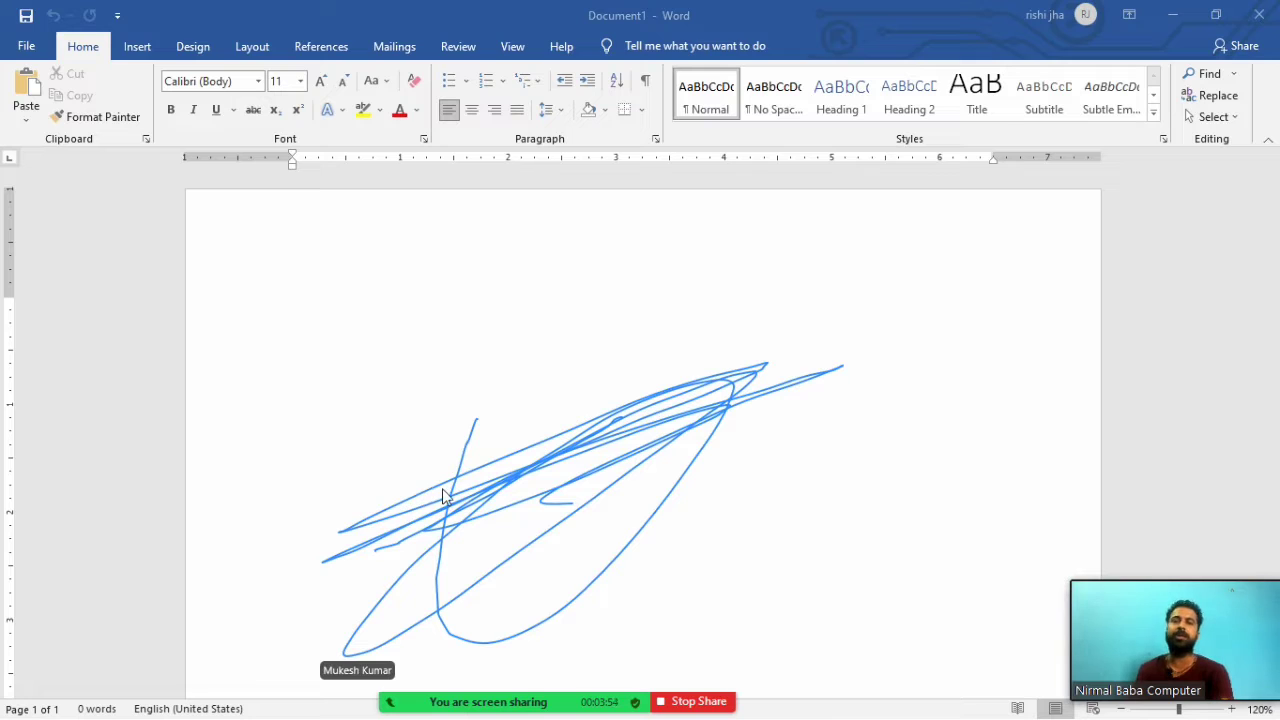
# Erase the blue freehand scribbles drawn over the shared document and switch the annotation tools back to mouse mode.
pyautogui.moveTo(548, 697)
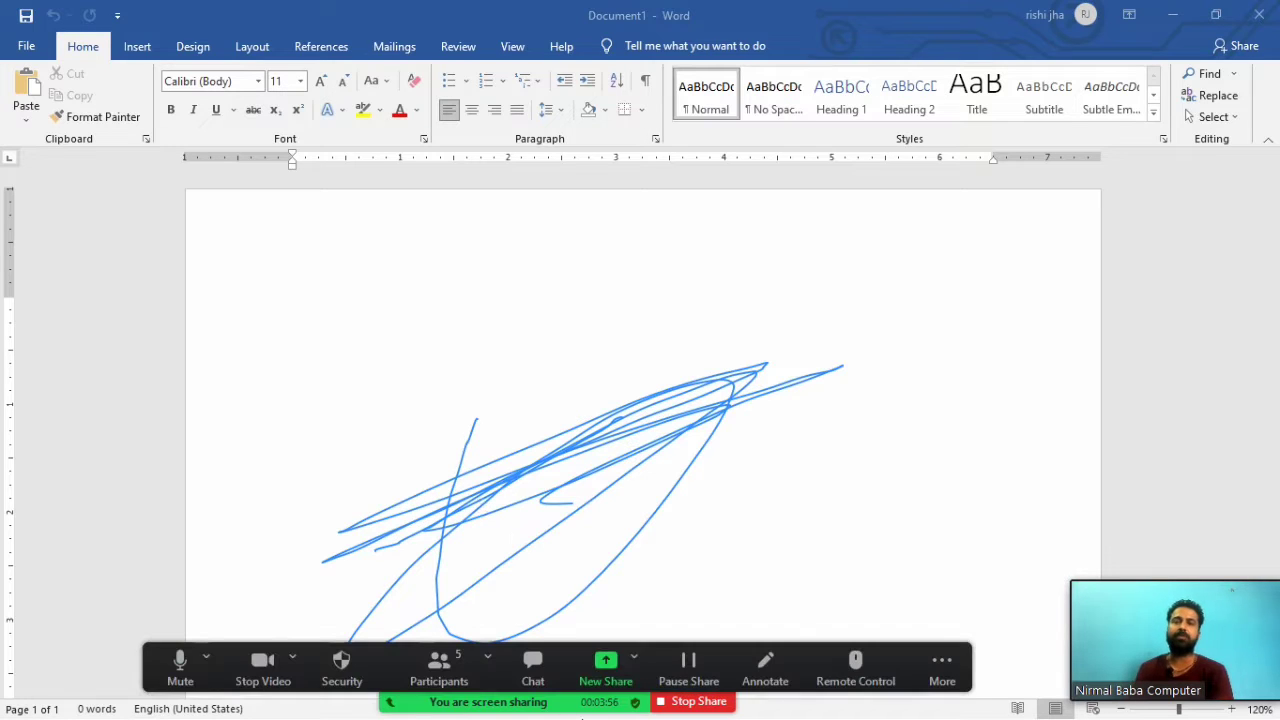
pyautogui.click(772, 660)
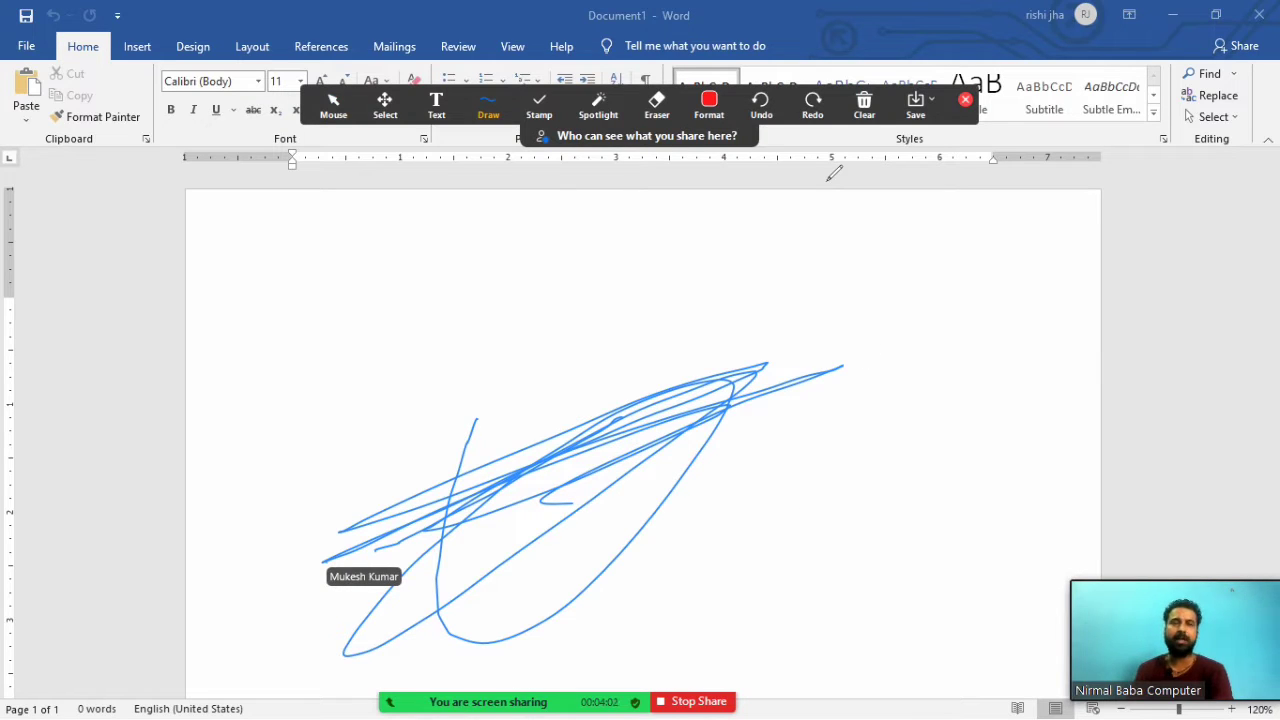
pyautogui.click(657, 104)
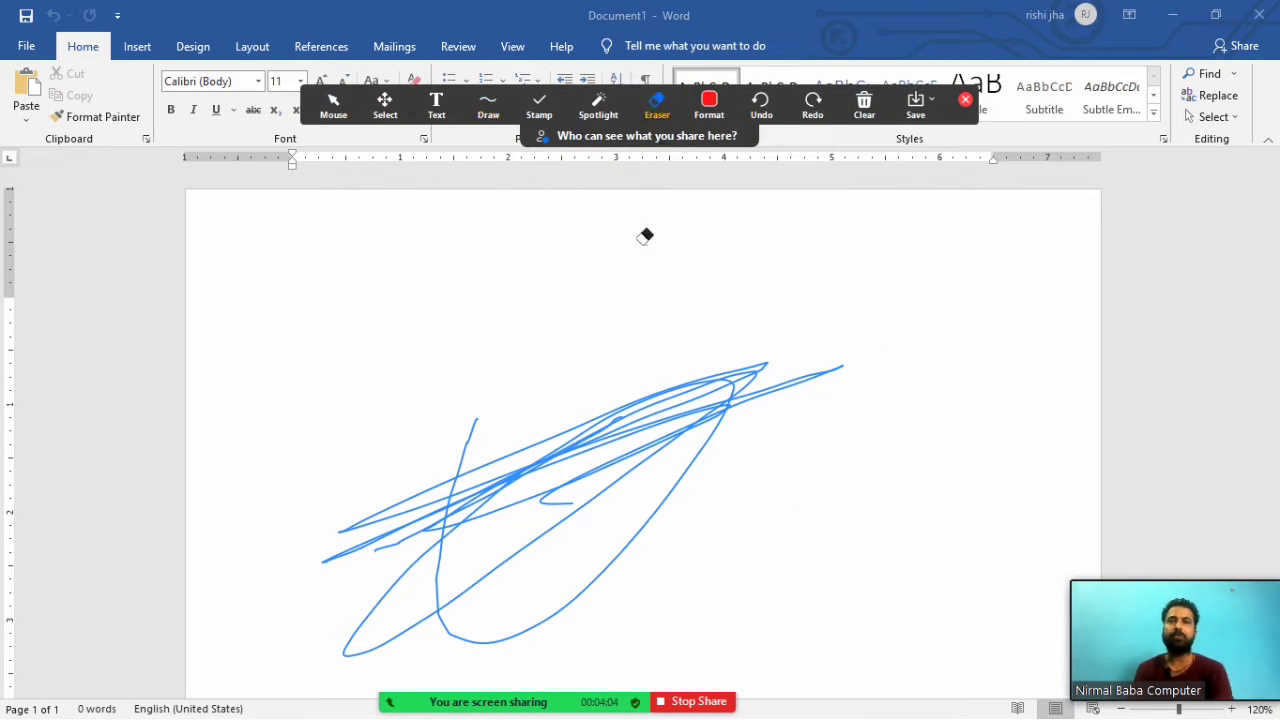
pyautogui.click(624, 435)
pyautogui.click(611, 429)
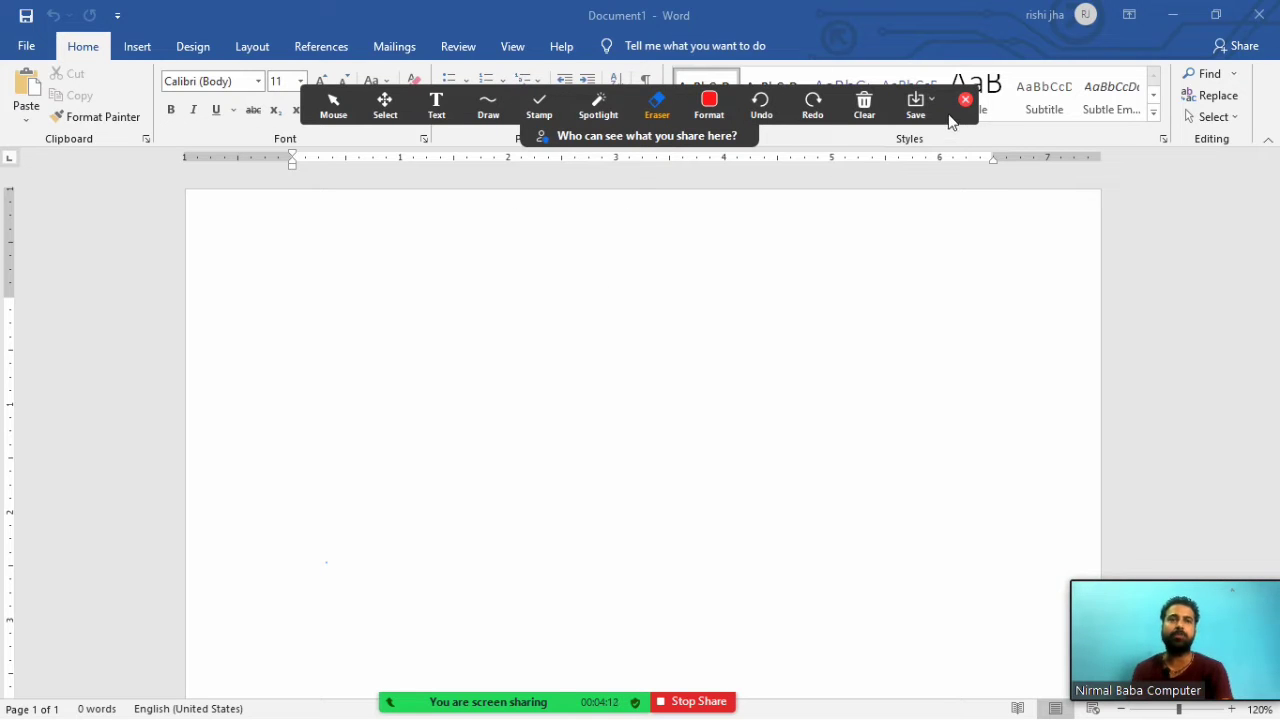
pyautogui.moveTo(951, 120)
pyautogui.mouseDown()
pyautogui.moveTo(943, 437)
pyautogui.moveTo(893, 665)
pyautogui.mouseUp()
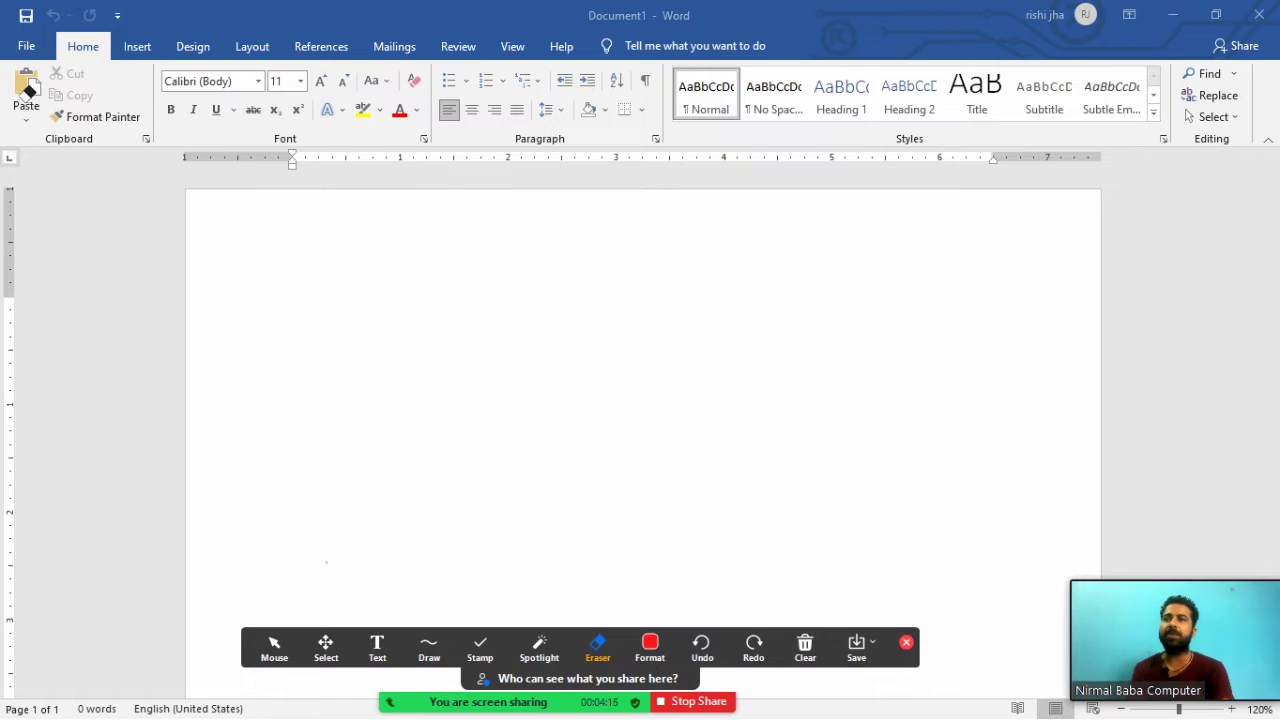
pyautogui.click(265, 662)
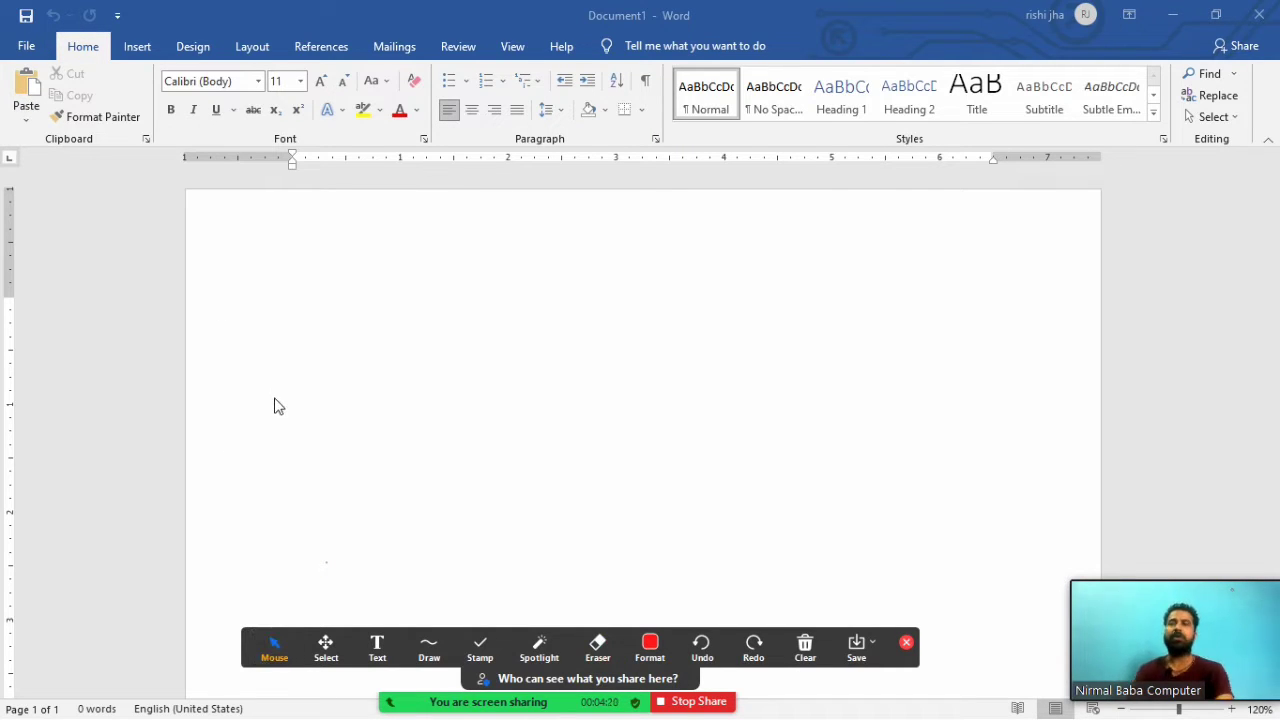
# Enter a list of places on separate lines: Darbhanga, Sakri, Nirmali, Delhi, Kolkata and Punjab.
pyautogui.click(299, 232)
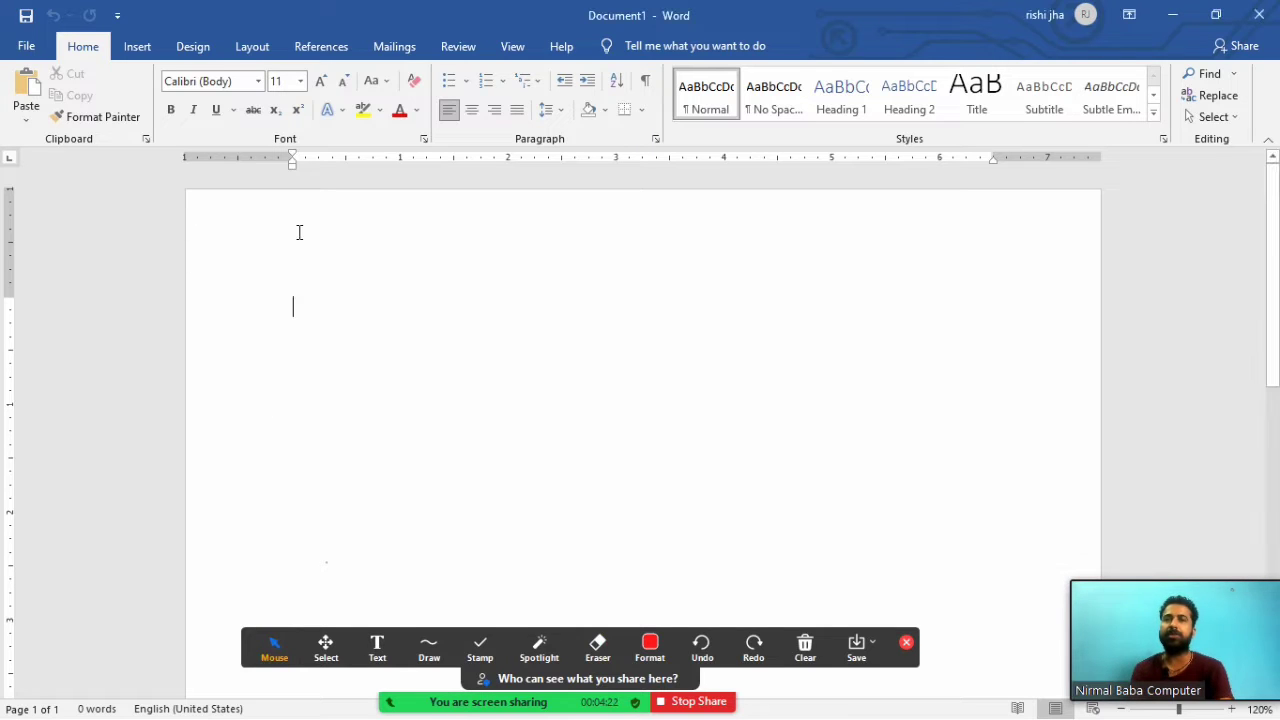
pyautogui.write('da')
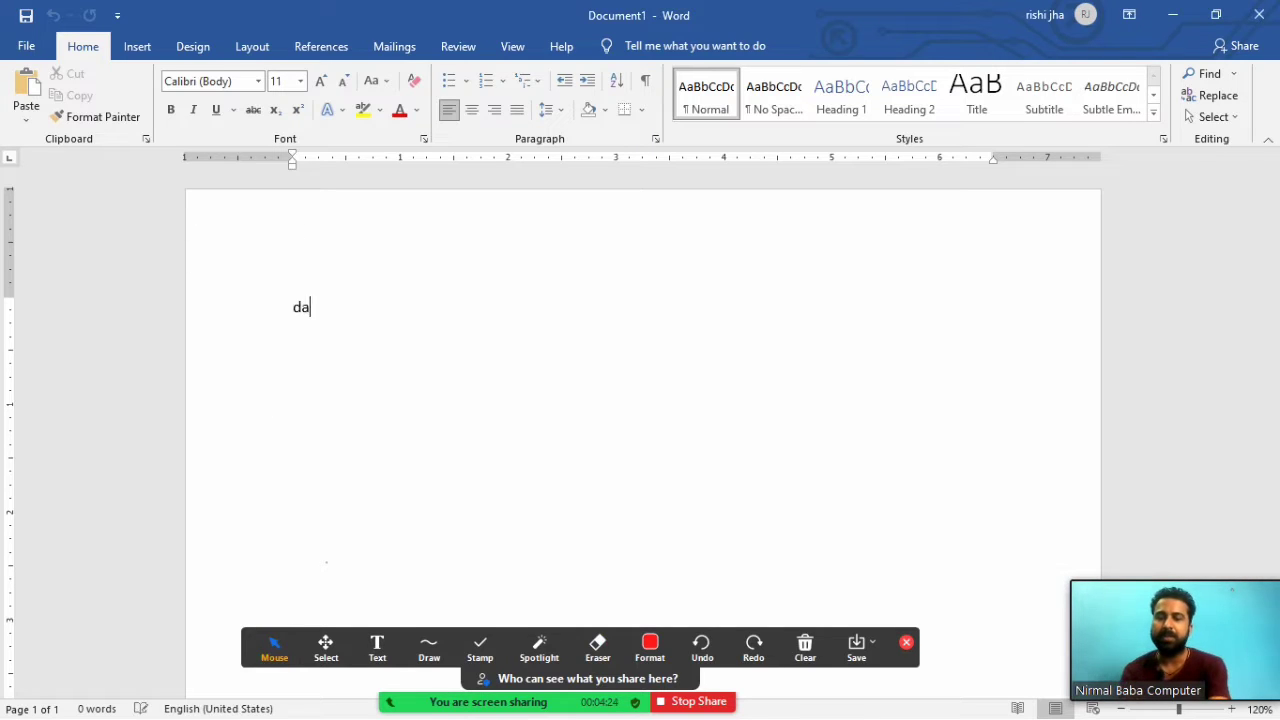
pyautogui.write('rbhanga')
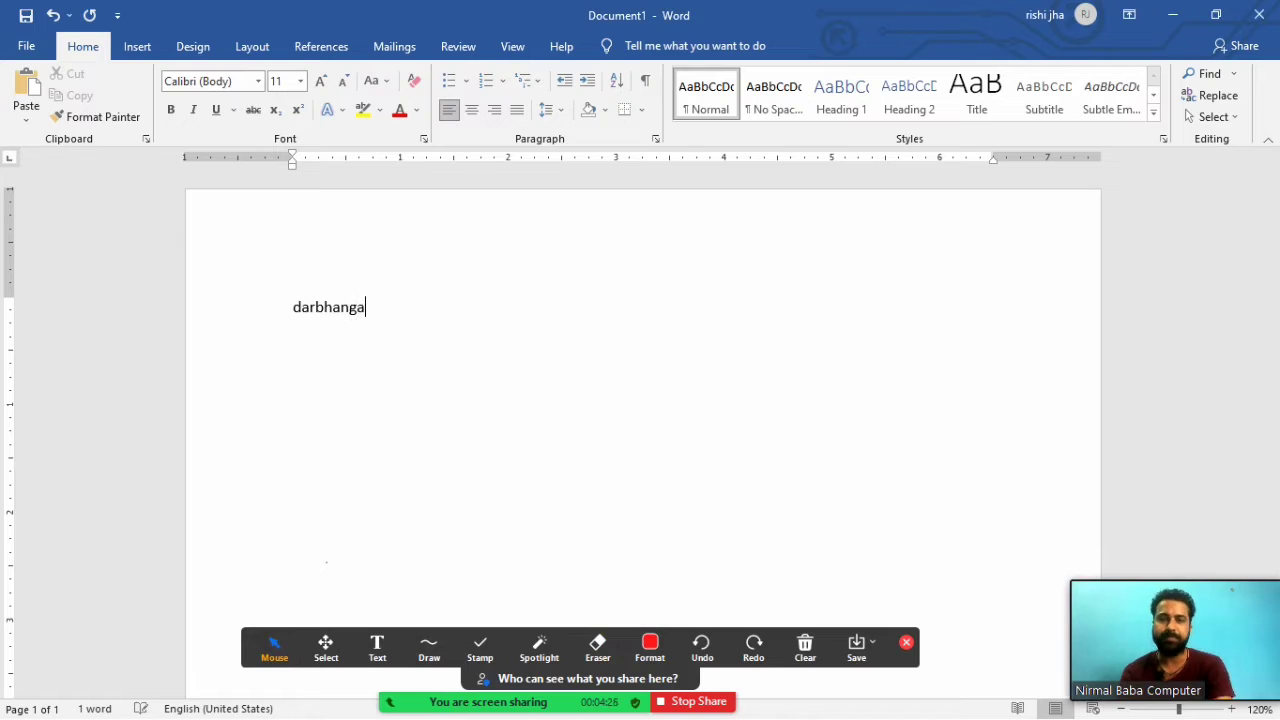
pyautogui.press('Return')
pyautogui.write('sa')
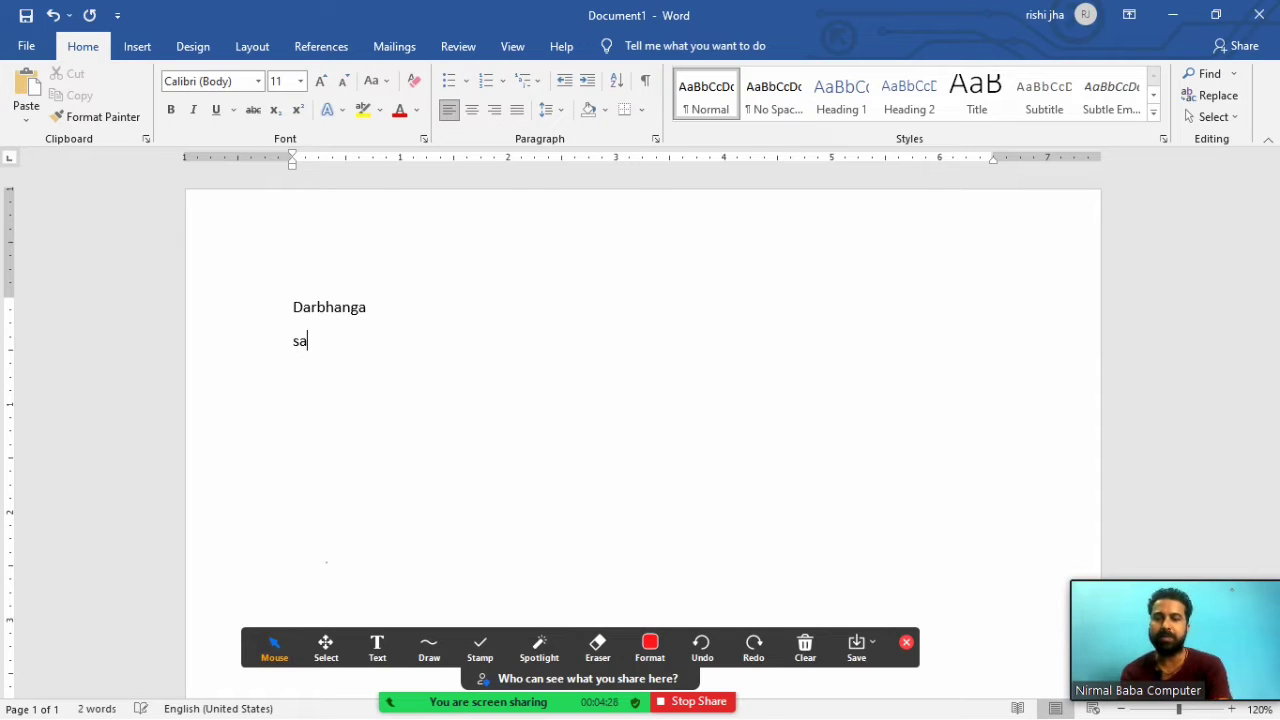
pyautogui.write('kri')
pyautogui.press('Return')
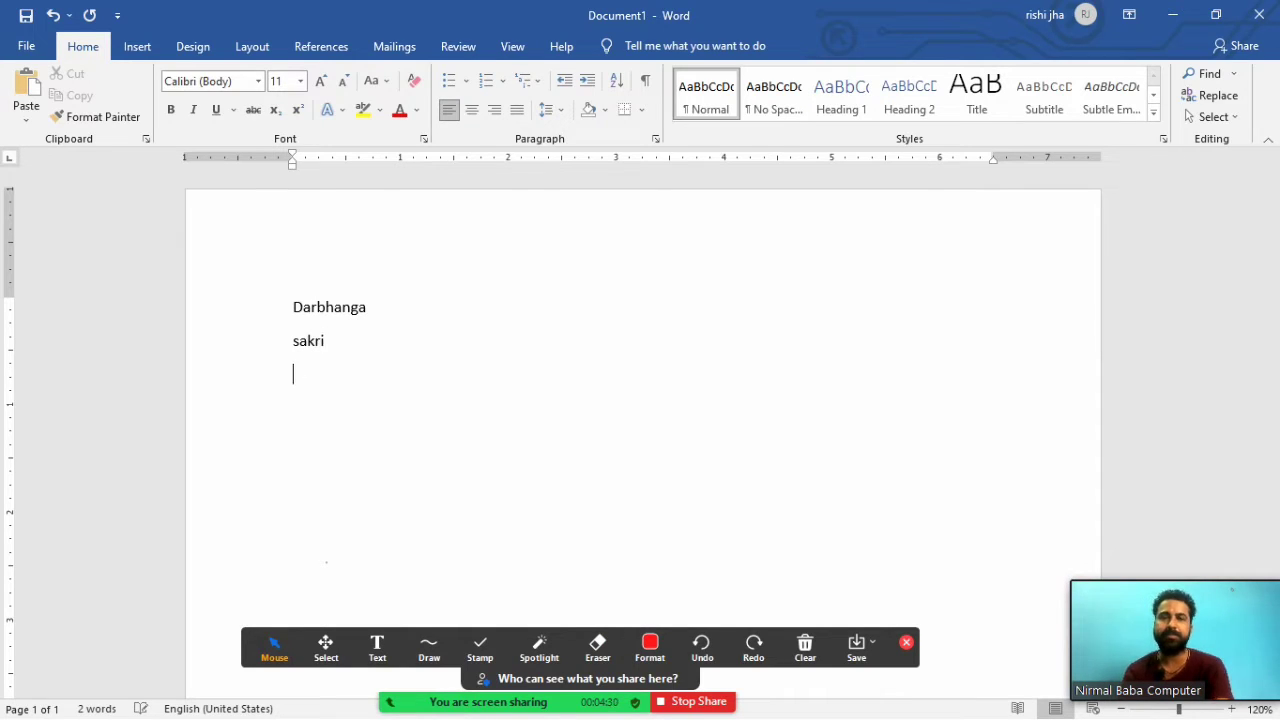
pyautogui.write('nirmali')
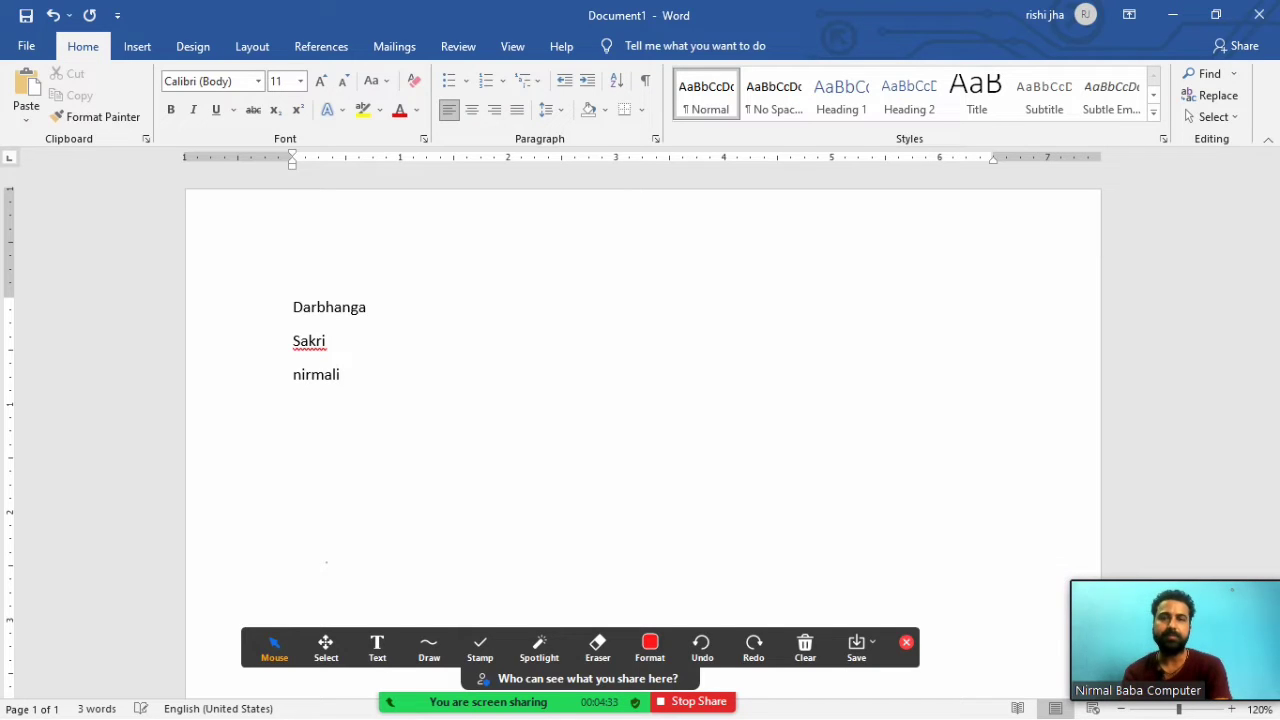
pyautogui.press('Return')
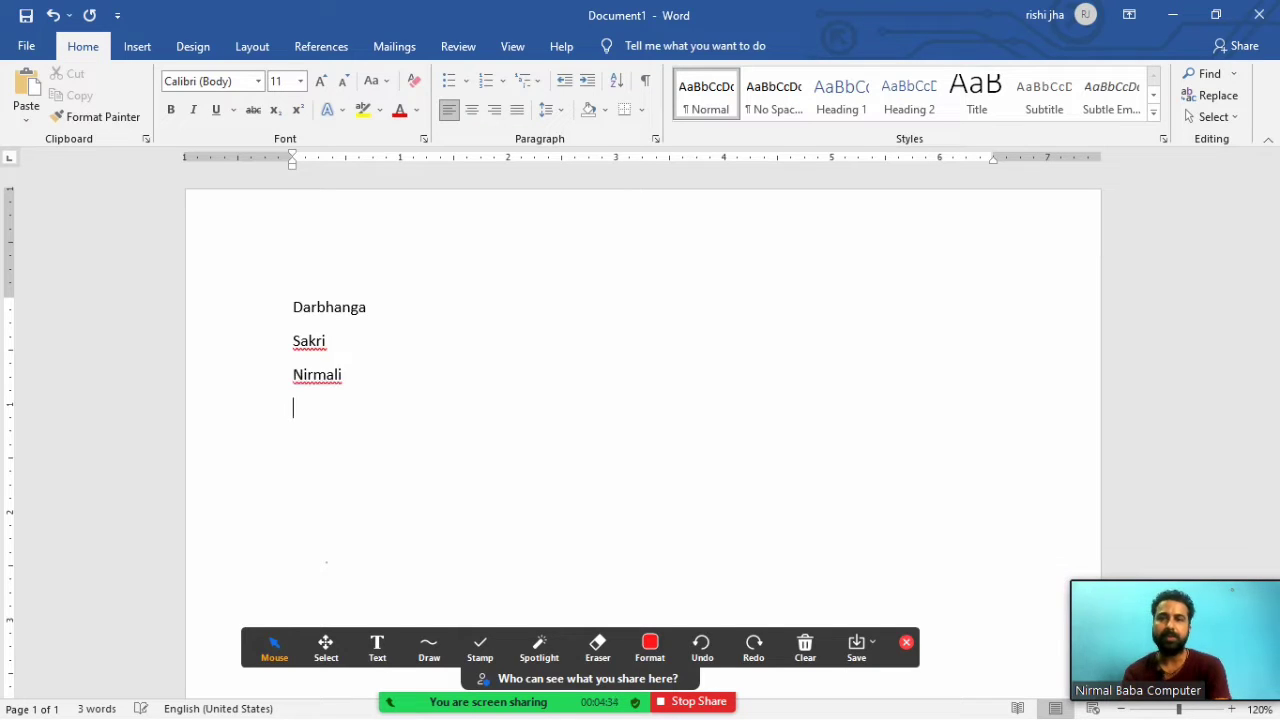
pyautogui.write('Delhi ')
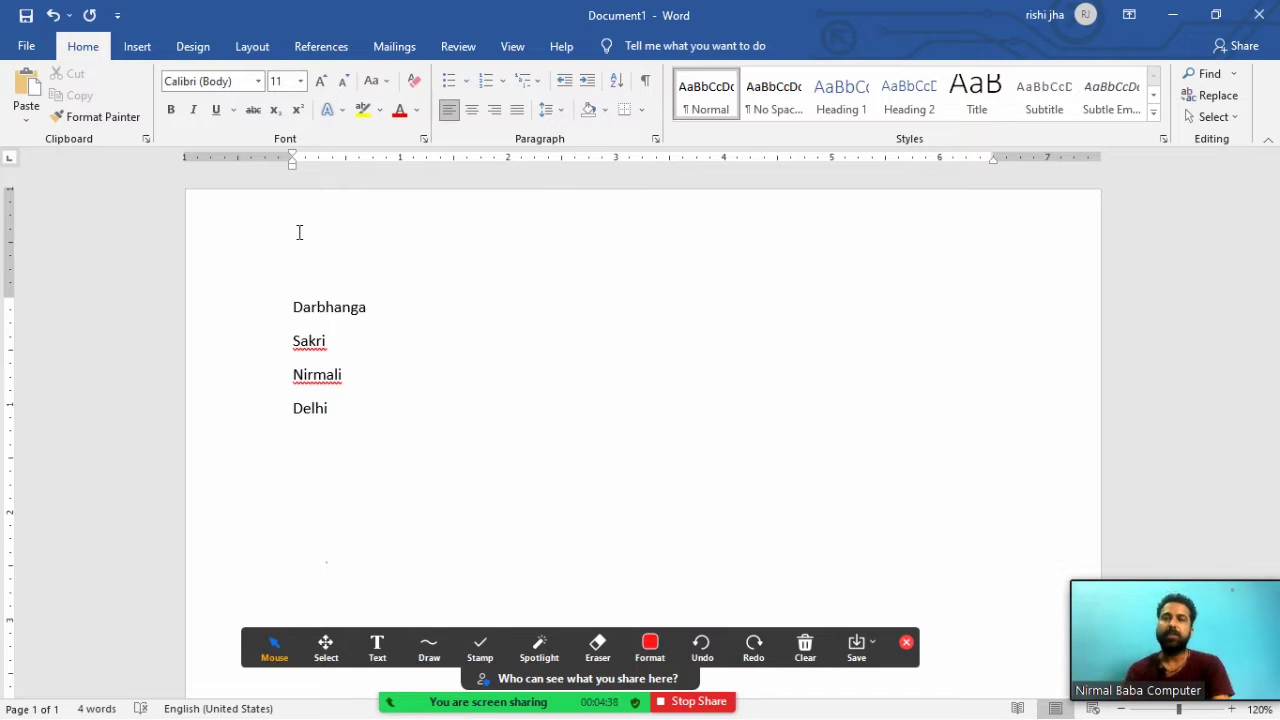
pyautogui.write('Kolkata')
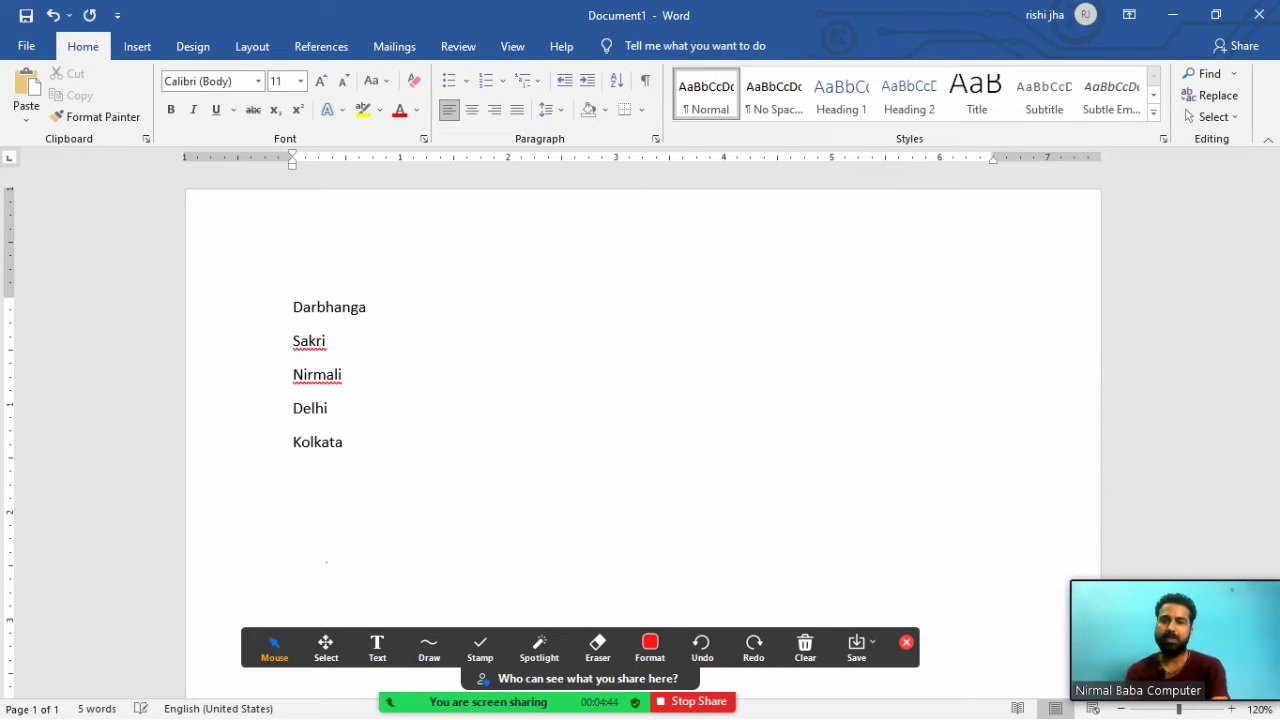
pyautogui.press('Return')
pyautogui.write('Pun')
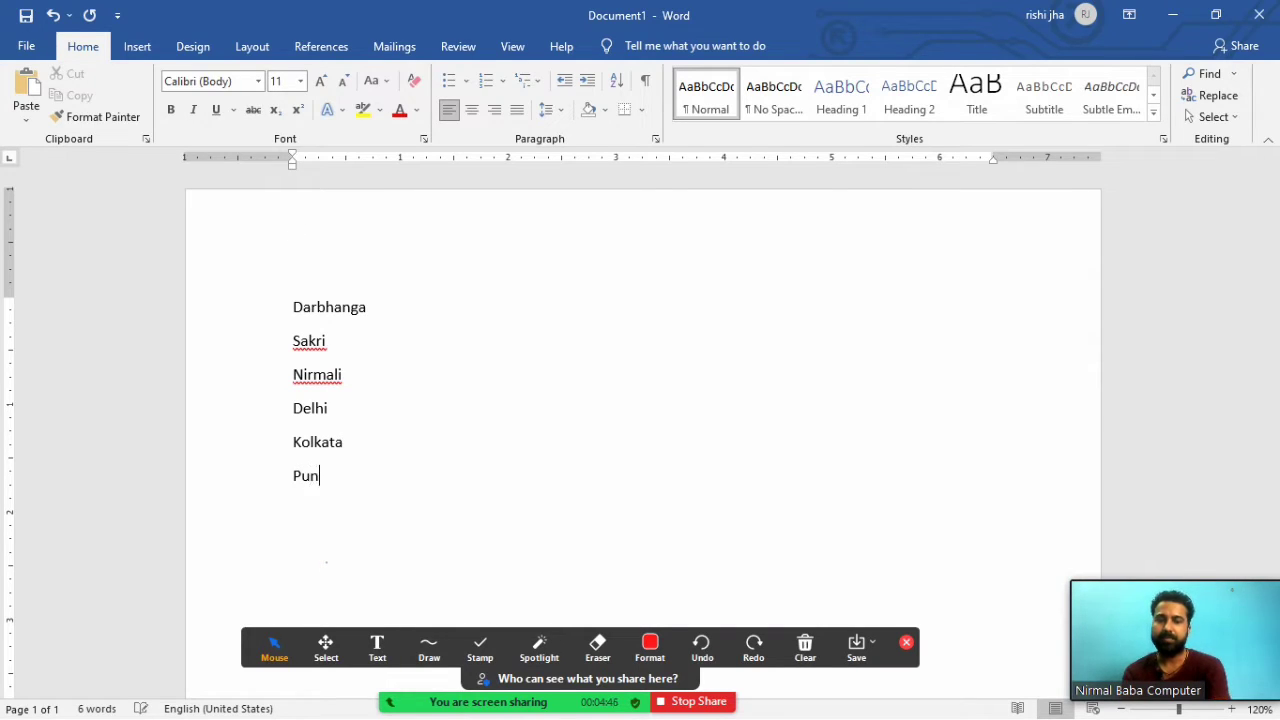
pyautogui.write('jab')
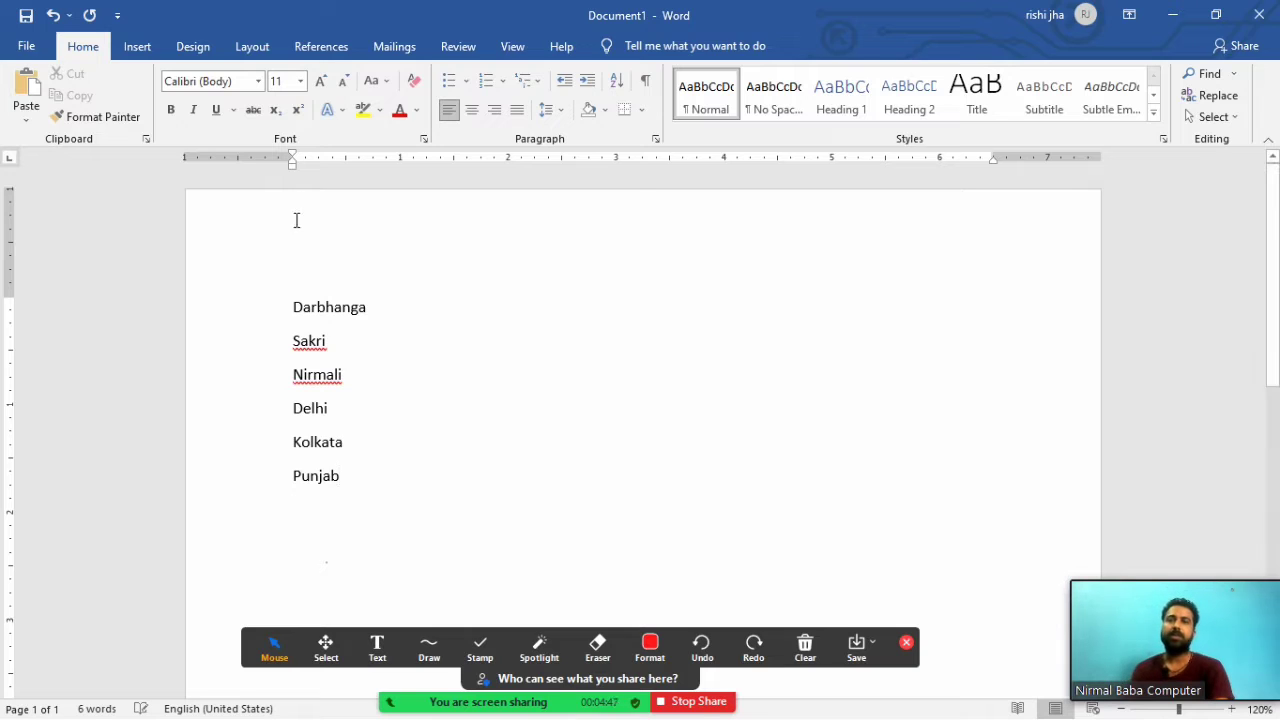
# Copy the Darbhanga line and paste it on a new line below Punjab.
pyautogui.moveTo(380, 306); pyautogui.dragTo(268, 311)
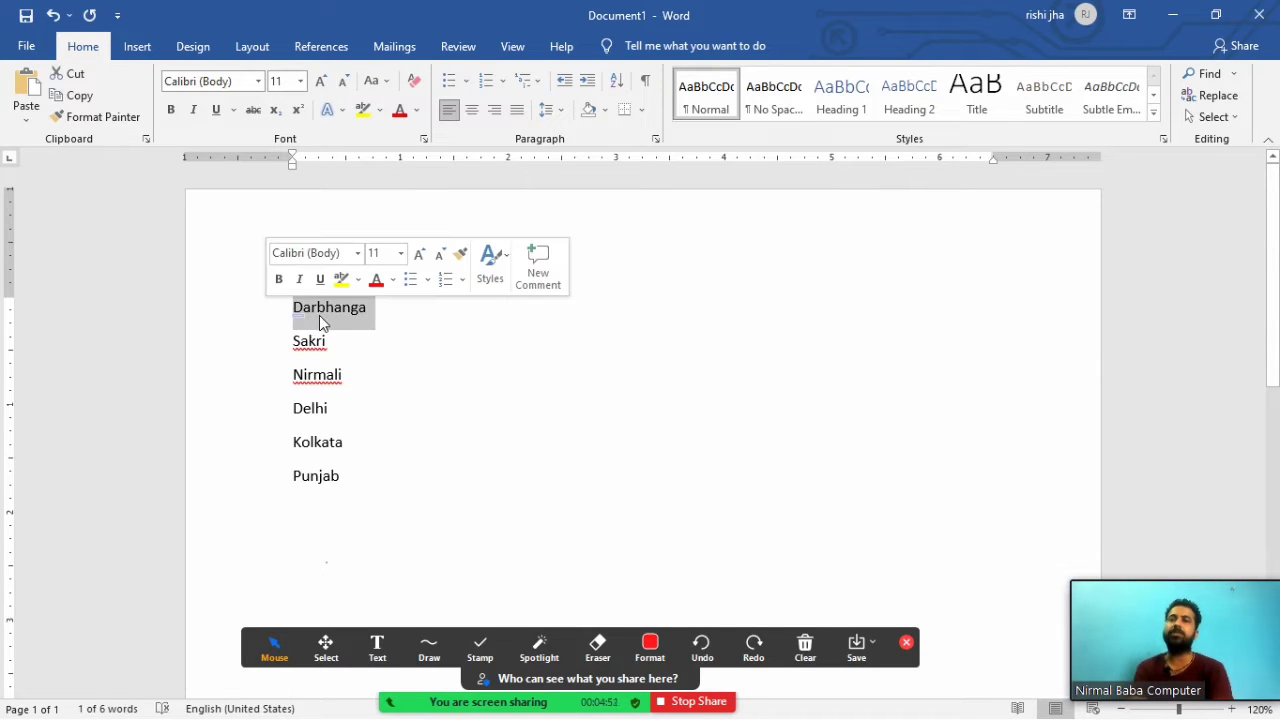
pyautogui.click(78, 95)
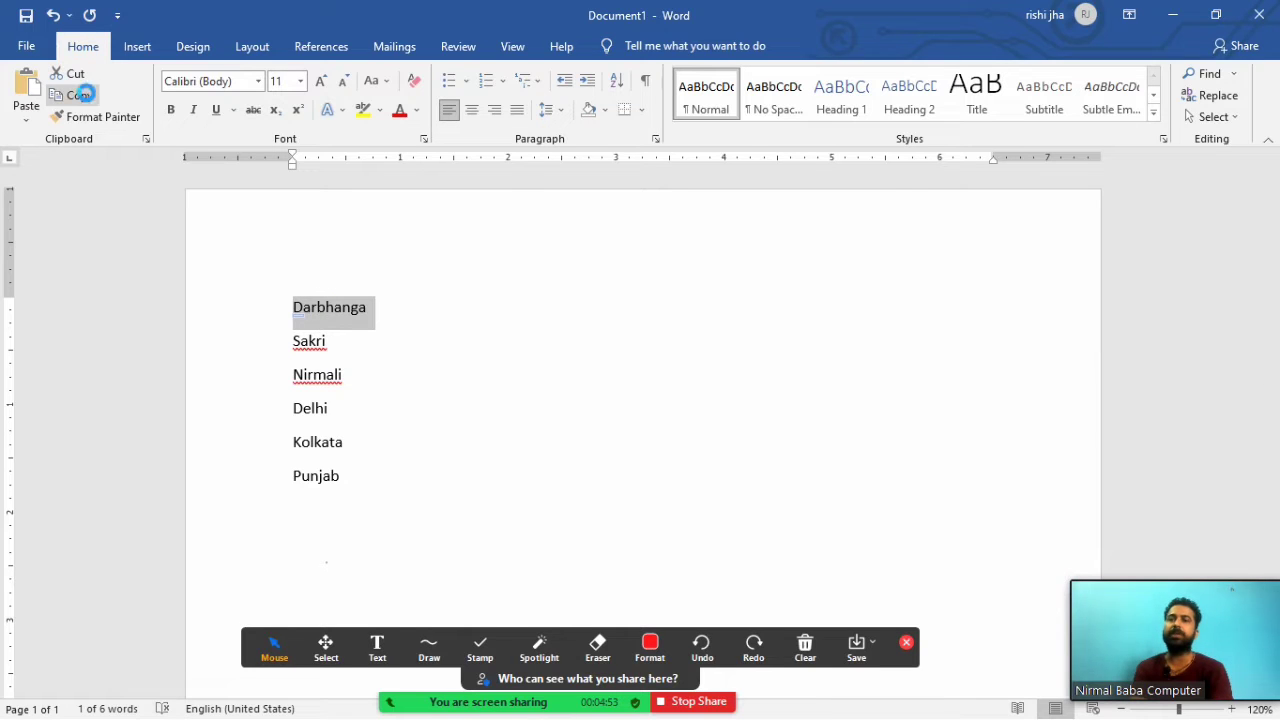
pyautogui.click(360, 480)
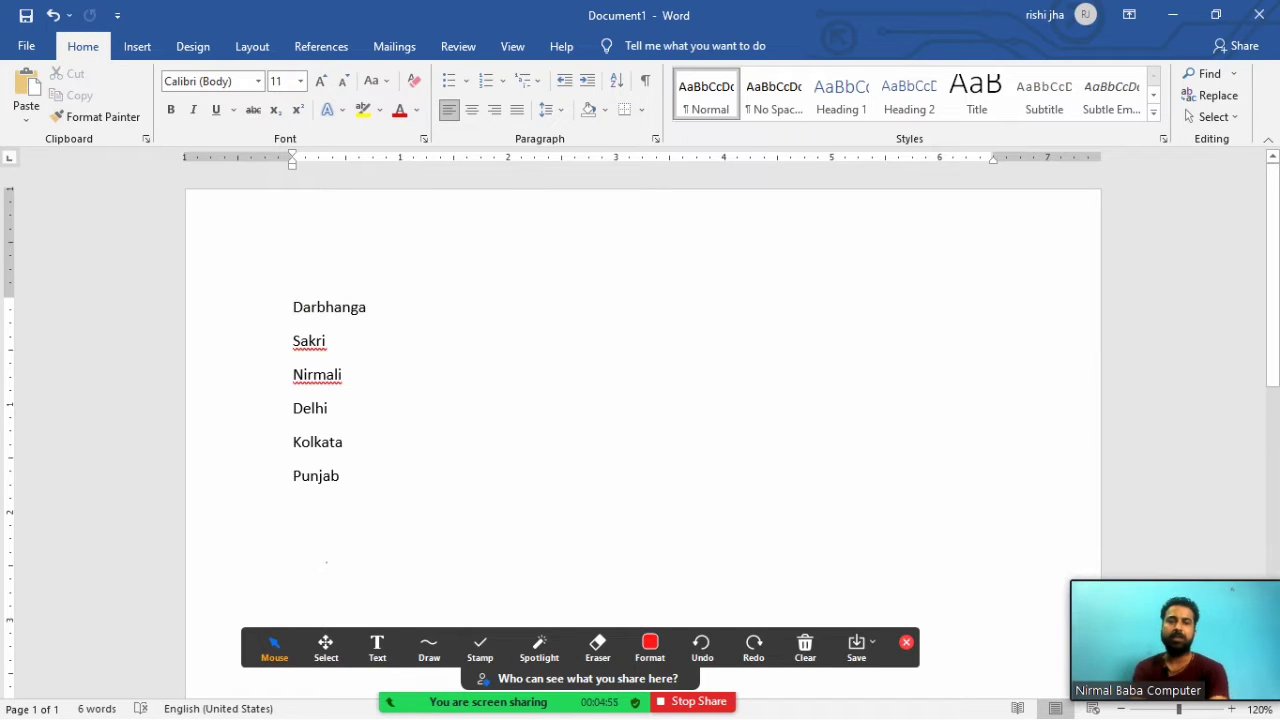
pyautogui.press('Return')
pyautogui.hotkey('ctrl', 'v')
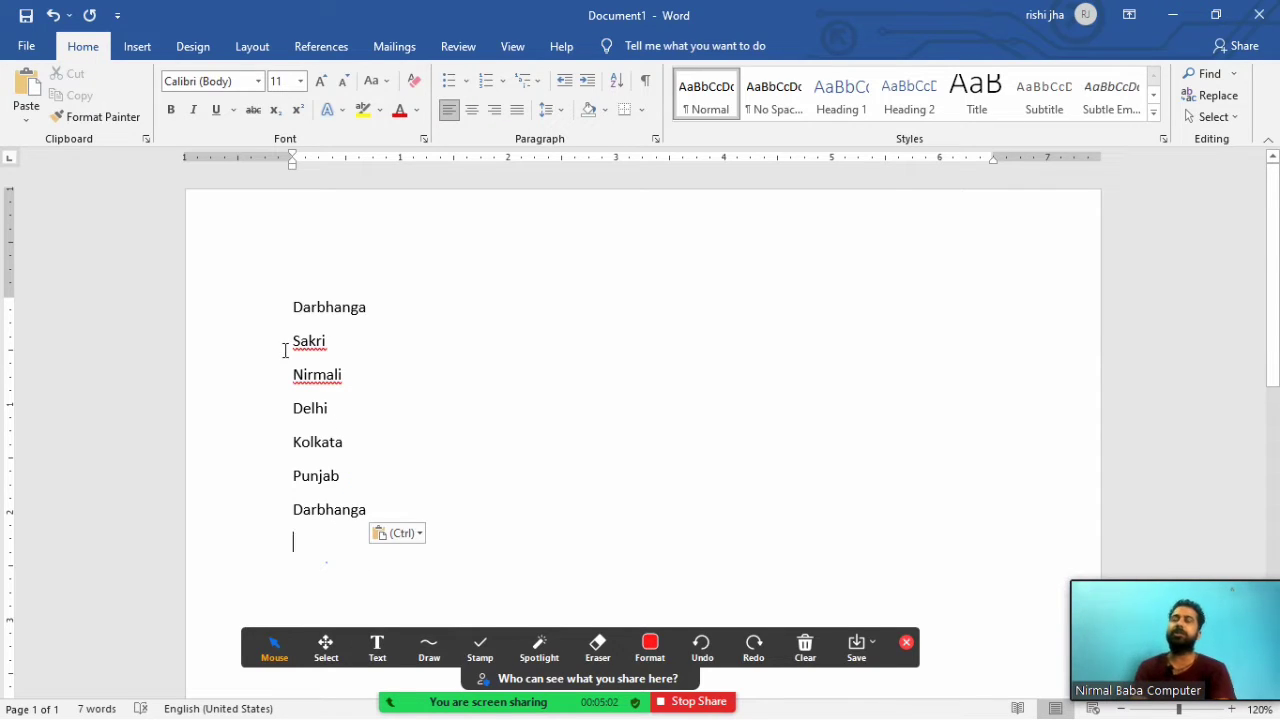
# Cut the Sakri line and paste it on a new line at the end of the list.
pyautogui.moveTo(344, 342); pyautogui.dragTo(265, 349)
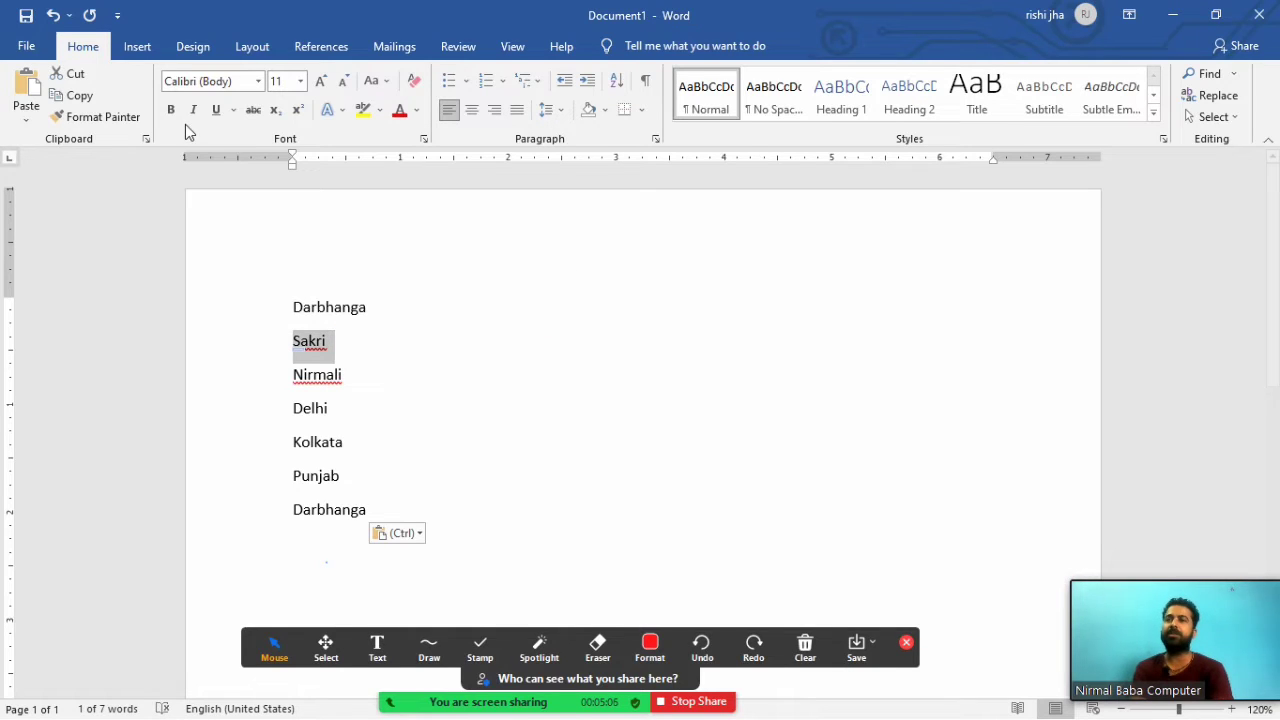
pyautogui.click(75, 74)
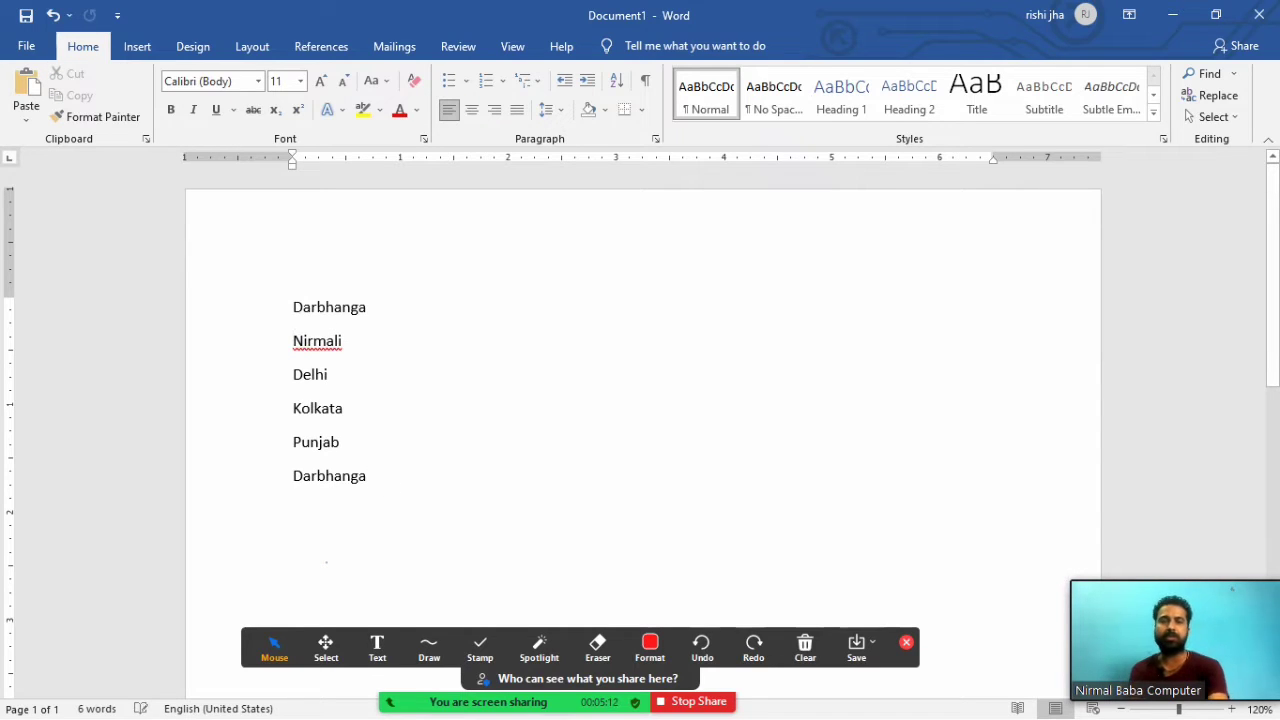
pyautogui.press('Return')
pyautogui.hotkey('ctrl', 'v')
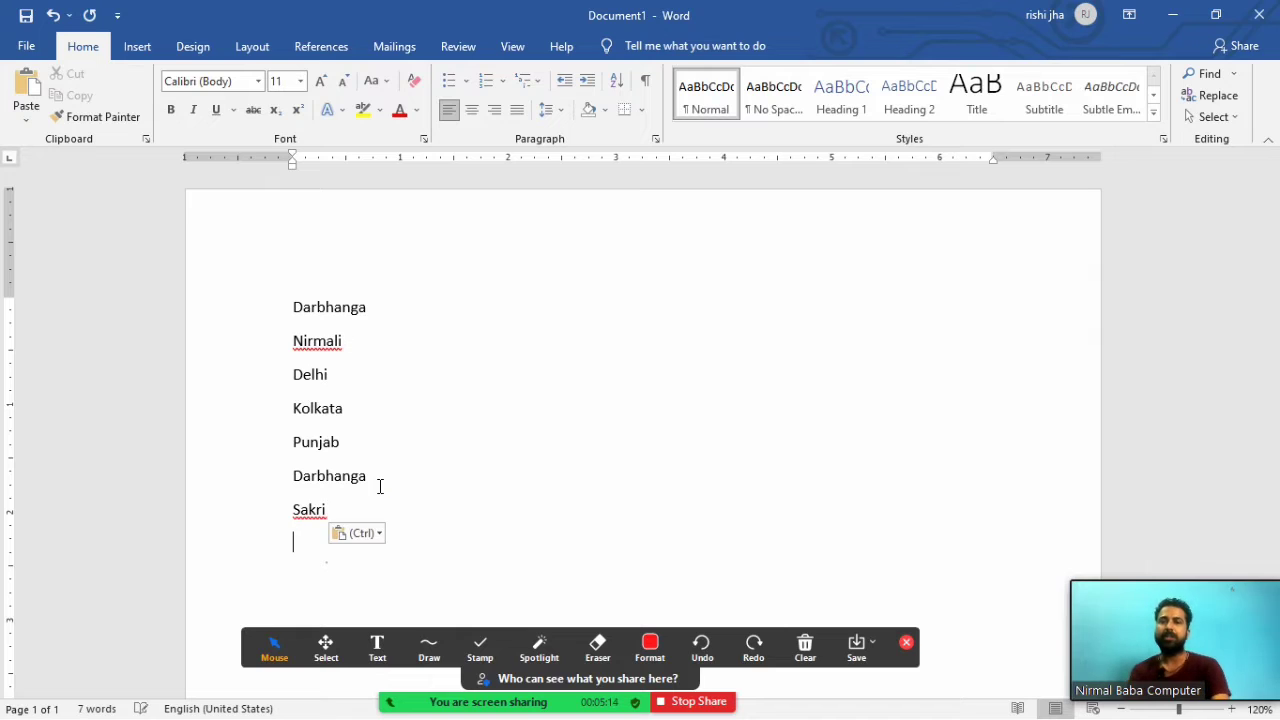
pyautogui.click(414, 502)
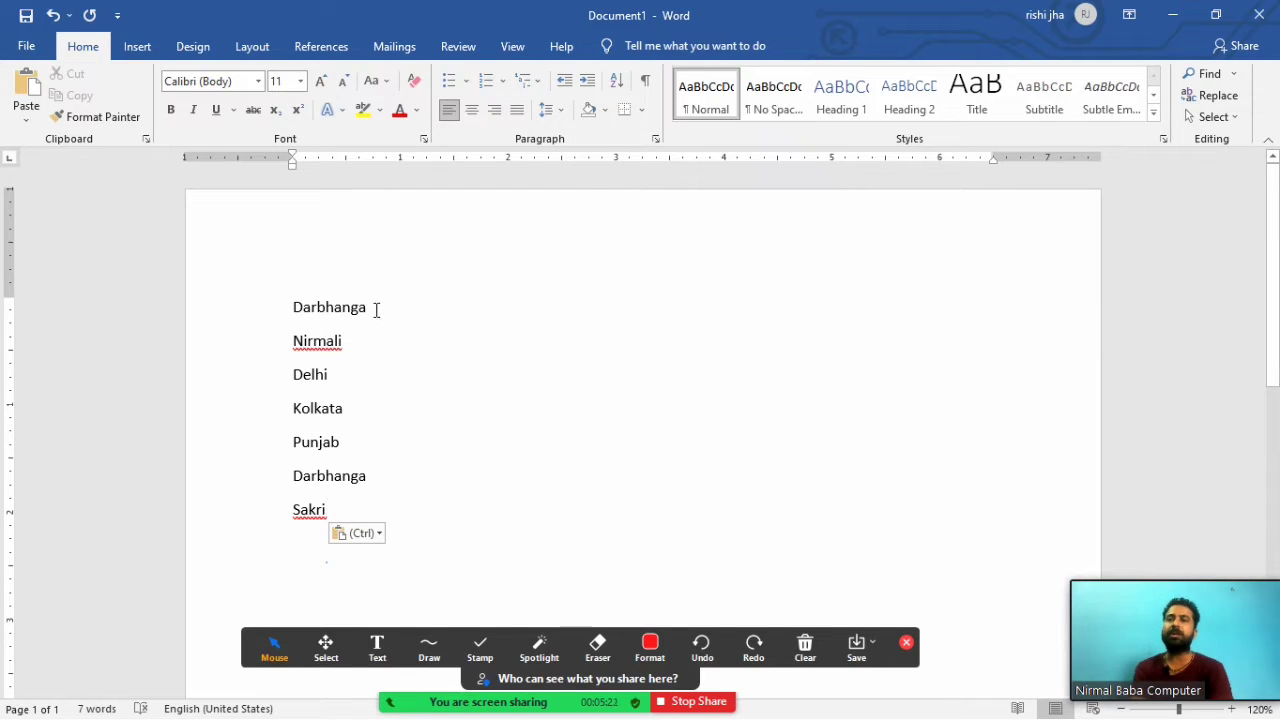
# Format the first Darbhanga line as bold, italic and red.
pyautogui.moveTo(376, 310); pyautogui.dragTo(292, 318)
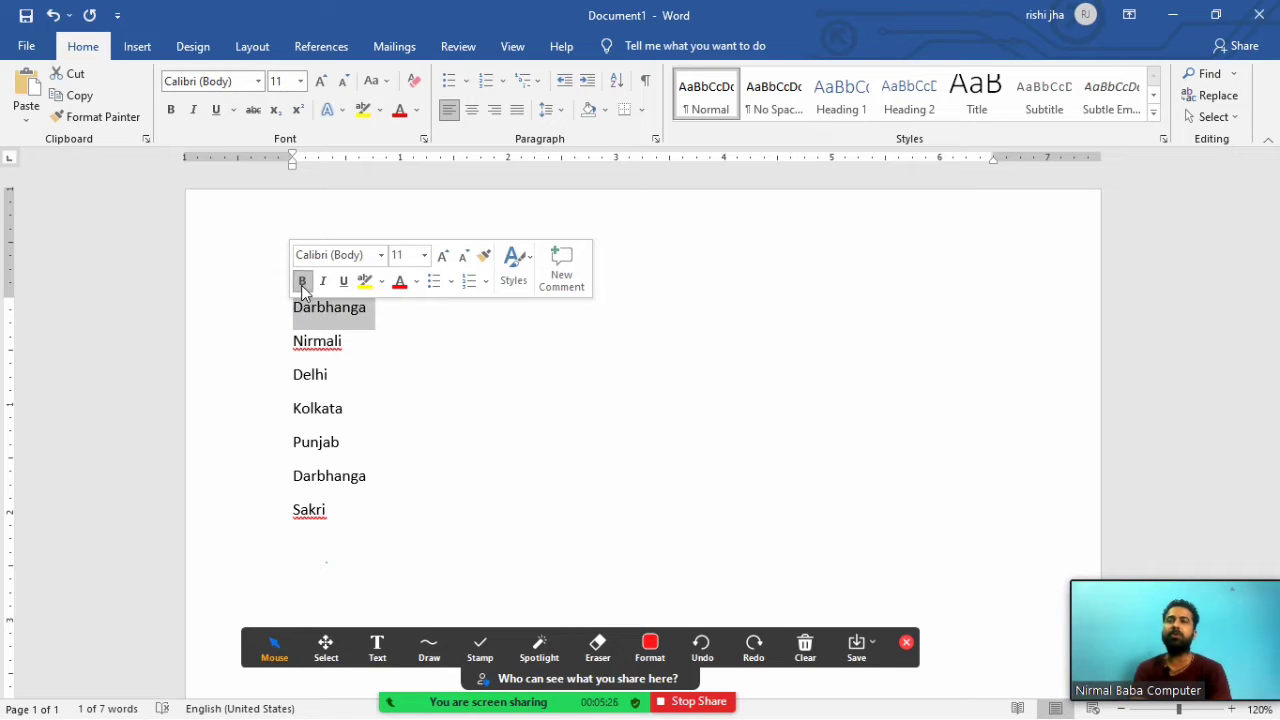
pyautogui.click(301, 282)
pyautogui.click(323, 282)
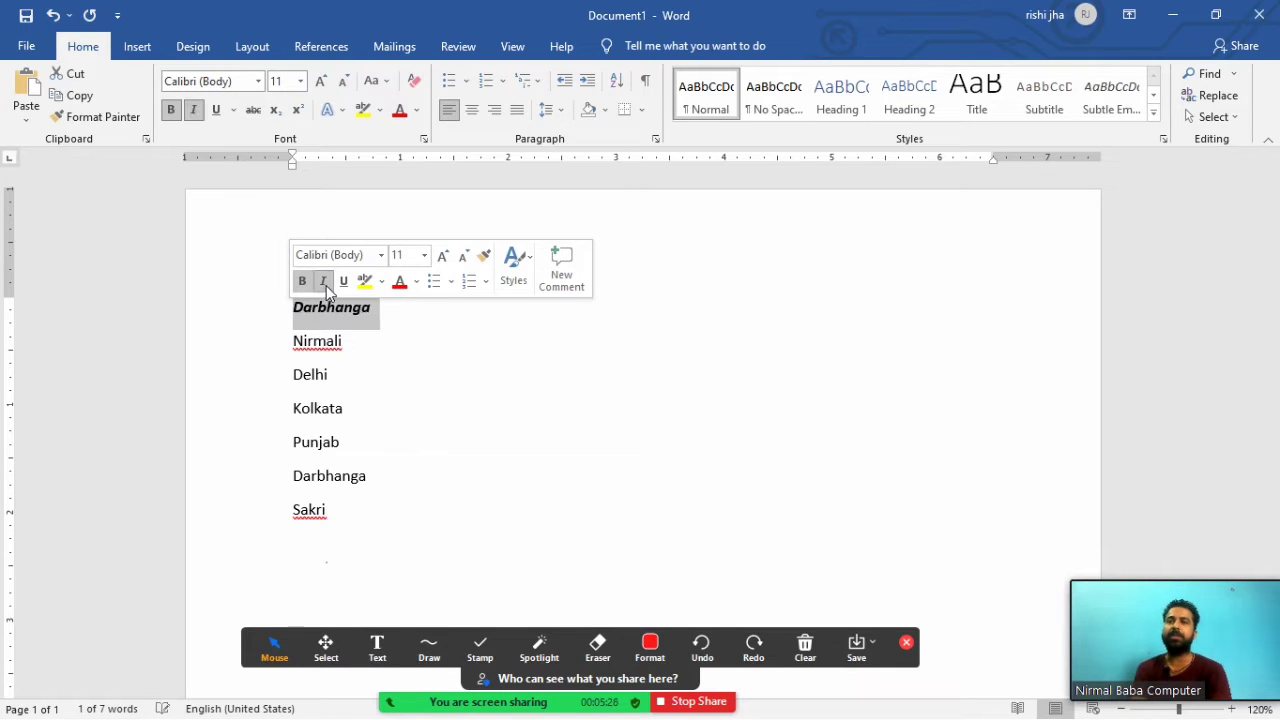
pyautogui.click(399, 283)
pyautogui.click(394, 315)
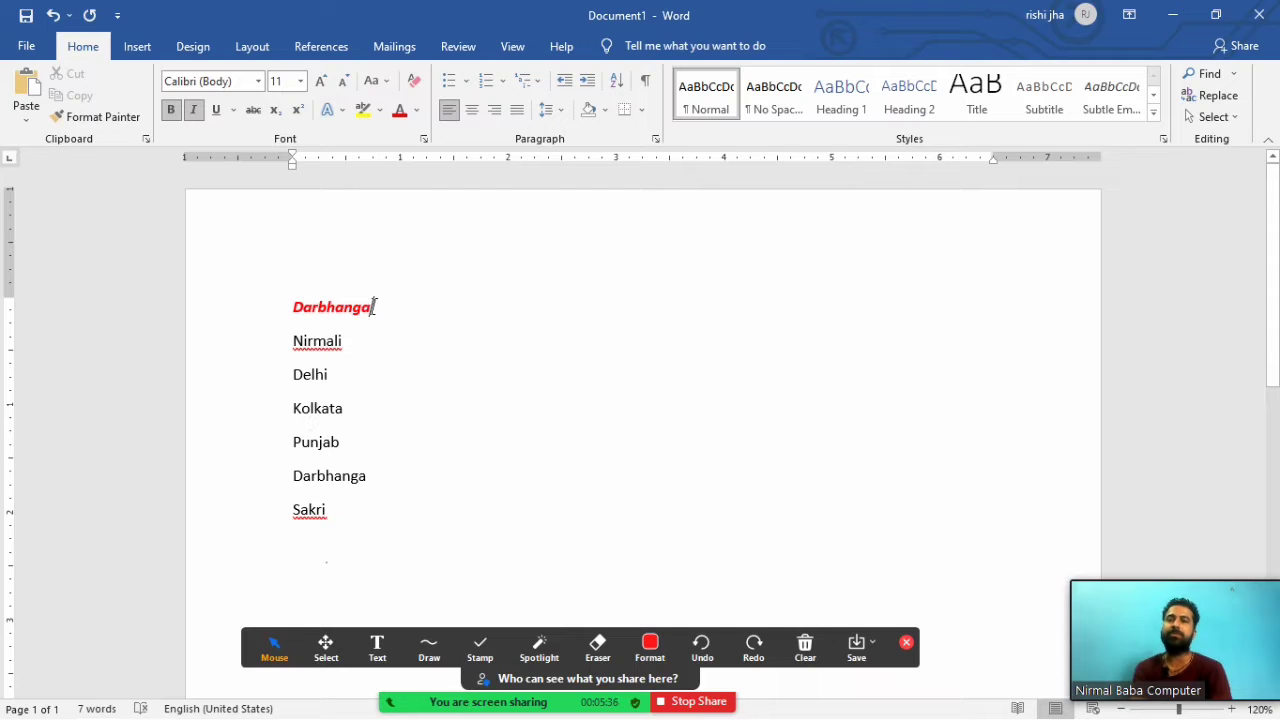
# Change the font of the first Darbhanga line to Bauhaus 93.
pyautogui.moveTo(372, 308); pyautogui.dragTo(295, 312)
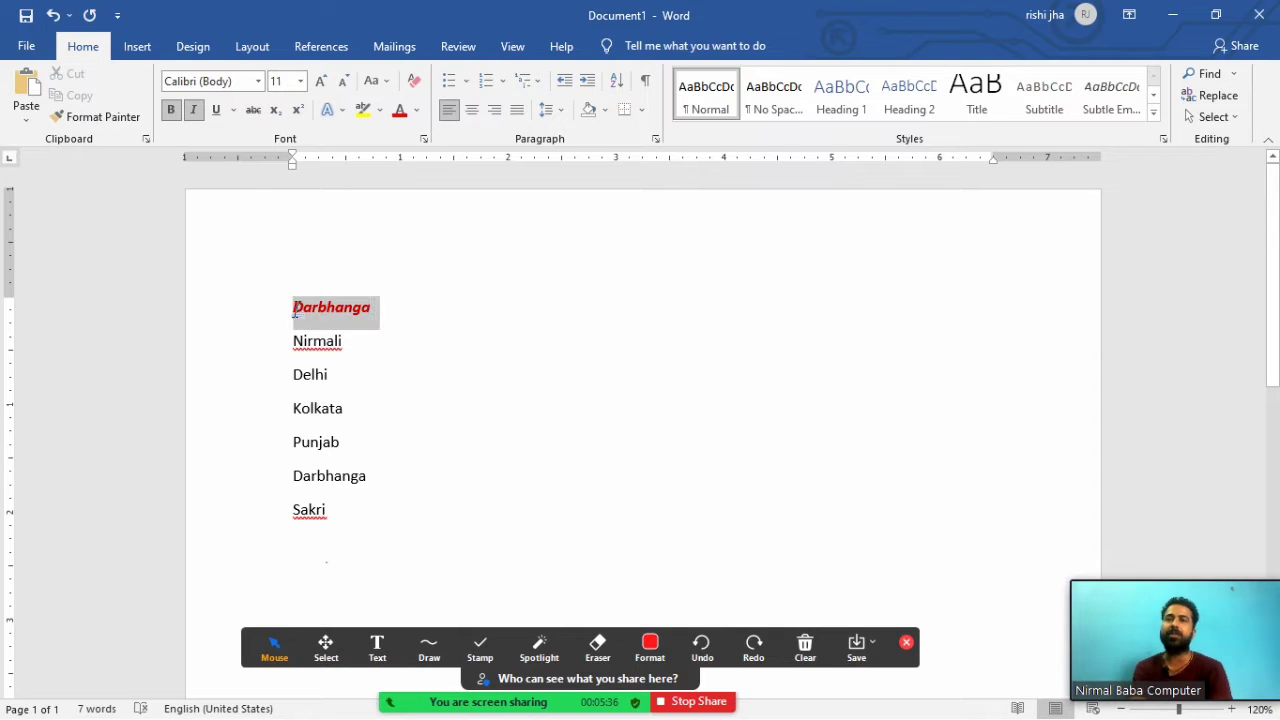
pyautogui.click(258, 85)
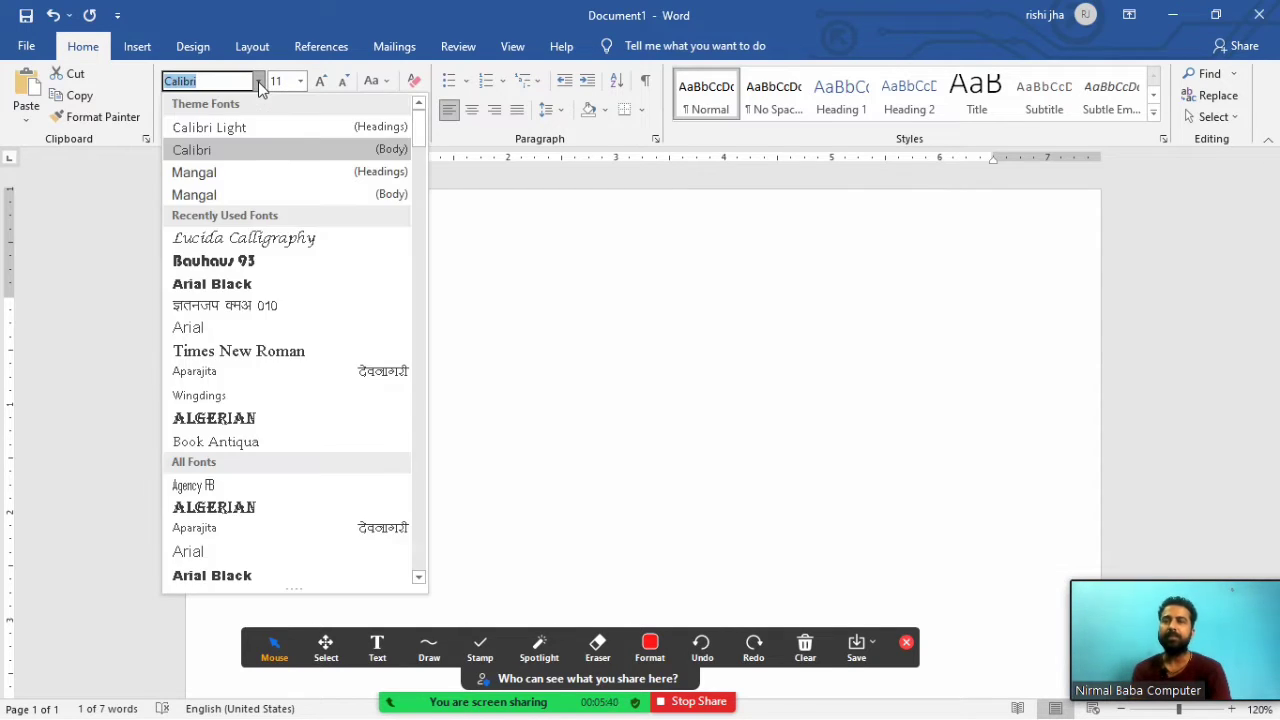
pyautogui.click(245, 262)
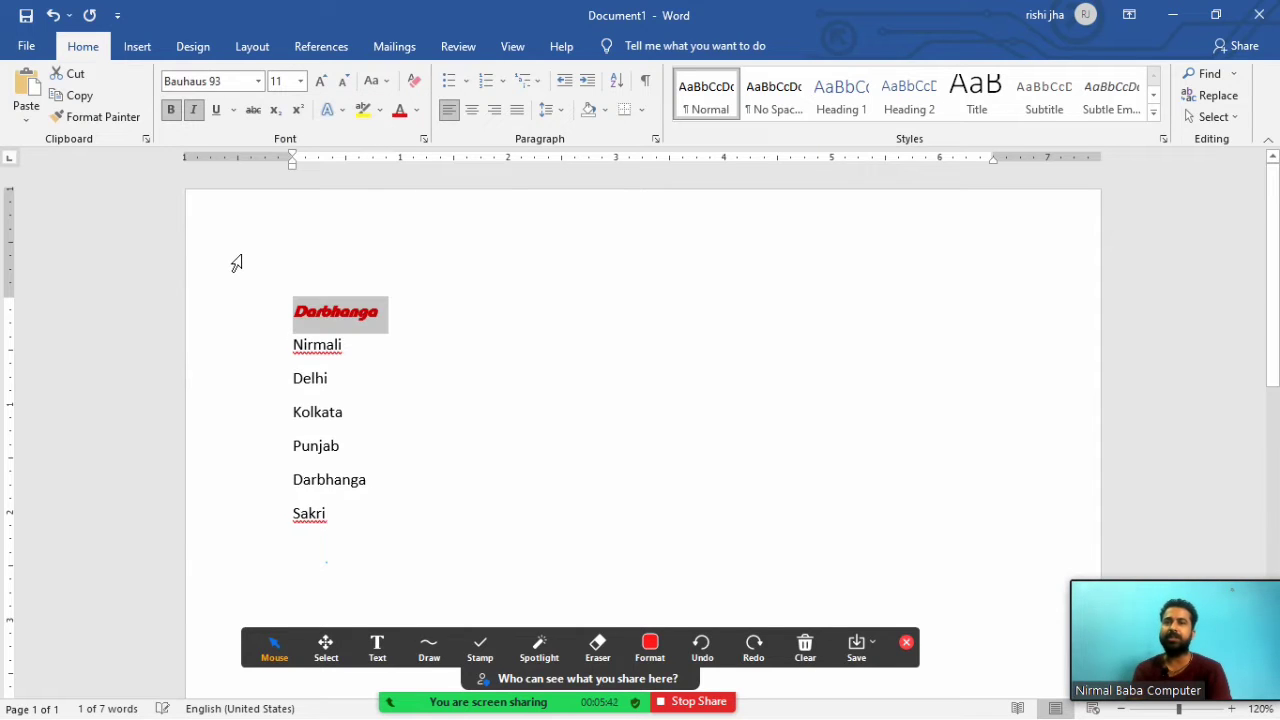
pyautogui.click(449, 340)
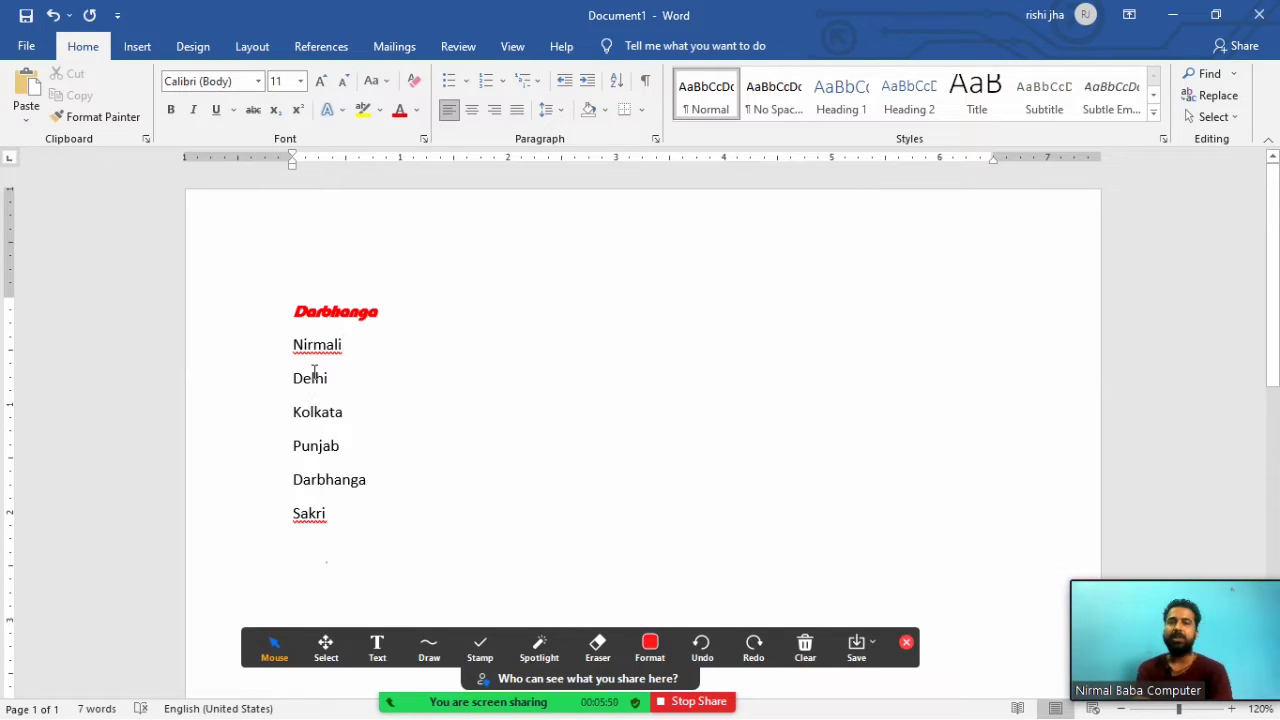
# Copy the formatting of the first Darbhanga line onto Kolkata with Format Painter.
pyautogui.click(333, 312)
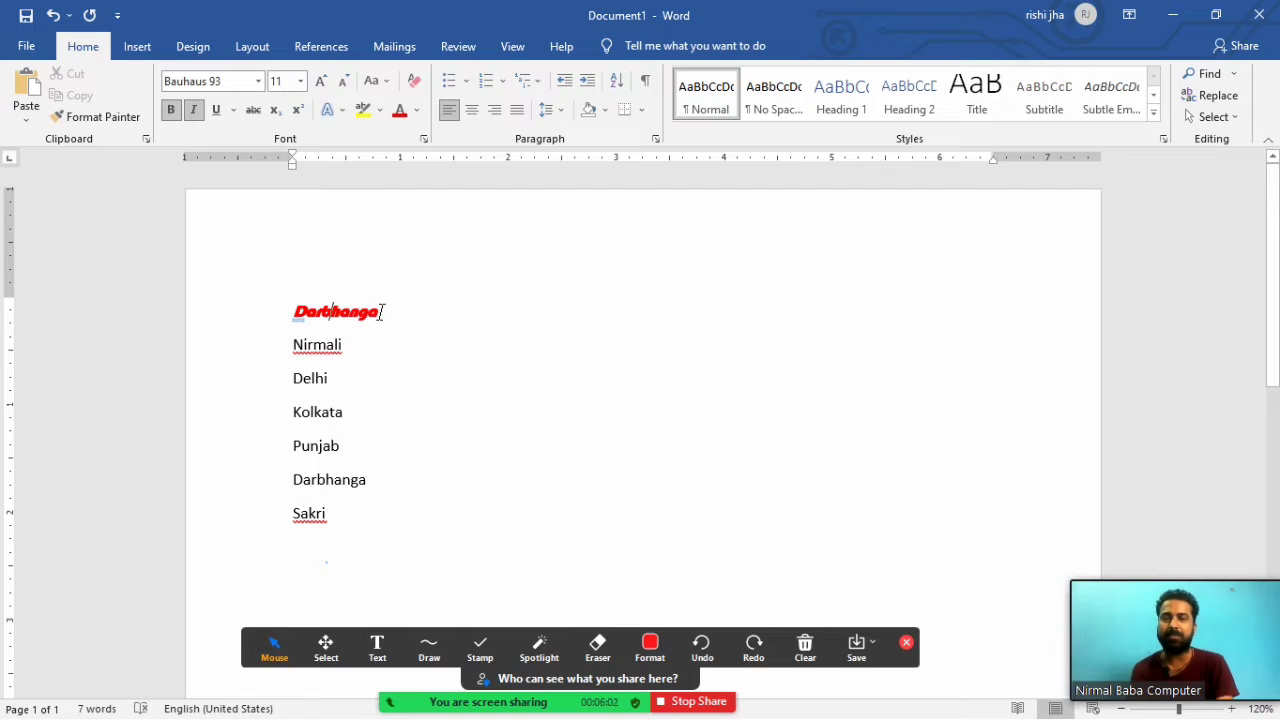
pyautogui.click(127, 122)
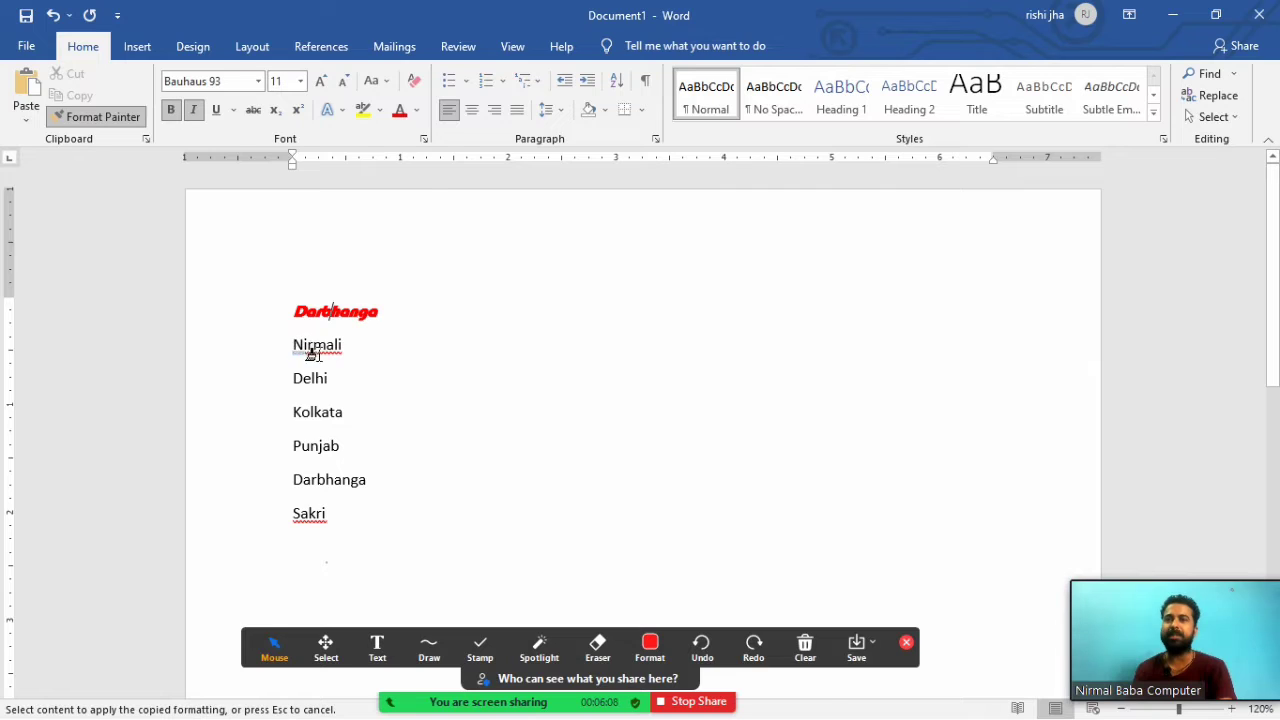
pyautogui.click(320, 413)
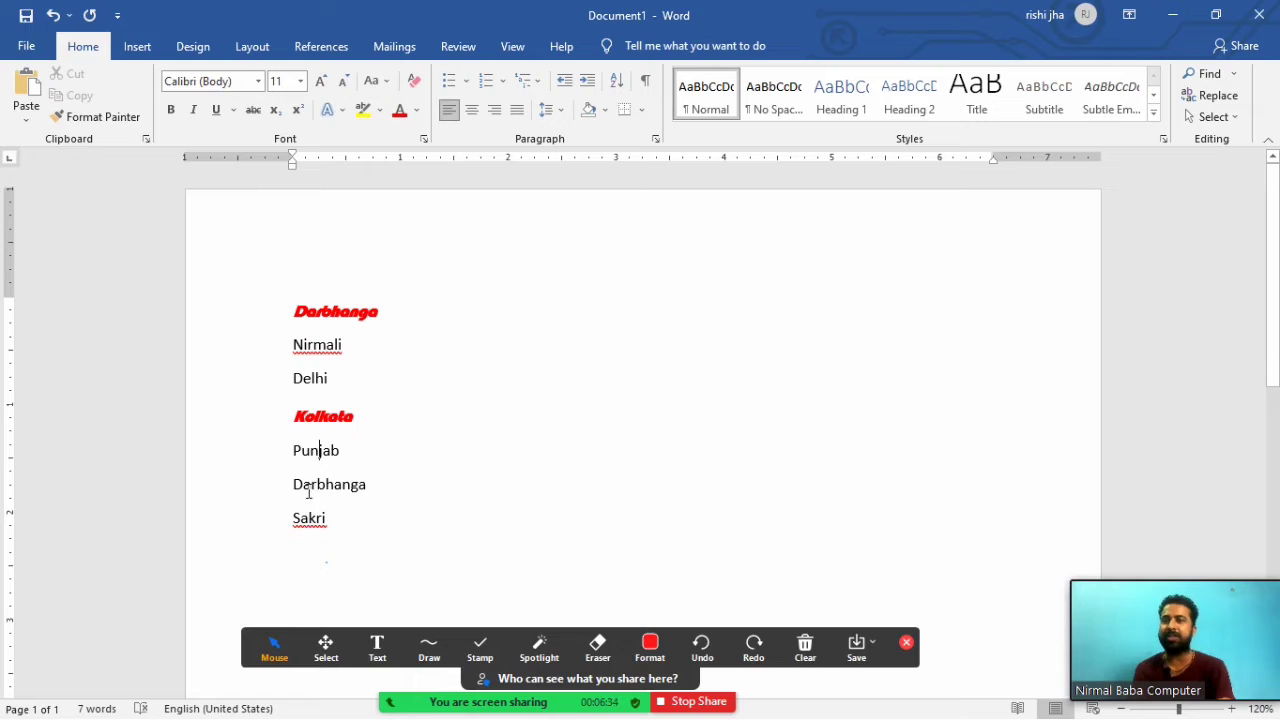
pyautogui.click(325, 311)
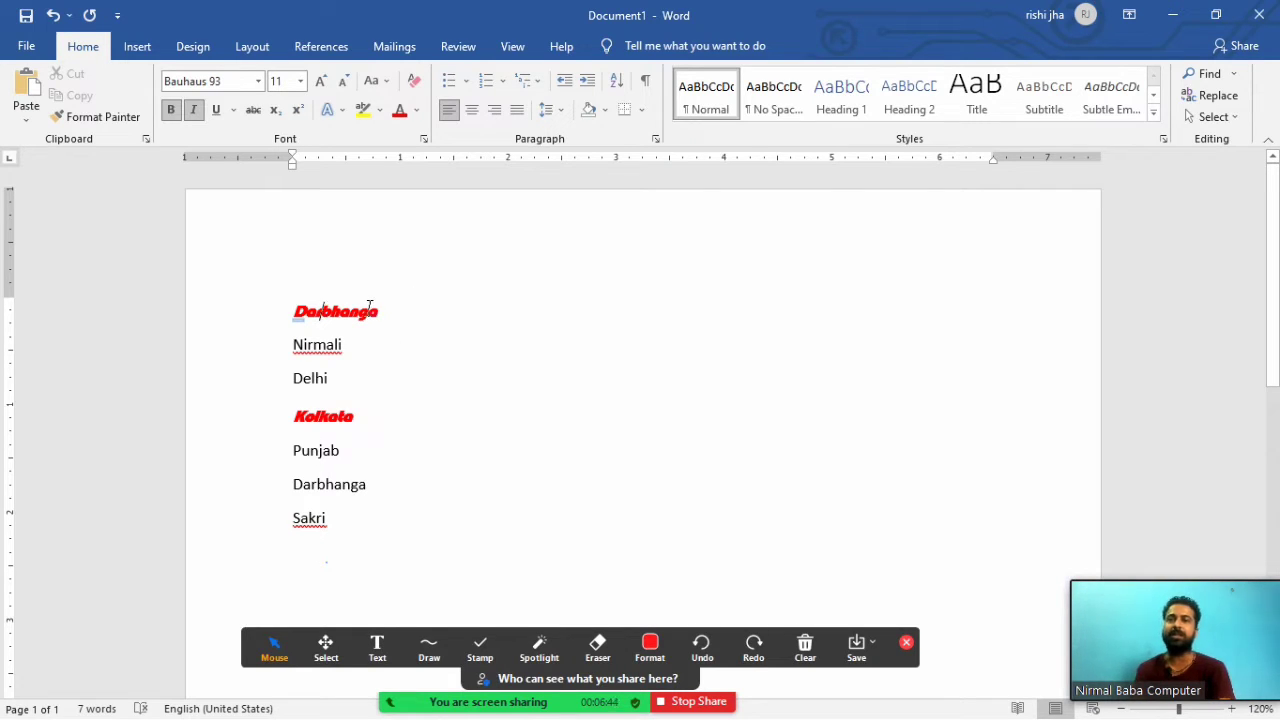
pyautogui.click(128, 120)
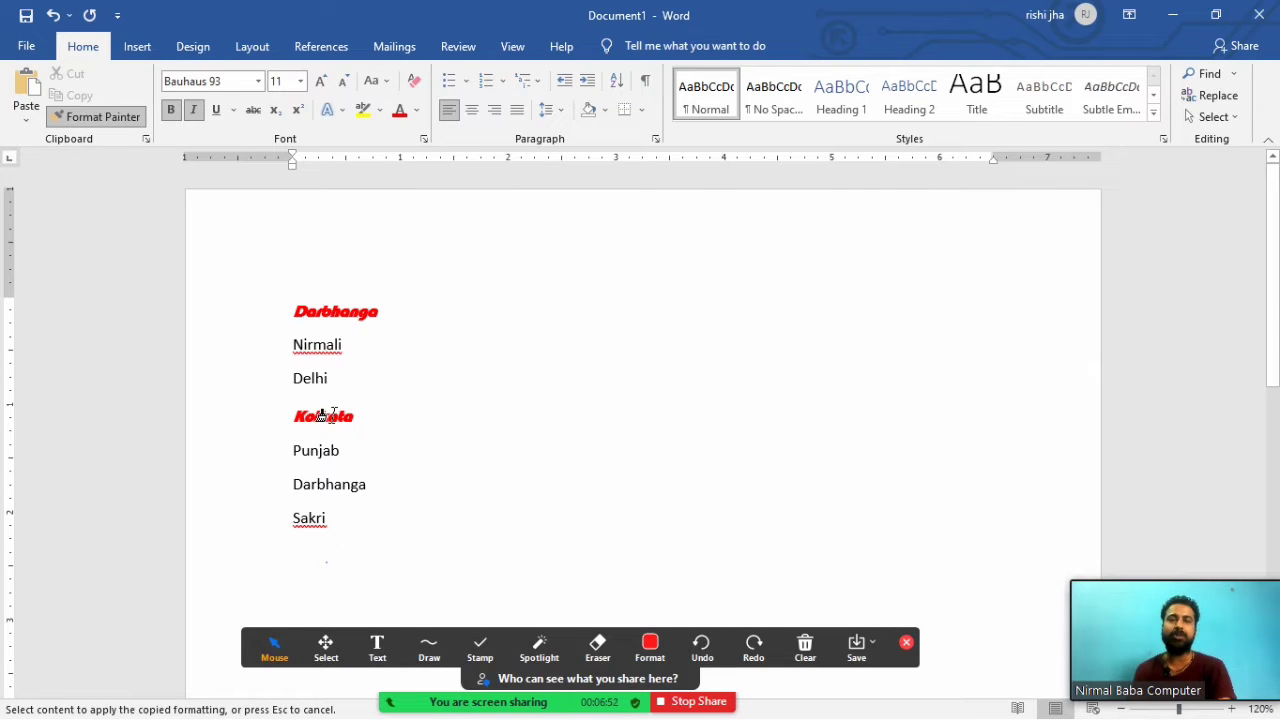
pyautogui.click(323, 312)
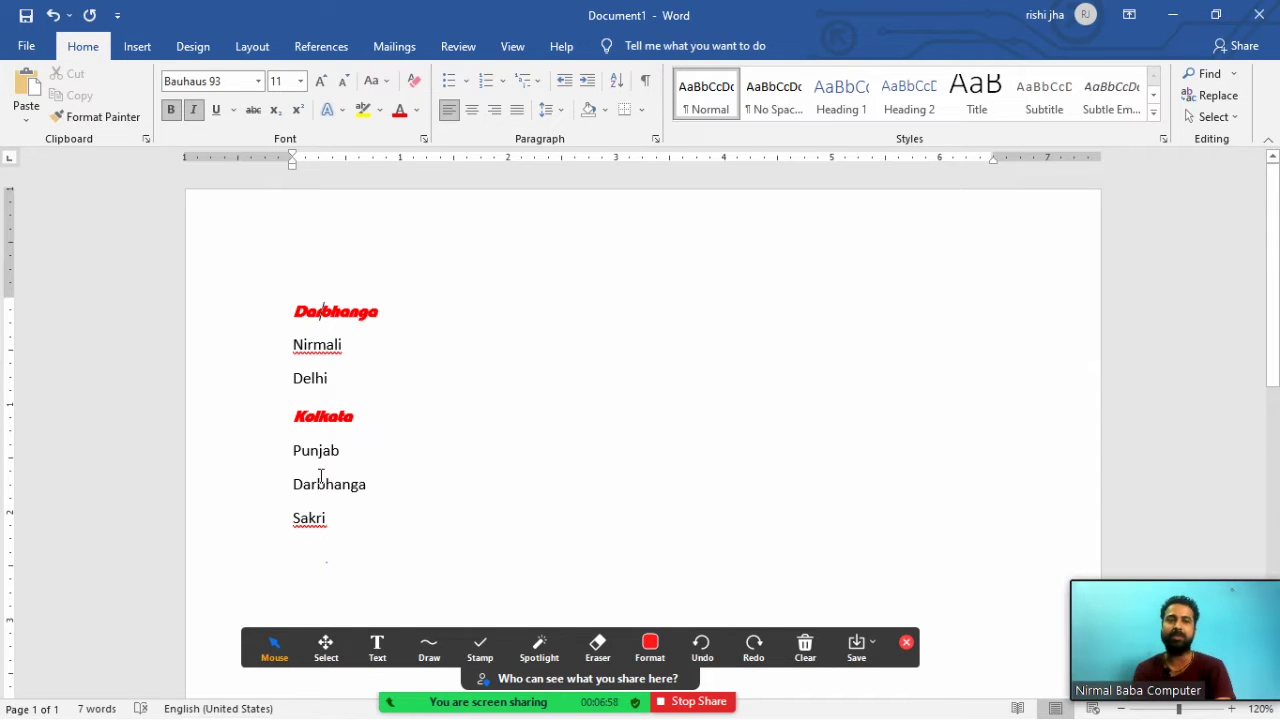
pyautogui.click(100, 117)
pyautogui.click(126, 122)
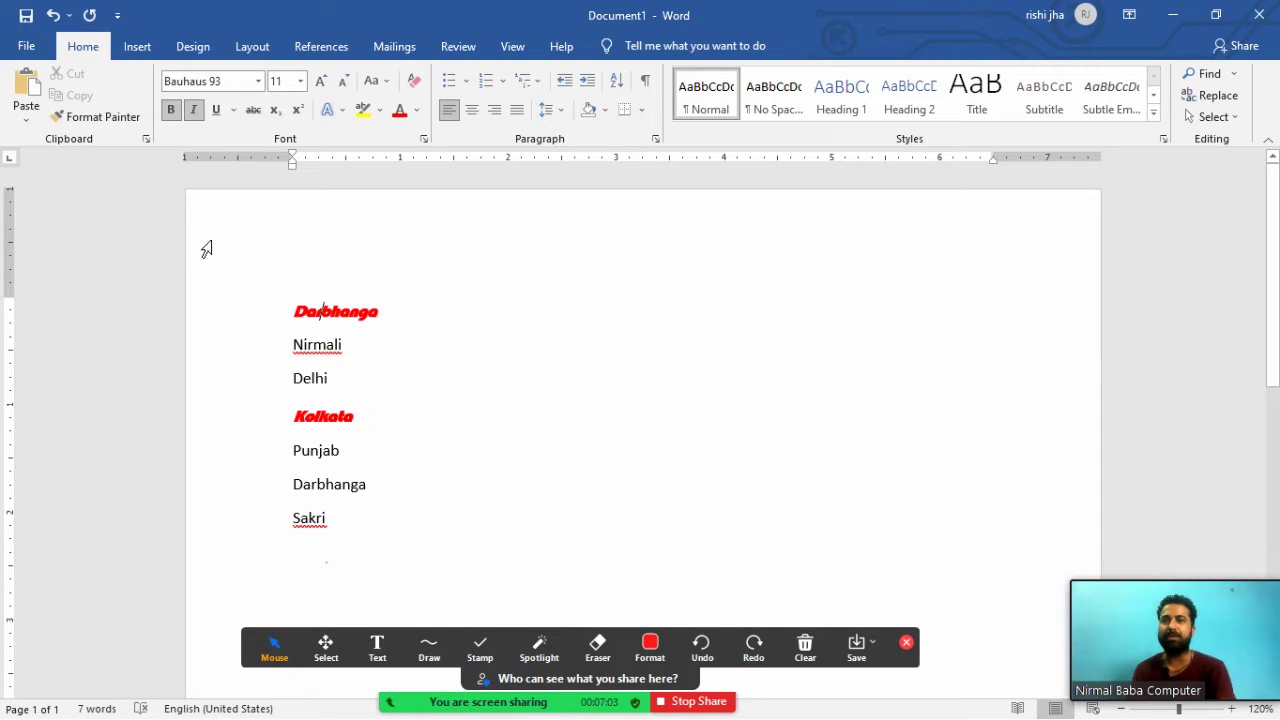
pyautogui.click(117, 128)
pyautogui.click(117, 128)
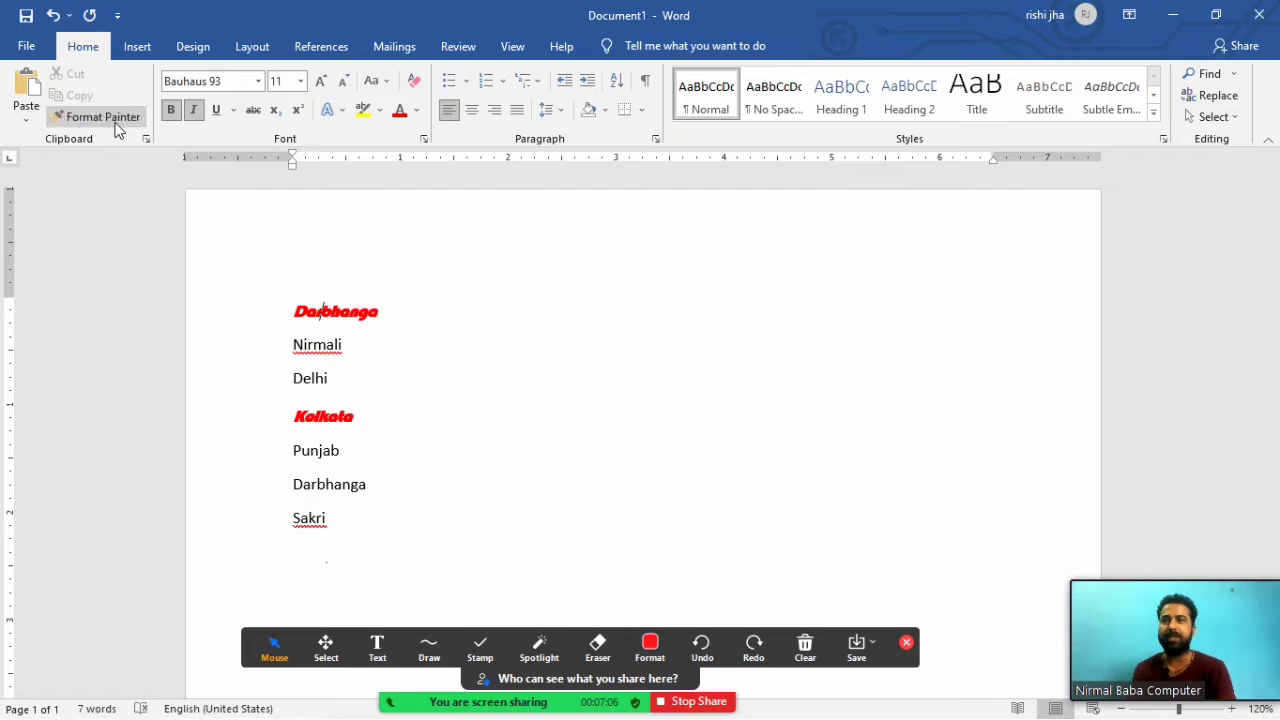
pyautogui.click(318, 350)
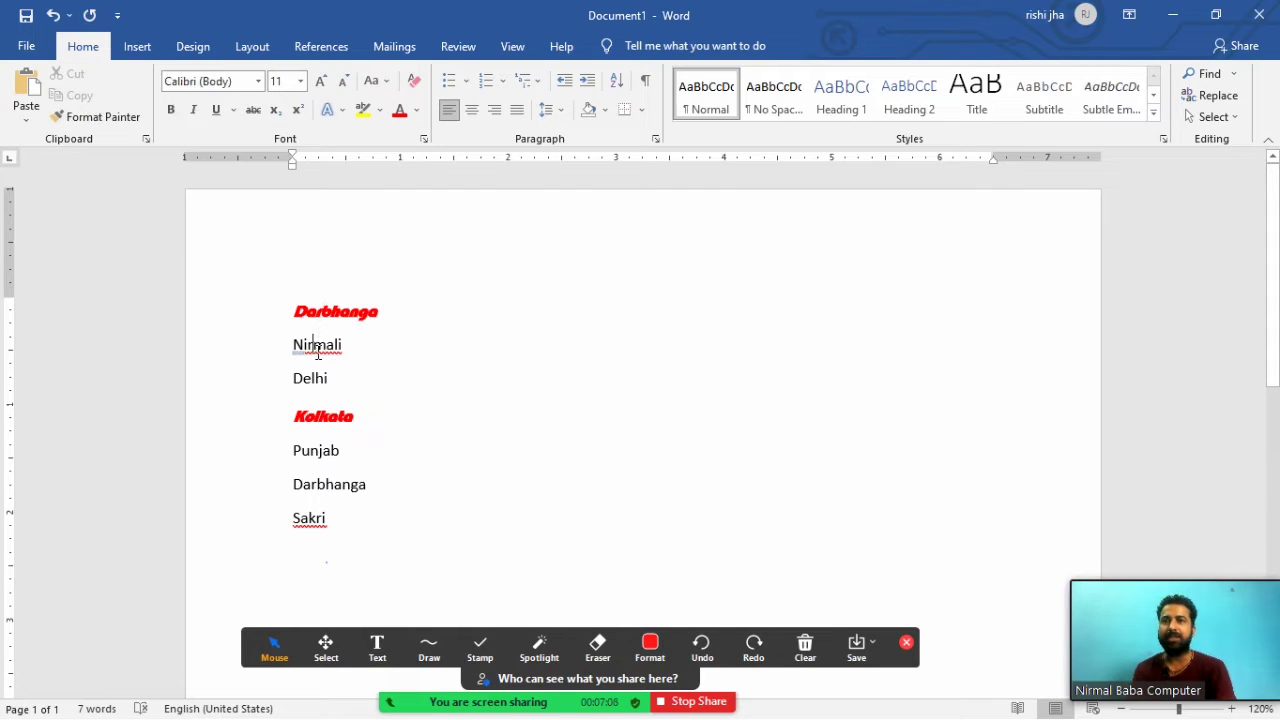
# Copy the formatting of the first Darbhanga line onto Nirmali with Format Painter.
pyautogui.click(338, 318)
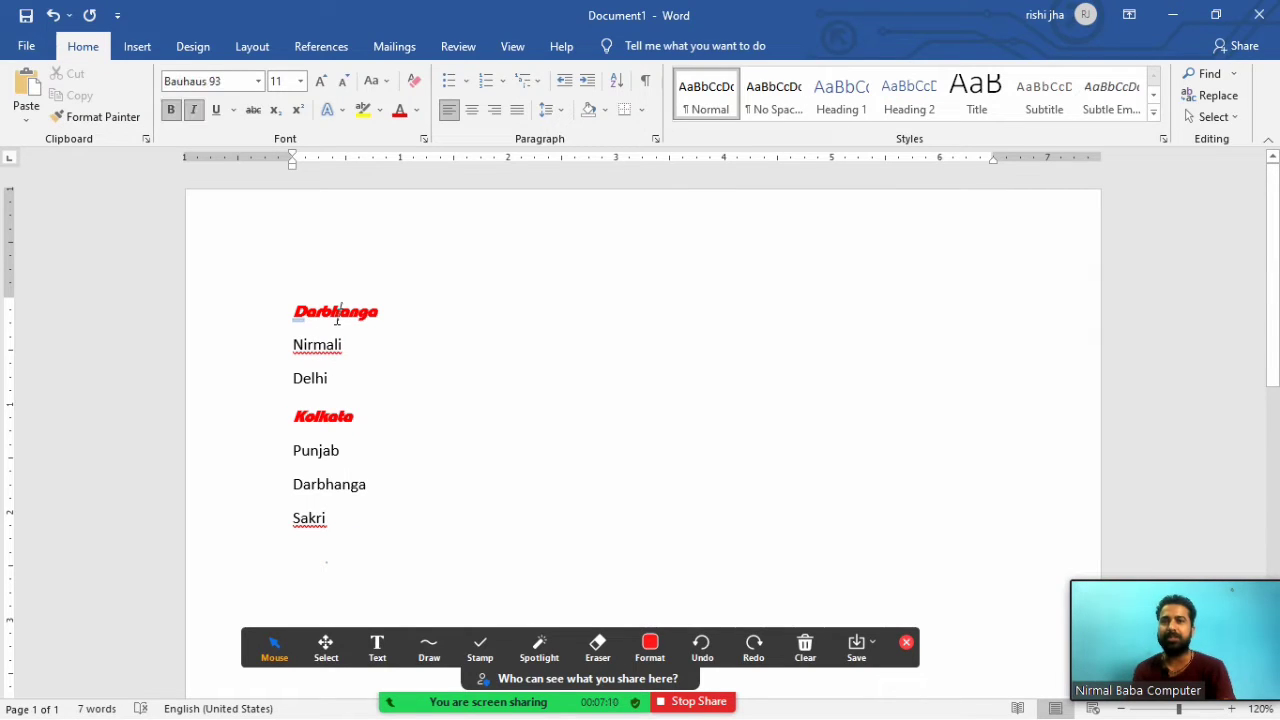
pyautogui.click(107, 124)
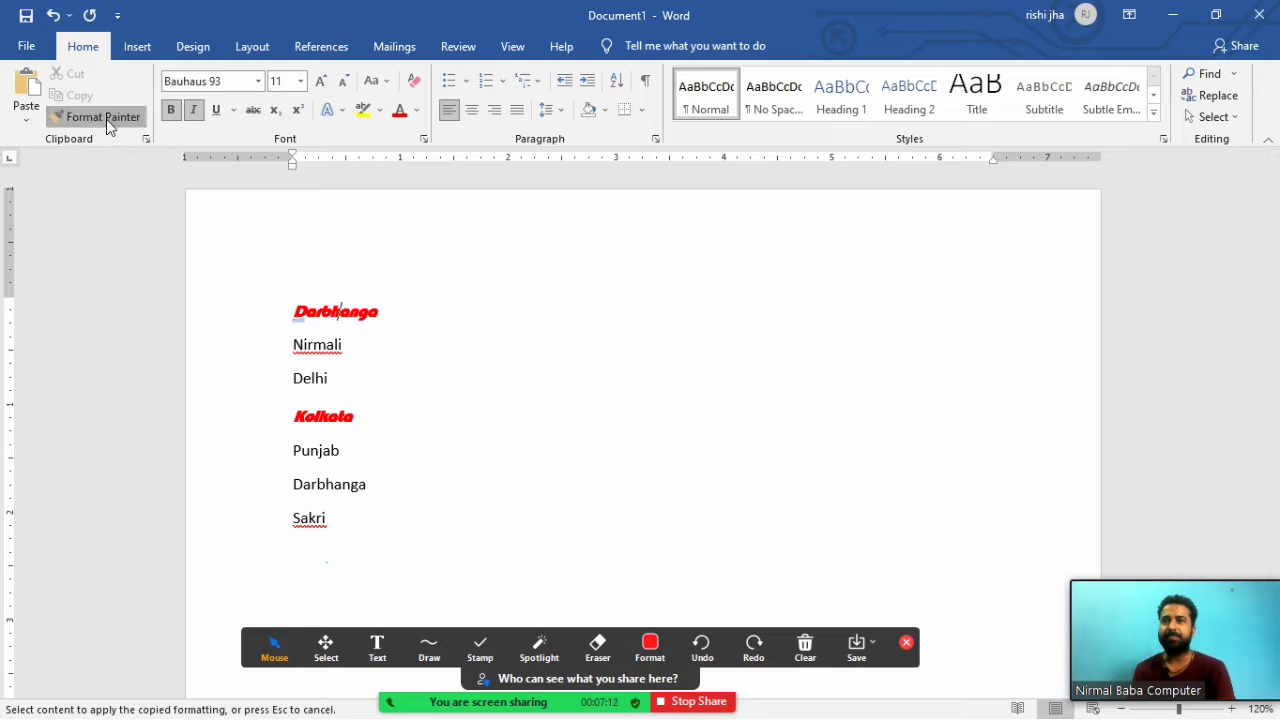
pyautogui.rightClick(106, 119)
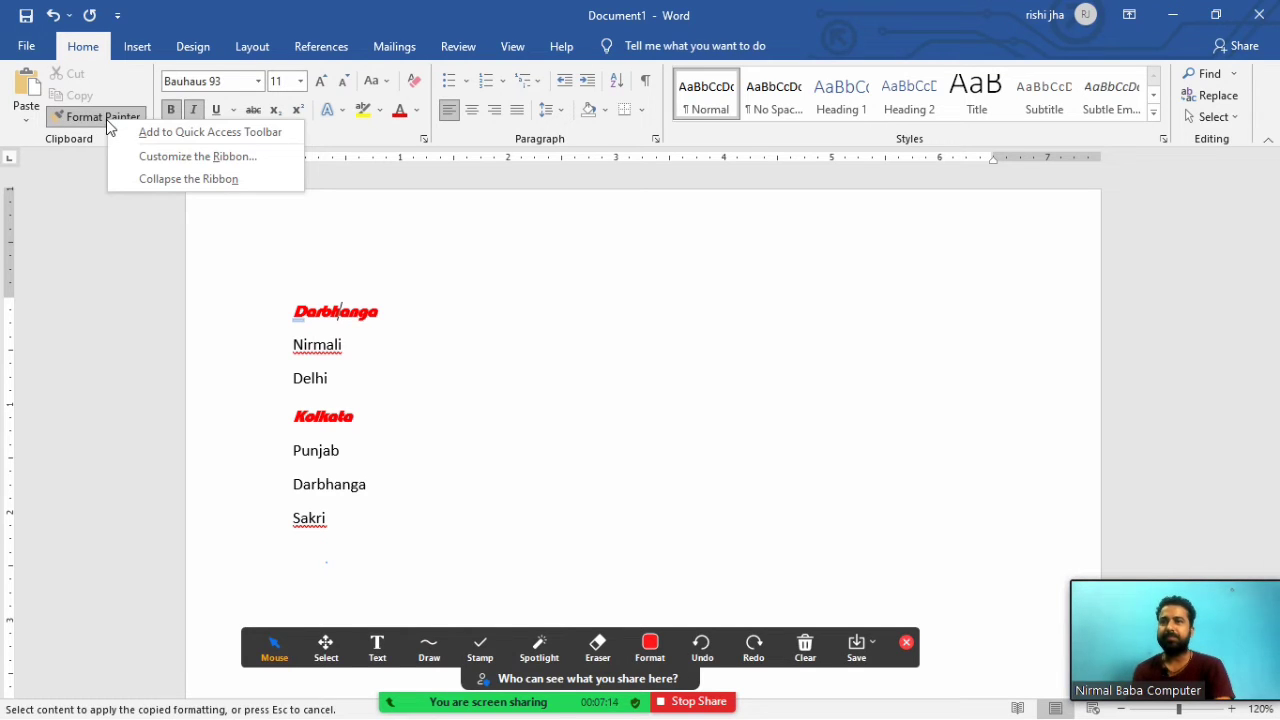
pyautogui.click(88, 122)
pyautogui.click(88, 122)
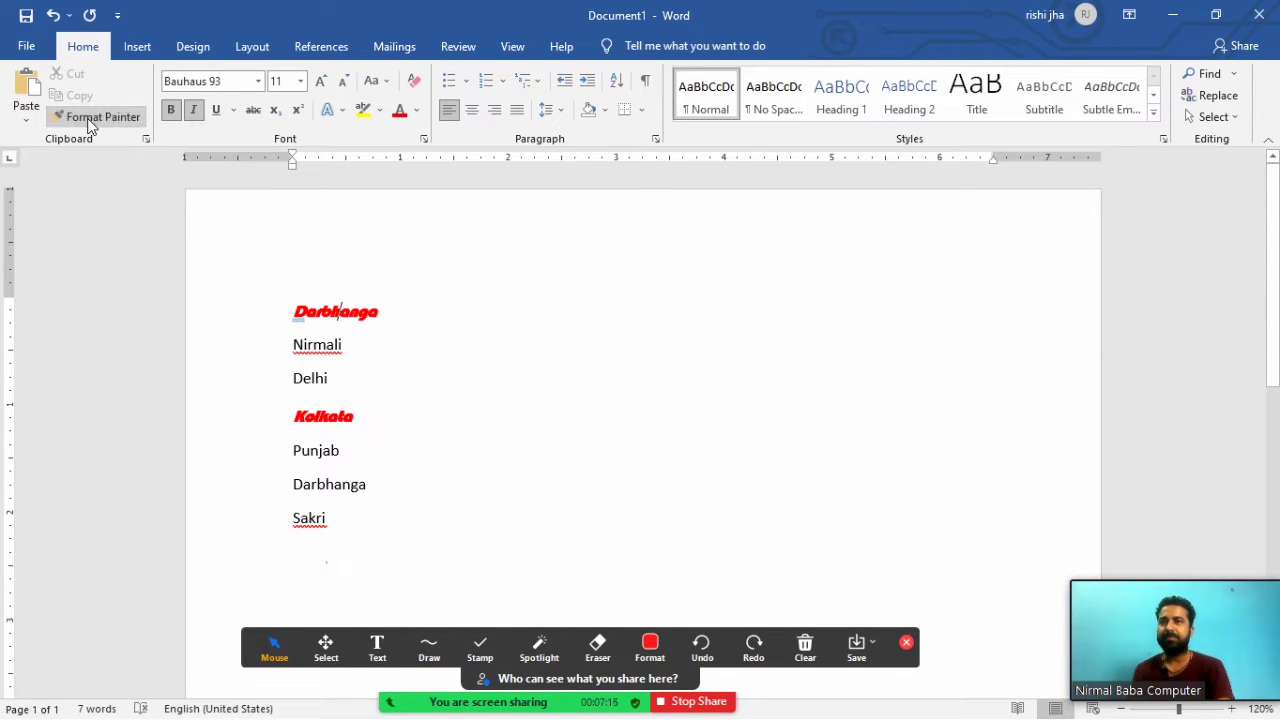
pyautogui.click(106, 122)
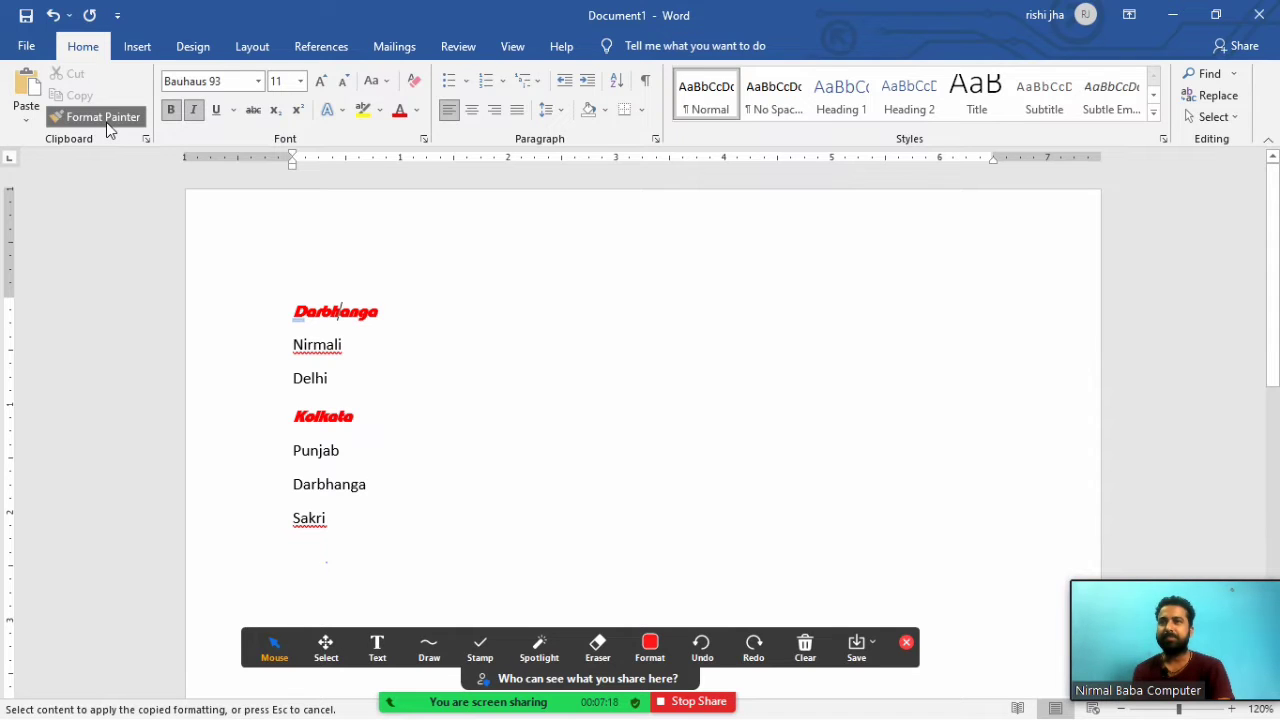
pyautogui.click(298, 348)
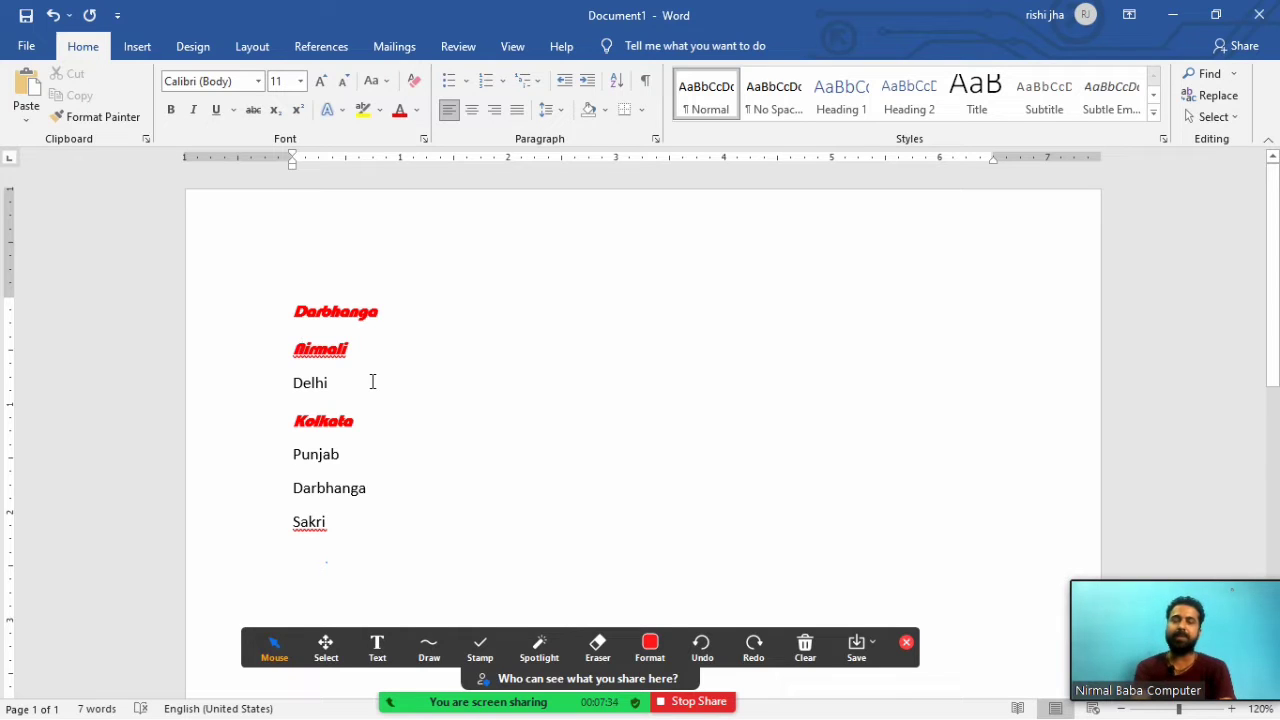
# Undo the Format Painter changes, the first Darbhanga line's formatting and the pasting of Sakri.
pyautogui.hotkey('ctrl', 'z')
pyautogui.hotkey('ctrl', 'z')
pyautogui.hotkey('ctrl', 'z')
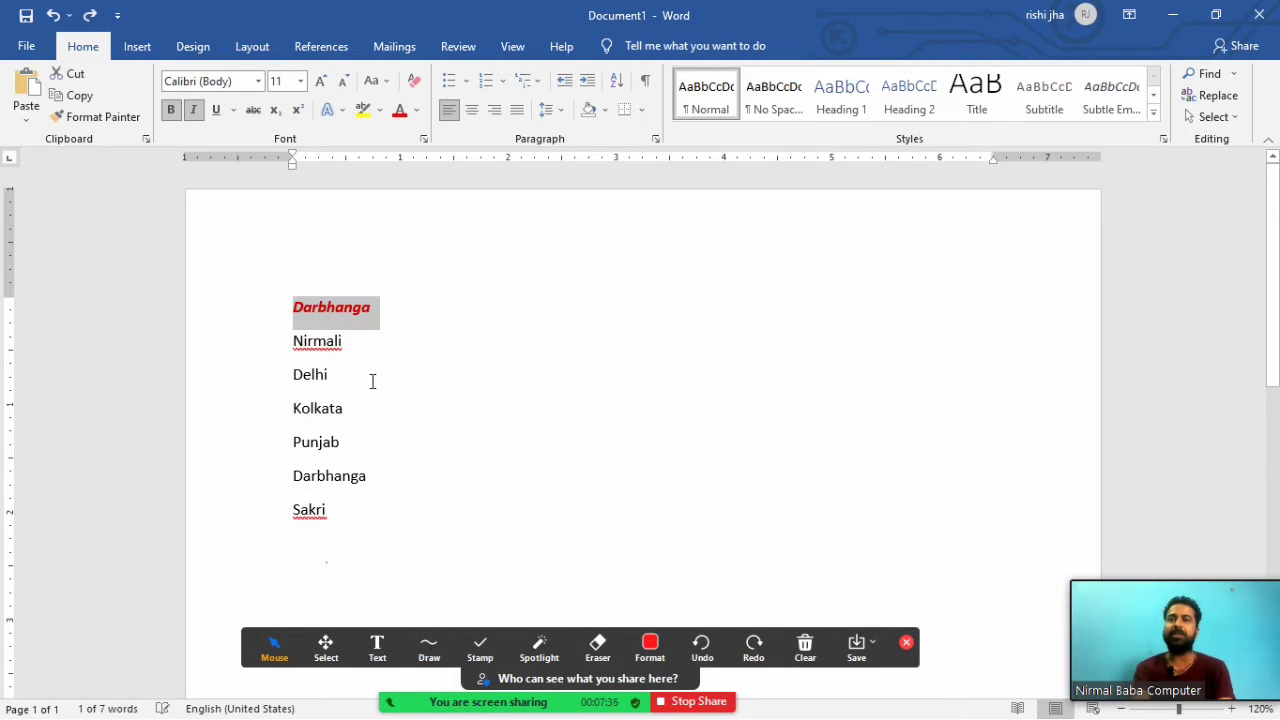
pyautogui.hotkey('ctrl', 'z')
pyautogui.hotkey('ctrl', 'z')
pyautogui.hotkey('ctrl', 'z')
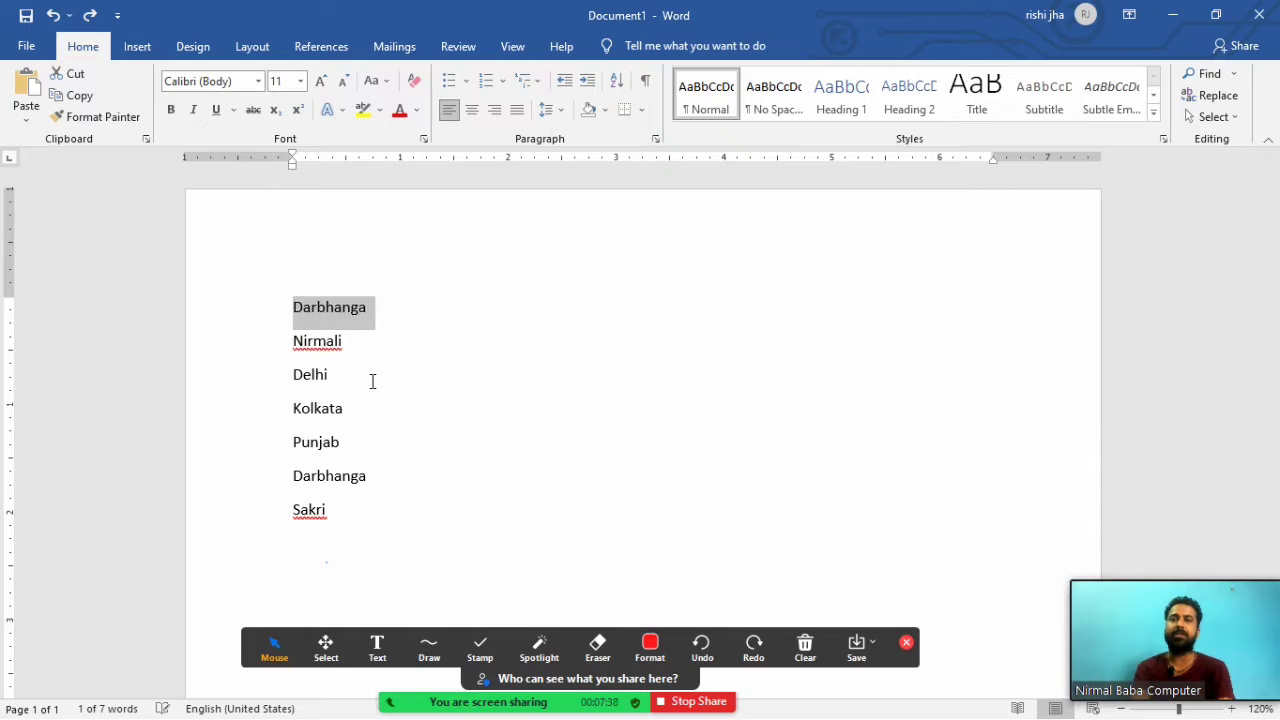
pyautogui.hotkey('ctrl', 'z')
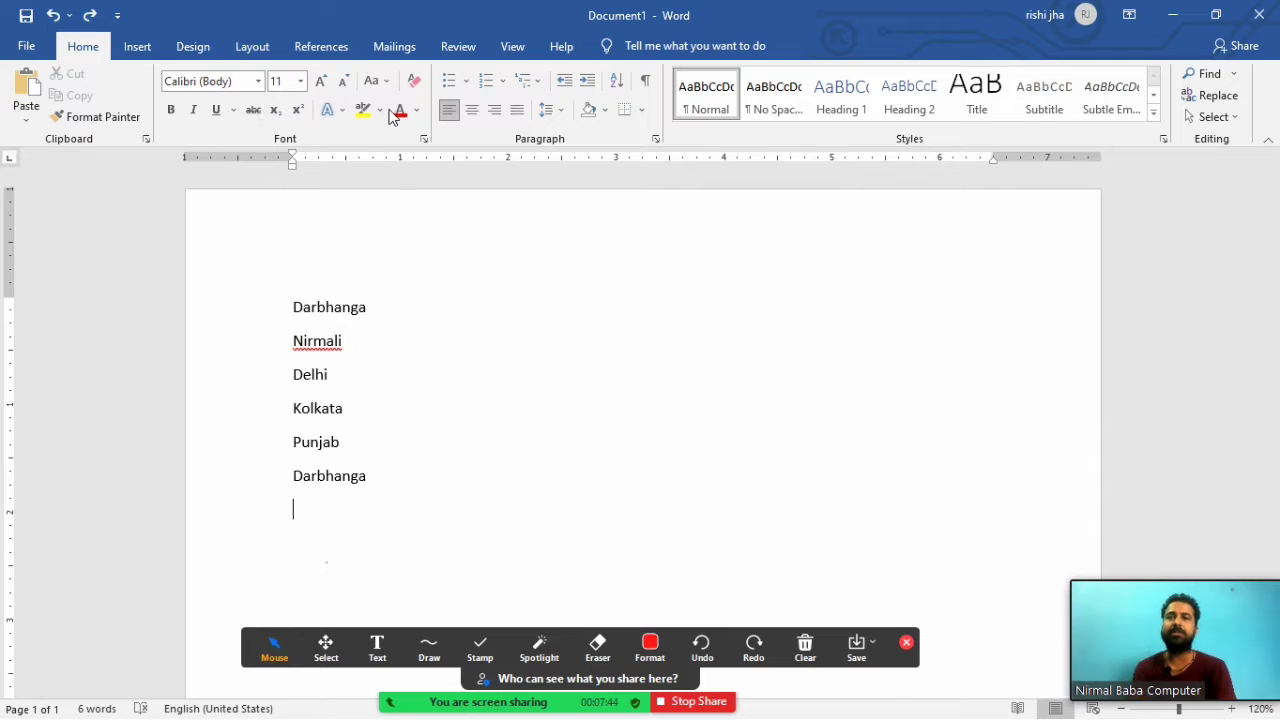
# Set the first Darbhanga line to the Lucida Calligraphy font at size 20.
pyautogui.moveTo(381, 316); pyautogui.dragTo(277, 314)
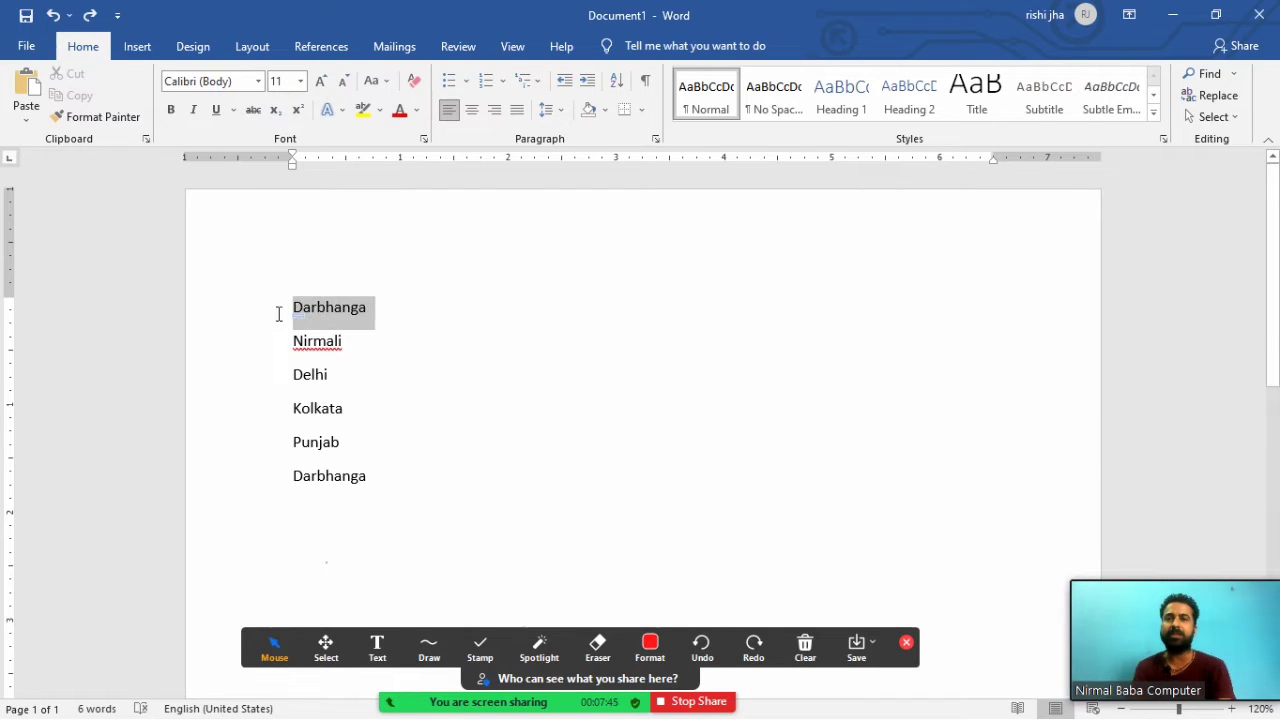
pyautogui.click(258, 82)
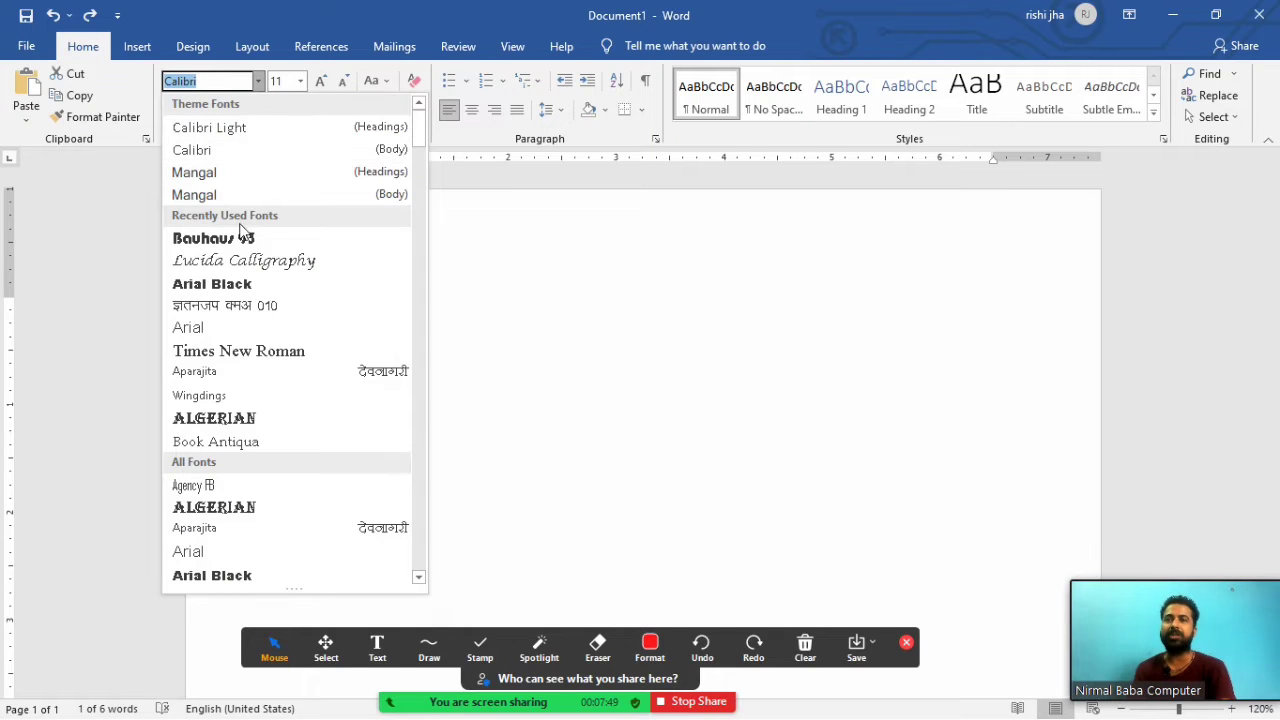
pyautogui.click(240, 260)
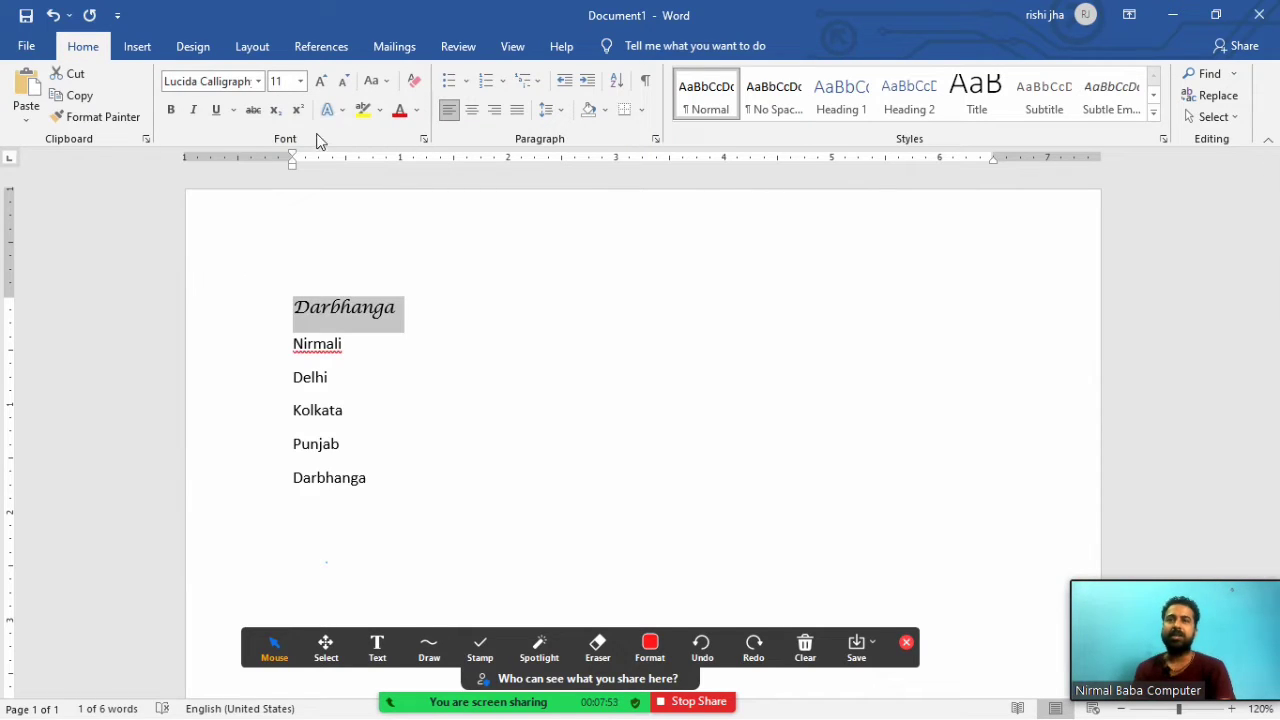
pyautogui.click(302, 83)
pyautogui.click(282, 245)
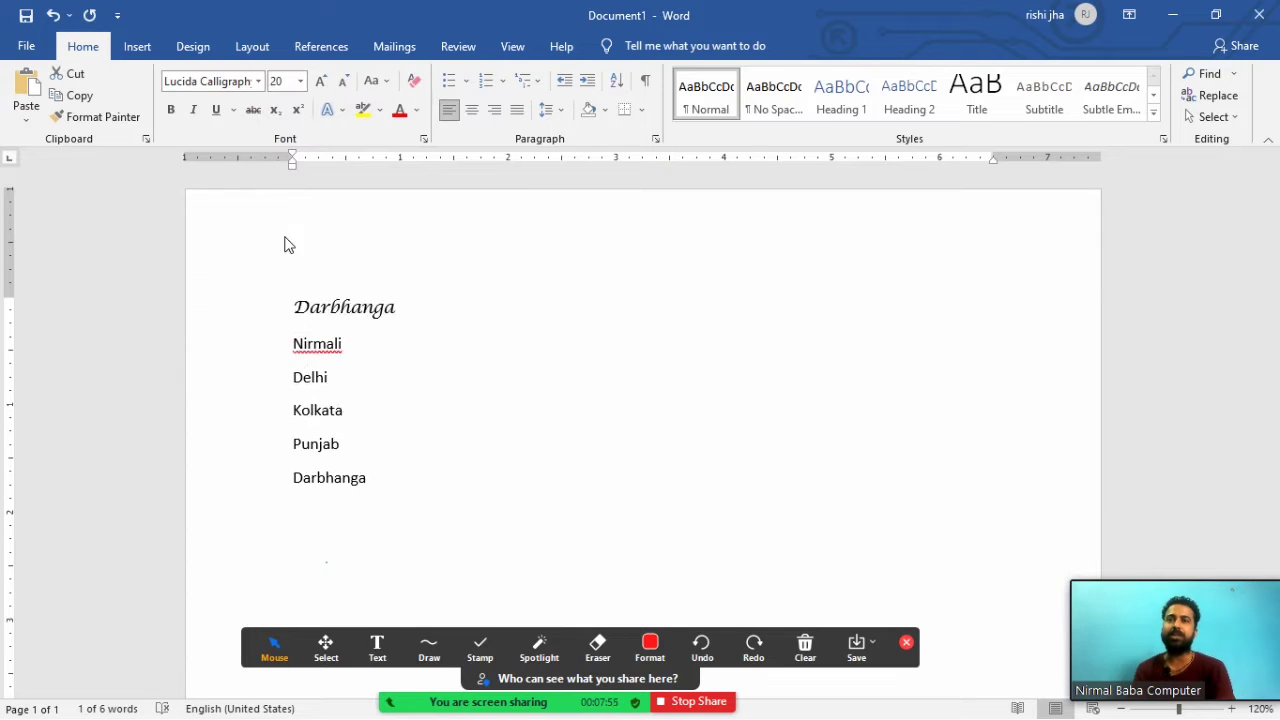
# Increase the font size of the first Darbhanga line stepwise to 72.
pyautogui.doubleClick(319, 85)
pyautogui.doubleClick(319, 85)
pyautogui.click(319, 85)
pyautogui.click(319, 85)
pyautogui.click(319, 85)
pyautogui.click(319, 85)
# Decrease the font size of the first Darbhanga line stepwise to 22.
pyautogui.click(342, 84)
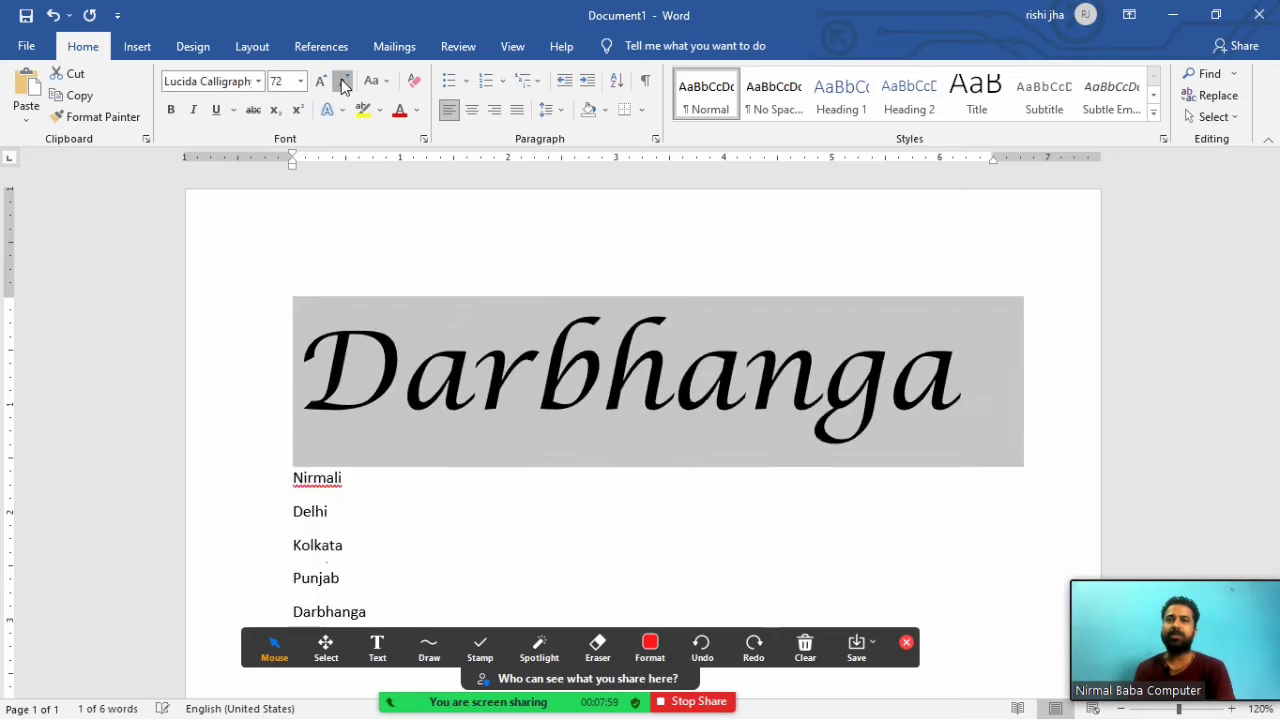
pyautogui.click(342, 84)
pyautogui.click(342, 84)
pyautogui.click(342, 84)
pyautogui.click(342, 84)
pyautogui.click(342, 84)
pyautogui.click(342, 84)
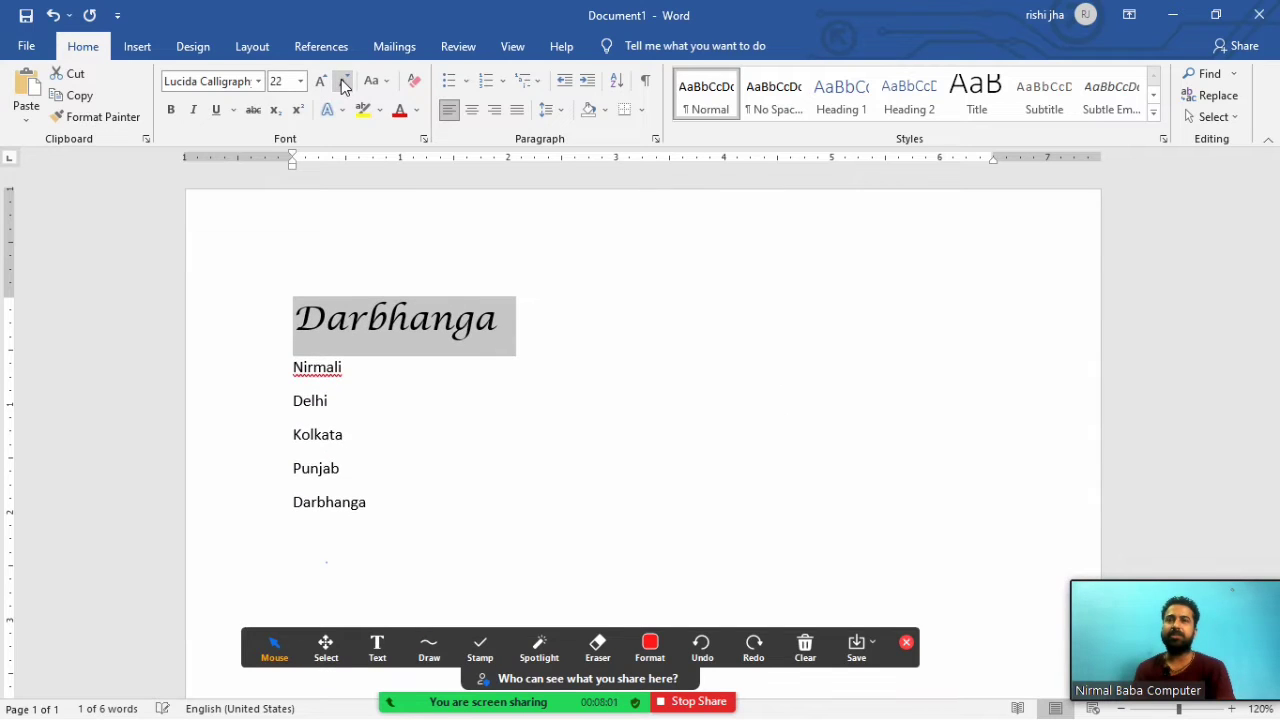
# Change the five lines from Nirmali to the last Darbhanga to lowercase and finally to UPPERCASE.
pyautogui.click(392, 379)
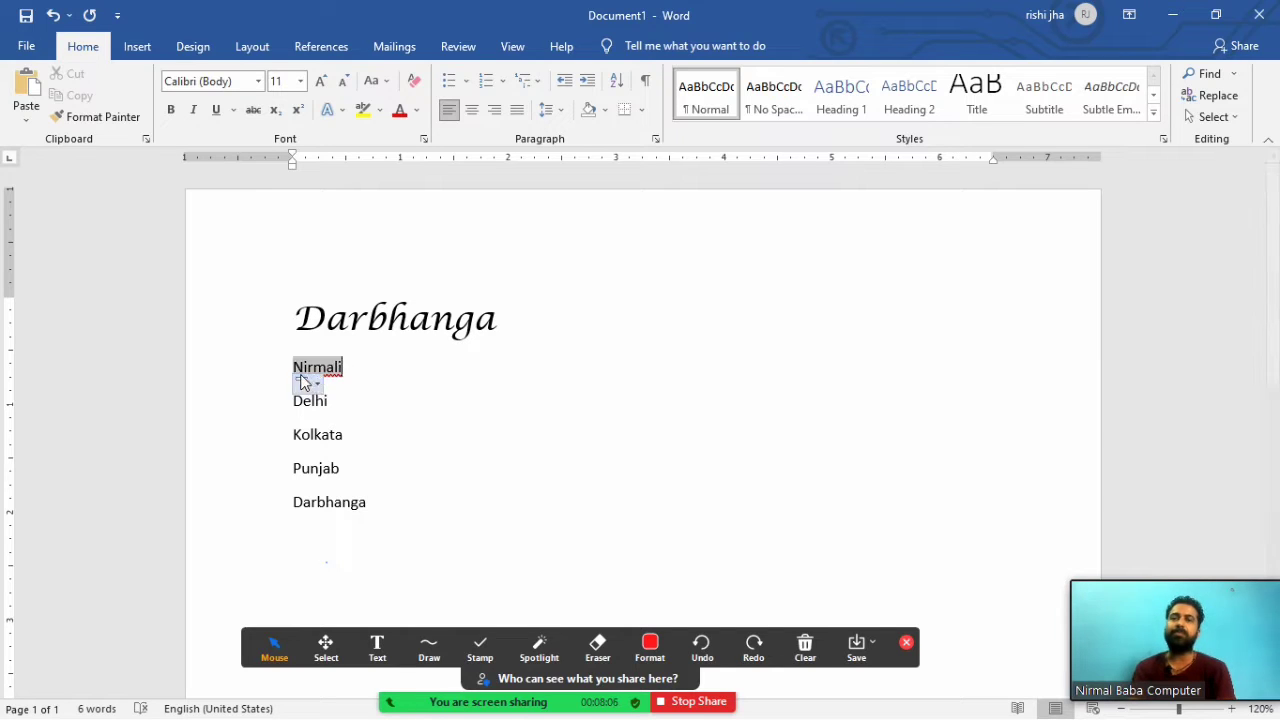
pyautogui.moveTo(293, 367); pyautogui.dragTo(374, 506)
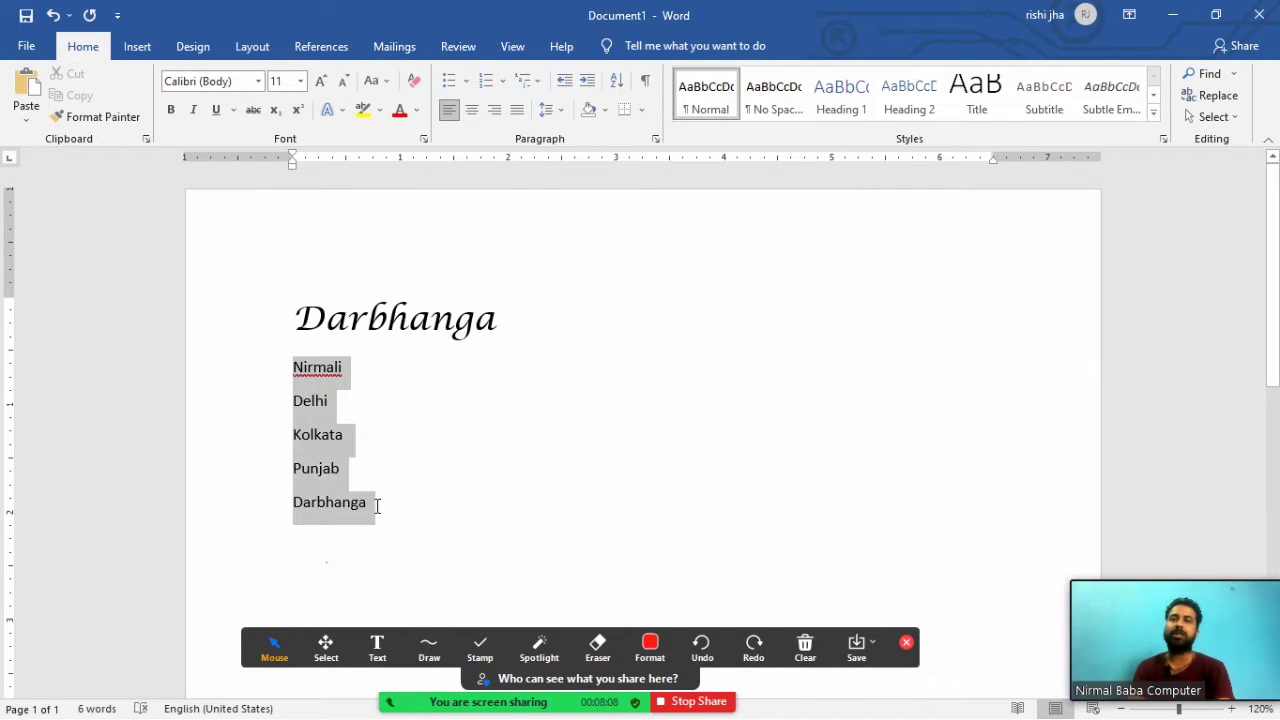
pyautogui.click(385, 90)
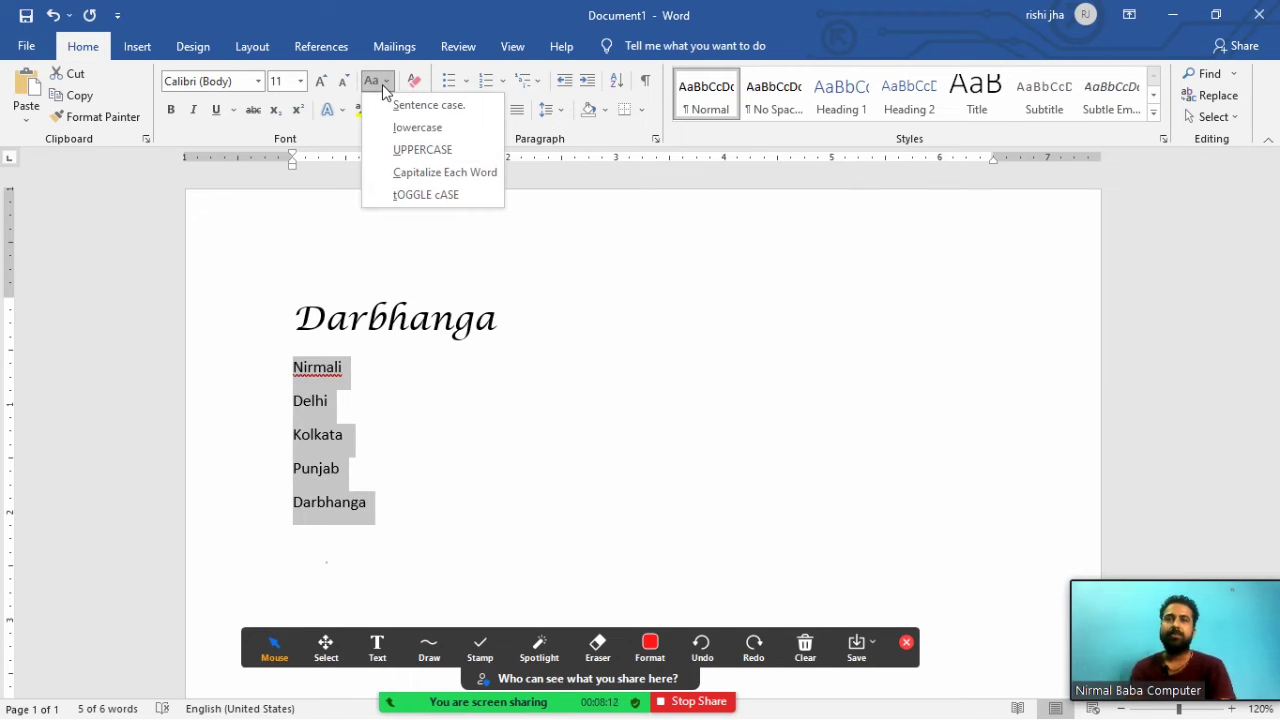
pyautogui.click(385, 90)
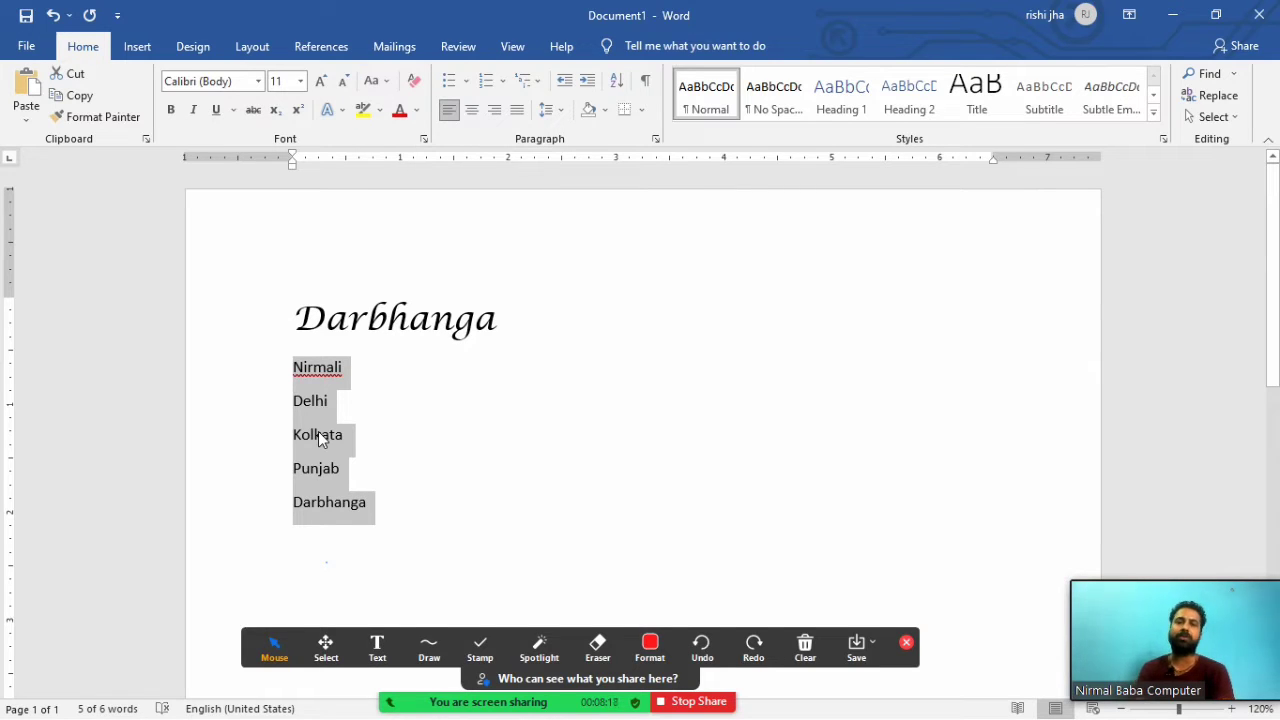
pyautogui.click(379, 83)
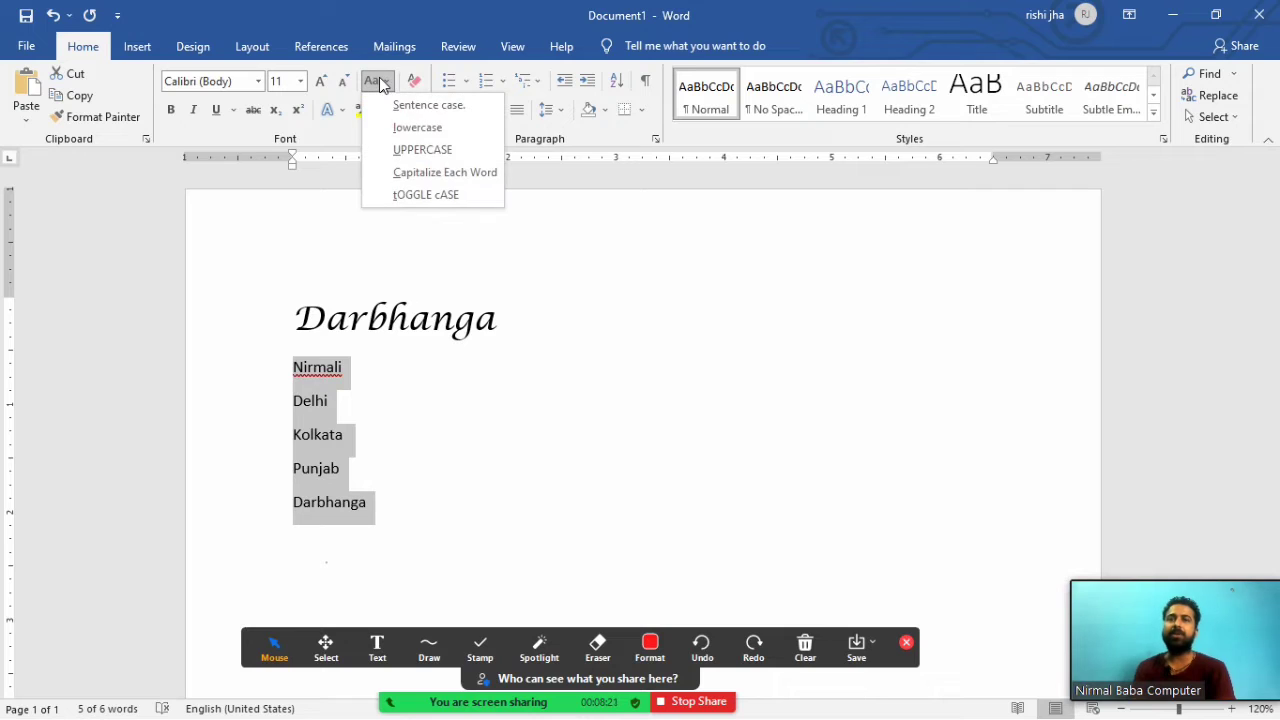
pyautogui.click(409, 128)
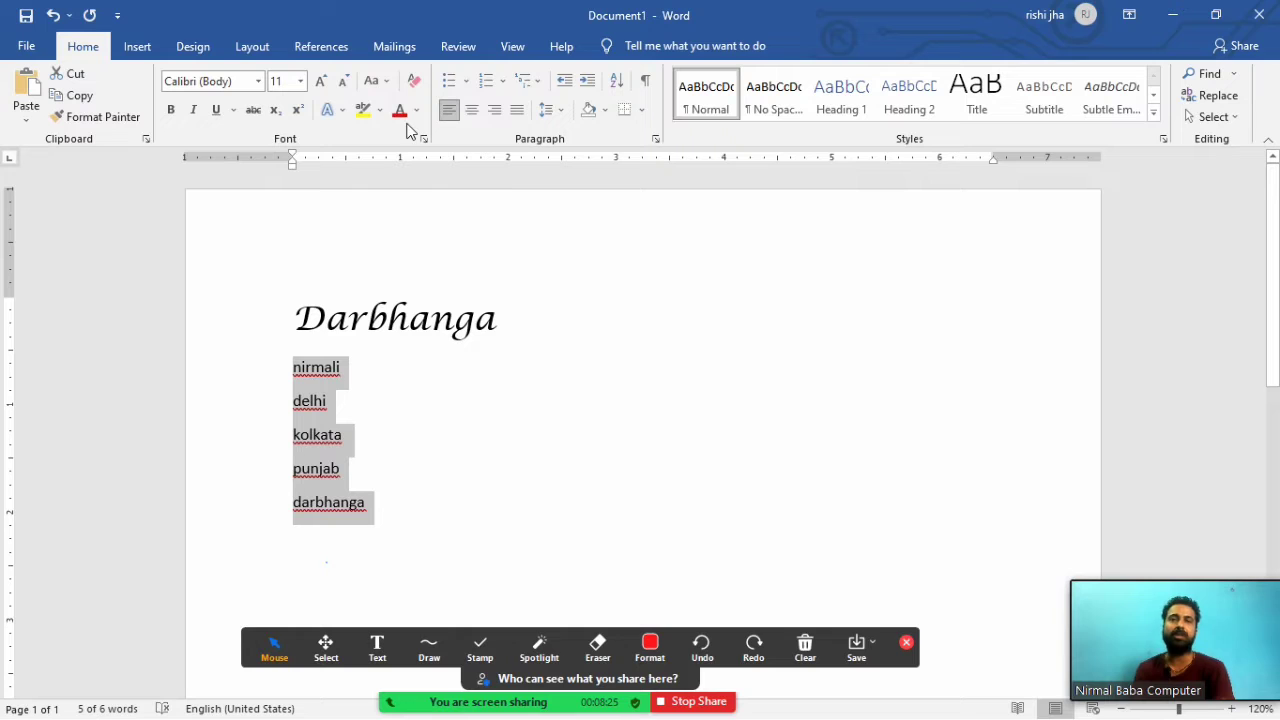
pyautogui.click(375, 80)
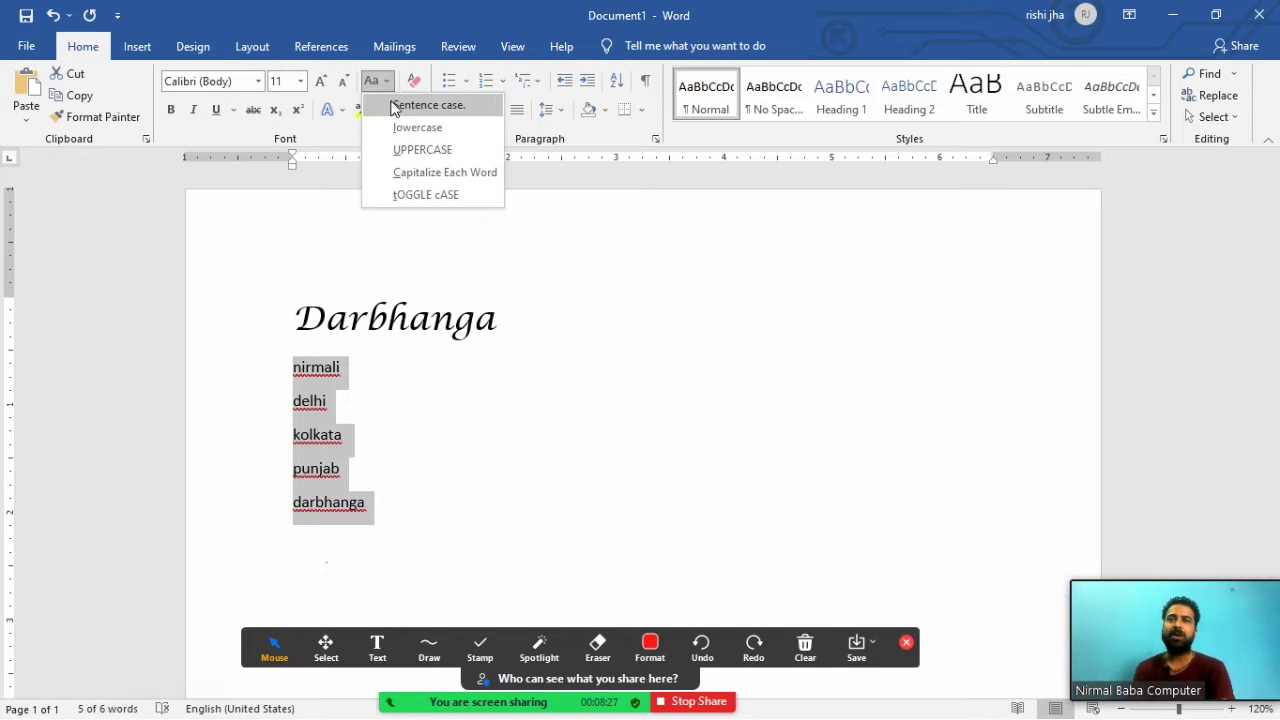
pyautogui.click(398, 151)
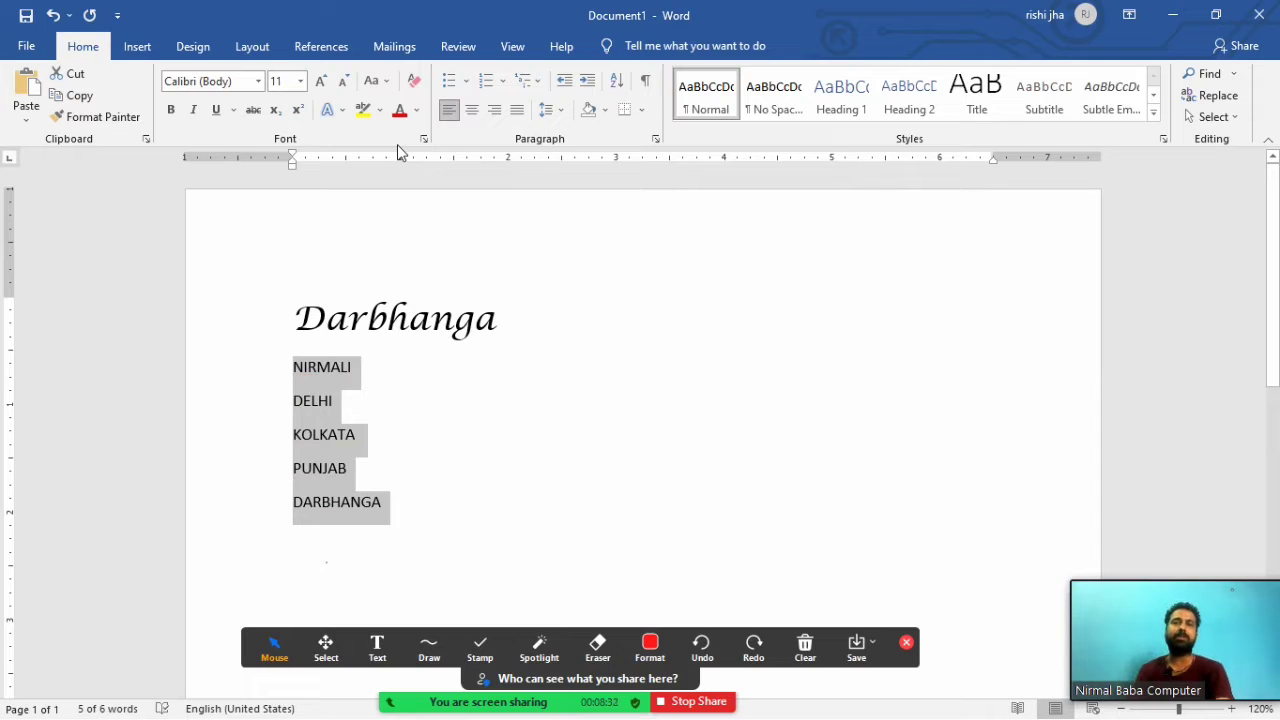
# Delete all the document text and generate sample paragraphs in its place with =rand(10).
pyautogui.hotkey('ctrl', 'a')
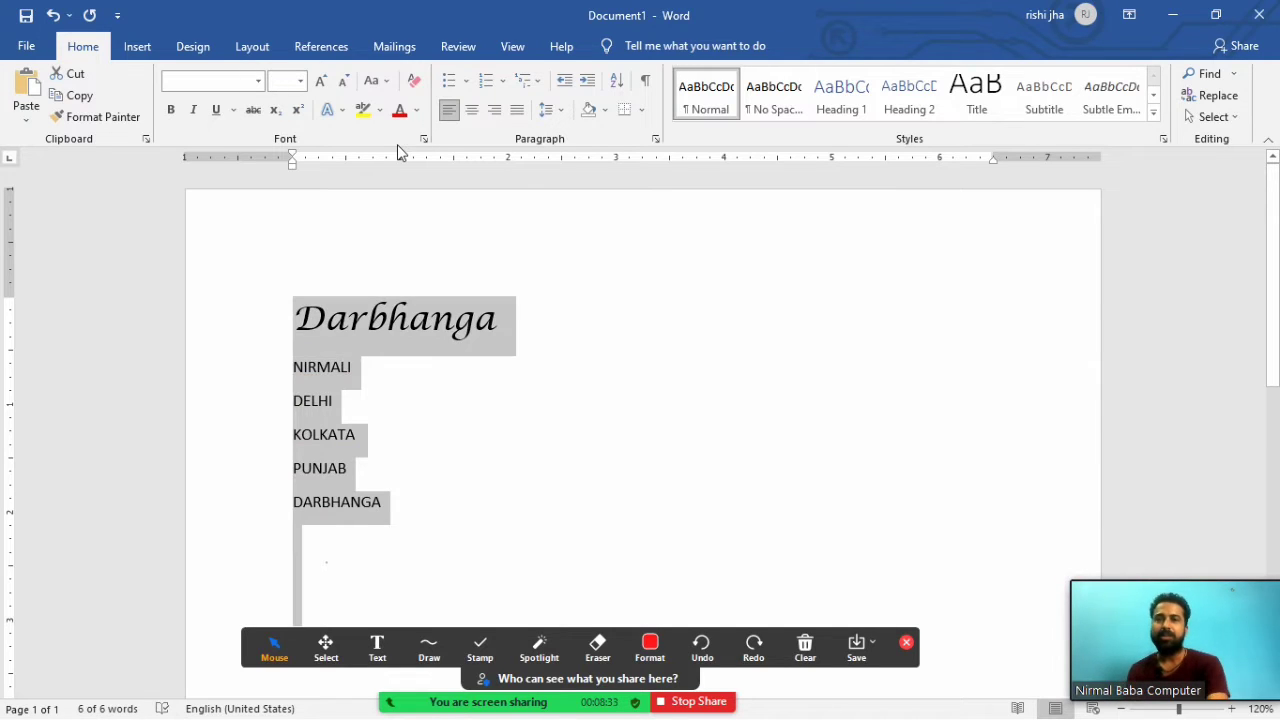
pyautogui.press('Delete')
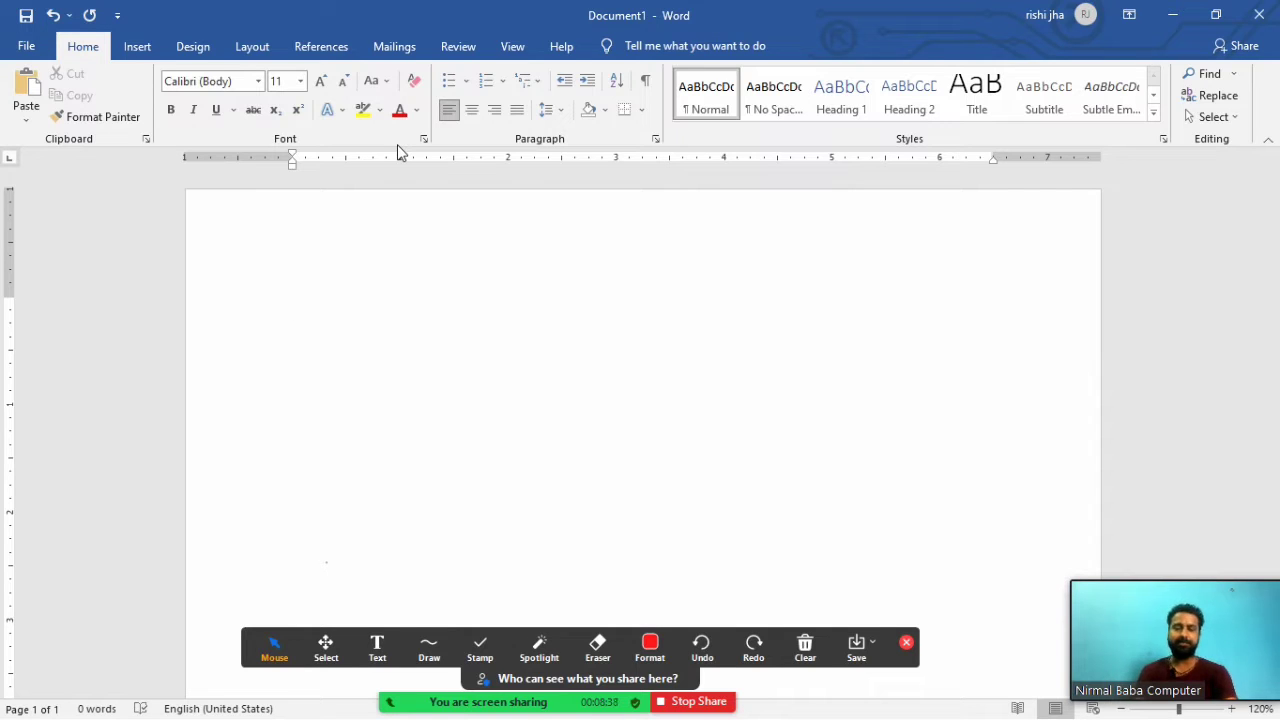
pyautogui.write('=rand')
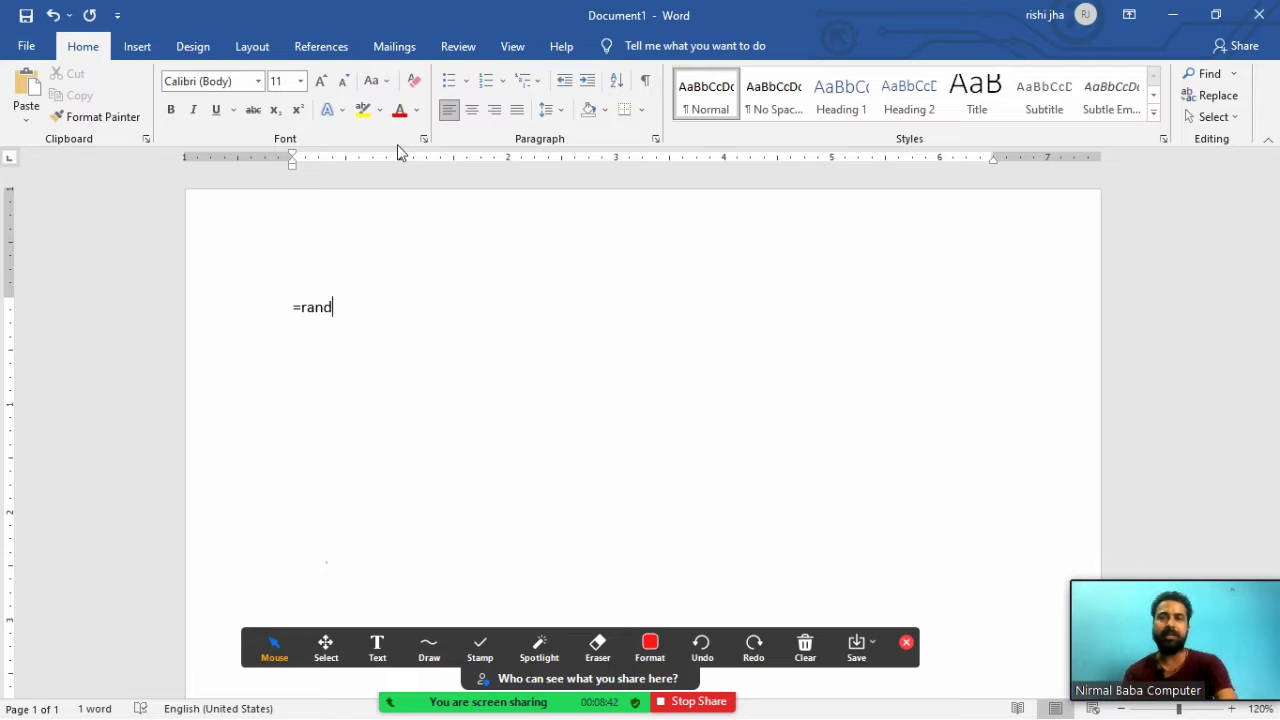
pyautogui.write('9')
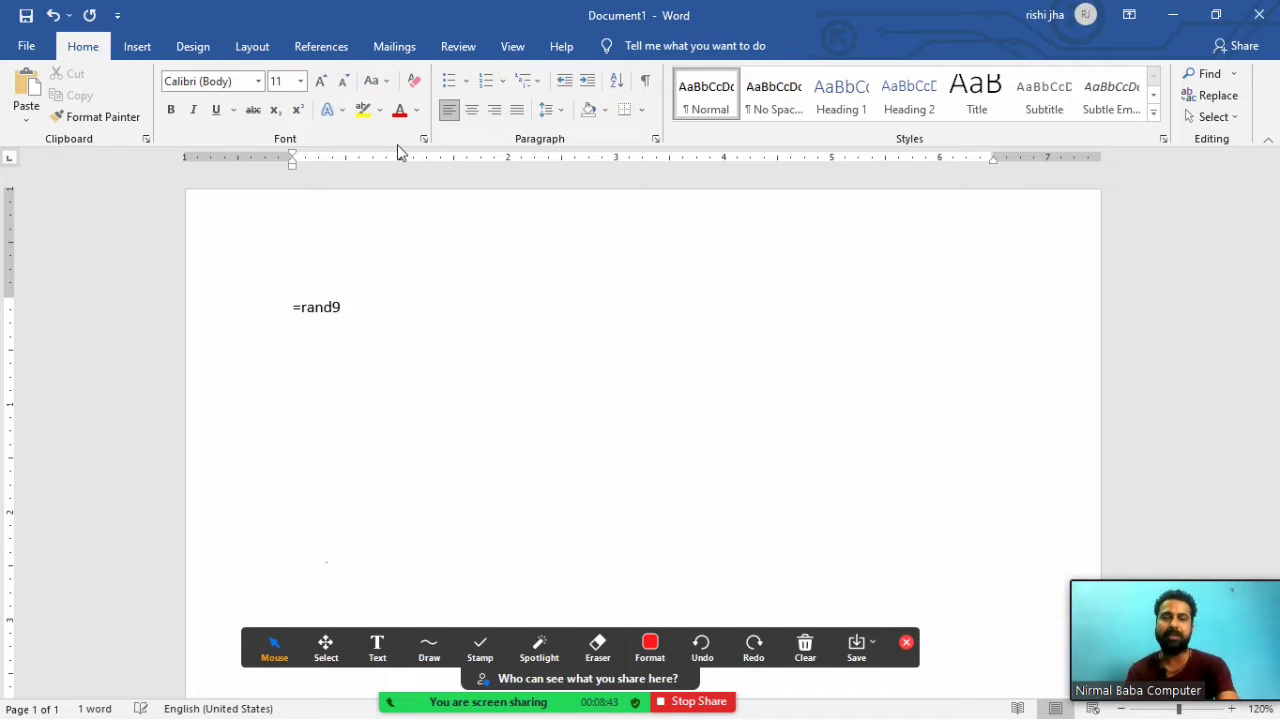
pyautogui.press('BackSpace')
pyautogui.write('(')
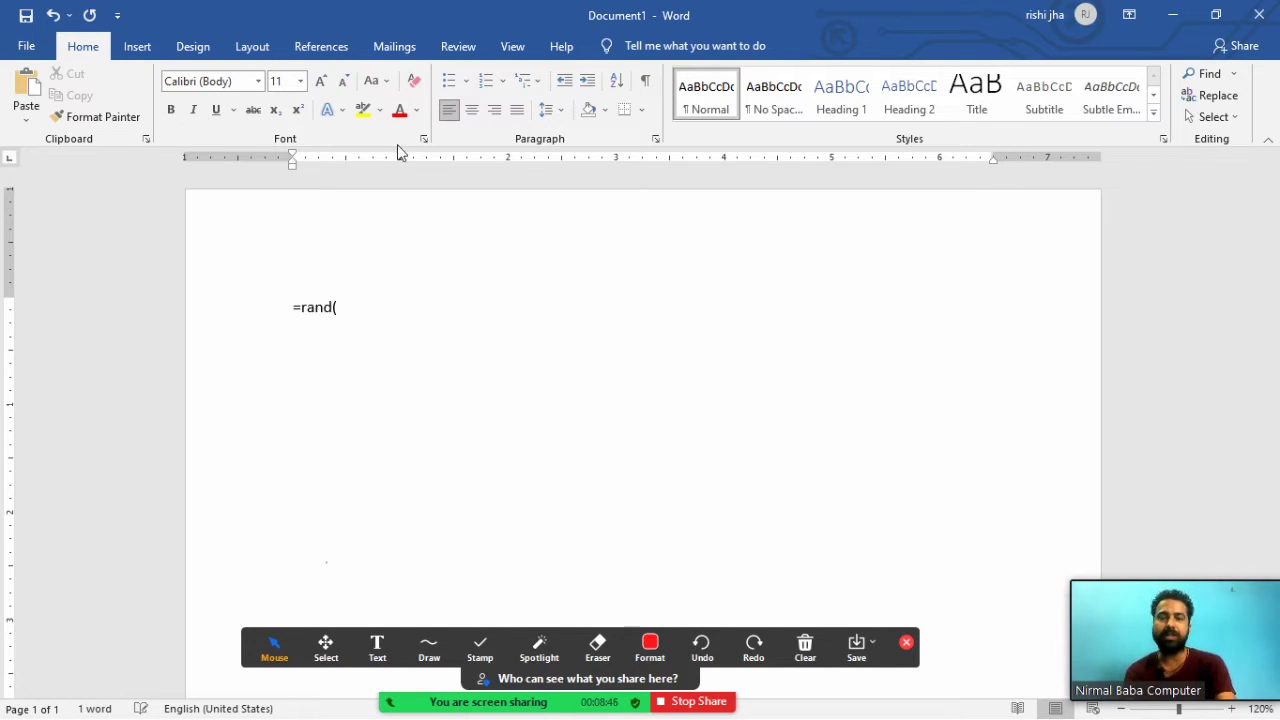
pyautogui.write('10)')
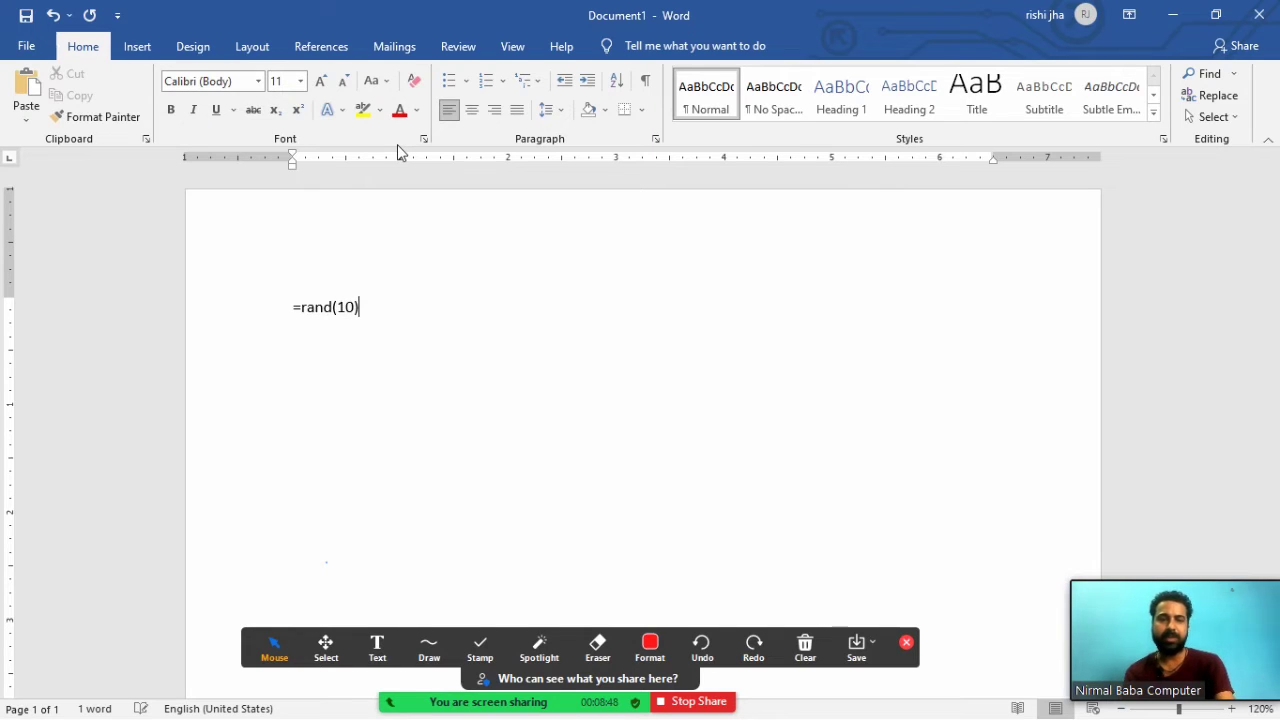
pyautogui.press('Return')
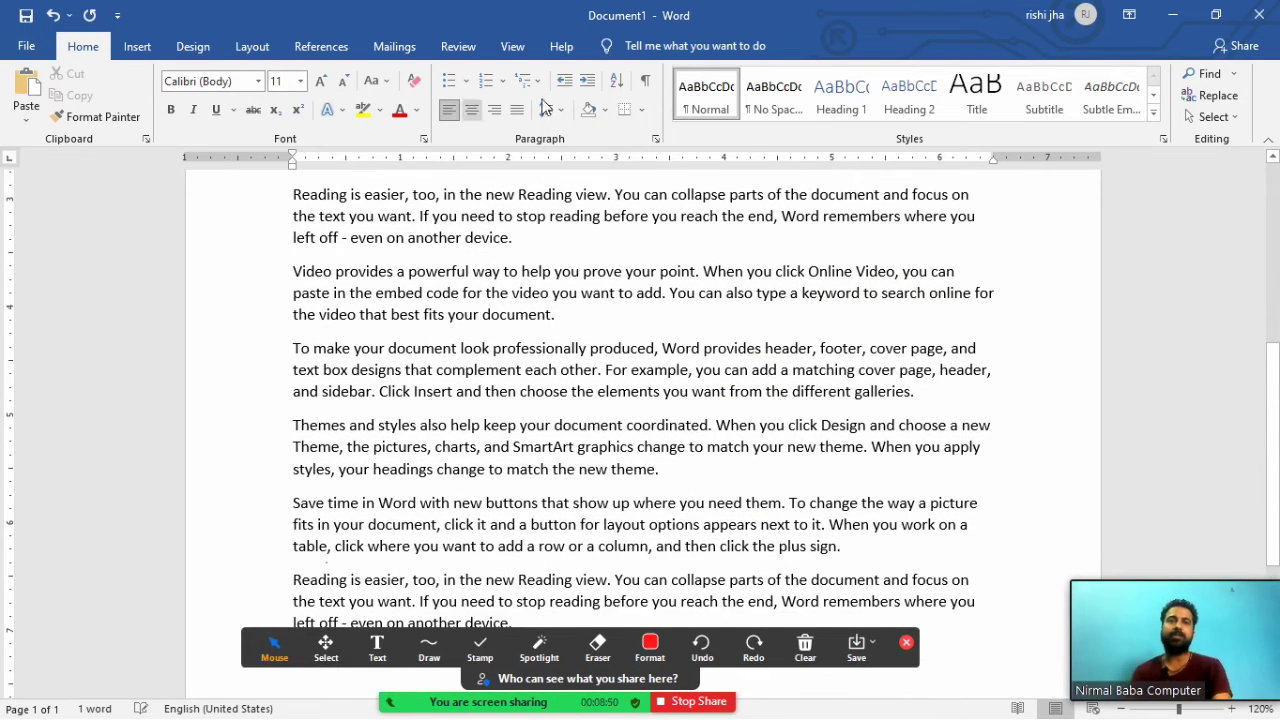
pyautogui.scroll(6, 1272, 450)
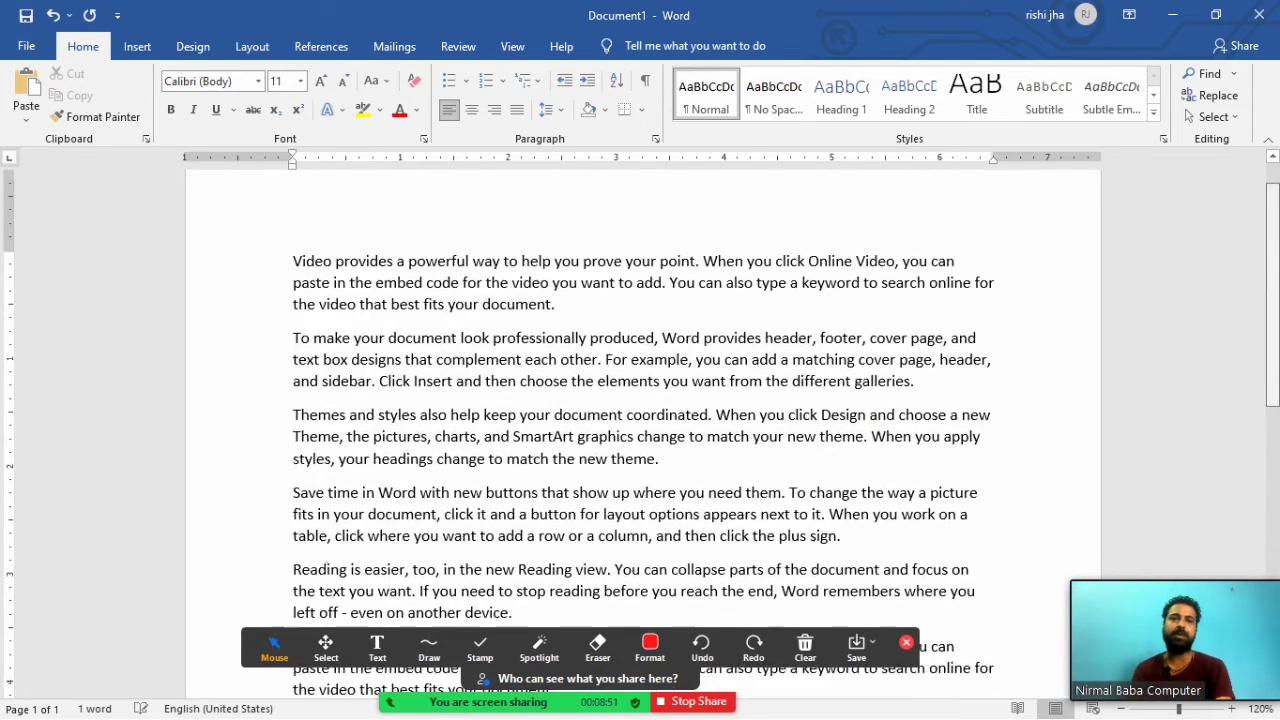
pyautogui.moveTo(1272, 276); pyautogui.dragTo(1272, 286)
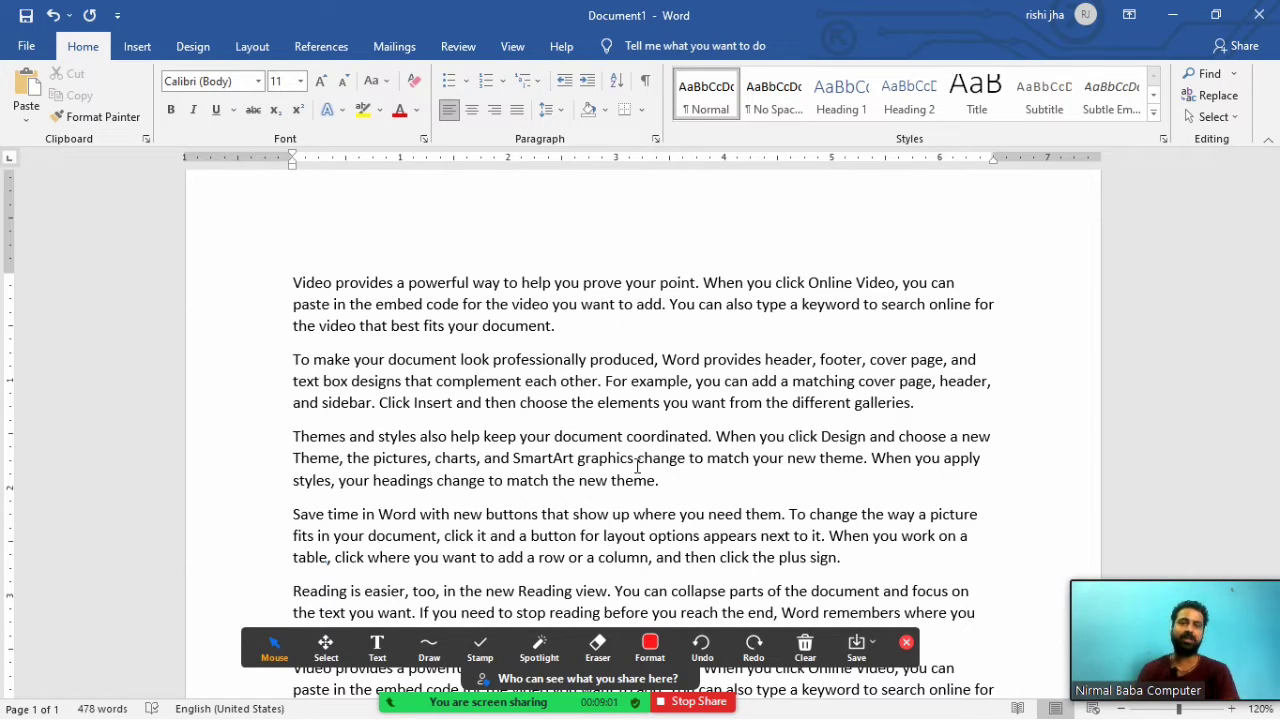
# Change the case of the whole sample text to UPPERCASE and admit the waiting participant to the meeting.
pyautogui.hotkey('ctrl', 'a')
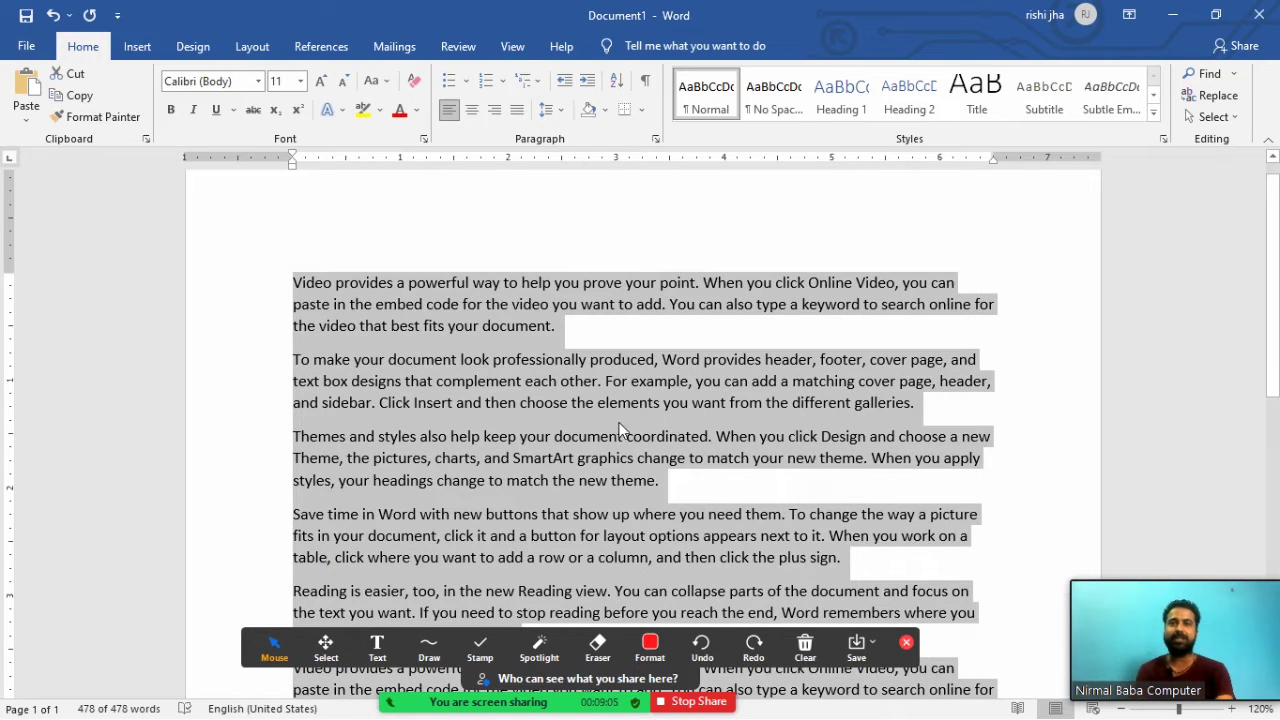
pyautogui.click(378, 84)
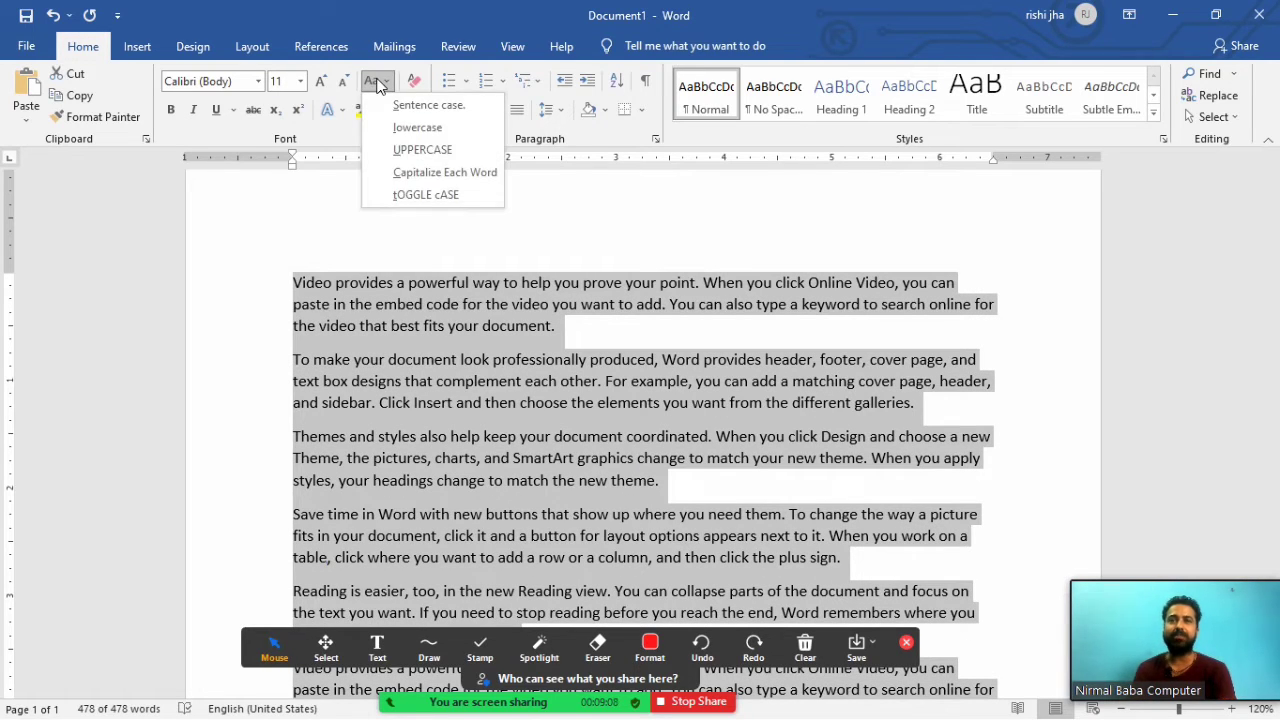
pyautogui.click(412, 141)
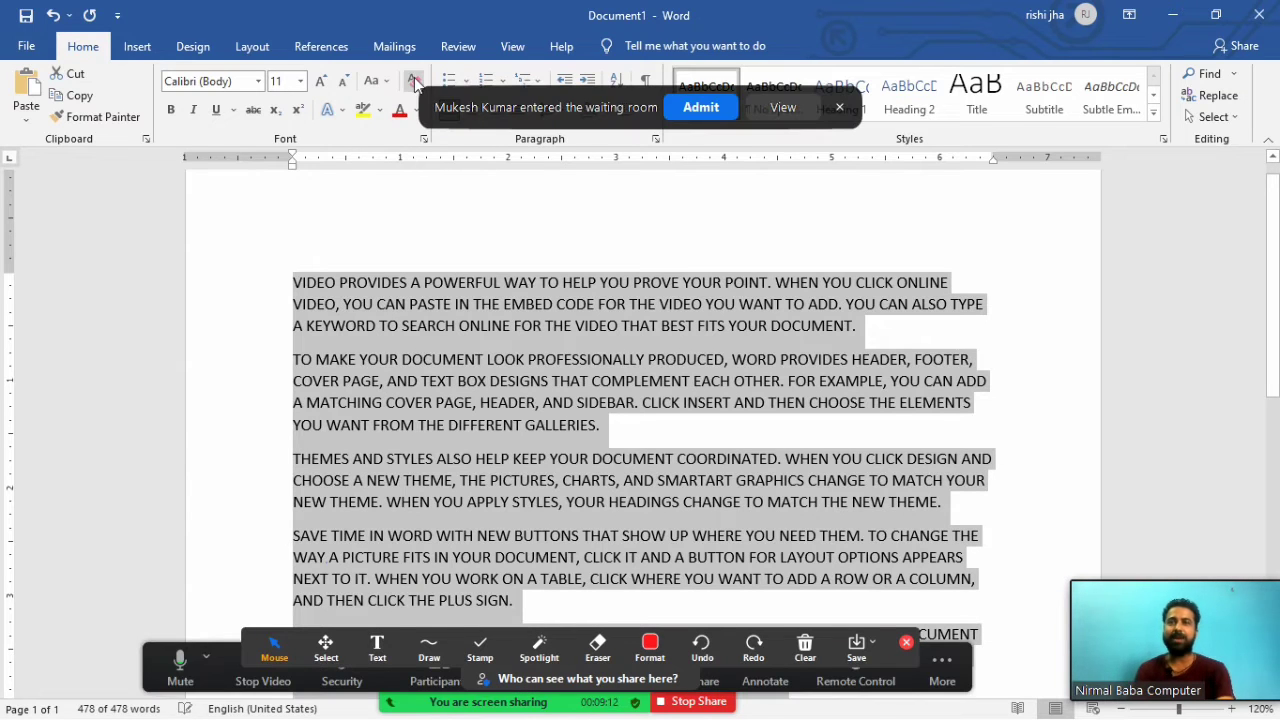
pyautogui.click(686, 107)
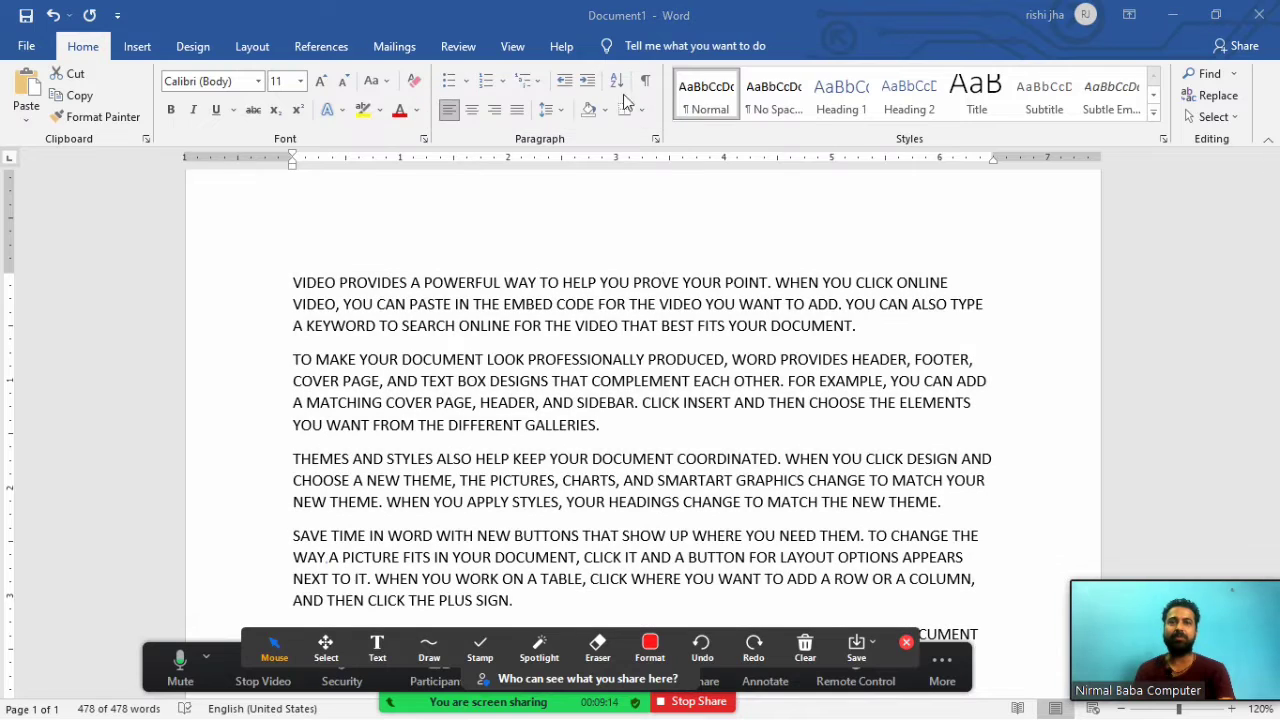
# Increase the font size of the whole sample text stepwise to 18 and reduce it to 12.
pyautogui.click(321, 82)
pyautogui.click(321, 82)
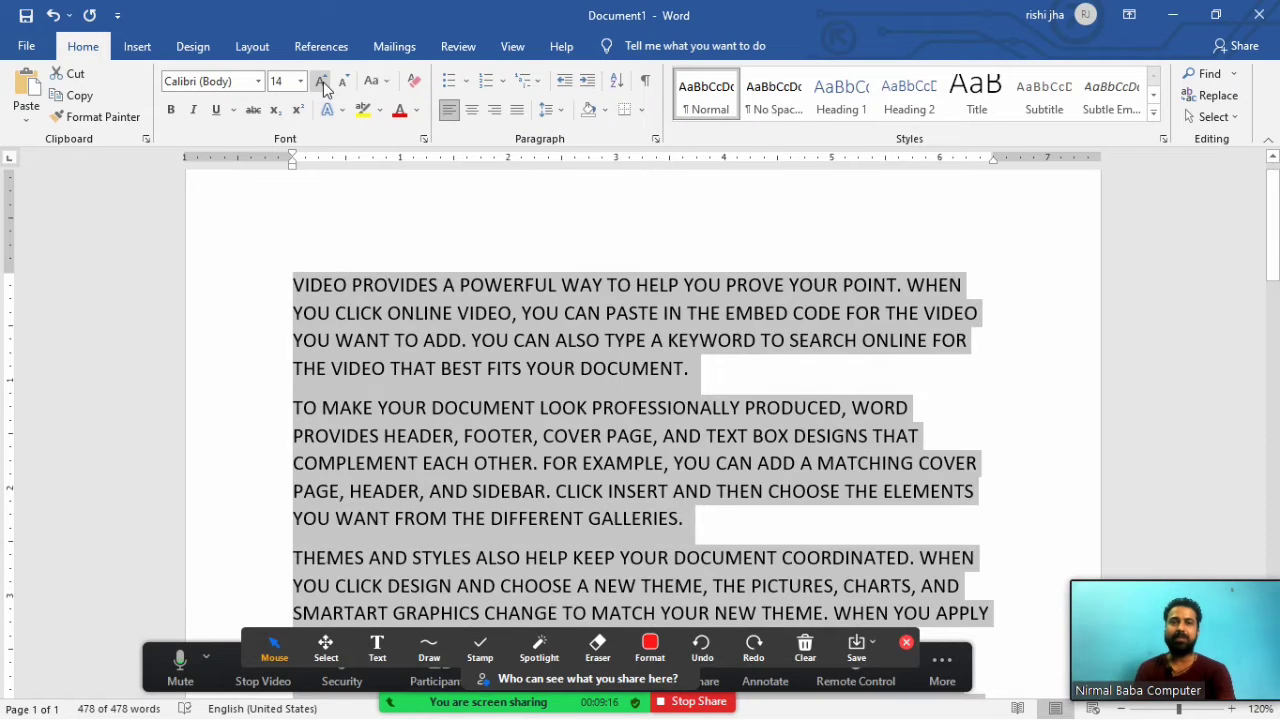
pyautogui.click(321, 82)
pyautogui.click(321, 82)
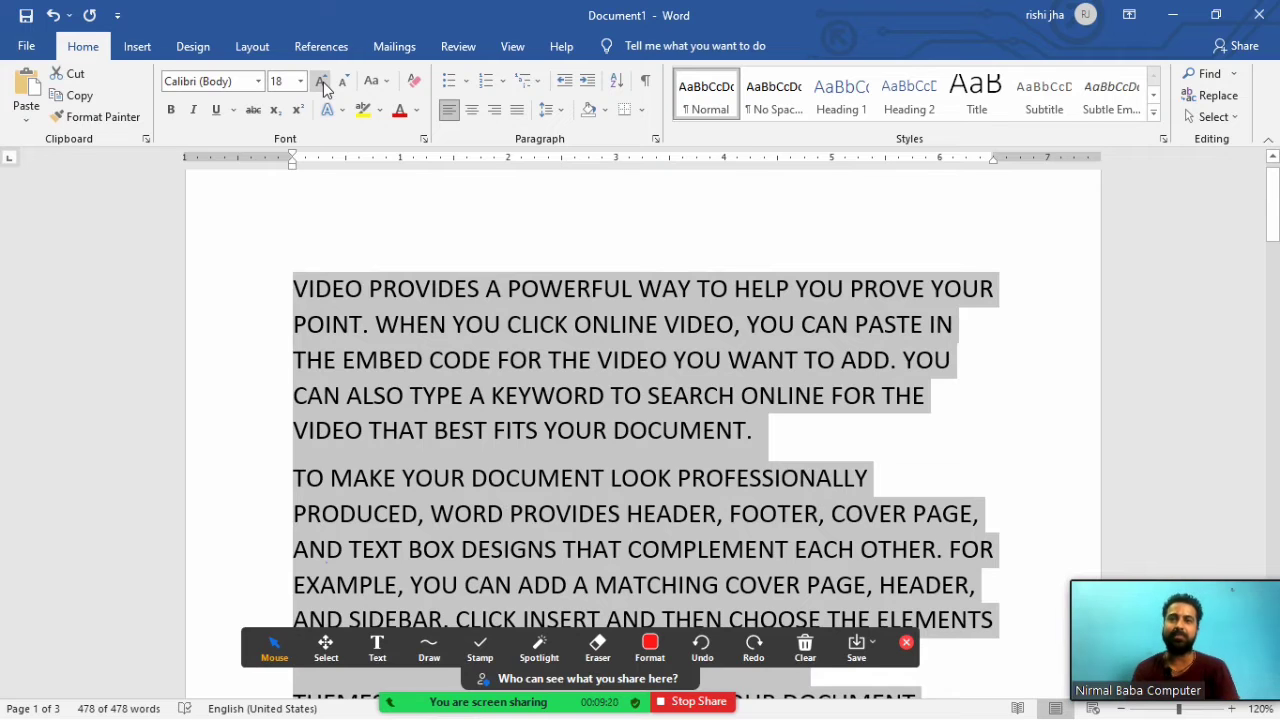
pyautogui.click(343, 84)
pyautogui.click(343, 84)
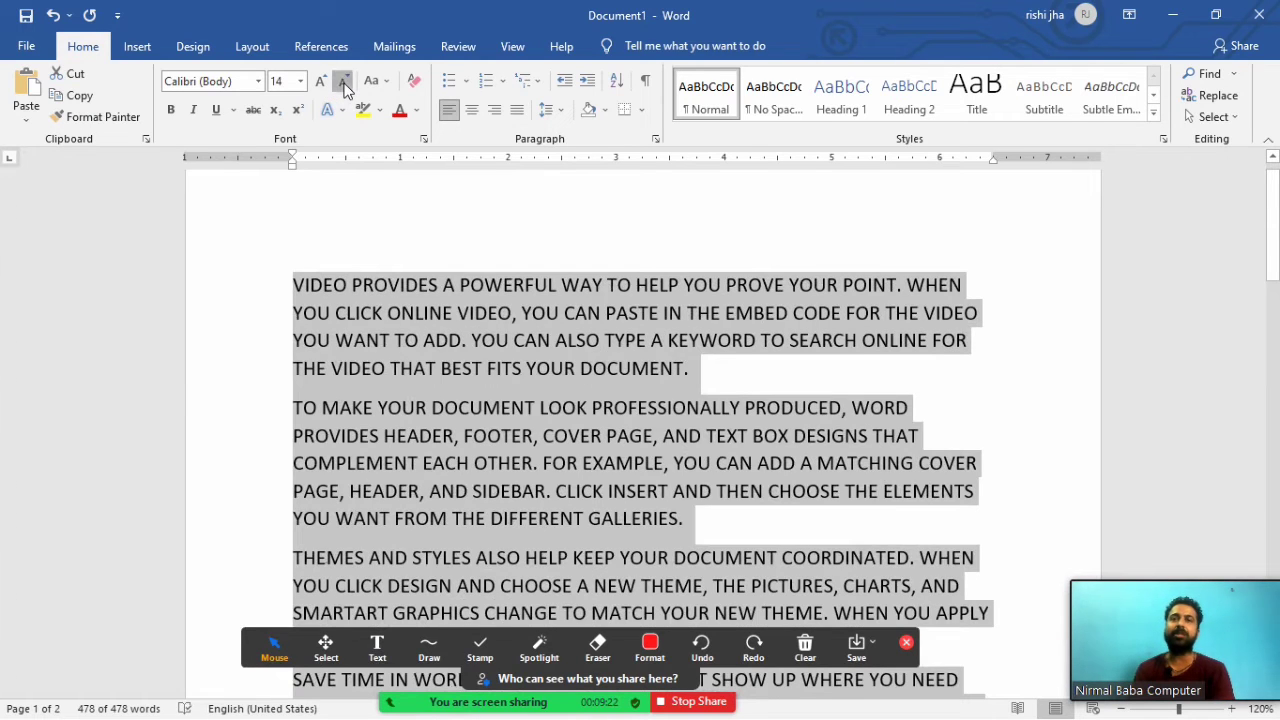
pyautogui.click(343, 84)
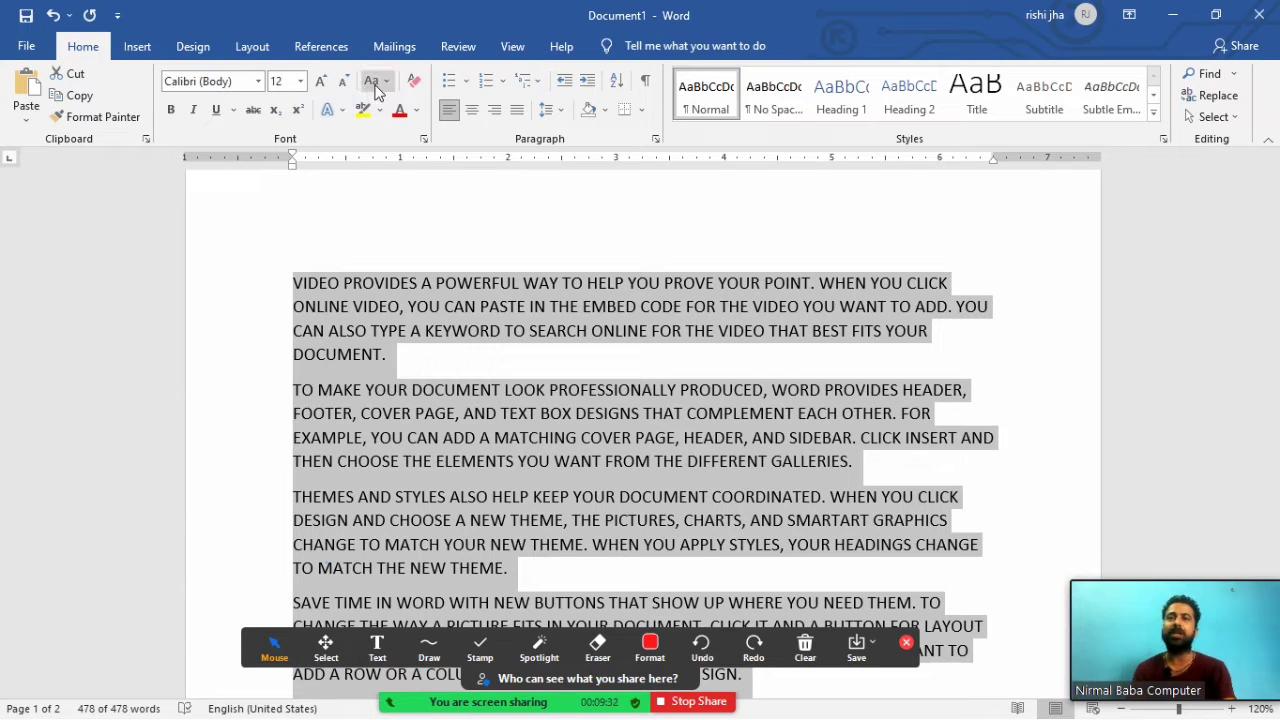
# Change the case of the whole sample text to lowercase and deselect it.
pyautogui.click(377, 82)
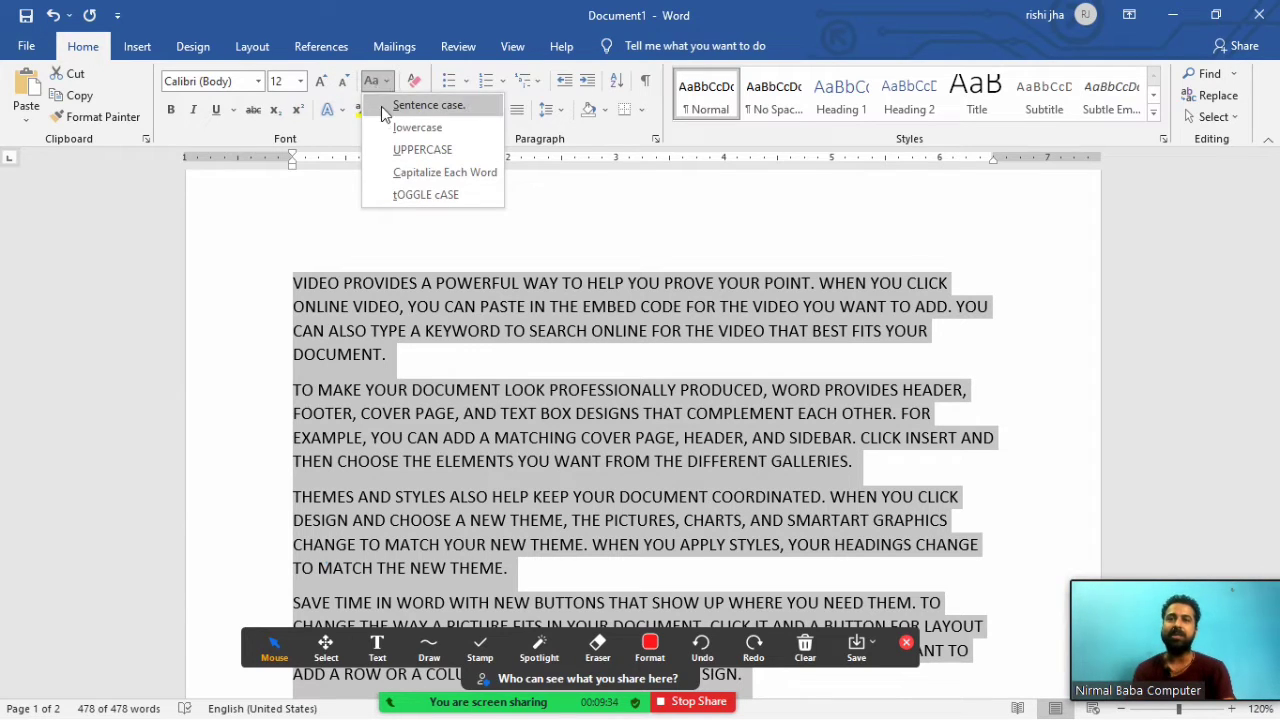
pyautogui.click(388, 127)
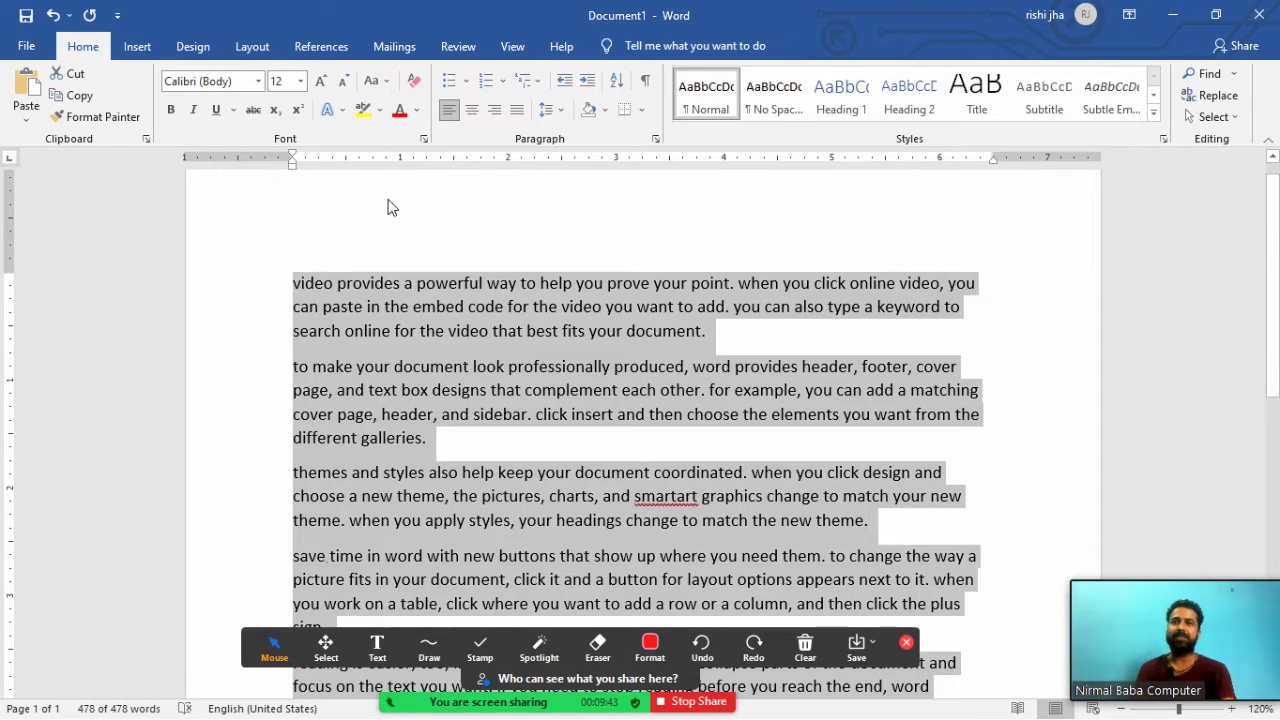
pyautogui.click(368, 355)
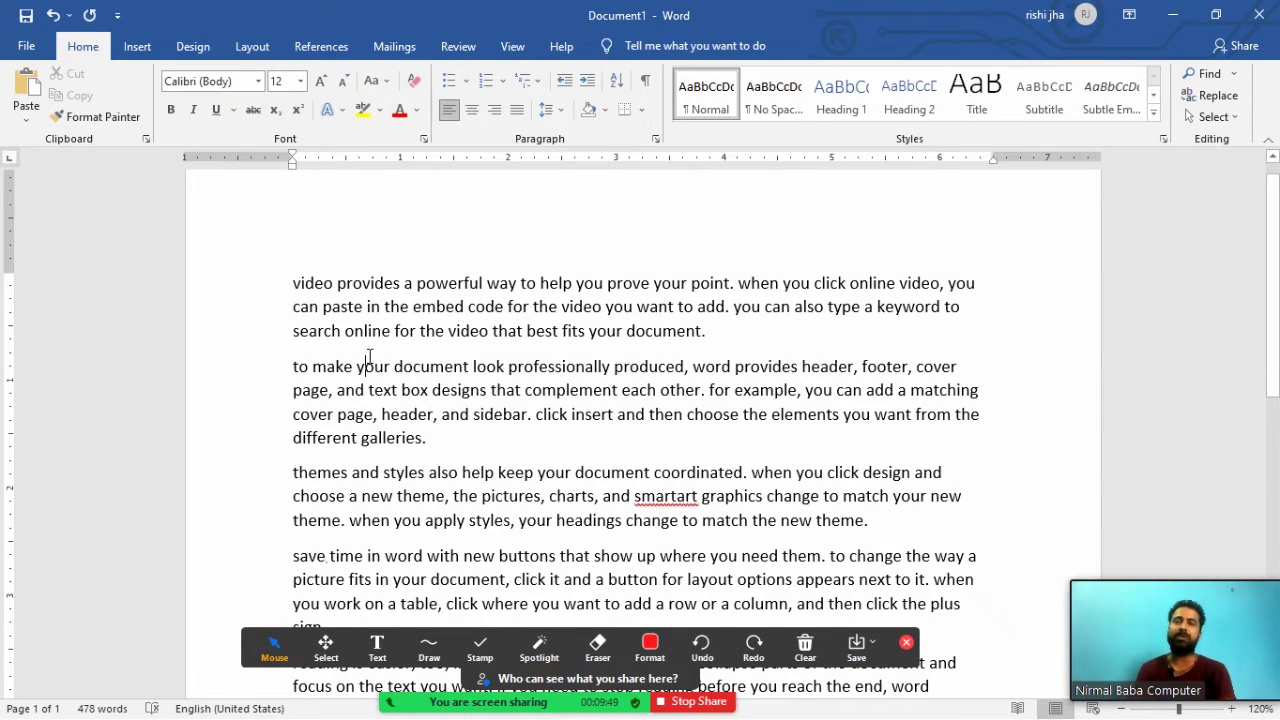
# Highlight "online for the video that best fits" in yellow and color the third paragraph's text from "the pictures" through "headings change" red.
pyautogui.moveTo(382, 336); pyautogui.dragTo(565, 339)
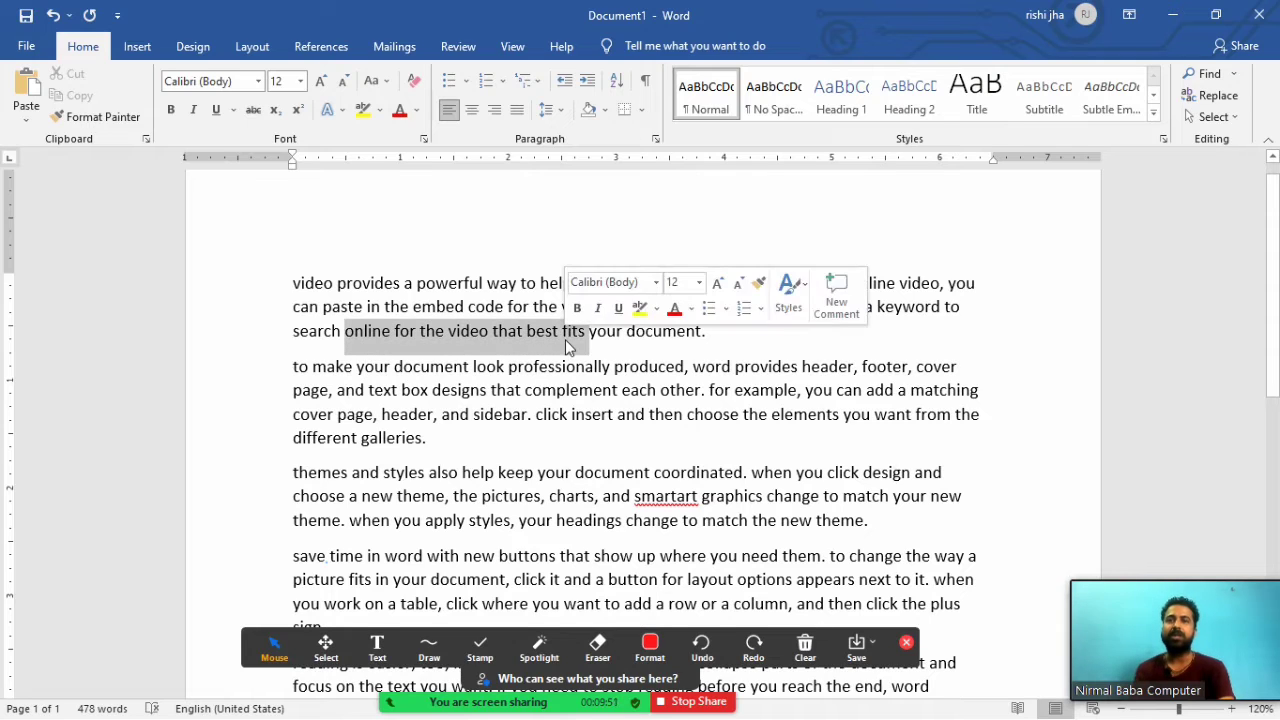
pyautogui.click(362, 110)
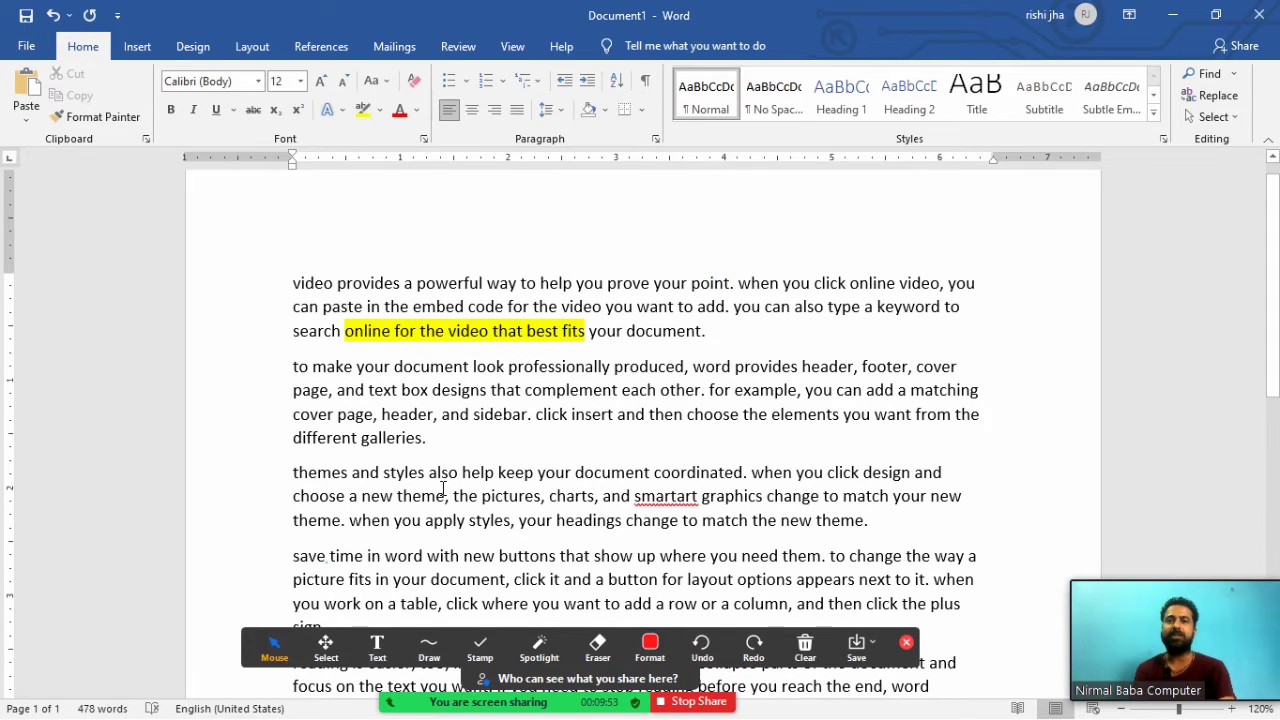
pyautogui.moveTo(446, 496); pyautogui.dragTo(680, 520)
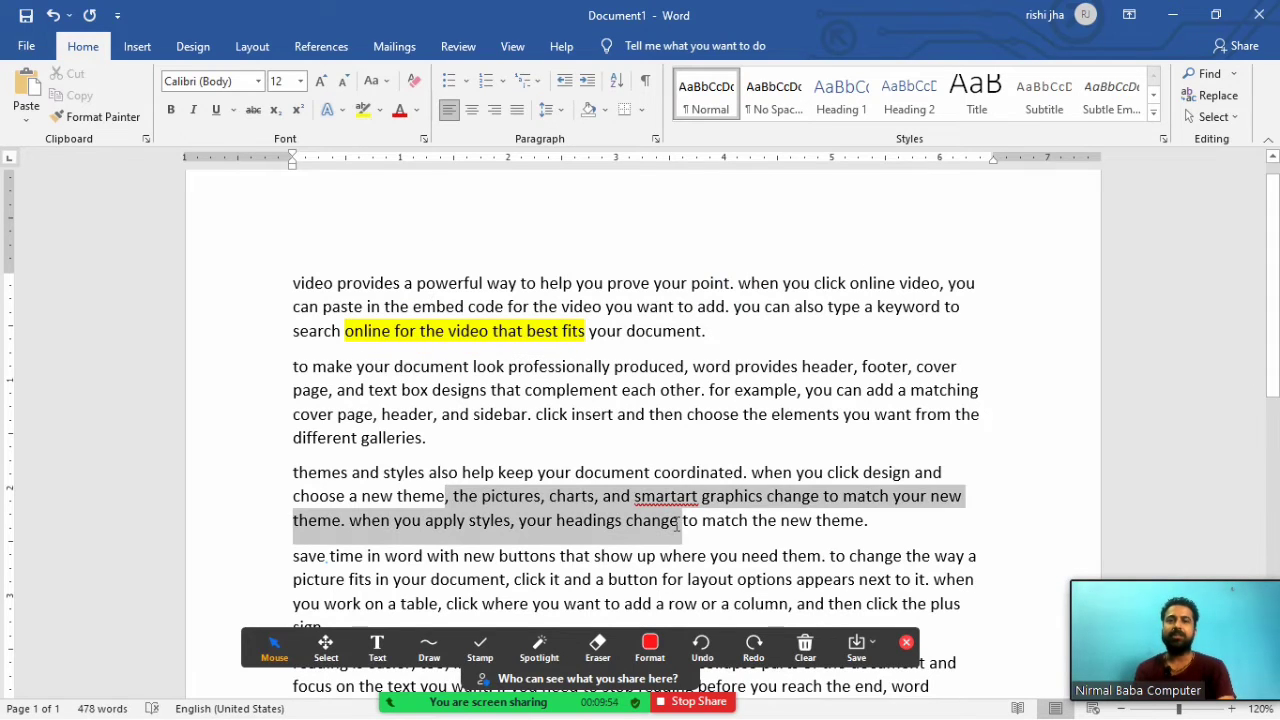
pyautogui.click(400, 110)
pyautogui.click(678, 333)
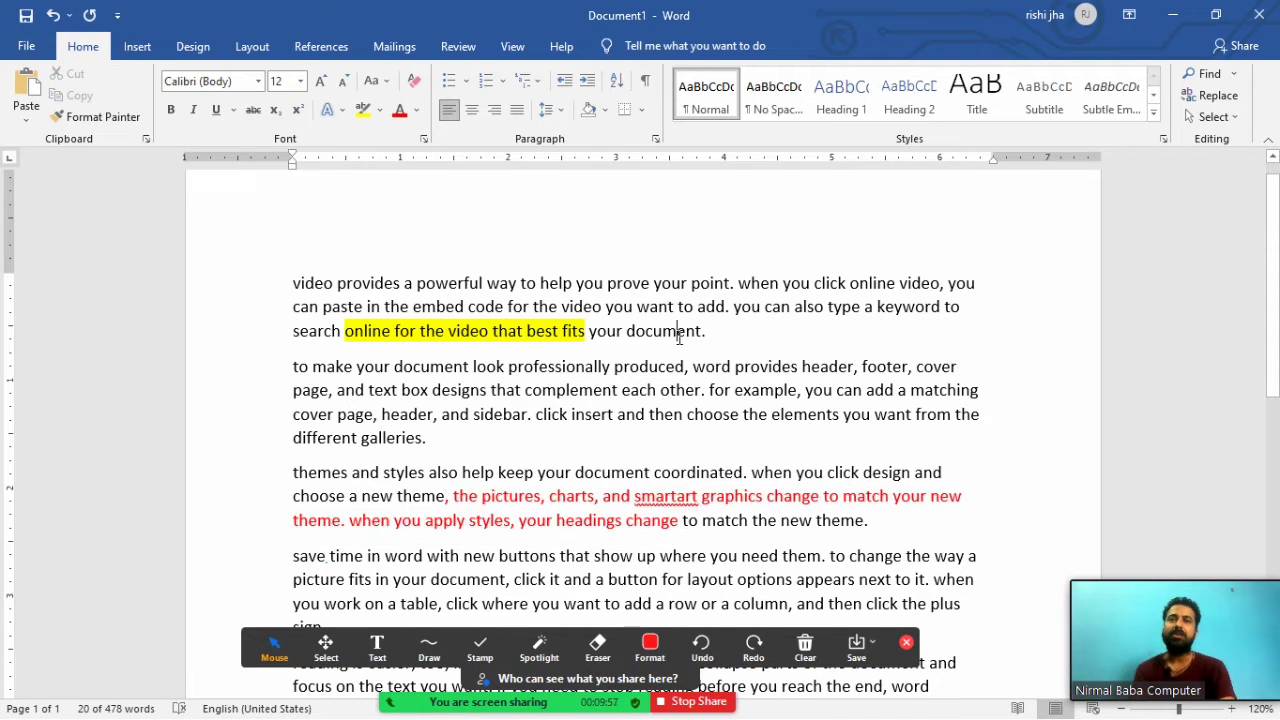
# Clear the formatting from the first paragraph through "to change the" in the fourth paragraph, and admit the waiting meeting participant.
pyautogui.click(414, 82)
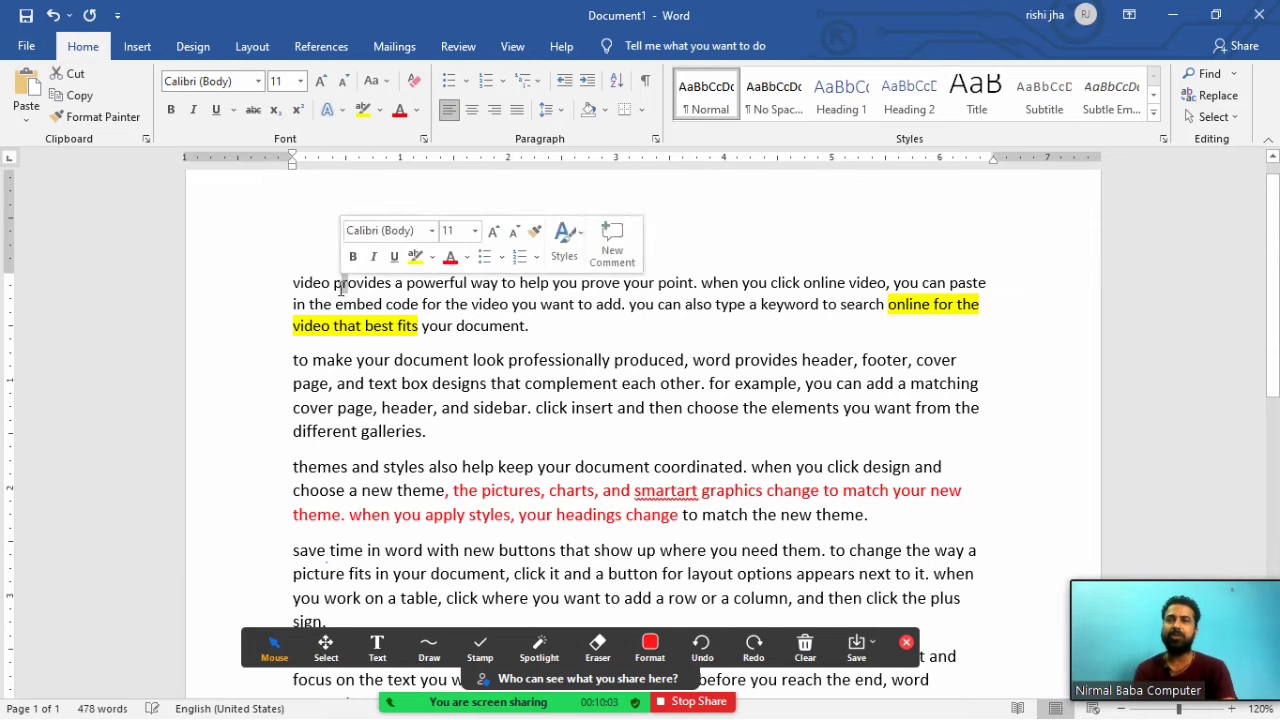
pyautogui.moveTo(288, 282); pyautogui.dragTo(932, 550)
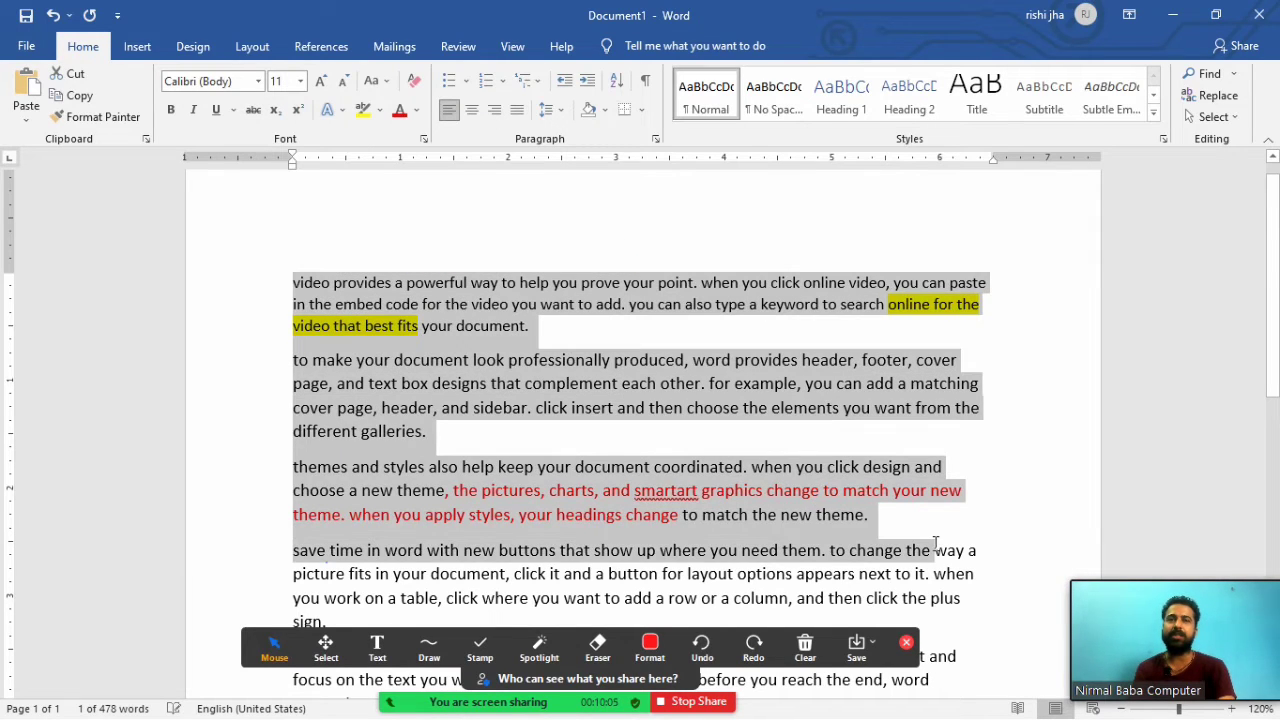
pyautogui.click(418, 84)
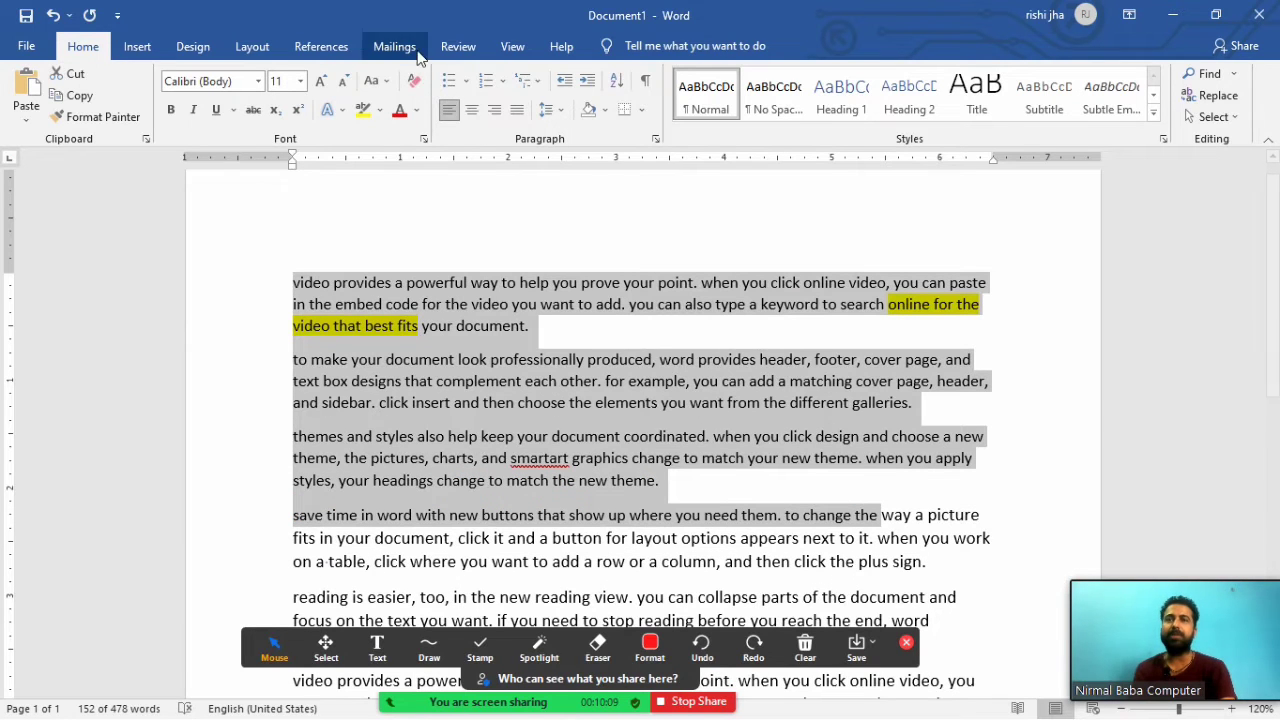
pyautogui.click(552, 359)
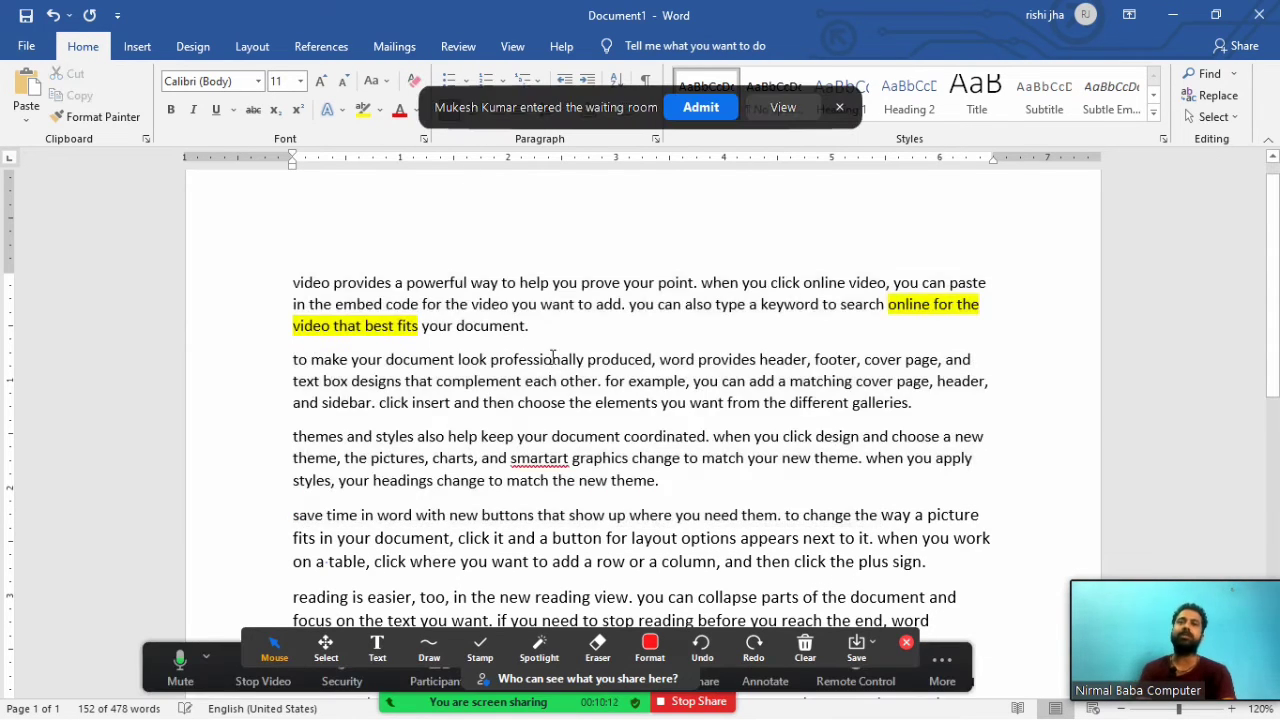
pyautogui.click(698, 107)
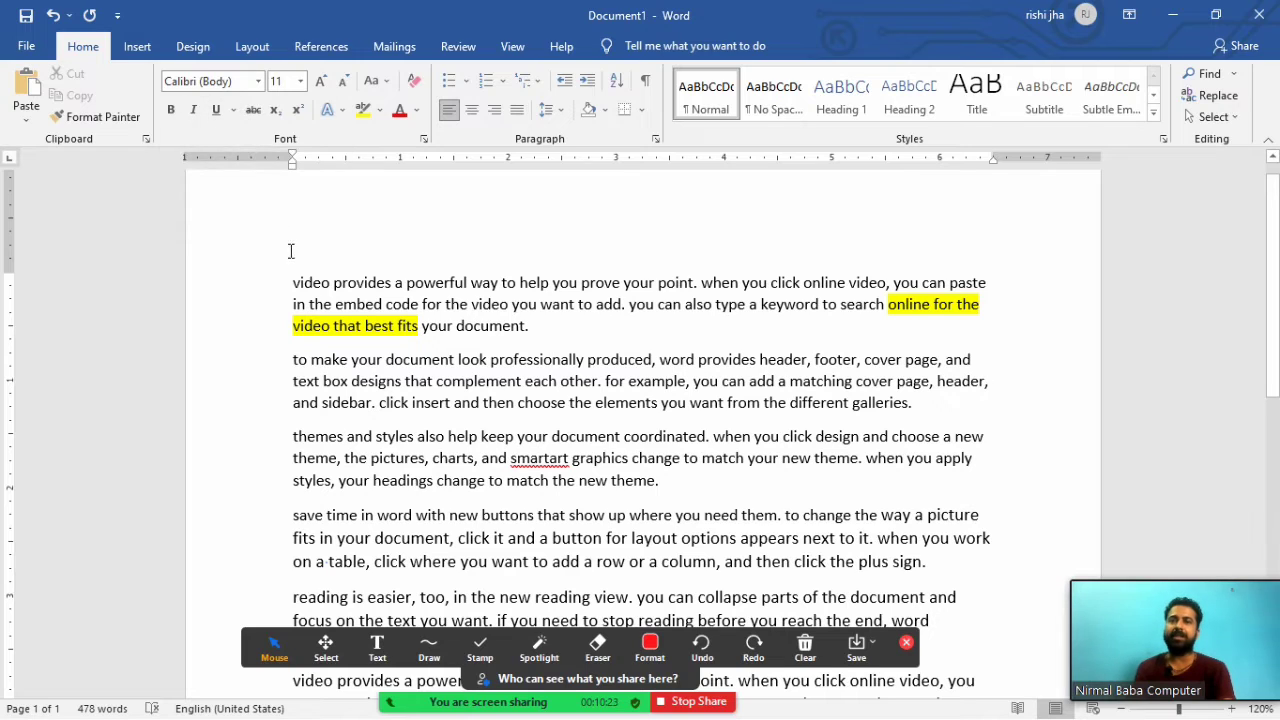
# Make the first paragraph bold, remove the bold again and deselect the text.
pyautogui.moveTo(290, 285); pyautogui.dragTo(553, 330)
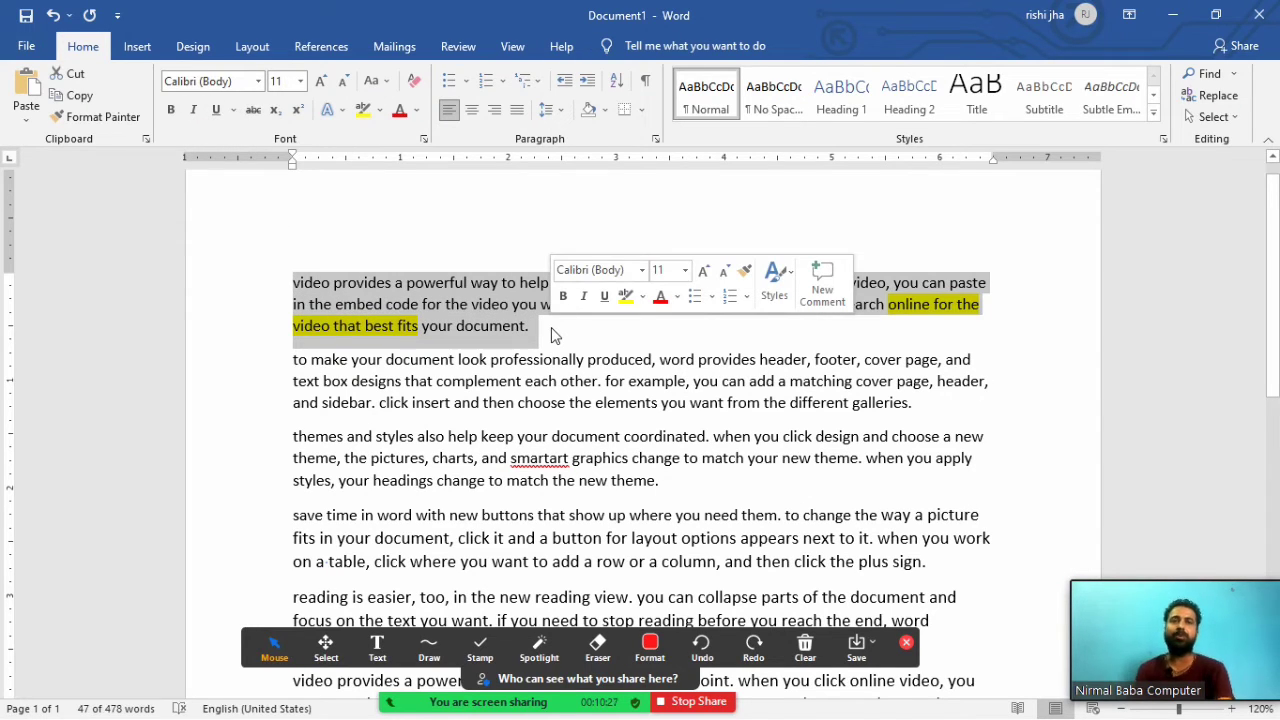
pyautogui.click(563, 296)
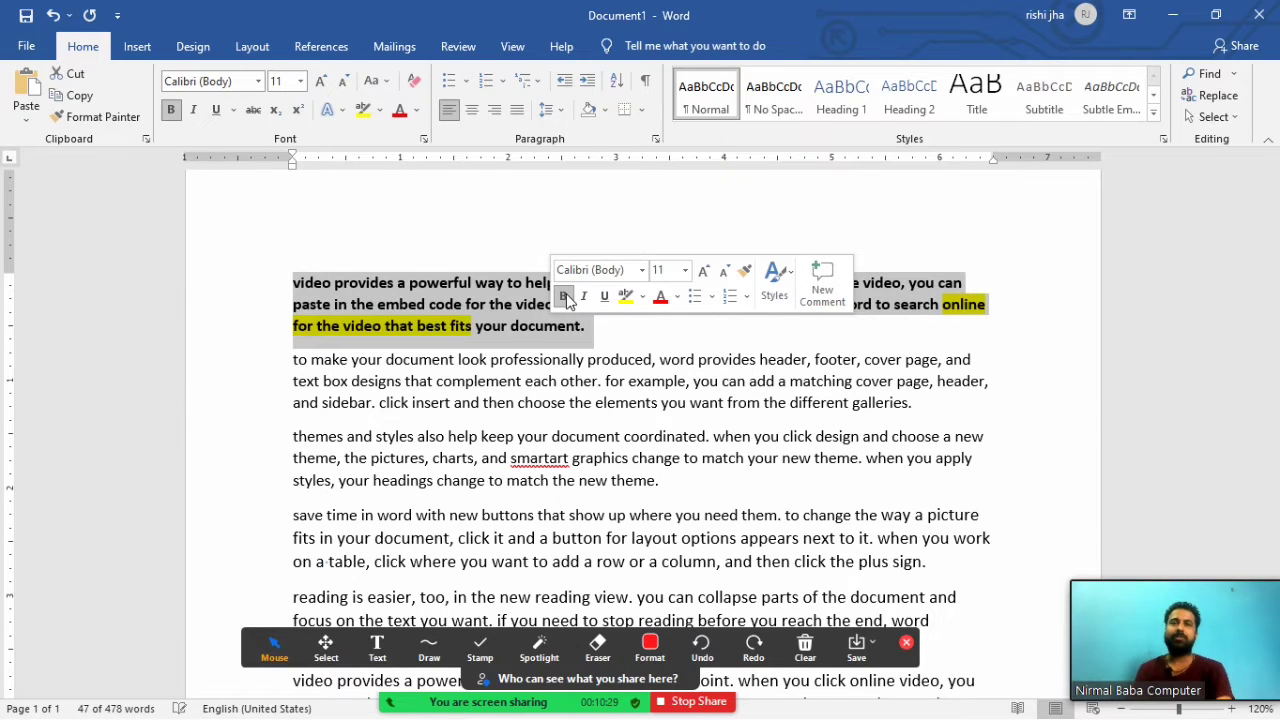
pyautogui.click(513, 402)
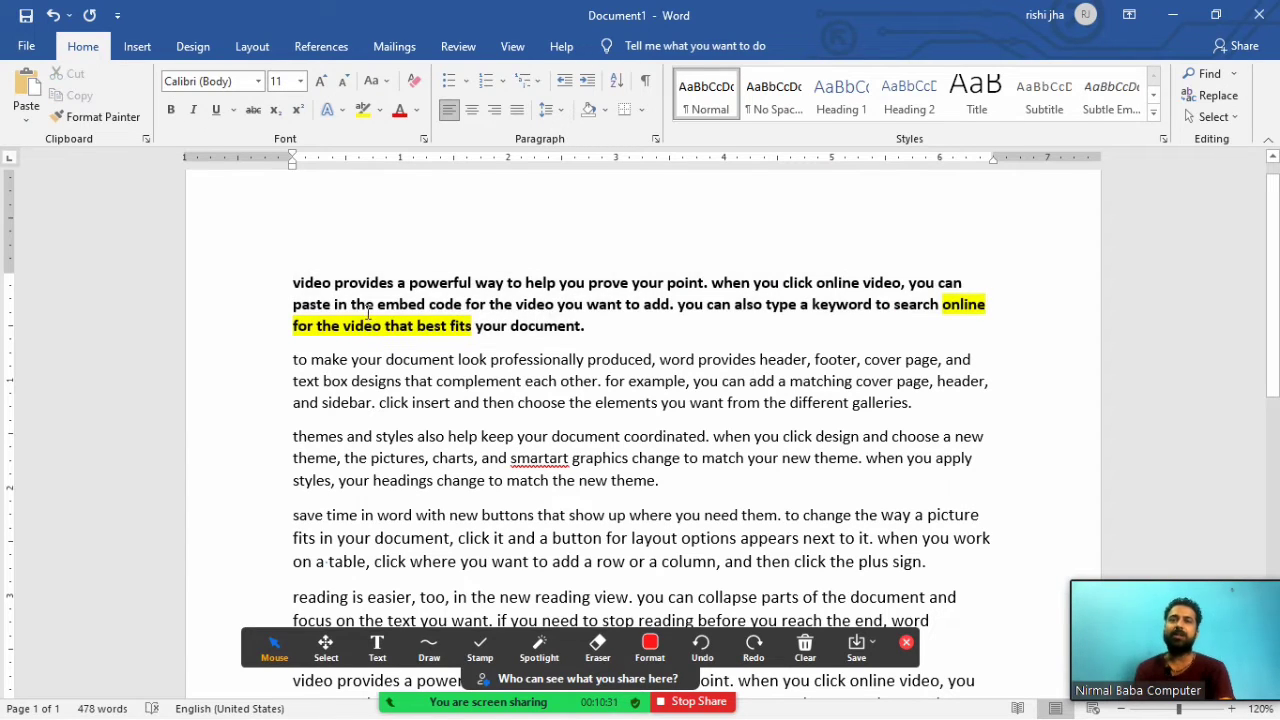
pyautogui.moveTo(293, 285); pyautogui.dragTo(586, 328)
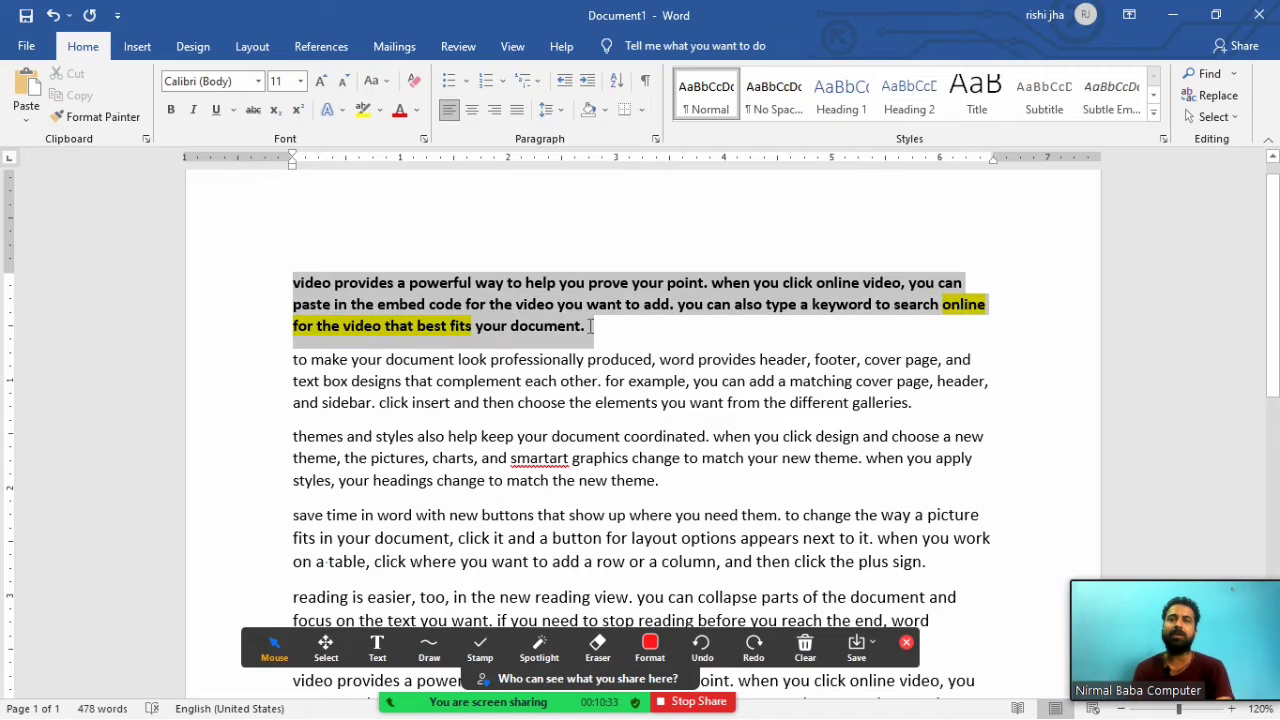
pyautogui.click(600, 294)
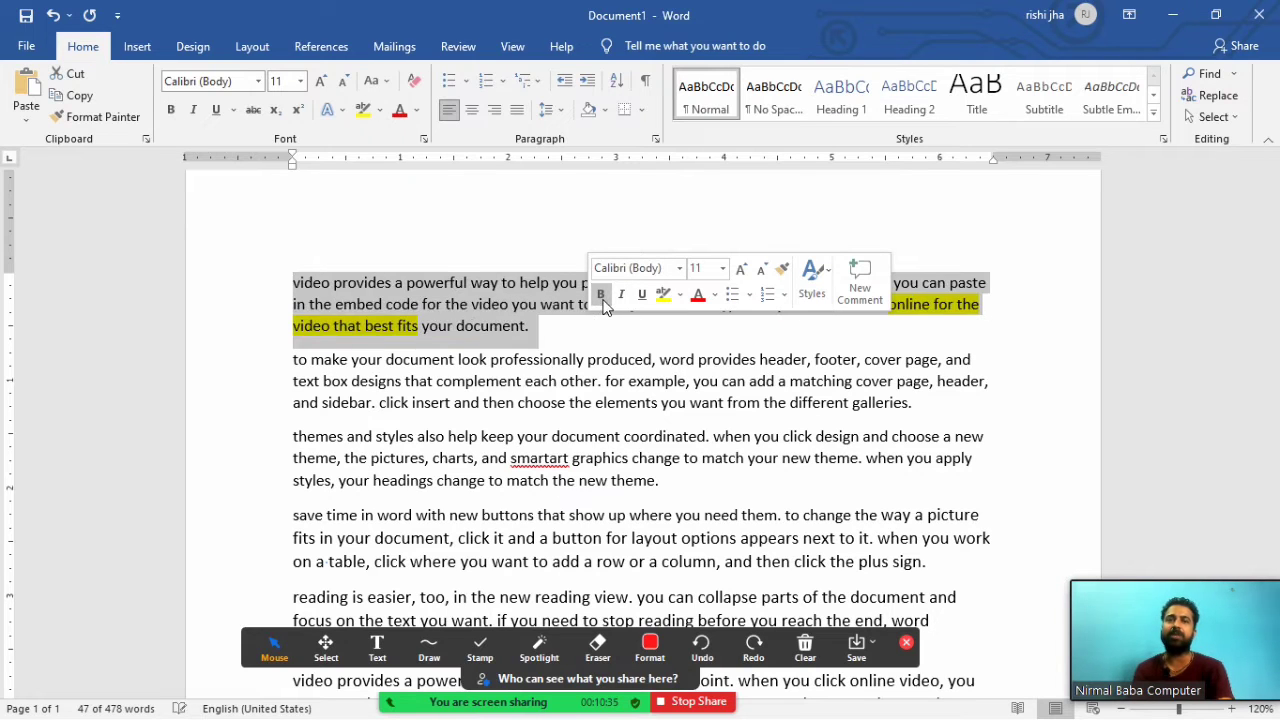
pyautogui.click(587, 333)
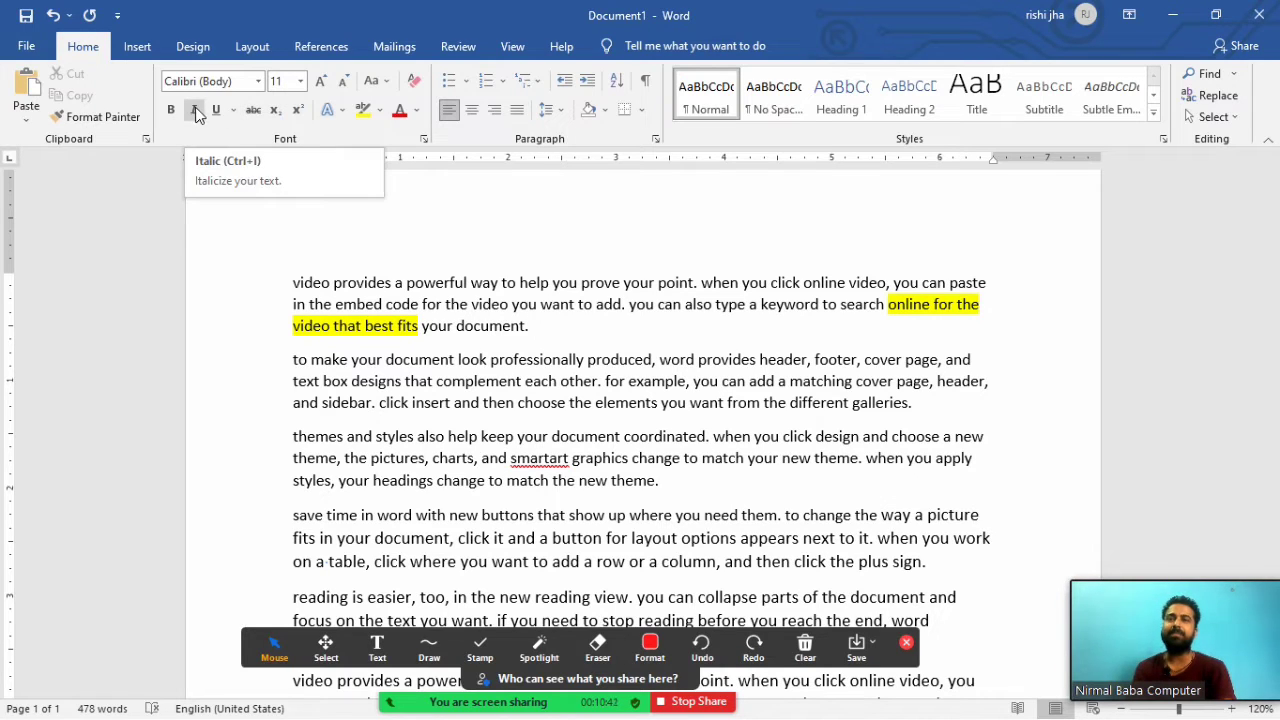
# Make the first paragraph italic, remove the italics again and deselect the text.
pyautogui.moveTo(294, 282); pyautogui.dragTo(574, 336)
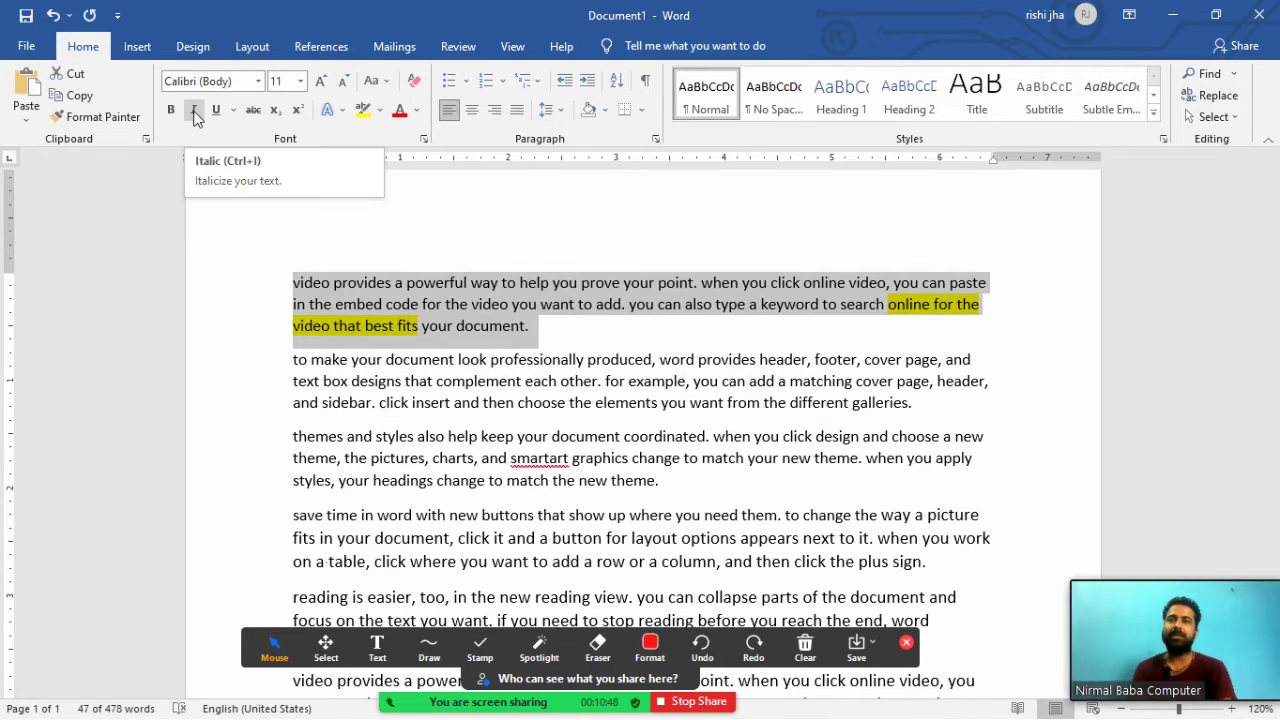
pyautogui.hotkey('ctrl', 'i')
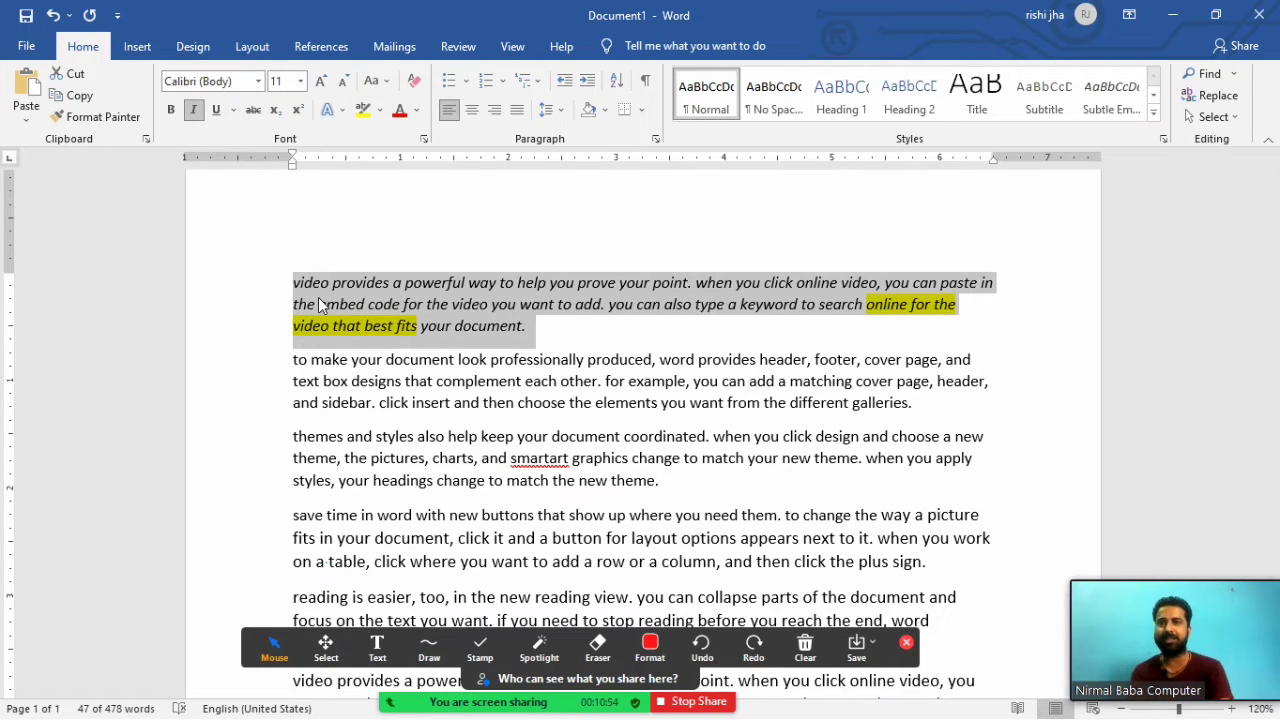
pyautogui.click(194, 110)
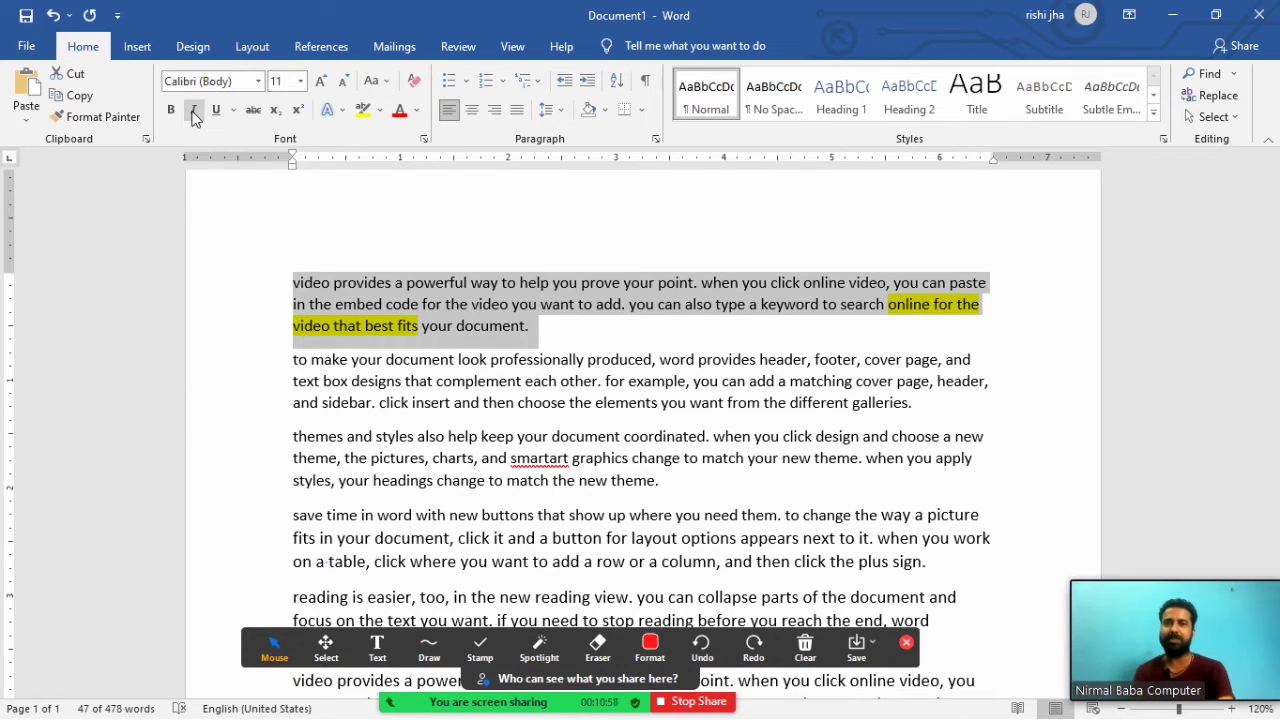
pyautogui.click(442, 304)
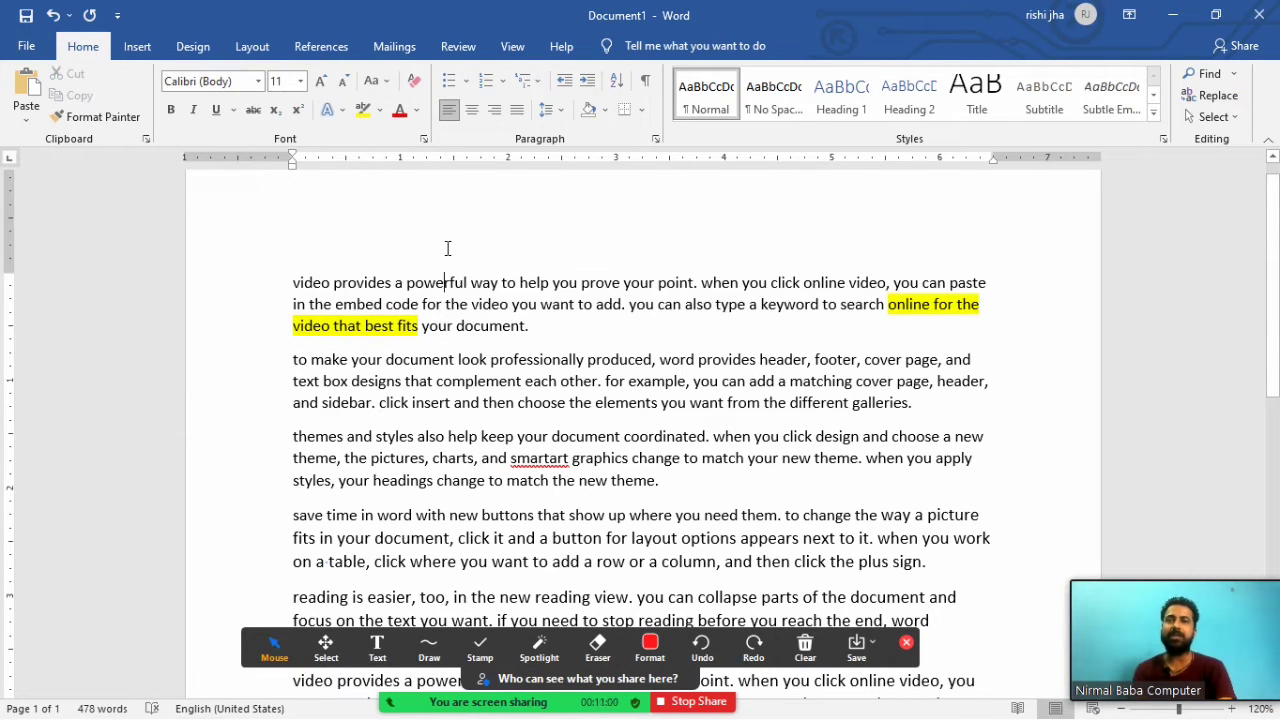
# Insert a new line above the first paragraph and enter the tab-indented heading "CIMPUTER FUNDAMENTAL" on it.
pyautogui.click(293, 285)
pyautogui.press('Return')
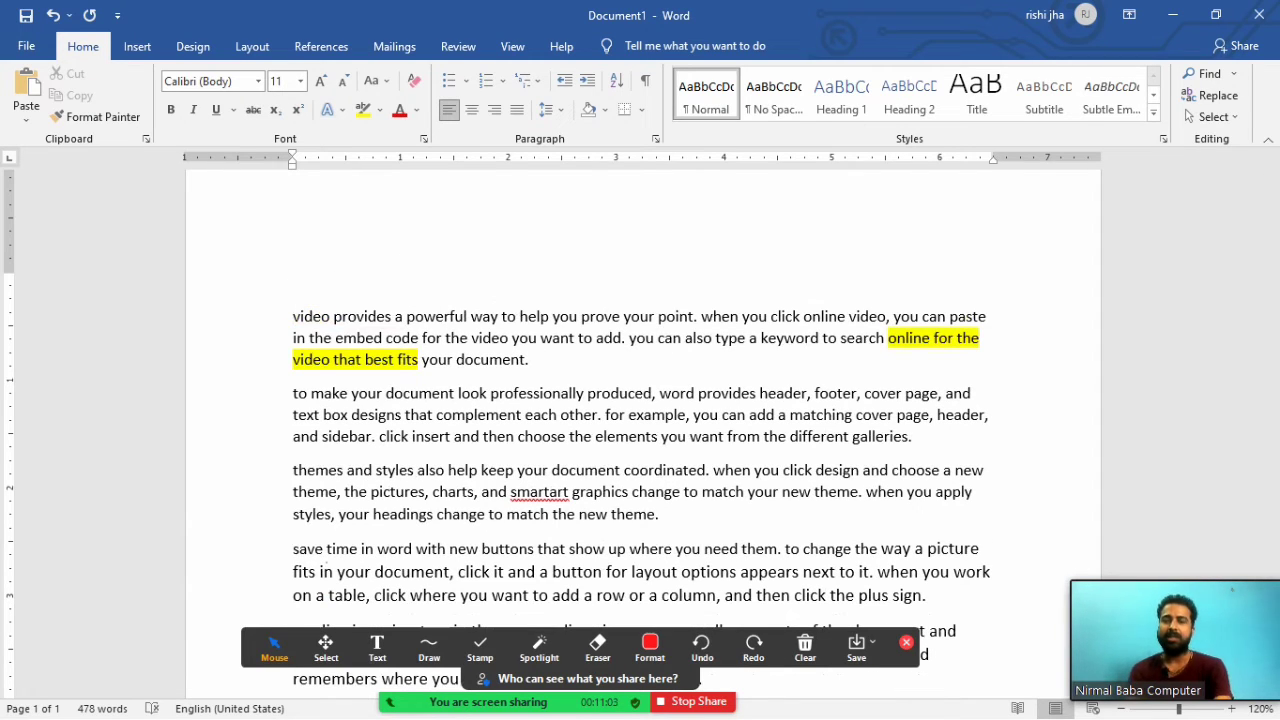
pyautogui.press('Tab')
pyautogui.press('Tab')
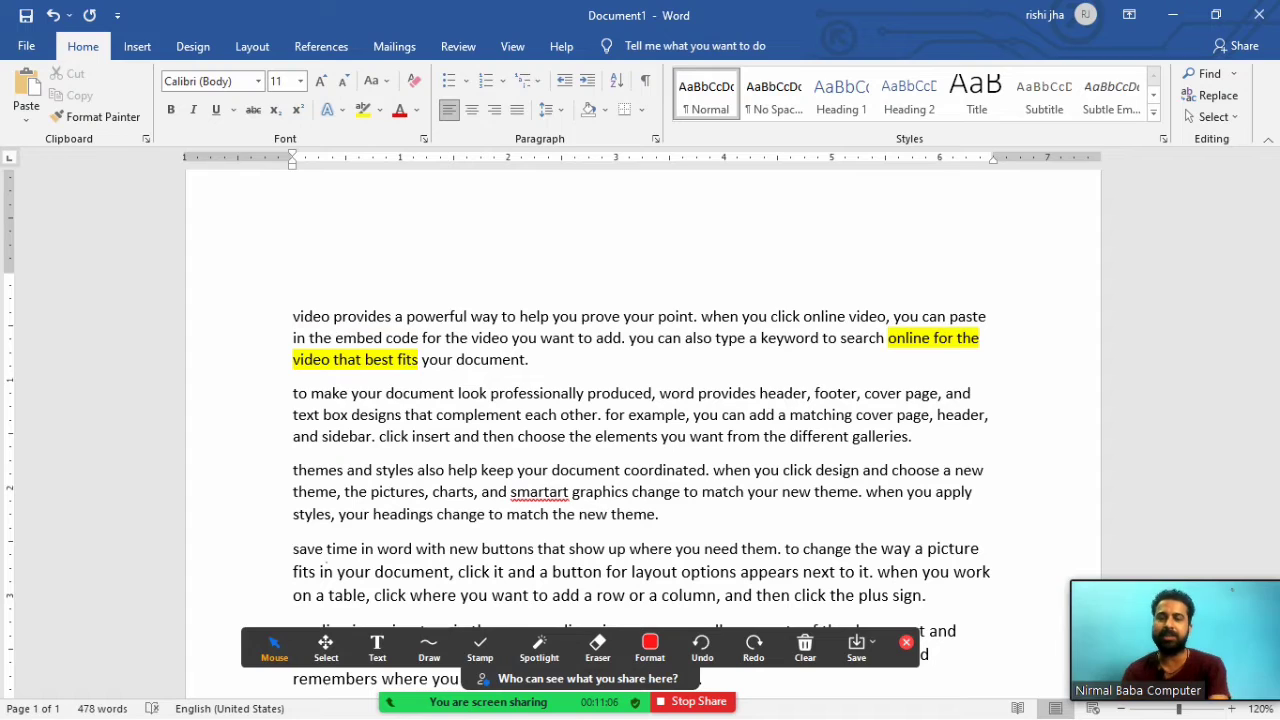
pyautogui.write('CIN')
pyautogui.press('BackSpace')
pyautogui.write('MPUTER')
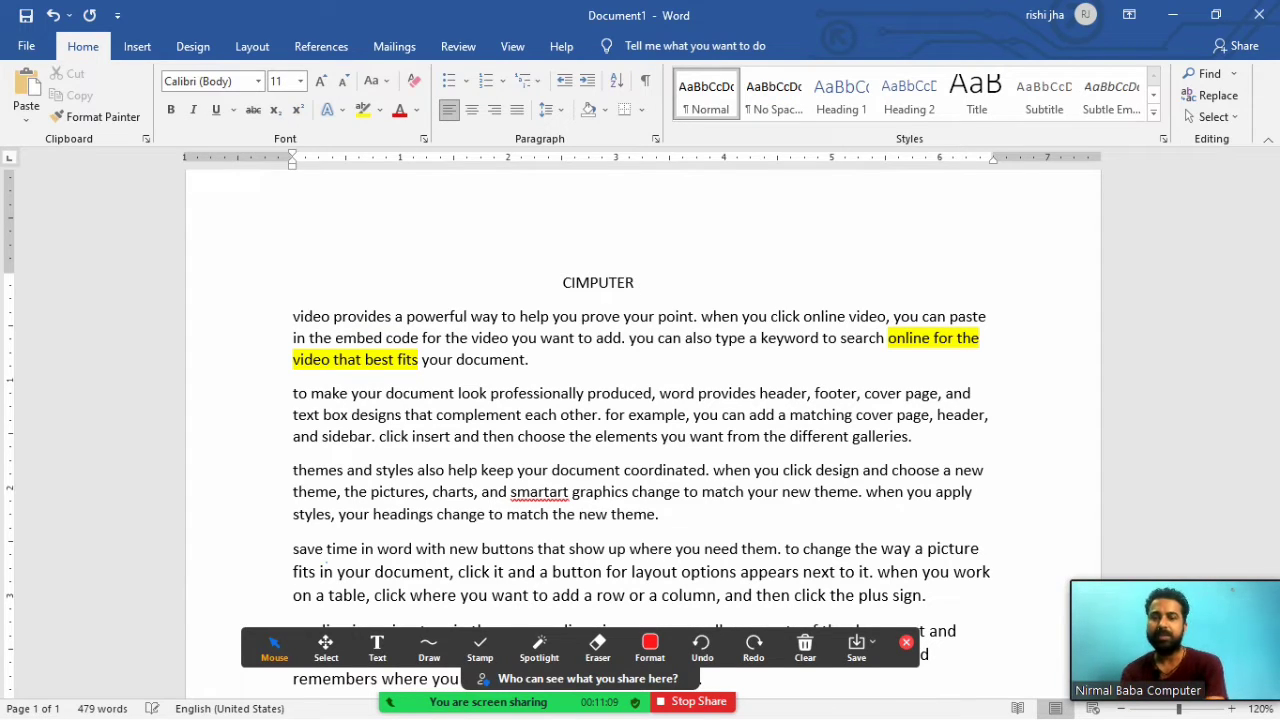
pyautogui.write(' FUNDAM')
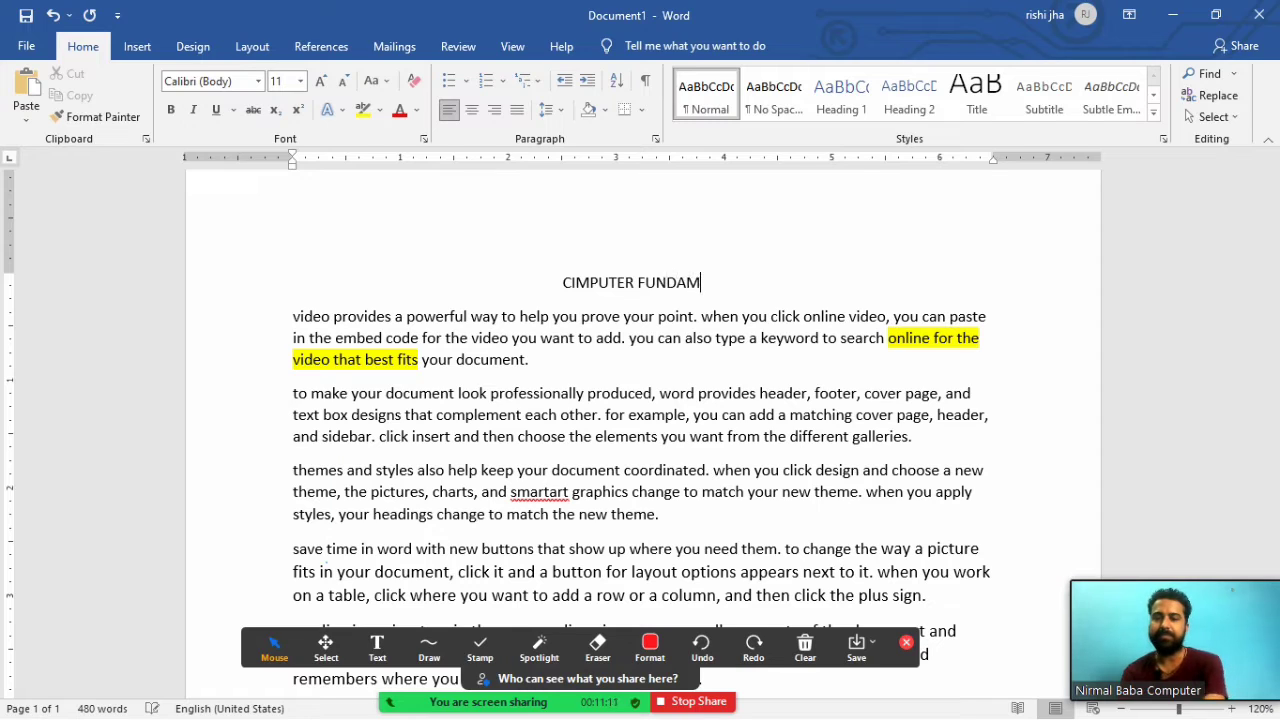
pyautogui.write('ENTAL')
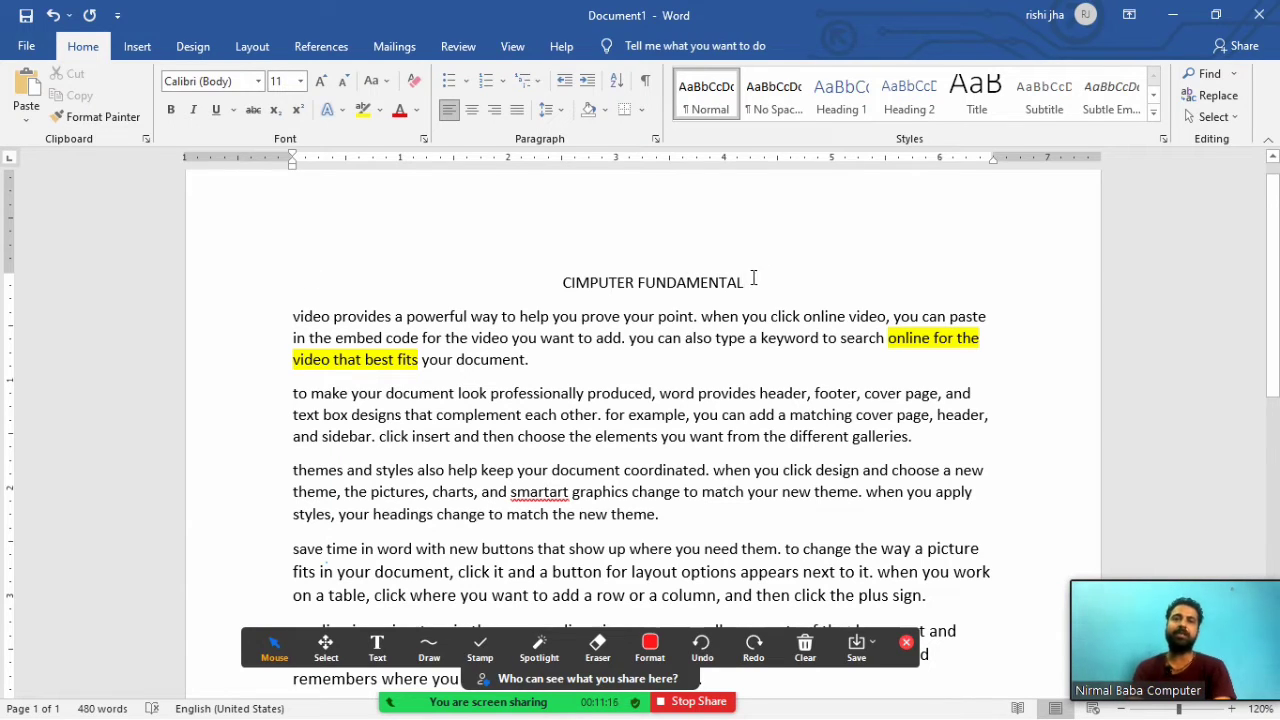
# Correct the first word of the heading to "COMPUTER" in capitals.
pyautogui.moveTo(754, 277); pyautogui.dragTo(546, 290)
pyautogui.click(577, 296)
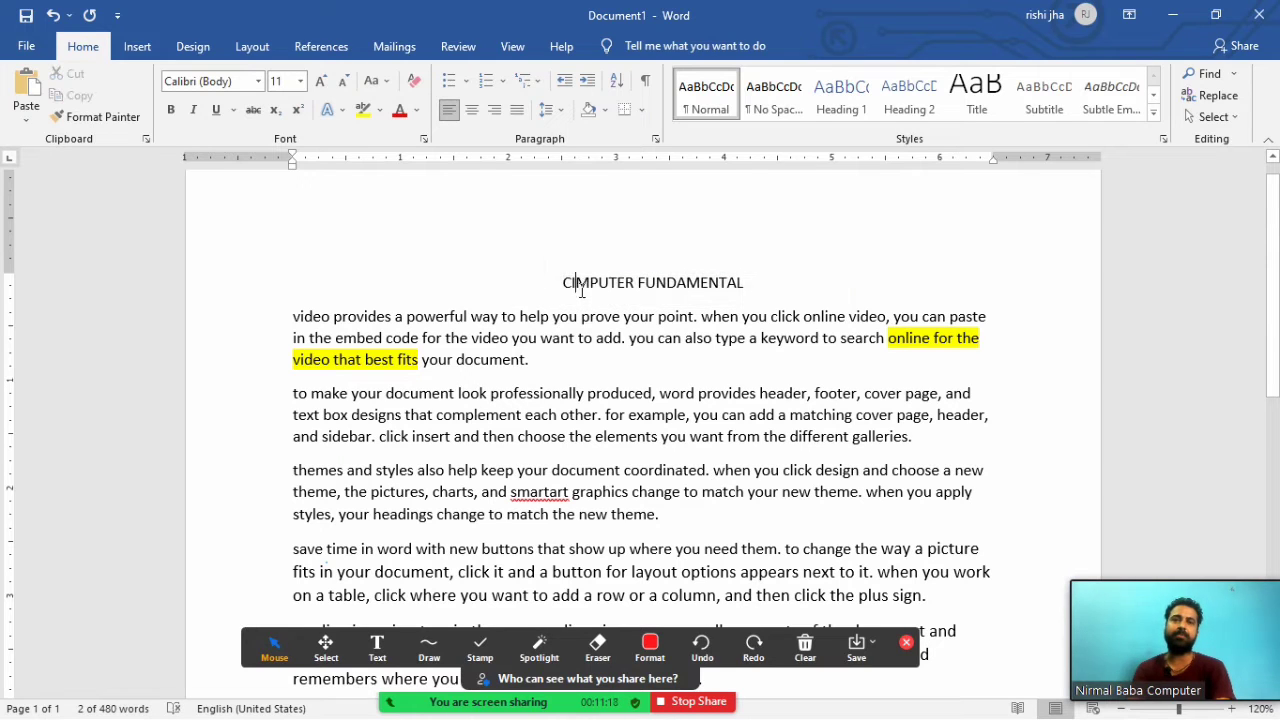
pyautogui.press('BackSpace')
pyautogui.write('O')
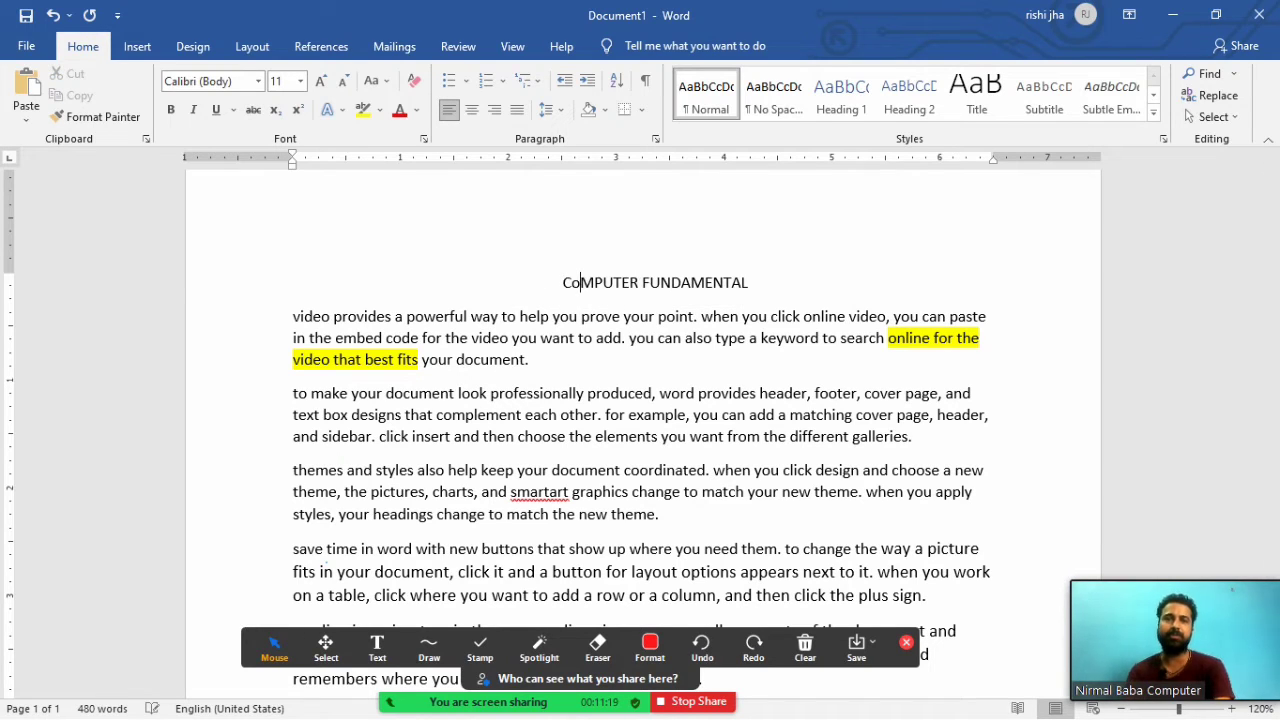
pyautogui.press('BackSpace')
pyautogui.write('O')
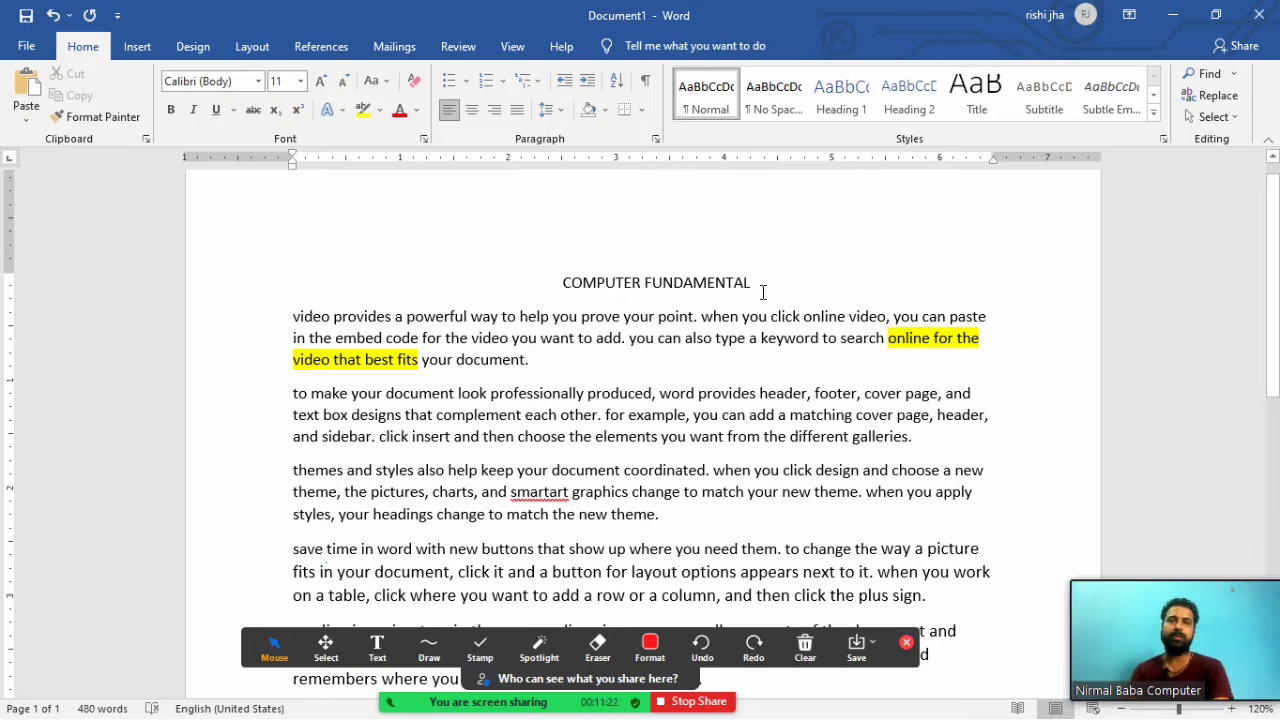
# Underline the heading, look through the available underline styles and remove the underline again.
pyautogui.click(752, 284)
pyautogui.moveTo(742, 284); pyautogui.dragTo(560, 284)
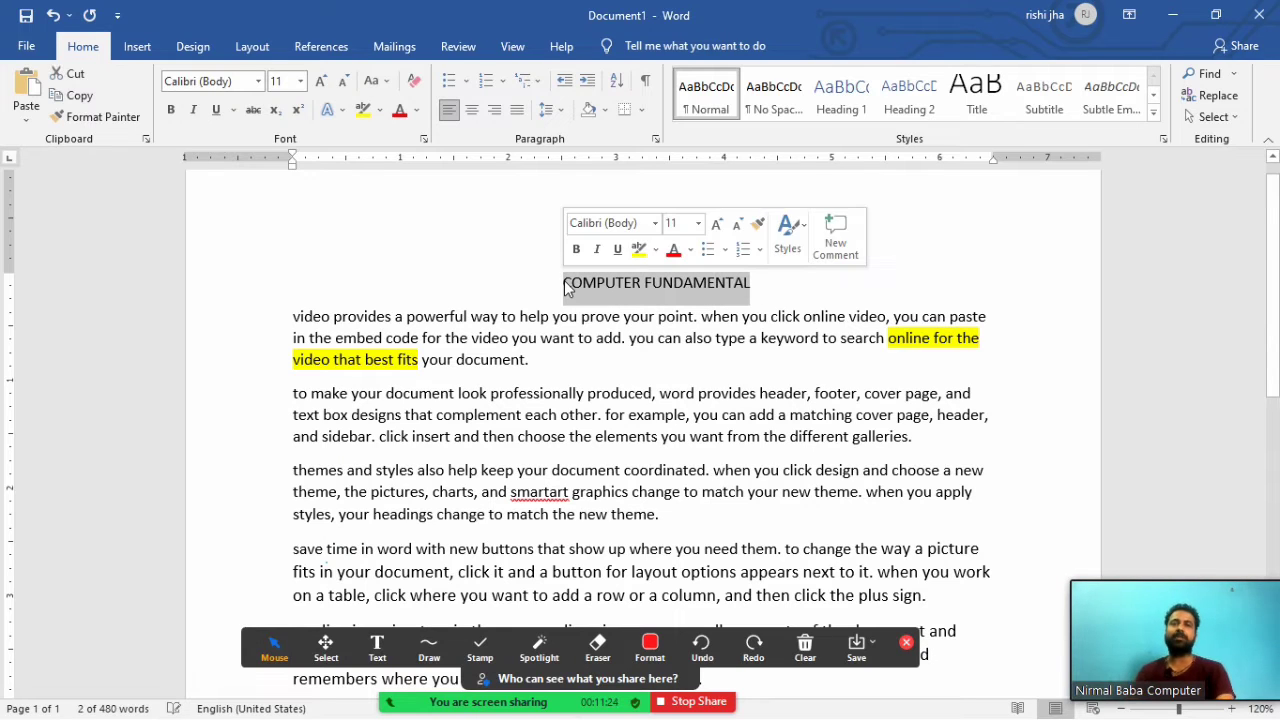
pyautogui.click(218, 113)
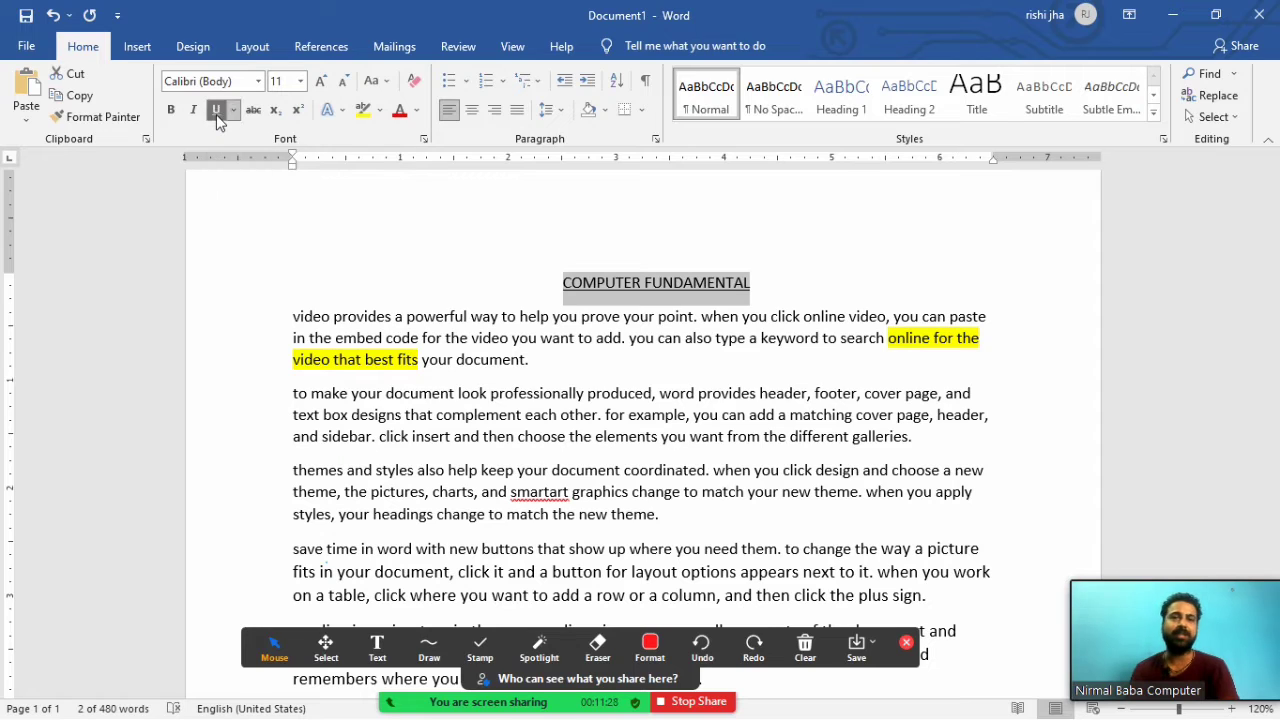
pyautogui.click(234, 111)
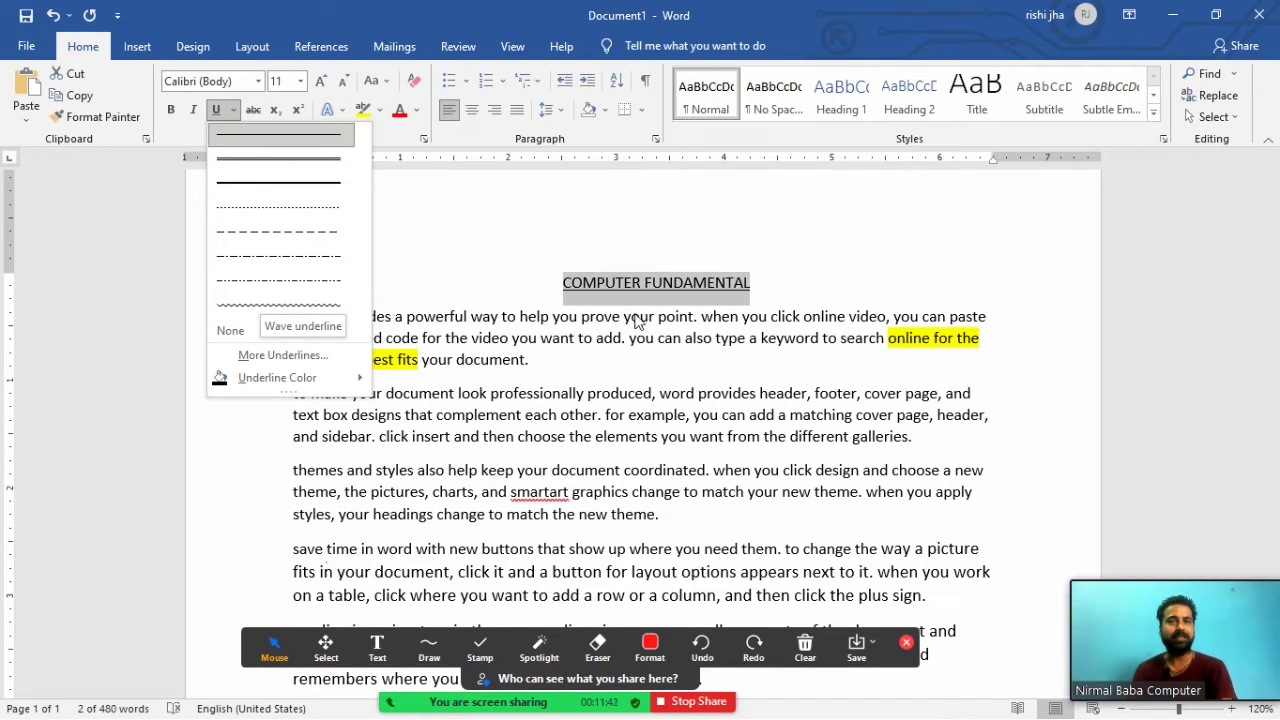
pyautogui.click(660, 300)
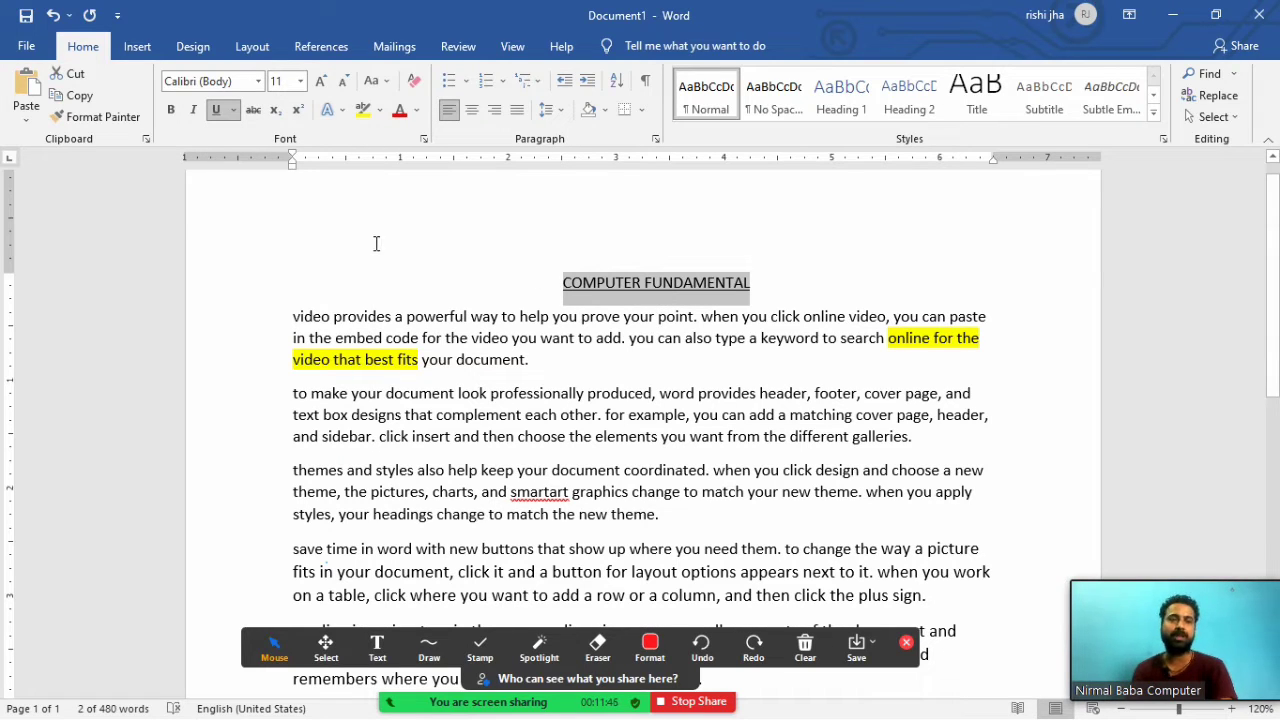
pyautogui.click(223, 117)
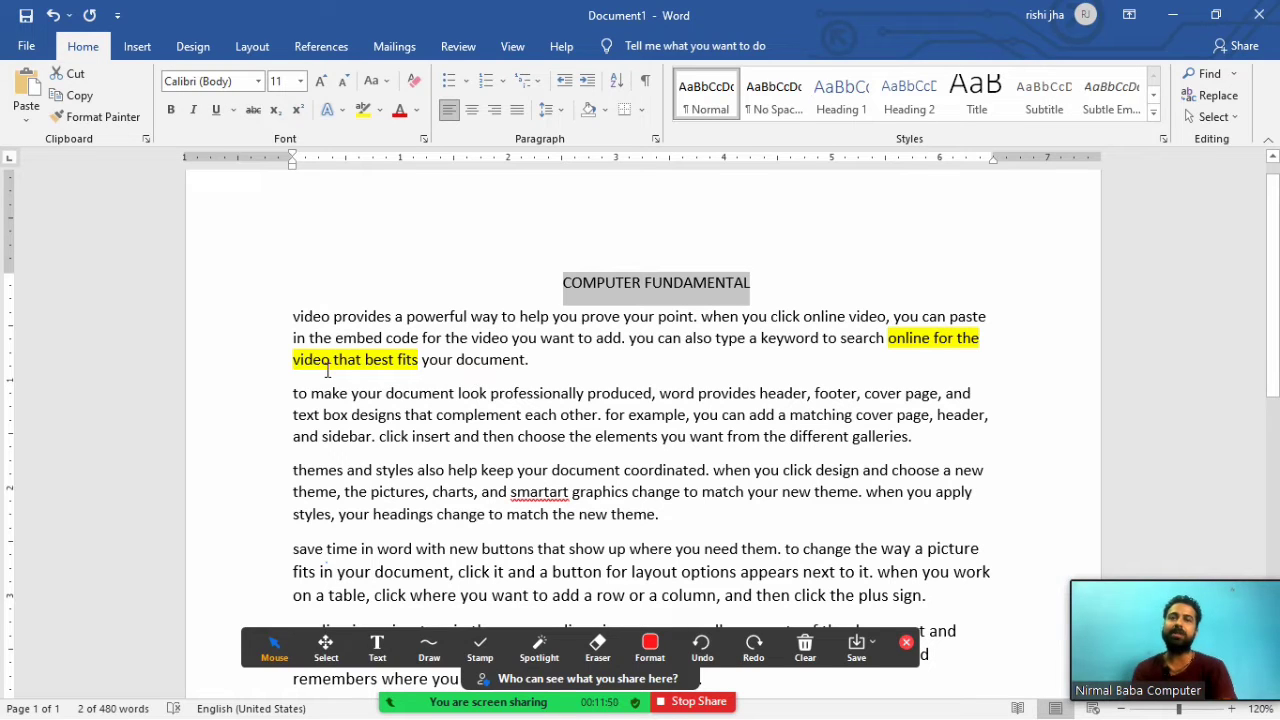
# Underline the text from "video that best fits" through "cover page", remove the underline again and deselect it.
pyautogui.moveTo(325, 375); pyautogui.dragTo(939, 383)
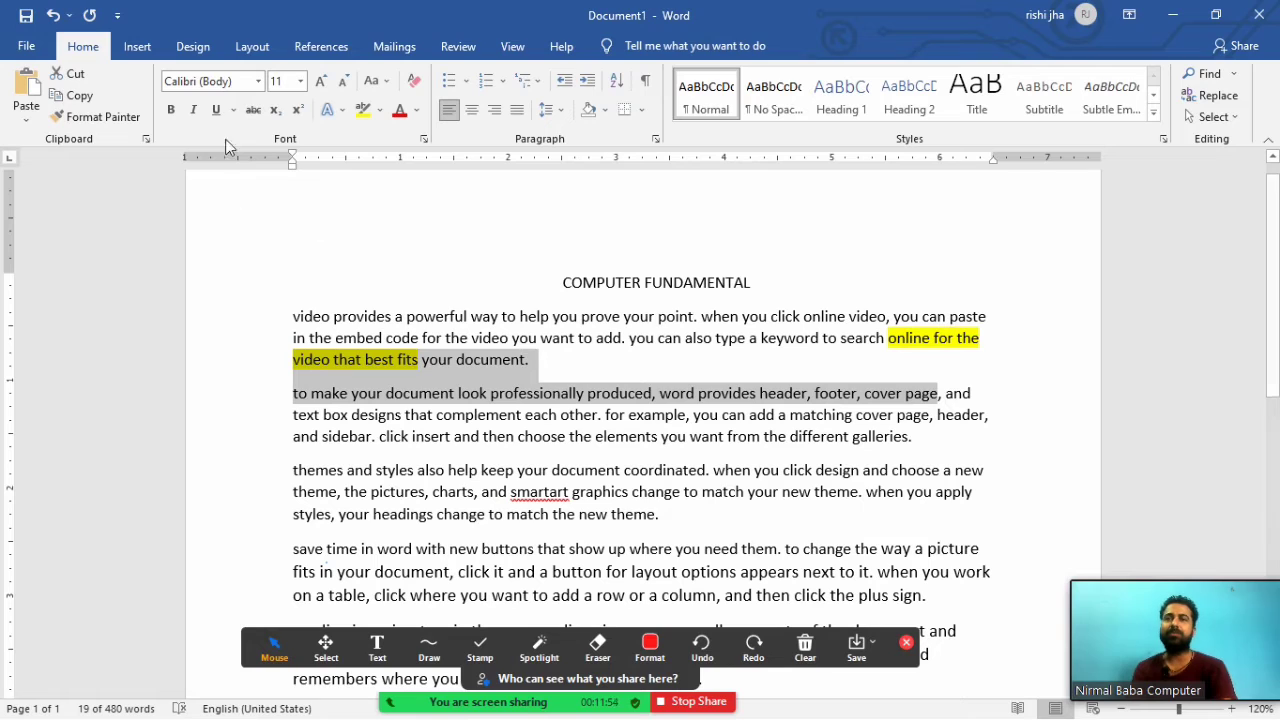
pyautogui.click(216, 112)
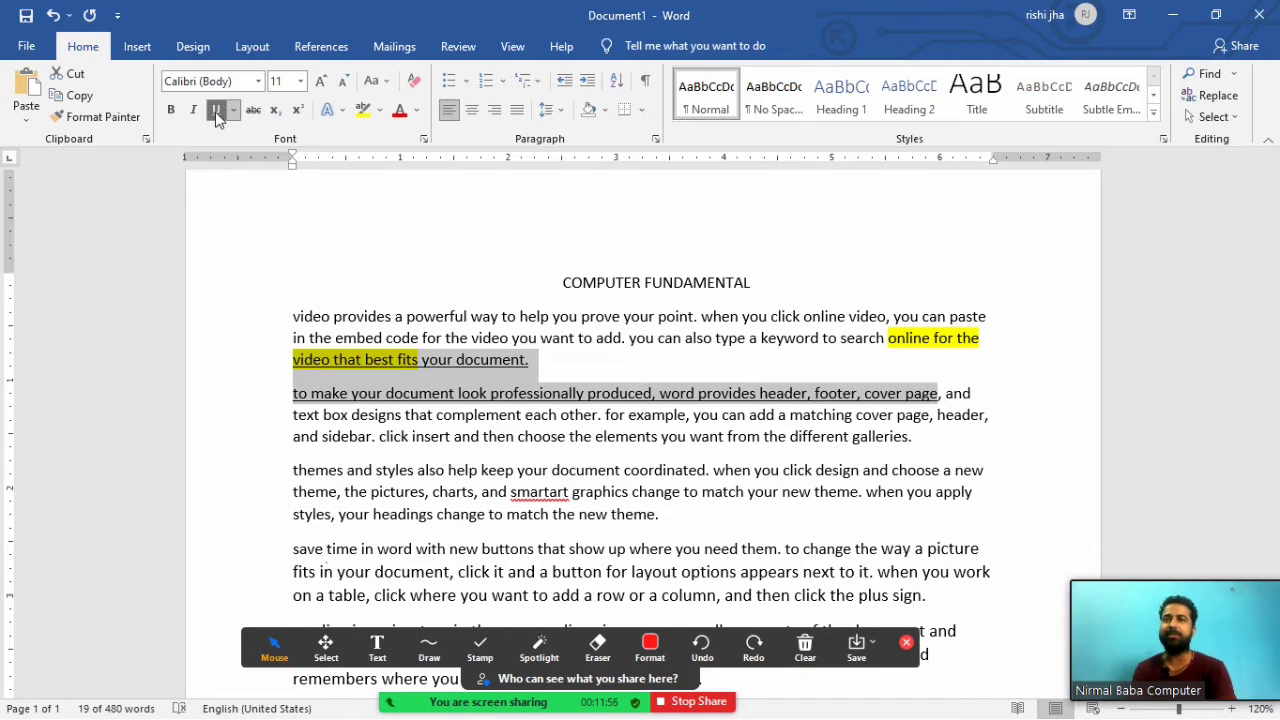
pyautogui.click(216, 112)
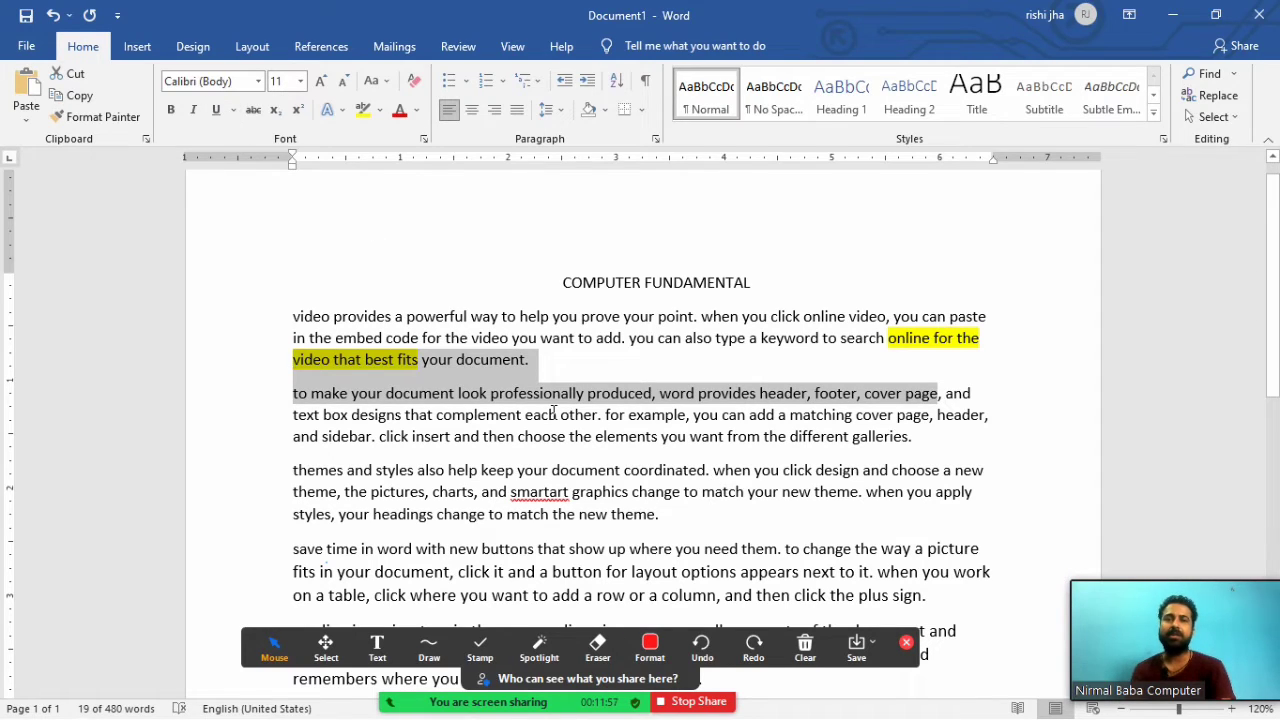
pyautogui.click(435, 296)
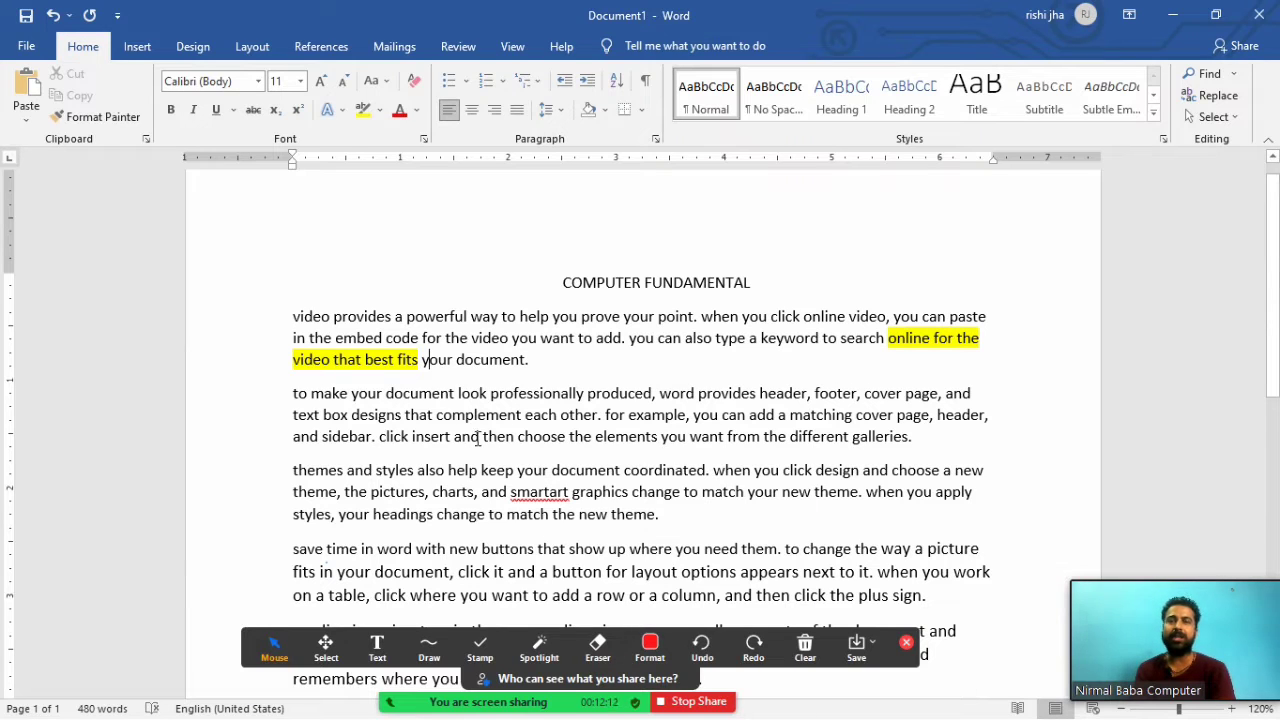
# Strike through "and then choose" to the end of the second paragraph and the last two lines of the third paragraph.
pyautogui.moveTo(478, 440); pyautogui.dragTo(997, 435)
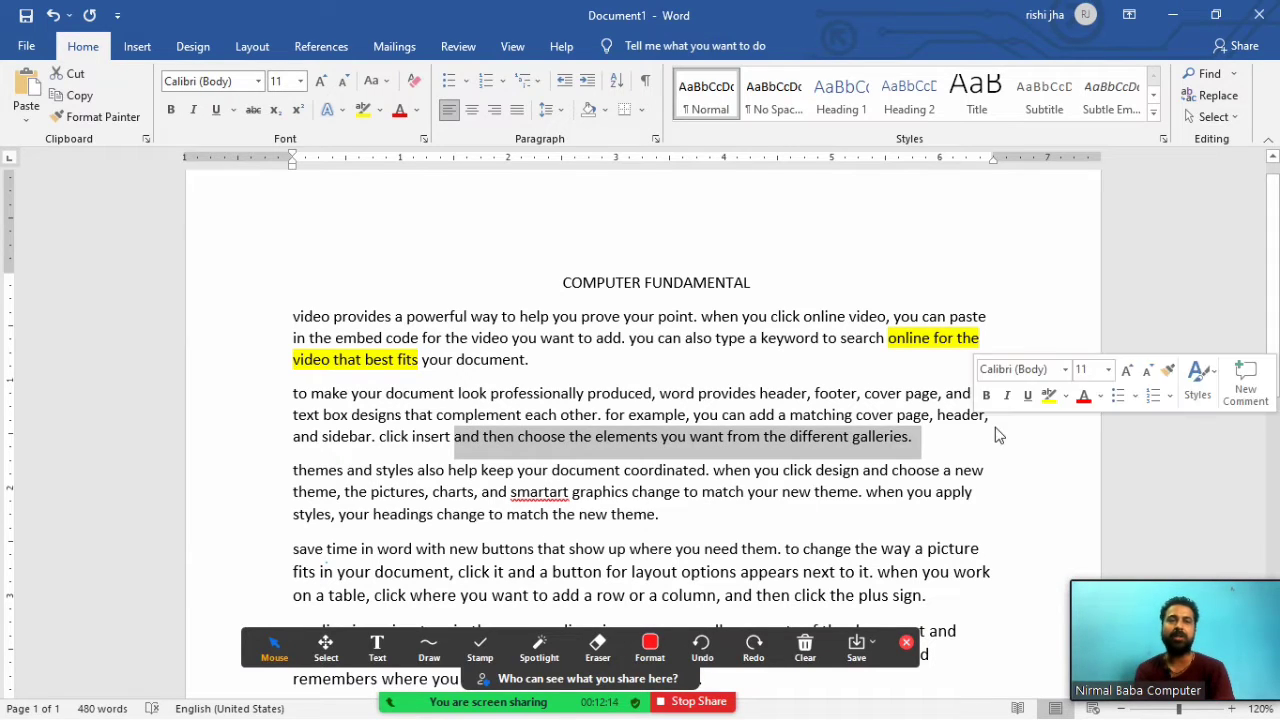
pyautogui.click(256, 116)
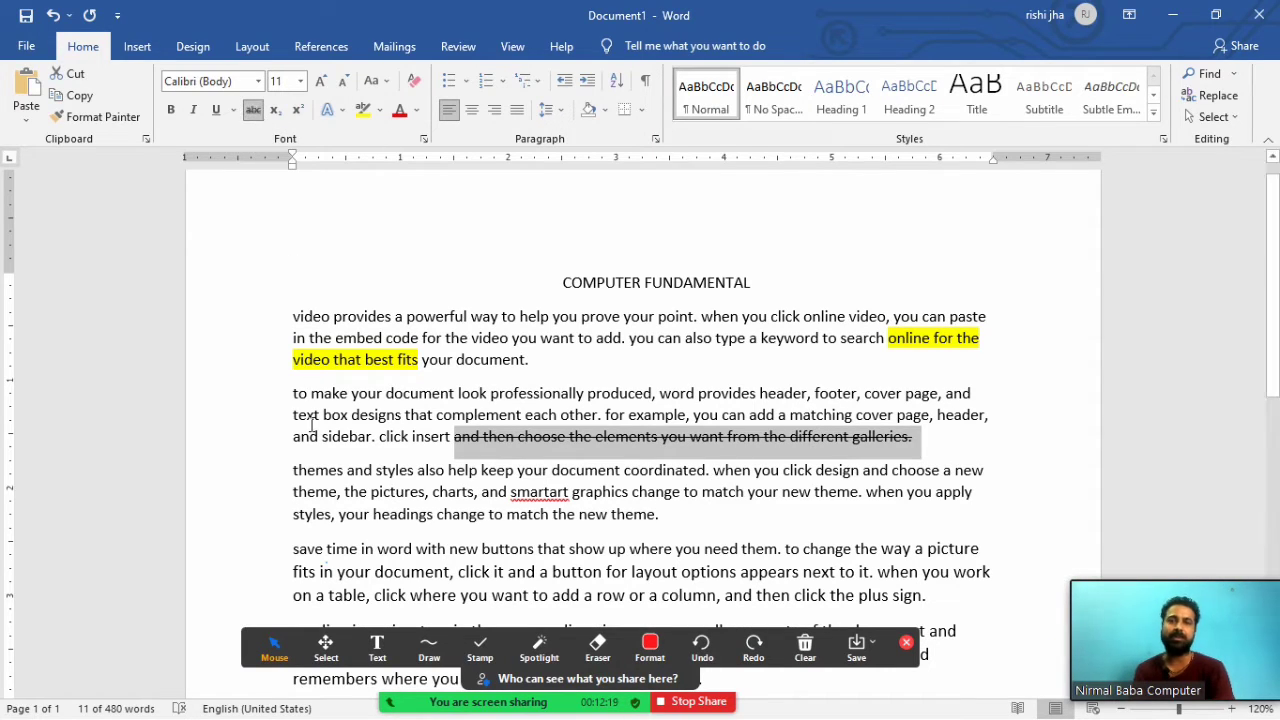
pyautogui.moveTo(324, 489); pyautogui.dragTo(691, 516)
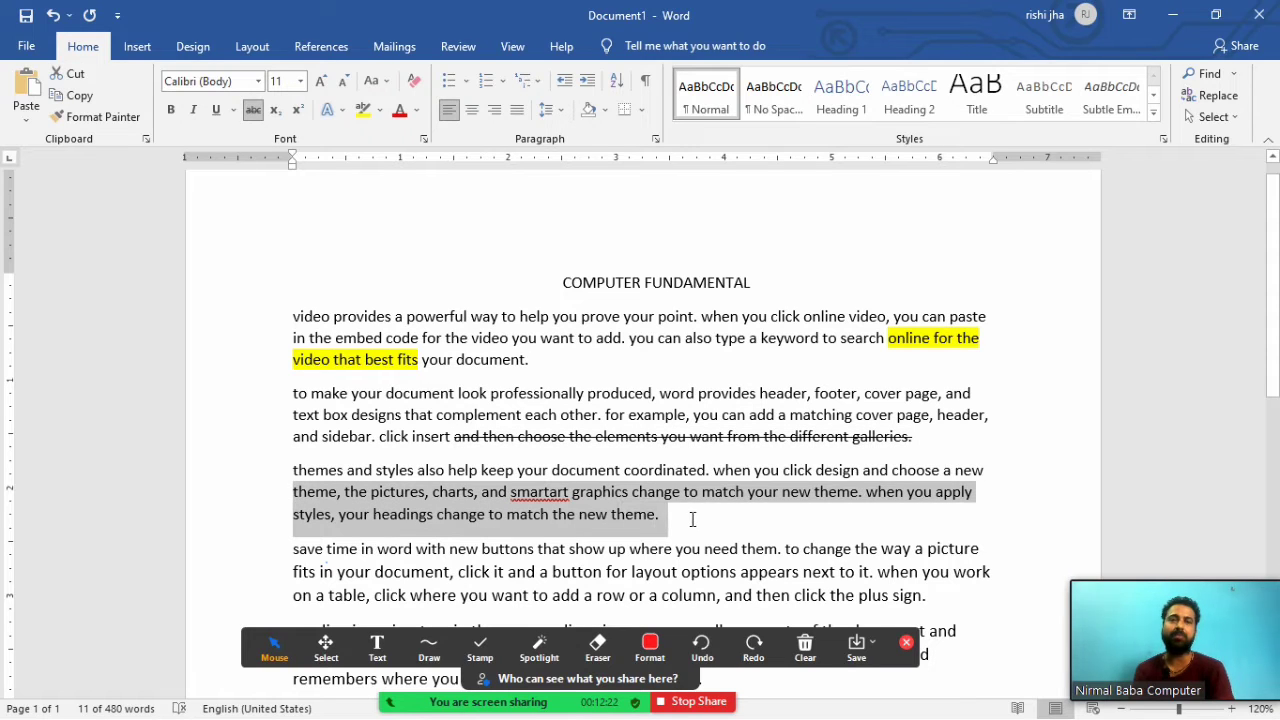
pyautogui.click(254, 111)
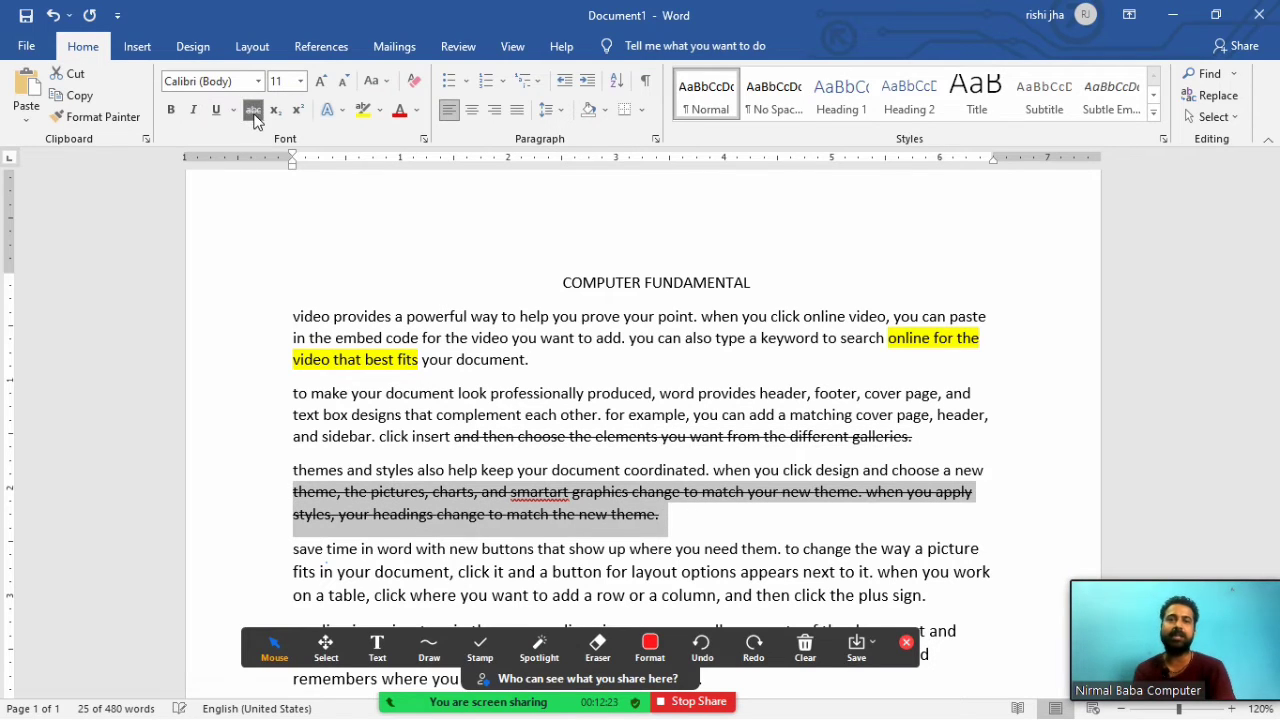
pyautogui.click(587, 440)
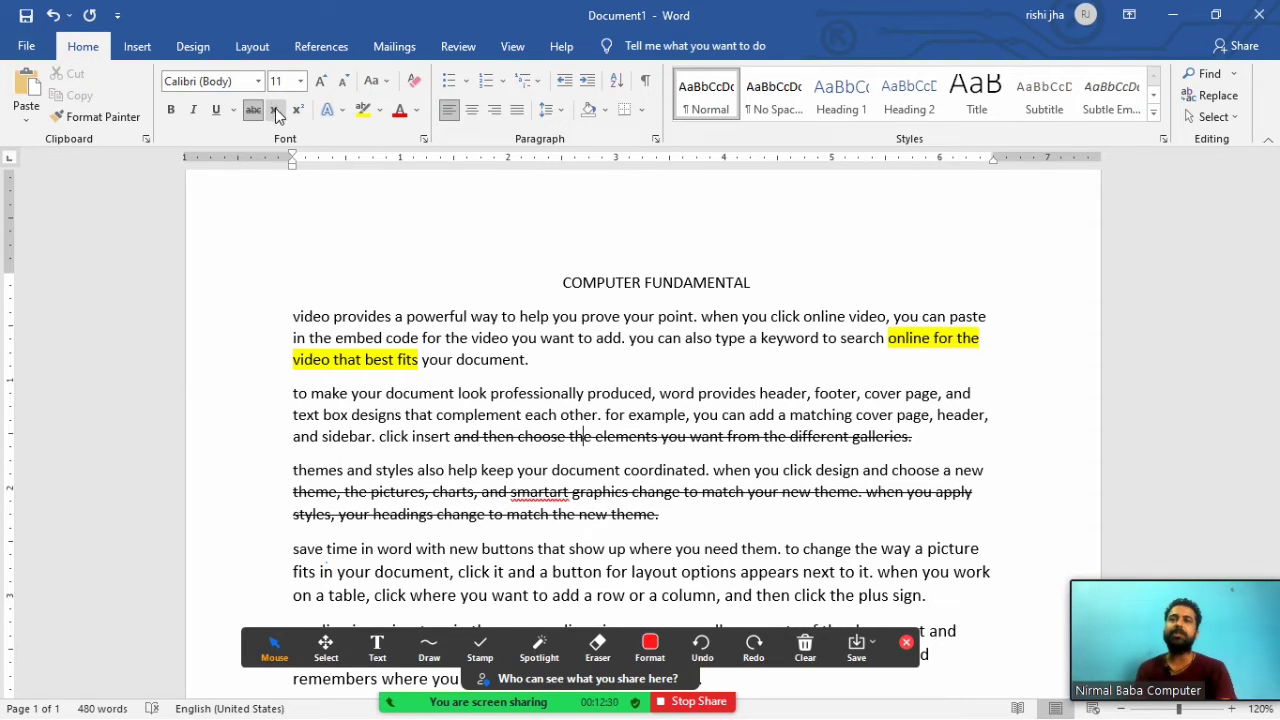
# Add "12th" at the end of the first paragraph, enlarged to font size 48, and check its superscript "th".
pyautogui.click(537, 364)
pyautogui.write('12th')
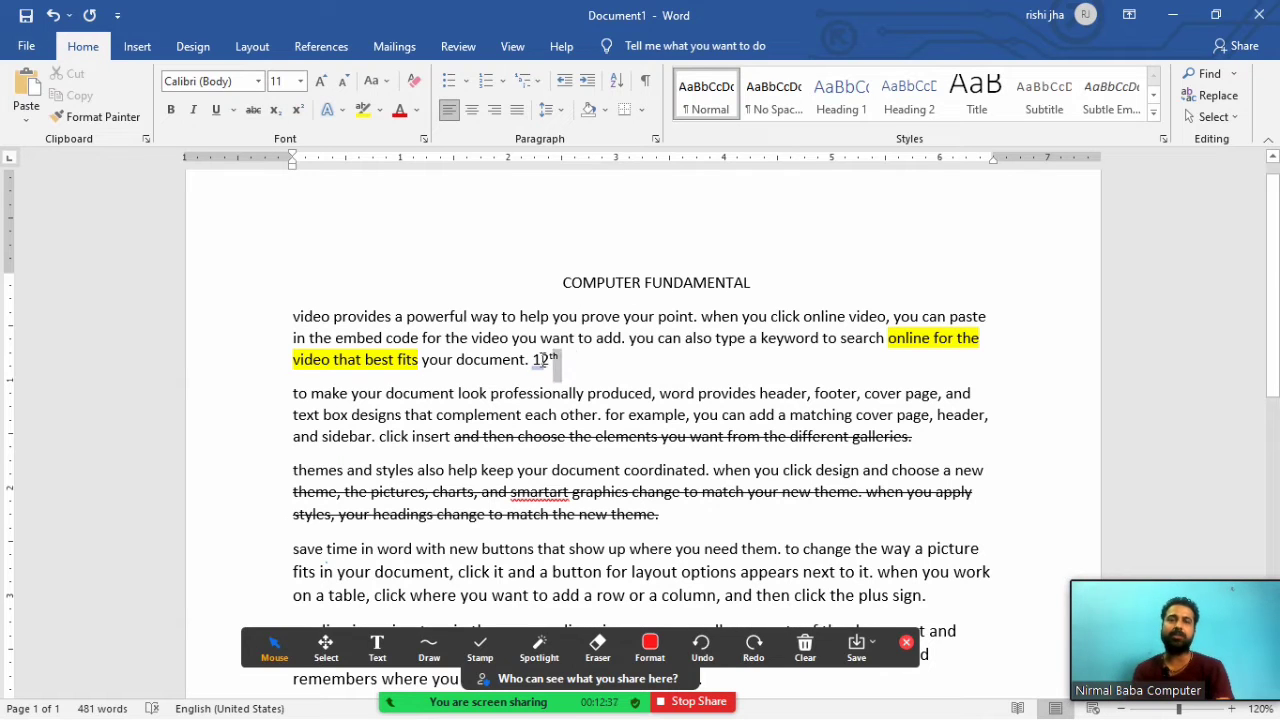
pyautogui.moveTo(557, 358); pyautogui.dragTo(528, 358)
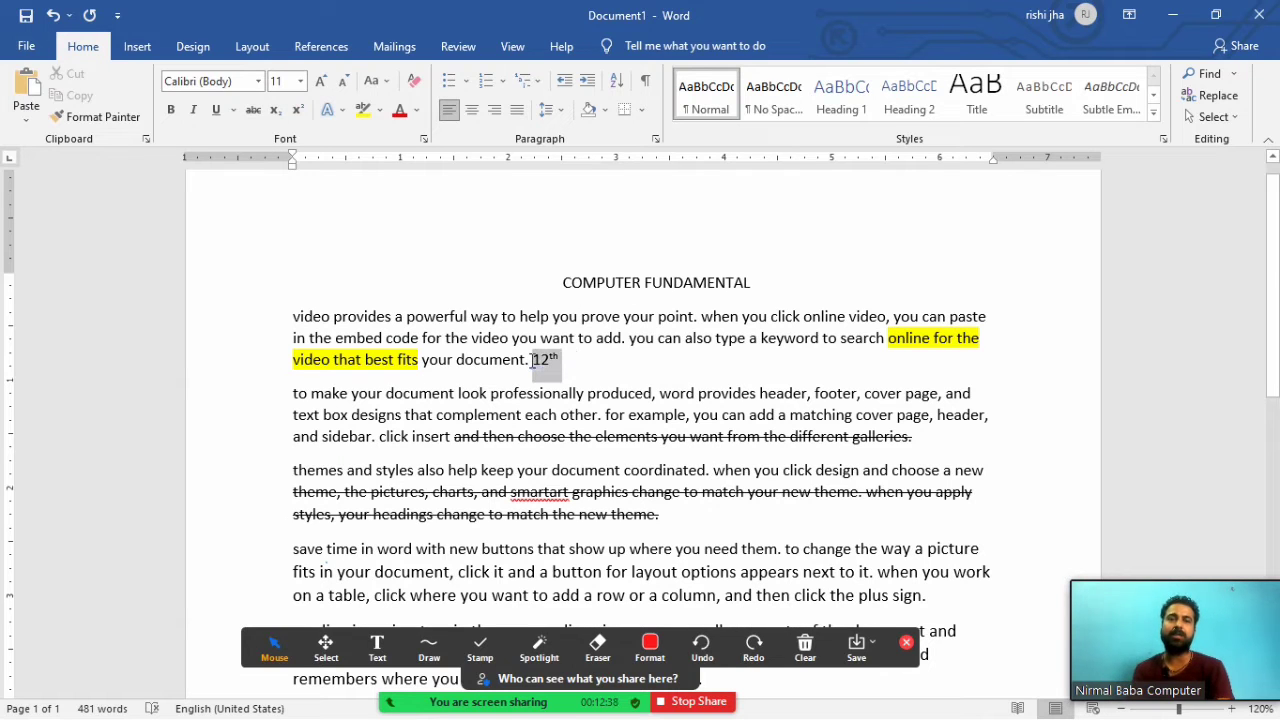
pyautogui.click(320, 84)
pyautogui.click(321, 81)
pyautogui.click(321, 81)
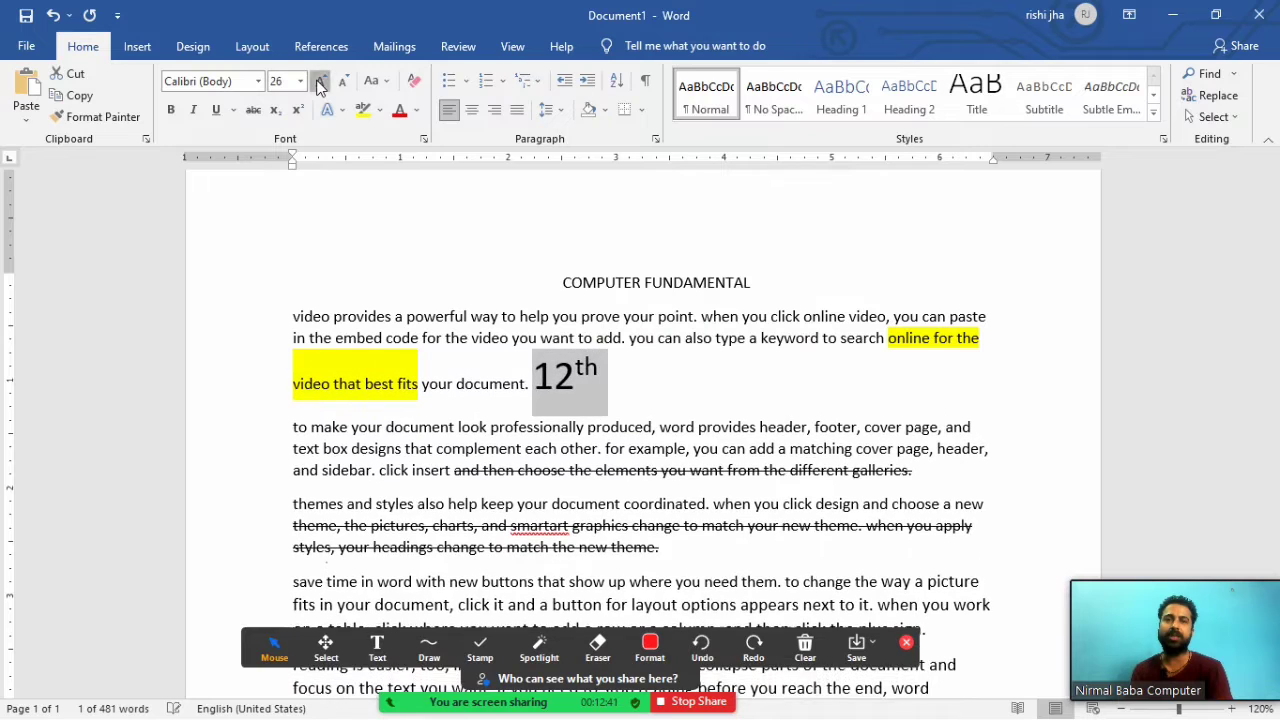
pyautogui.click(321, 81)
pyautogui.click(664, 406)
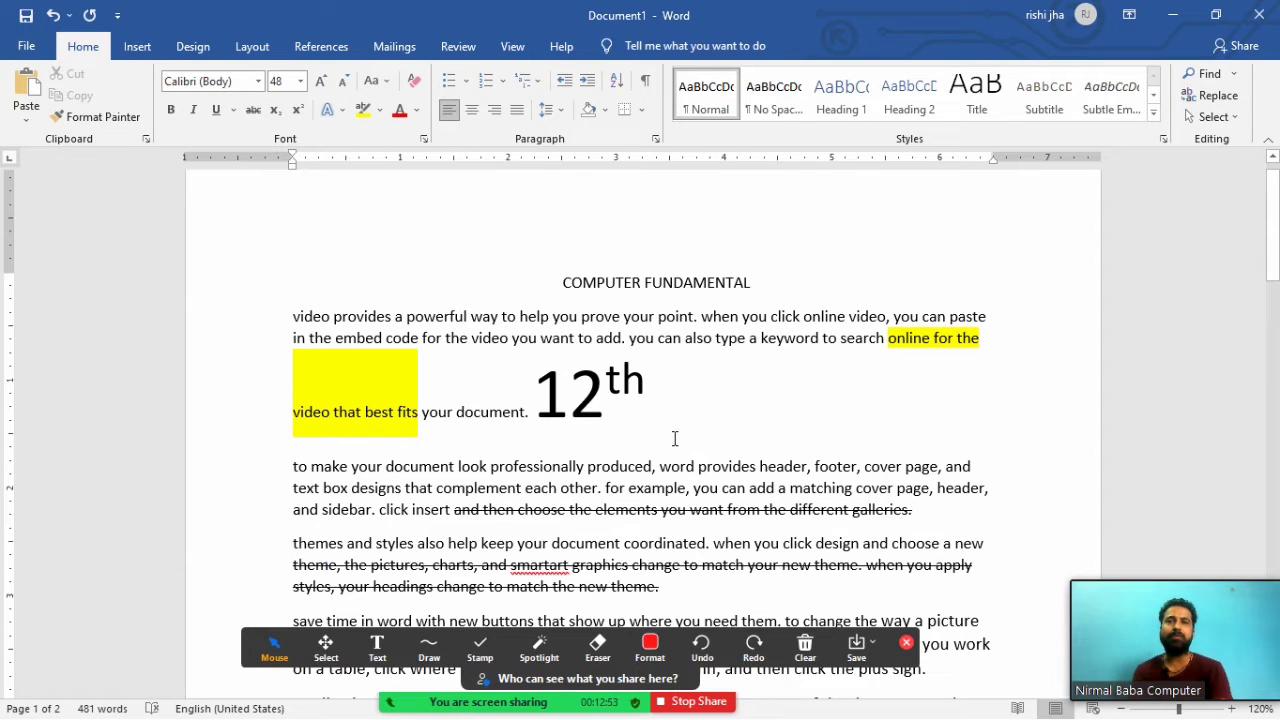
pyautogui.moveTo(606, 392); pyautogui.dragTo(640, 395)
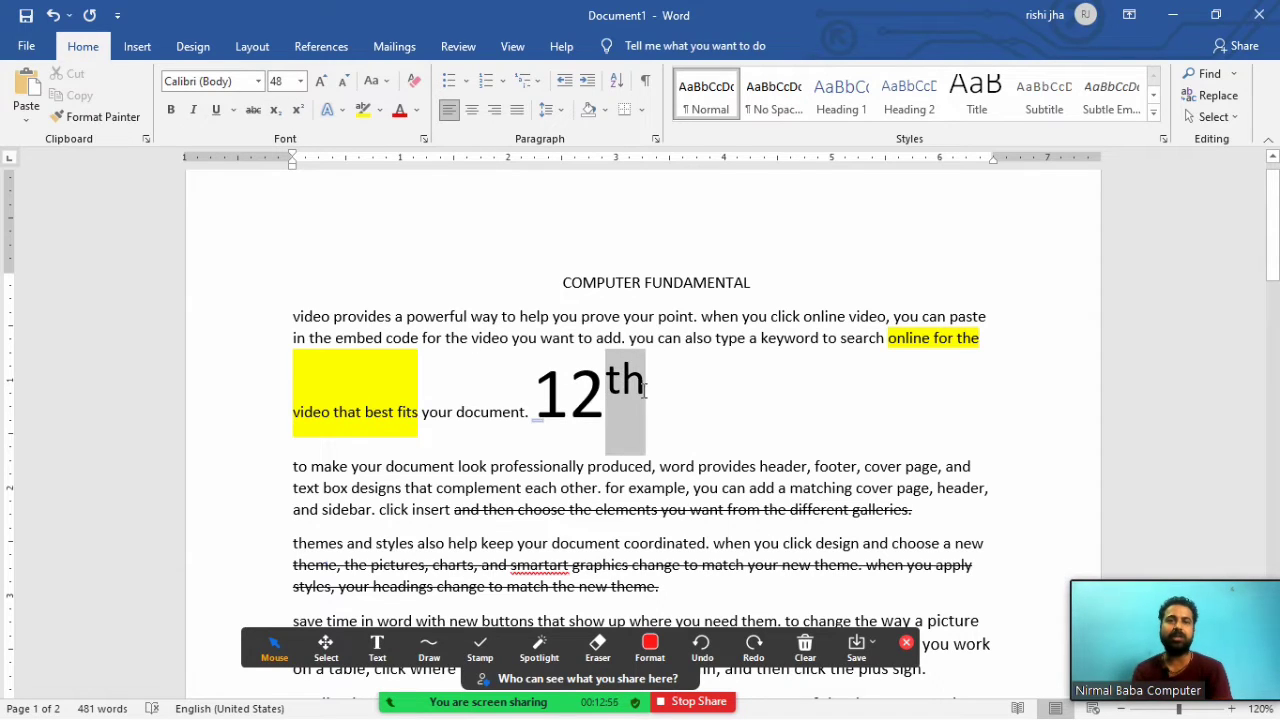
pyautogui.click(297, 116)
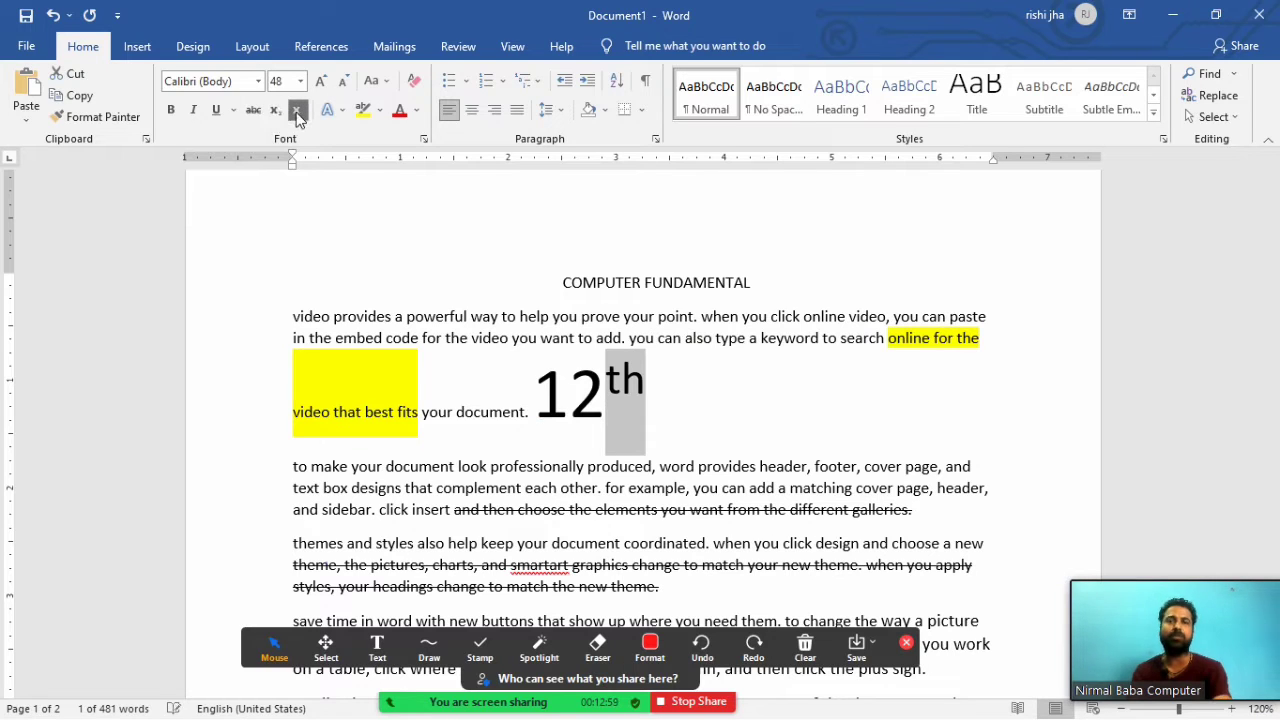
# Add "10th" at the end of the third paragraph.
pyautogui.click(673, 590)
pyautogui.write('1')
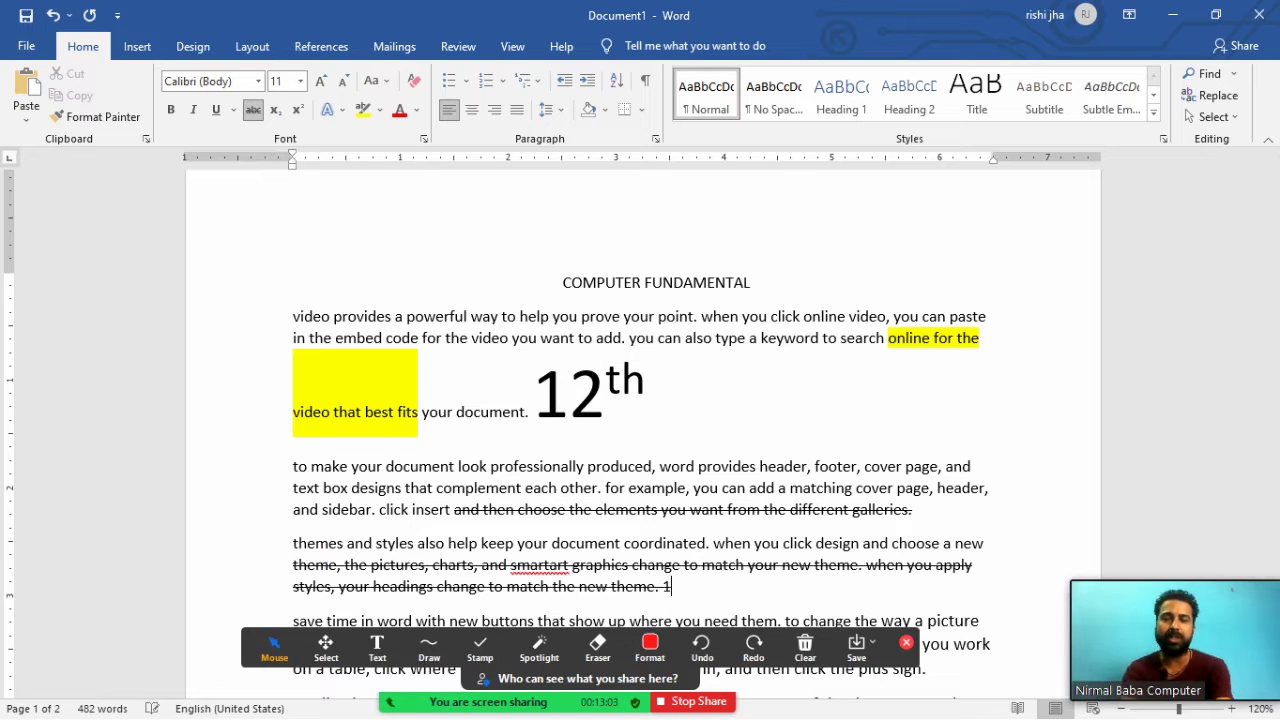
pyautogui.write('0th')
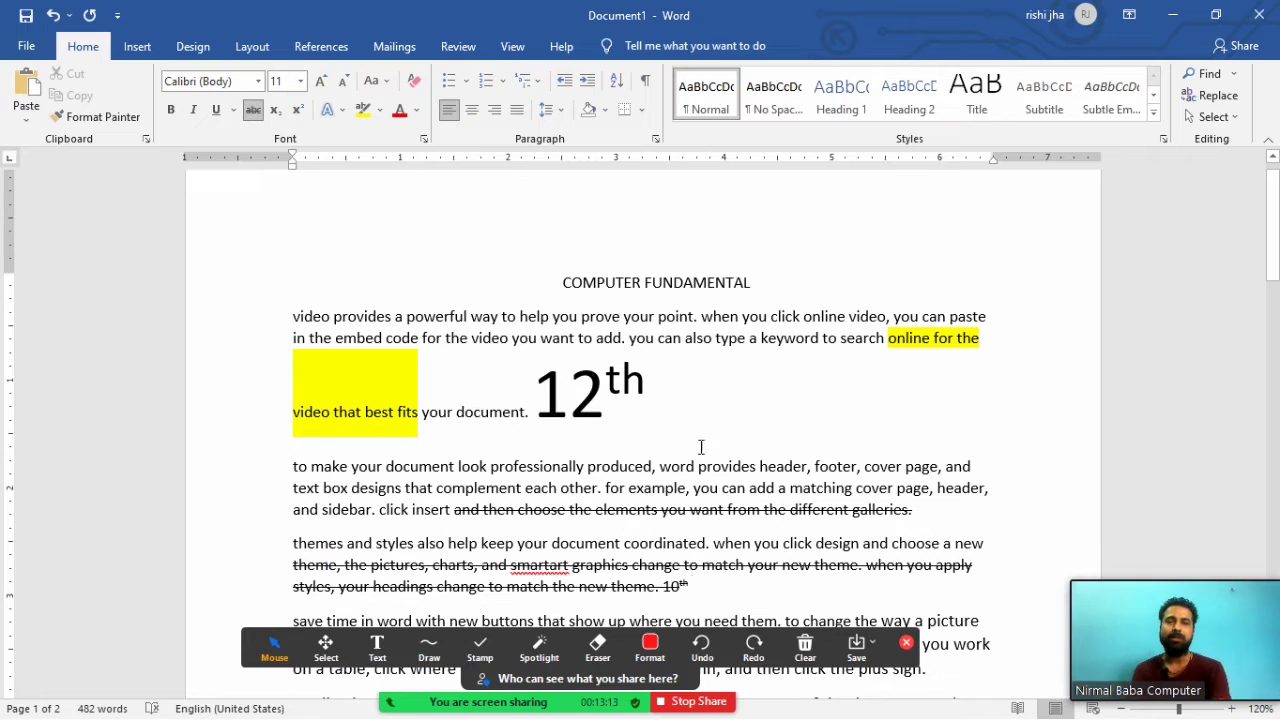
# Change the "th" of "12th" at the end of the first paragraph from superscript to subscript and deselect it.
pyautogui.moveTo(658, 390); pyautogui.dragTo(606, 389)
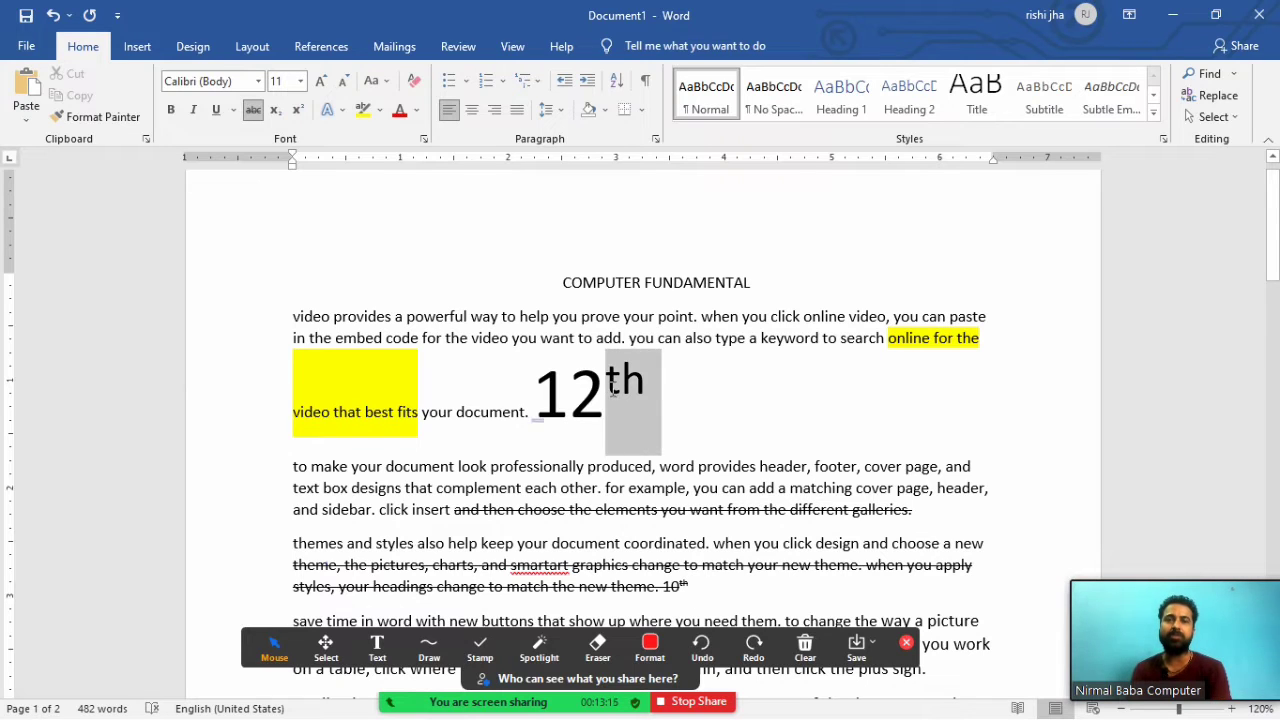
pyautogui.click(275, 112)
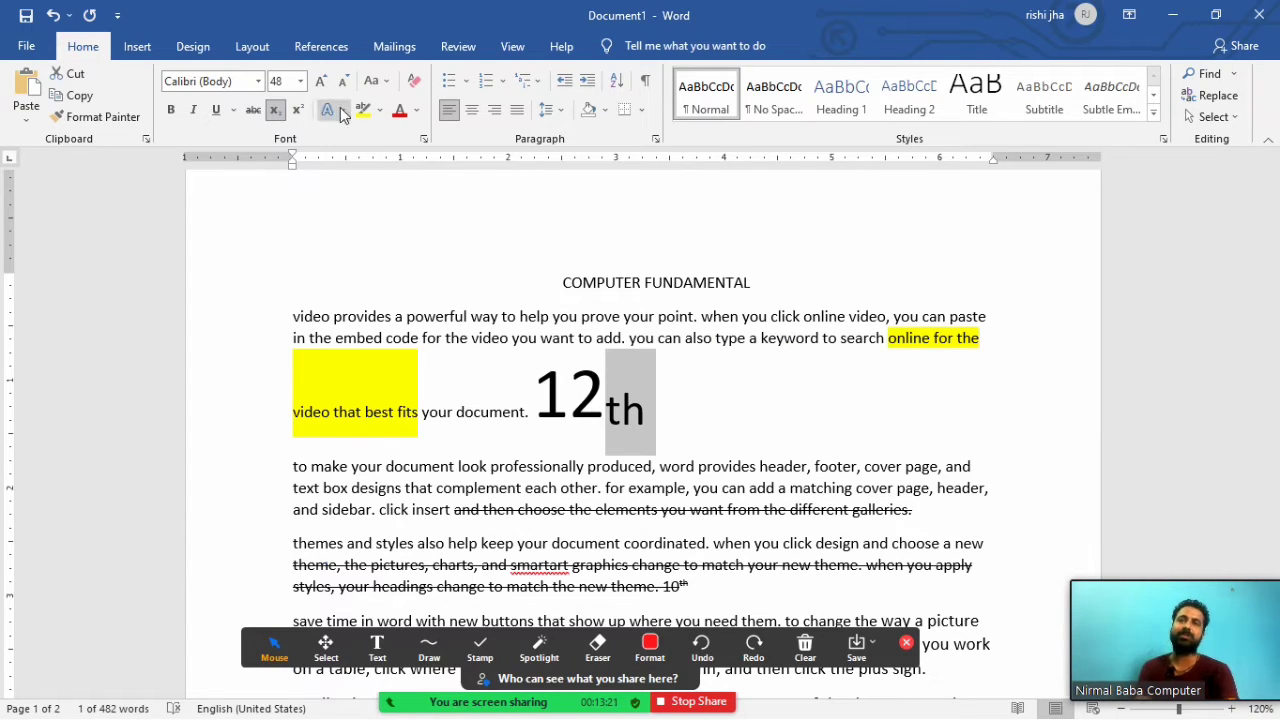
pyautogui.click(658, 374)
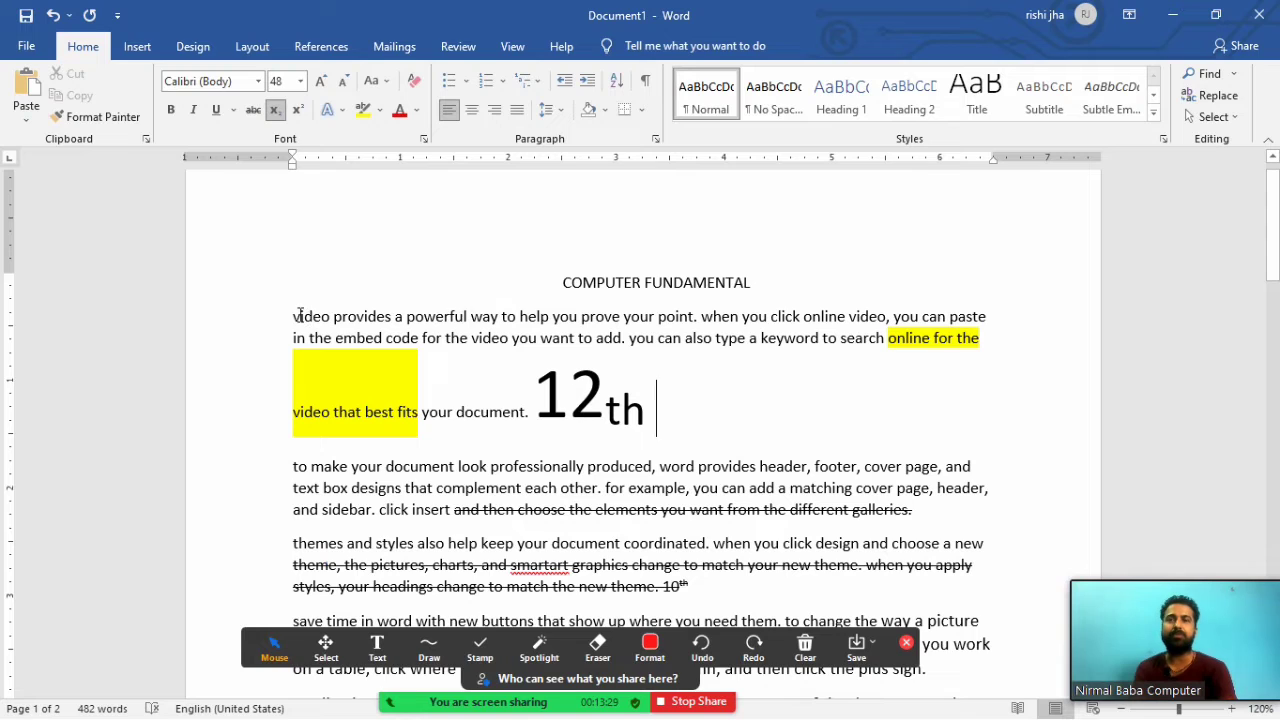
# Open the text effects for the title "COMPUTER FUNDAMENTAL" and admit the participant waiting to join the meeting.
pyautogui.moveTo(298, 316); pyautogui.dragTo(562, 285)
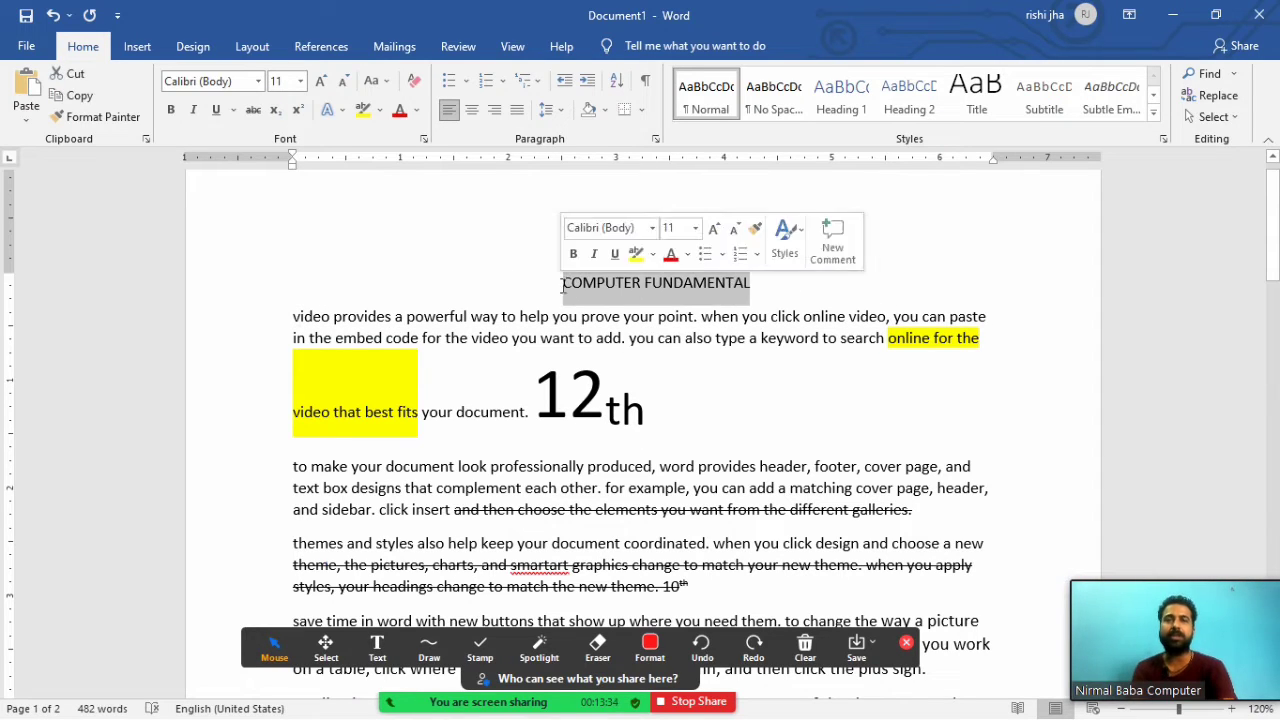
pyautogui.click(343, 110)
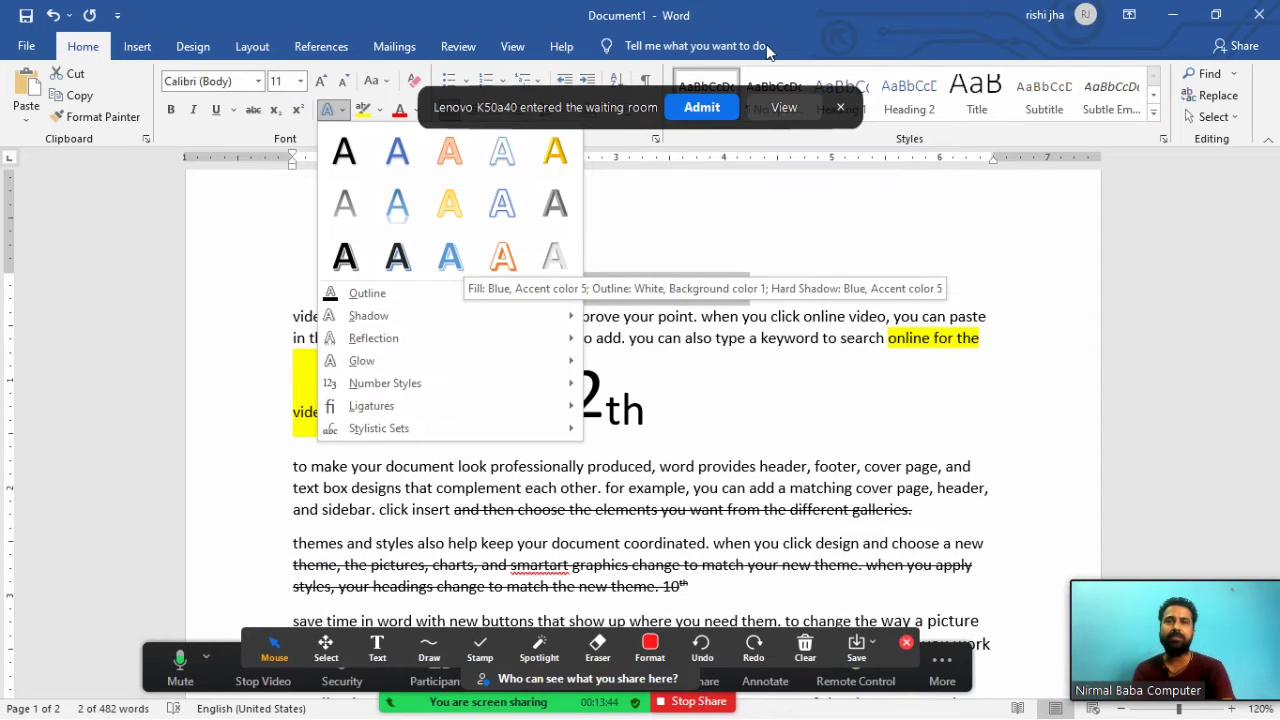
pyautogui.click(702, 107)
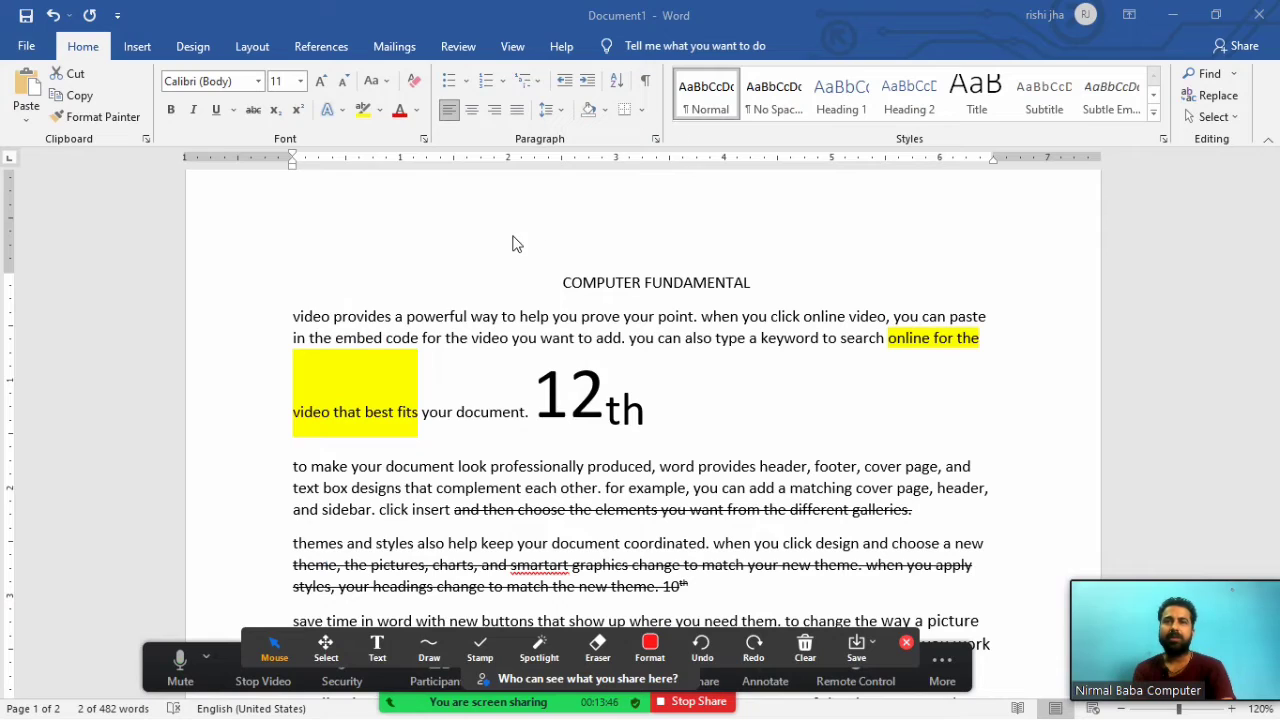
pyautogui.tripleClick(565, 292)
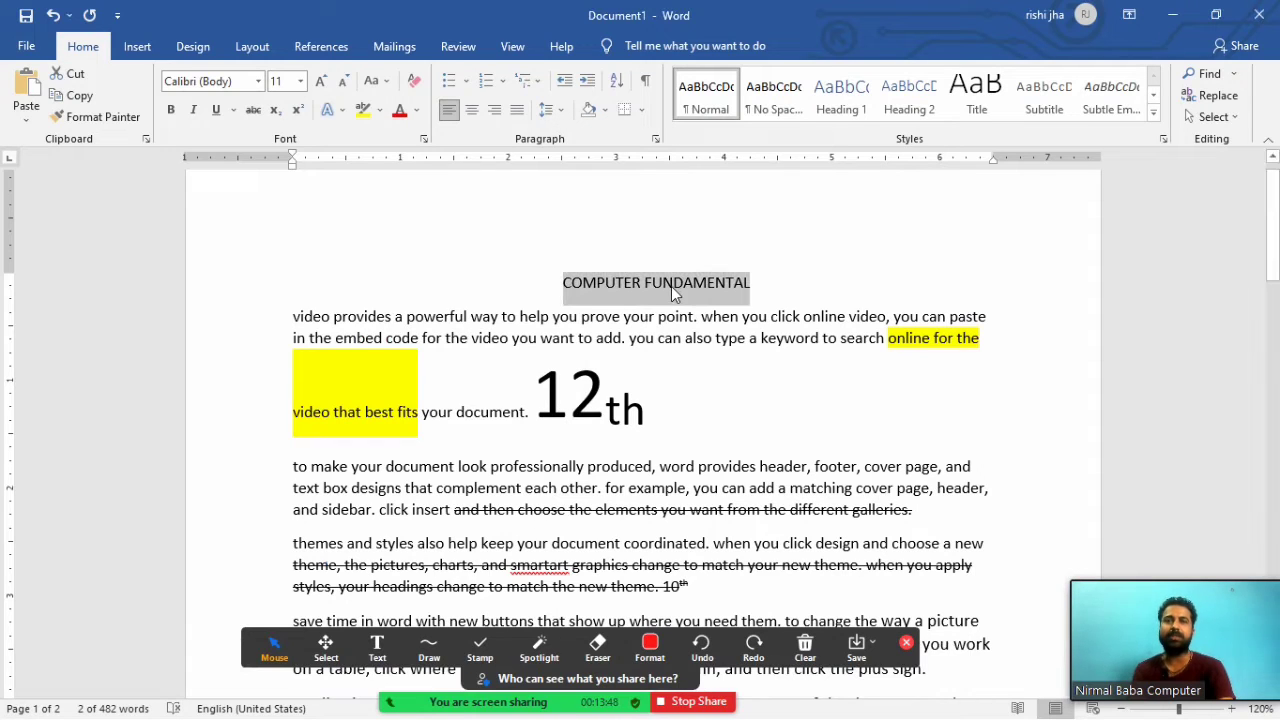
pyautogui.click(666, 334)
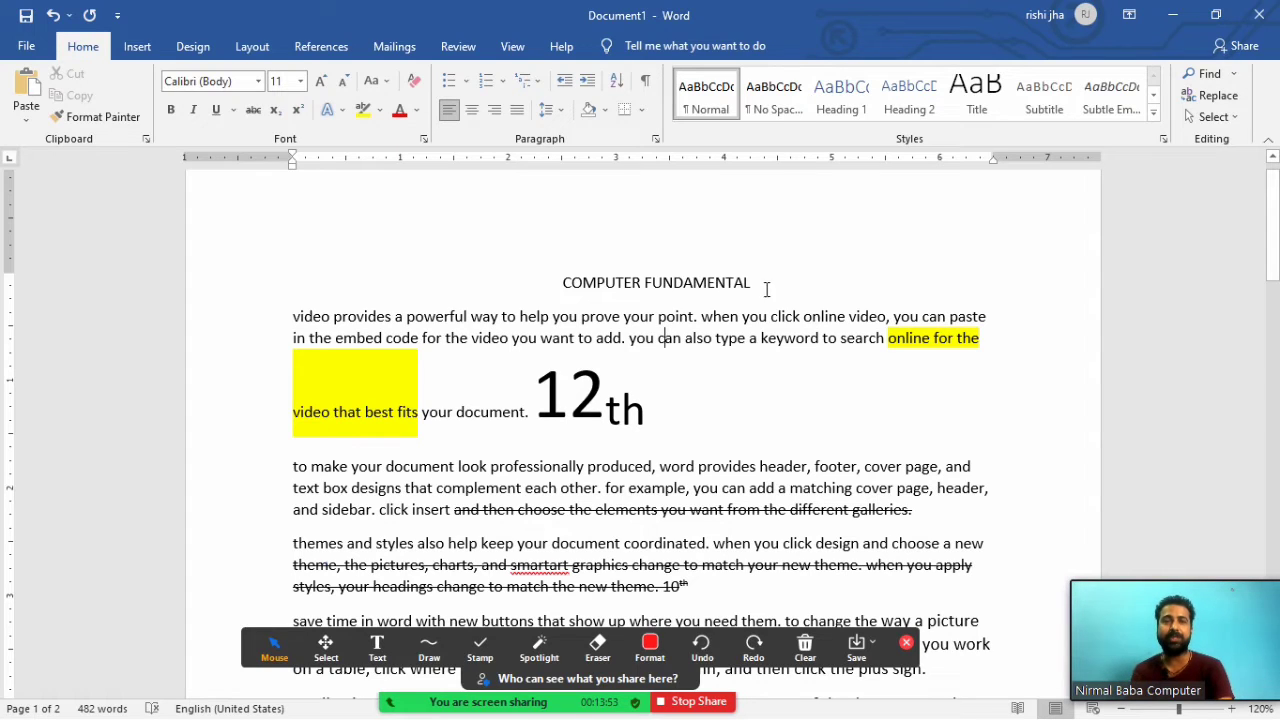
# Apply the dark-filled text effect with a blue hard shadow to the title "COMPUTER FUNDAMENTAL".
pyautogui.moveTo(767, 290); pyautogui.dragTo(563, 273)
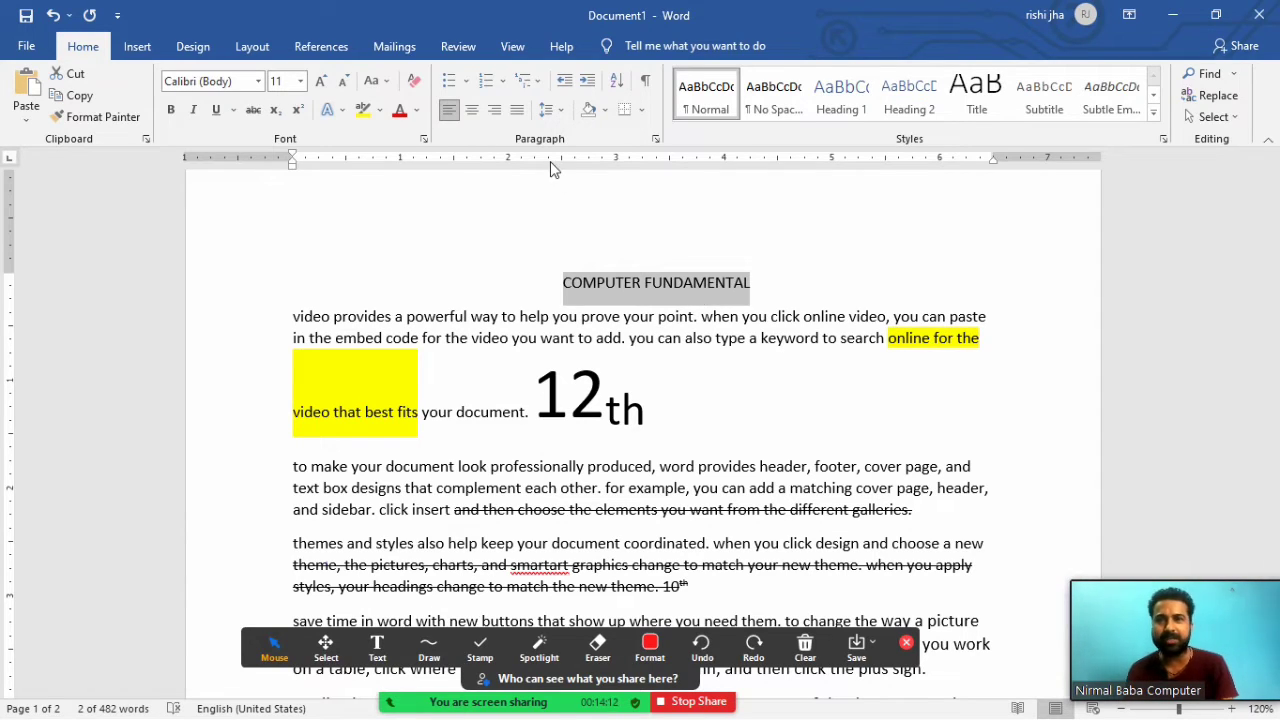
pyautogui.click(341, 110)
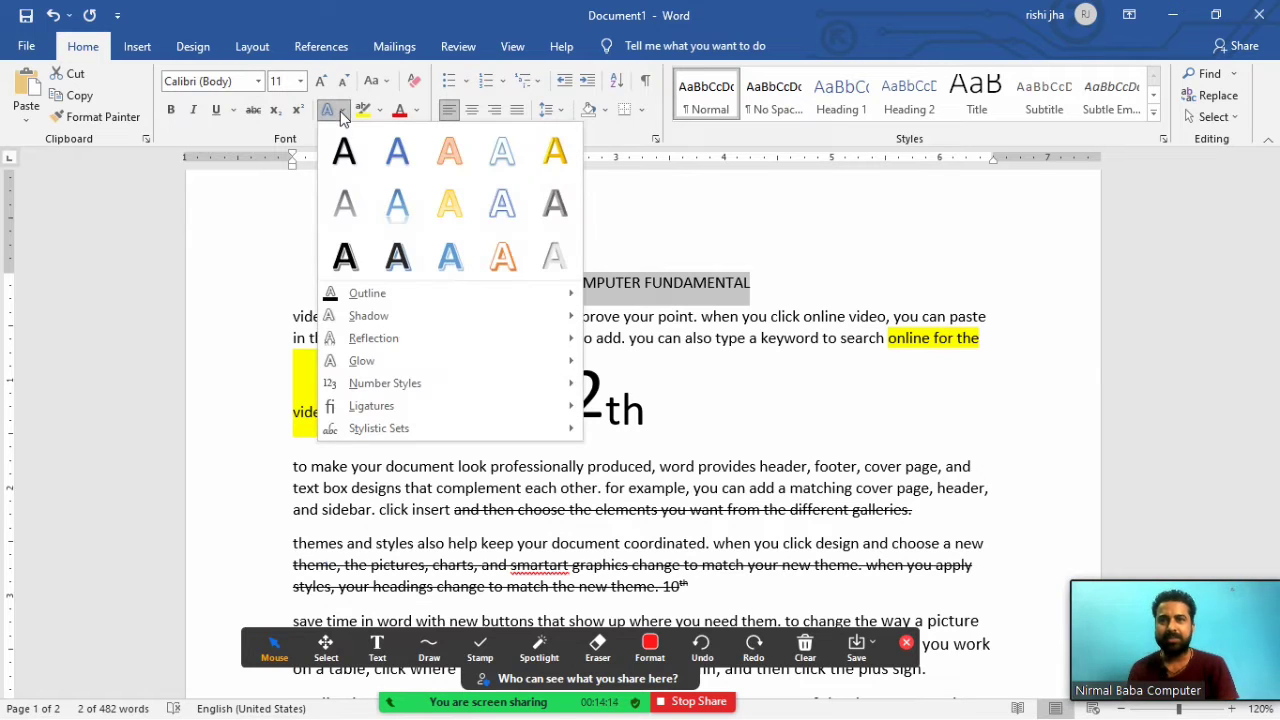
pyautogui.click(397, 257)
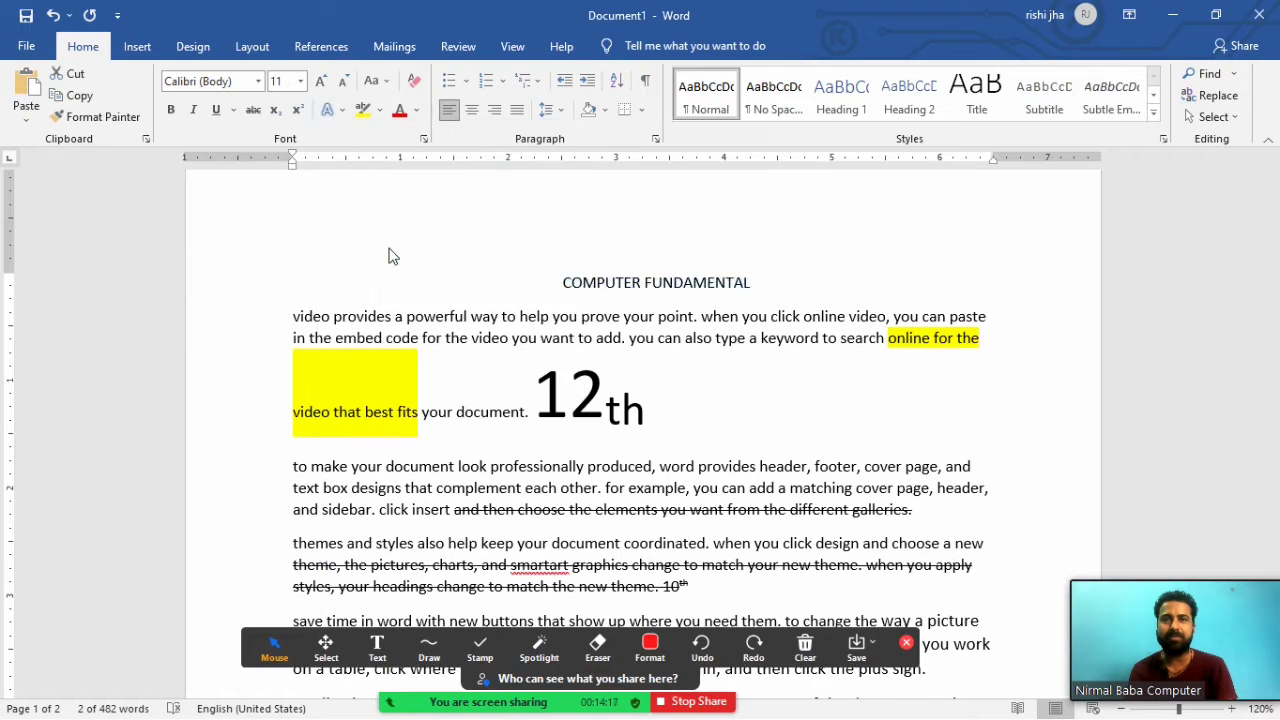
# Enlarge the title "COMPUTER FUNDAMENTAL" to font size 24.
pyautogui.click(322, 79)
pyautogui.click(322, 79)
pyautogui.click(322, 79)
pyautogui.click(322, 79)
pyautogui.click(322, 79)
pyautogui.click(322, 79)
pyautogui.click(321, 79)
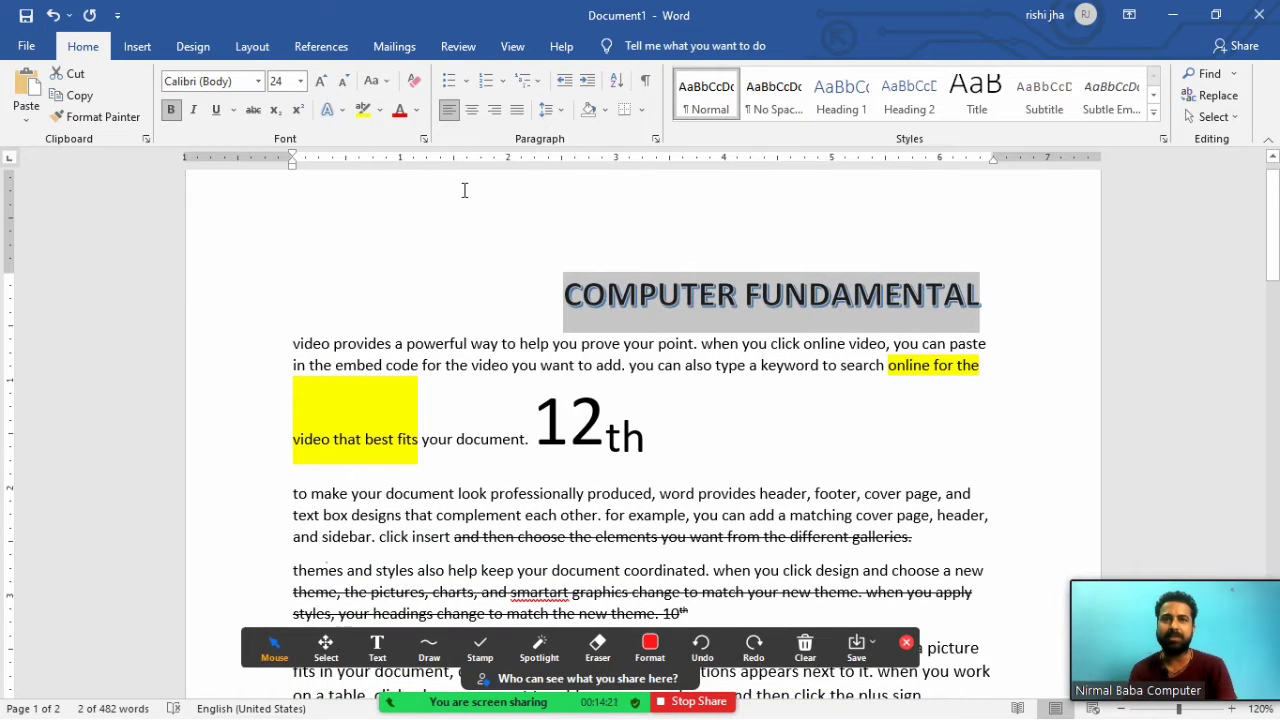
# Delete three of the tab spaces in front of the title so that it starts about 1 inch from the margin.
pyautogui.click(550, 288)
pyautogui.press('BackSpace')
pyautogui.press('BackSpace')
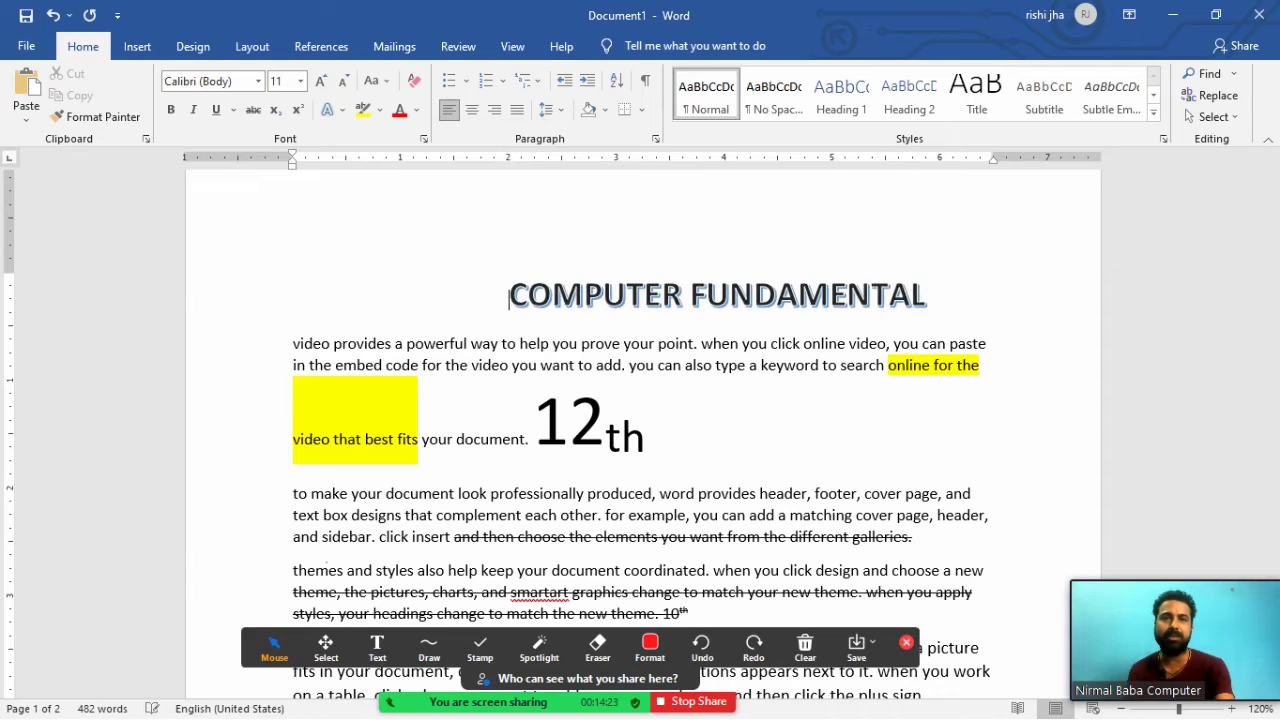
pyautogui.press('BackSpace')
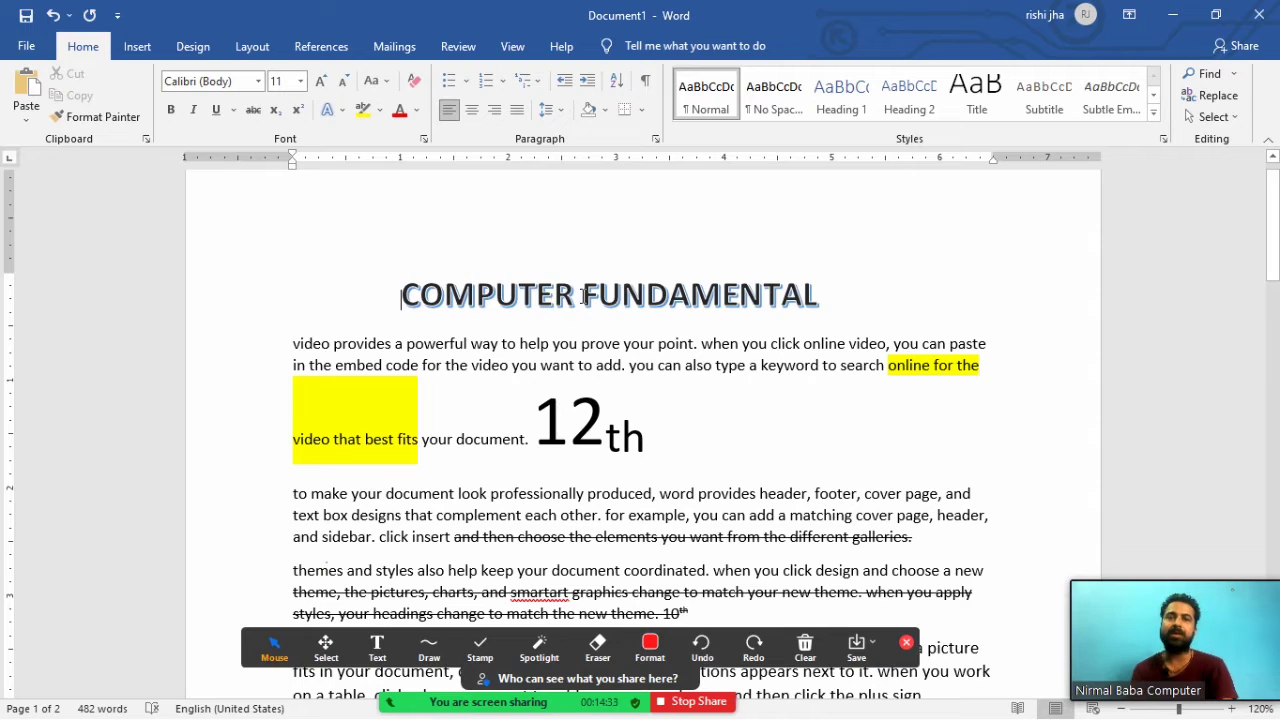
# Highlight "COMPUTER" in the title in yellow and "FUNDAMENTAL" in dark green.
pyautogui.moveTo(575, 296); pyautogui.dragTo(404, 297)
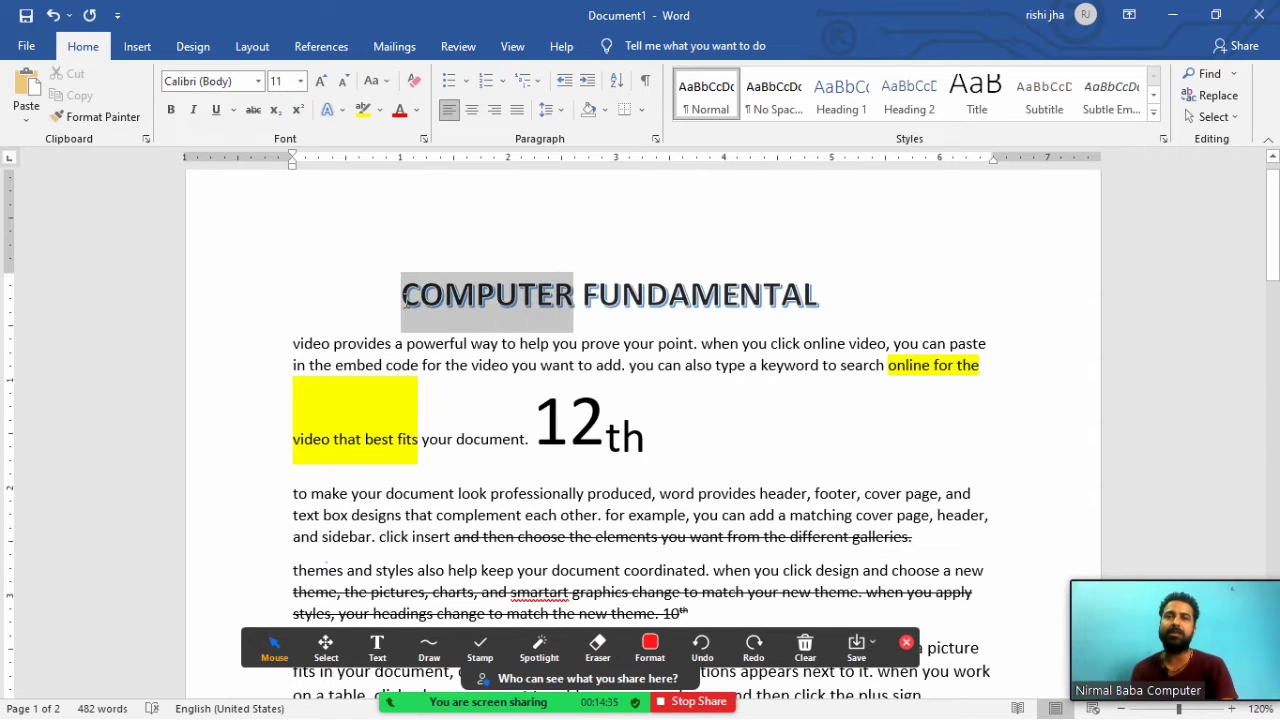
pyautogui.click(362, 110)
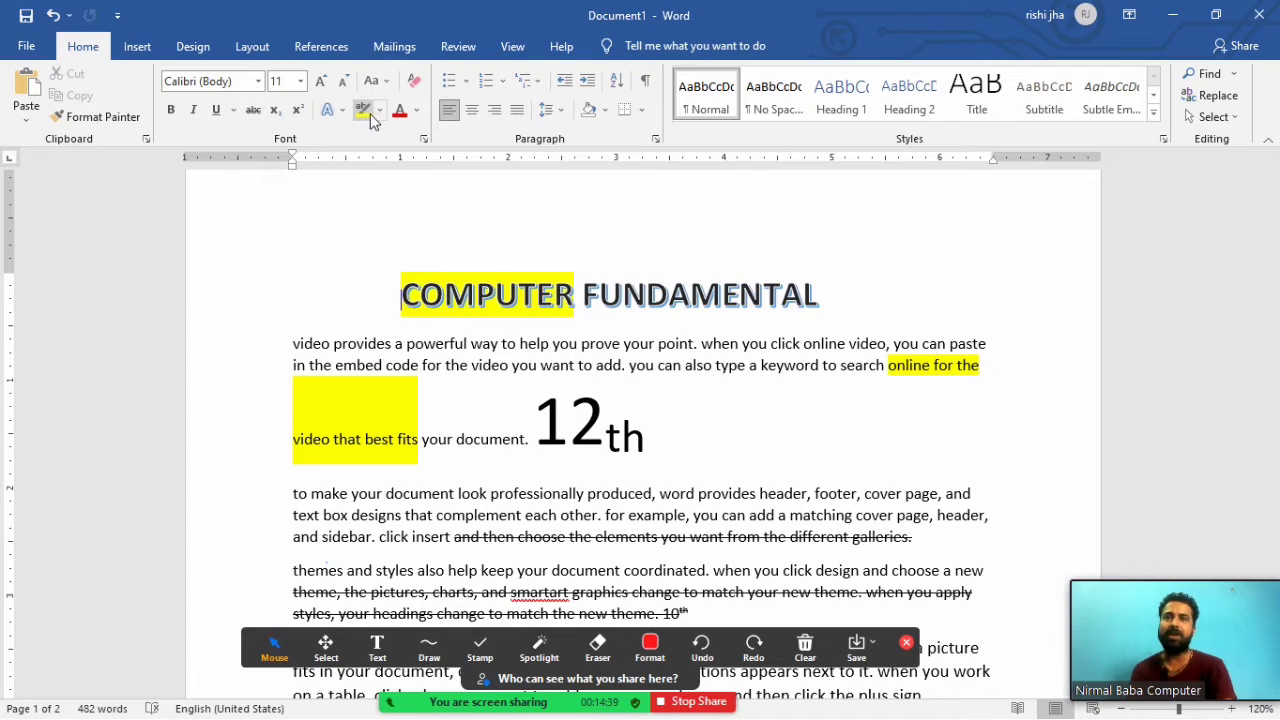
pyautogui.click(380, 114)
pyautogui.click(380, 114)
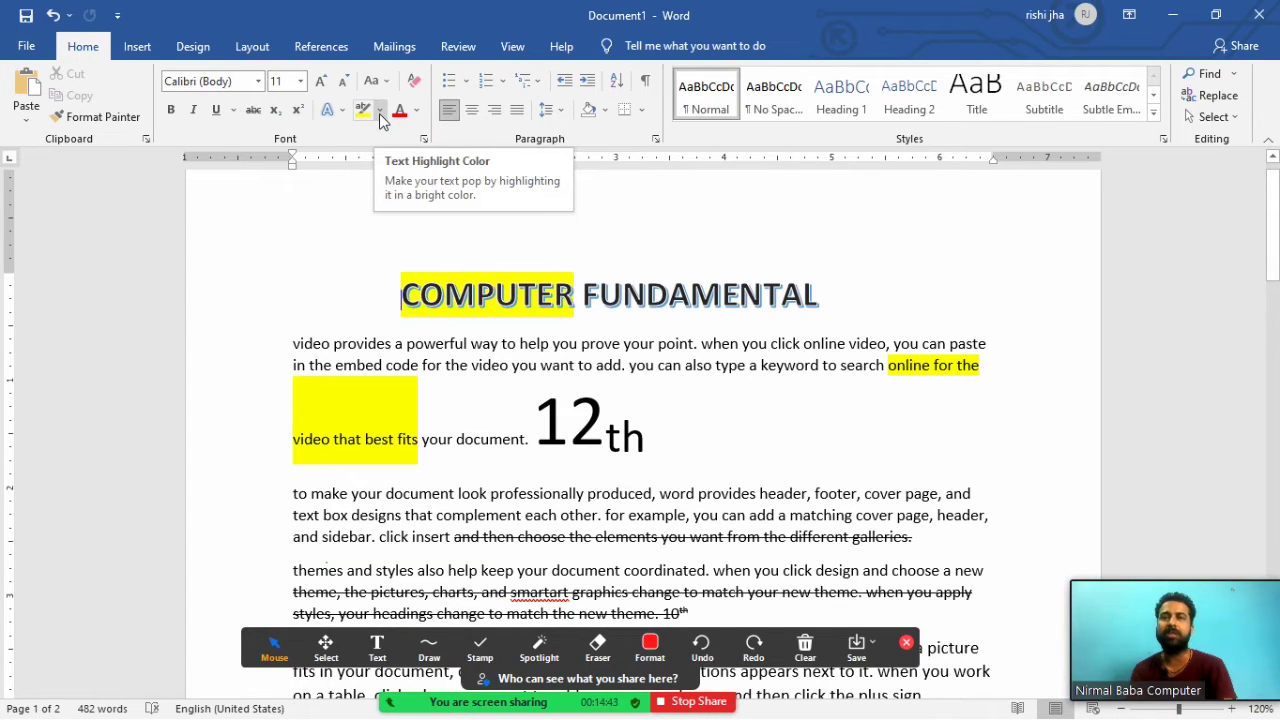
pyautogui.click(380, 114)
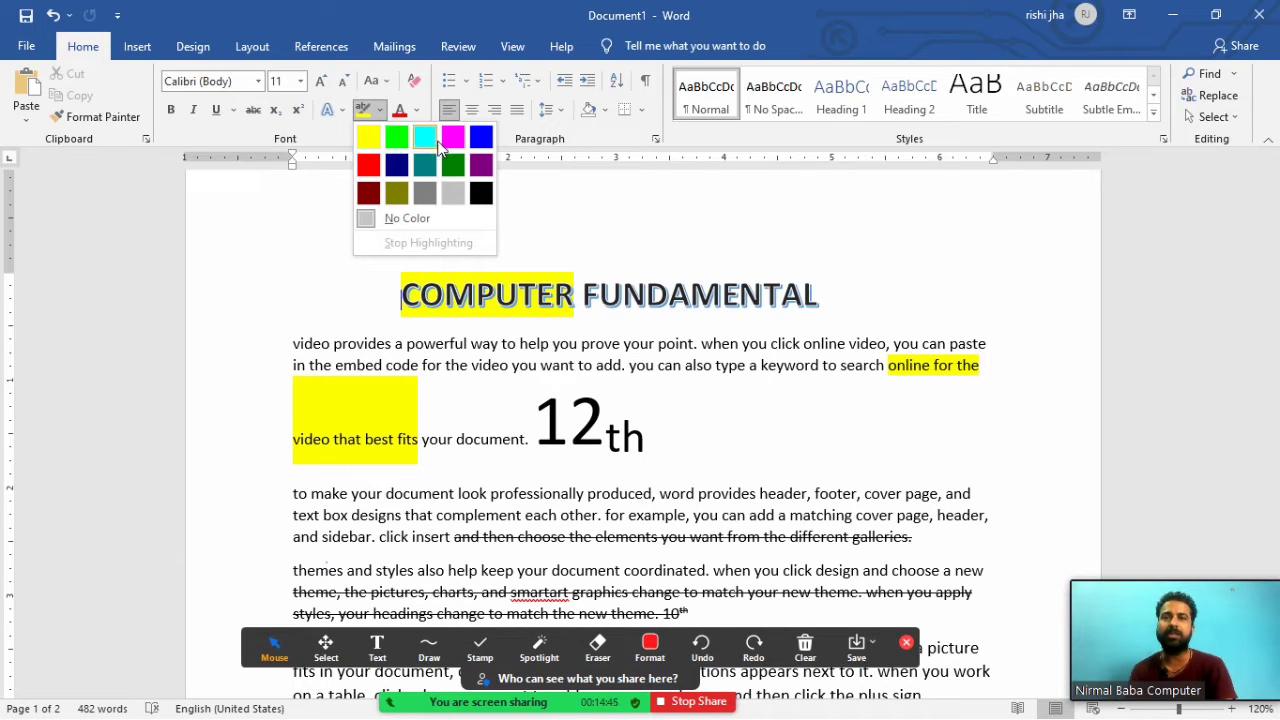
pyautogui.click(457, 166)
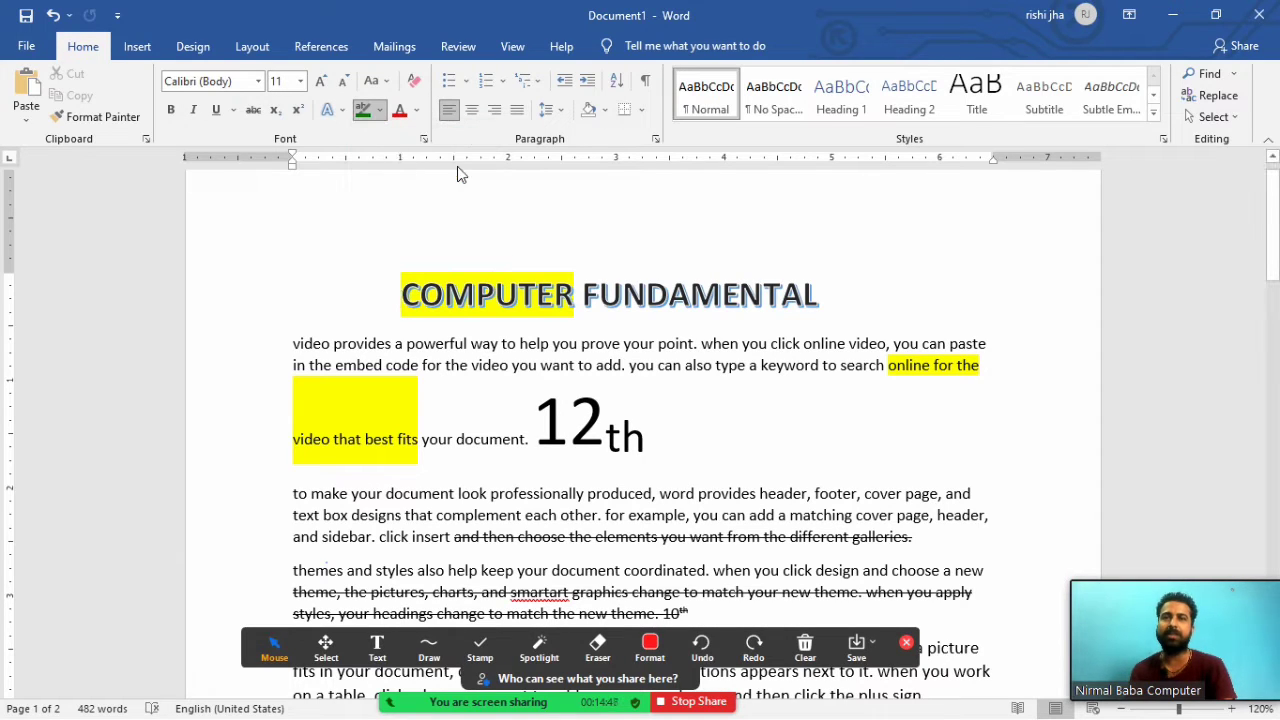
pyautogui.moveTo(574, 316)
pyautogui.mouseDown()
pyautogui.moveTo(583, 290)
pyautogui.moveTo(823, 283)
pyautogui.mouseUp()
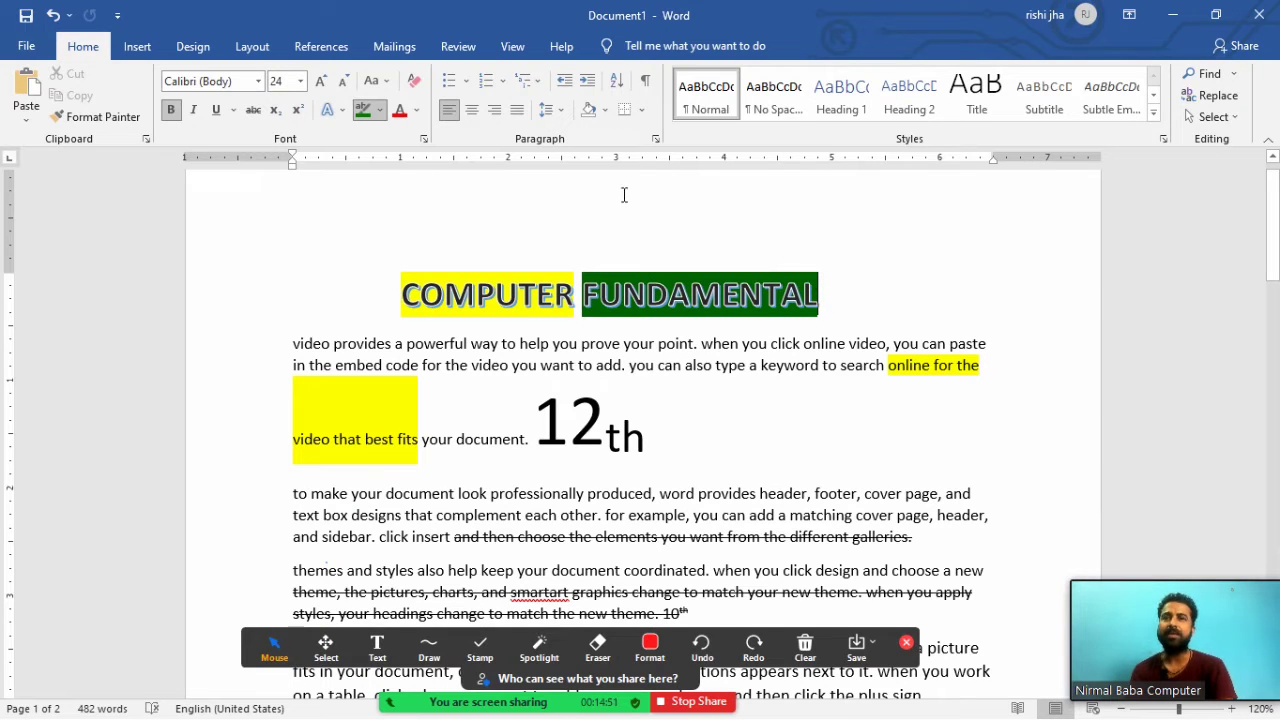
pyautogui.click(503, 370)
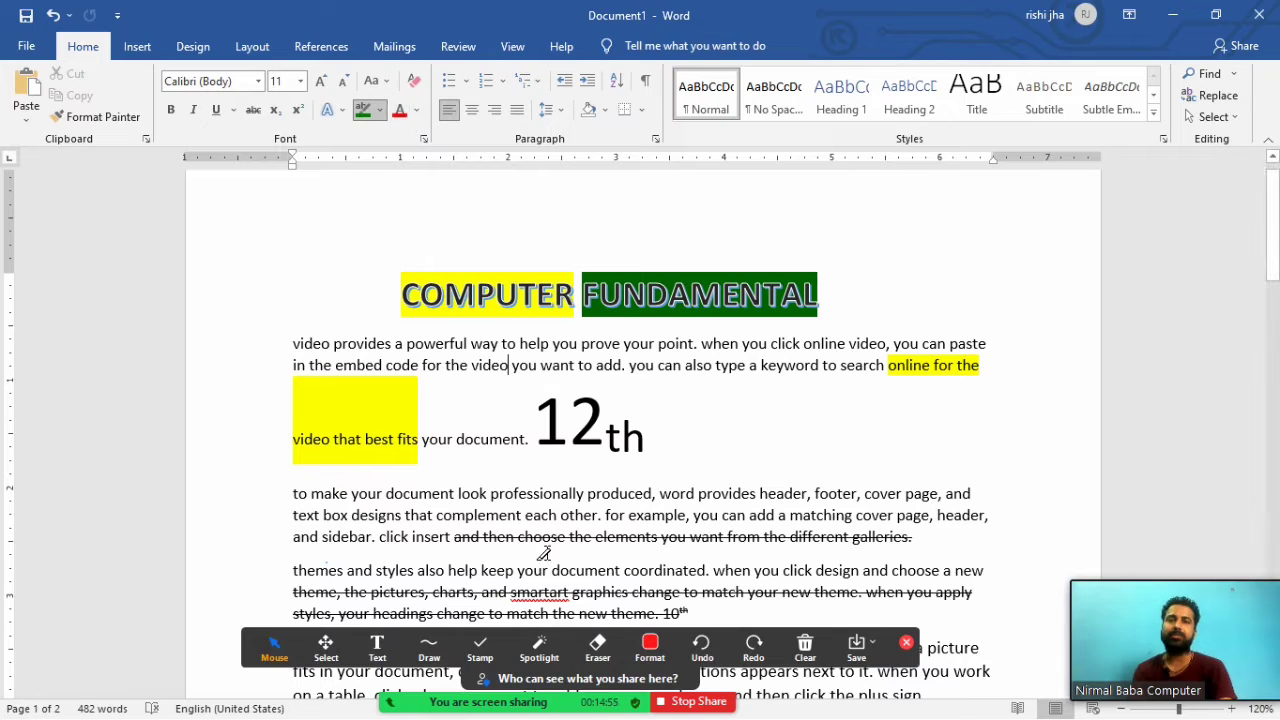
# Preview the standard purple font color on the second paragraph without applying it, and deselect the paragraph.
pyautogui.click(419, 114)
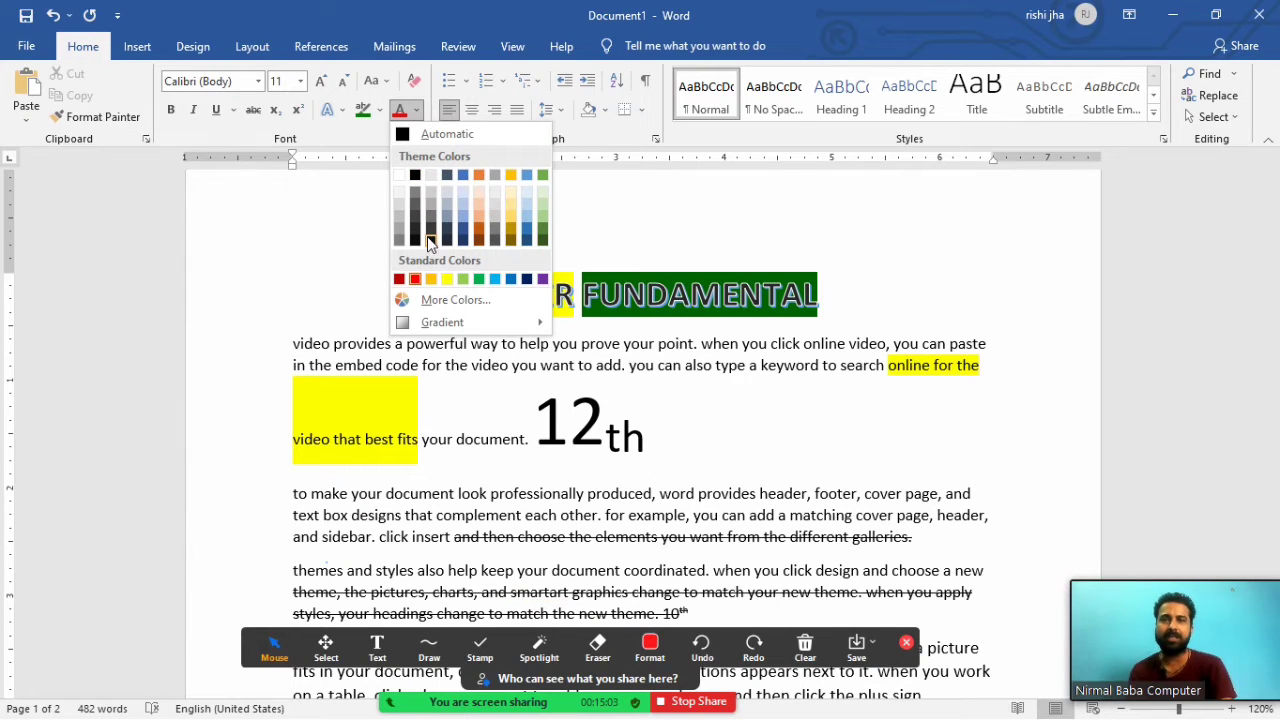
pyautogui.click(296, 496)
pyautogui.moveTo(296, 496); pyautogui.dragTo(936, 557)
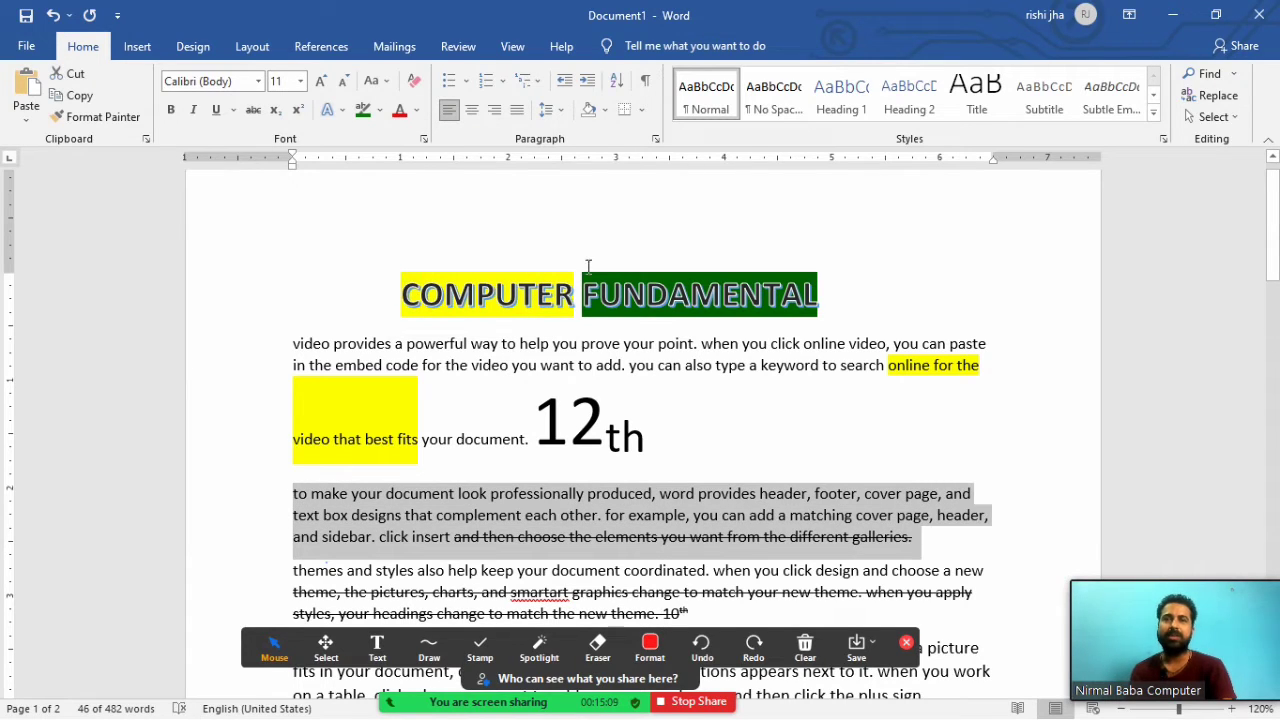
pyautogui.click(418, 112)
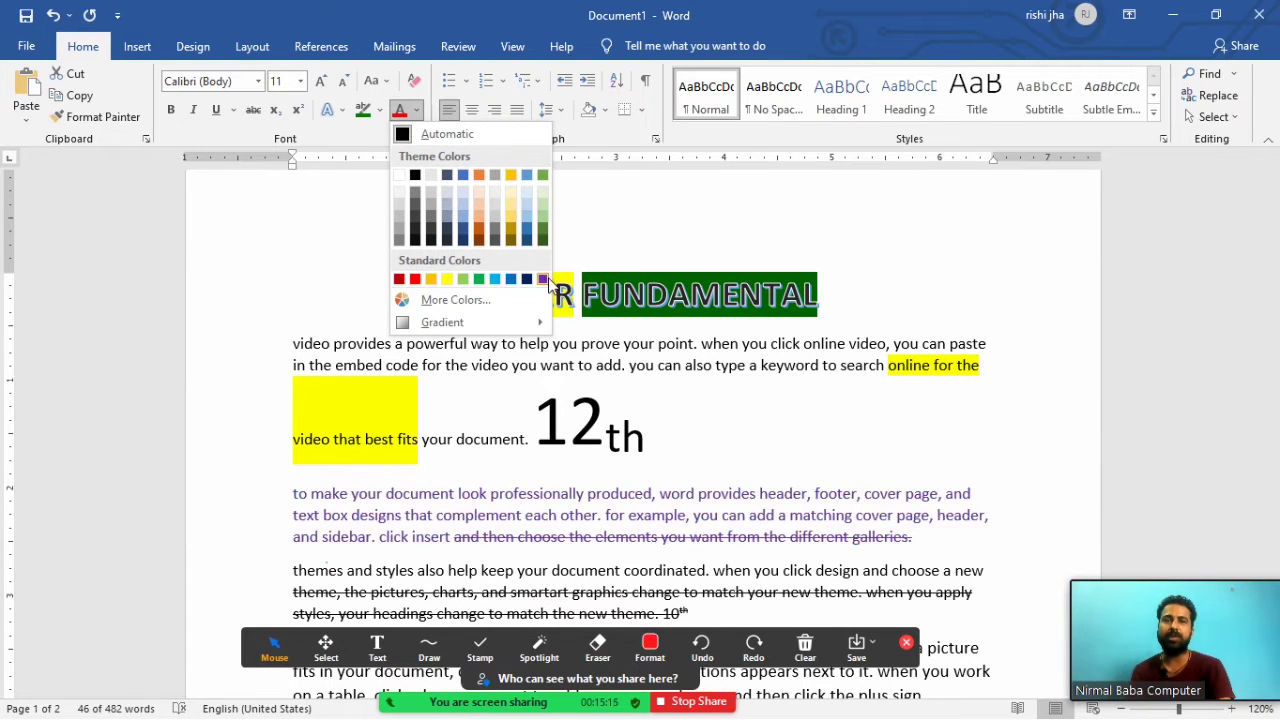
pyautogui.click(673, 414)
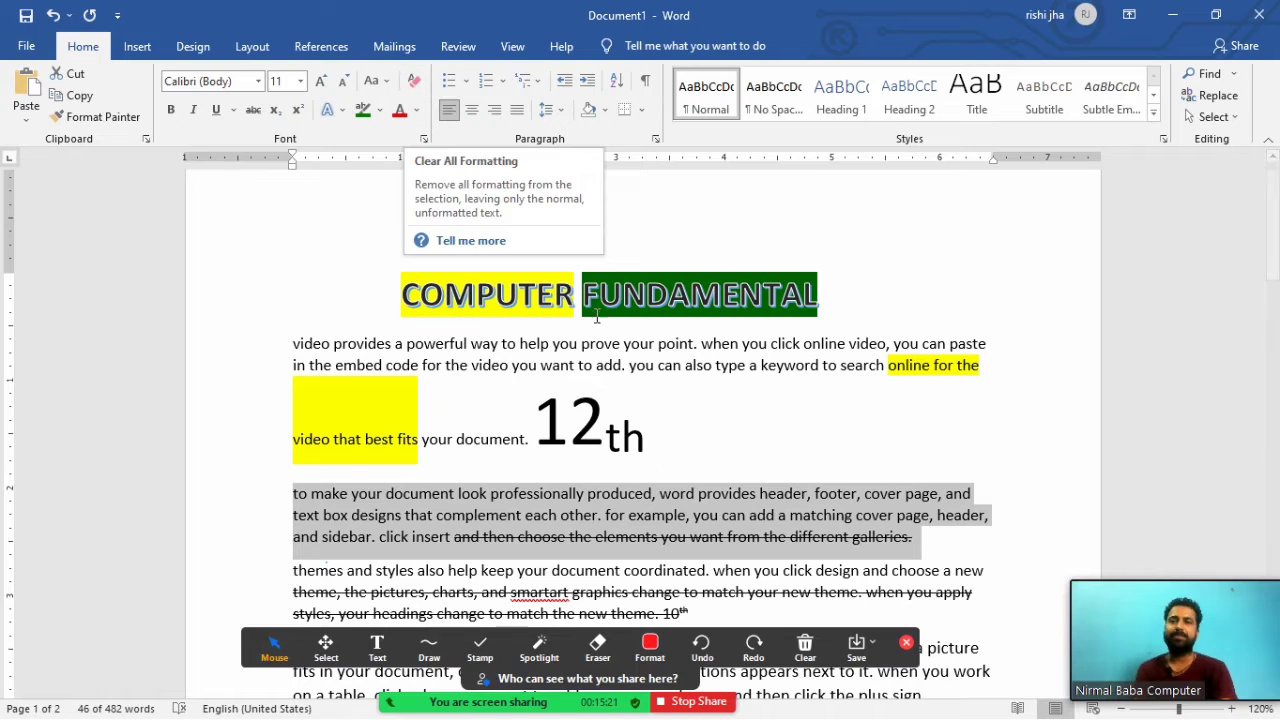
pyautogui.click(677, 415)
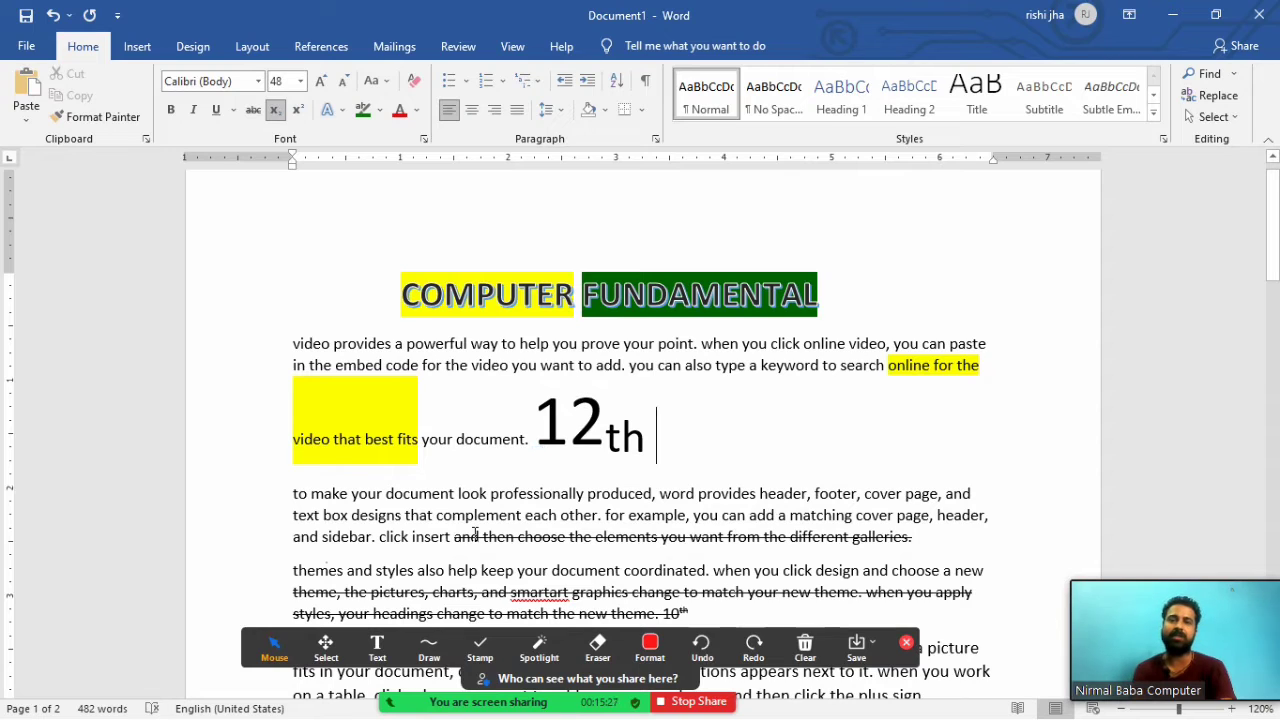
# In the second paragraph, italicize "then choose the elements you want from" and make "document look" through "matching" bold.
pyautogui.moveTo(482, 537); pyautogui.dragTo(759, 530)
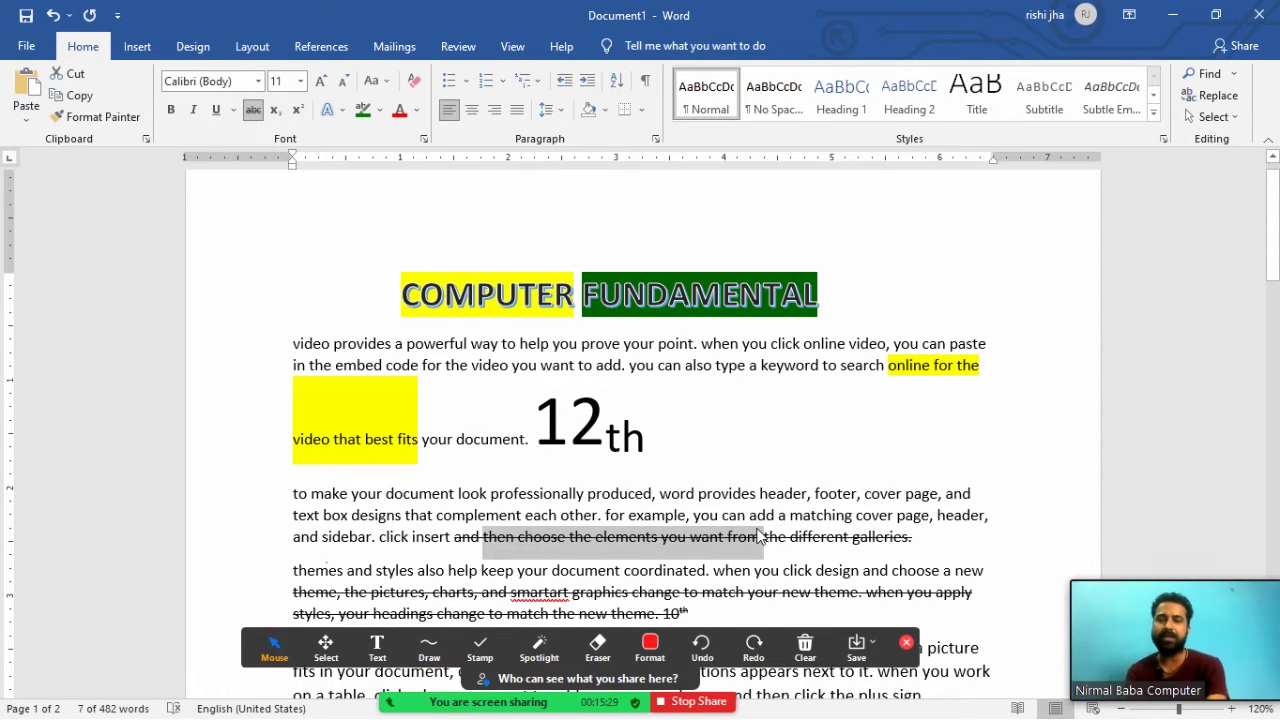
pyautogui.hotkey('ctrl', 'i')
pyautogui.moveTo(409, 491); pyautogui.dragTo(840, 522)
pyautogui.hotkey('ctrl', 'b')
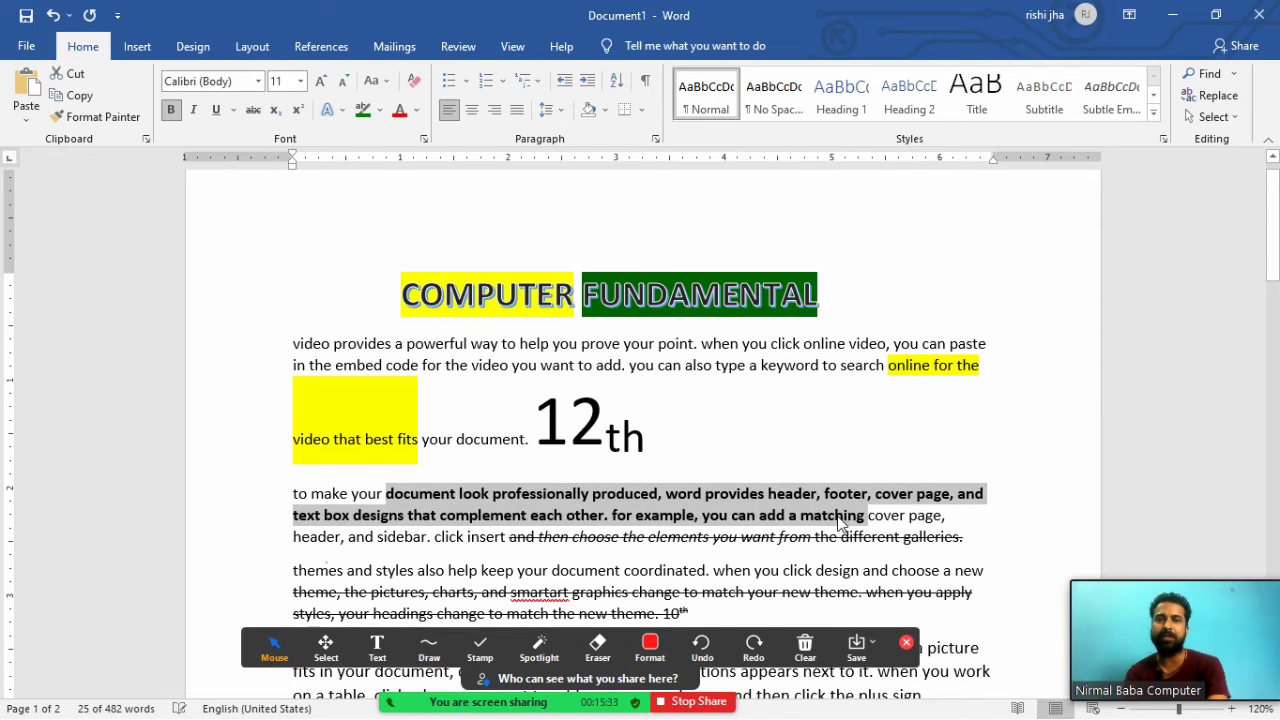
# Clear all formatting from the bold text in the second paragraph and from "12th" at the end of the first.
pyautogui.click(418, 83)
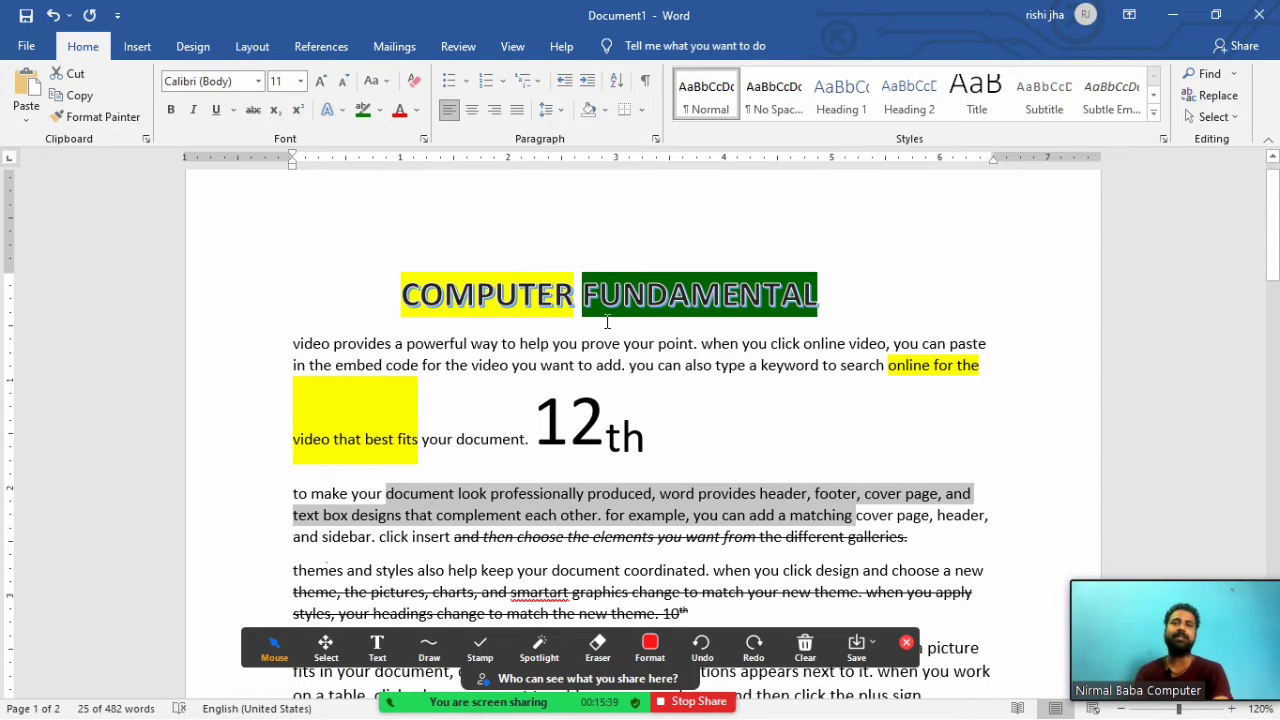
pyautogui.moveTo(658, 446); pyautogui.dragTo(536, 442)
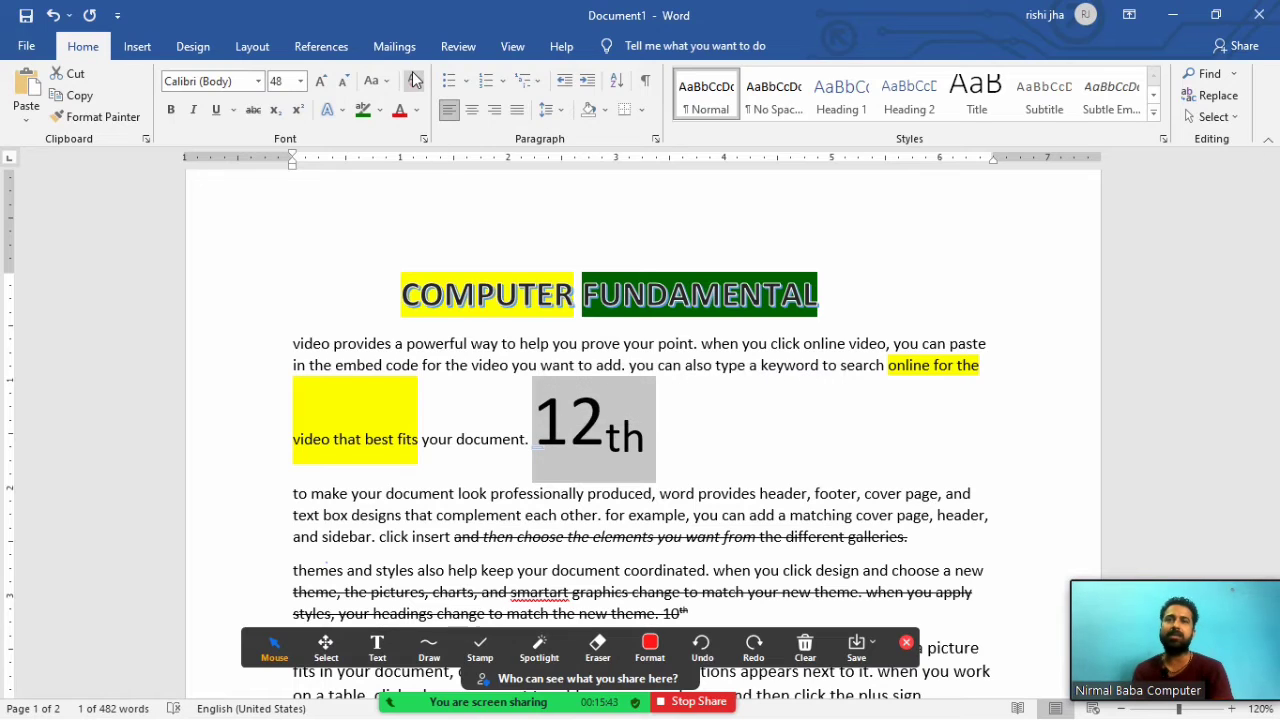
pyautogui.click(415, 80)
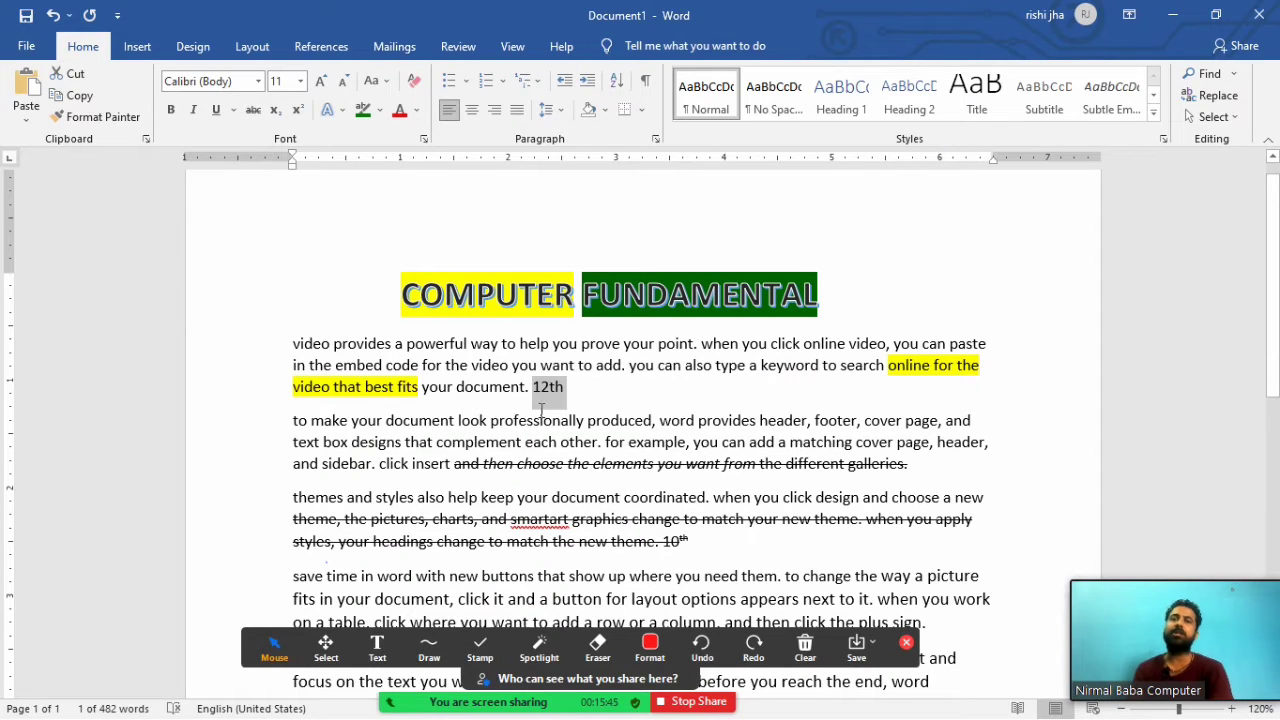
pyautogui.click(574, 411)
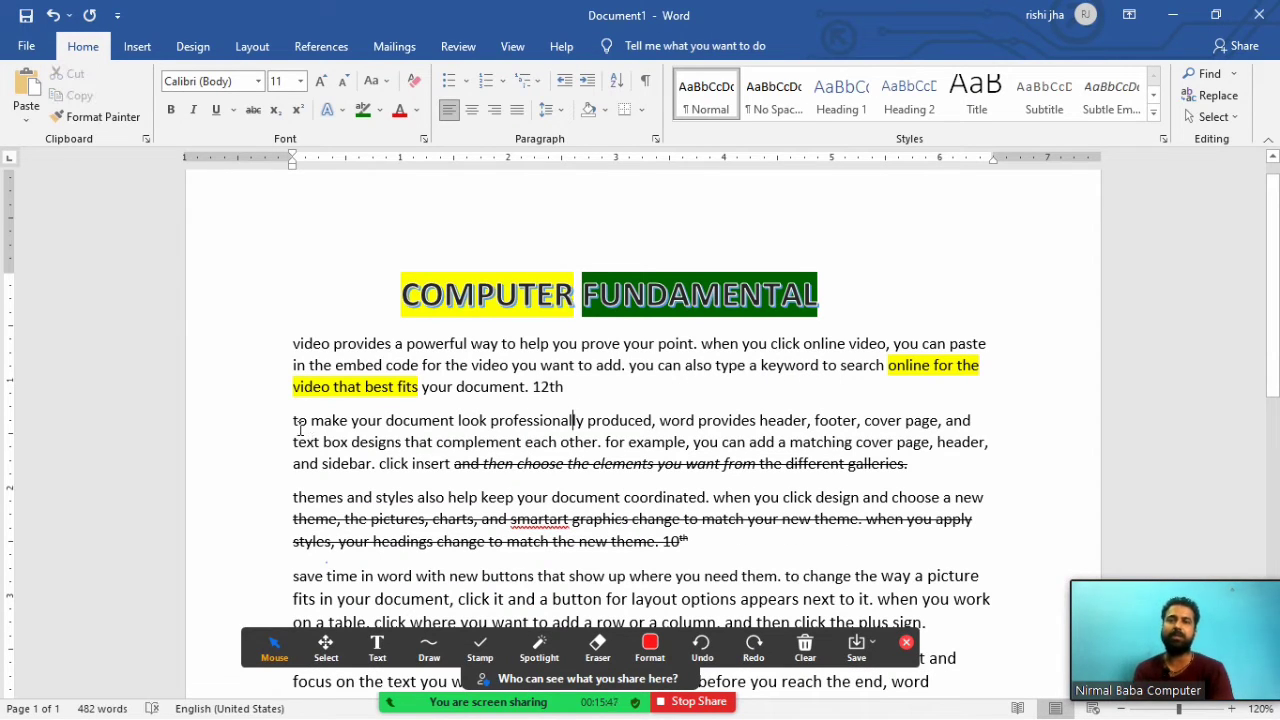
# Clear all formatting from the start of the second paragraph through "layout options appears" in the fourth, and deselect the text.
pyautogui.moveTo(293, 420); pyautogui.dragTo(787, 592)
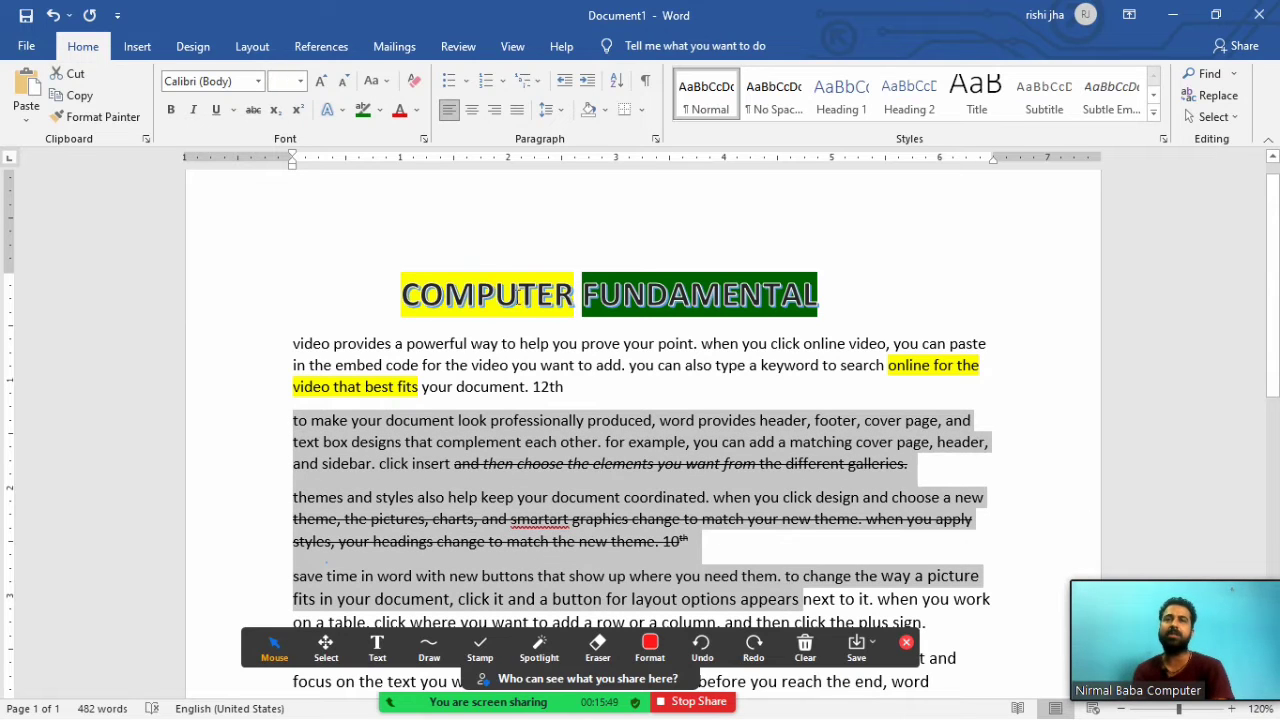
pyautogui.click(416, 82)
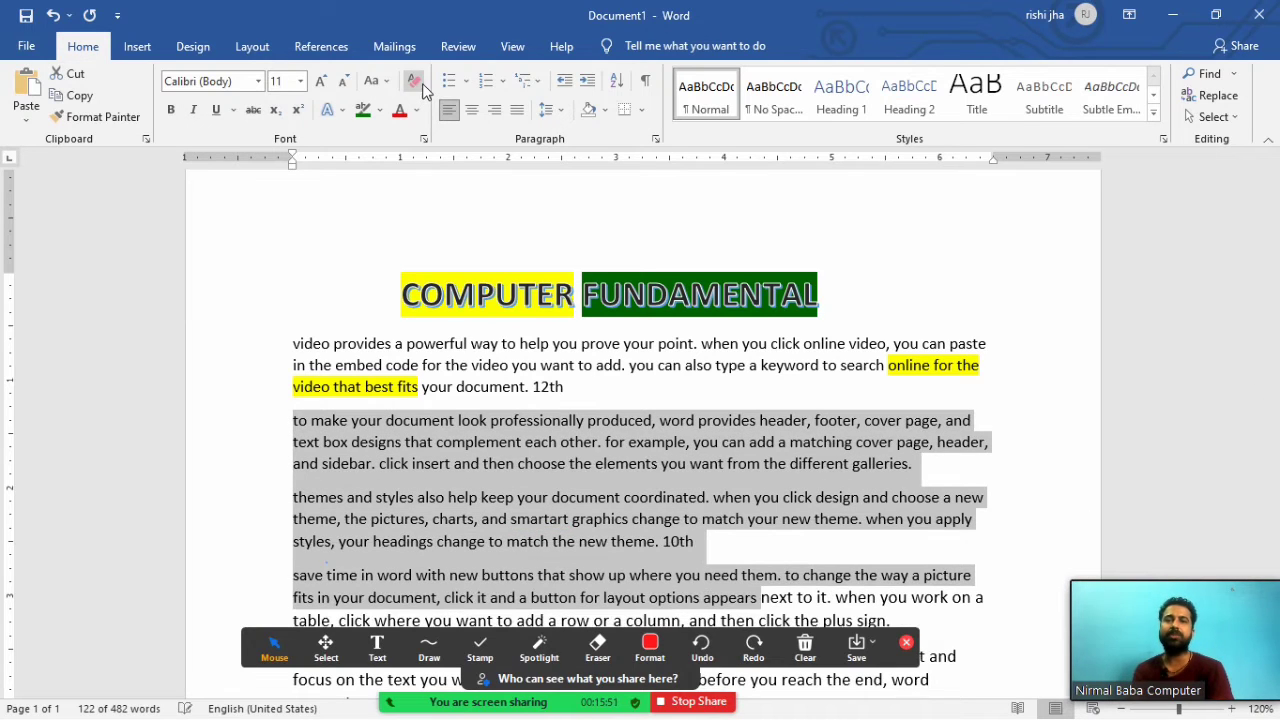
pyautogui.click(712, 443)
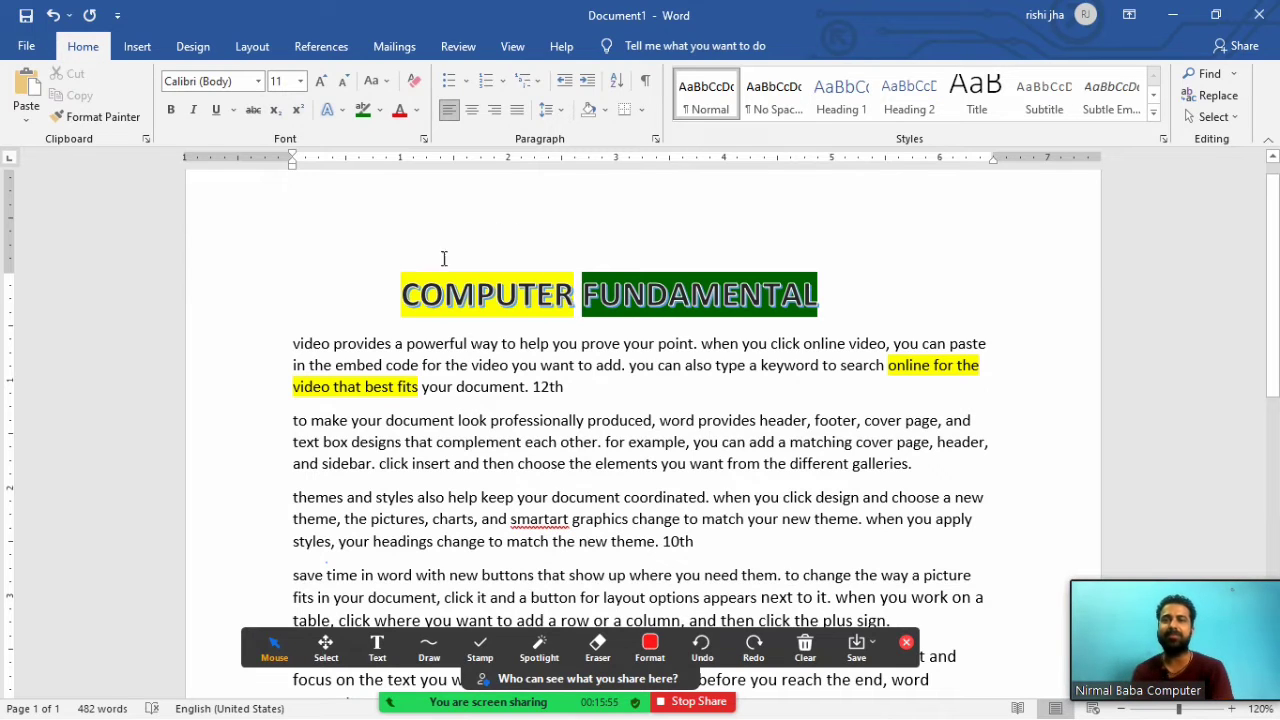
# Clear all formatting from the COMPUTER FUNDAMENTAL heading and the first paragraph, and deselect the text.
pyautogui.moveTo(354, 280); pyautogui.dragTo(804, 401)
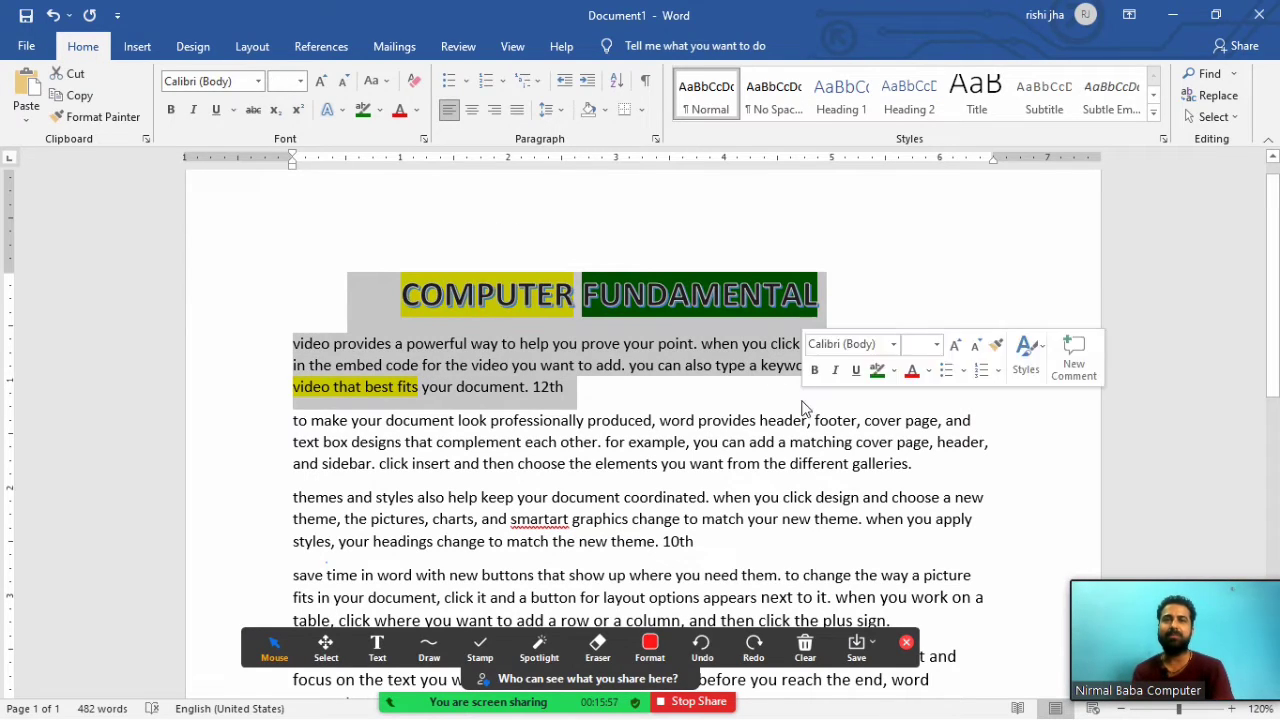
pyautogui.click(416, 80)
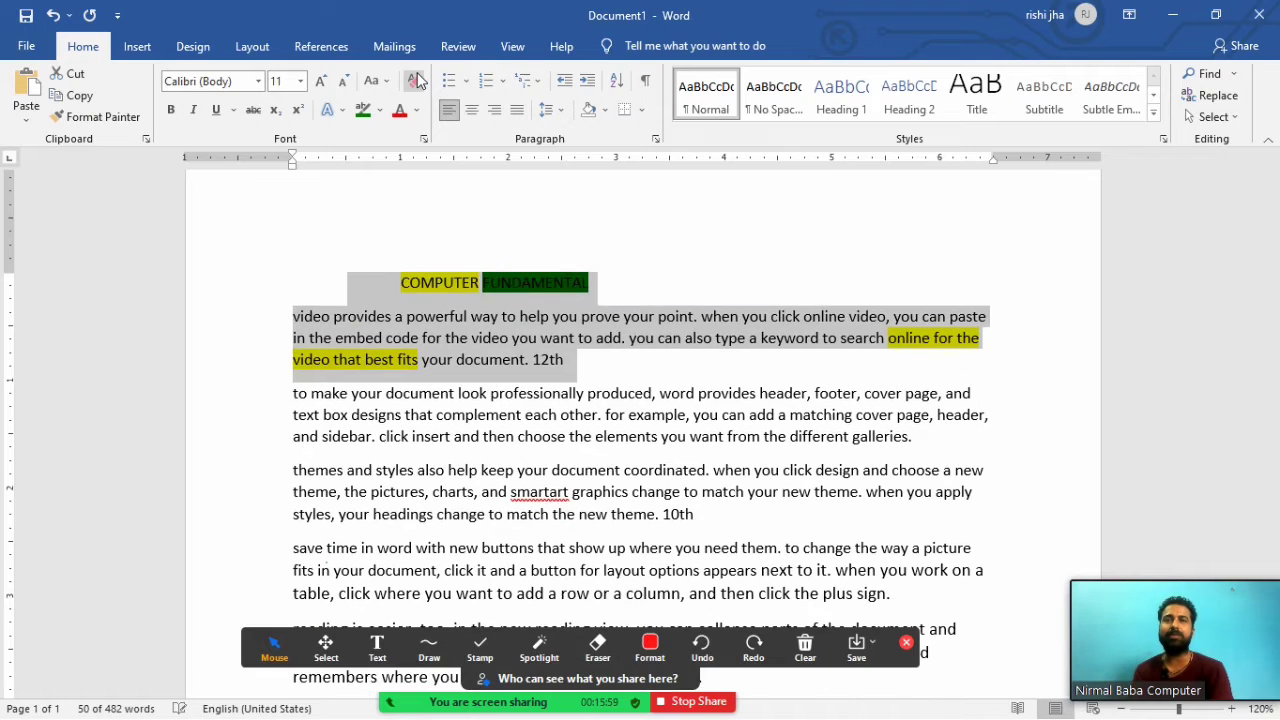
pyautogui.click(662, 287)
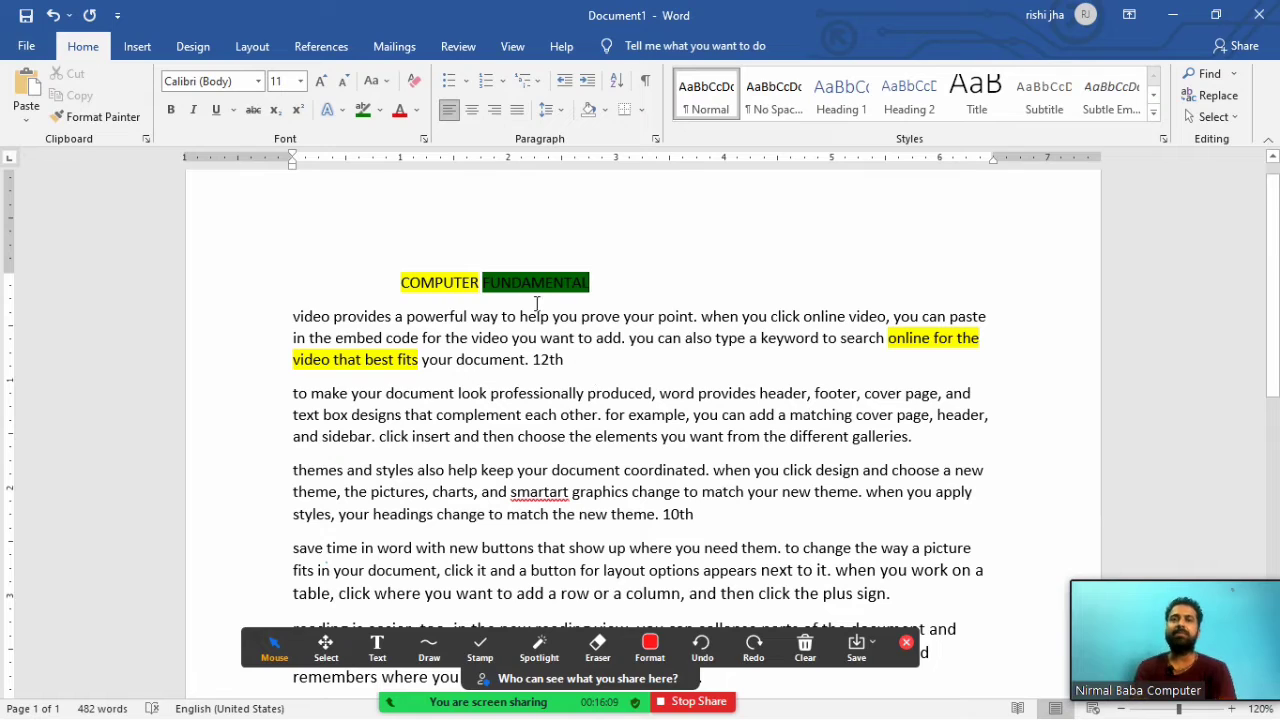
# Look through the available bullet styles in the bullet library without applying one.
pyautogui.click(466, 88)
pyautogui.click(466, 88)
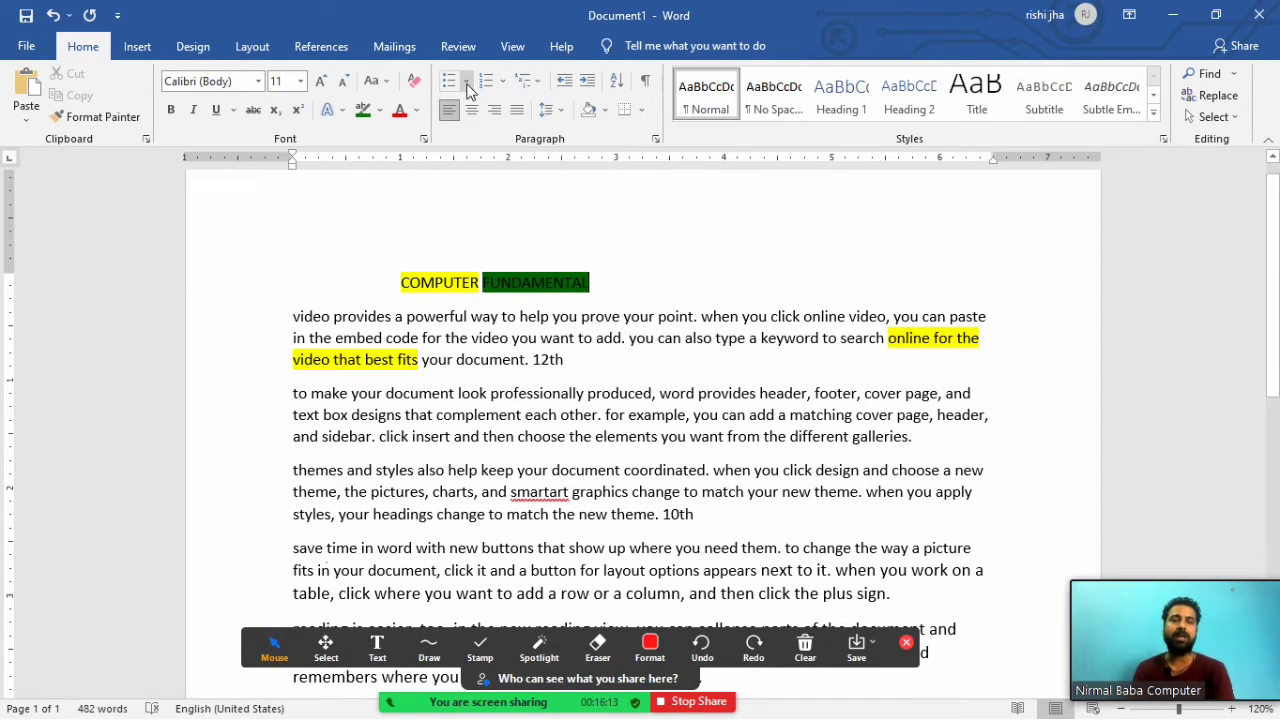
pyautogui.click(467, 88)
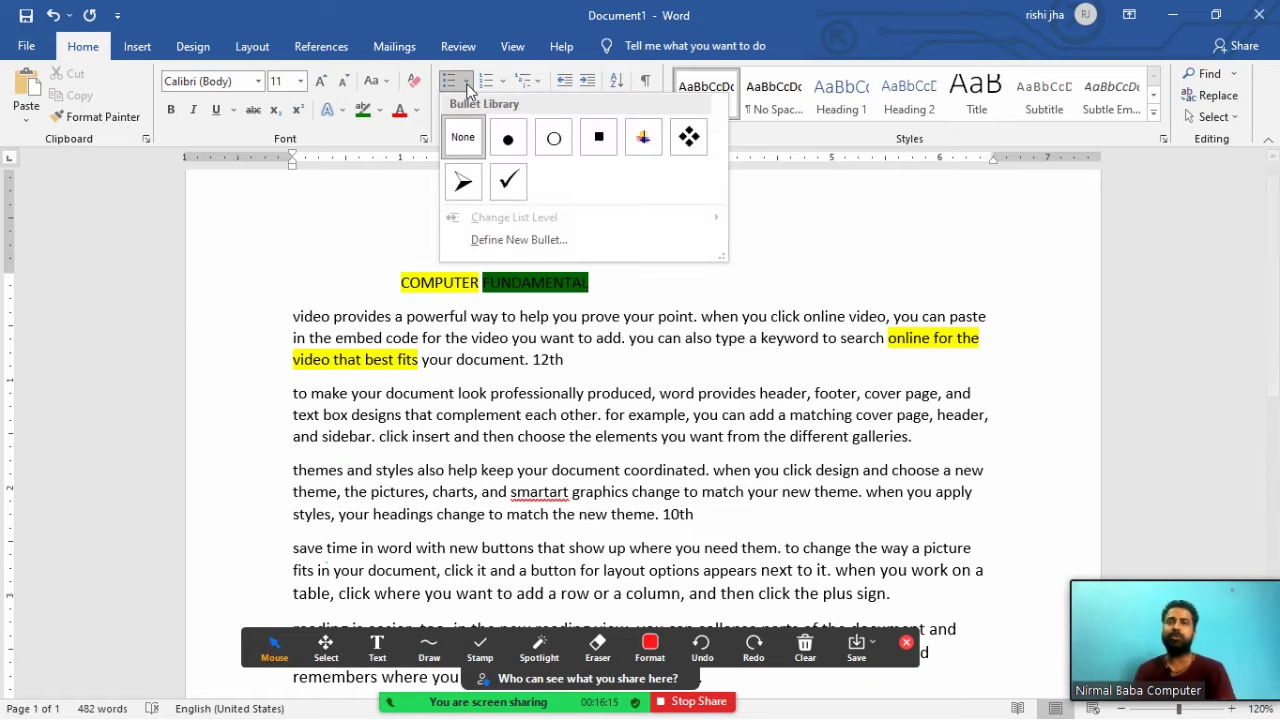
pyautogui.click(467, 88)
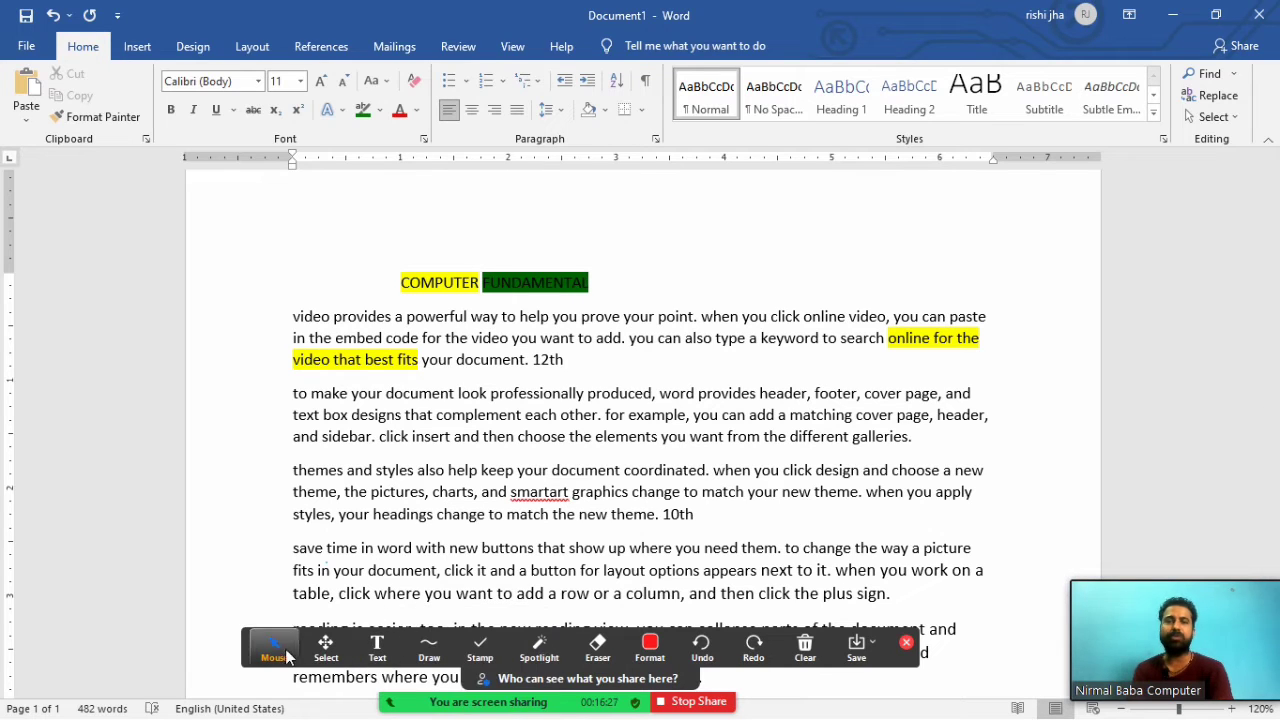
# Close and reopen the screen-share annotation toolbar, move it above the document heading, and switch it to mouse mode.
pyautogui.moveTo(455, 706)
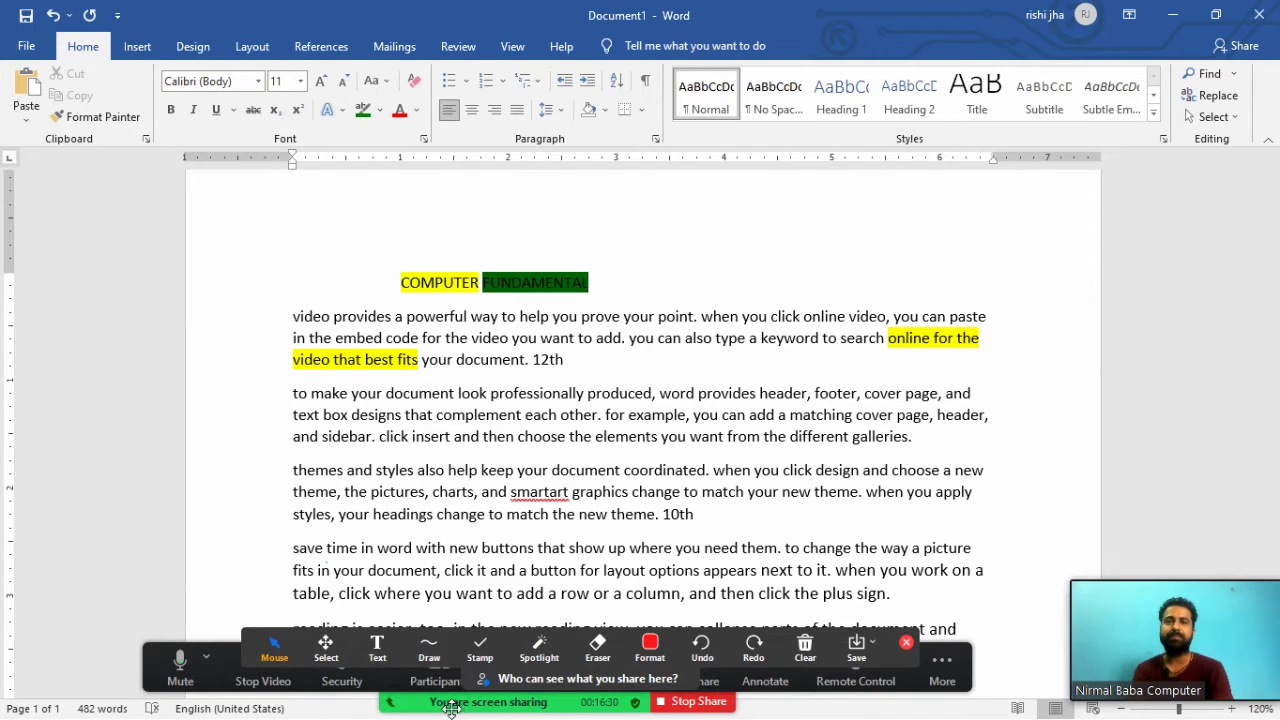
pyautogui.click(905, 642)
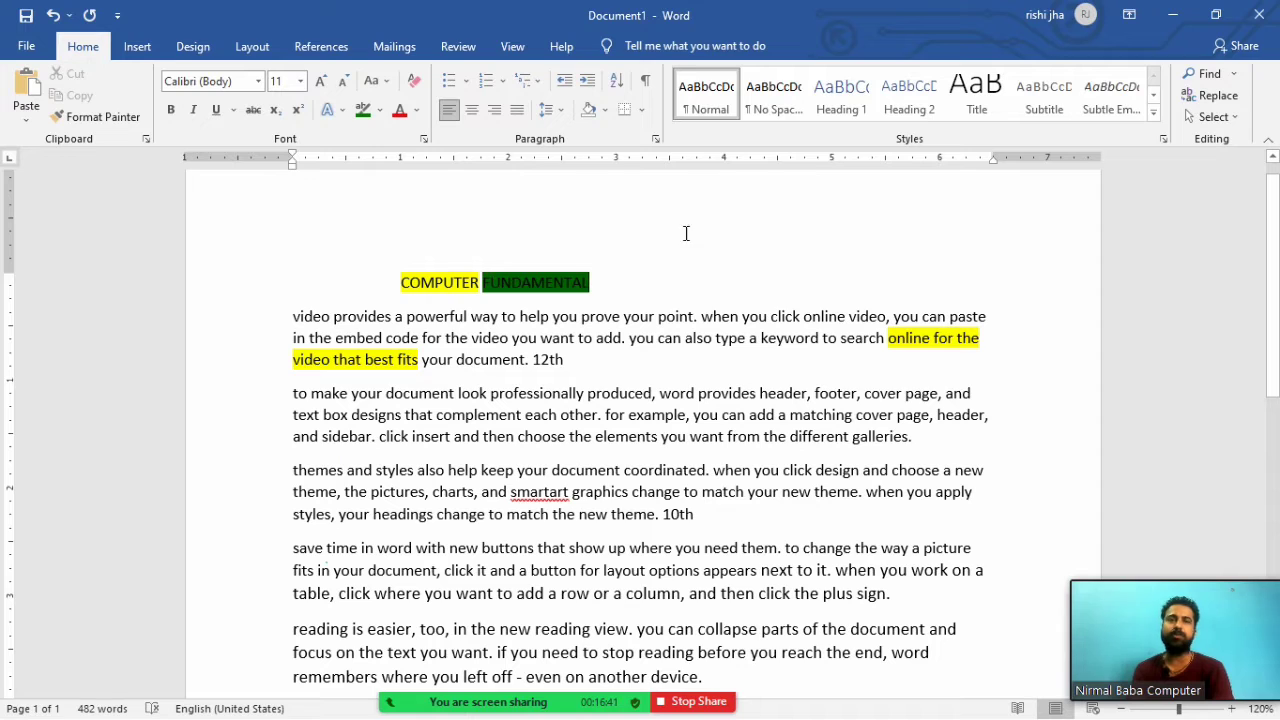
pyautogui.moveTo(662, 640)
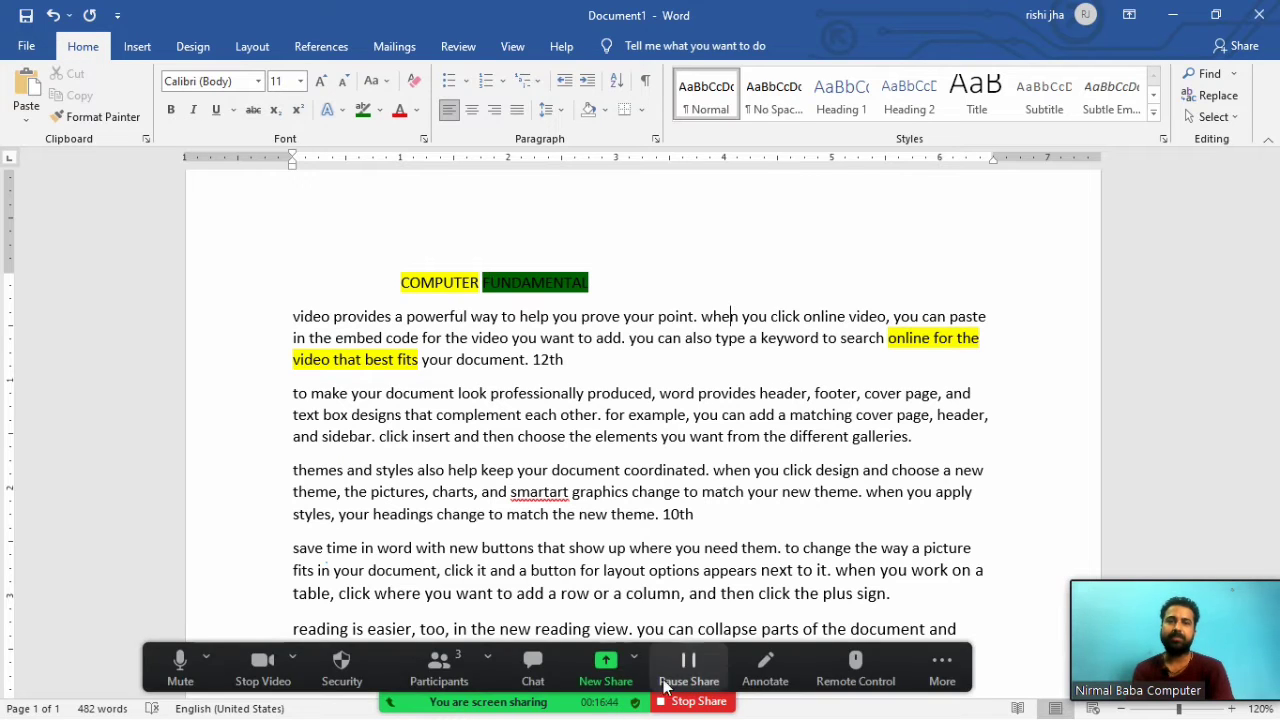
pyautogui.click(778, 683)
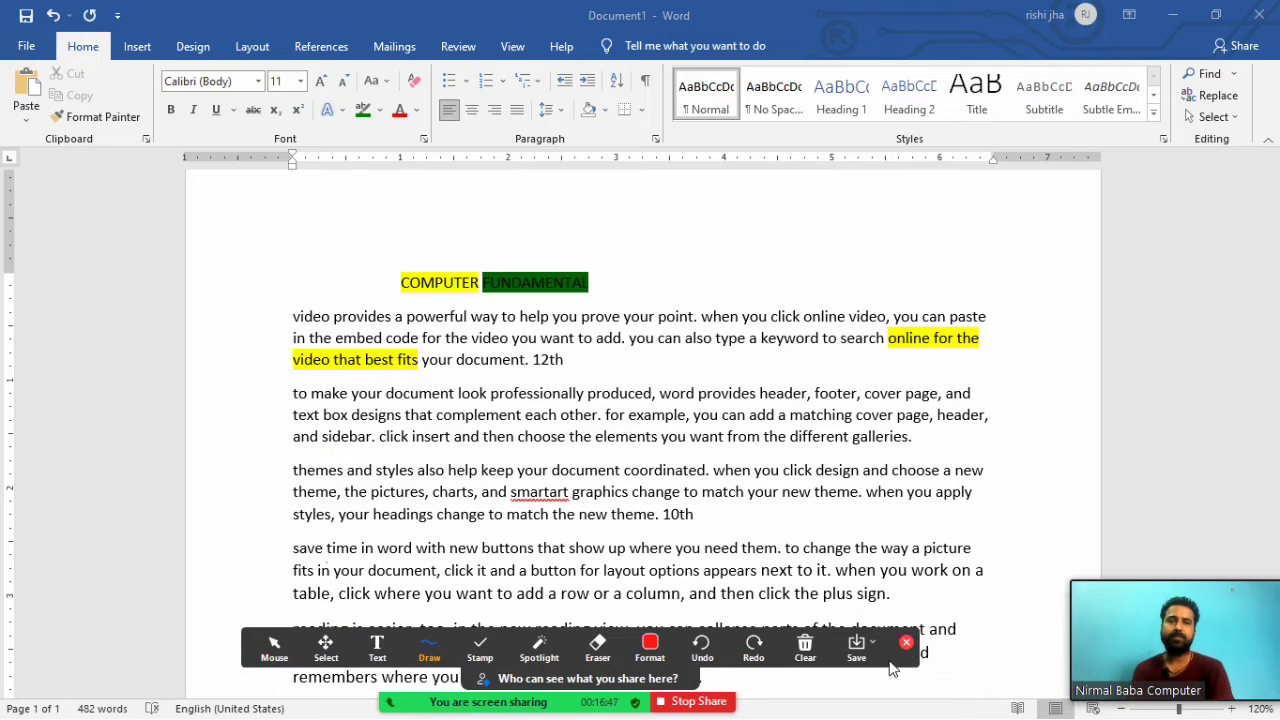
pyautogui.moveTo(900, 668)
pyautogui.mouseDown()
pyautogui.moveTo(872, 428)
pyautogui.moveTo(958, 182)
pyautogui.moveTo(954, 222)
pyautogui.mouseUp()
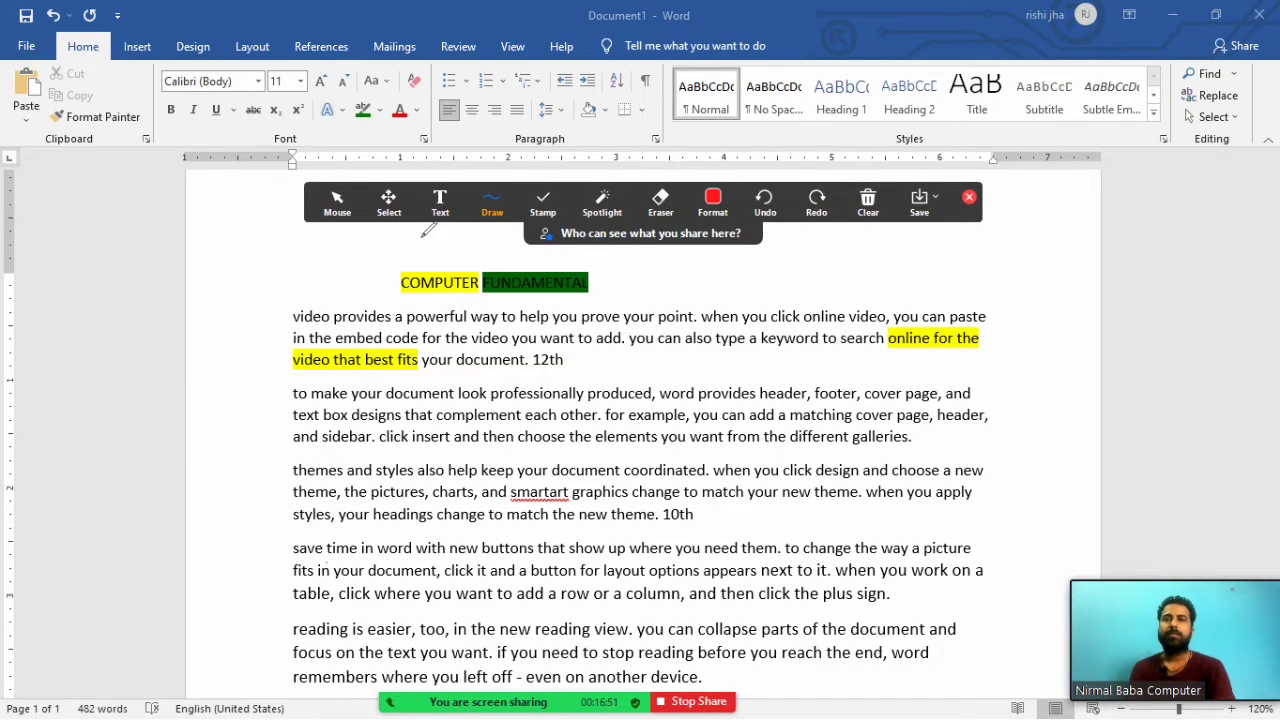
pyautogui.click(337, 201)
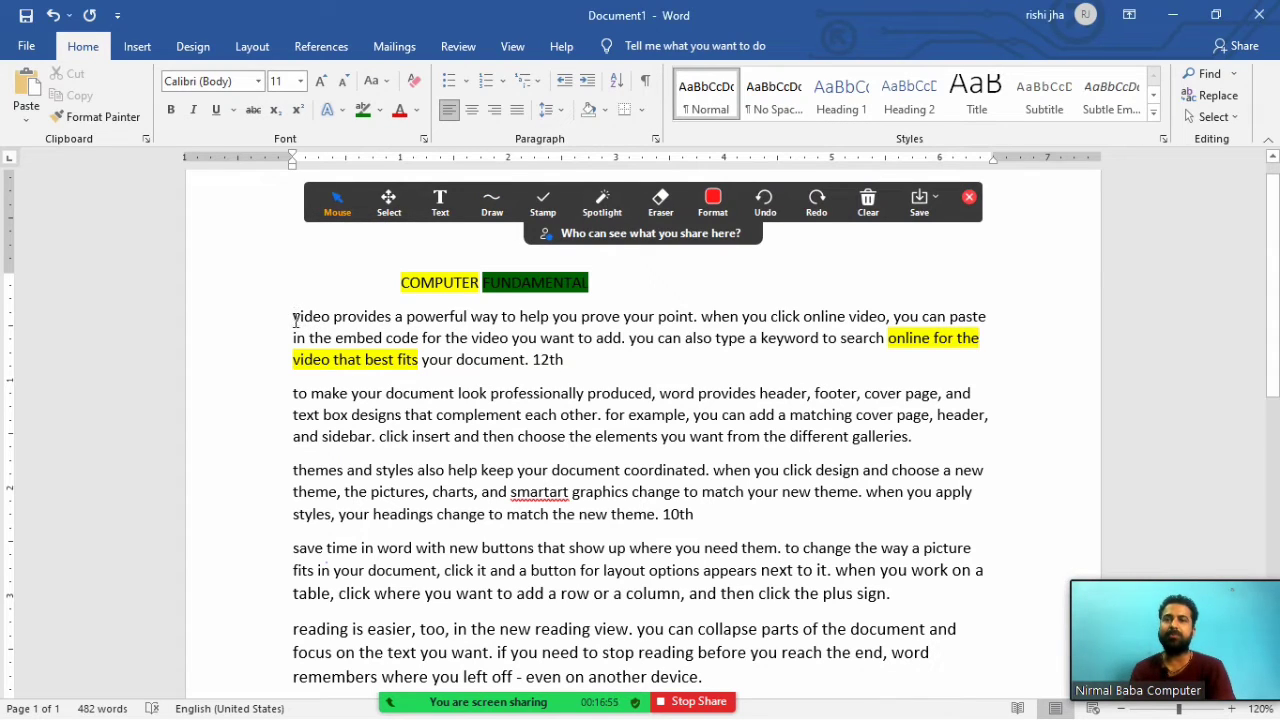
# Select the five body paragraphs and view the bullet library without applying a bullet style.
pyautogui.moveTo(292, 319); pyautogui.dragTo(519, 410)
pyautogui.moveTo(572, 529); pyautogui.dragTo(801, 674)
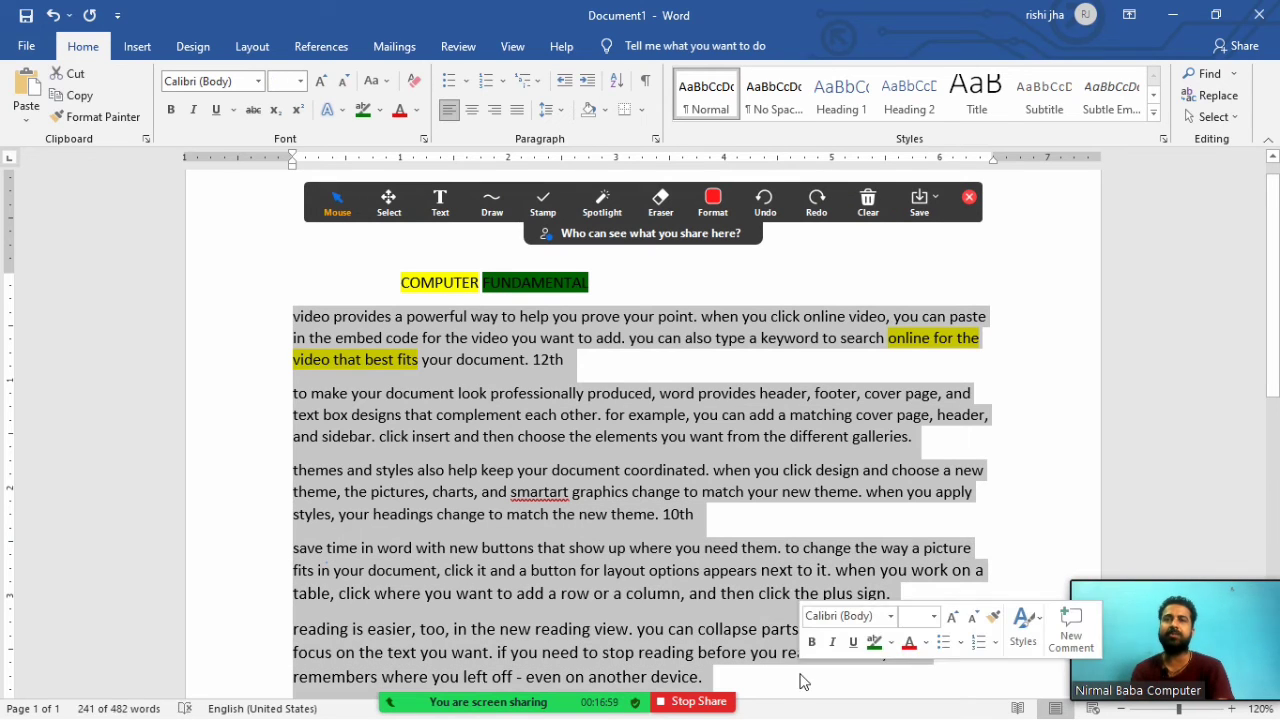
pyautogui.click(466, 81)
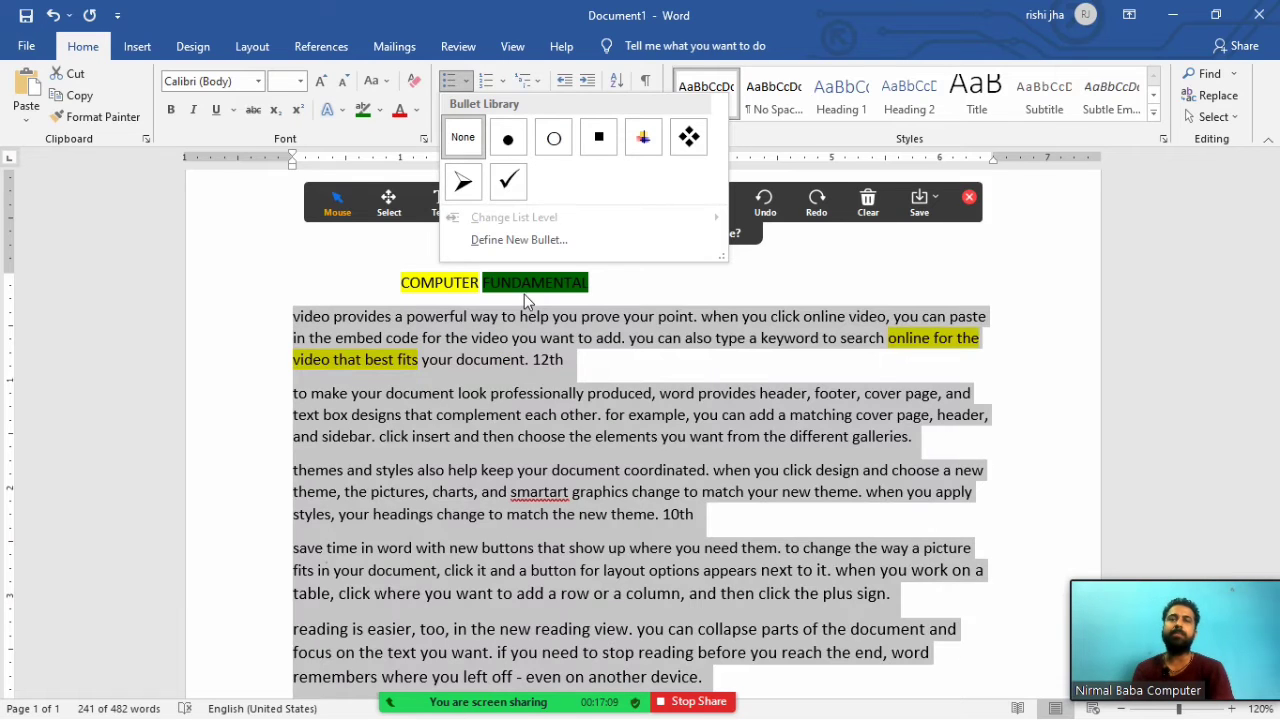
pyautogui.click(668, 388)
# Add a new line "Breakfast" below the first paragraph, followed by an empty line.
pyautogui.click(660, 372)
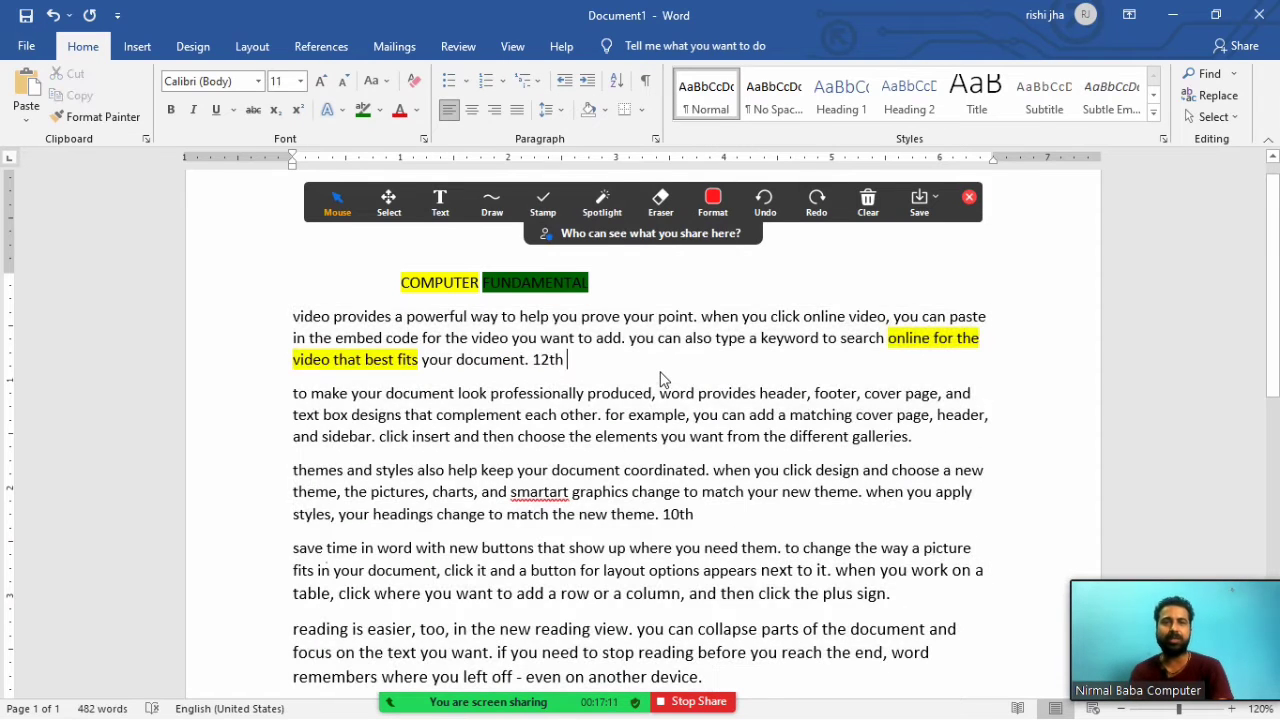
pyautogui.press('Return')
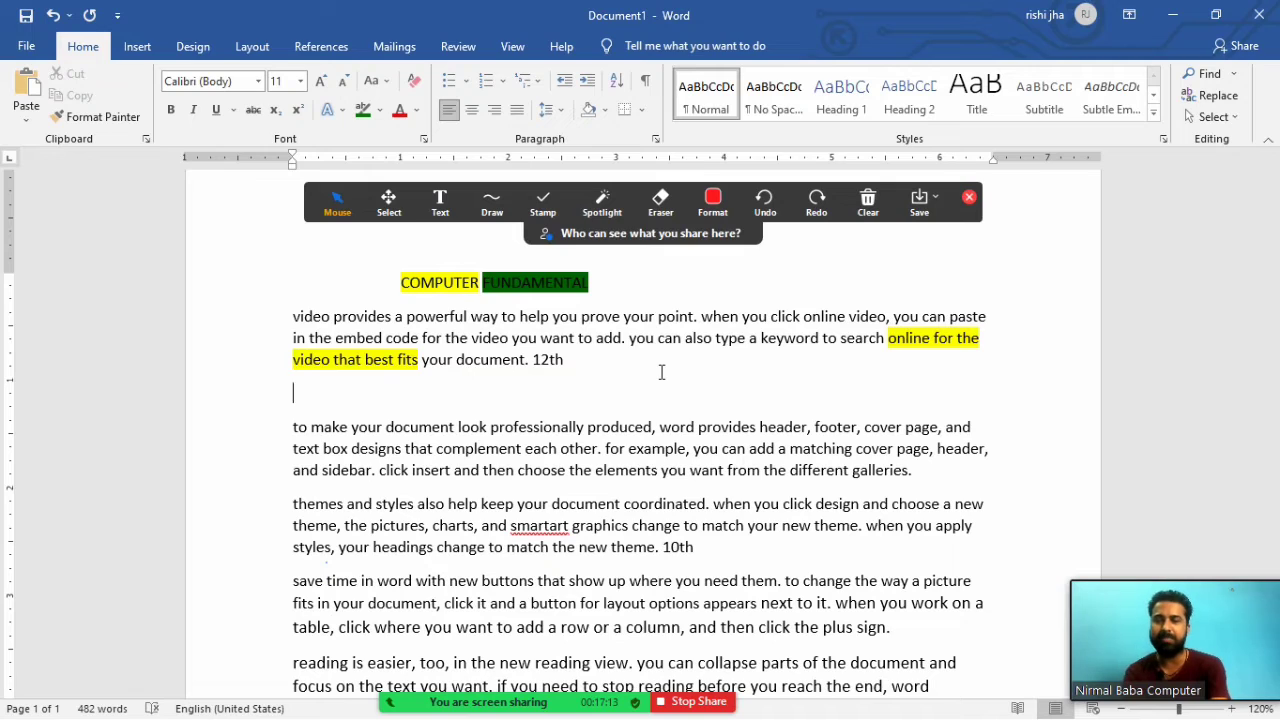
pyautogui.write('Break')
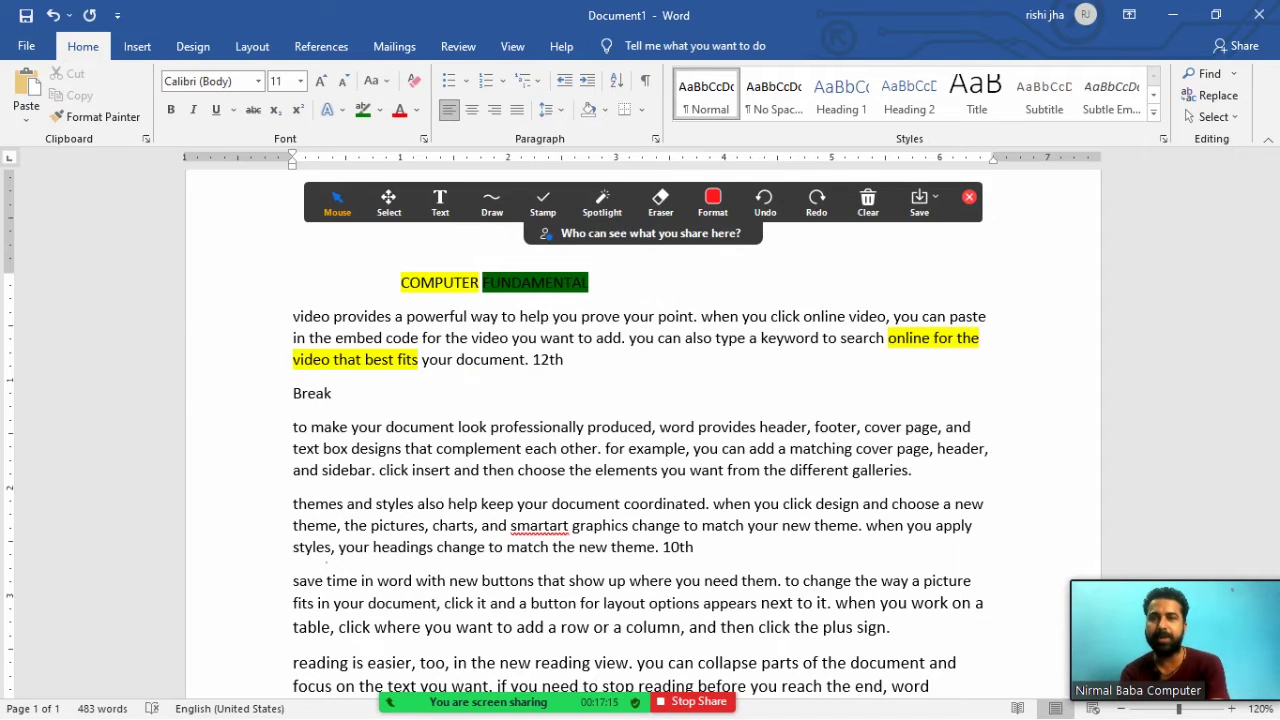
pyautogui.write('fast')
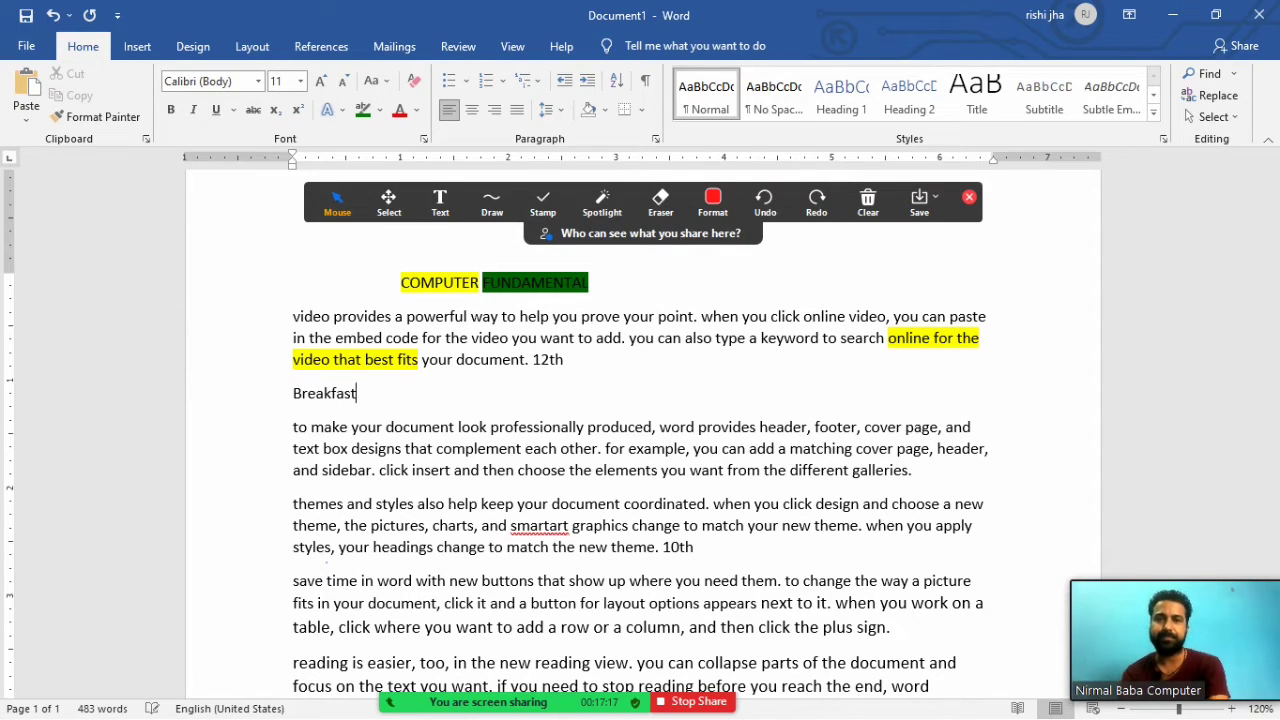
pyautogui.press('Return')
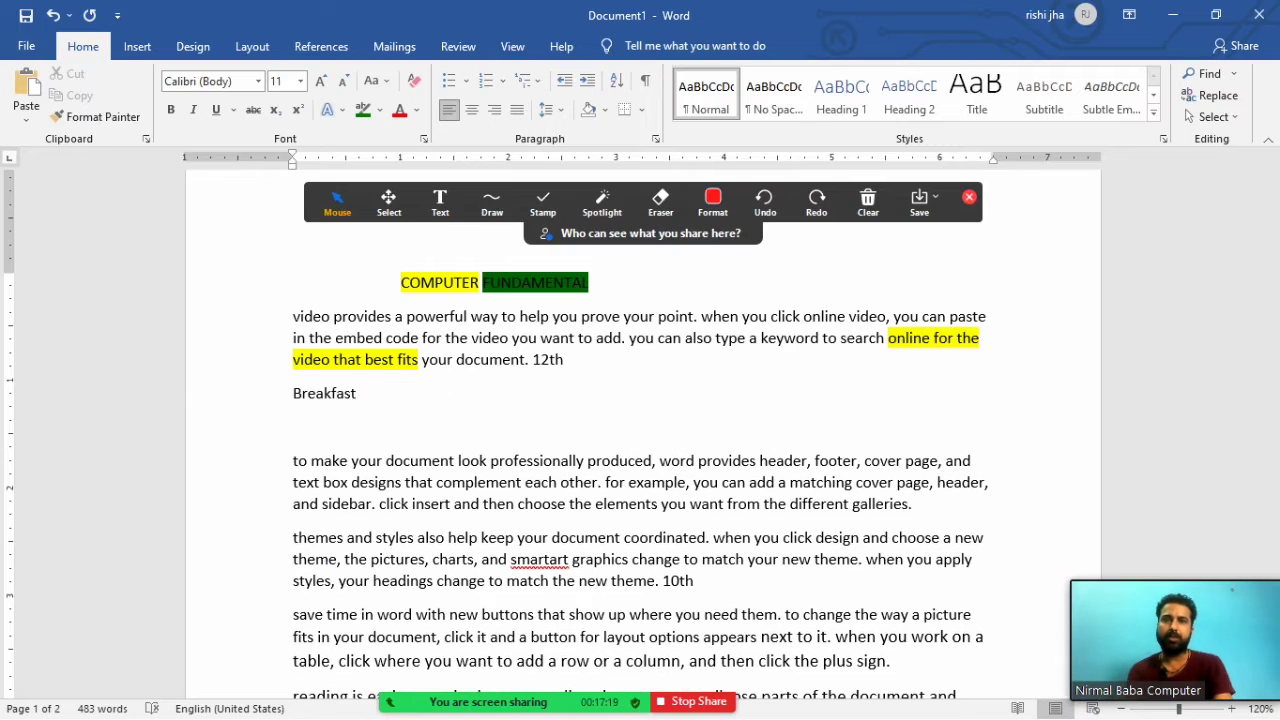
# Create a round-bulleted list under "Breakfast" with the items "Samosa" and "Dhdsjjd", and start a third bullet.
pyautogui.click(452, 81)
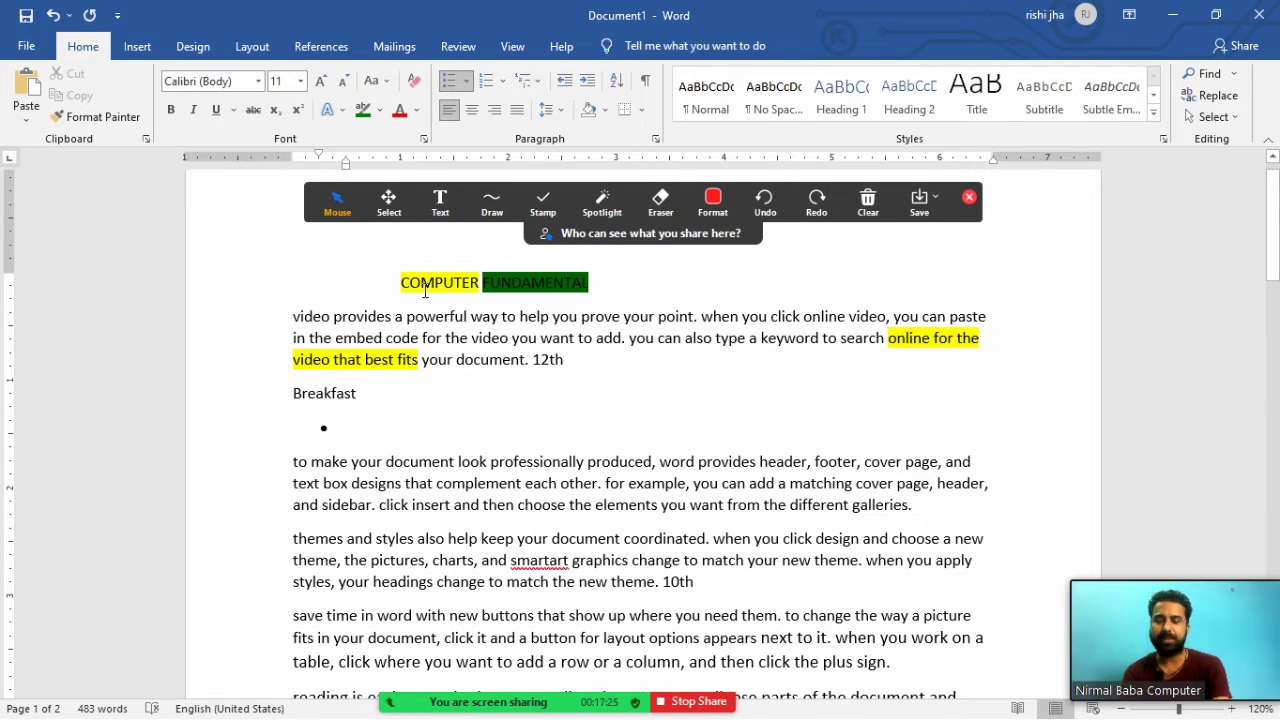
pyautogui.write('Samosa')
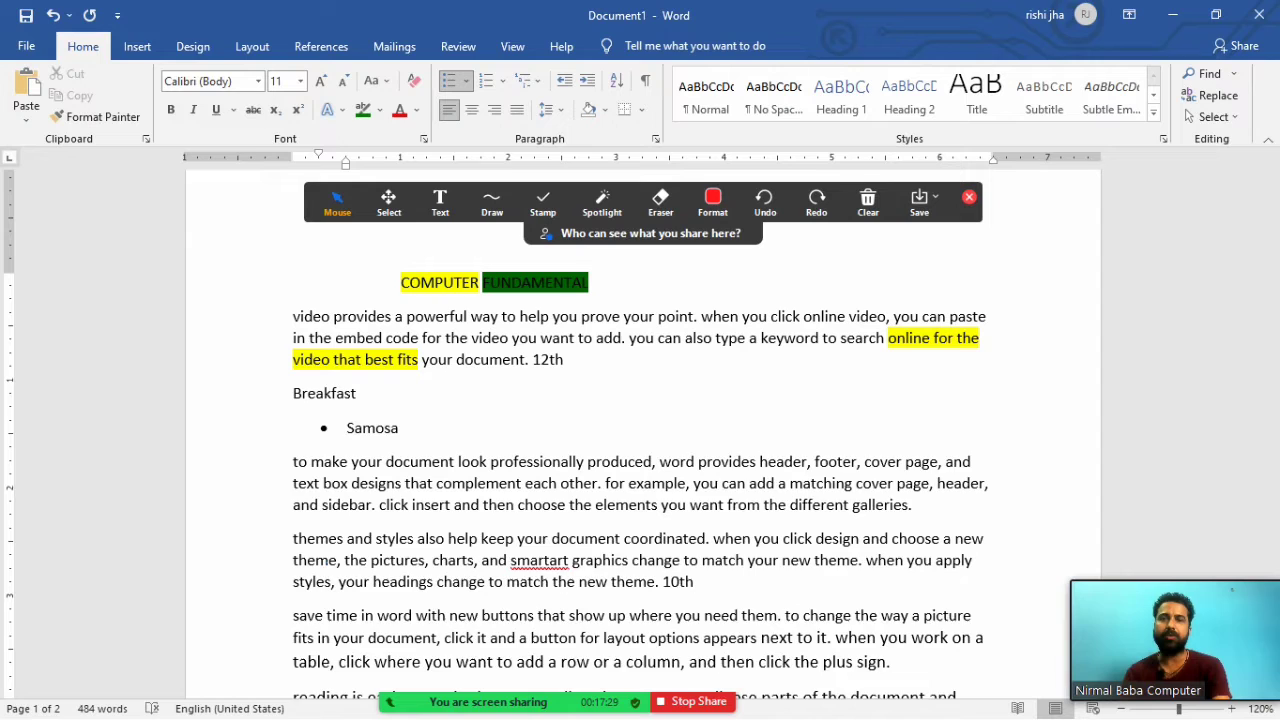
pyautogui.press('Return')
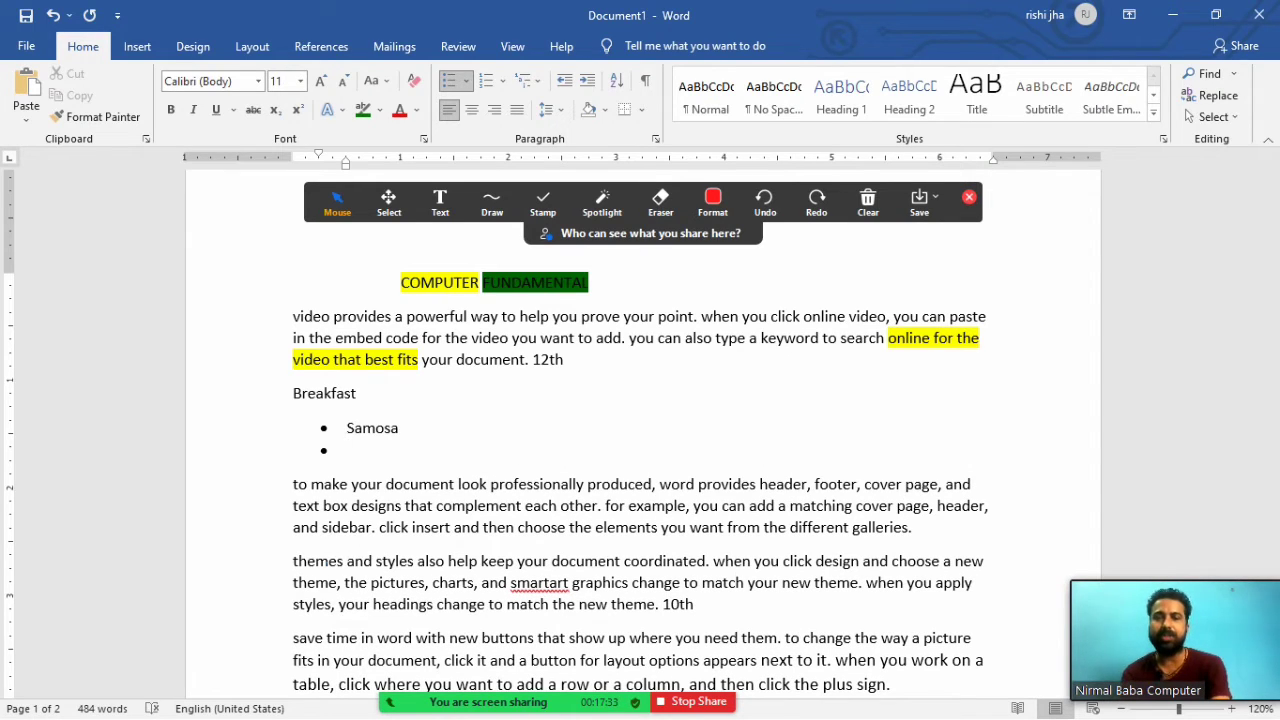
pyautogui.write('dhdsjjd')
pyautogui.press('Return')
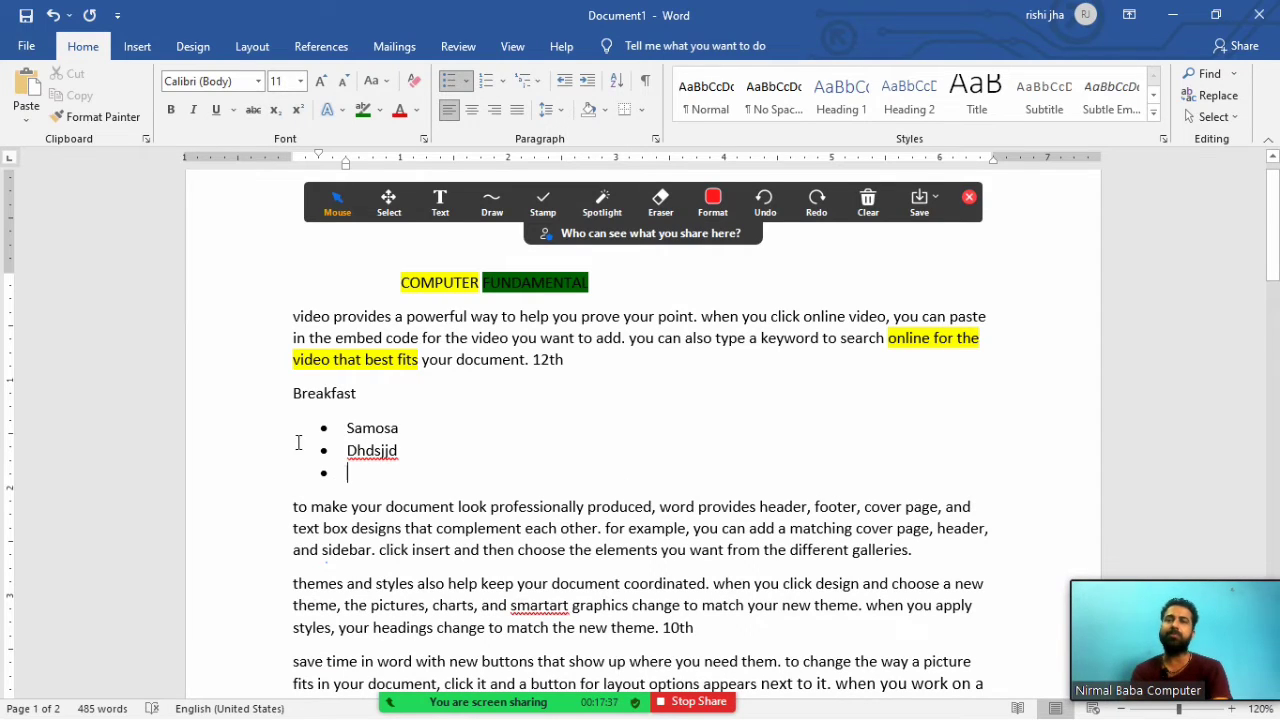
# Select the list's bullets and preview the bullet and numbering styles on them without applying any.
pyautogui.moveTo(323, 429); pyautogui.dragTo(365, 433)
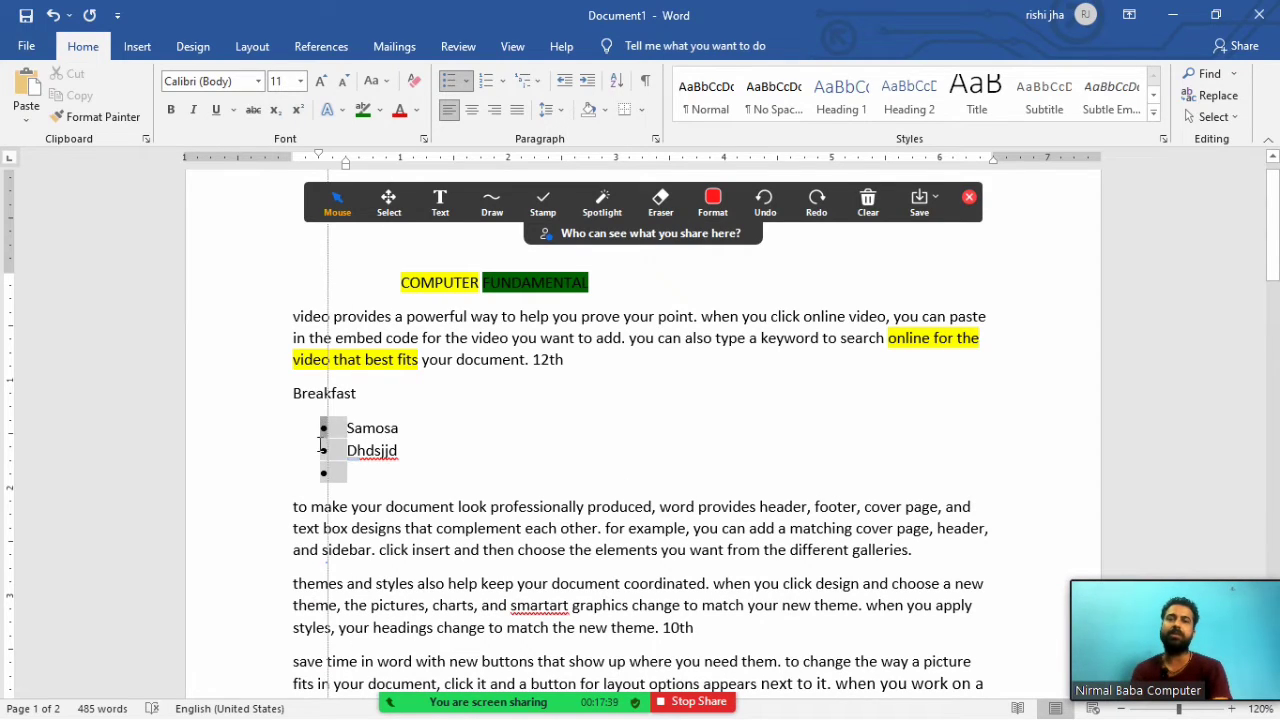
pyautogui.click(323, 430)
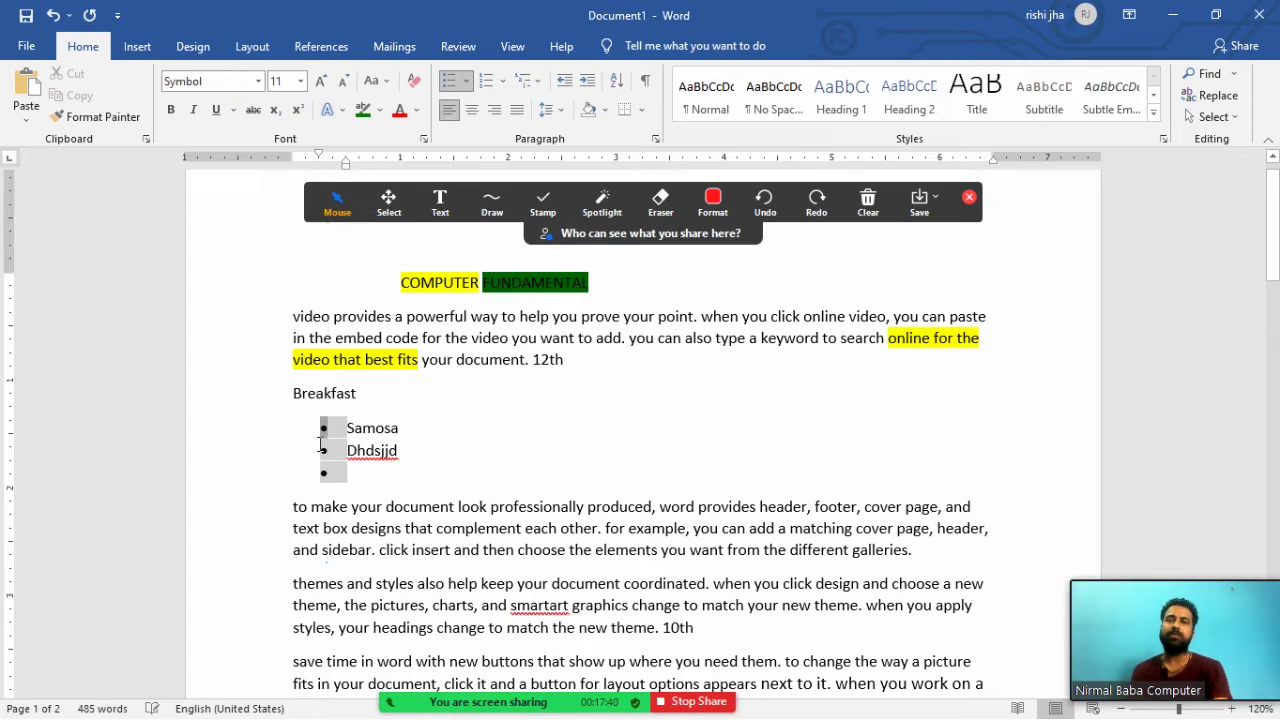
pyautogui.click(465, 86)
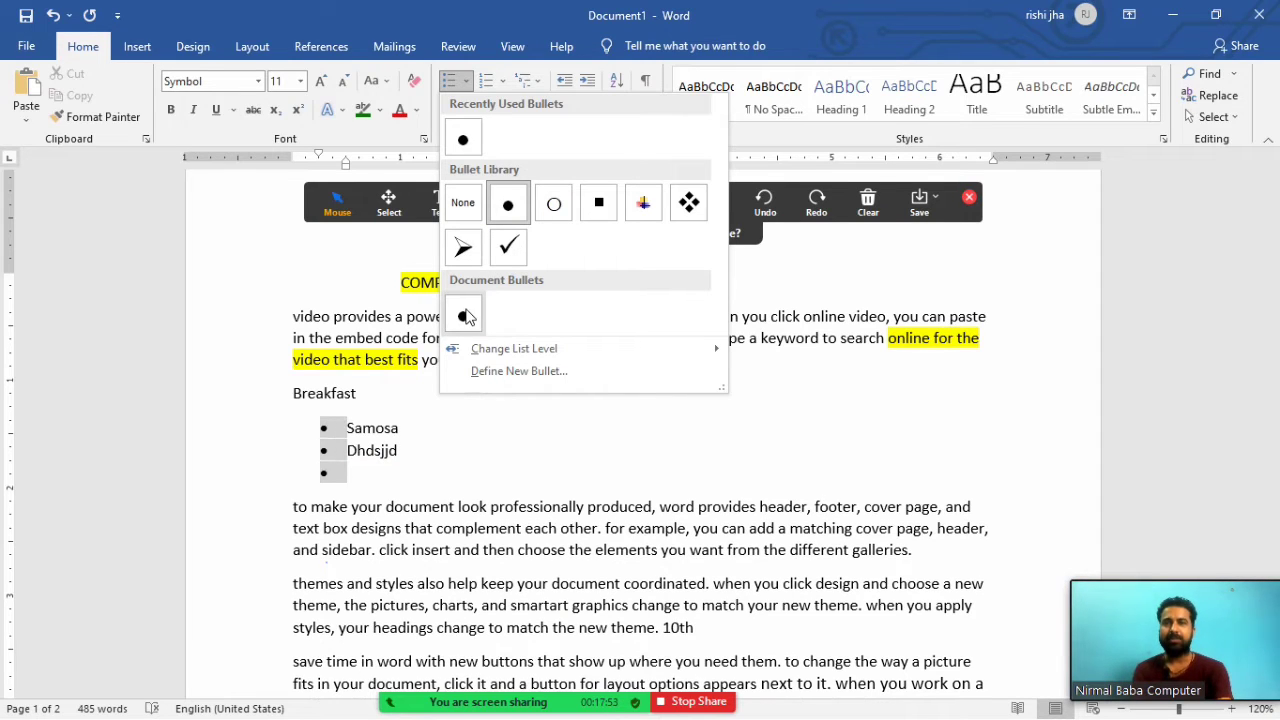
pyautogui.click(447, 419)
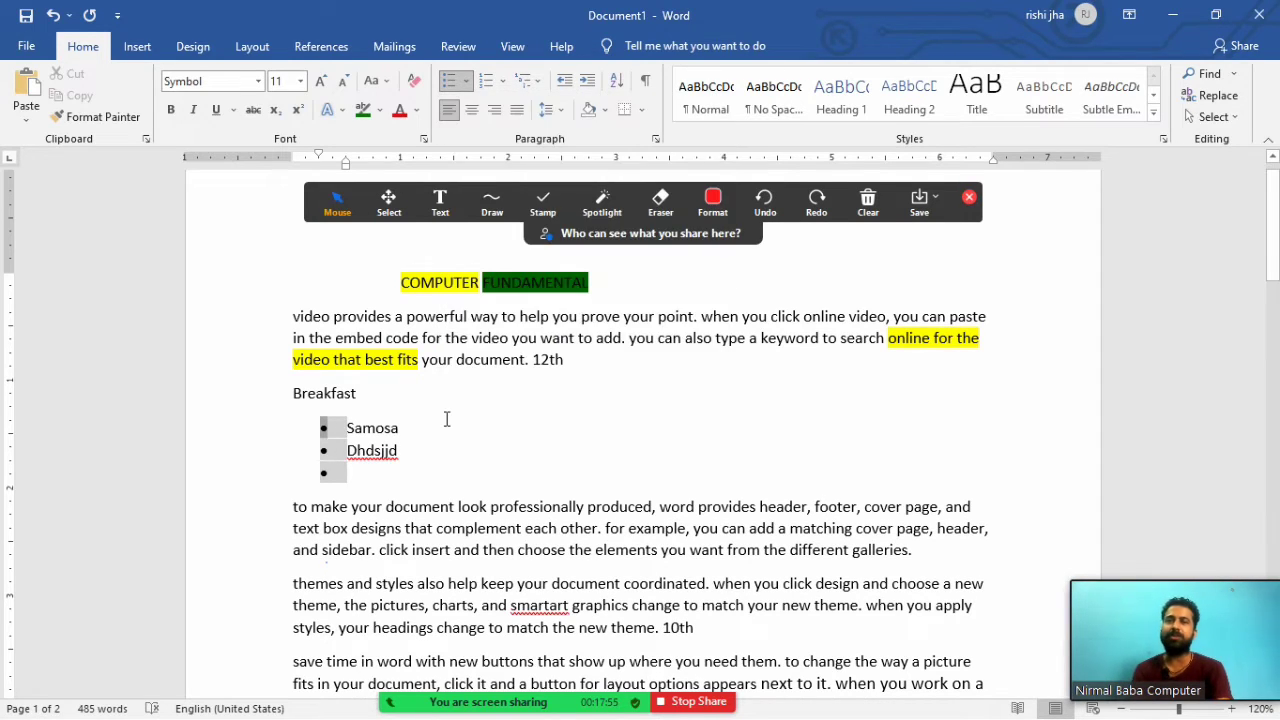
pyautogui.click(501, 79)
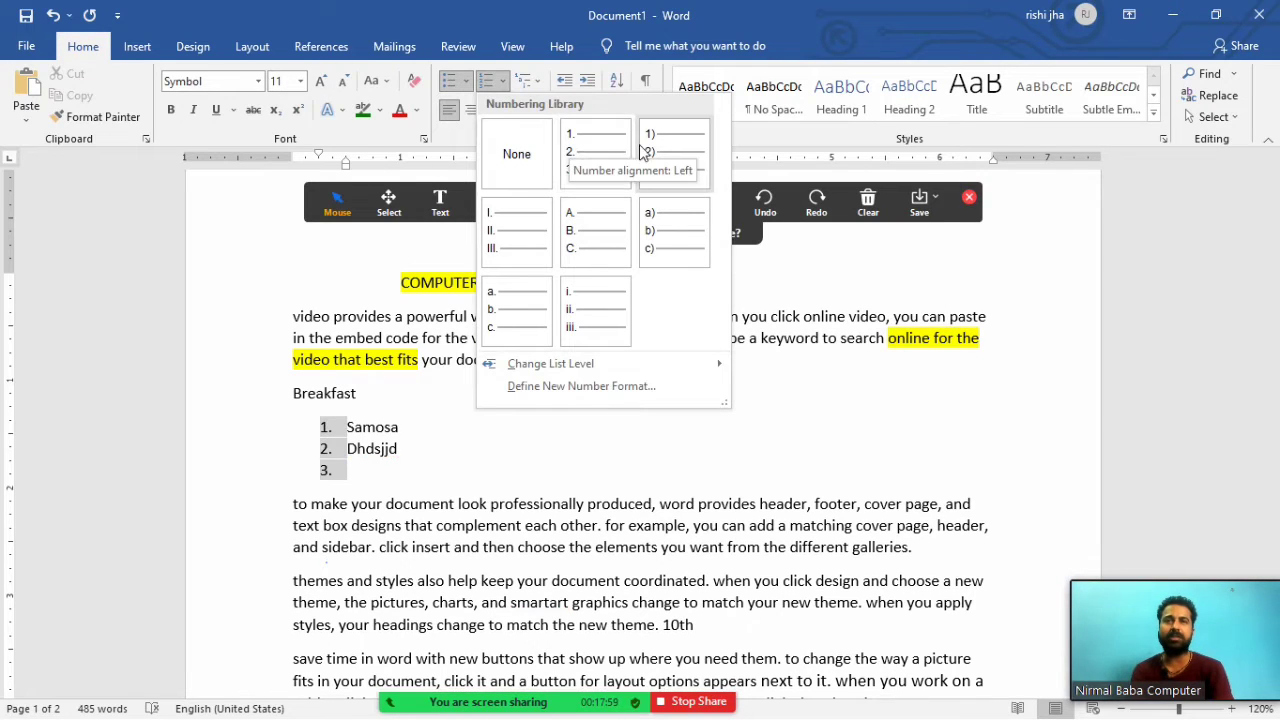
pyautogui.click(396, 434)
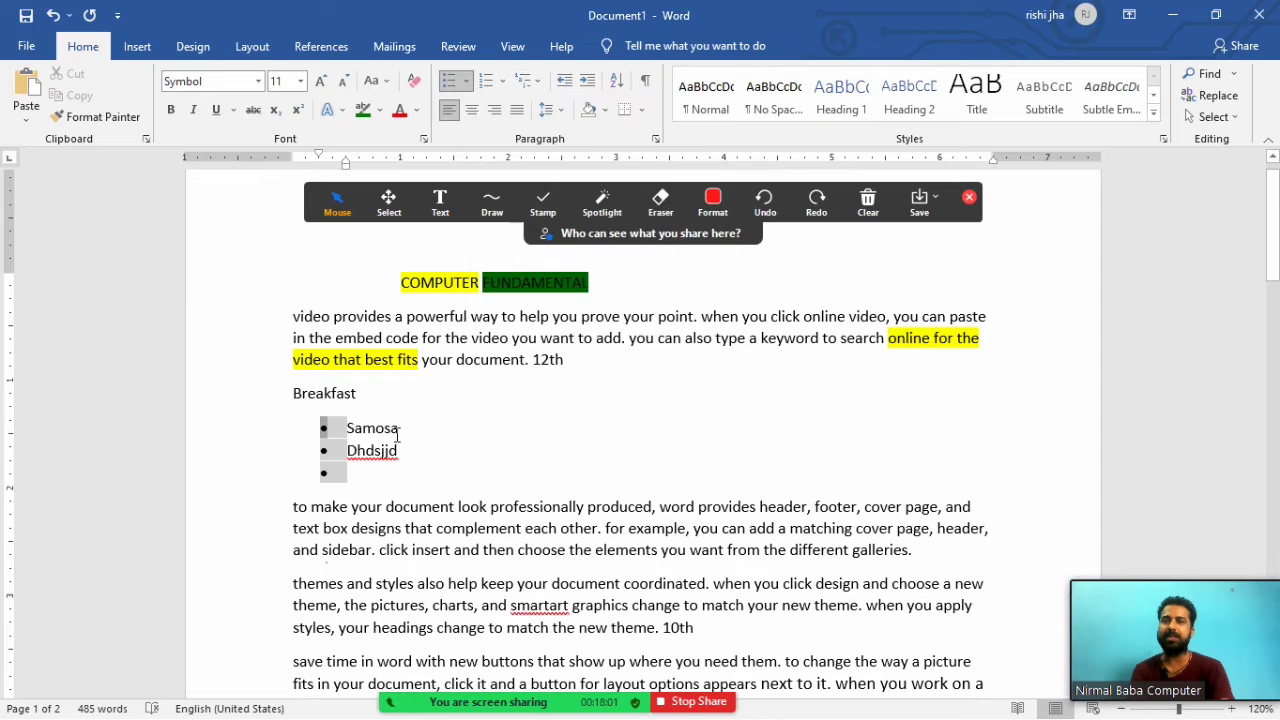
# Remove the bulleted list and the "Breakfast" line from below the first paragraph.
pyautogui.press('BackSpace')
pyautogui.press('BackSpace')
pyautogui.press('BackSpace')
pyautogui.press('BackSpace')
pyautogui.press('BackSpace')
pyautogui.press('BackSpace')
pyautogui.press('BackSpace')
pyautogui.press('BackSpace')
pyautogui.press('BackSpace')
pyautogui.press('BackSpace')
pyautogui.press('BackSpace')
pyautogui.press('BackSpace')
pyautogui.press('BackSpace')
pyautogui.press('BackSpace')
pyautogui.press('BackSpace')
pyautogui.press('BackSpace')
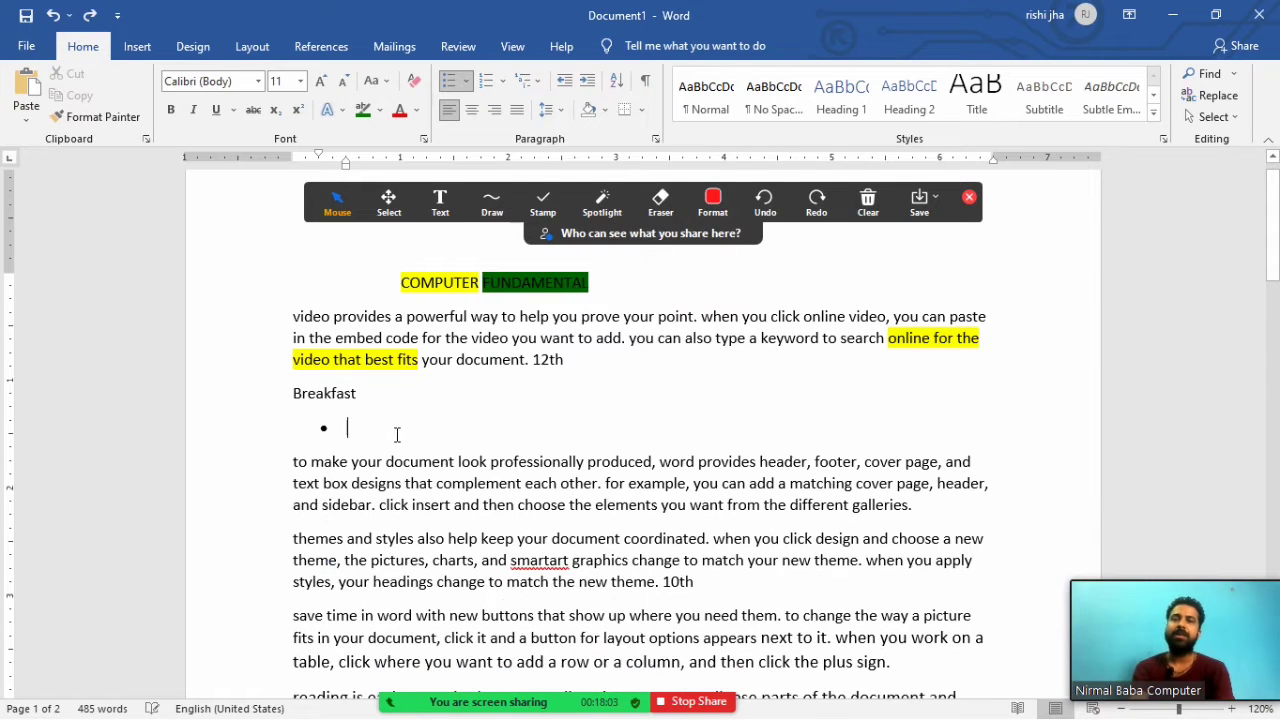
pyautogui.press('BackSpace')
pyautogui.press('BackSpace')
pyautogui.press('BackSpace')
pyautogui.press('BackSpace')
pyautogui.press('BackSpace')
pyautogui.press('BackSpace')
pyautogui.press('BackSpace')
pyautogui.press('BackSpace')
pyautogui.press('BackSpace')
pyautogui.press('BackSpace')
pyautogui.press('BackSpace')
pyautogui.press('BackSpace')
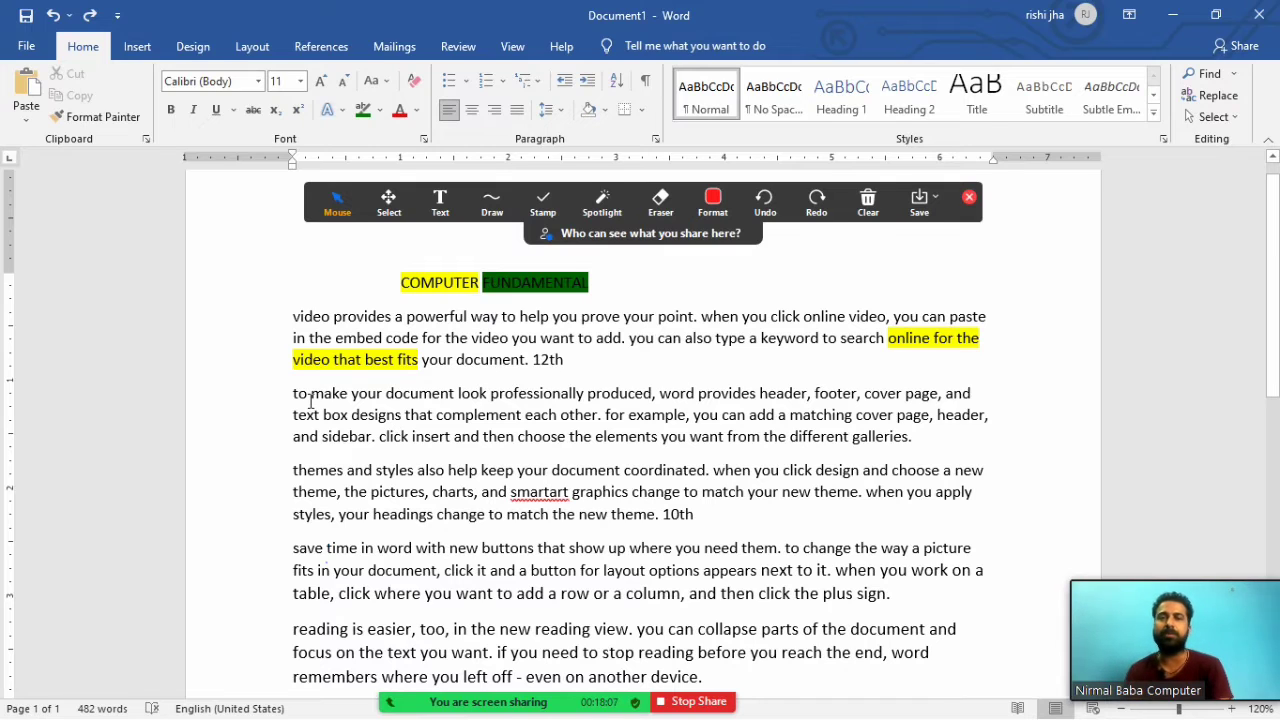
# Preview the a. b. c. numbering style on the five body paragraphs without applying it, and deselect the text.
pyautogui.moveTo(292, 316)
pyautogui.mouseDown()
pyautogui.moveTo(560, 520)
pyautogui.moveTo(682, 635)
pyautogui.moveTo(752, 645)
pyautogui.moveTo(748, 671)
pyautogui.mouseUp()
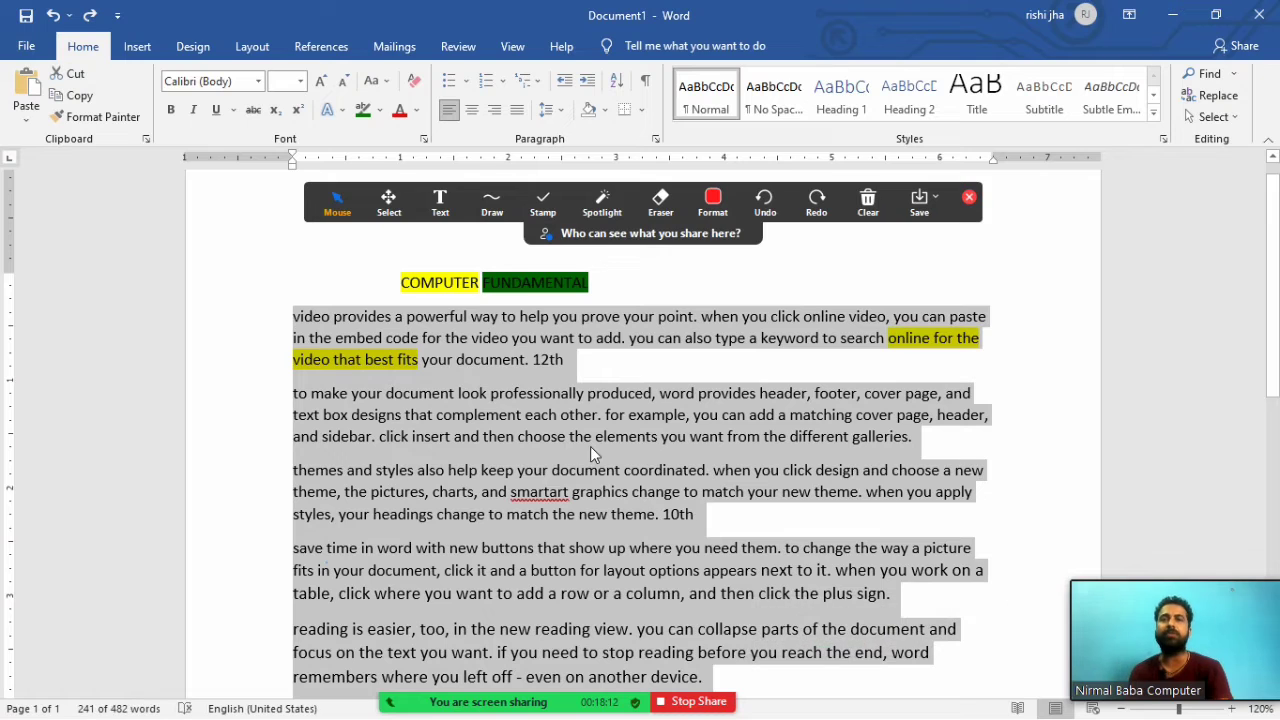
pyautogui.click(507, 76)
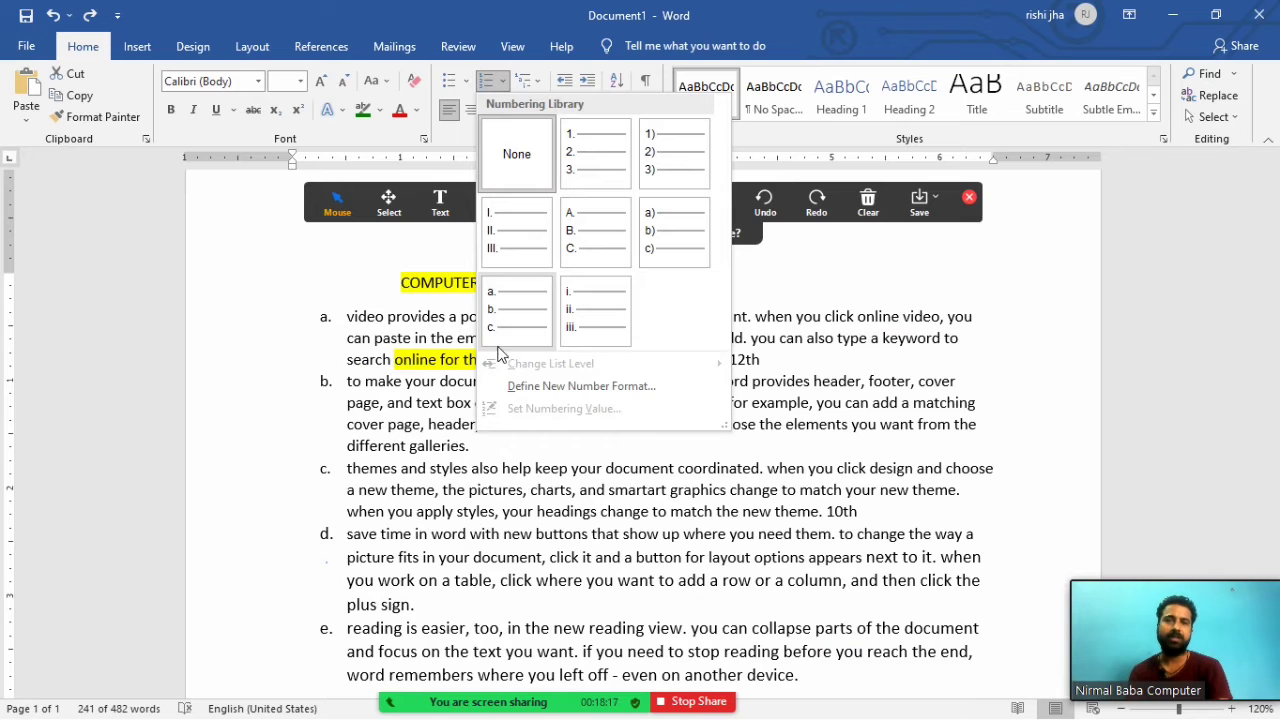
pyautogui.press('Escape')
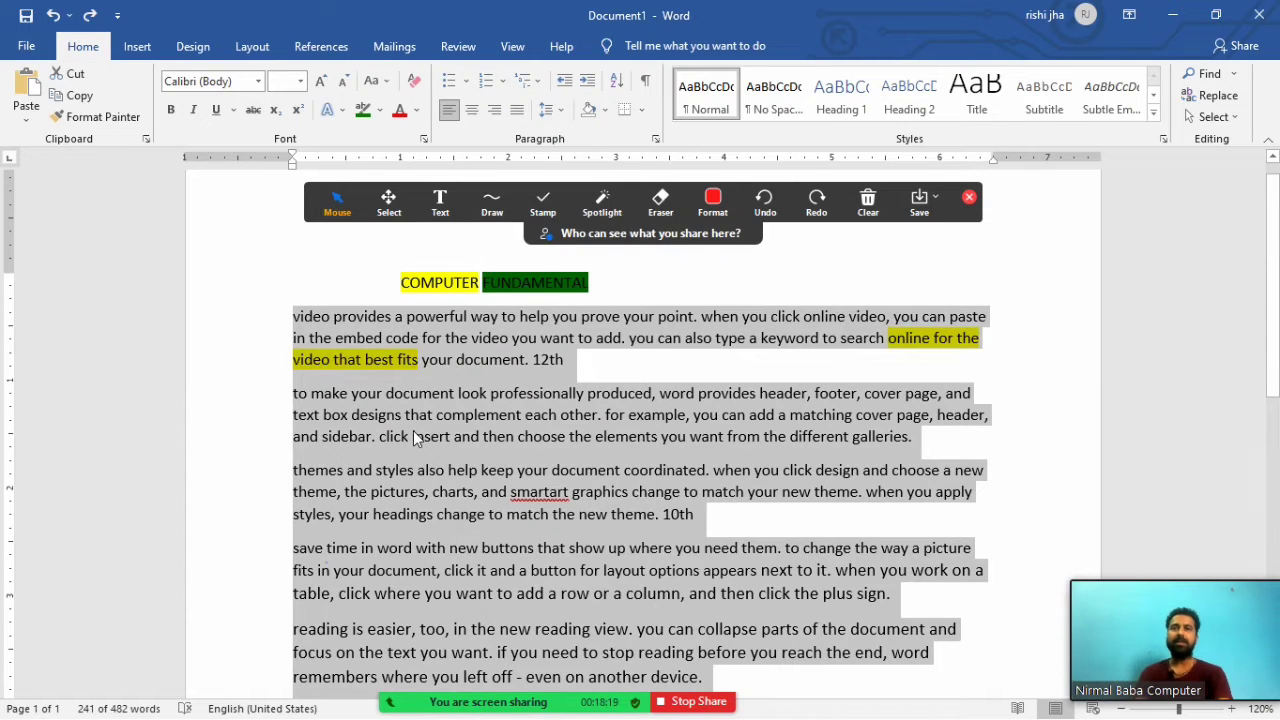
pyautogui.click(600, 343)
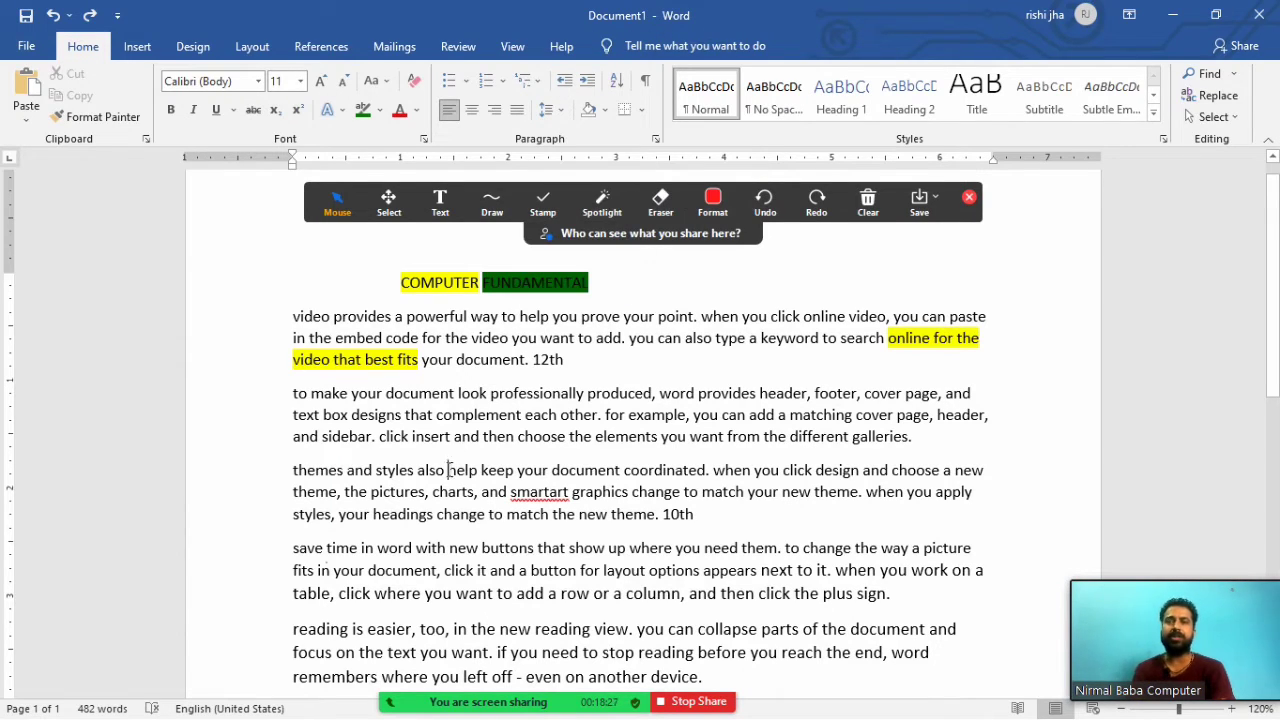
# Increase the left indent of the first body paragraph by five levels, to 2.5 inches.
pyautogui.moveTo(295, 316); pyautogui.dragTo(573, 378)
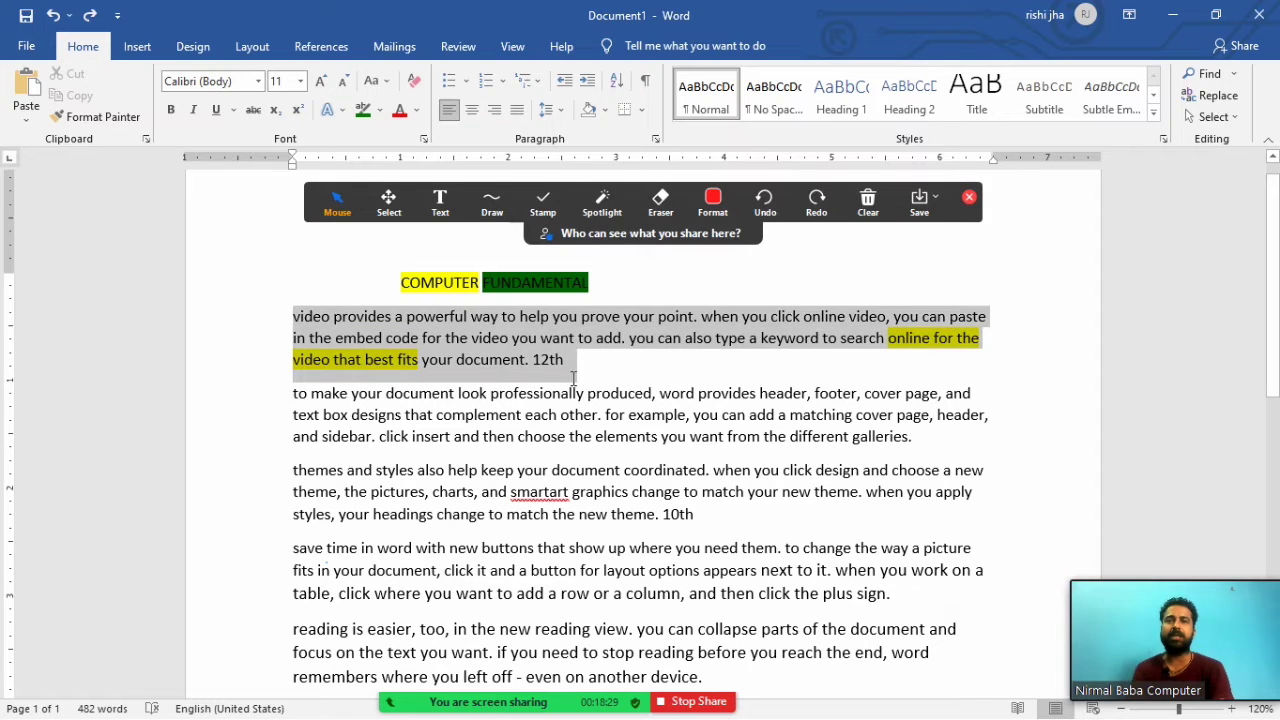
pyautogui.click(588, 81)
pyautogui.click(588, 81)
pyautogui.click(588, 81)
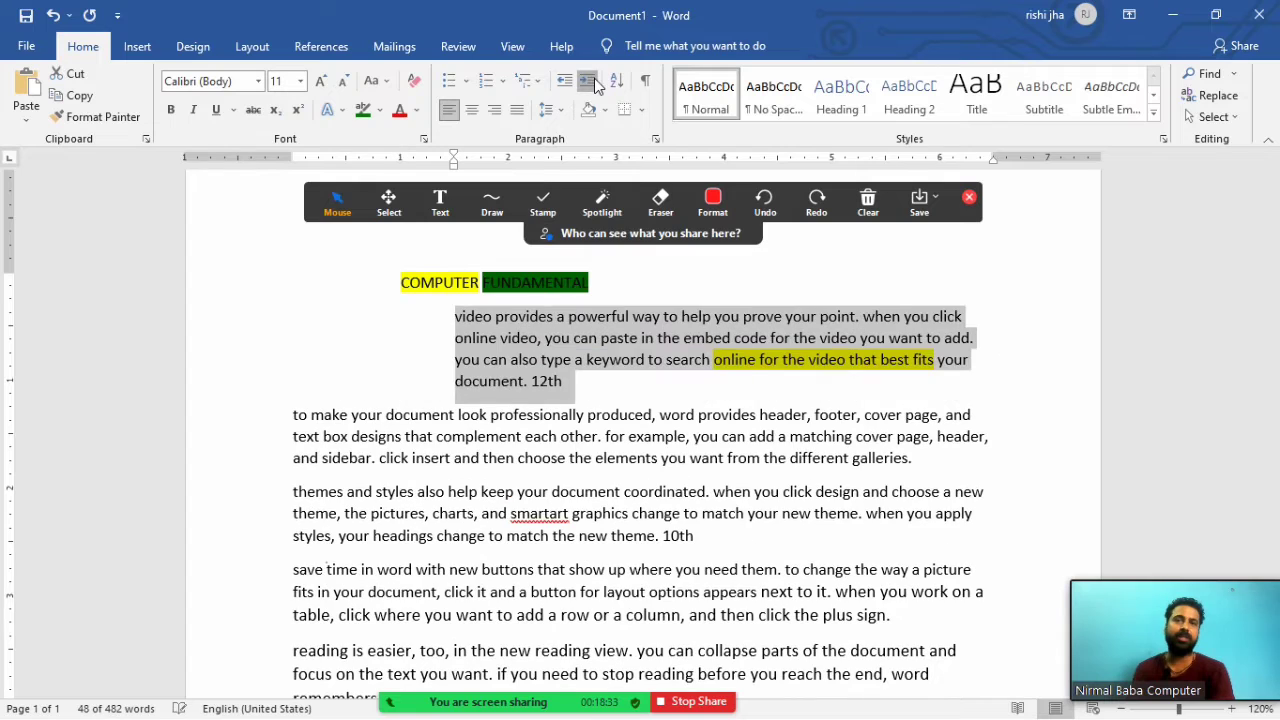
pyautogui.click(592, 83)
pyautogui.click(592, 83)
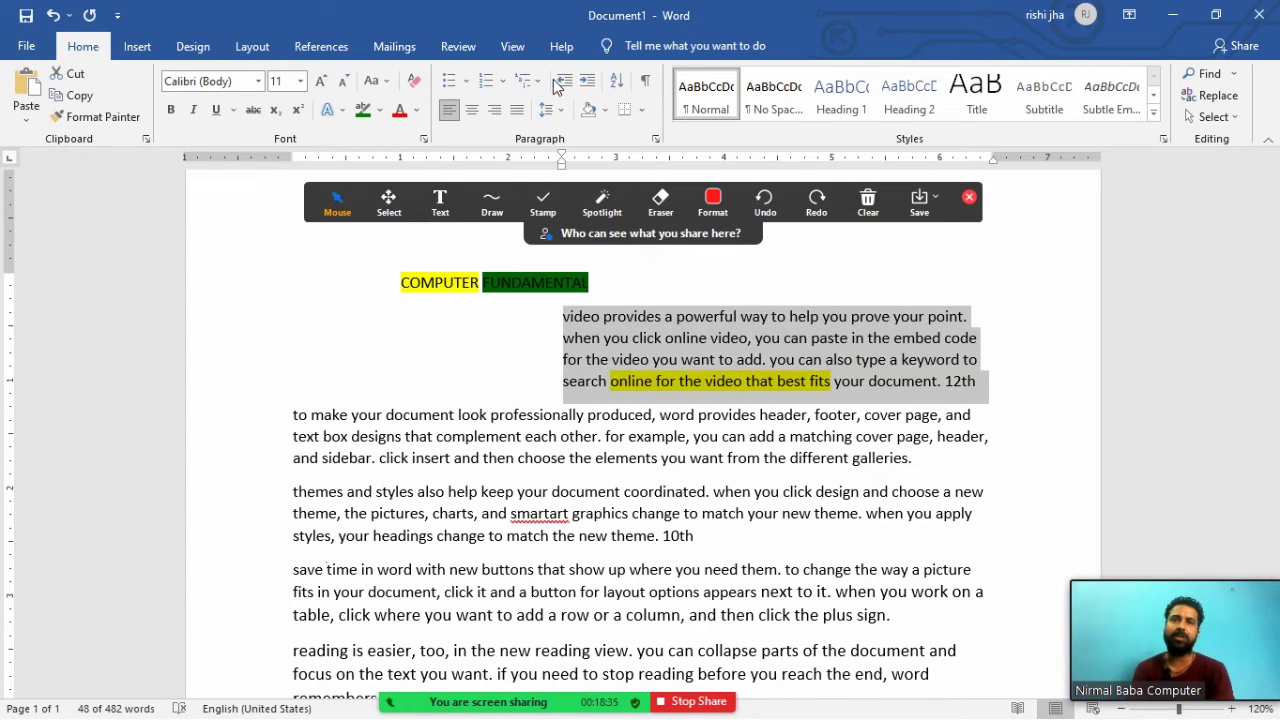
# Decrease the first body paragraph's indent by five levels, back to the left margin, and deselect the text.
pyautogui.click(563, 84)
pyautogui.click(563, 84)
pyautogui.click(563, 84)
pyautogui.click(564, 84)
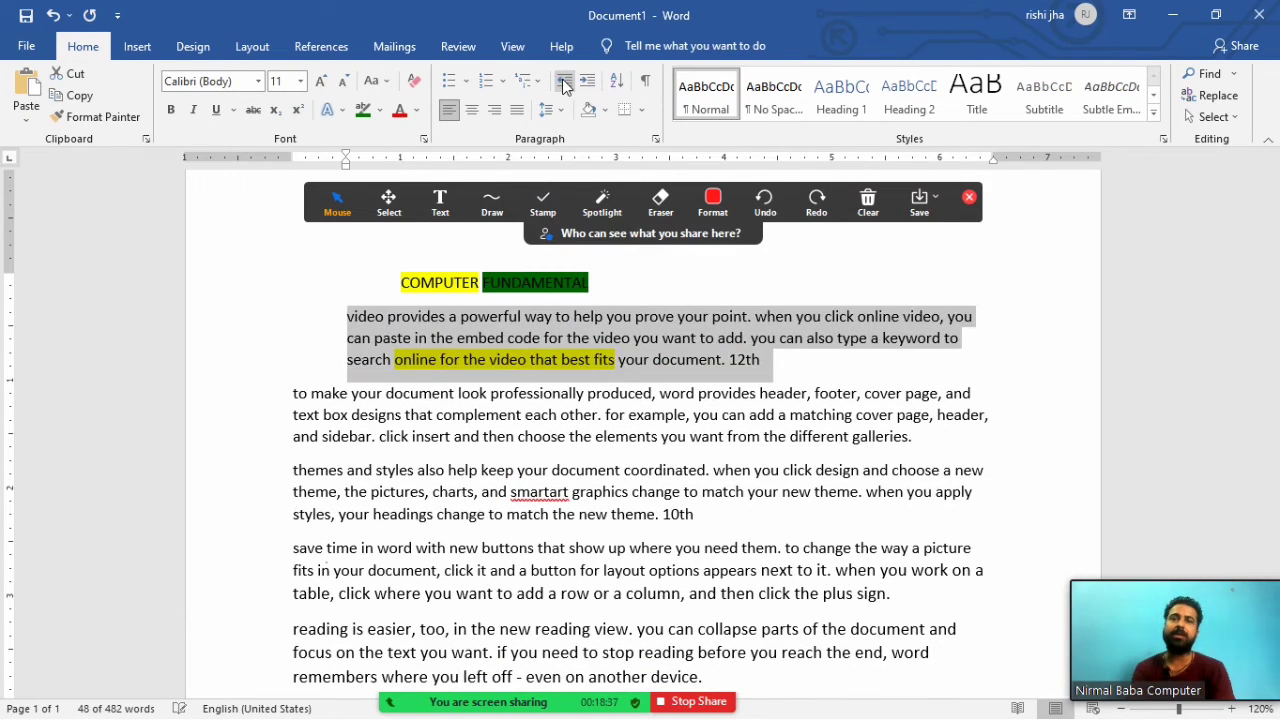
pyautogui.click(564, 84)
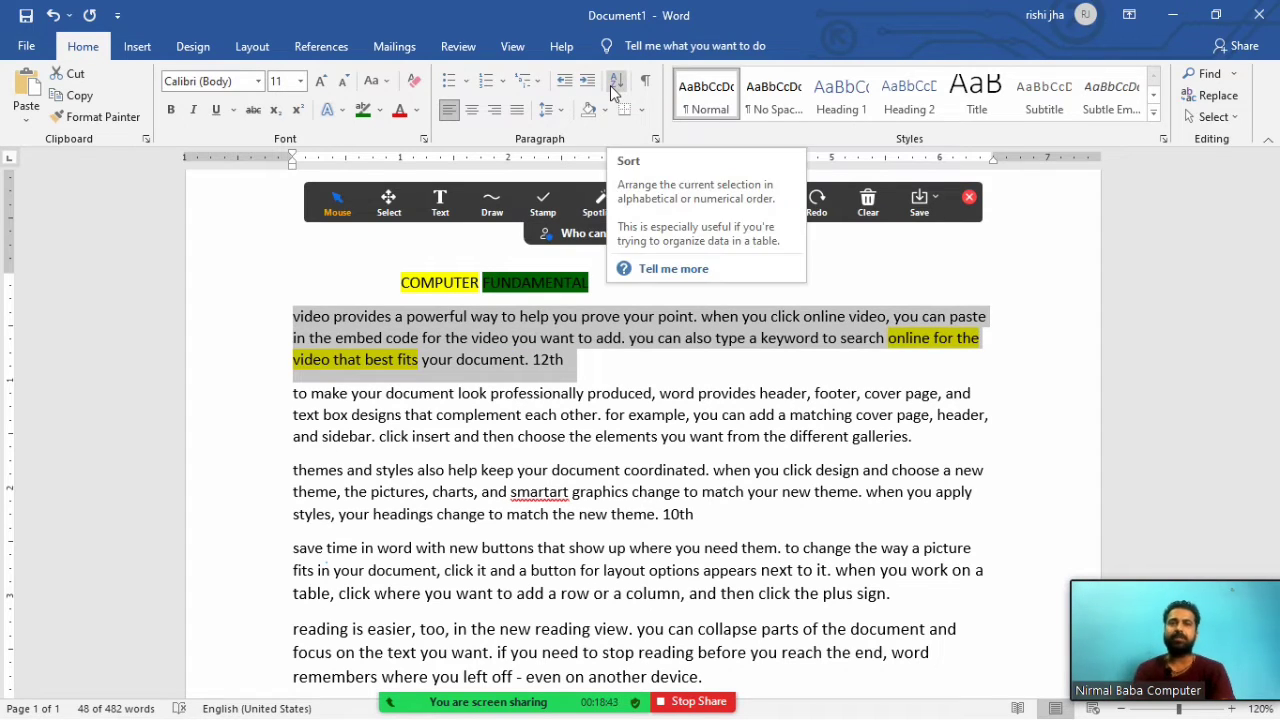
pyautogui.click(476, 507)
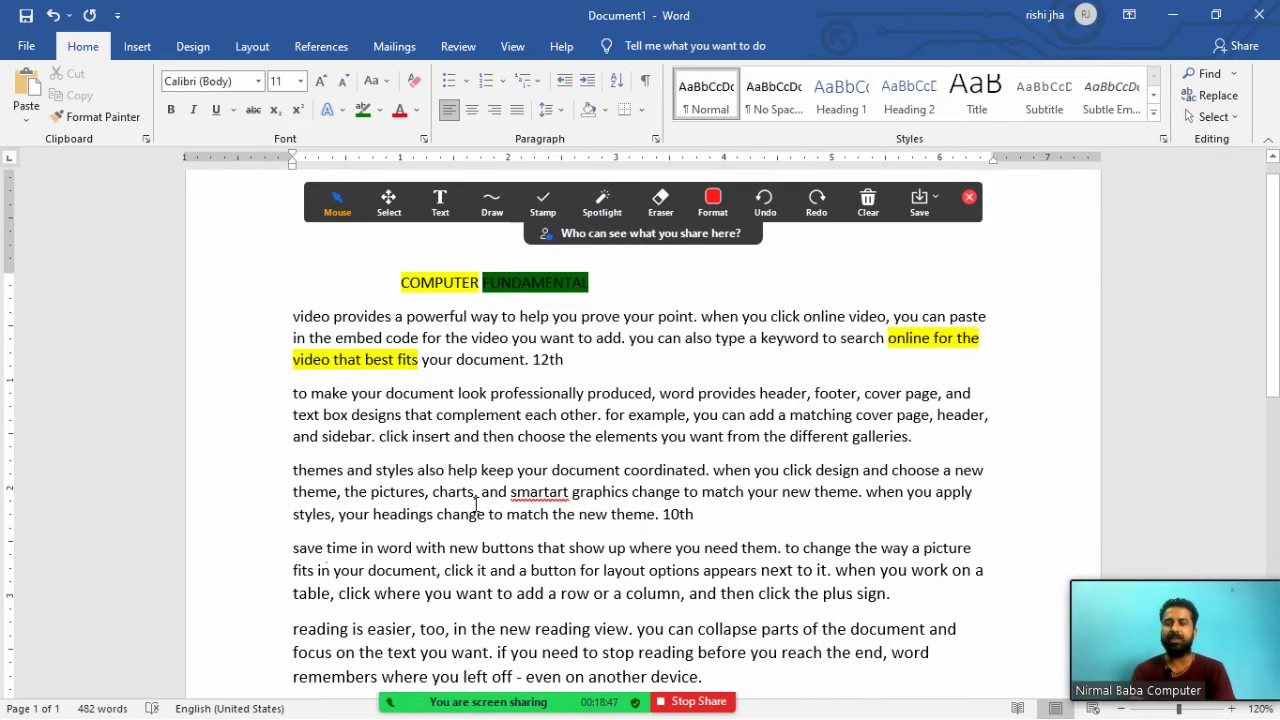
# Undo the recent indent changes made to the first body paragraph.
pyautogui.hotkey('ctrl', 'z')
pyautogui.hotkey('ctrl', 'z')
pyautogui.hotkey('ctrl', 'z')
pyautogui.hotkey('ctrl', 'z')
pyautogui.hotkey('ctrl', 'z')
pyautogui.hotkey('ctrl', 'z')
pyautogui.hotkey('ctrl', 'z')
pyautogui.hotkey('ctrl', 'z')
pyautogui.hotkey('ctrl', 'z')
pyautogui.hotkey('ctrl', 'z')
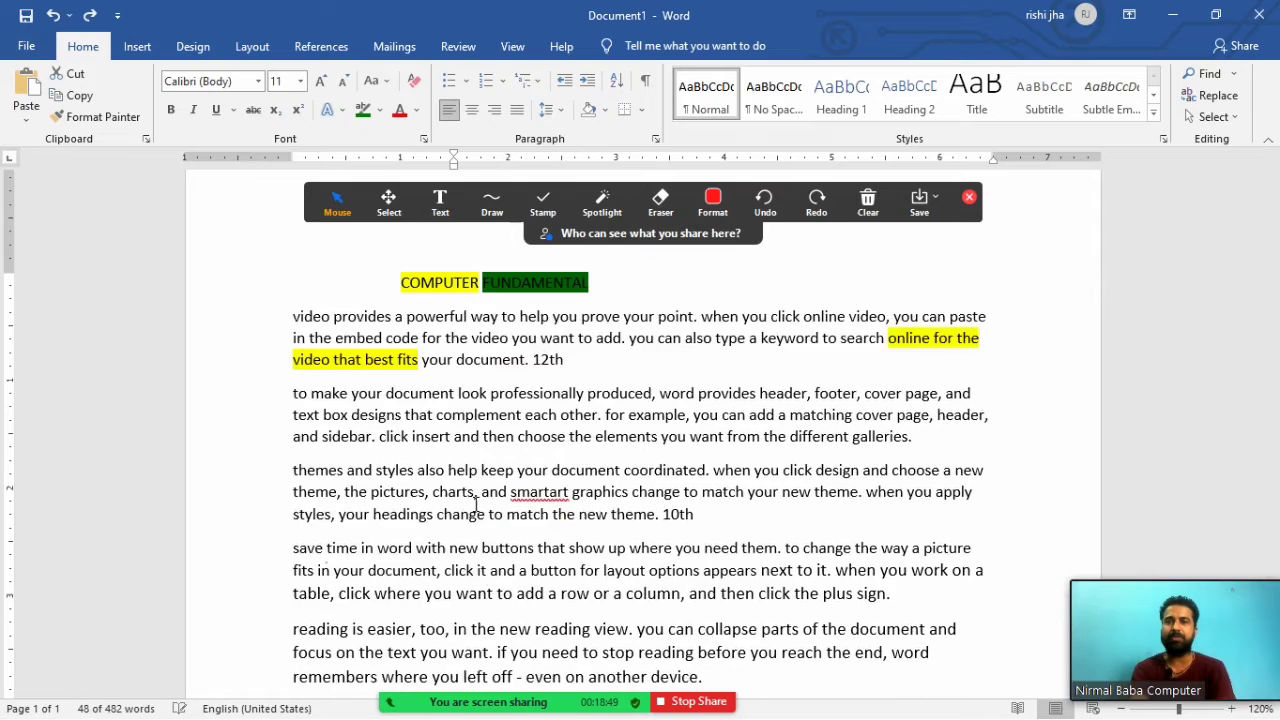
# Redo the reversed formatting edits on the COMPUTER FUNDAMENTAL heading and the body paragraphs.
pyautogui.hotkey('ctrl', 'y')
pyautogui.hotkey('ctrl', 'y')
pyautogui.hotkey('ctrl', 'y')
pyautogui.hotkey('ctrl', 'y')
pyautogui.hotkey('ctrl', 'y')
pyautogui.hotkey('ctrl', 'y')
pyautogui.hotkey('ctrl', 'y')
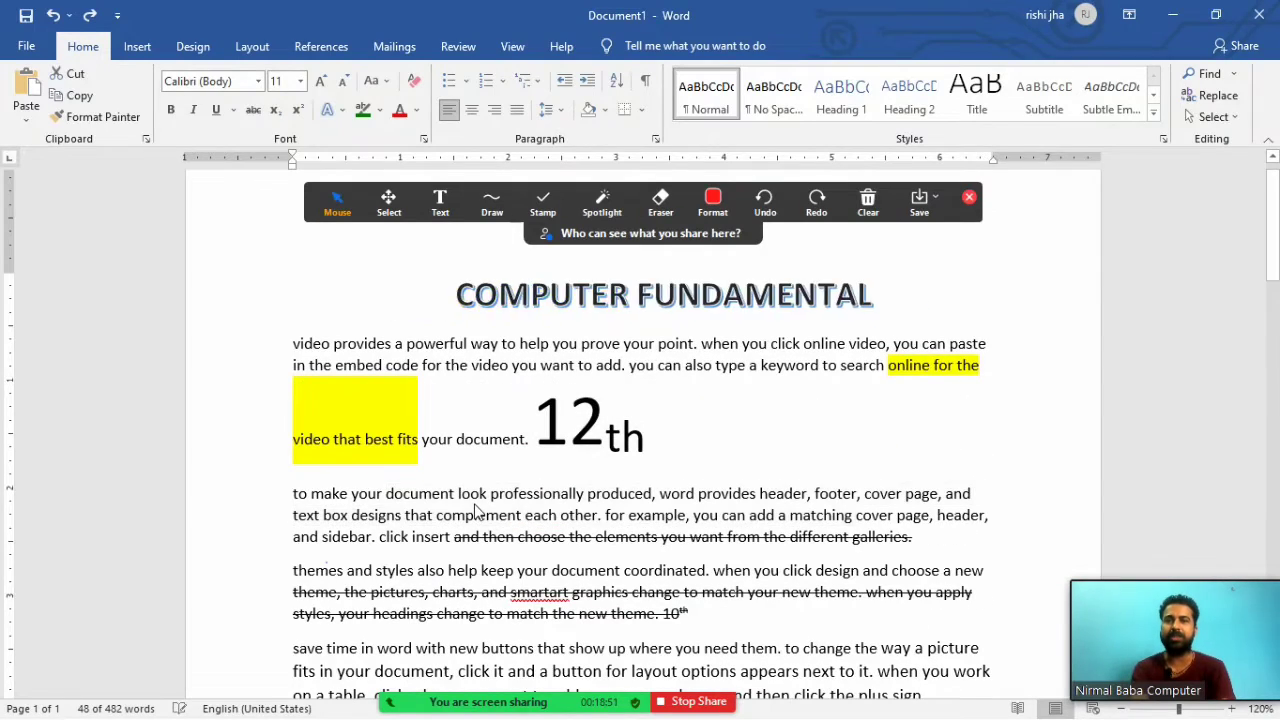
# Undo the document's edits step by step back to the large Darbhanga heading with the plain list of place names below it.
pyautogui.hotkey('ctrl', 'z')
pyautogui.hotkey('ctrl', 'z')
pyautogui.hotkey('ctrl', 'z')
pyautogui.hotkey('ctrl', 'z')
pyautogui.hotkey('ctrl', 'z')
pyautogui.hotkey('ctrl', 'z')
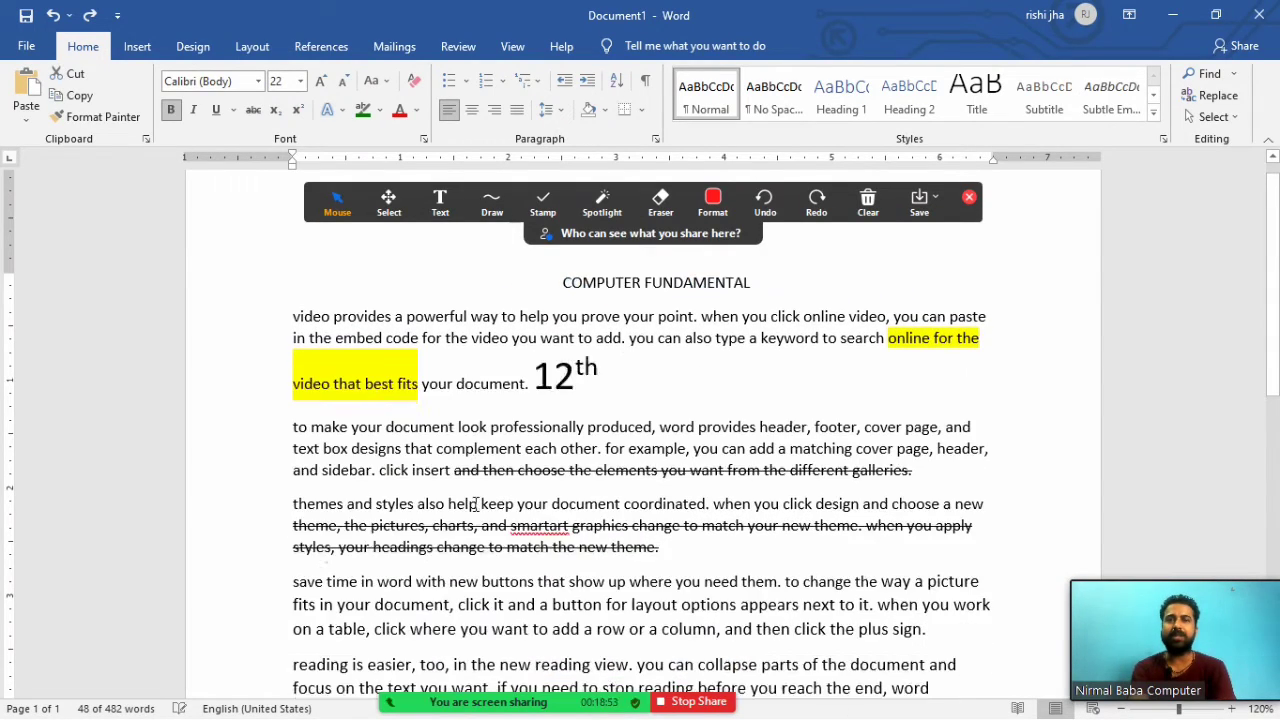
pyautogui.hotkey('ctrl', 'z')
pyautogui.hotkey('ctrl', 'z')
pyautogui.hotkey('ctrl', 'z')
pyautogui.hotkey('ctrl', 'z')
pyautogui.hotkey('ctrl', 'z')
pyautogui.hotkey('ctrl', 'z')
pyautogui.hotkey('ctrl', 'z')
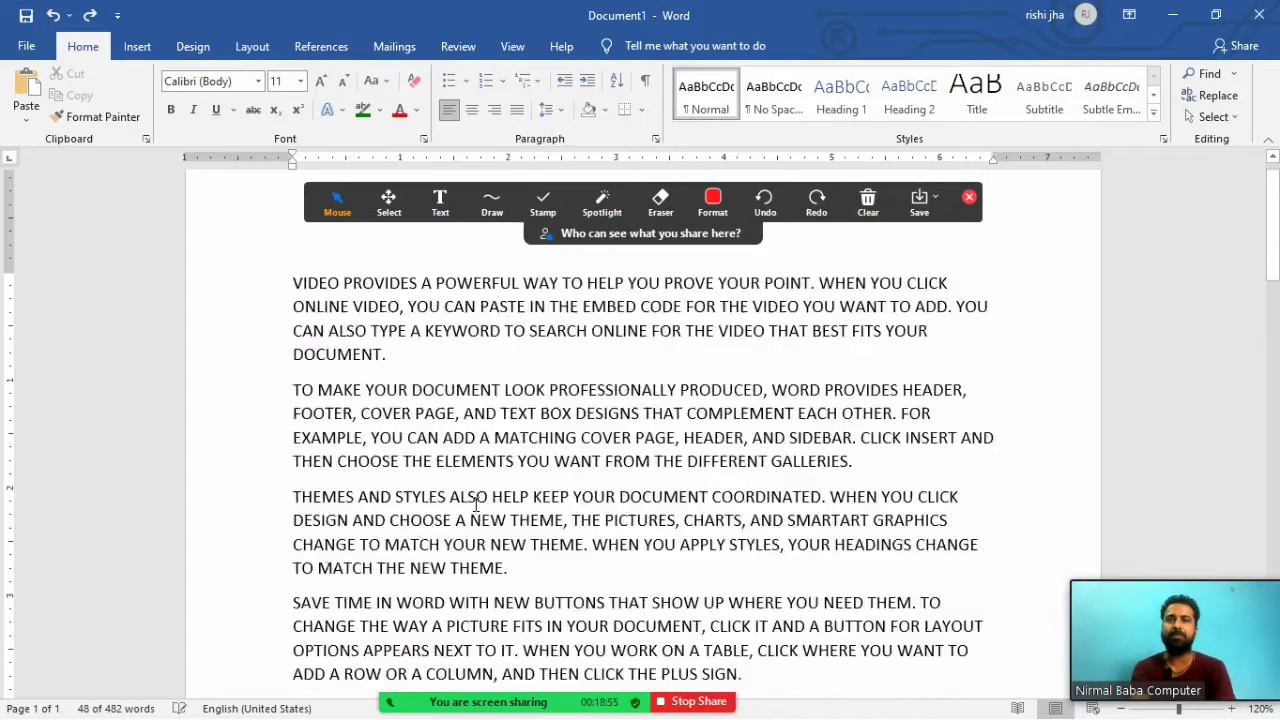
pyautogui.hotkey('ctrl', 'z')
pyautogui.hotkey('ctrl', 'z')
pyautogui.hotkey('ctrl', 'z')
pyautogui.hotkey('ctrl', 'z')
pyautogui.hotkey('ctrl', 'z')
pyautogui.hotkey('ctrl', 'z')
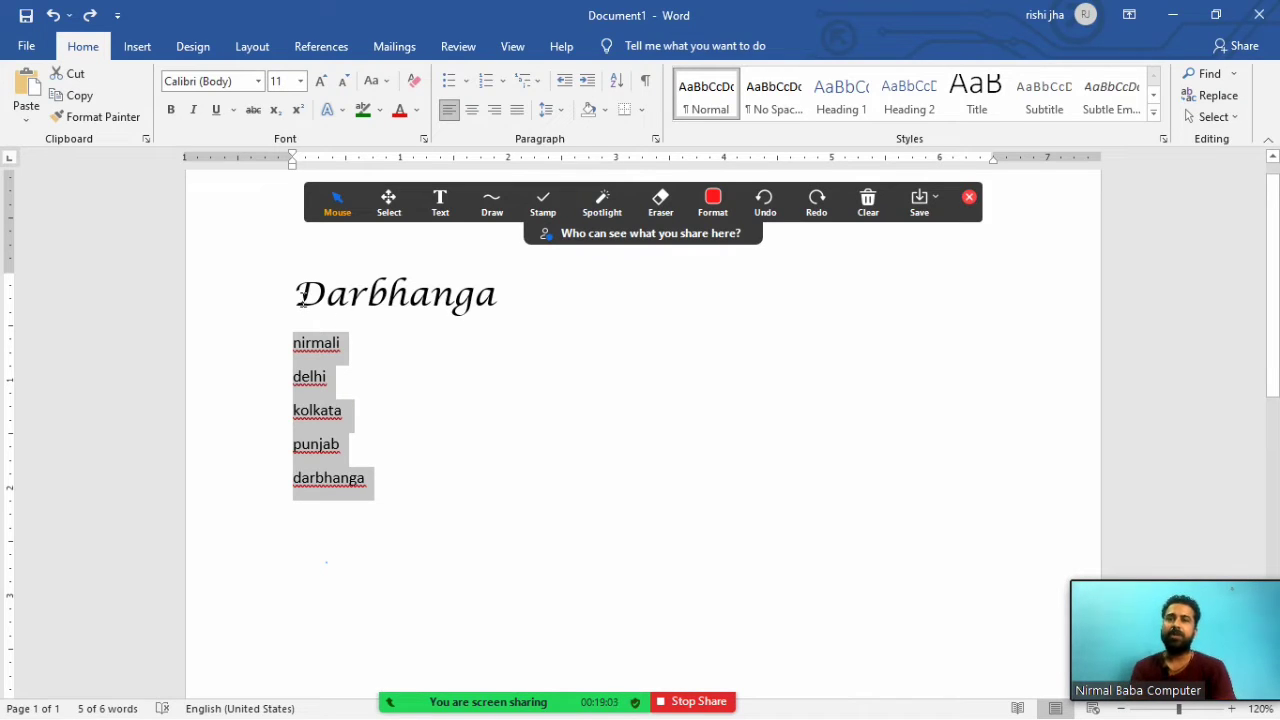
# Sort the Darbhanga heading and the five place names below it by paragraph as text, ascending, with no header row.
pyautogui.moveTo(300, 302); pyautogui.dragTo(446, 474)
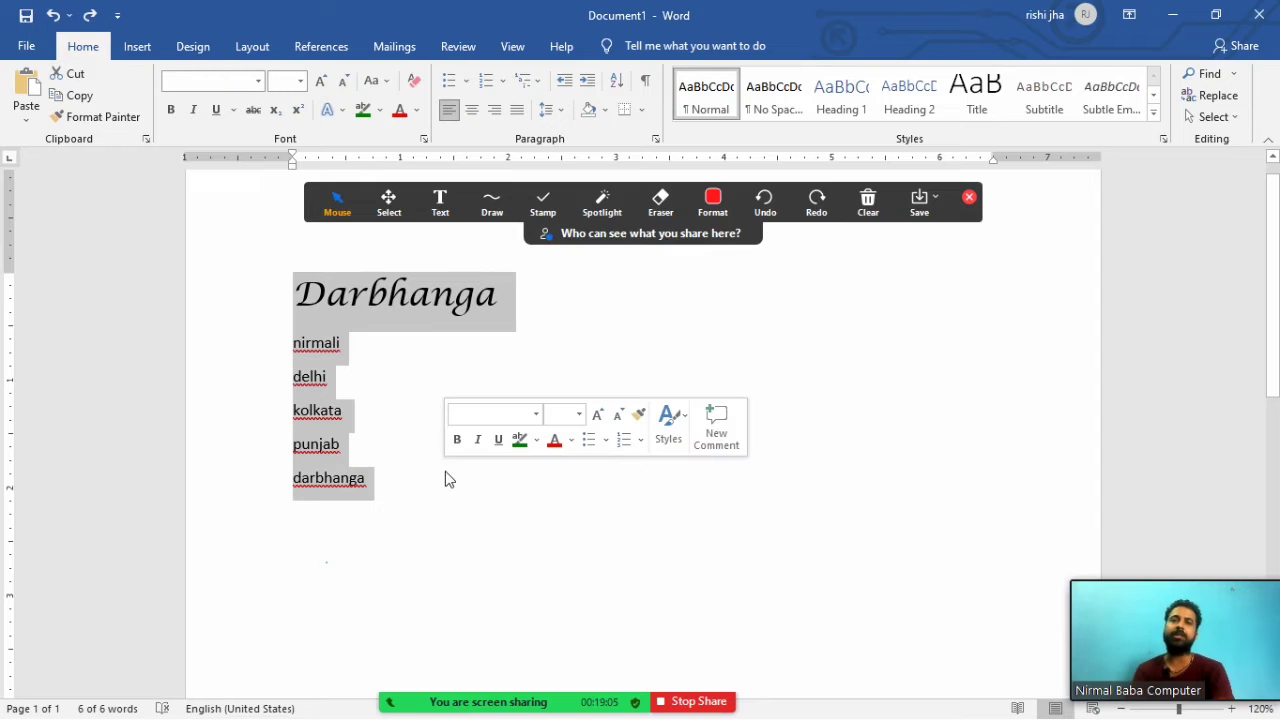
pyautogui.click(617, 80)
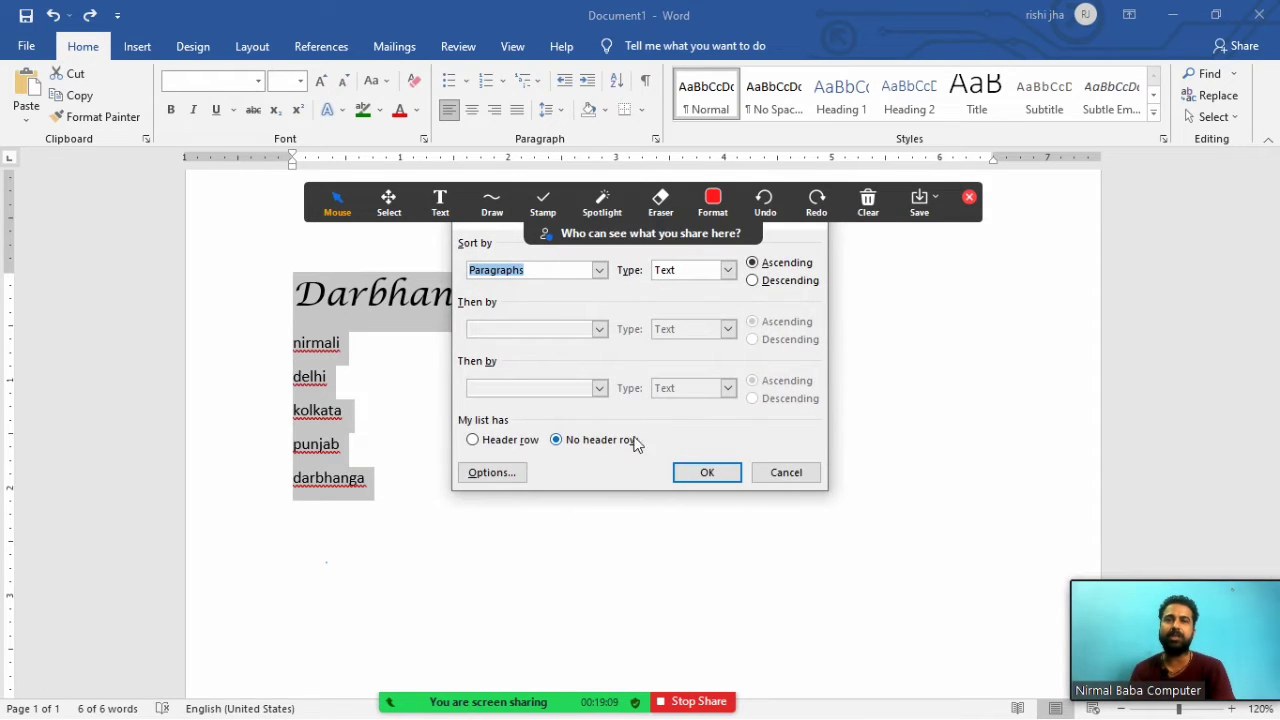
pyautogui.click(706, 474)
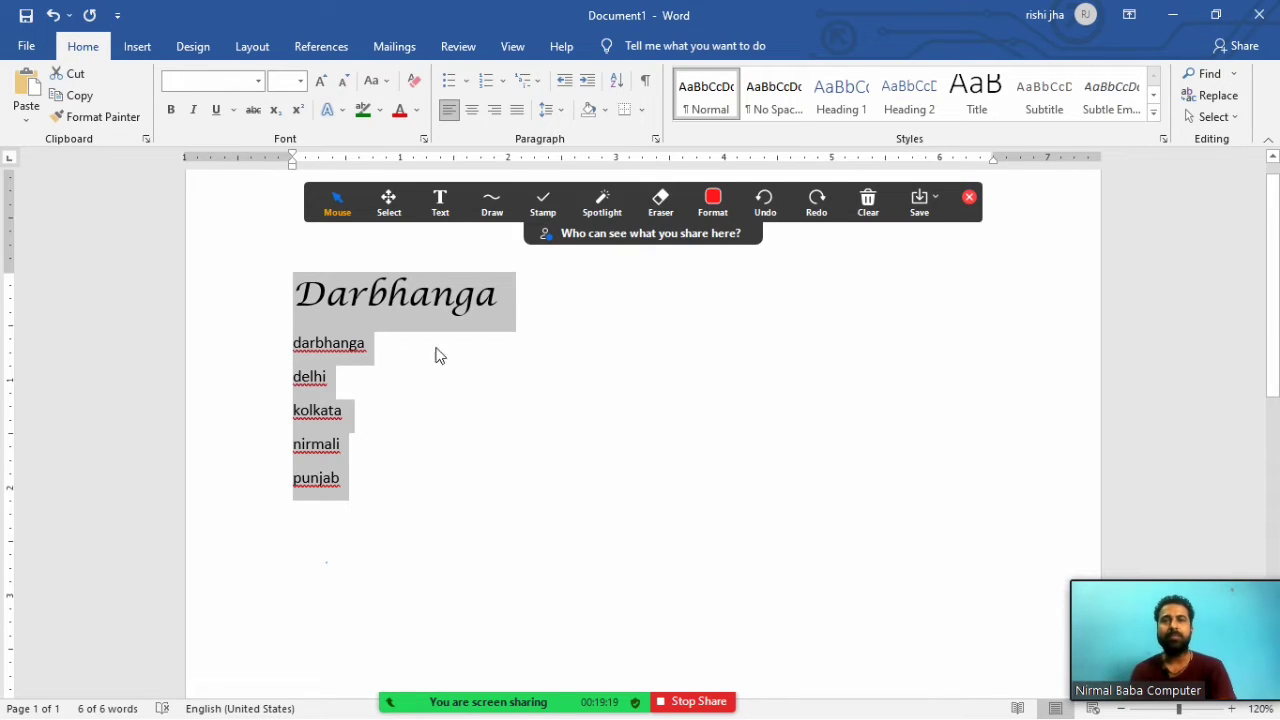
pyautogui.click(527, 357)
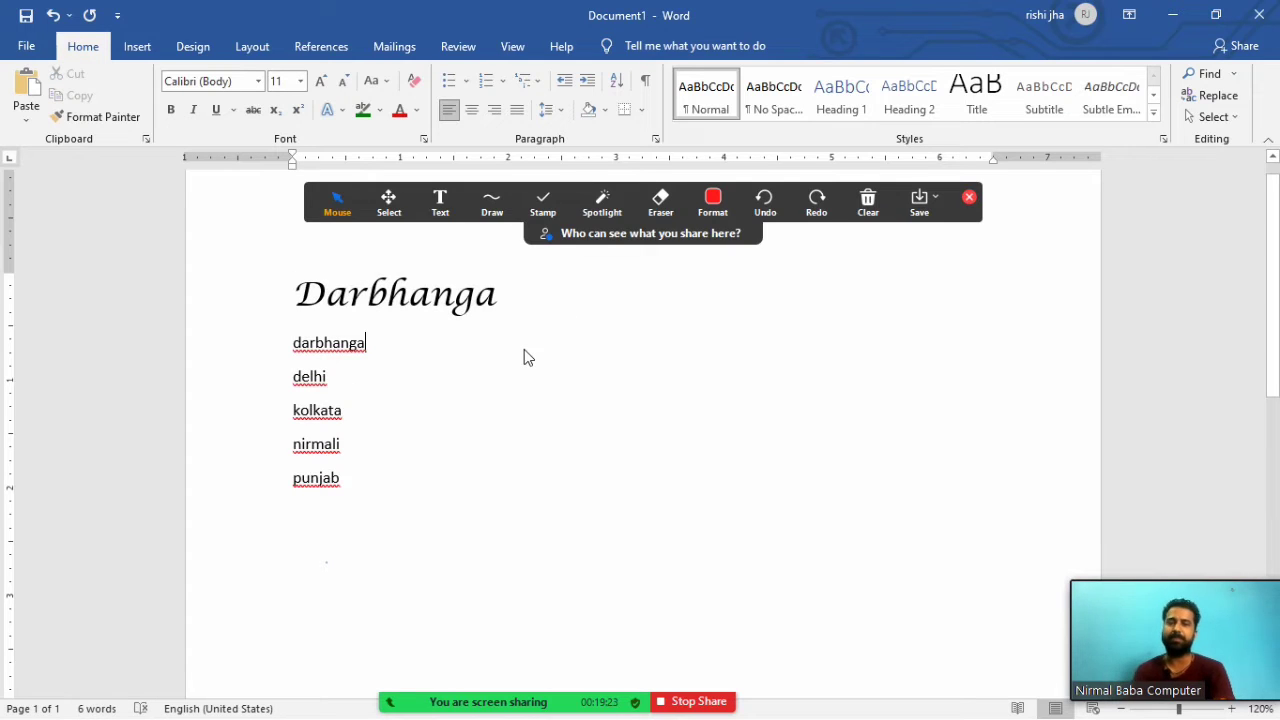
# Replace the entire document content with sample paragraphs generated by =rand(10).
pyautogui.hotkey('ctrl', 'a')
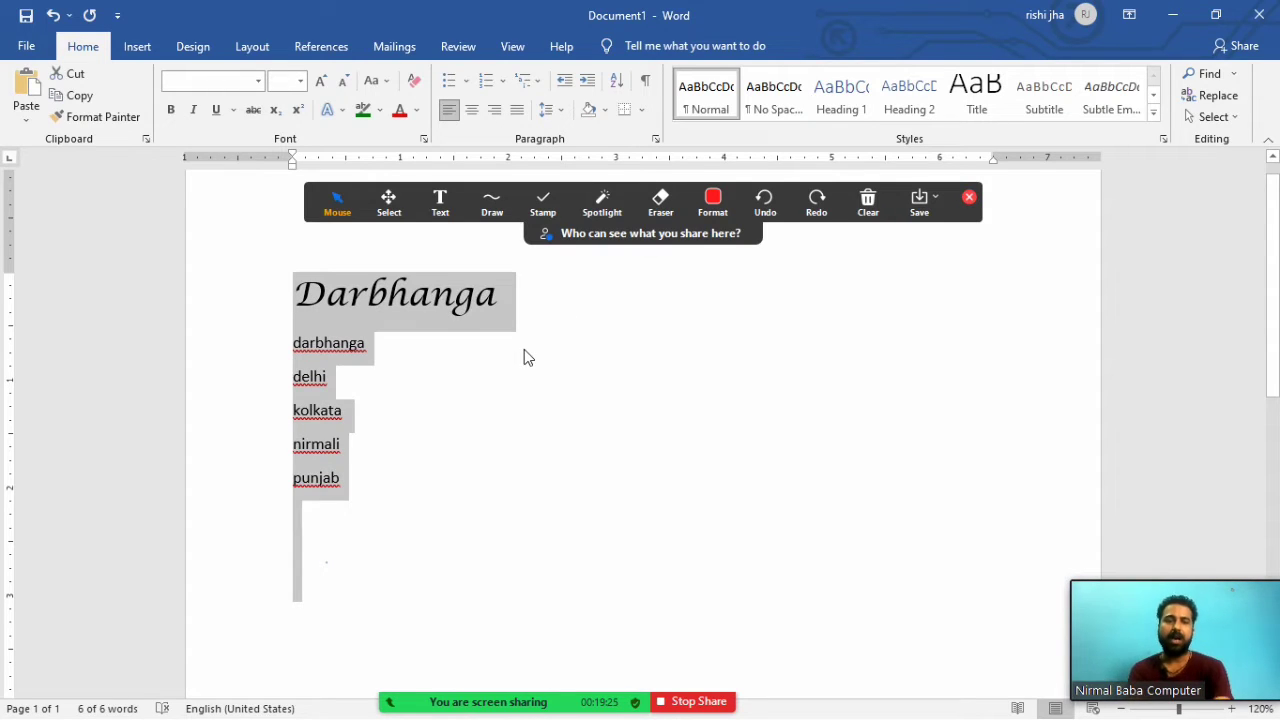
pyautogui.press('Delete')
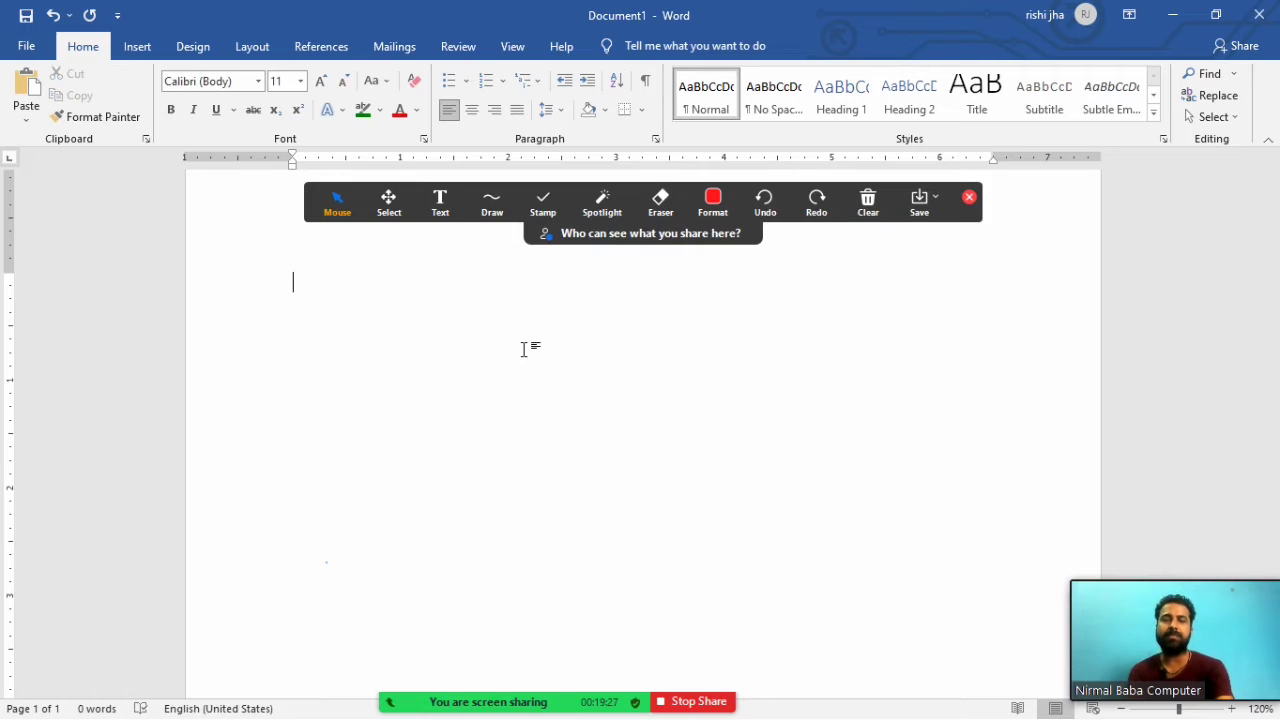
pyautogui.write('=')
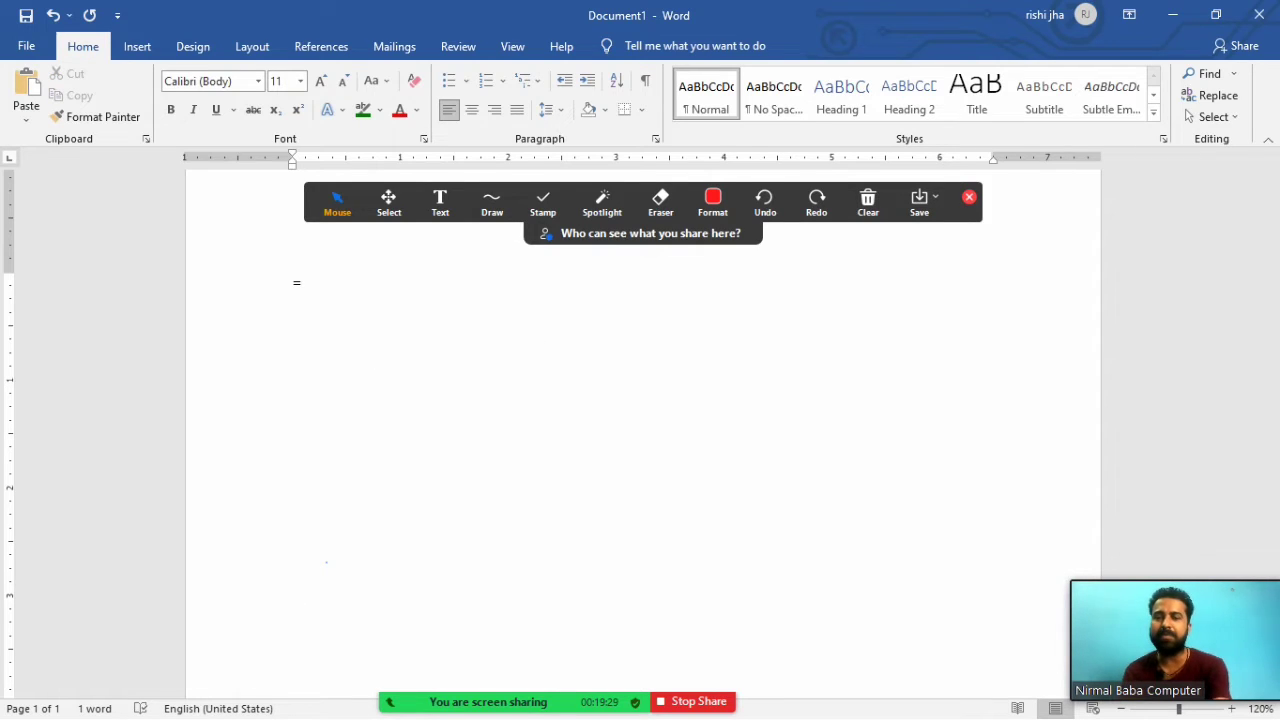
pyautogui.write('rand')
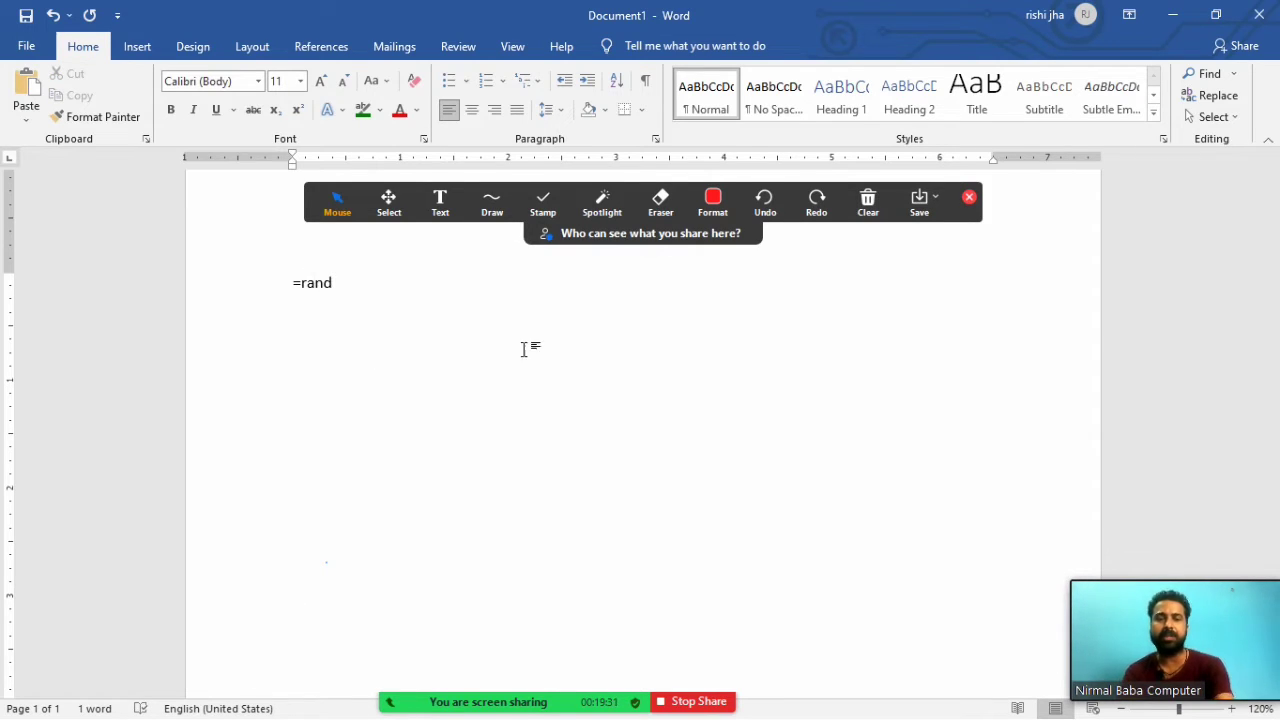
pyautogui.write('(10)')
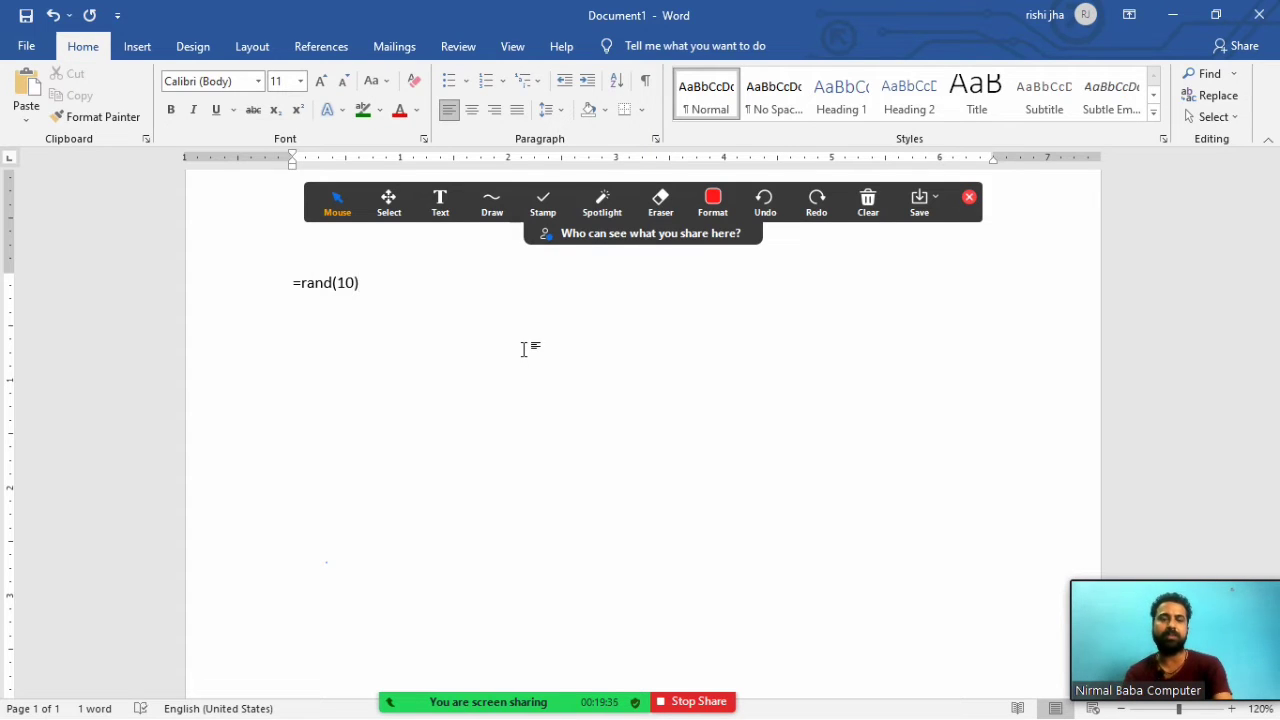
pyautogui.press('Return')
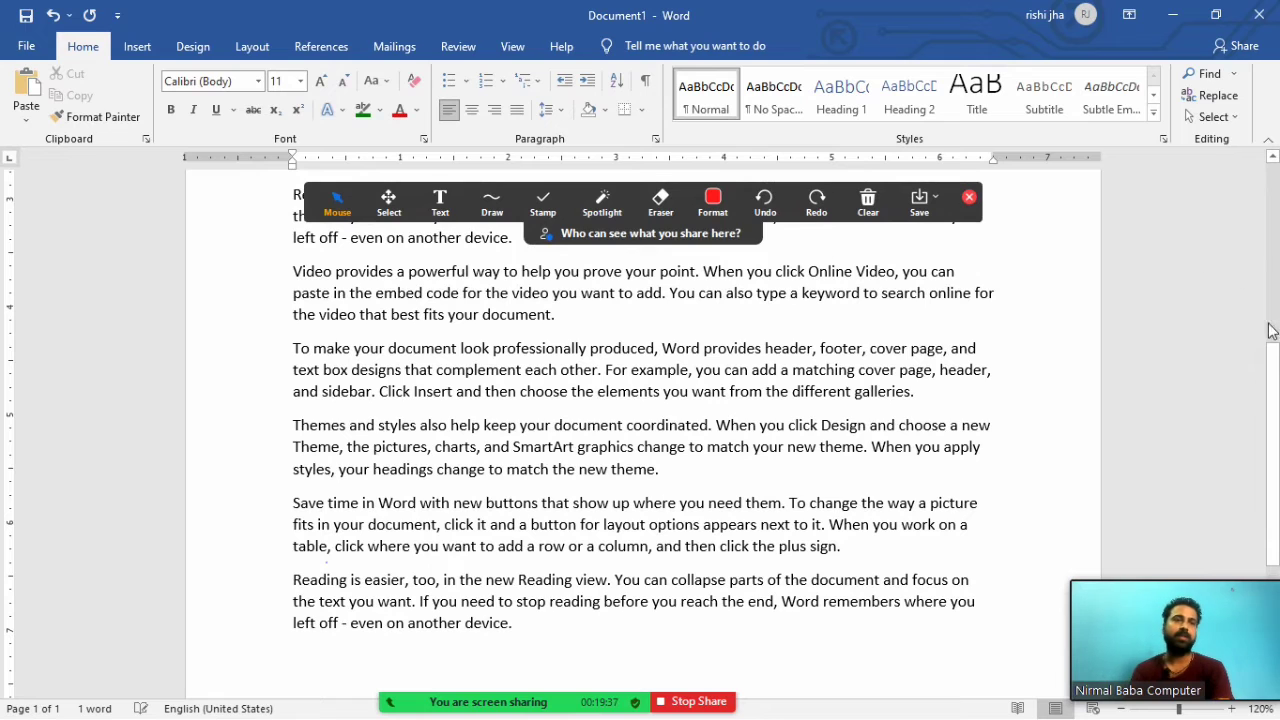
pyautogui.moveTo(1273, 360); pyautogui.dragTo(1273, 180)
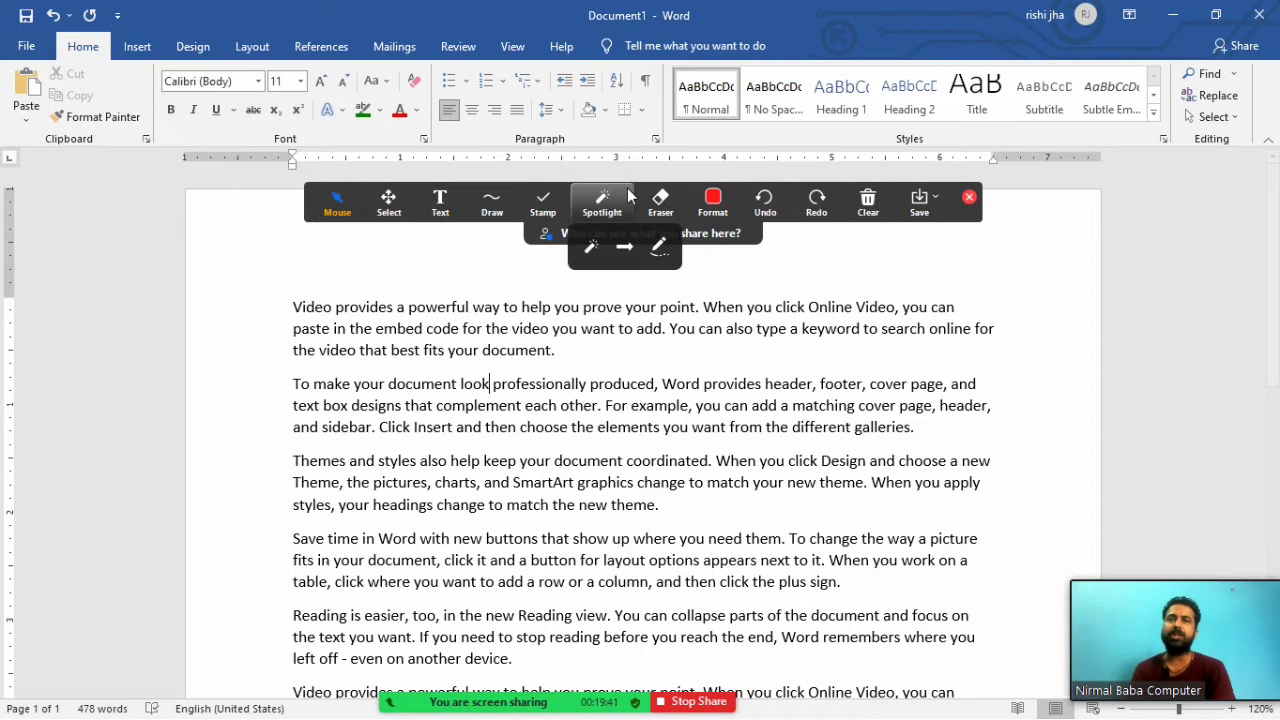
# Show the paragraph marks and other hidden formatting symbols, and undo the generation of the sample text.
pyautogui.click(647, 80)
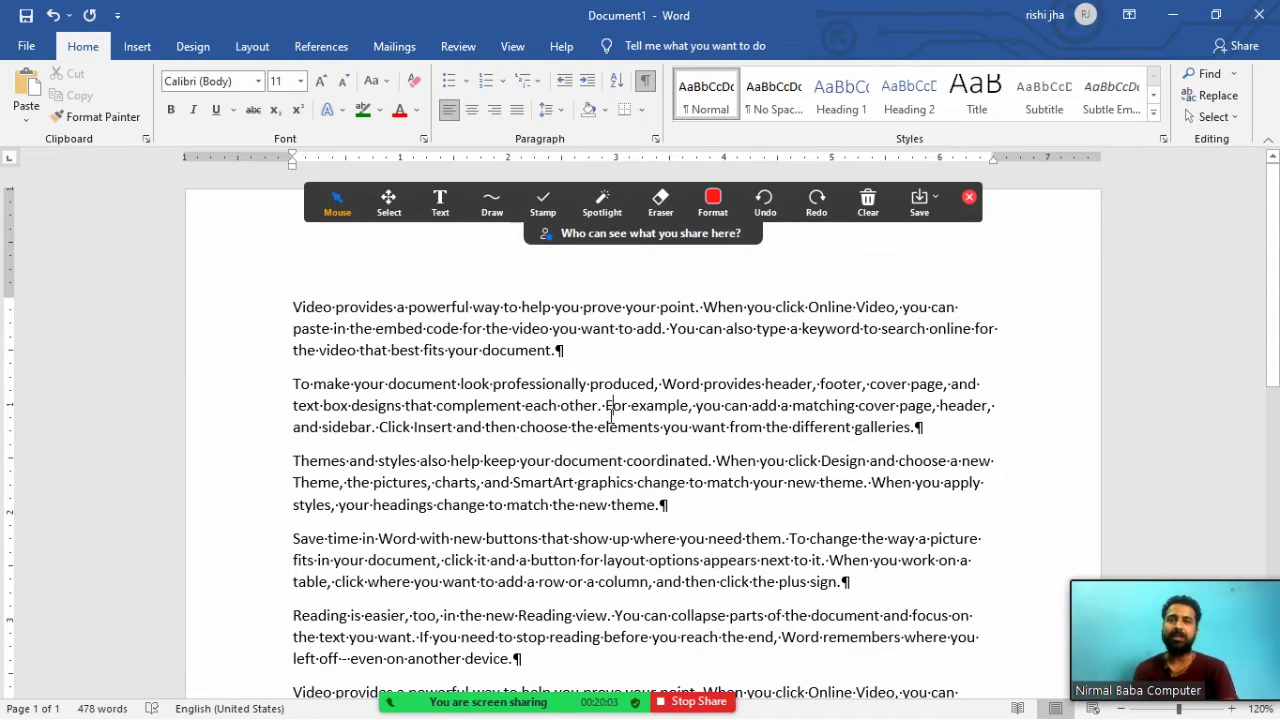
pyautogui.hotkey('ctrl', 'z')
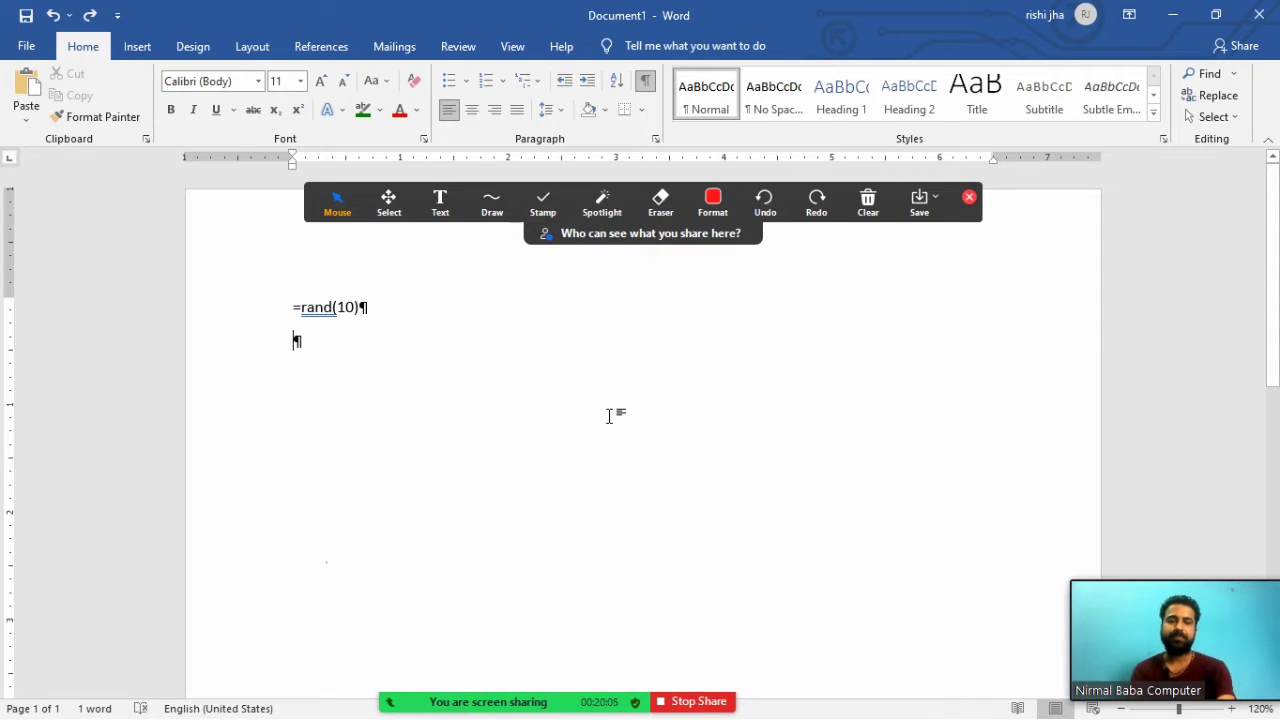
pyautogui.hotkey('ctrl', 'z')
# Hide the formatting marks and erase the leftover =rand formula so the page is empty.
pyautogui.press('BackSpace')
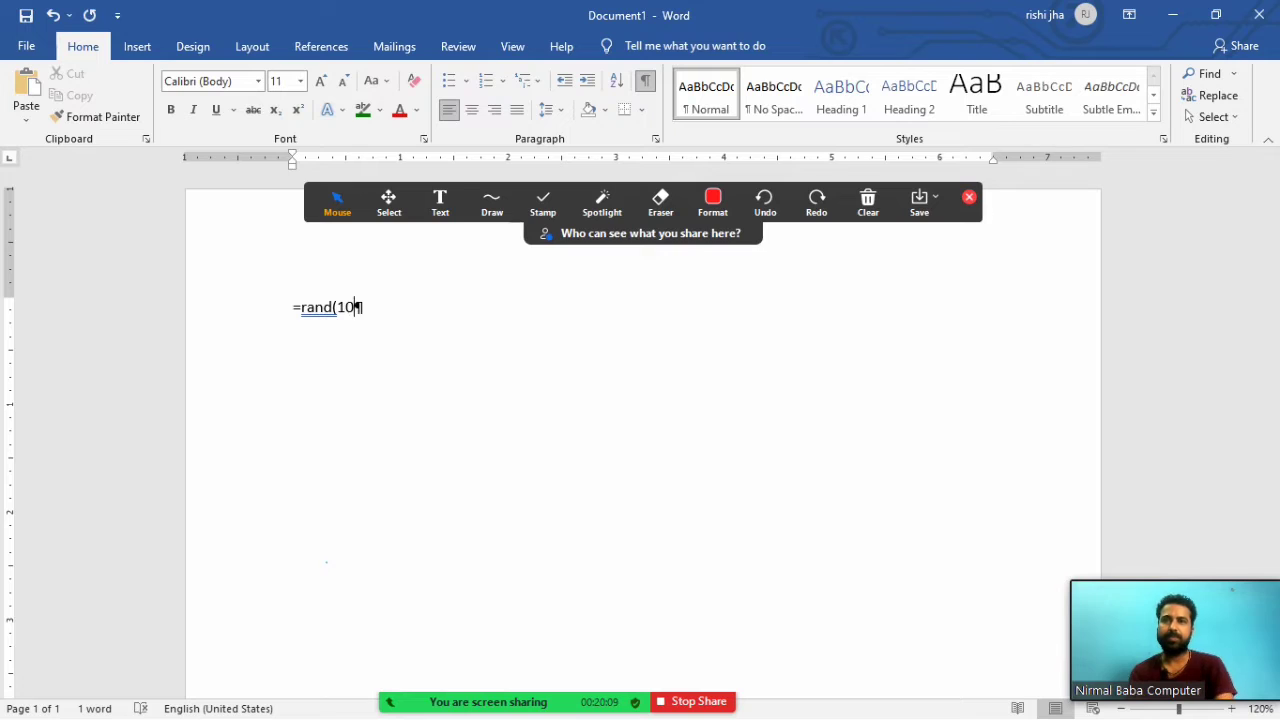
pyautogui.click(90, 15)
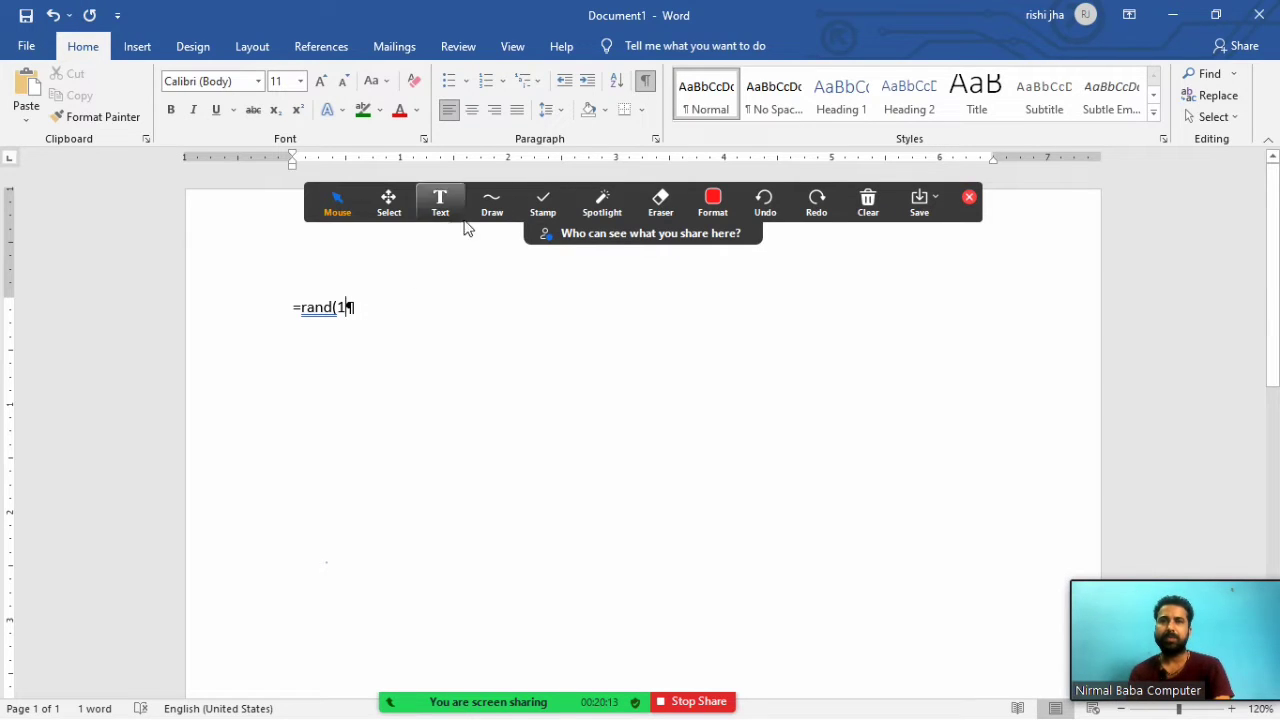
pyautogui.click(645, 80)
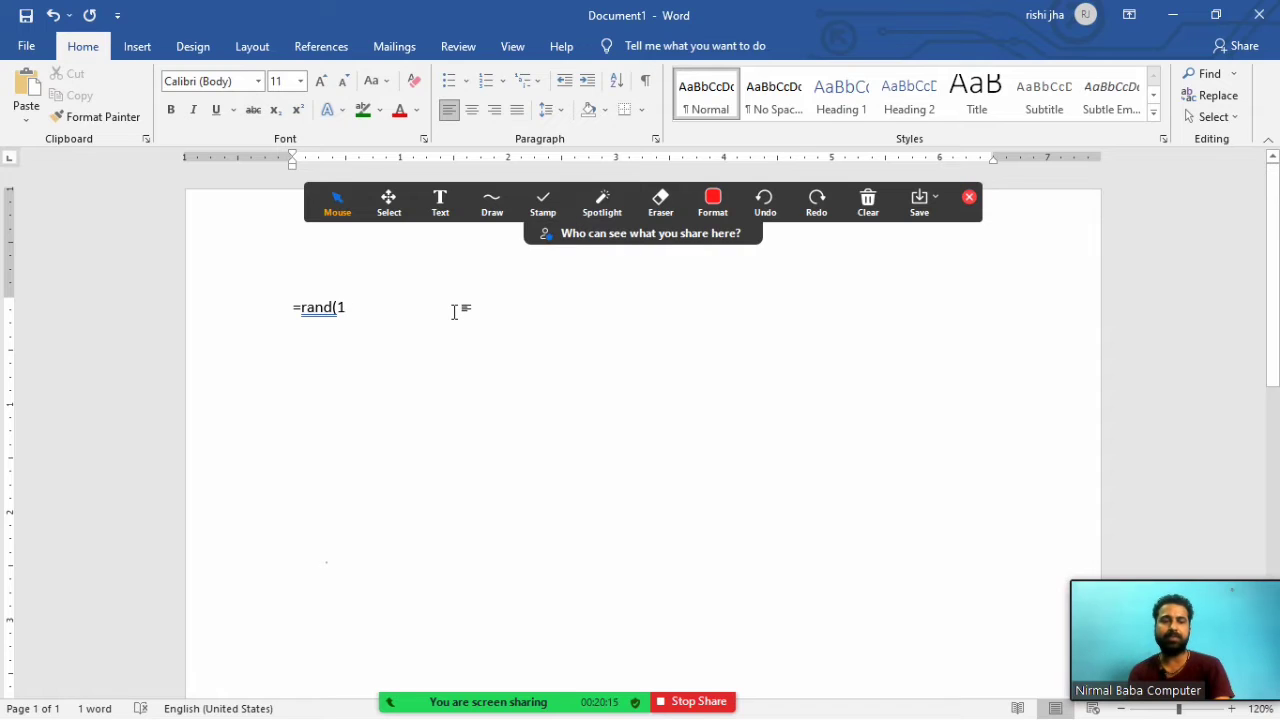
pyautogui.write('0')
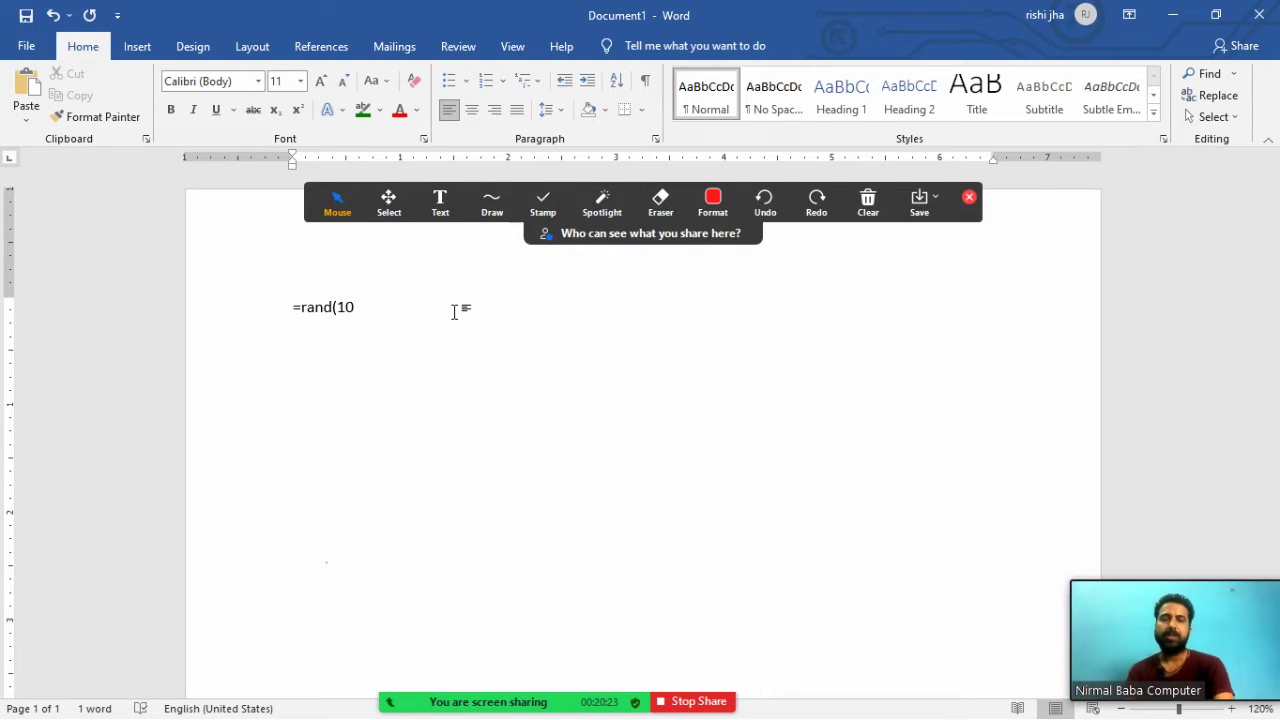
pyautogui.press('BackSpace')
pyautogui.press('BackSpace')
pyautogui.press('BackSpace')
pyautogui.press('BackSpace')
pyautogui.press('BackSpace')
pyautogui.press('BackSpace')
pyautogui.press('BackSpace')
pyautogui.press('BackSpace')
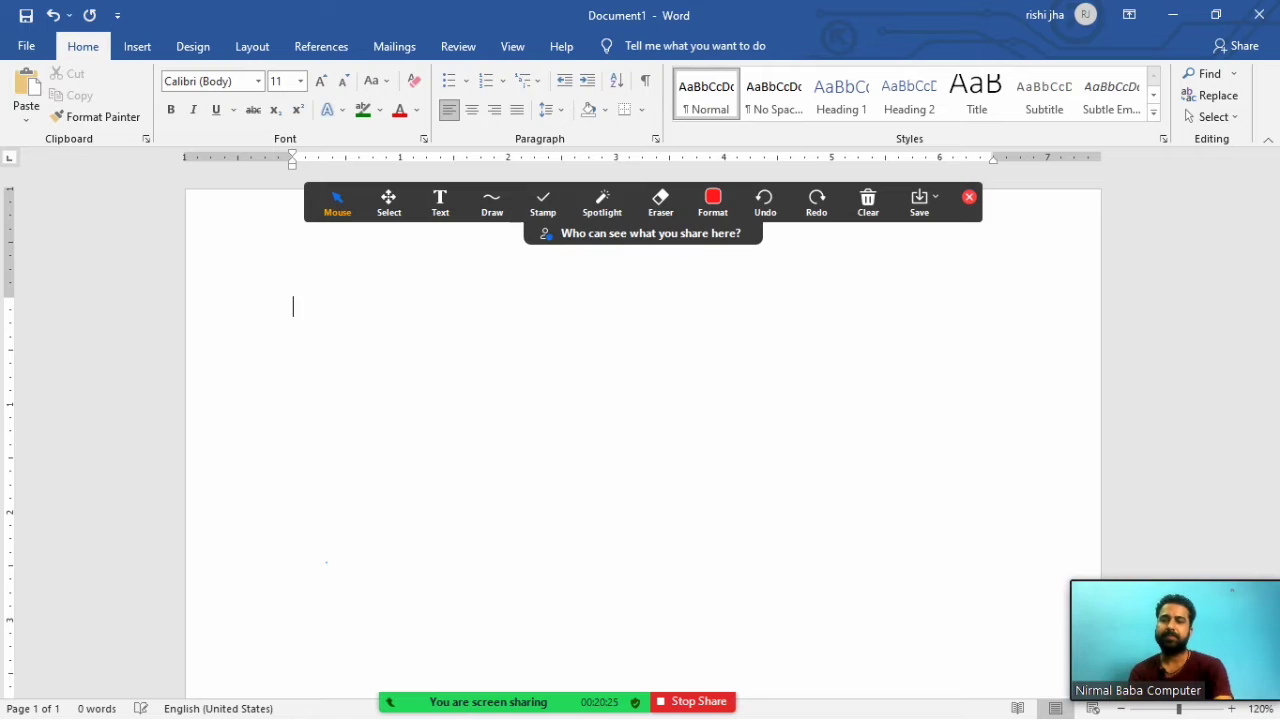
pyautogui.write('Sakri')
pyautogui.press('BackSpace')
pyautogui.press('BackSpace')
pyautogui.press('BackSpace')
pyautogui.press('BackSpace')
pyautogui.press('BackSpace')
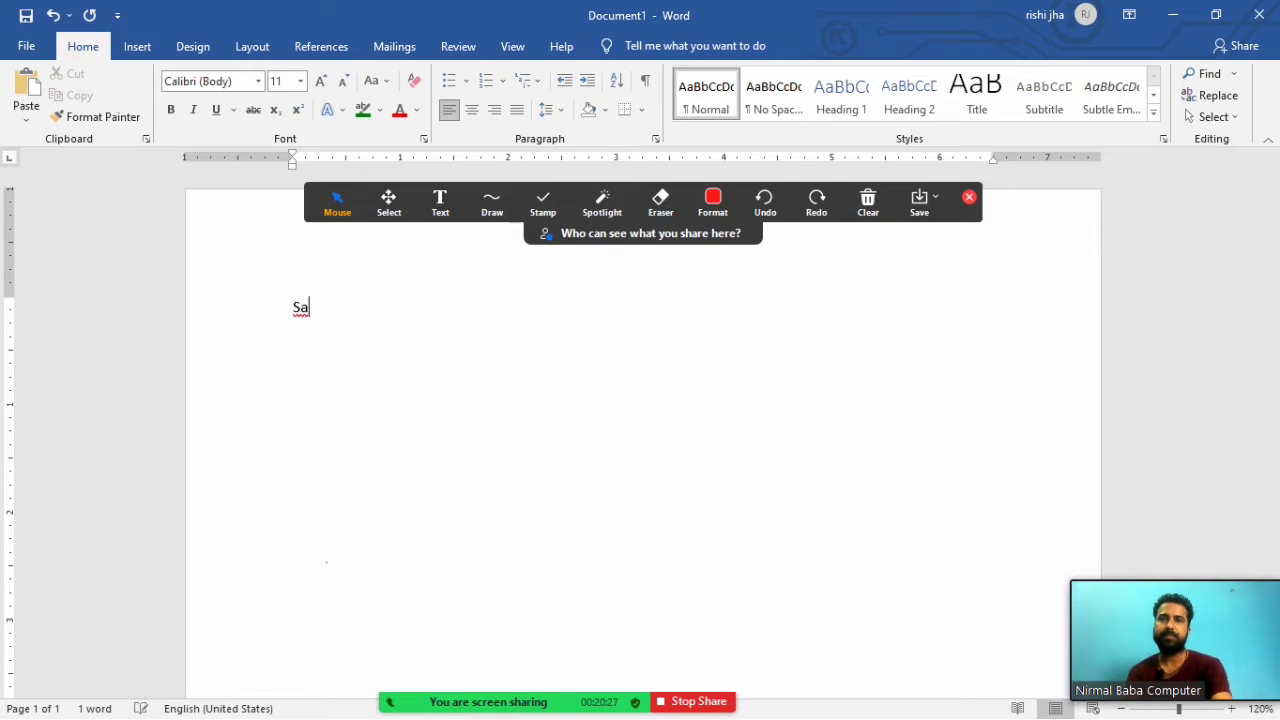
# Generate sample paragraphs on the empty page with =rand(10).
pyautogui.write('=')
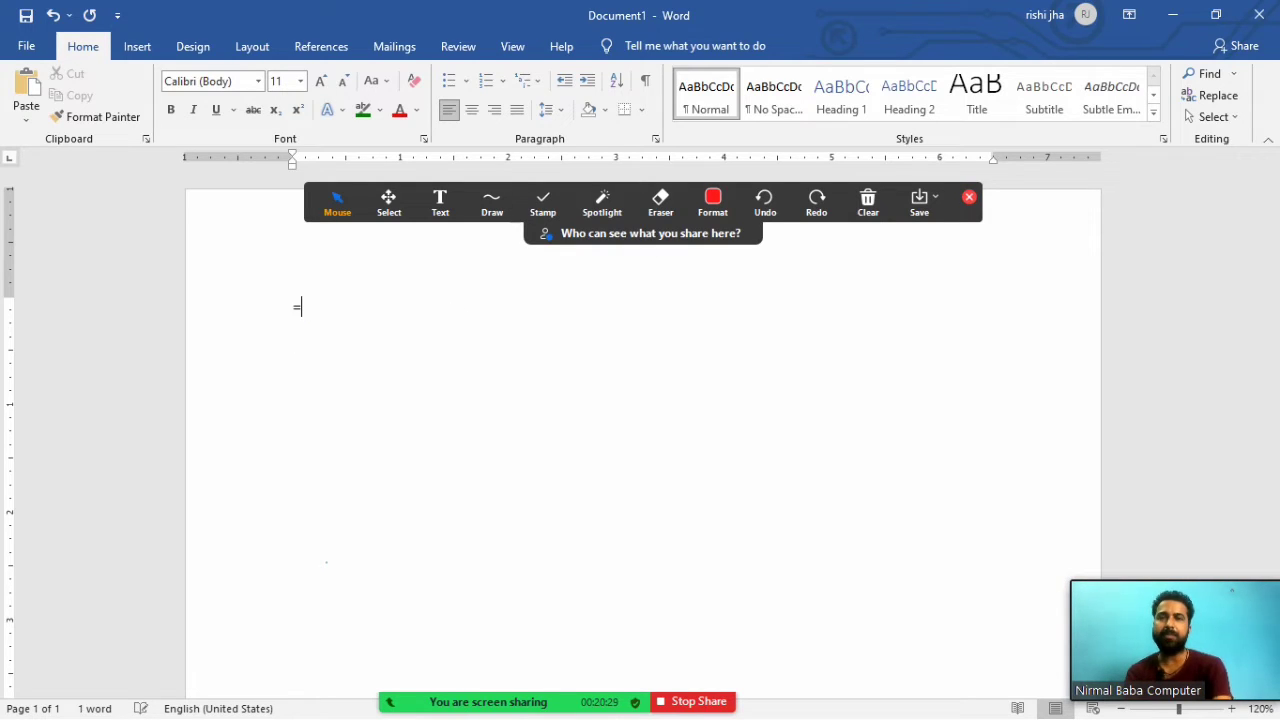
pyautogui.write('rand')
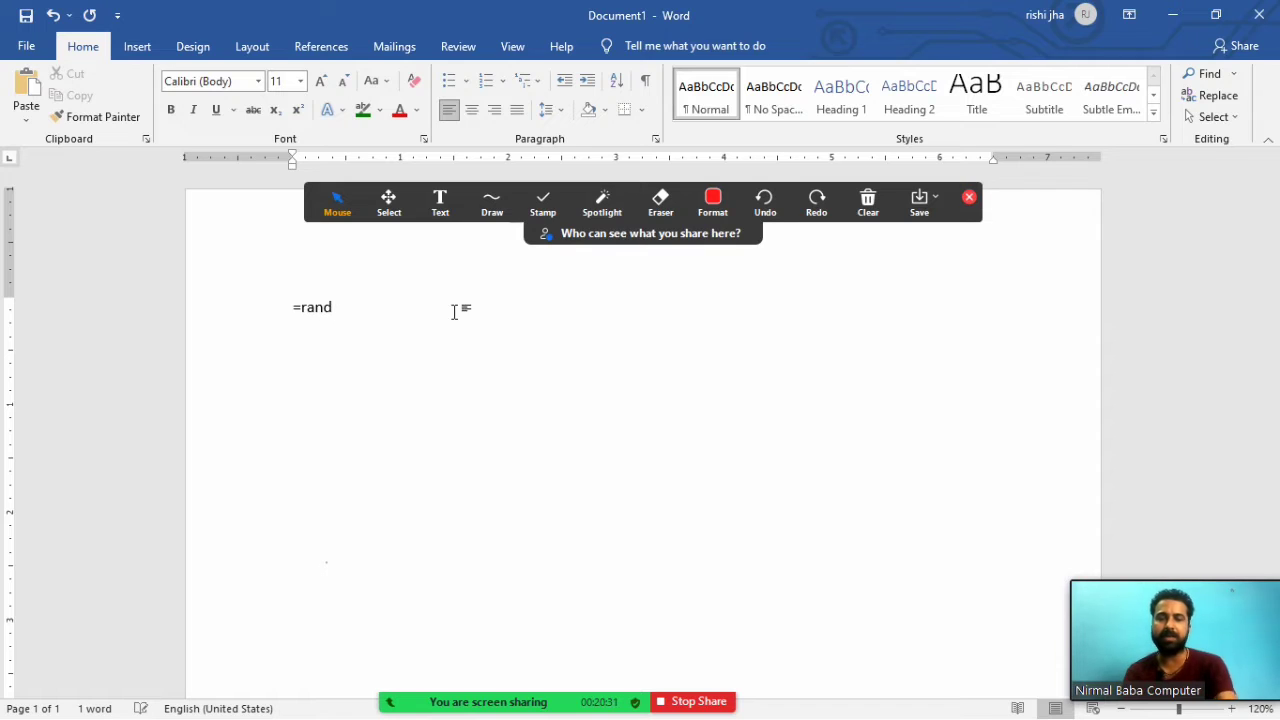
pyautogui.write('(')
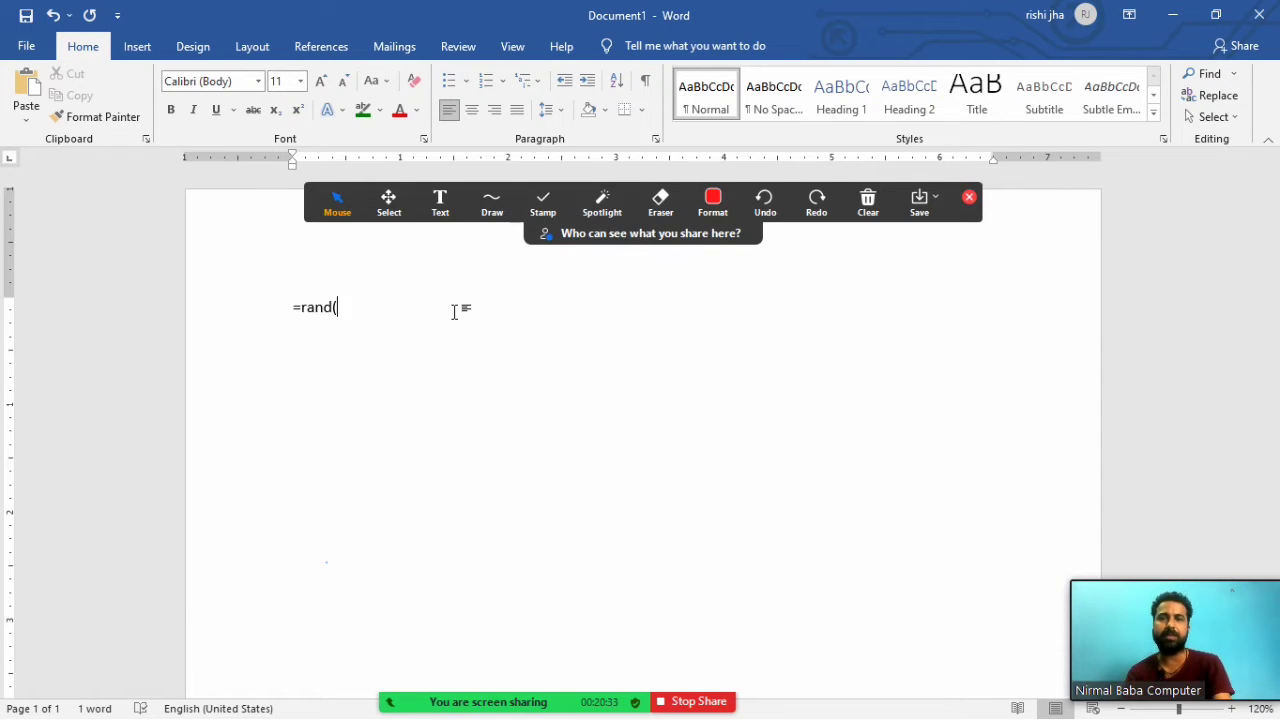
pyautogui.write('10)')
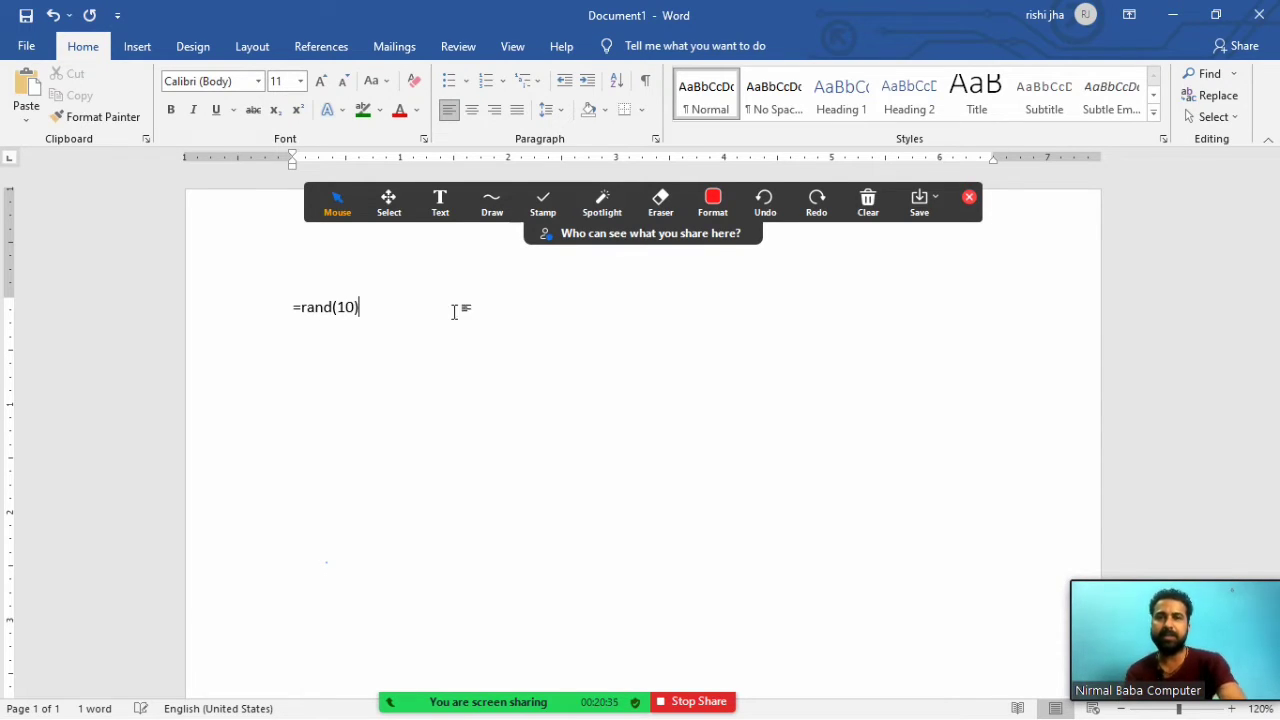
pyautogui.press('Return')
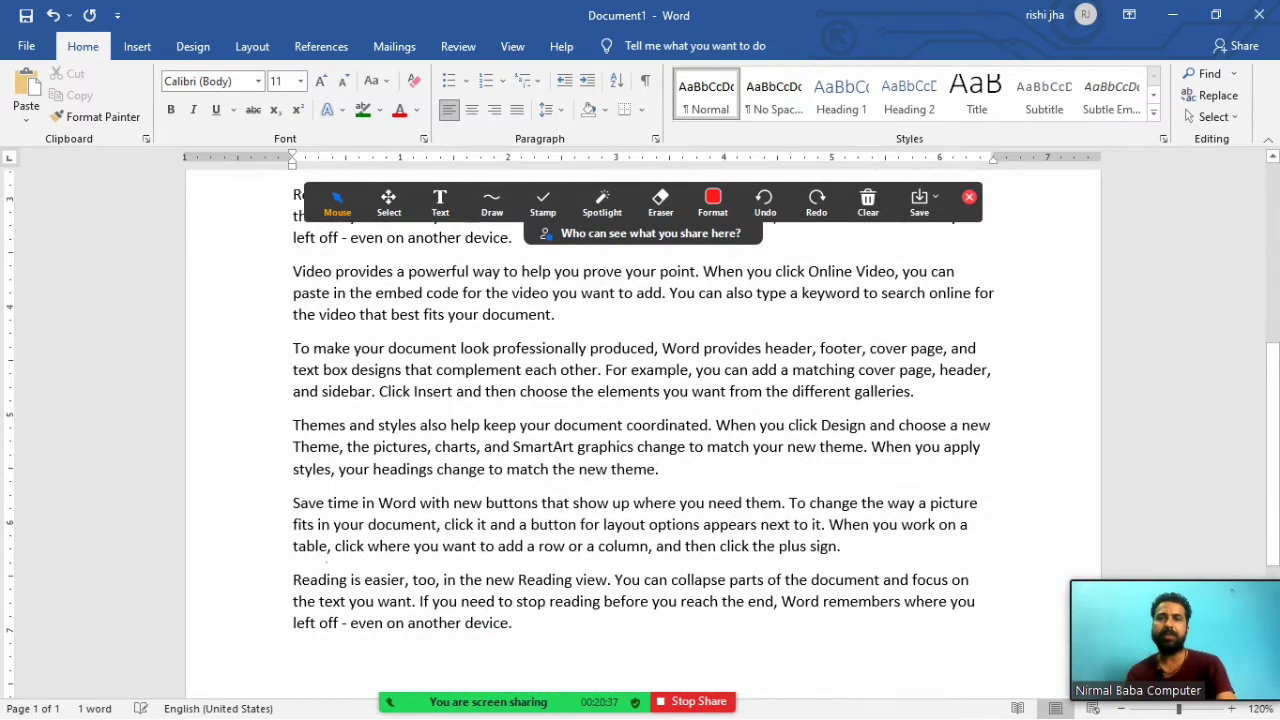
pyautogui.scroll(3, 822, 323)
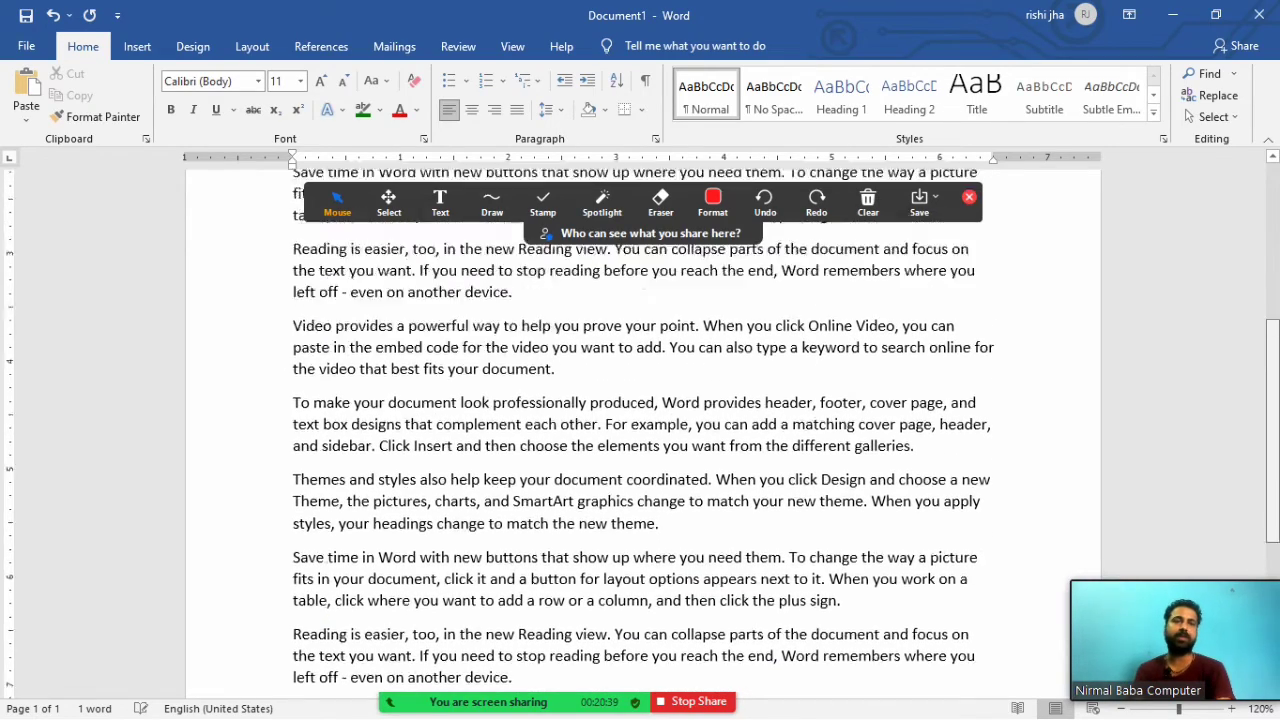
pyautogui.scroll(3, 784, 370)
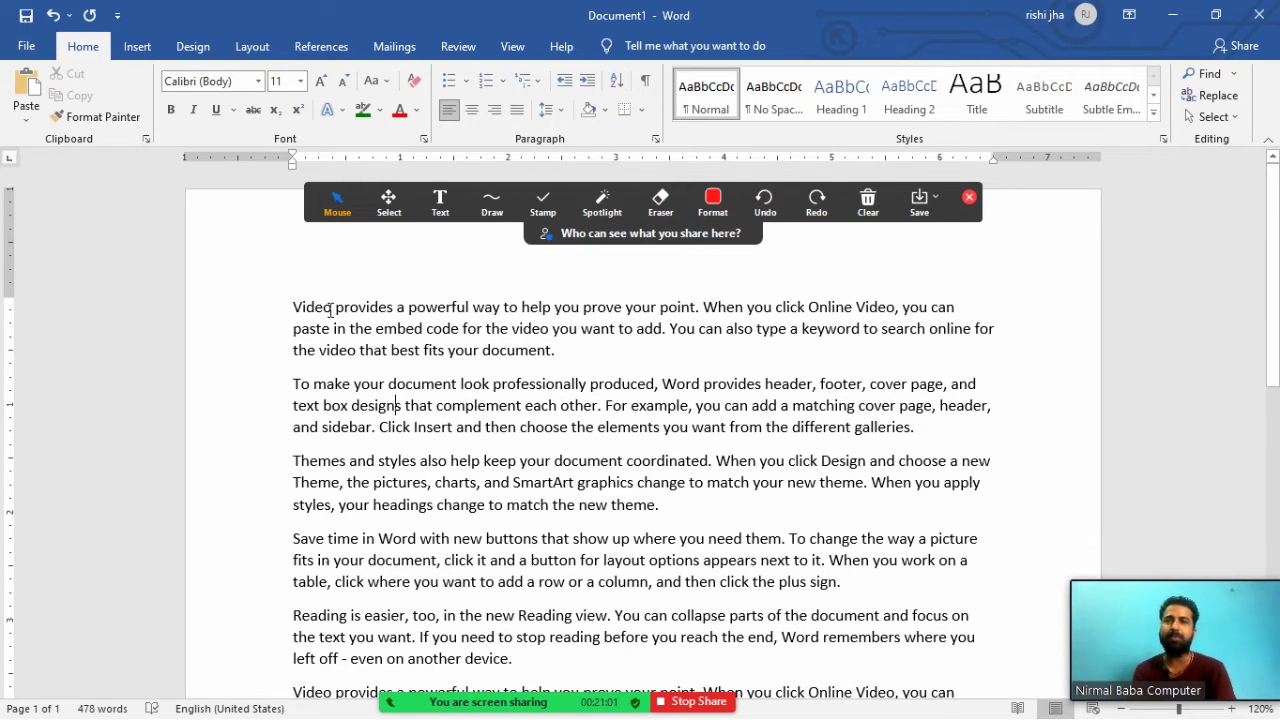
# Try center and right alignment on the first three paragraphs, returning them to left alignment each time.
pyautogui.moveTo(293, 308); pyautogui.dragTo(704, 509)
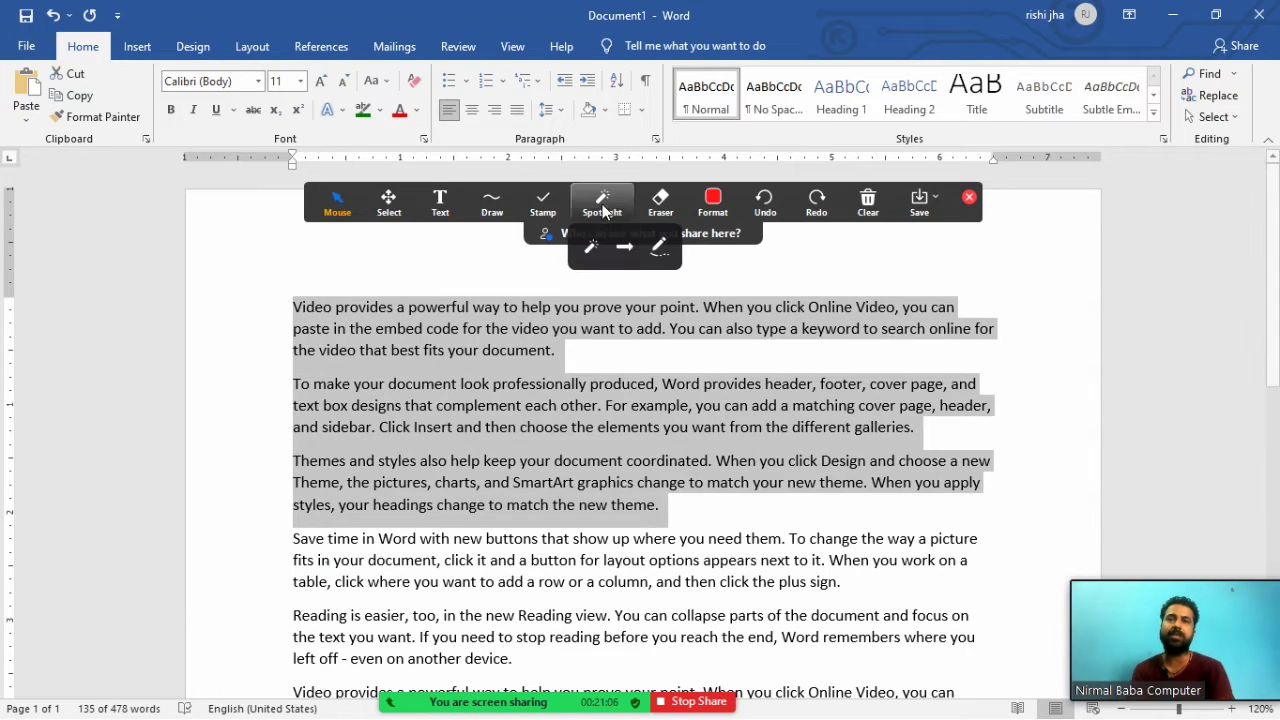
pyautogui.click(471, 112)
pyautogui.click(449, 112)
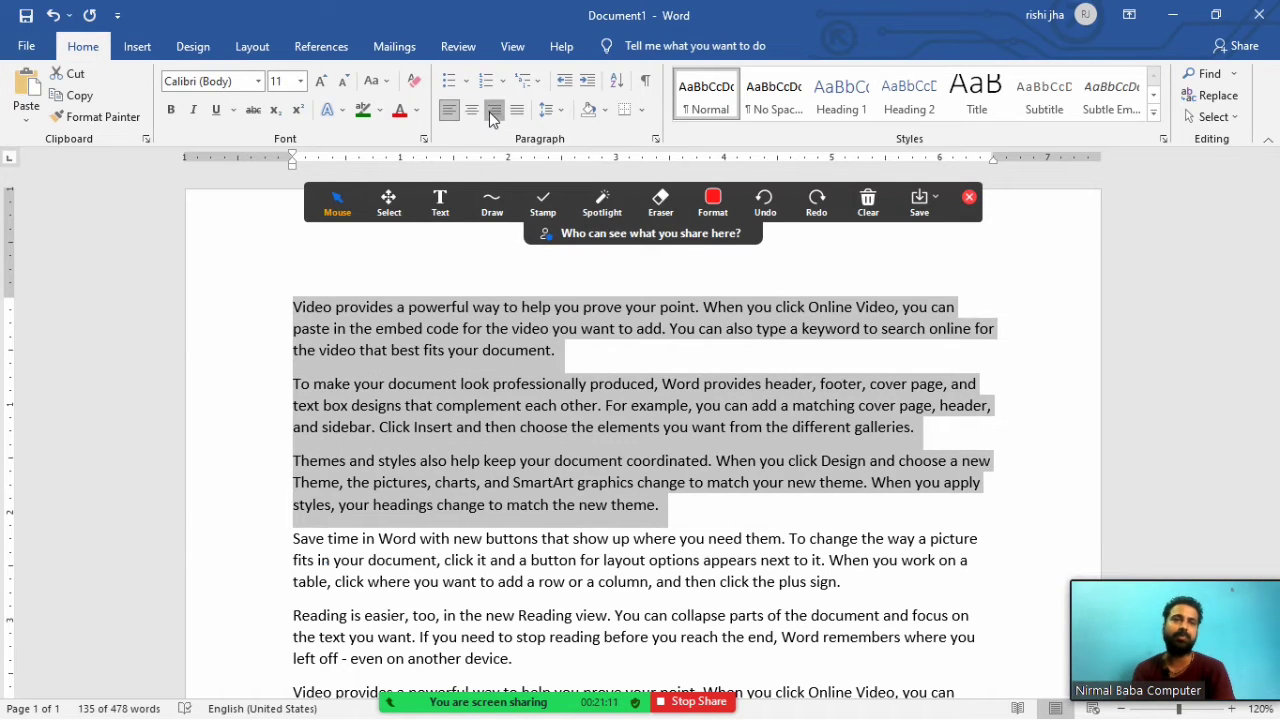
pyautogui.click(493, 112)
pyautogui.click(447, 111)
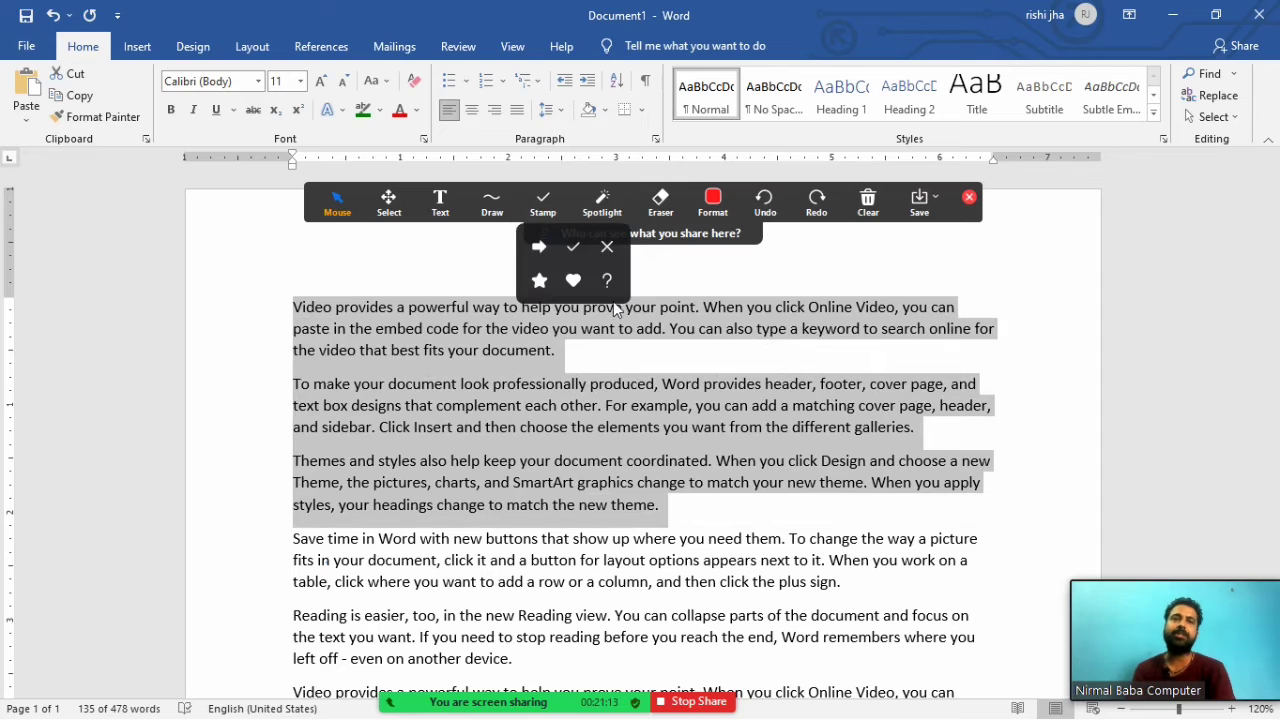
pyautogui.click(633, 329)
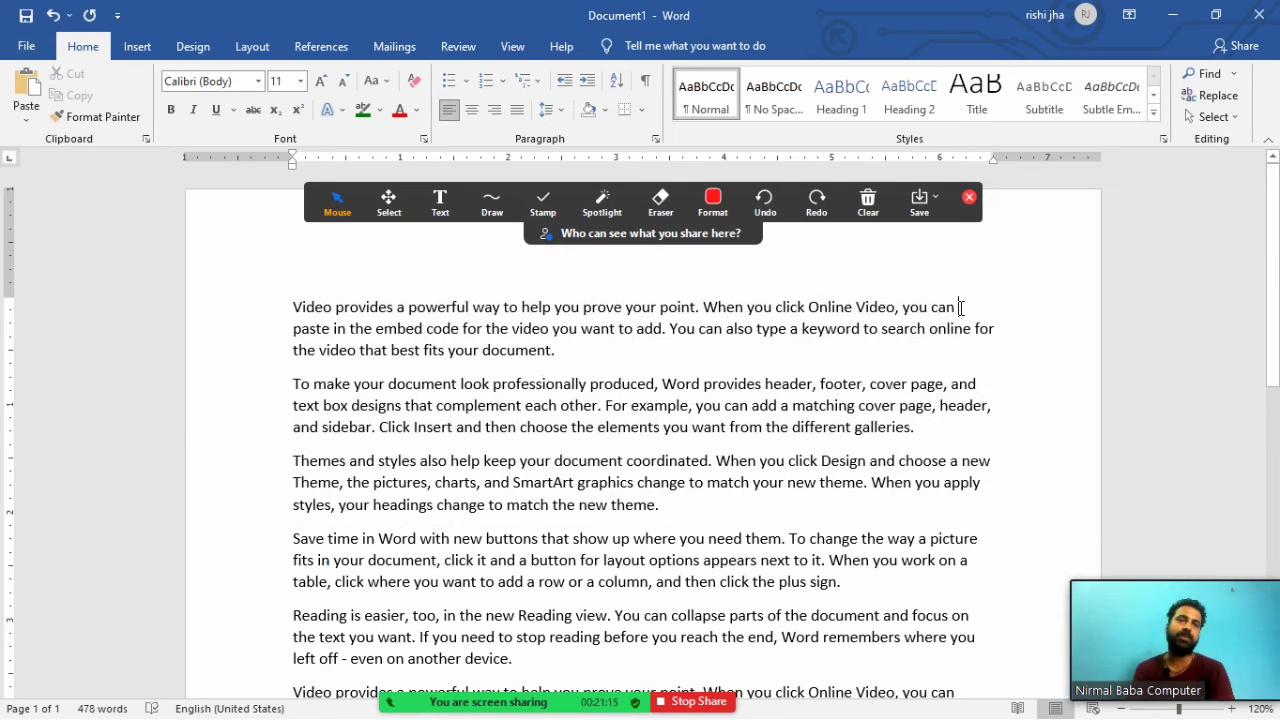
pyautogui.click(1014, 334)
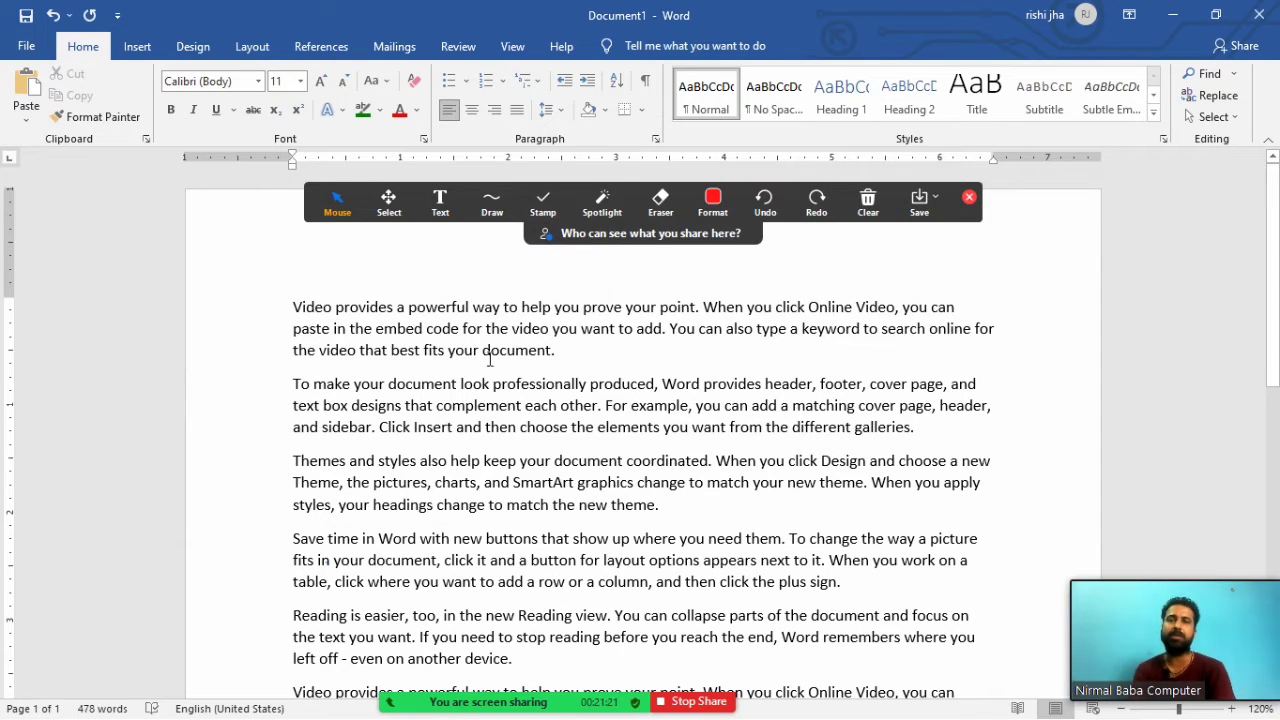
# Justify the first five paragraphs of the sample text.
pyautogui.moveTo(291, 307); pyautogui.dragTo(534, 663)
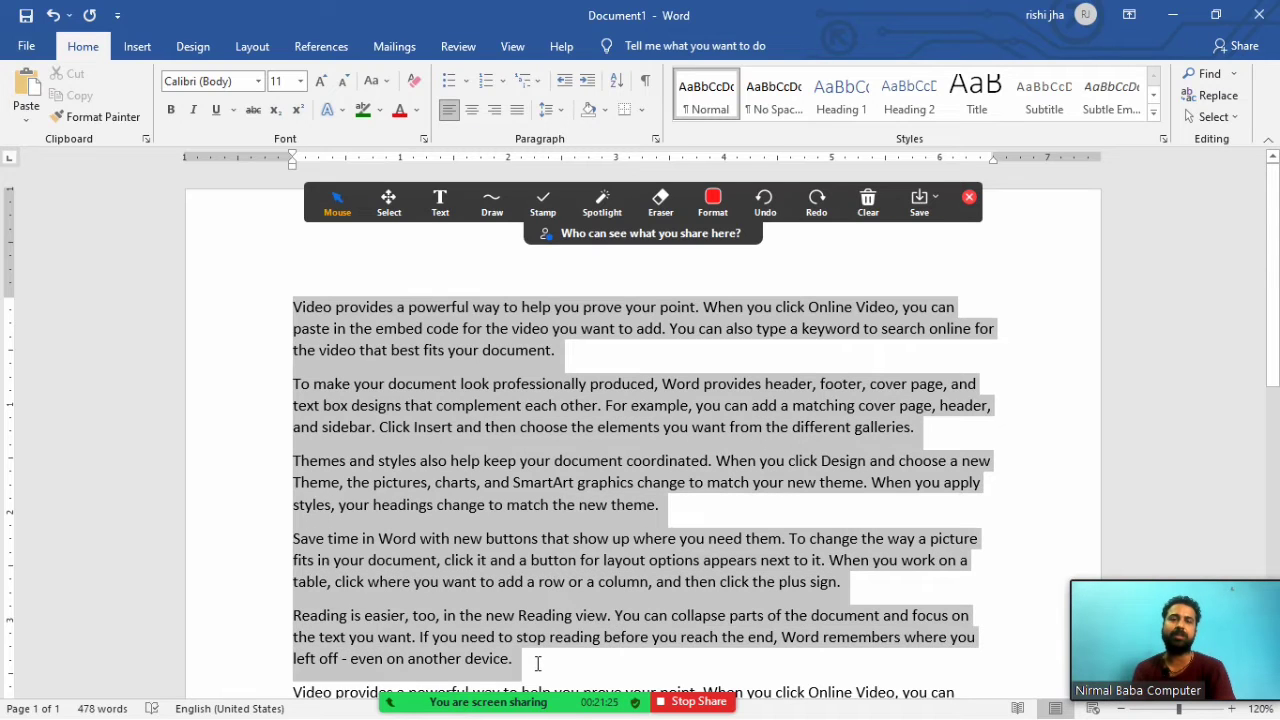
pyautogui.click(518, 113)
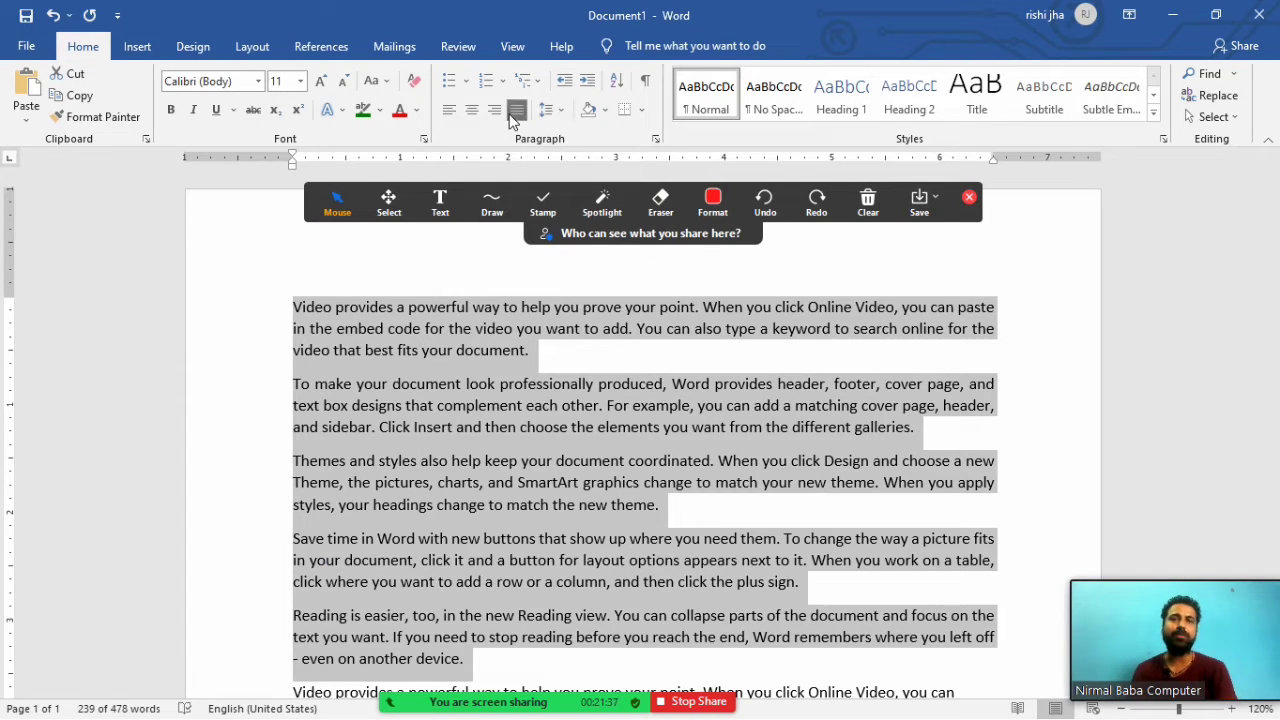
pyautogui.click(529, 364)
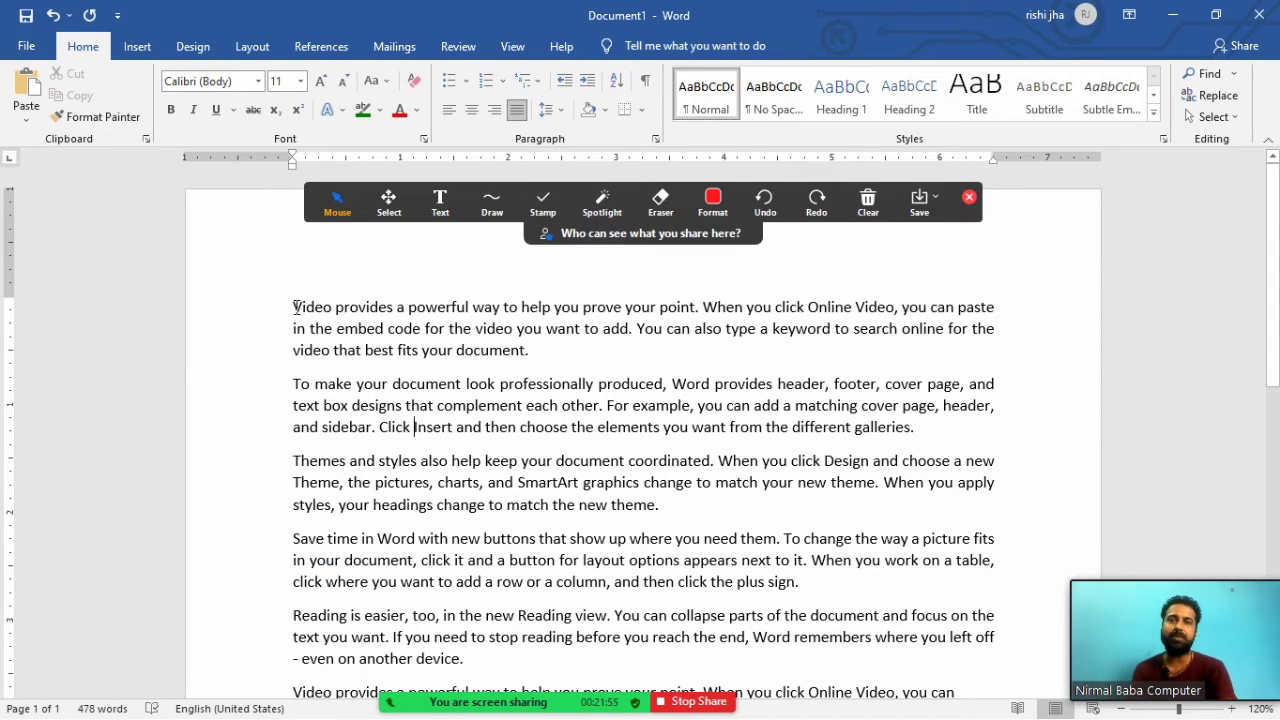
# Set the line spacing of the first five paragraphs to 2.5.
pyautogui.moveTo(293, 308); pyautogui.dragTo(533, 664)
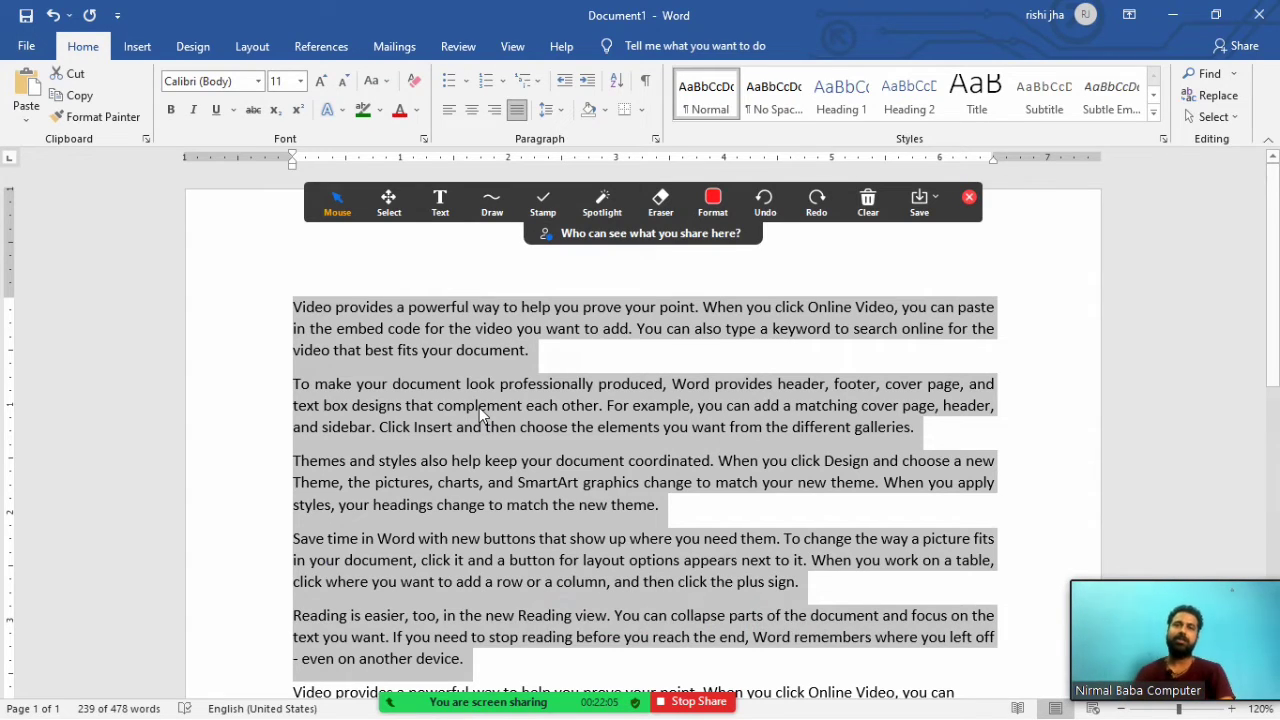
pyautogui.click(562, 110)
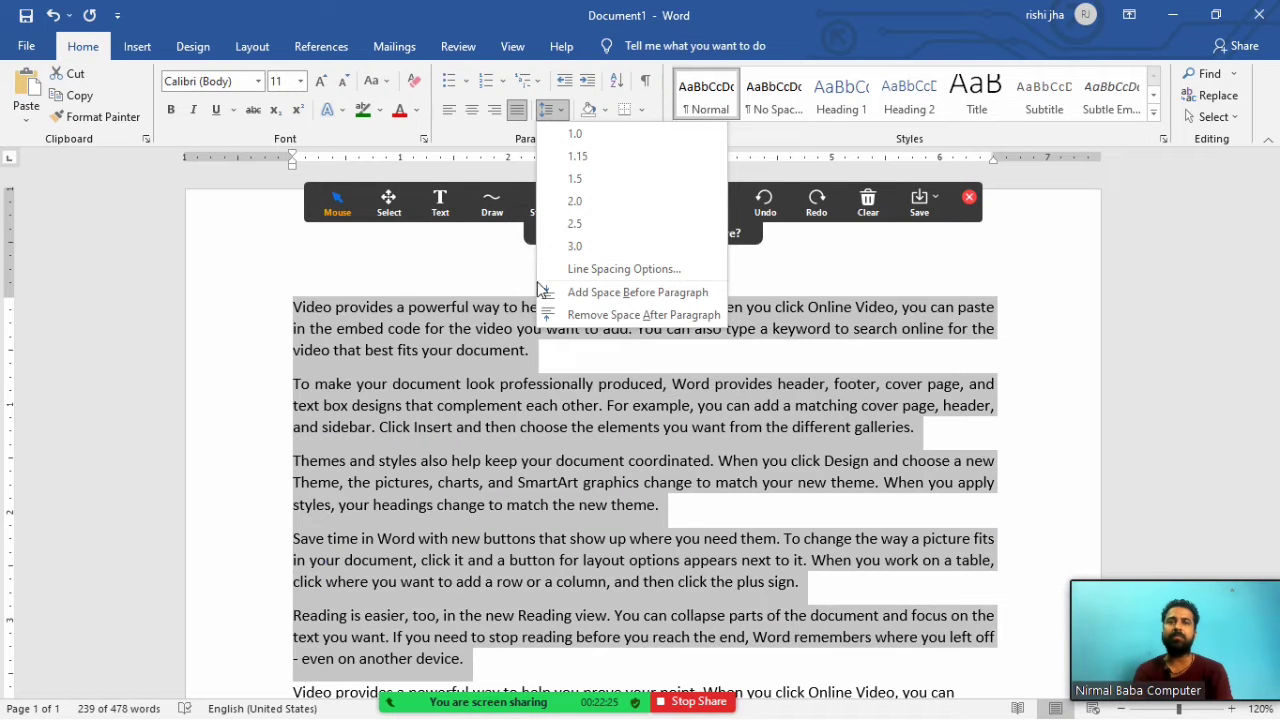
pyautogui.click(597, 228)
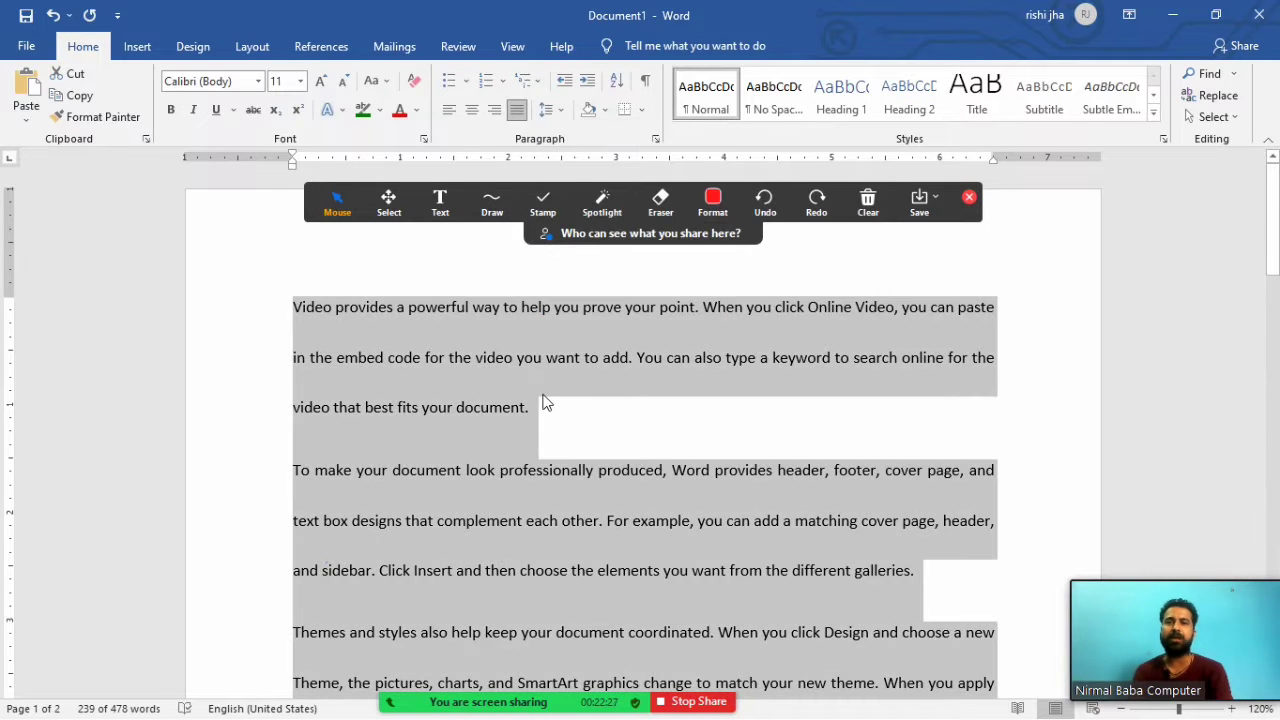
pyautogui.click(543, 397)
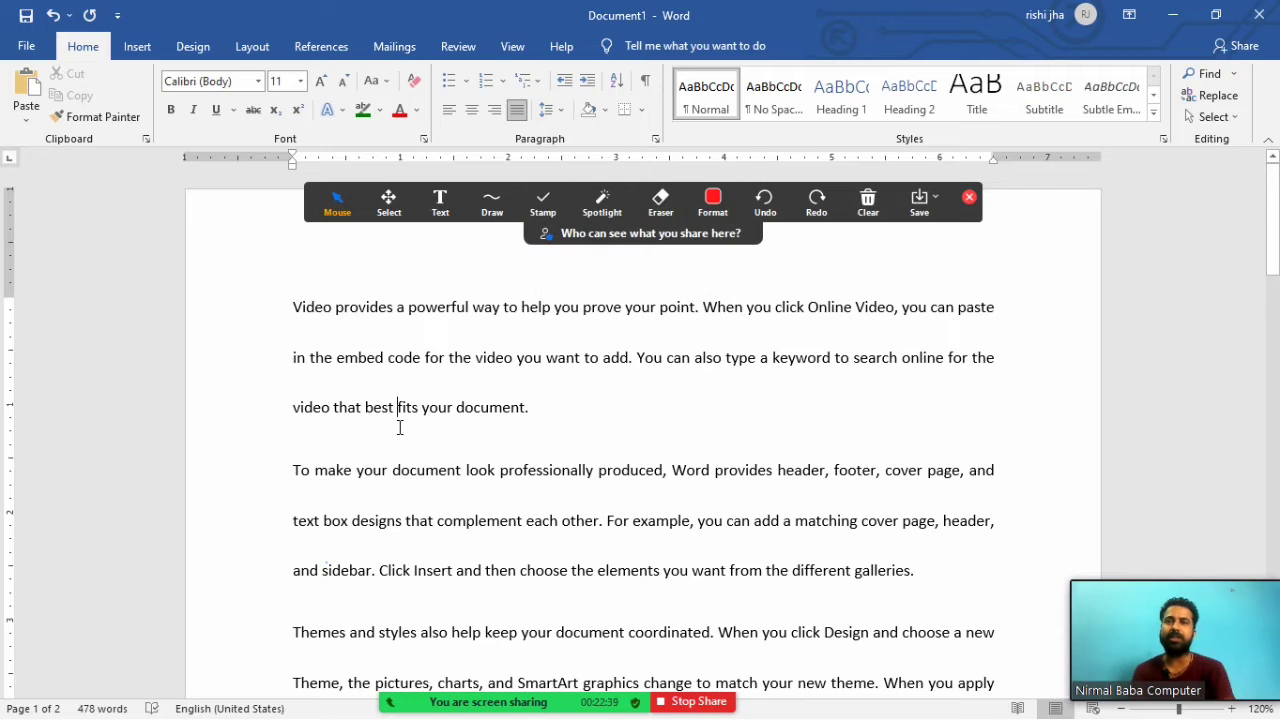
# Set the line spacing to 1.0 on the first three paragraphs, and extend it to all of the first five paragraphs.
pyautogui.doubleClick(288, 307)
pyautogui.moveTo(397, 377); pyautogui.dragTo(806, 637)
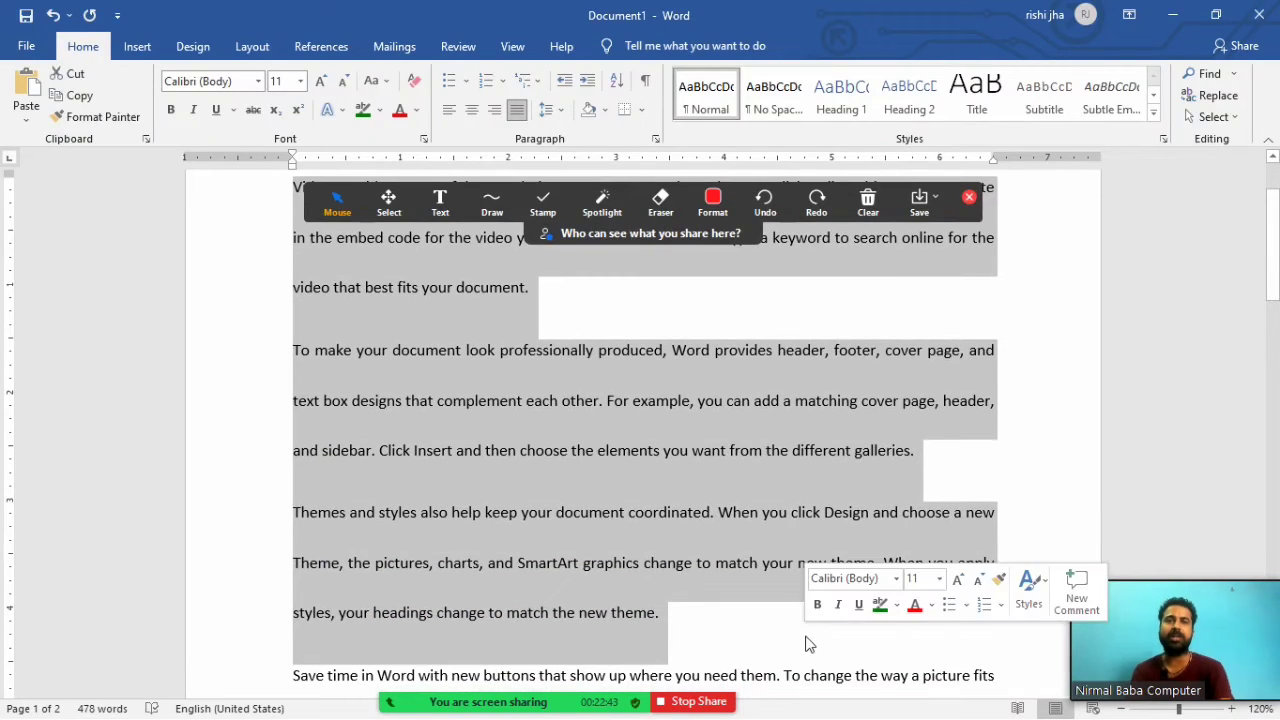
pyautogui.click(562, 112)
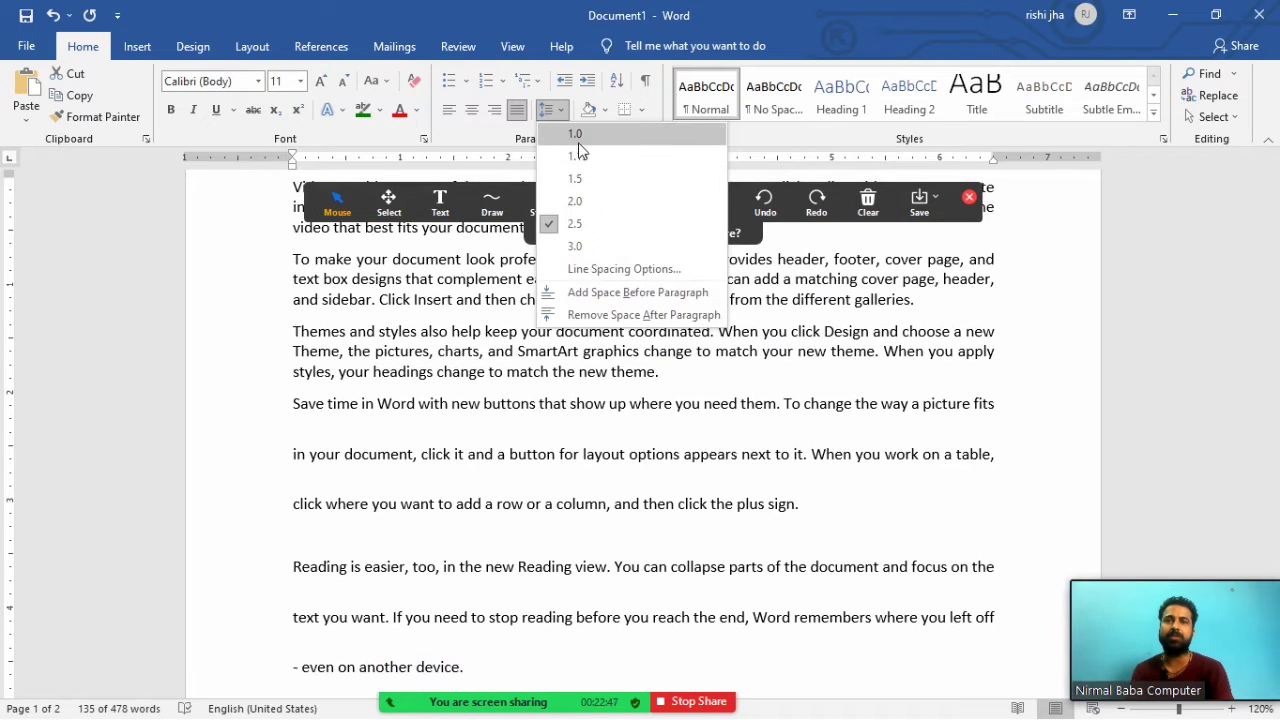
pyautogui.click(578, 143)
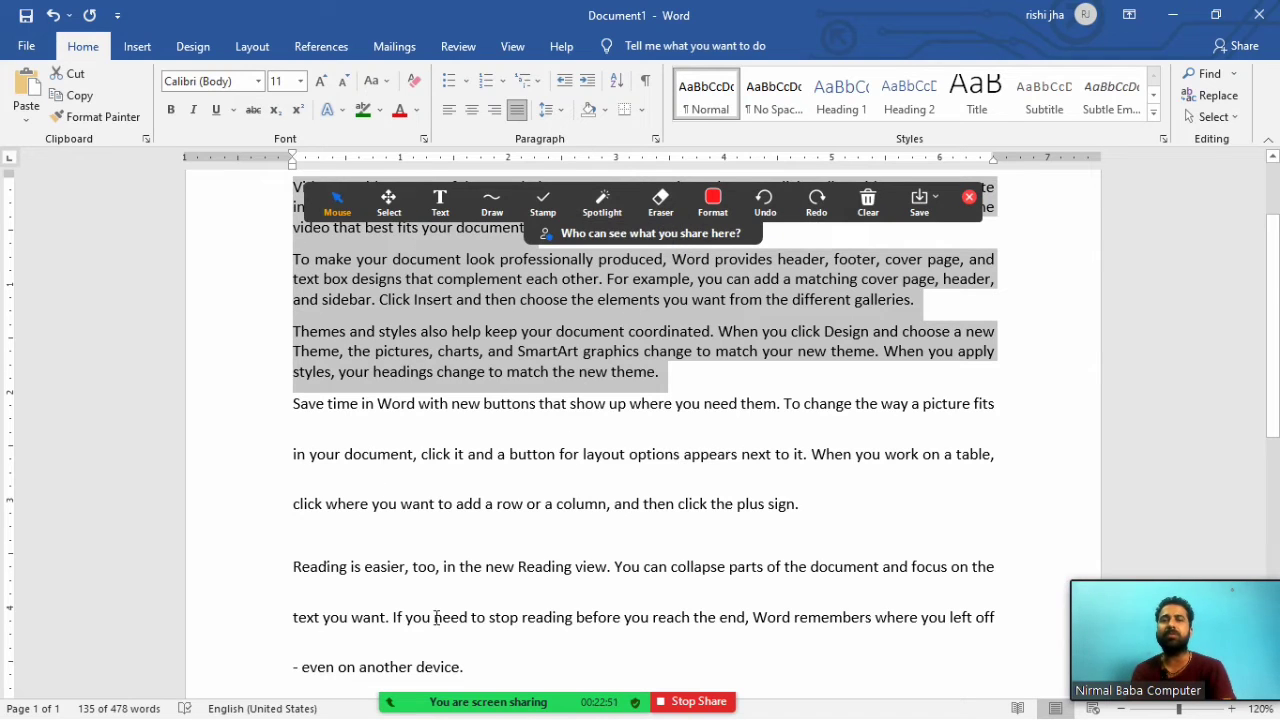
pyautogui.moveTo(466, 667); pyautogui.dragTo(246, 106)
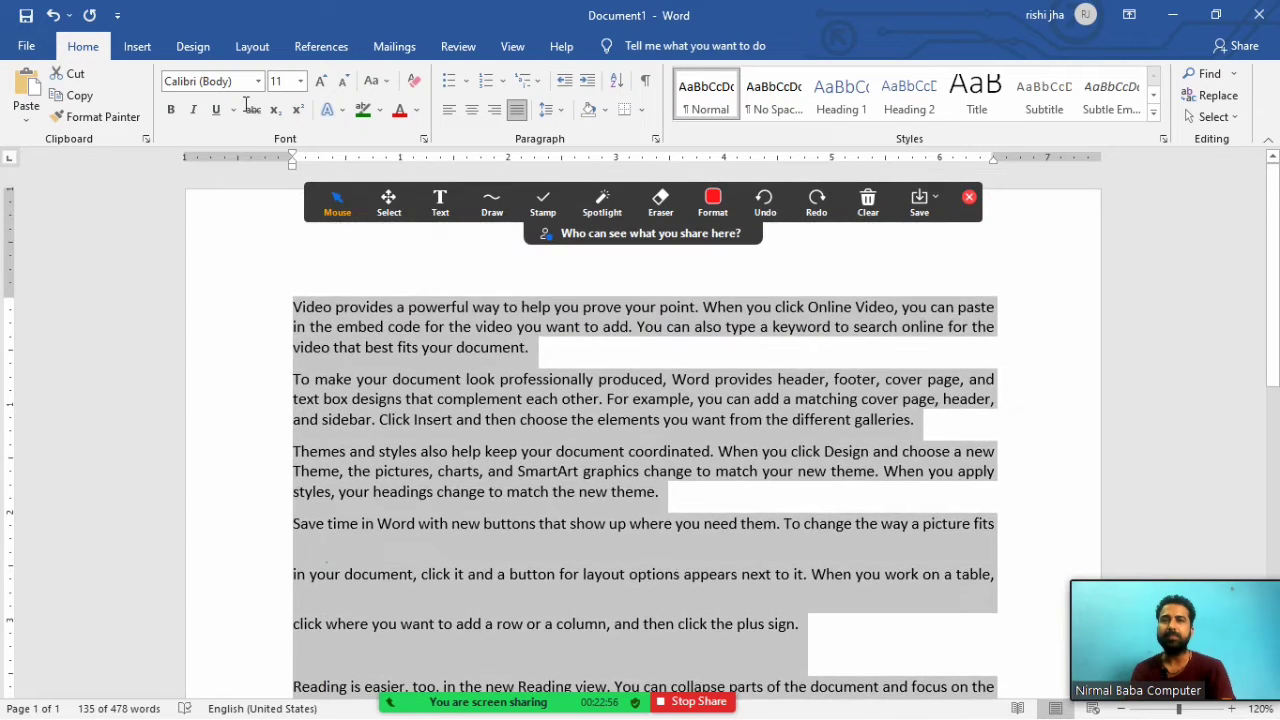
pyautogui.click(551, 110)
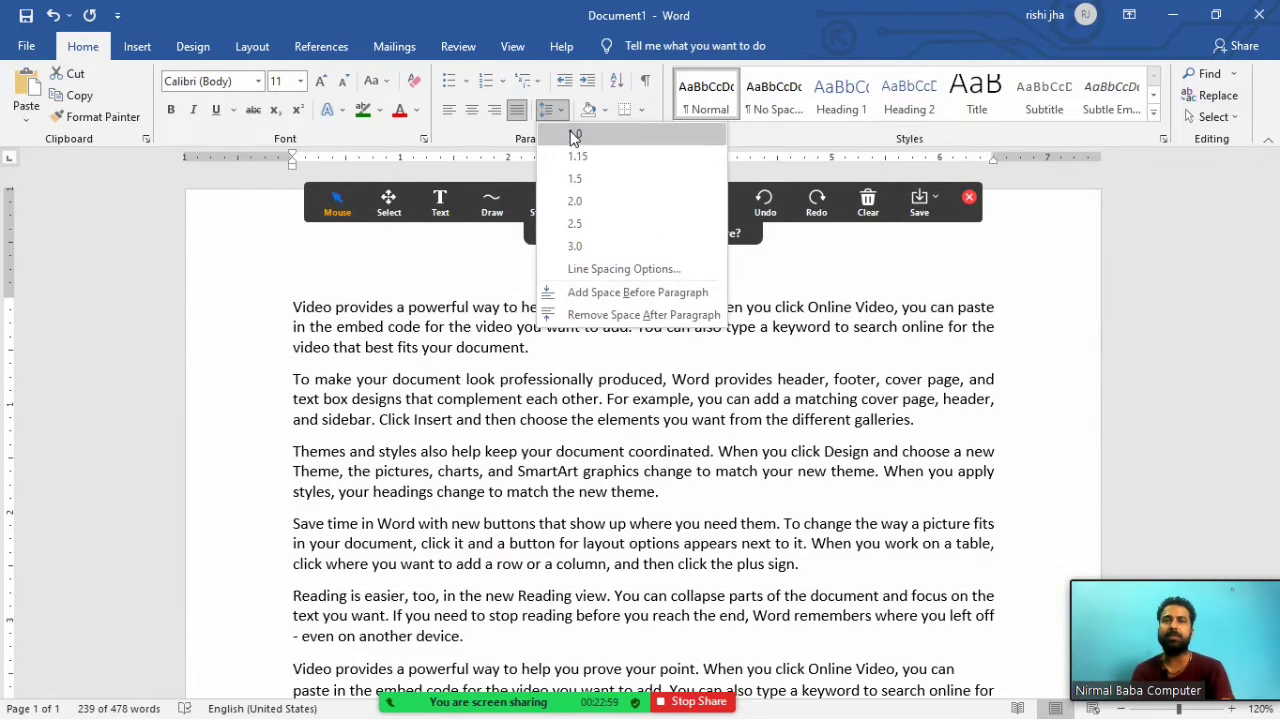
pyautogui.click(575, 136)
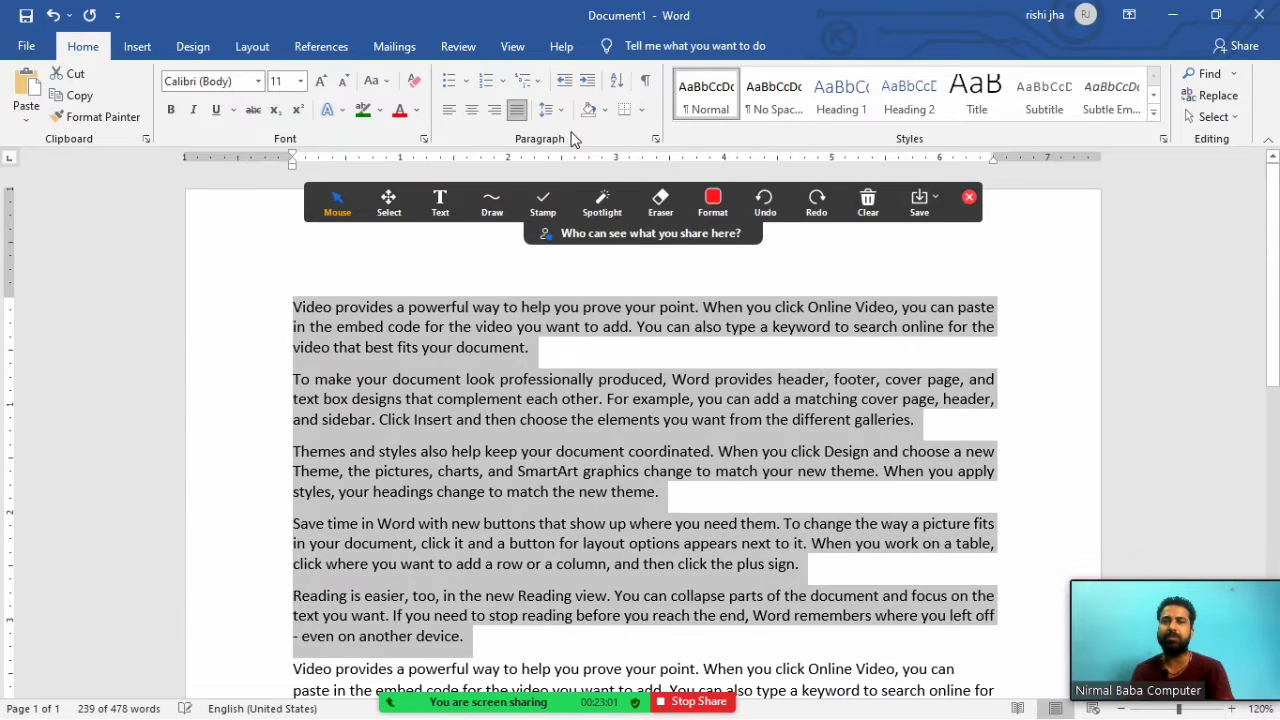
pyautogui.click(587, 413)
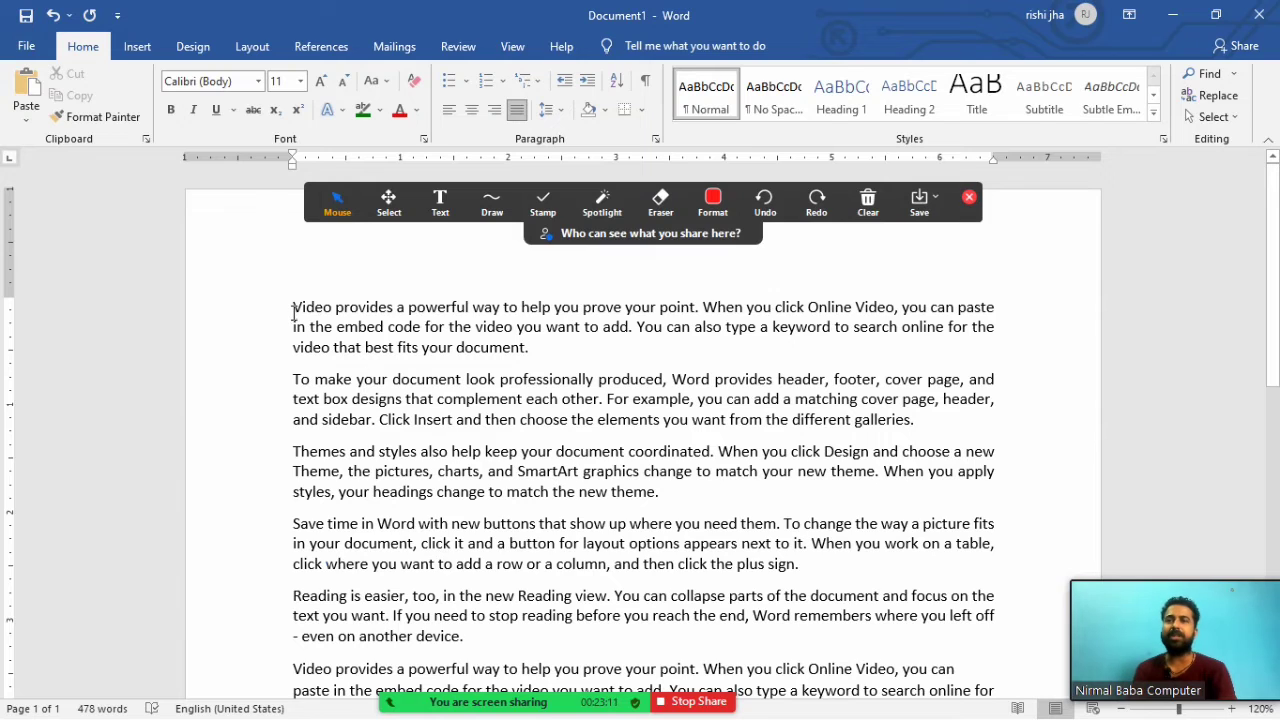
pyautogui.moveTo(293, 307); pyautogui.dragTo(558, 349)
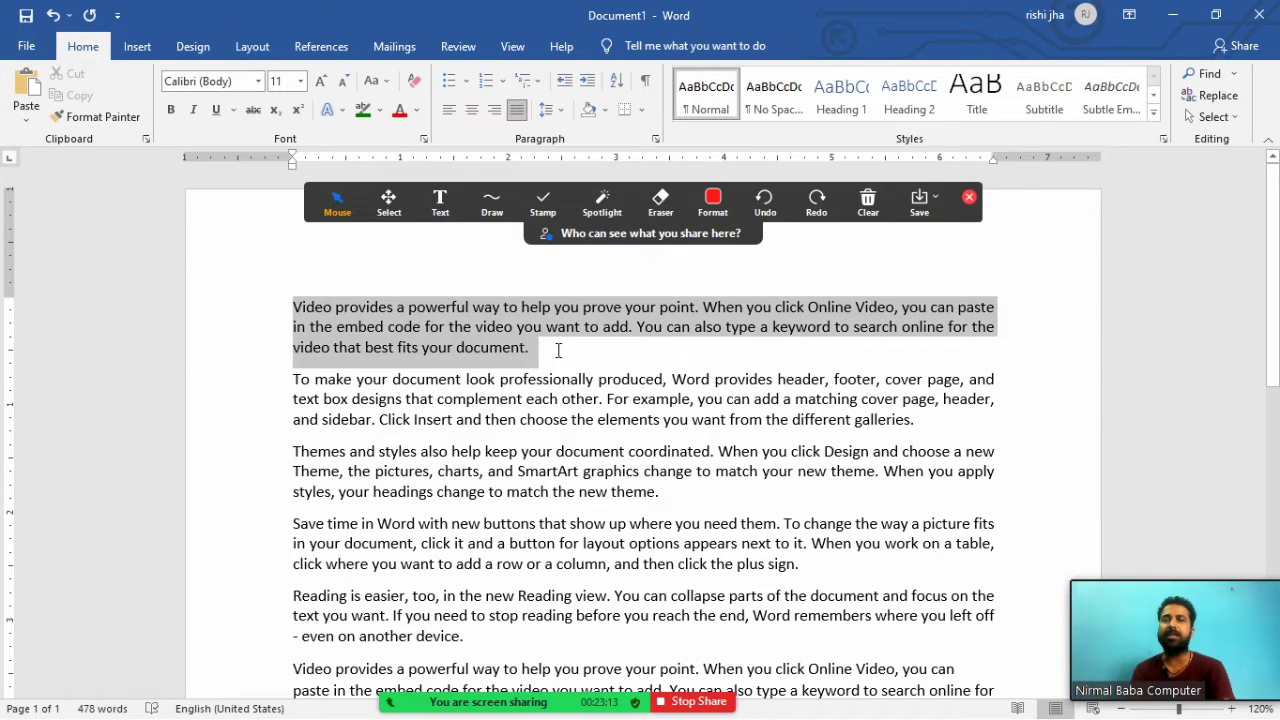
pyautogui.click(604, 112)
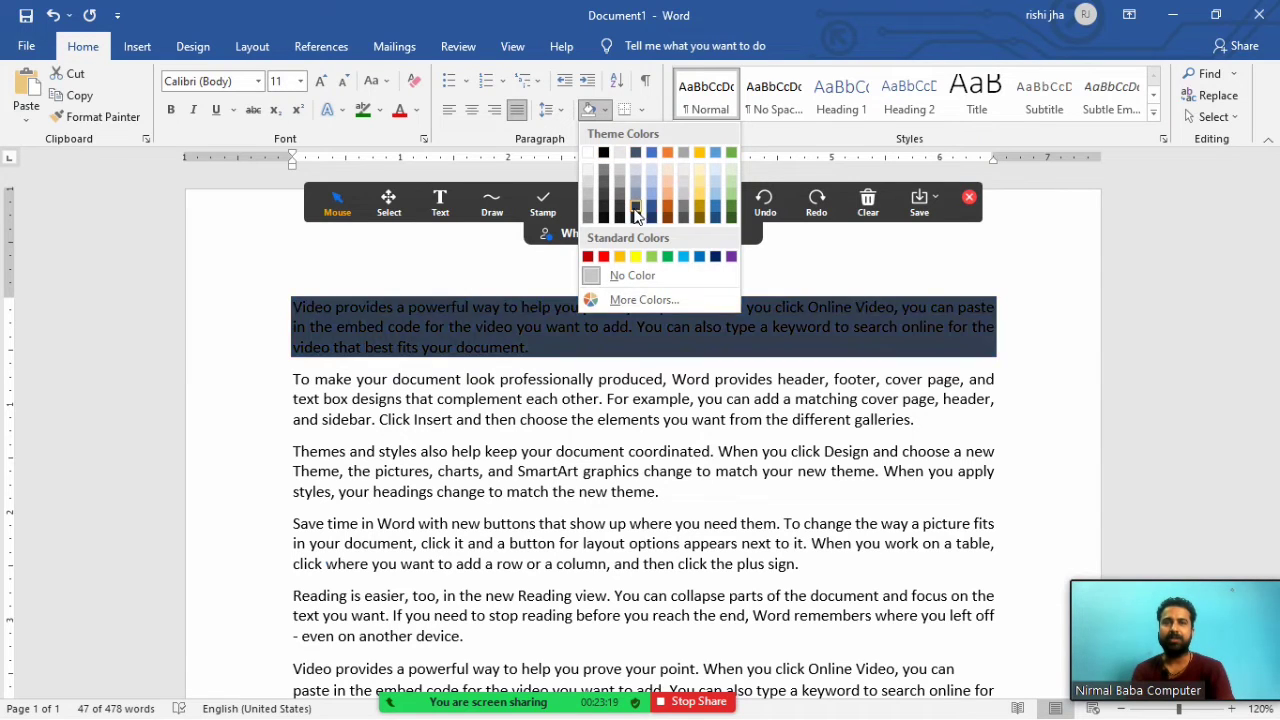
pyautogui.click(570, 465)
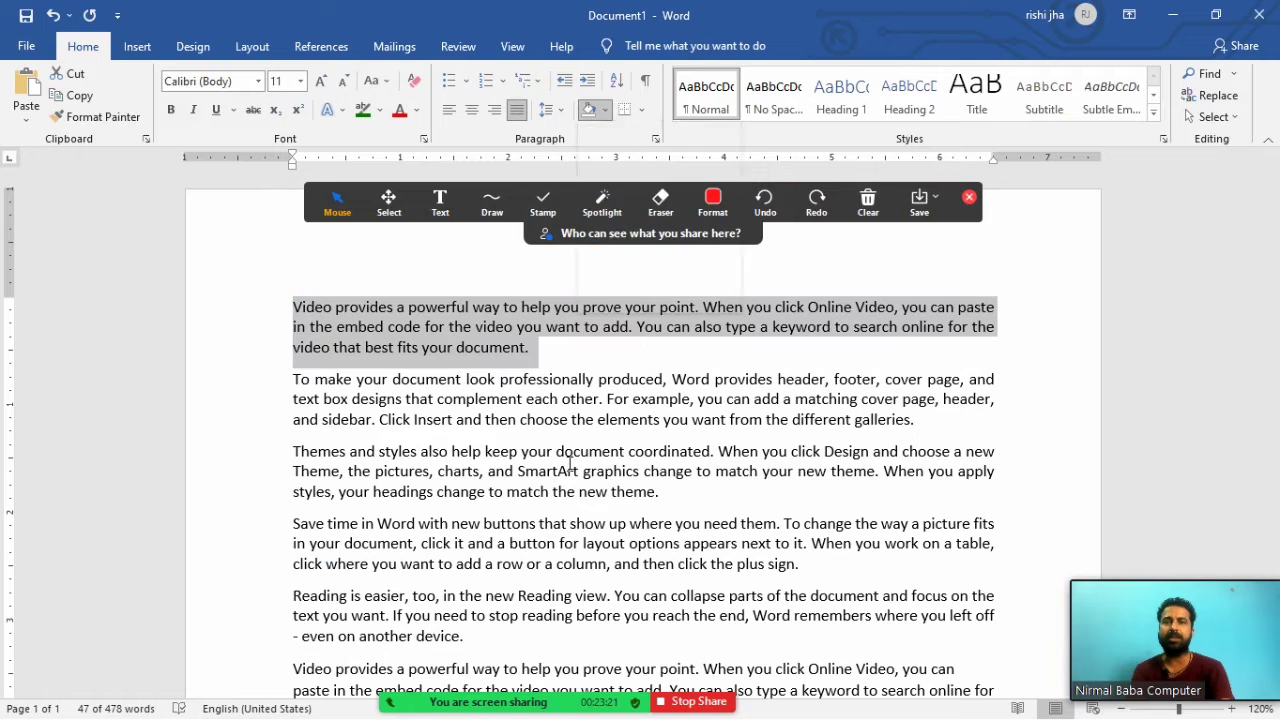
pyautogui.click(634, 338)
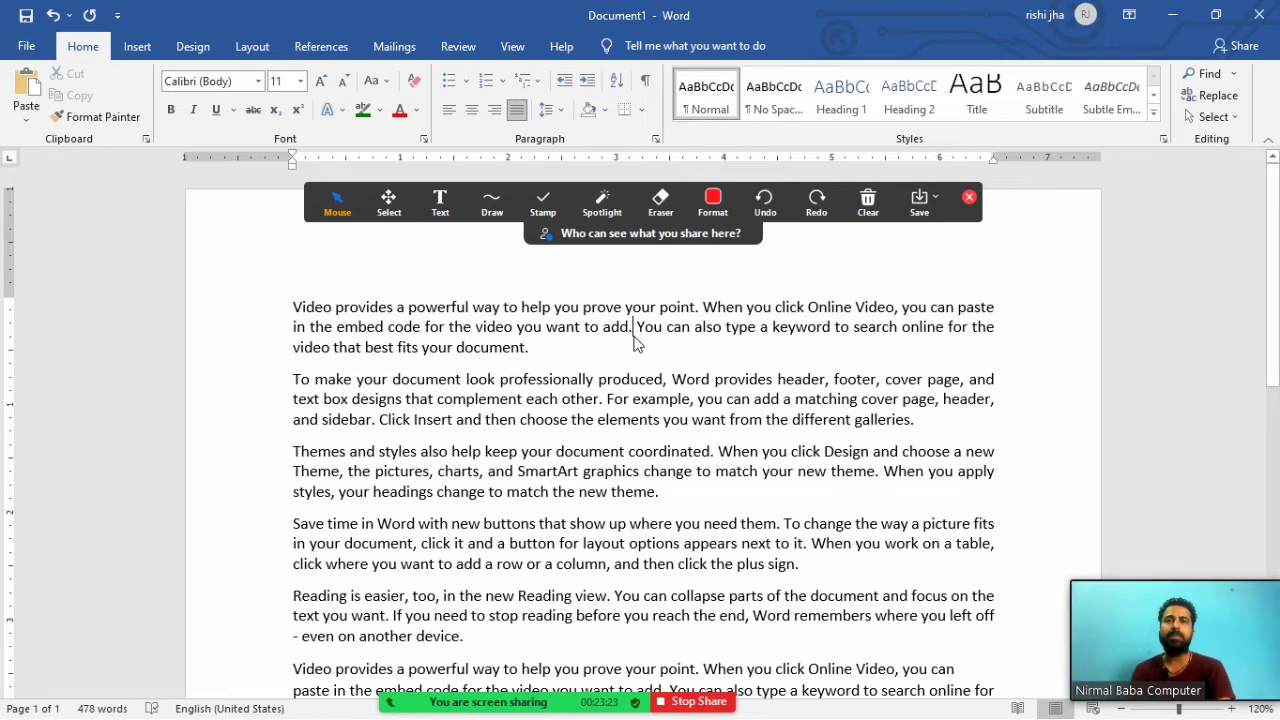
# Shade the first paragraph's background with a dark orange theme color.
pyautogui.tripleClick(300, 307)
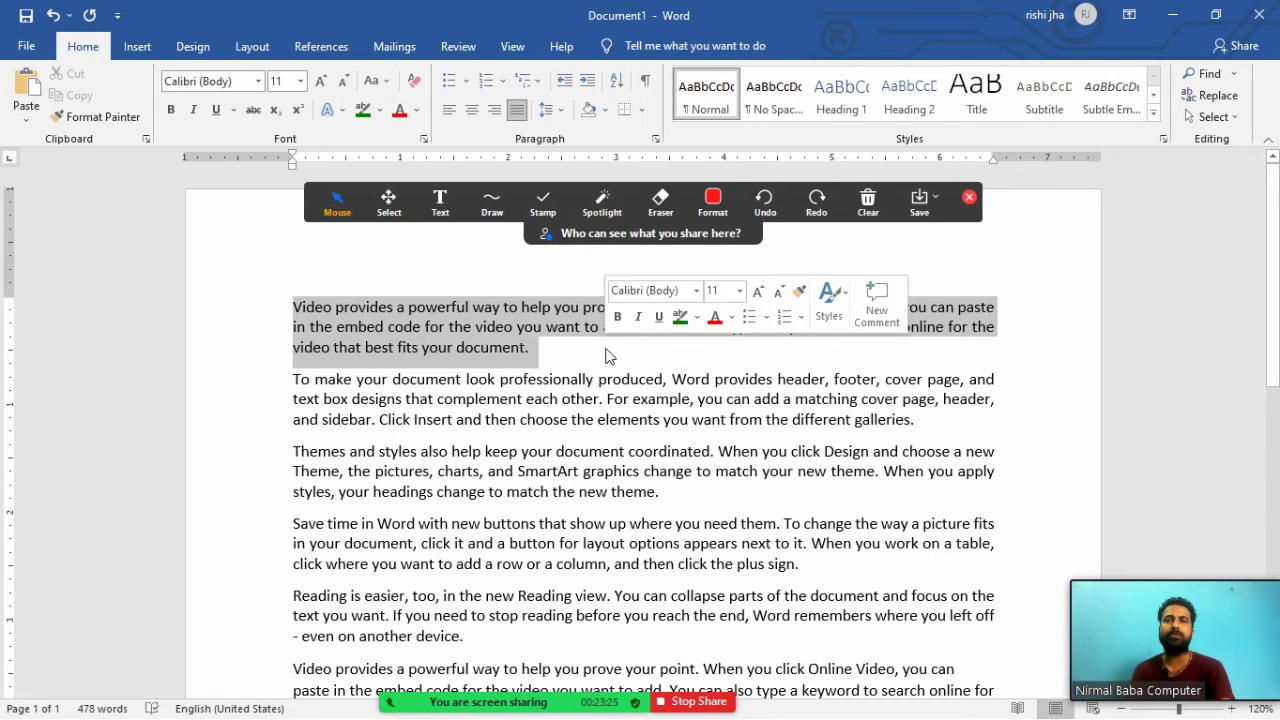
pyautogui.click(605, 110)
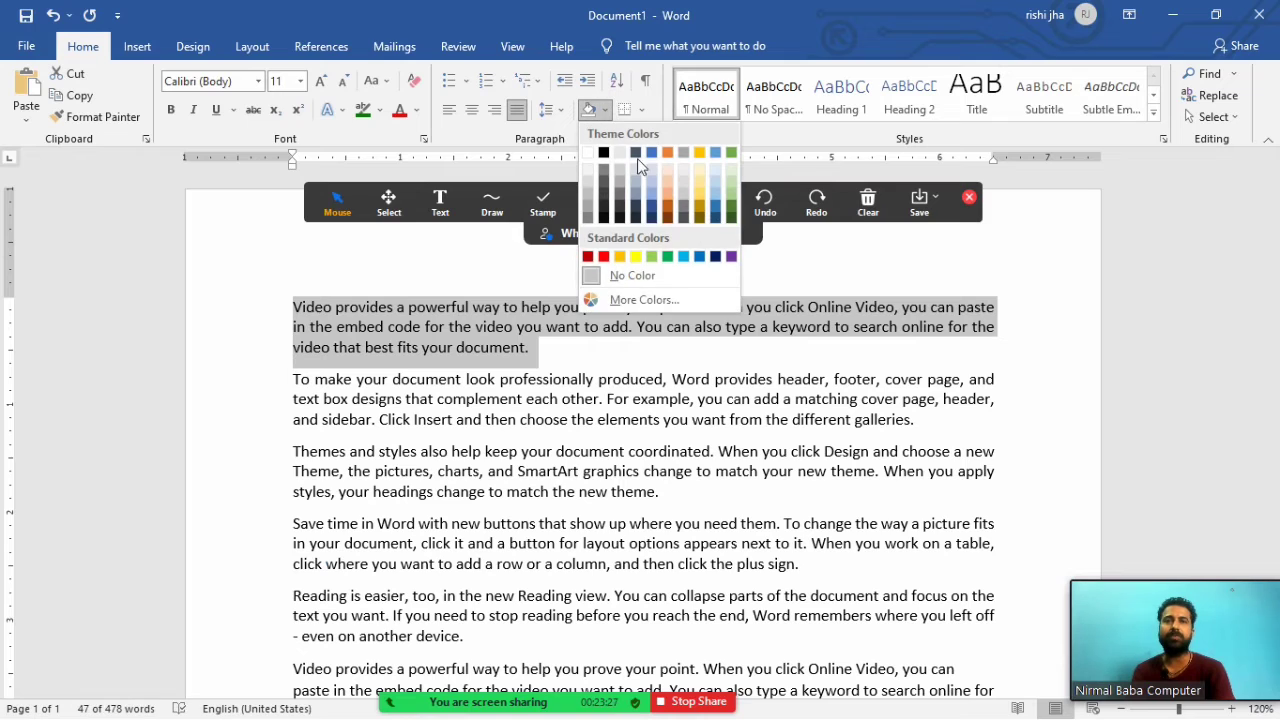
pyautogui.click(668, 215)
pyautogui.click(533, 399)
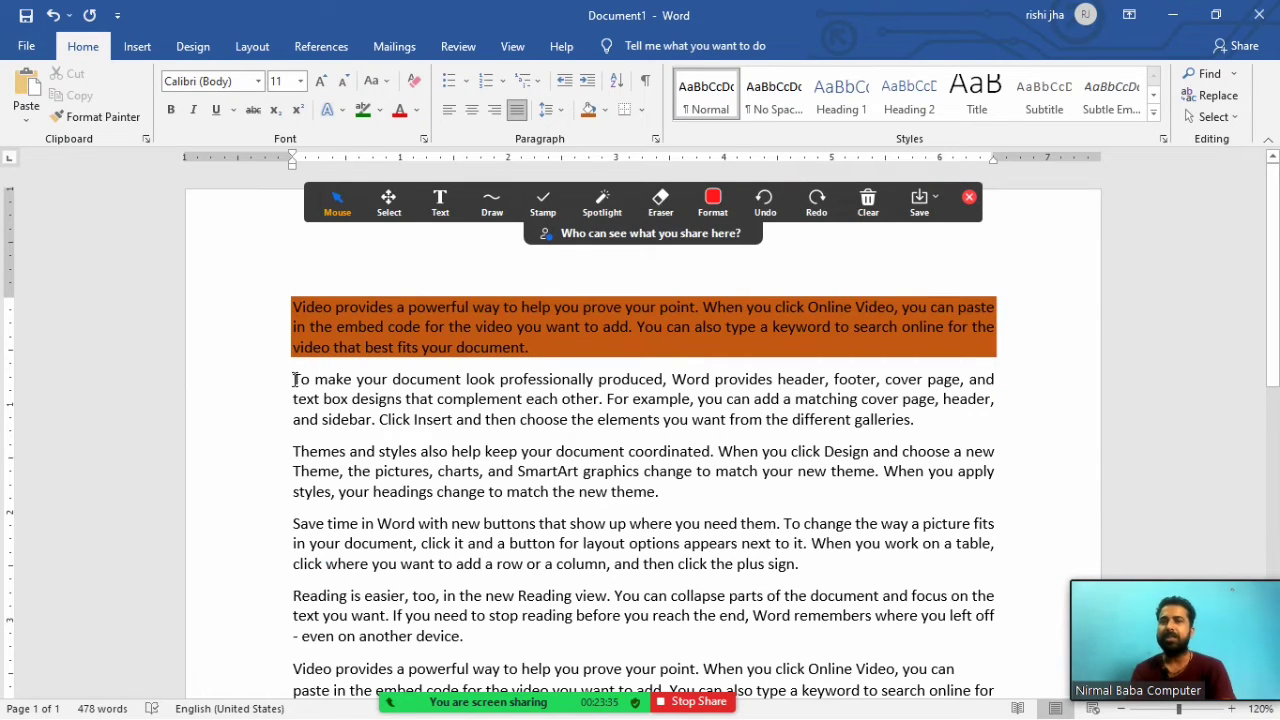
# Add a bottom border to the second paragraph, which starts with "To make your document look".
pyautogui.moveTo(295, 379); pyautogui.dragTo(622, 417)
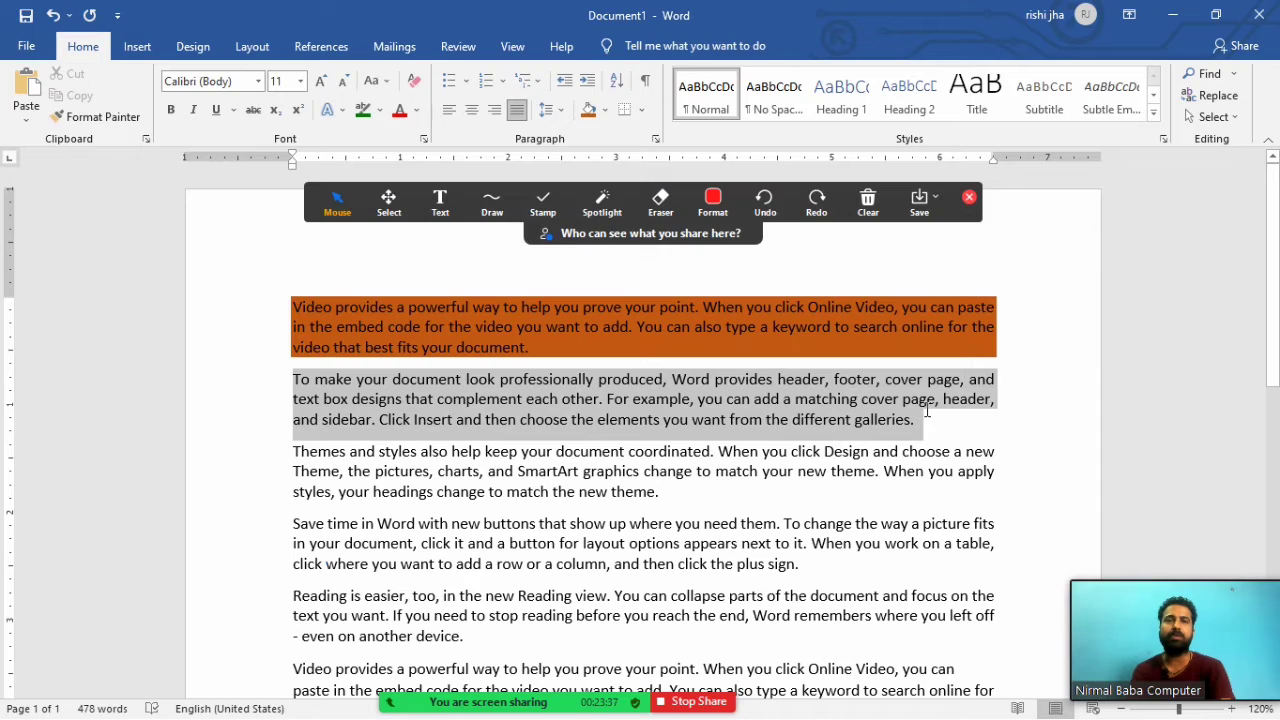
pyautogui.moveTo(927, 410); pyautogui.dragTo(927, 410)
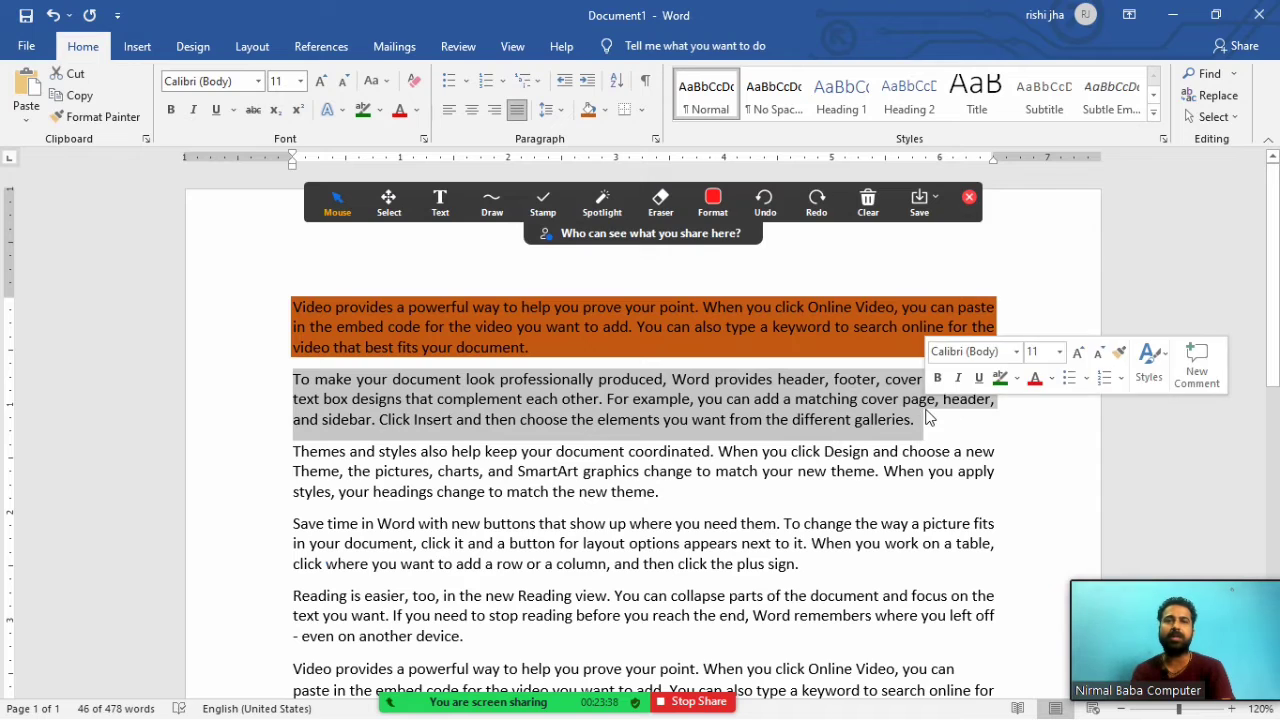
pyautogui.click(643, 114)
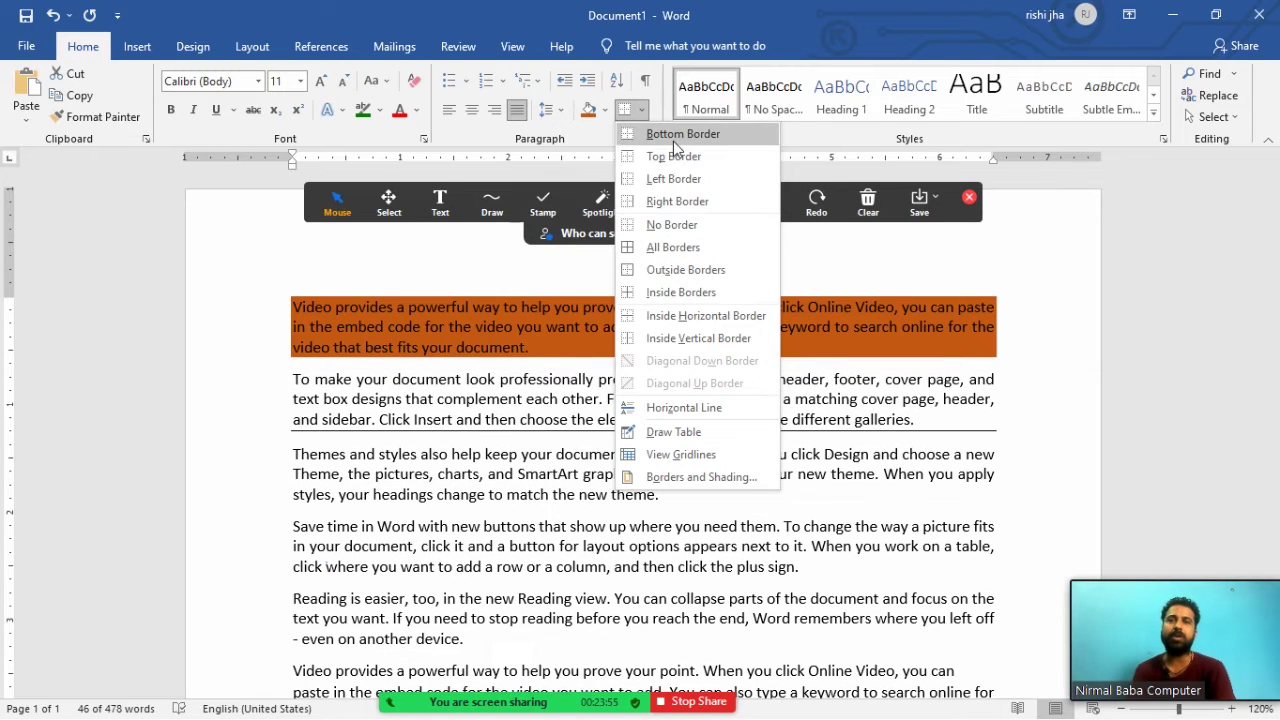
pyautogui.click(673, 140)
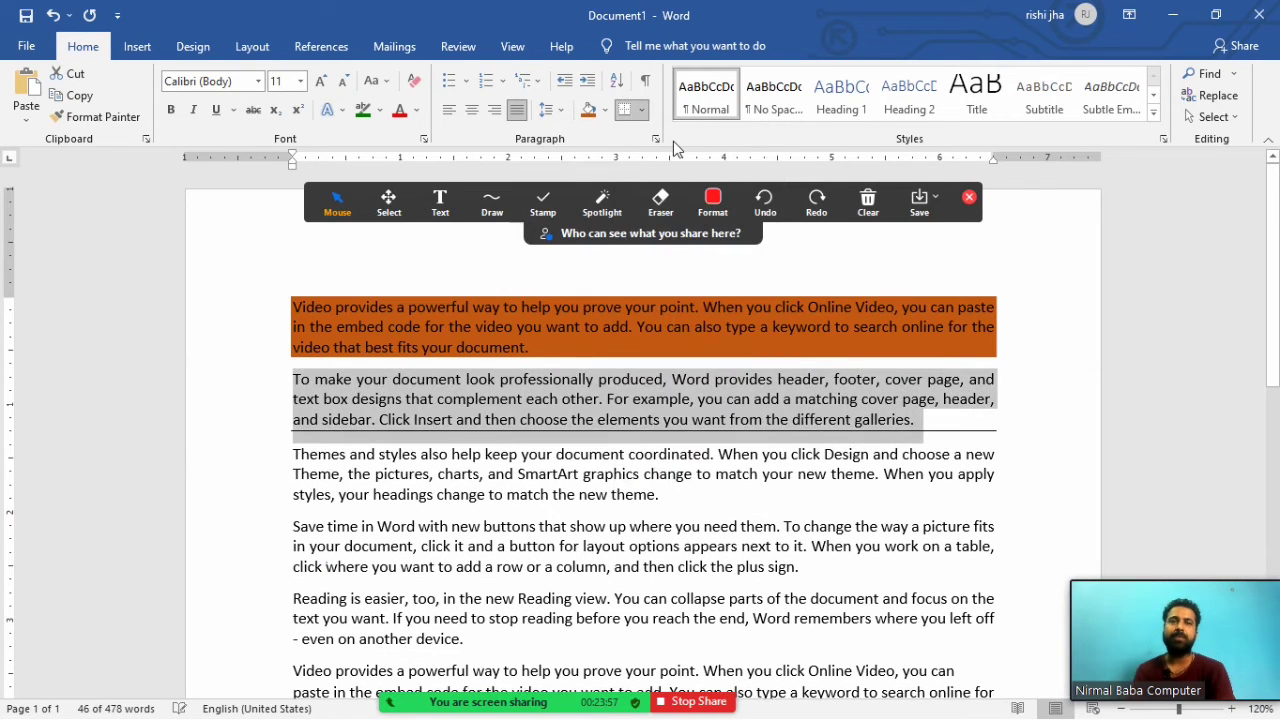
# Try to change the second paragraph's border to a triple-line style through the Borders and Shading settings.
pyautogui.click(643, 112)
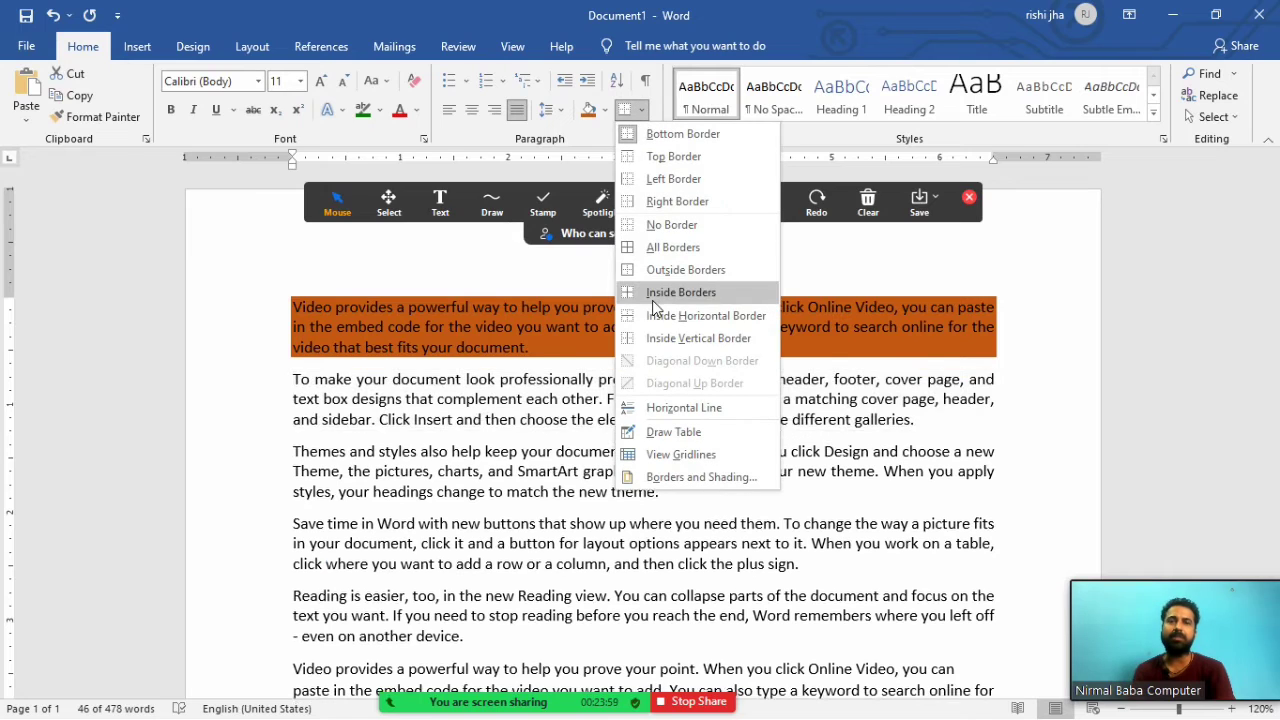
pyautogui.click(666, 478)
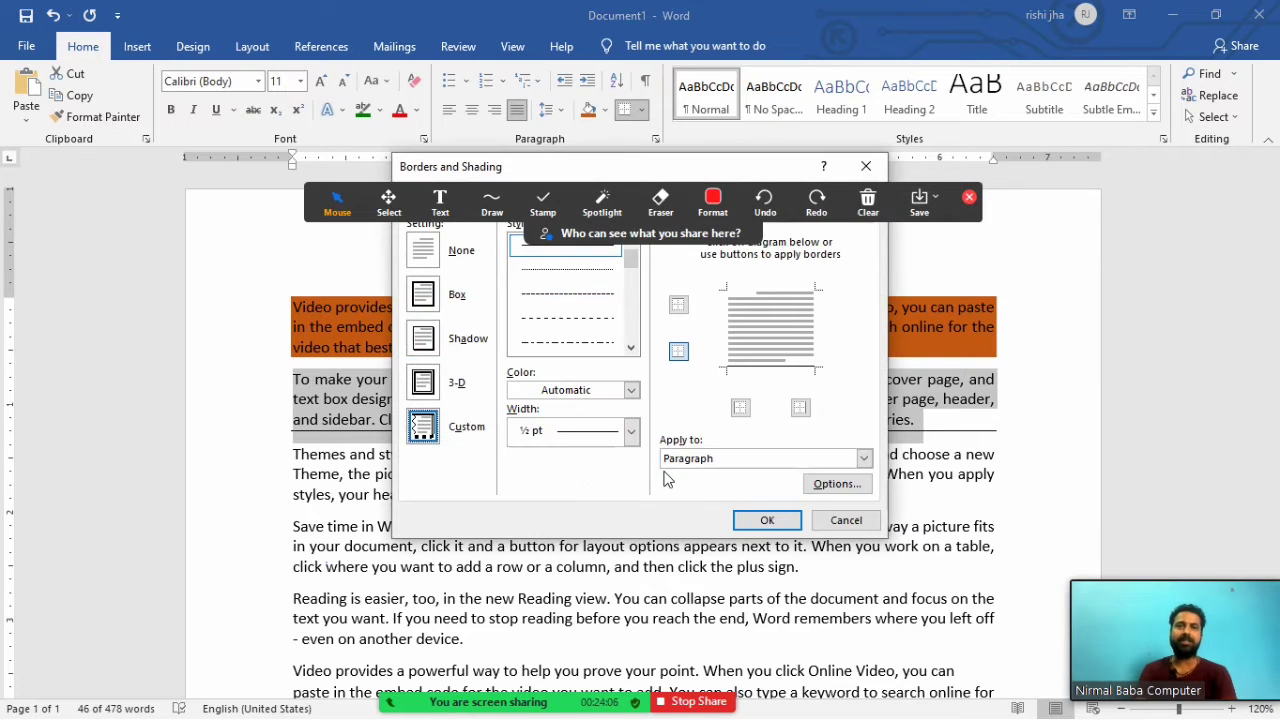
pyautogui.click(631, 347)
pyautogui.click(631, 347)
pyautogui.click(631, 347)
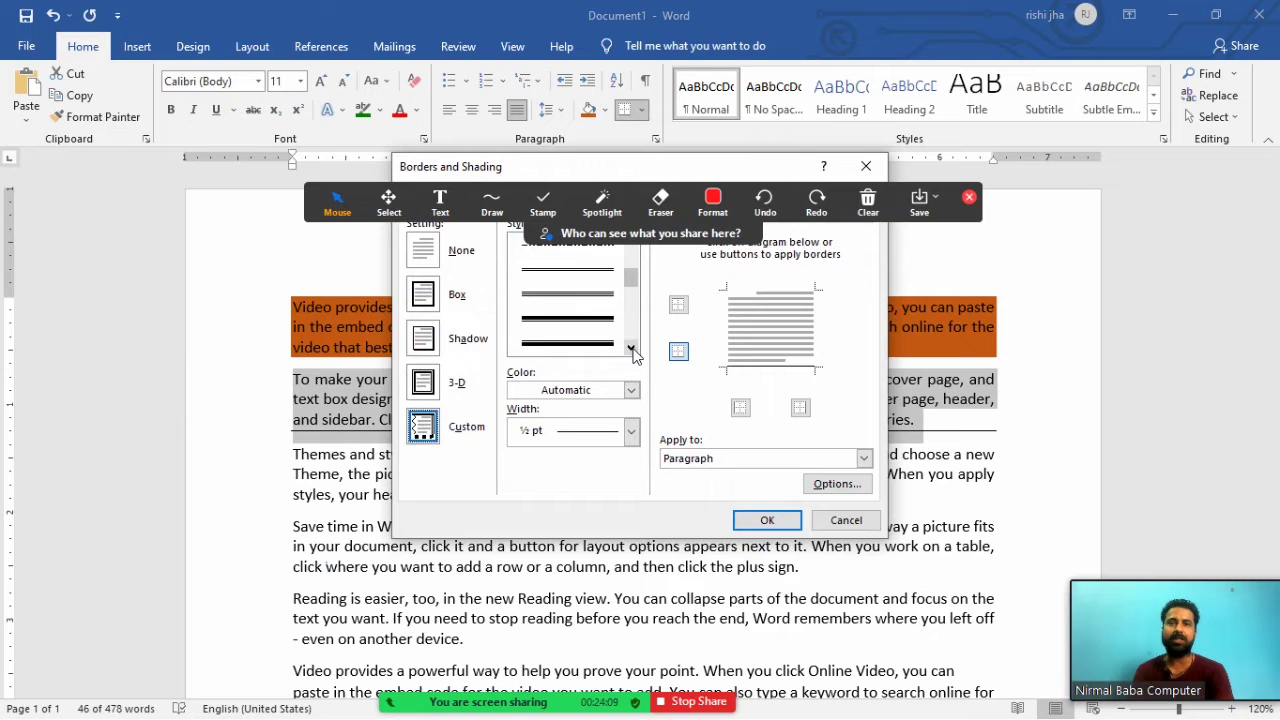
pyautogui.click(595, 297)
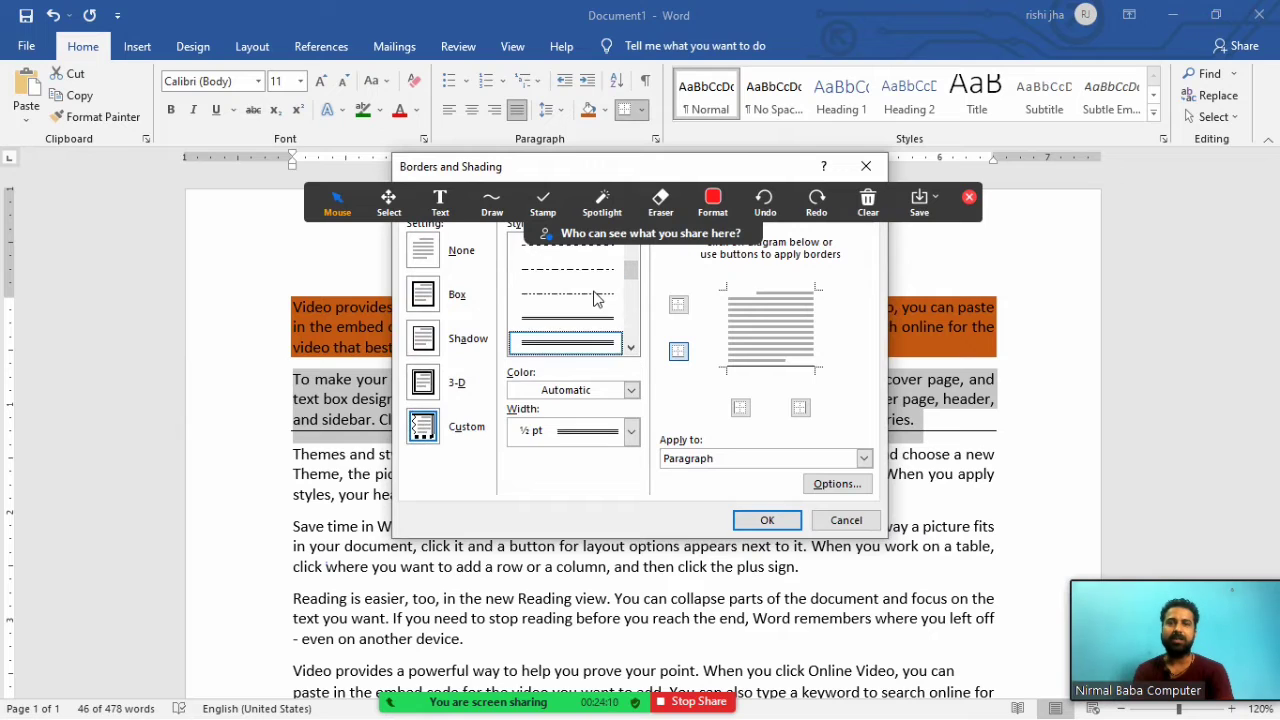
pyautogui.click(764, 521)
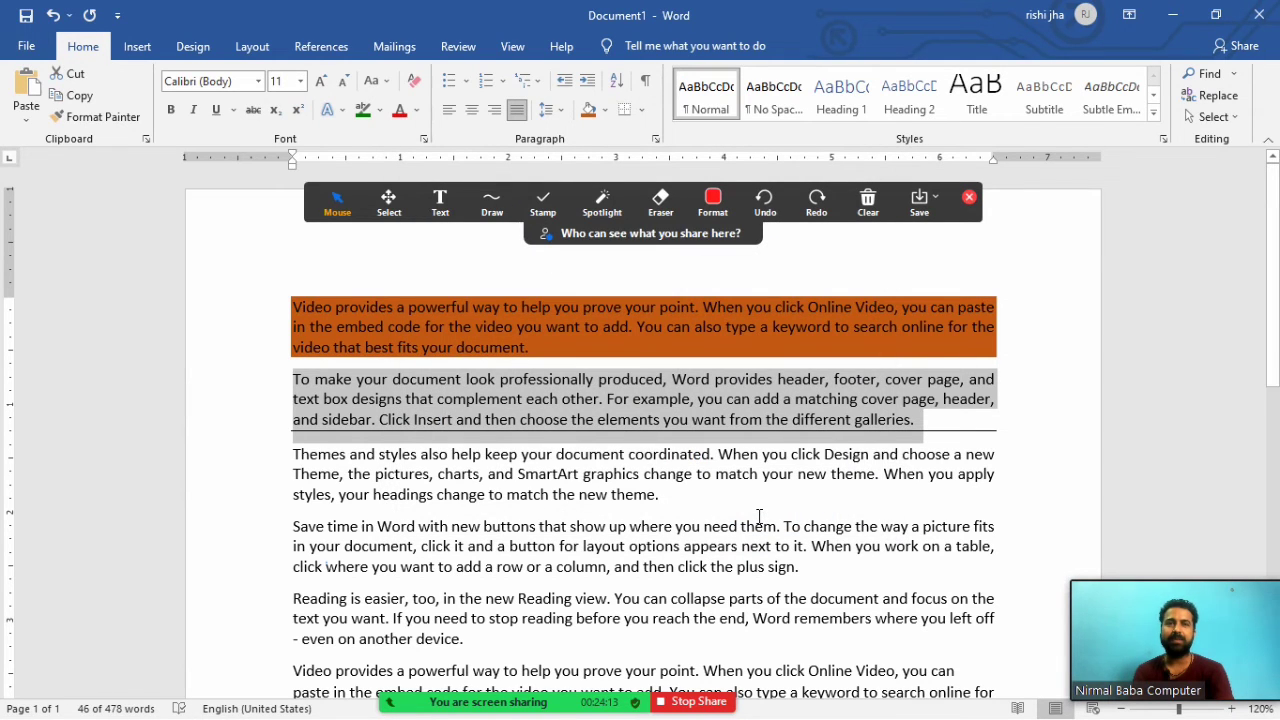
# Open the Borders and Shading settings for the second paragraph and review the shading fill and page border options.
pyautogui.click(643, 110)
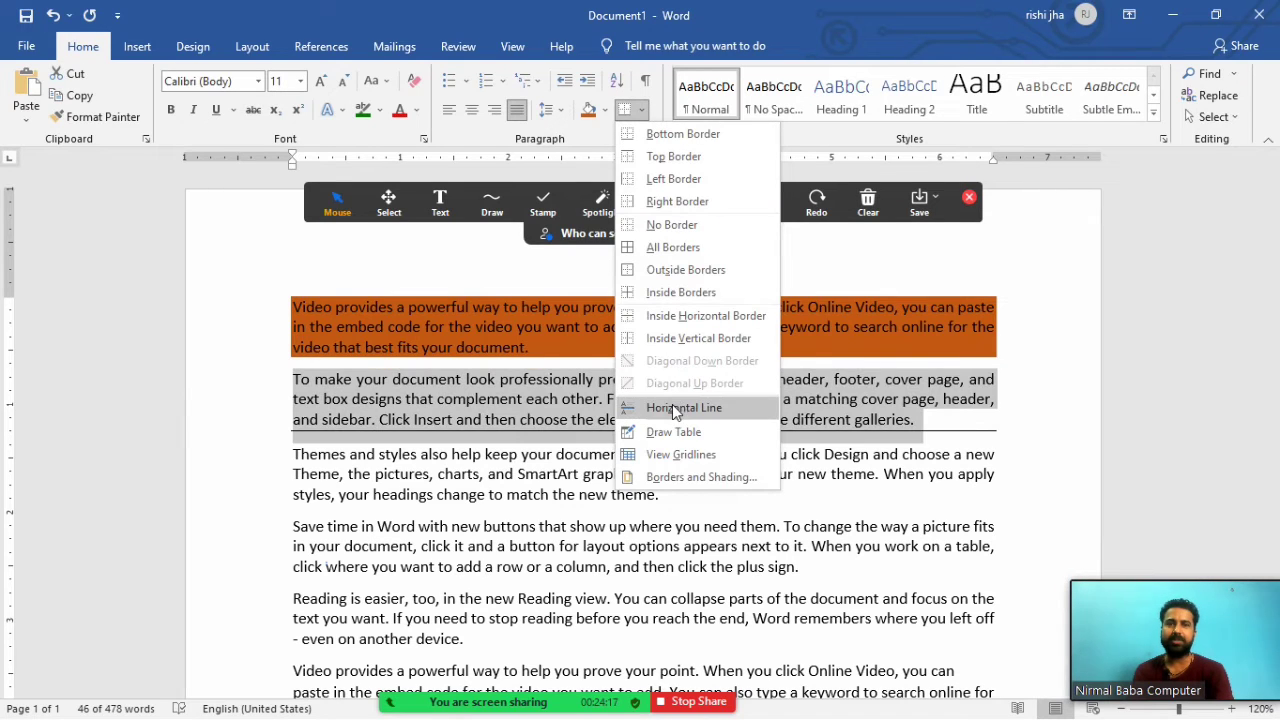
pyautogui.click(675, 479)
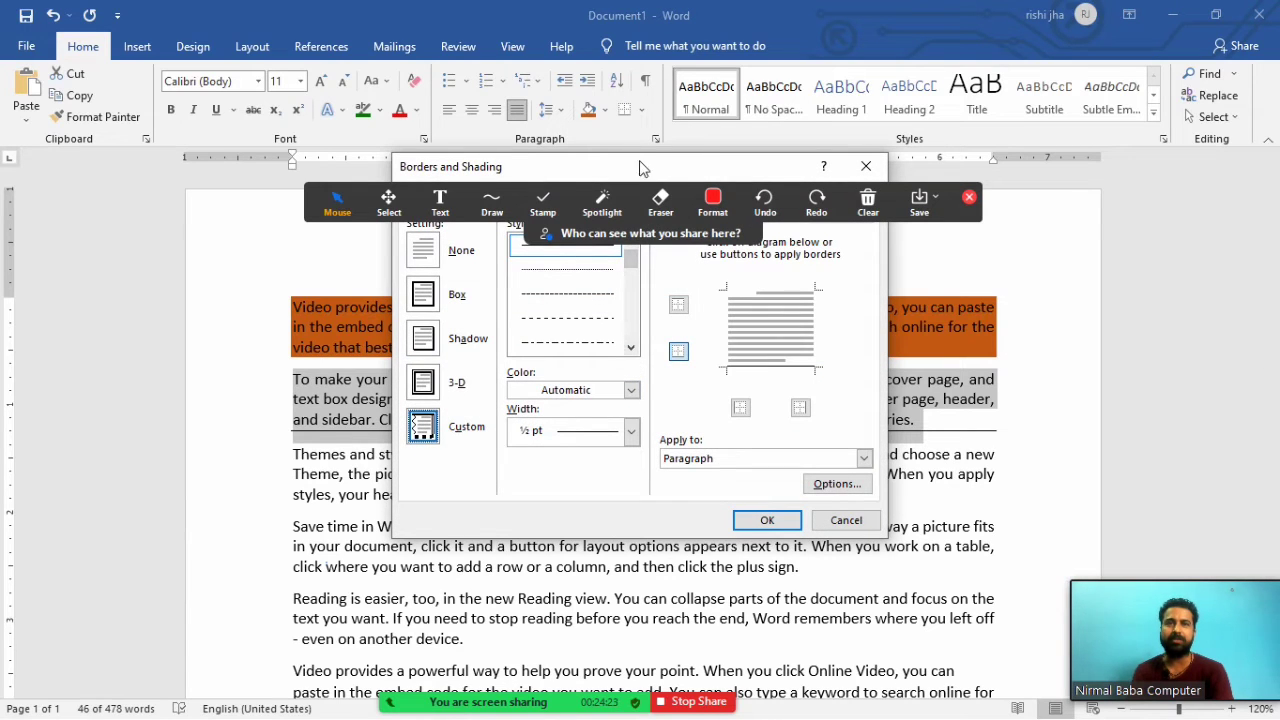
pyautogui.moveTo(643, 168); pyautogui.dragTo(602, 342)
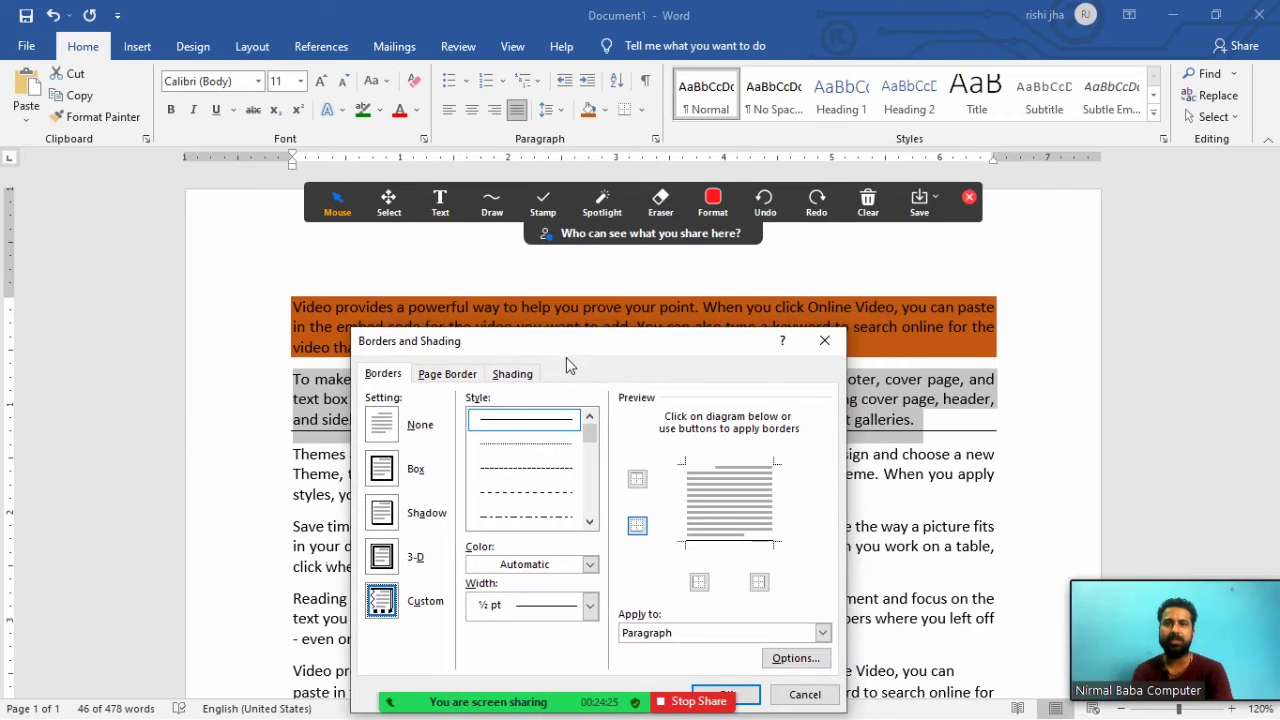
pyautogui.click(529, 377)
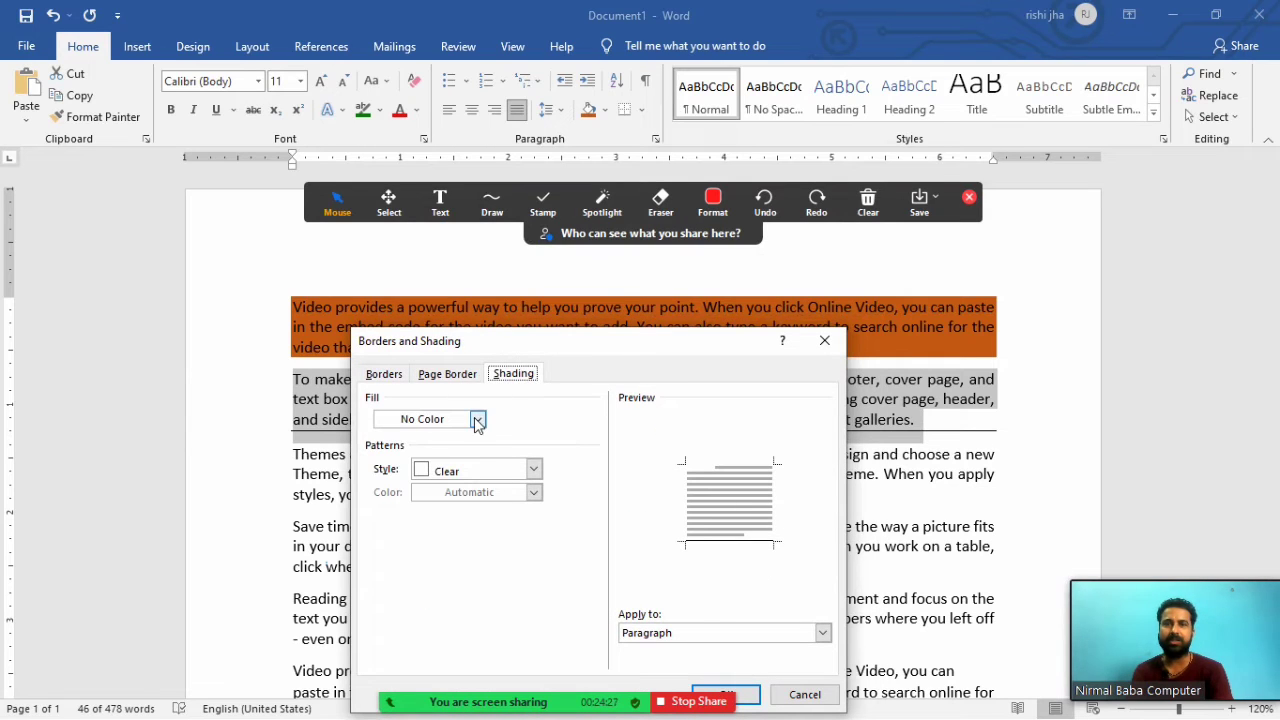
pyautogui.click(477, 420)
pyautogui.click(477, 420)
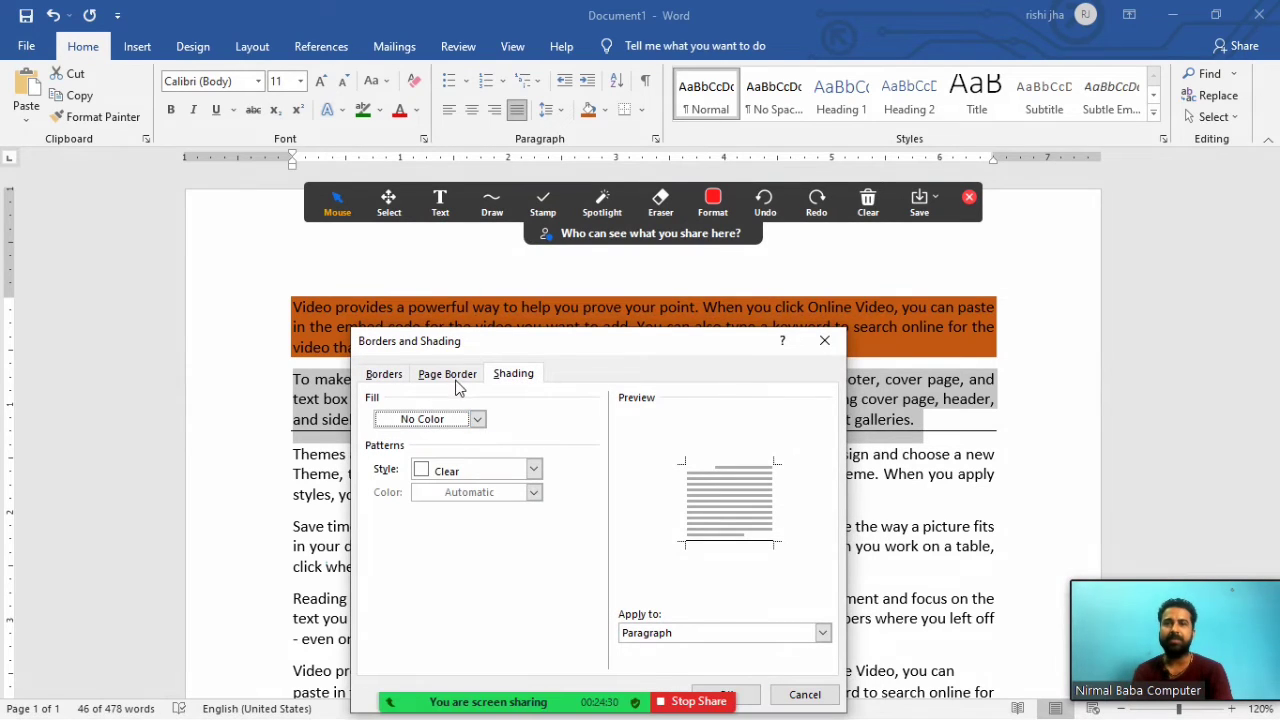
pyautogui.click(455, 382)
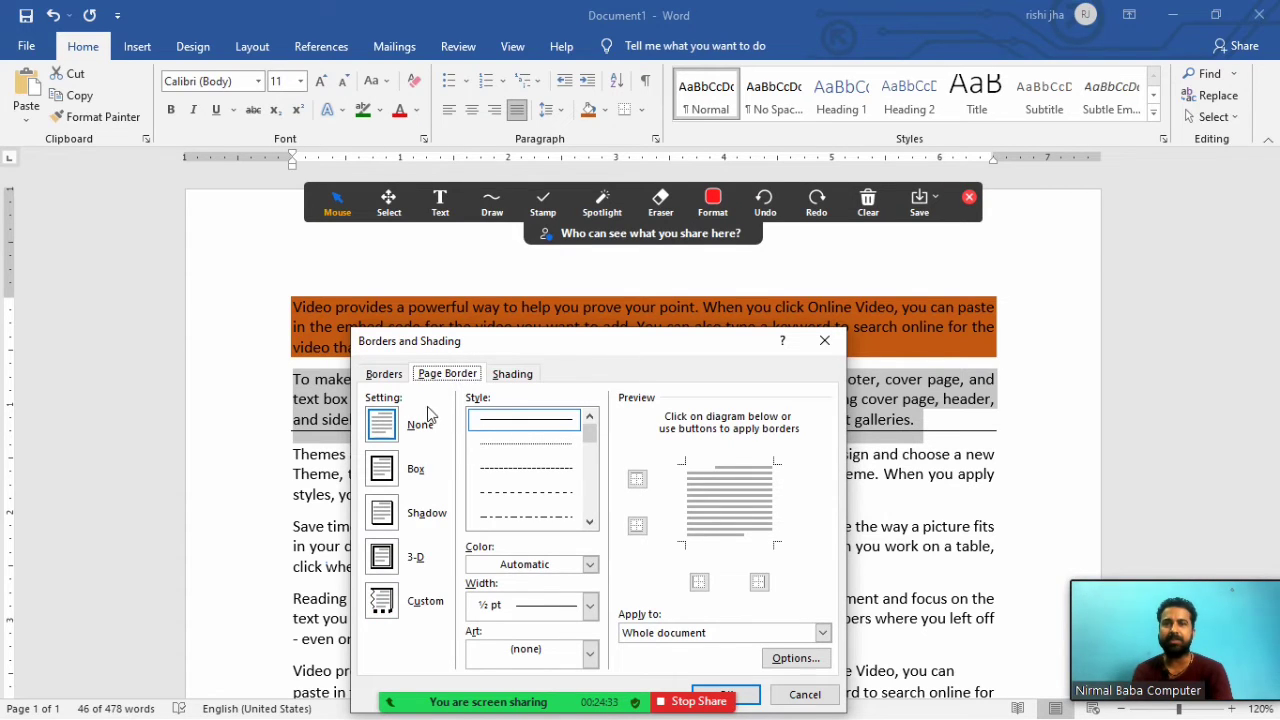
pyautogui.click(384, 374)
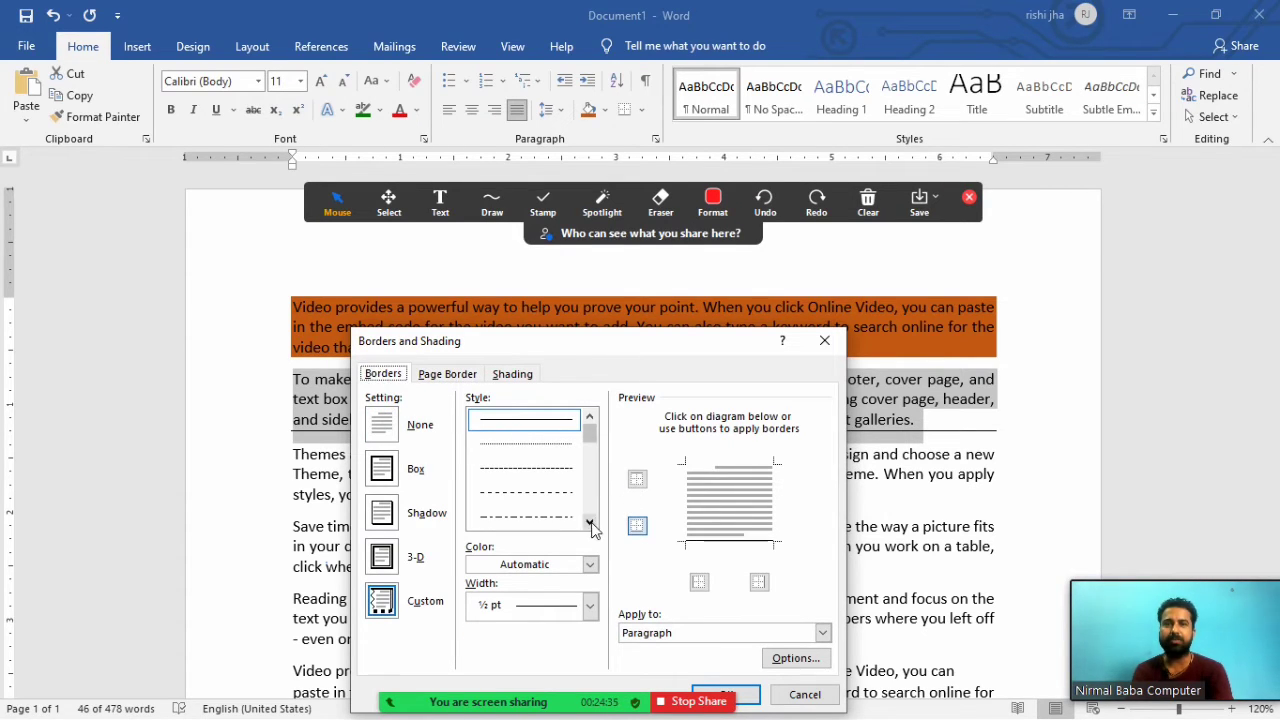
# Apply a 3 pt triple-line box border with a thick middle line to the second paragraph, applied to Text instead of Paragraph.
pyautogui.moveTo(590, 522); pyautogui.dragTo(590, 522)
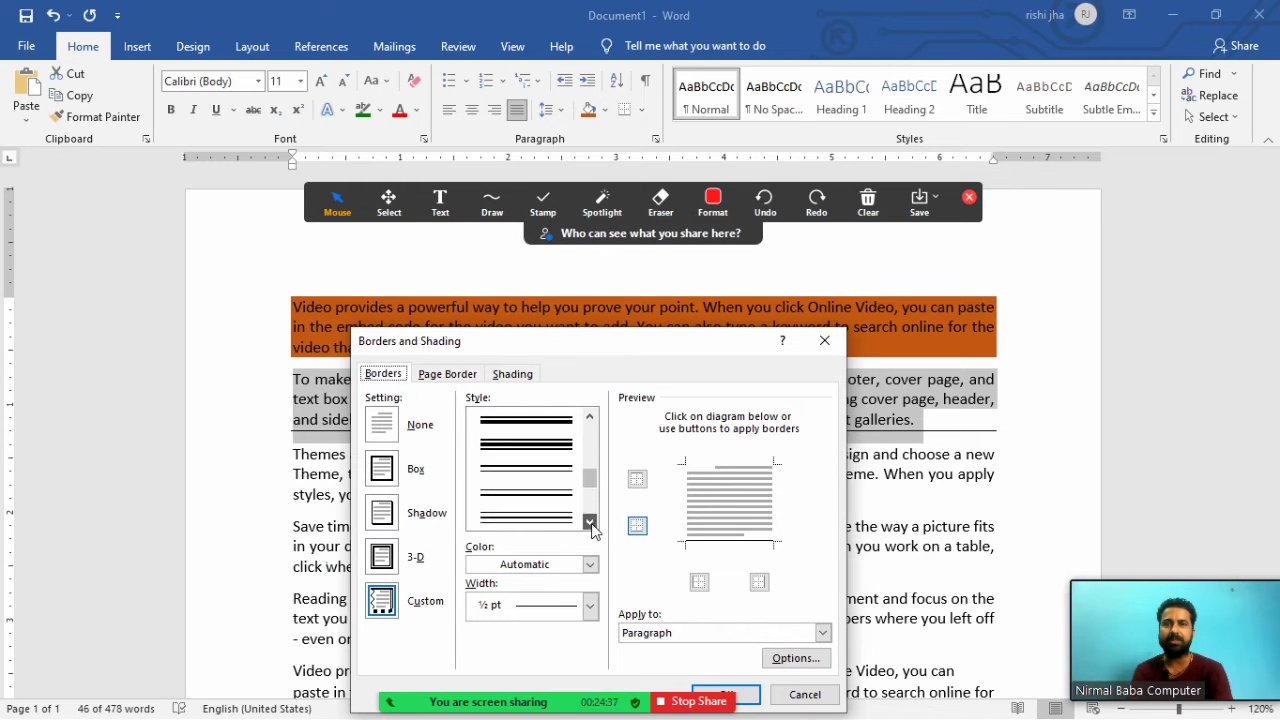
pyautogui.click(561, 453)
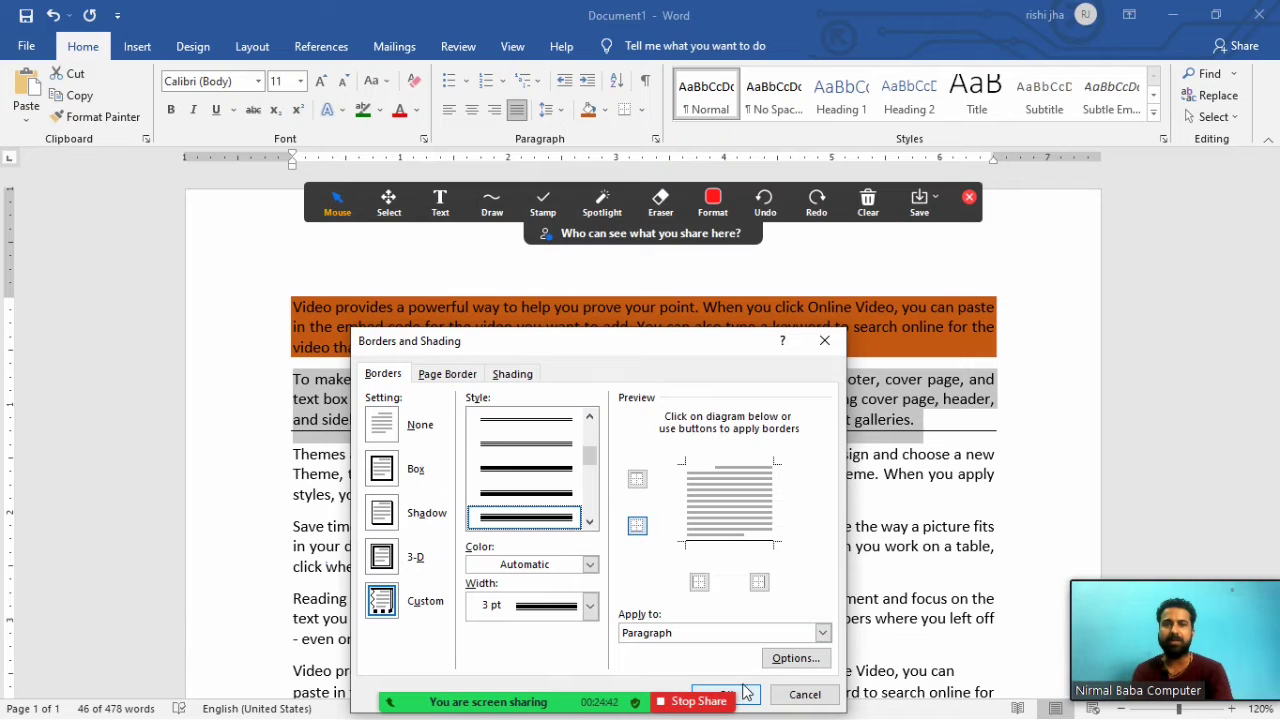
pyautogui.moveTo(677, 363); pyautogui.dragTo(692, 288)
pyautogui.click(838, 558)
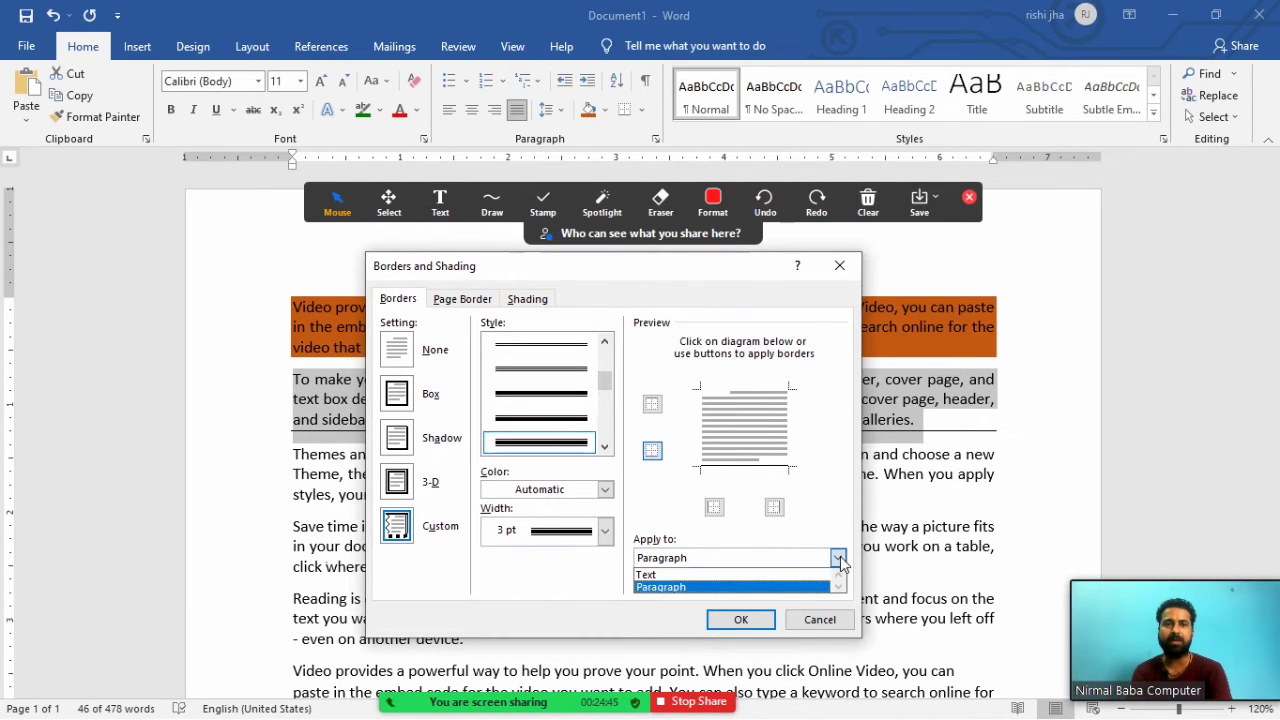
pyautogui.click(764, 576)
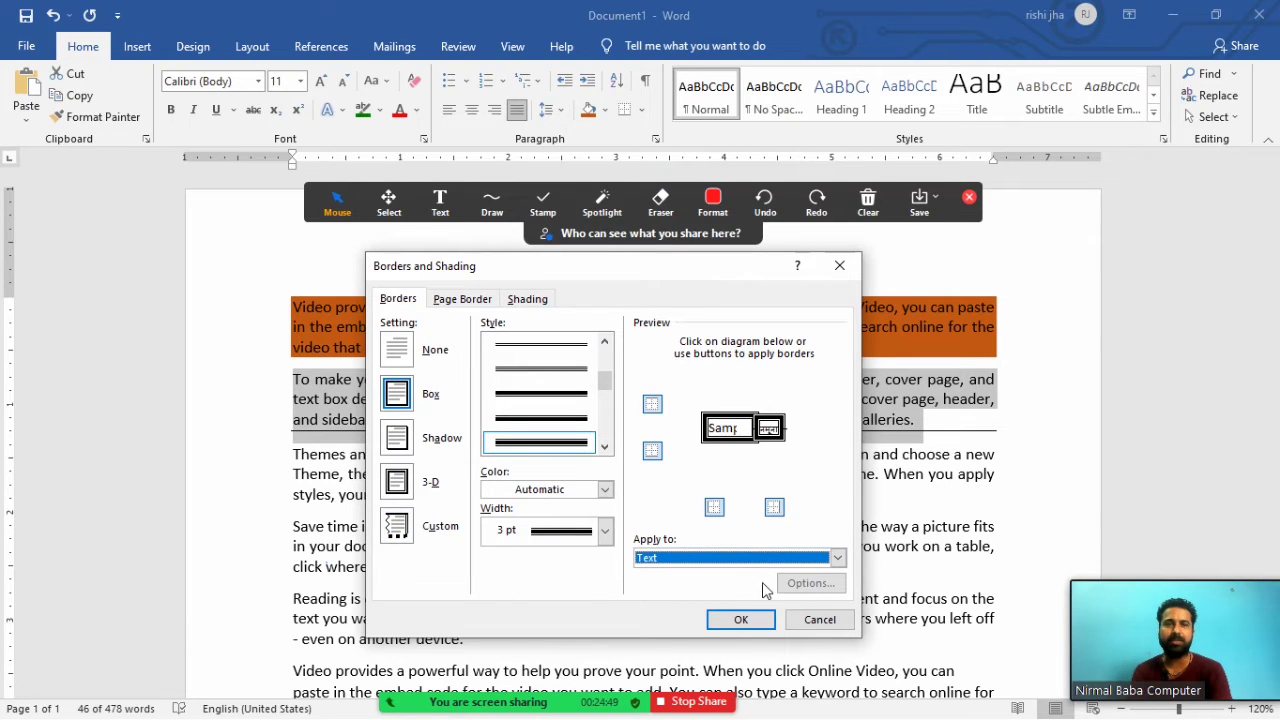
pyautogui.click(760, 624)
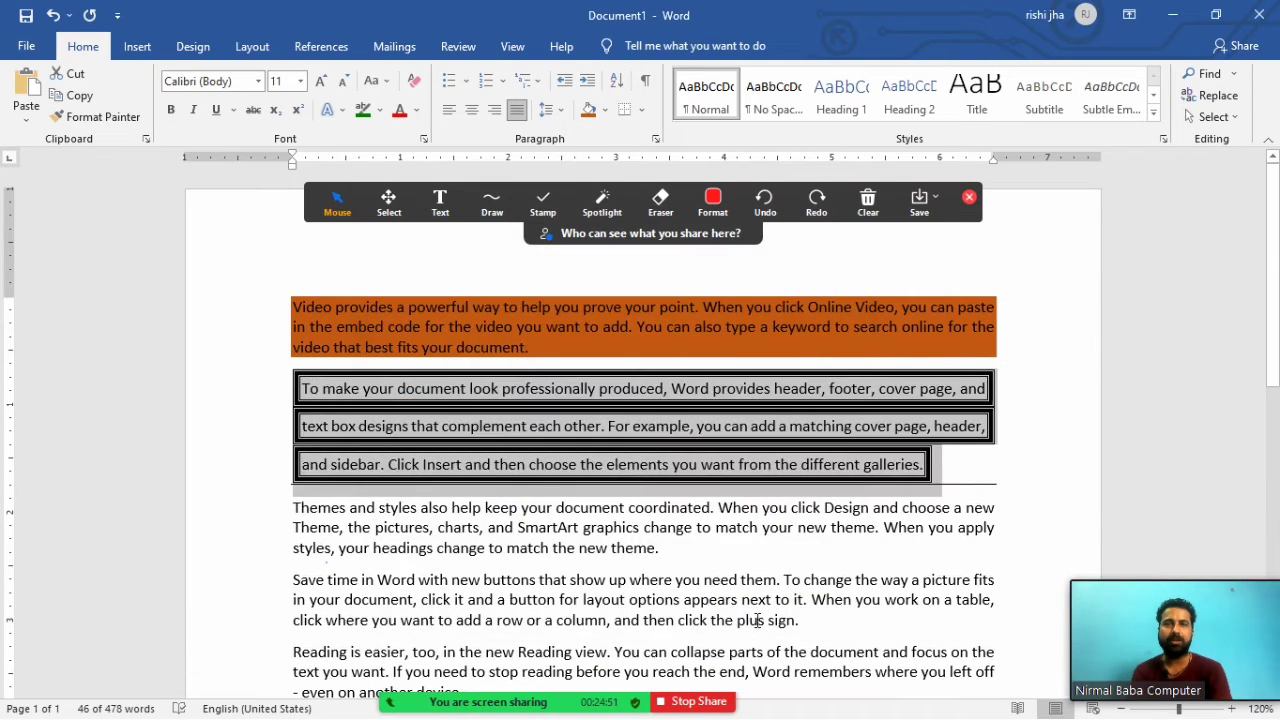
pyautogui.click(650, 578)
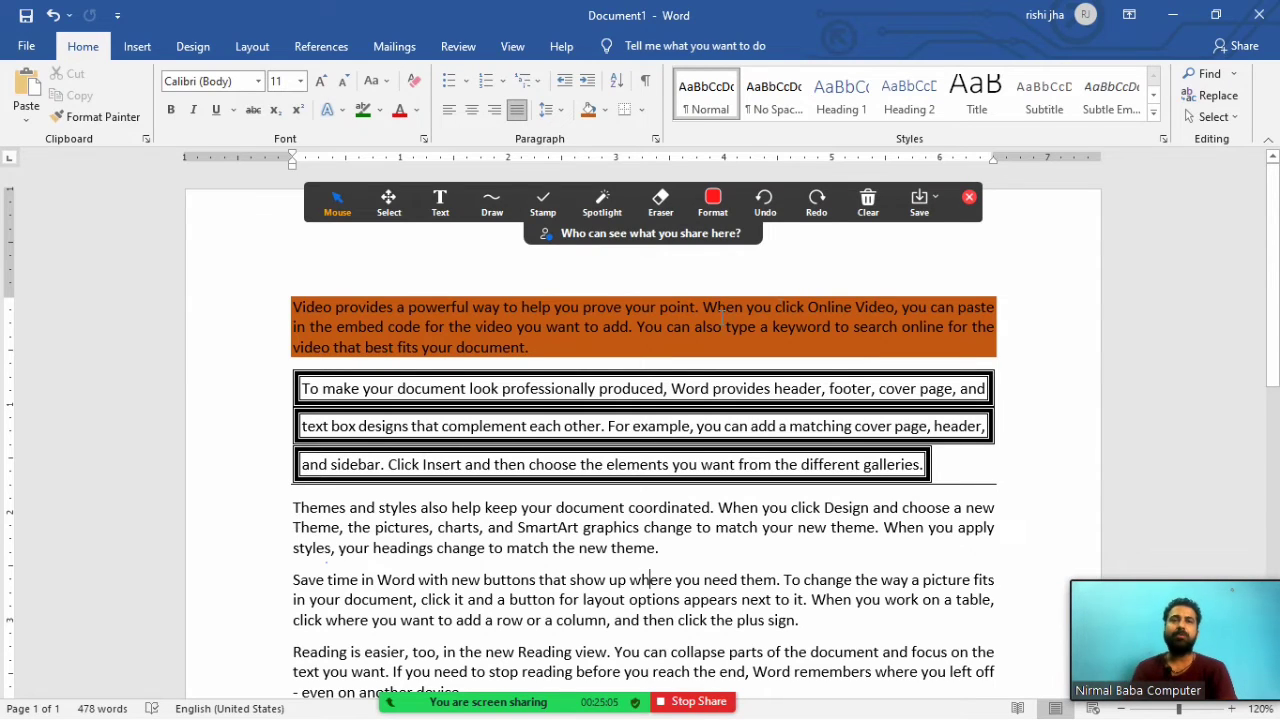
# Apply the Strong style to the text from the first paragraph down through most of the document.
pyautogui.click(866, 202)
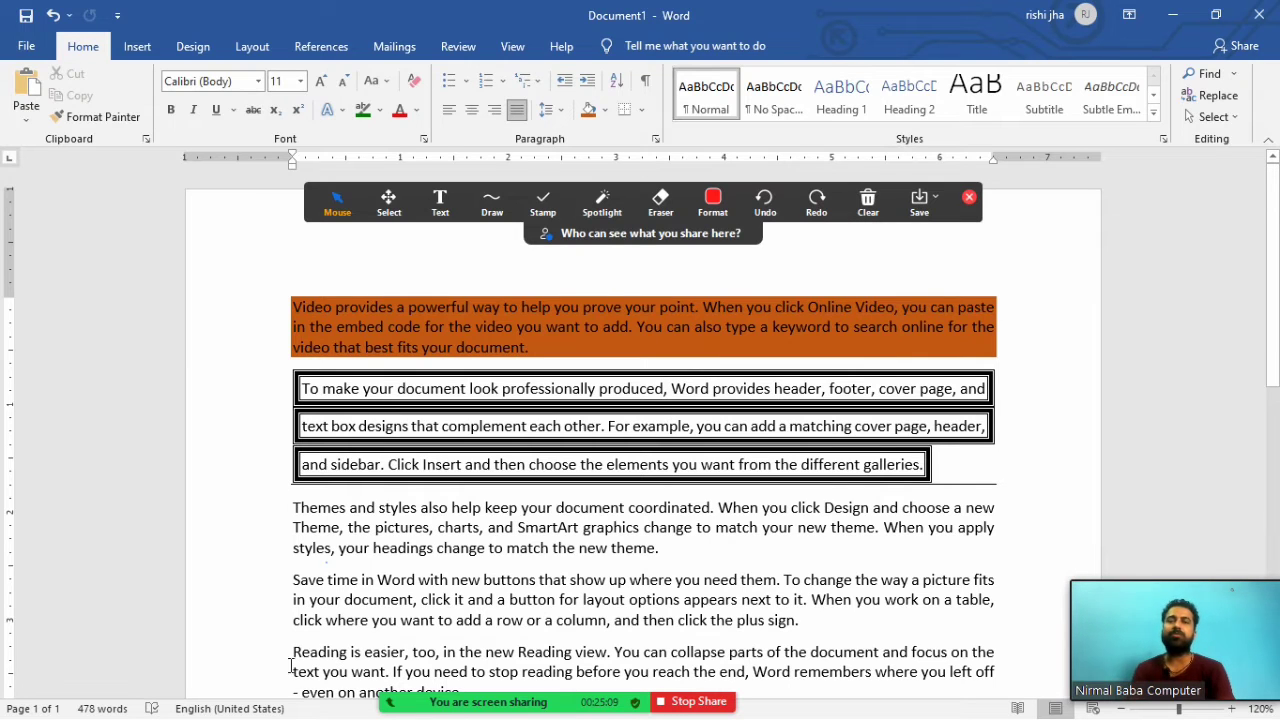
pyautogui.moveTo(323, 624); pyautogui.dragTo(312, 466)
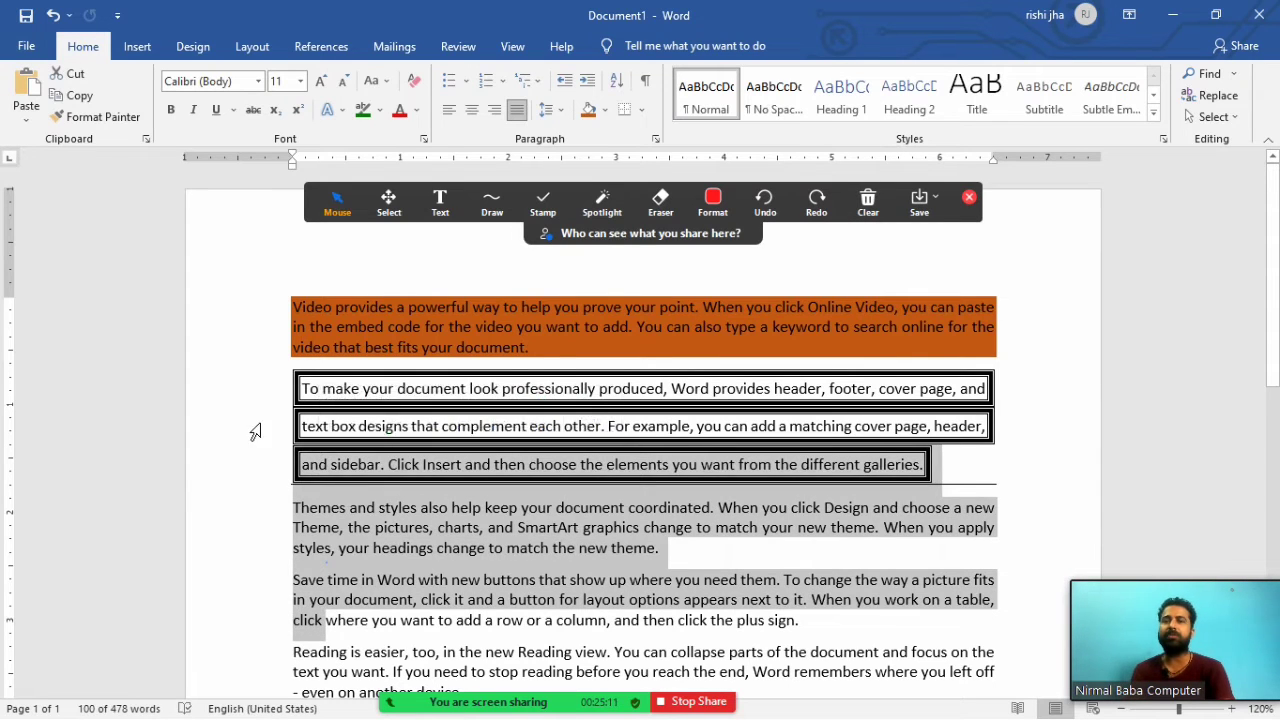
pyautogui.moveTo(256, 432); pyautogui.dragTo(890, 705)
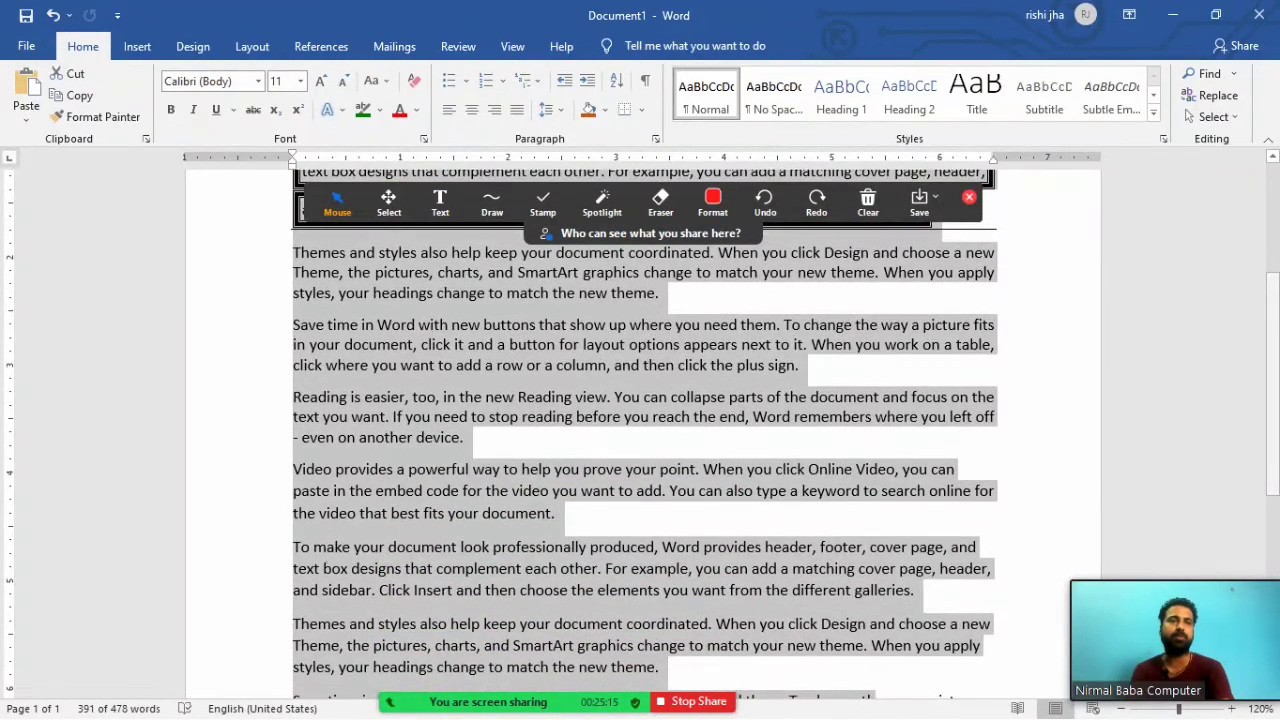
pyautogui.scroll(4, 640, 430)
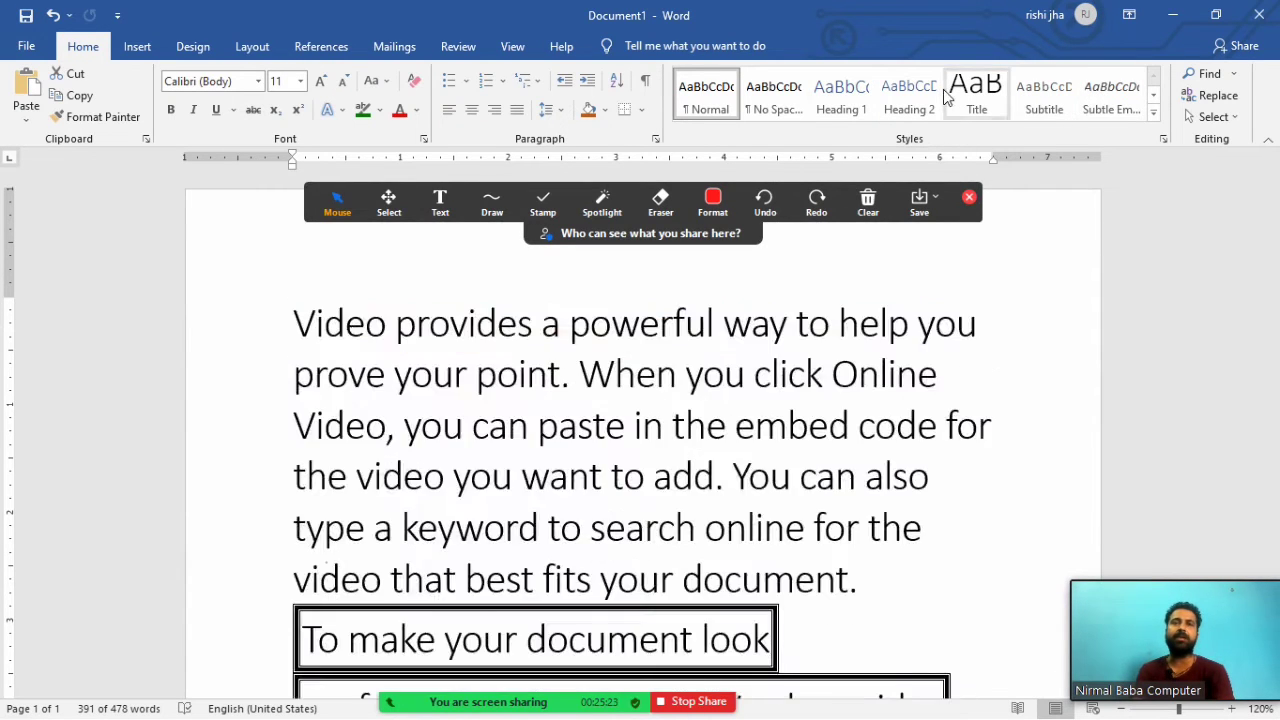
pyautogui.click(1154, 112)
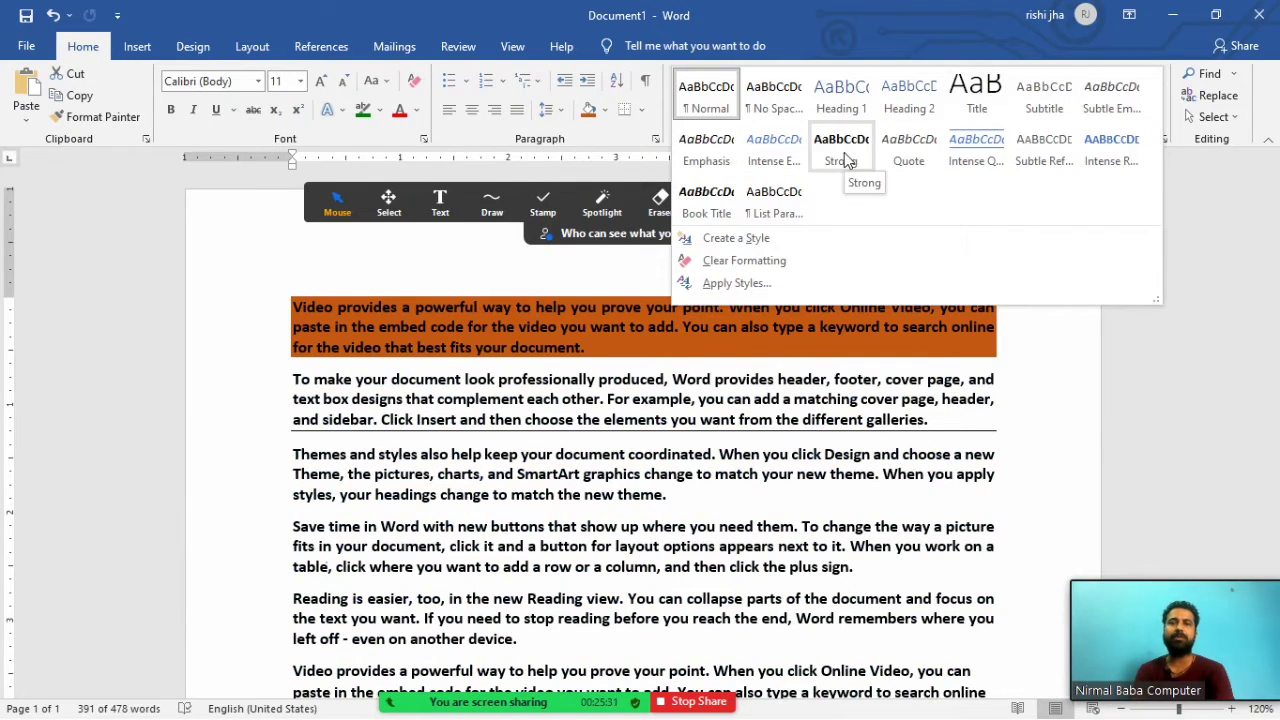
pyautogui.click(845, 158)
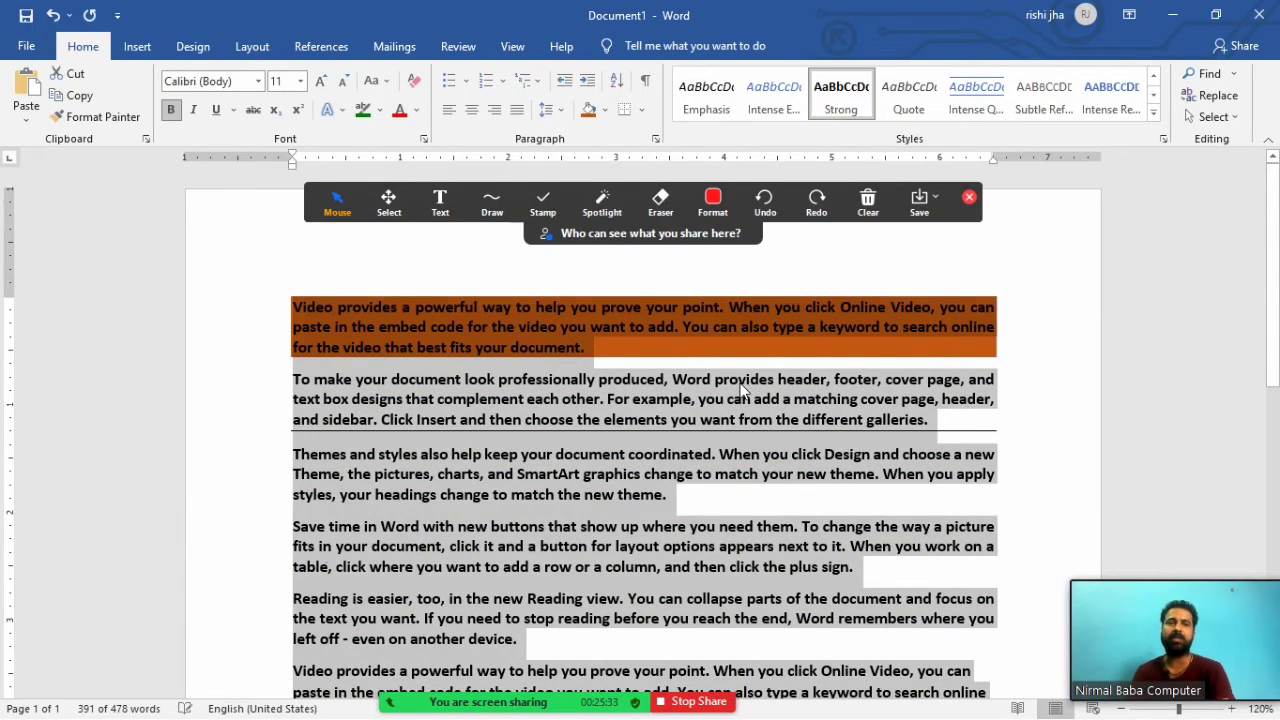
pyautogui.click(741, 379)
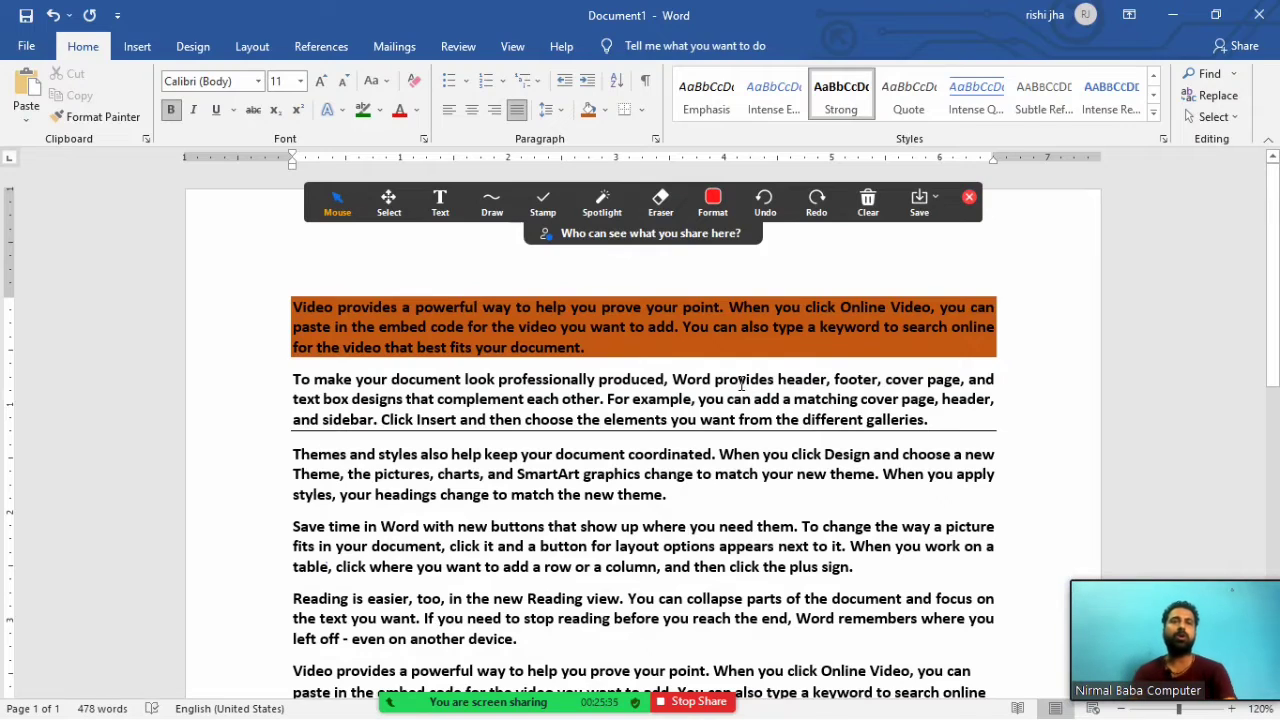
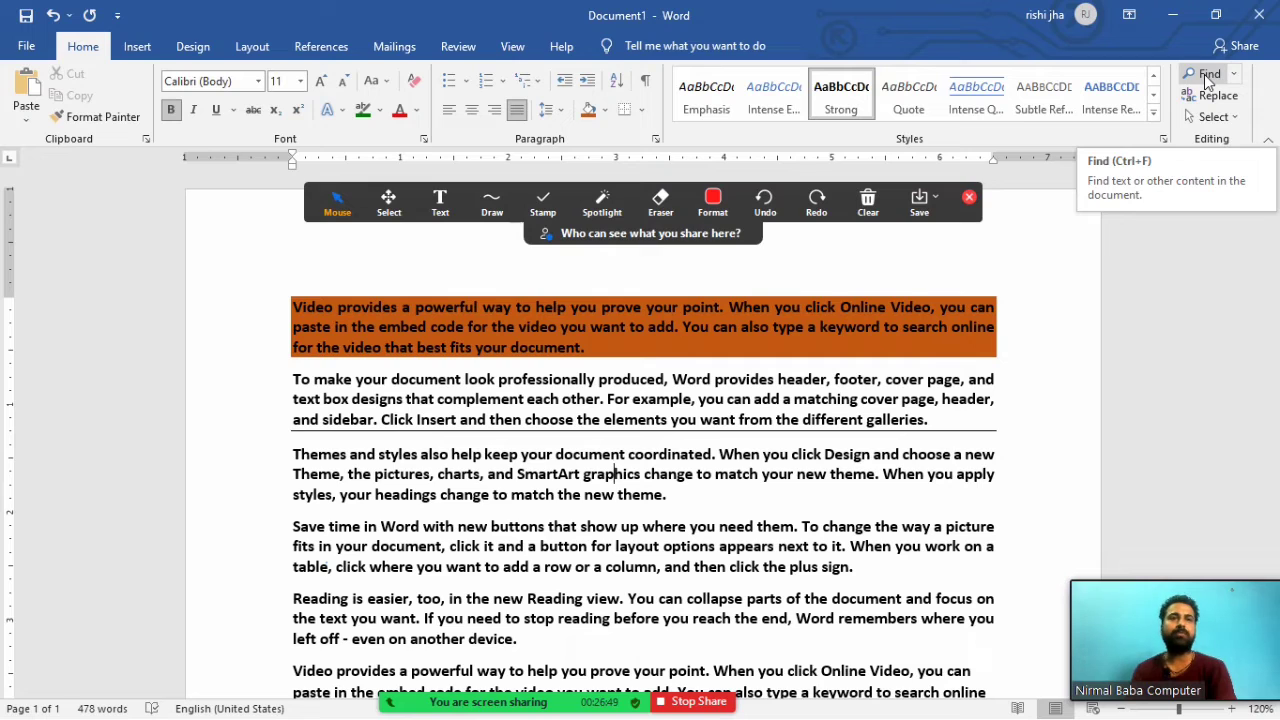
# Search the document for the word "you".
pyautogui.click(1207, 76)
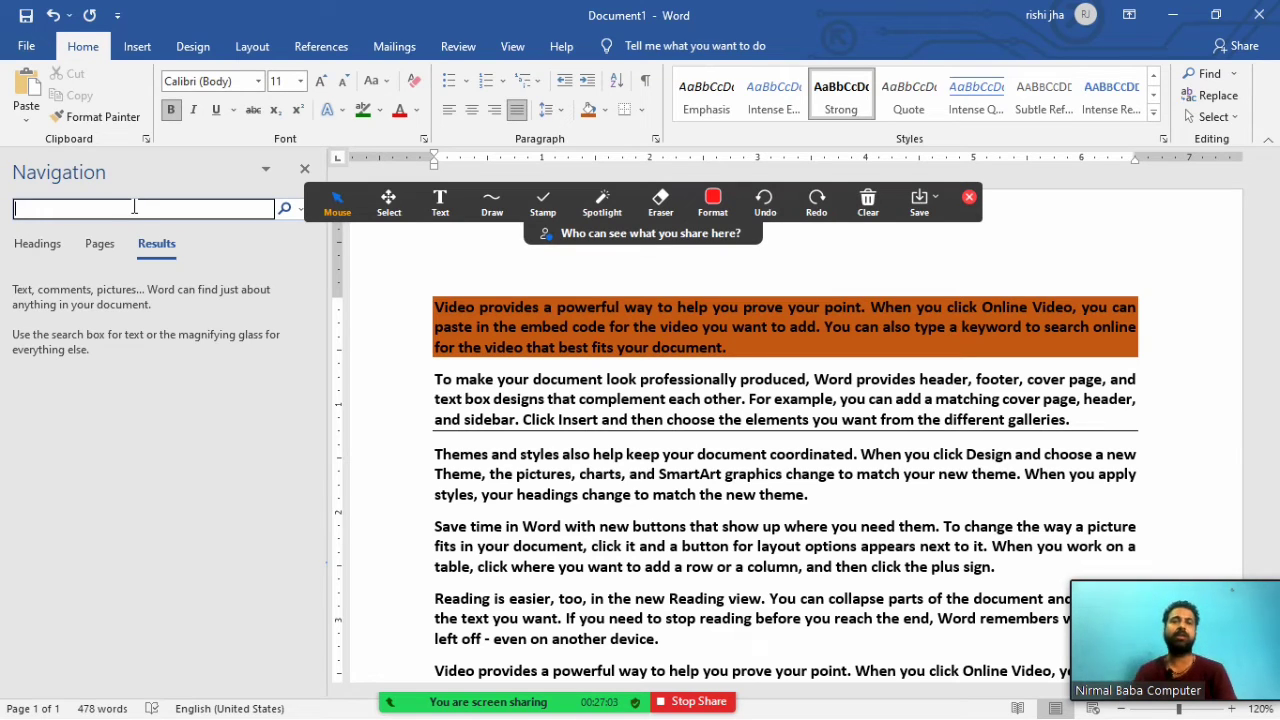
pyautogui.write('you')
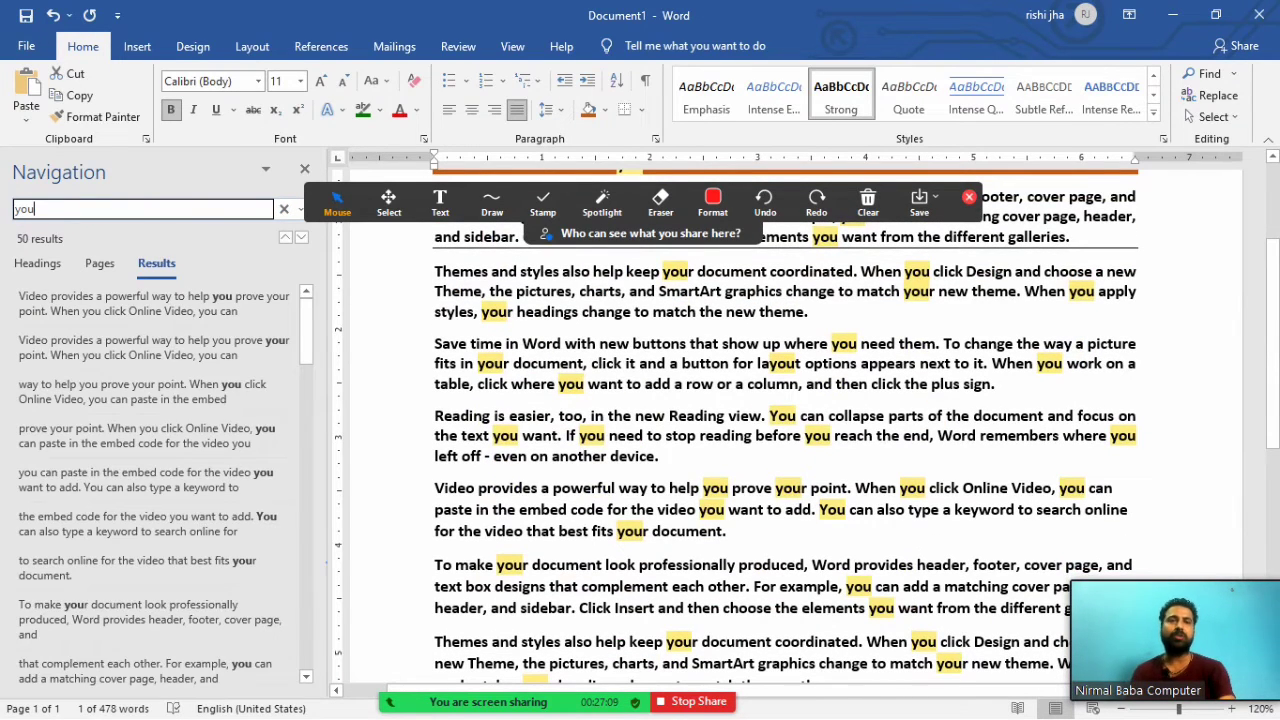
pyautogui.click(543, 203)
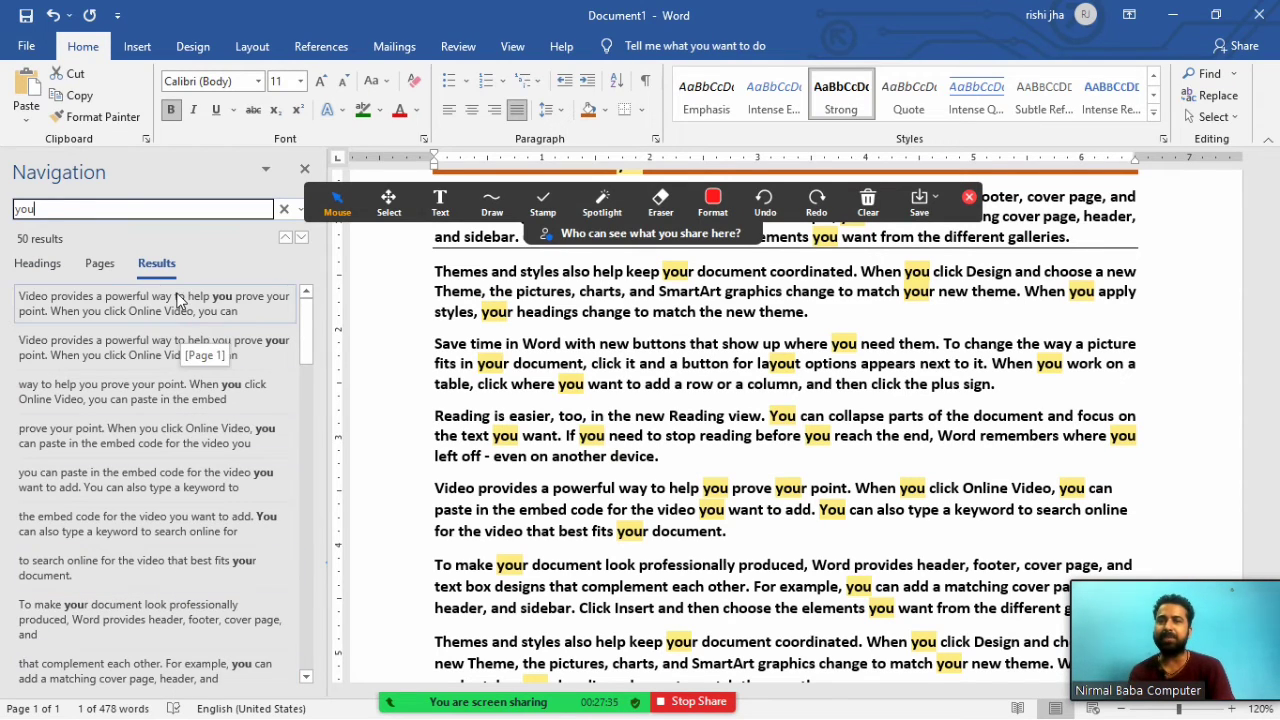
# Go to the second, fifth and seventh matches for "you", and clear the search and close the Navigation pane.
pyautogui.click(133, 361)
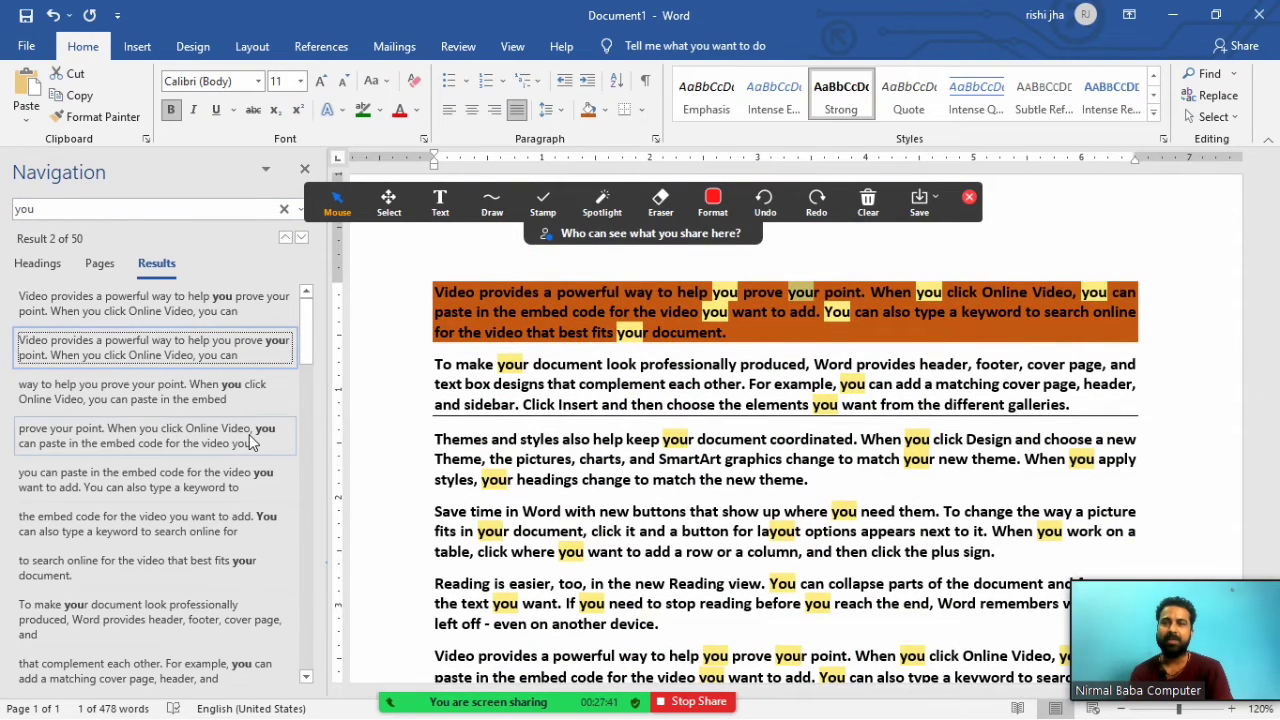
pyautogui.click(172, 468)
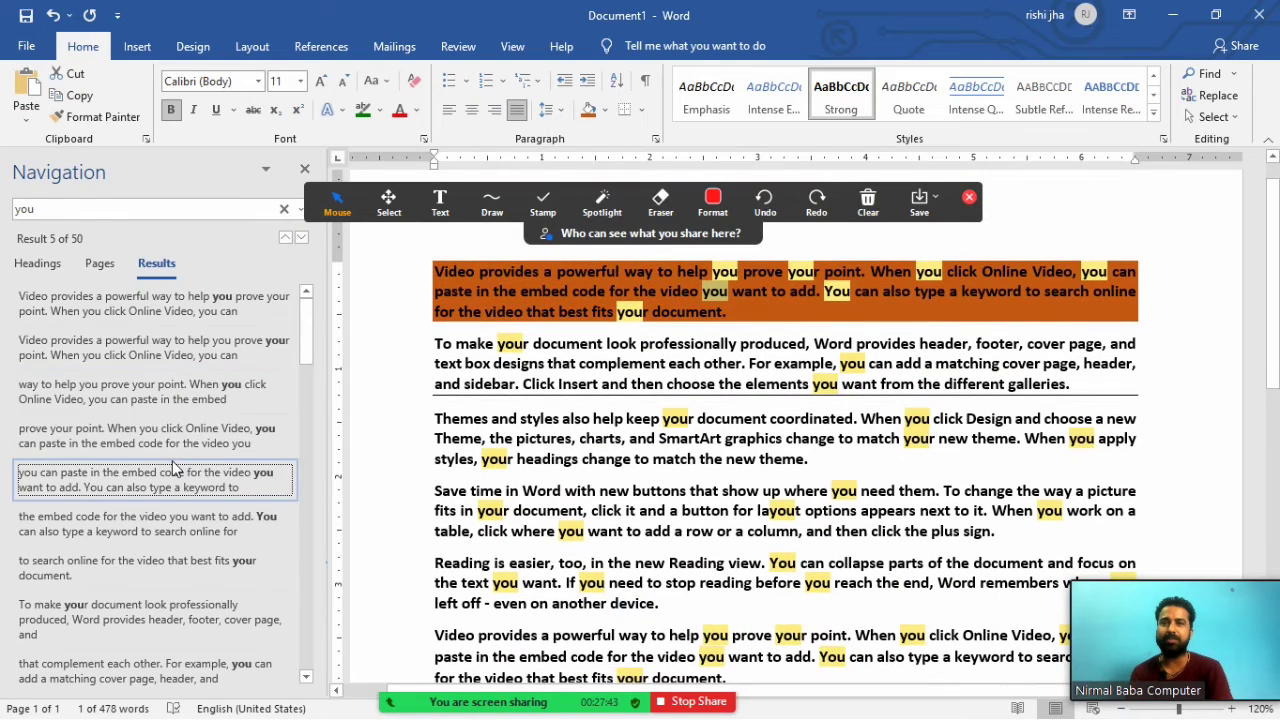
pyautogui.click(160, 562)
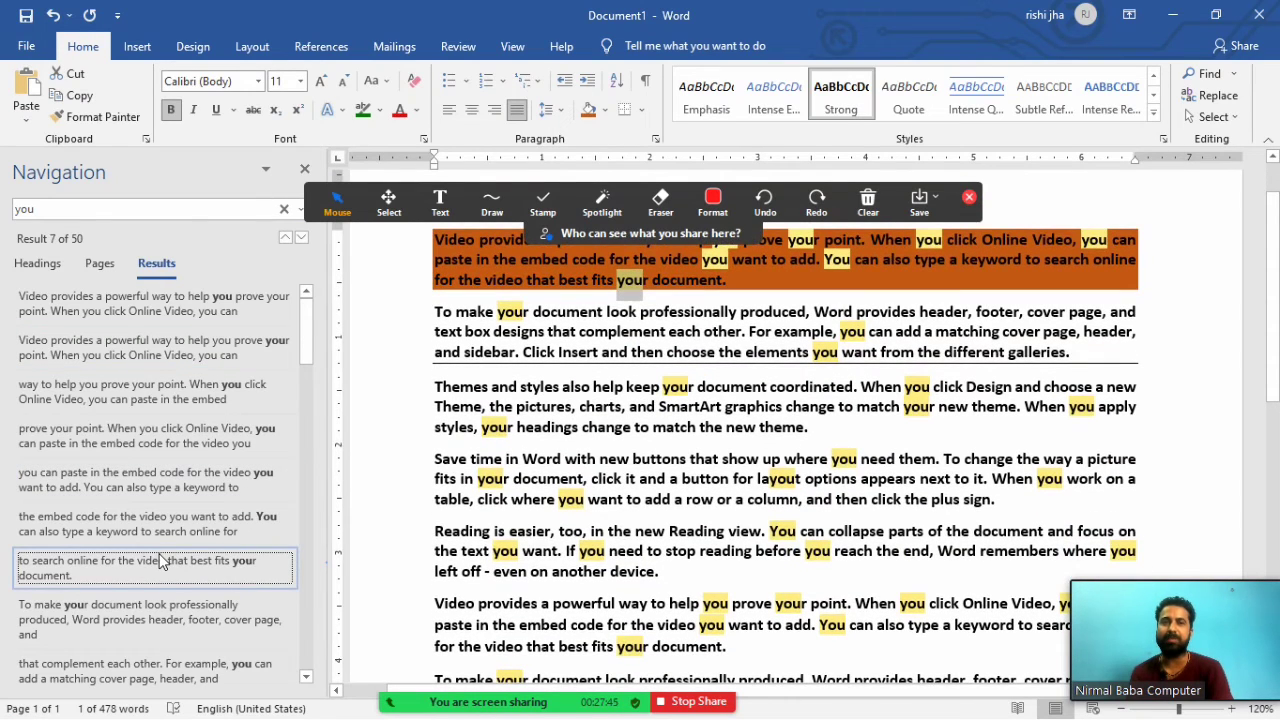
pyautogui.click(724, 497)
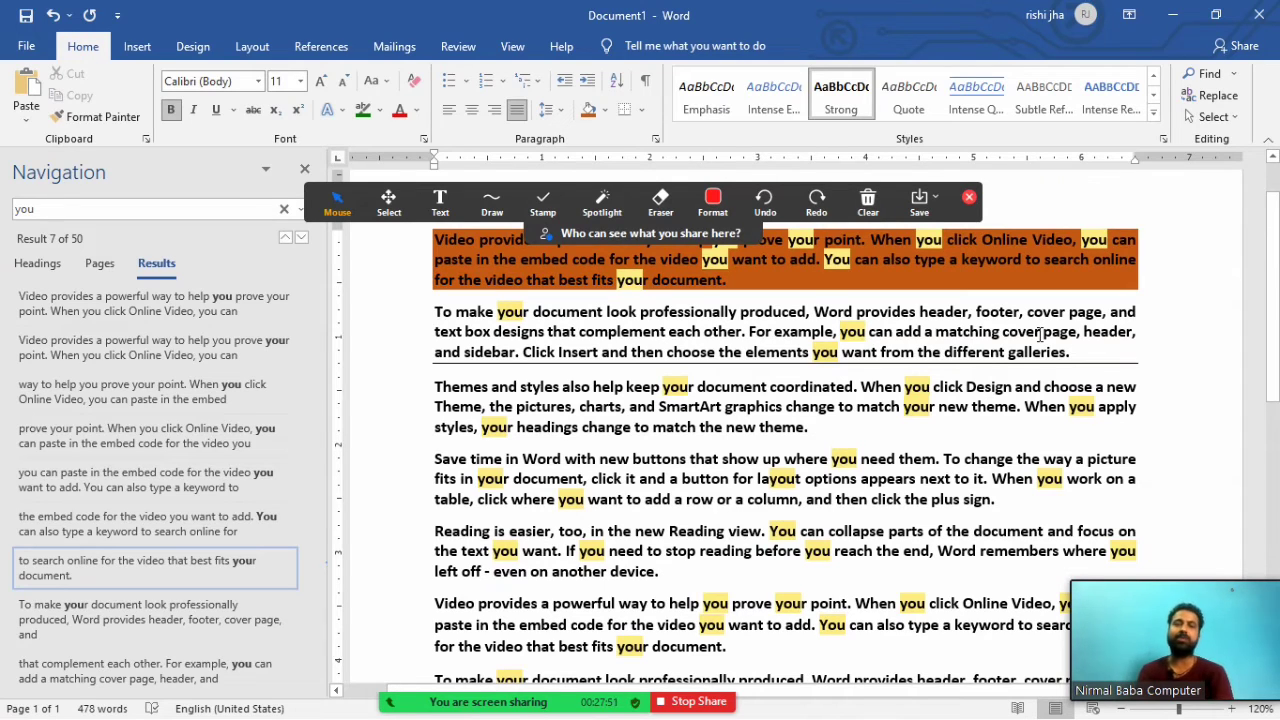
pyautogui.click(284, 209)
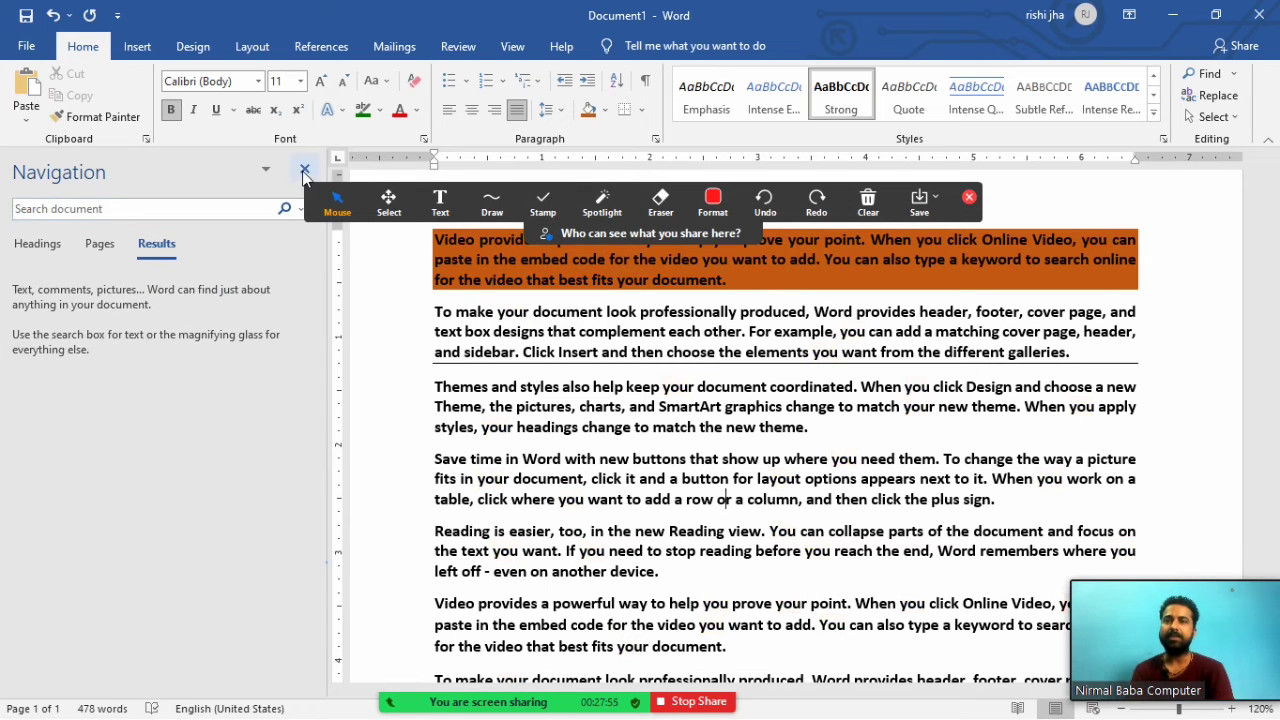
pyautogui.click(305, 172)
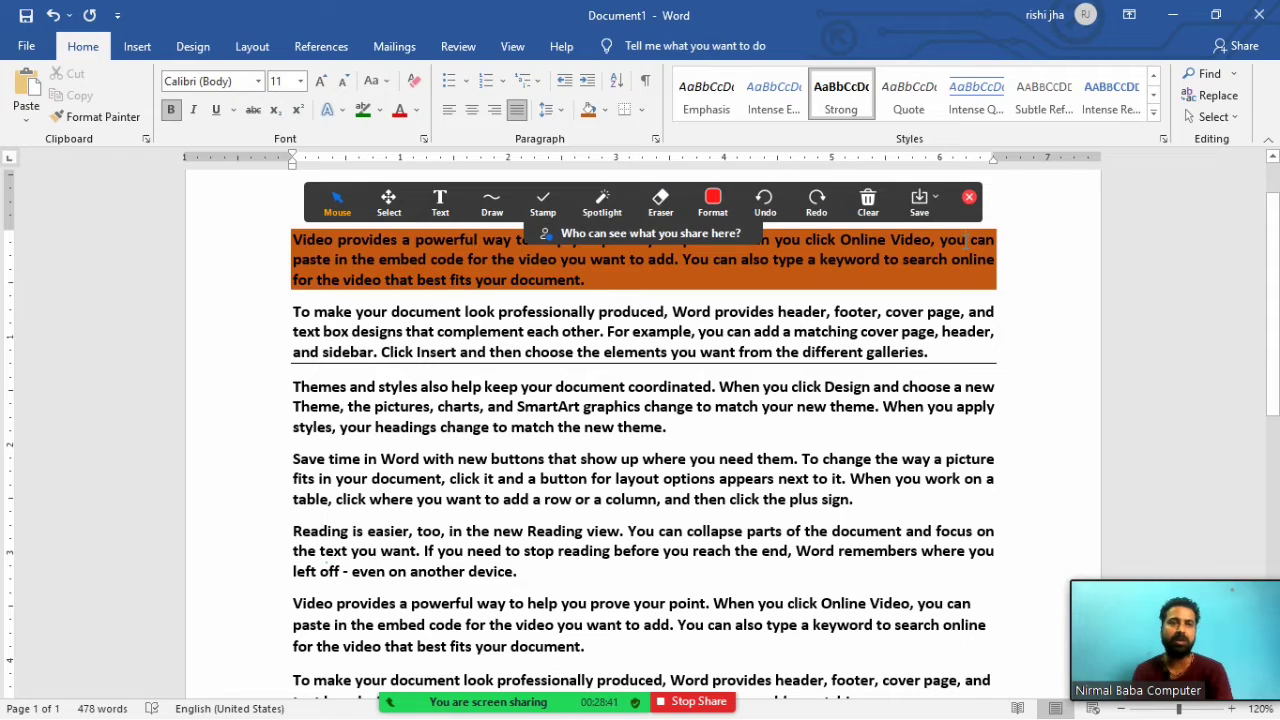
# Change "you" to "your" before "can paste" in the first paragraph.
pyautogui.press('BackSpace')
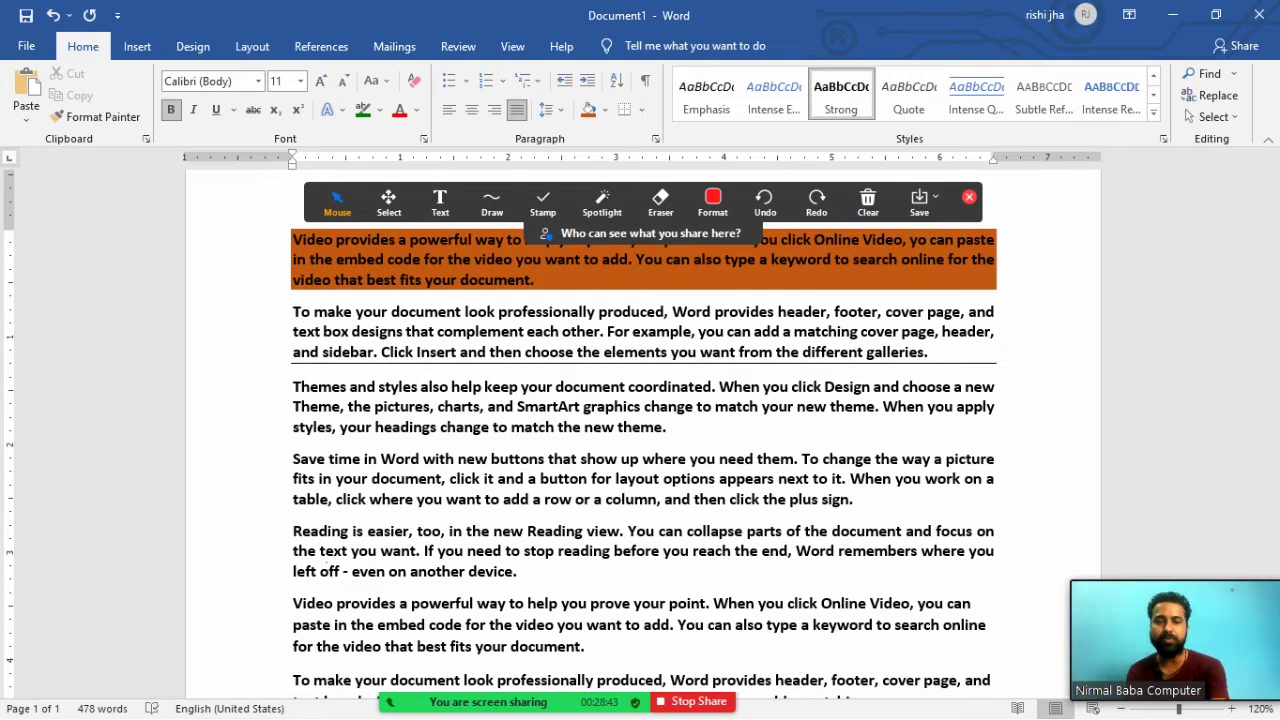
pyautogui.write('u')
pyautogui.write('"')
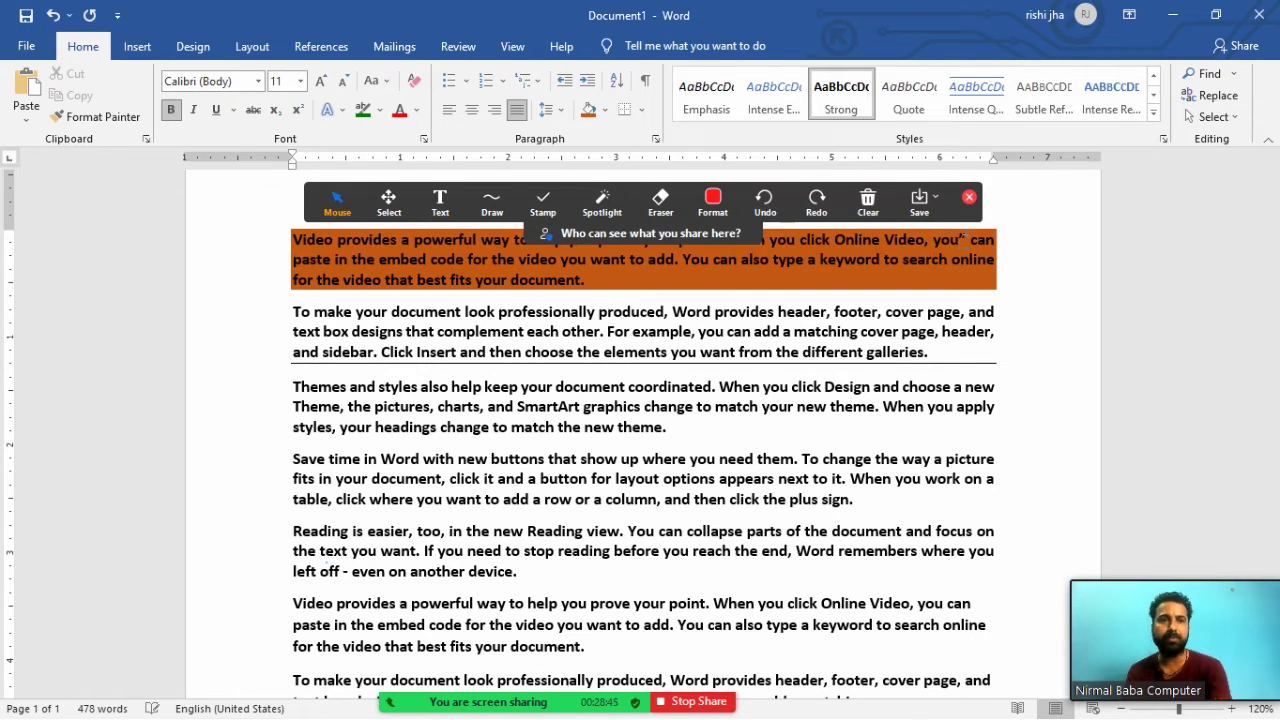
pyautogui.press('BackSpace')
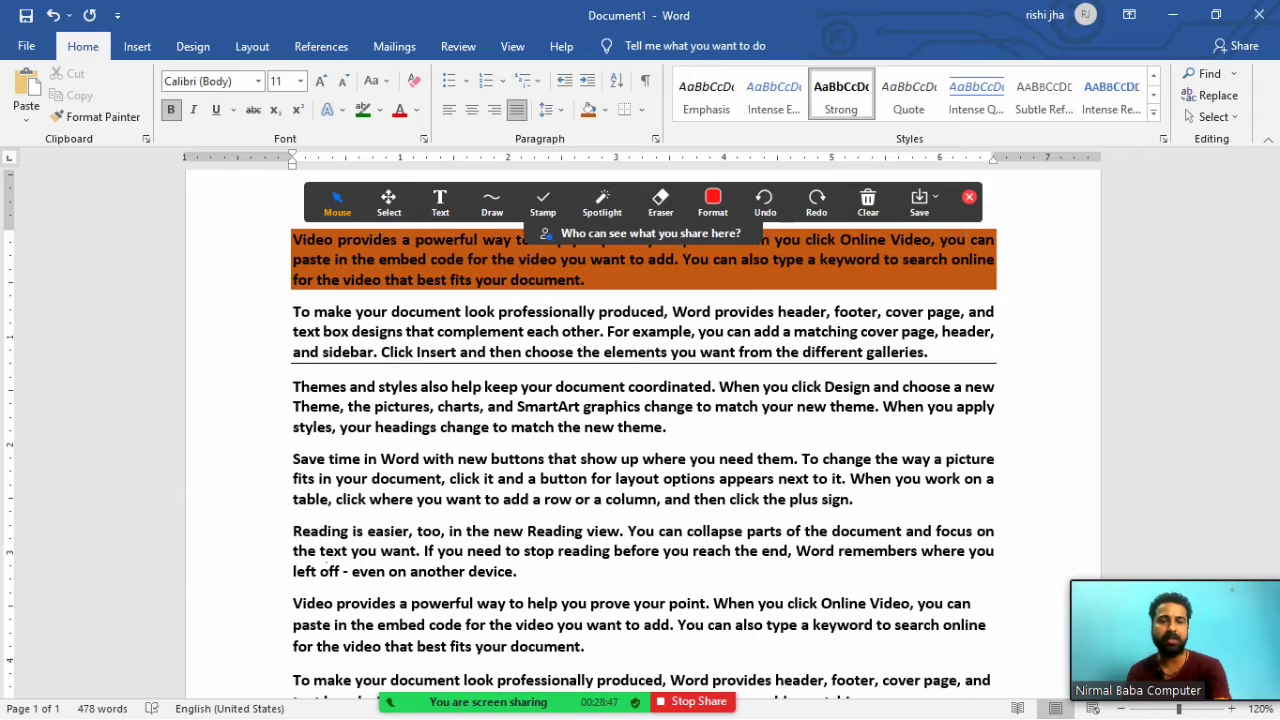
pyautogui.write("'")
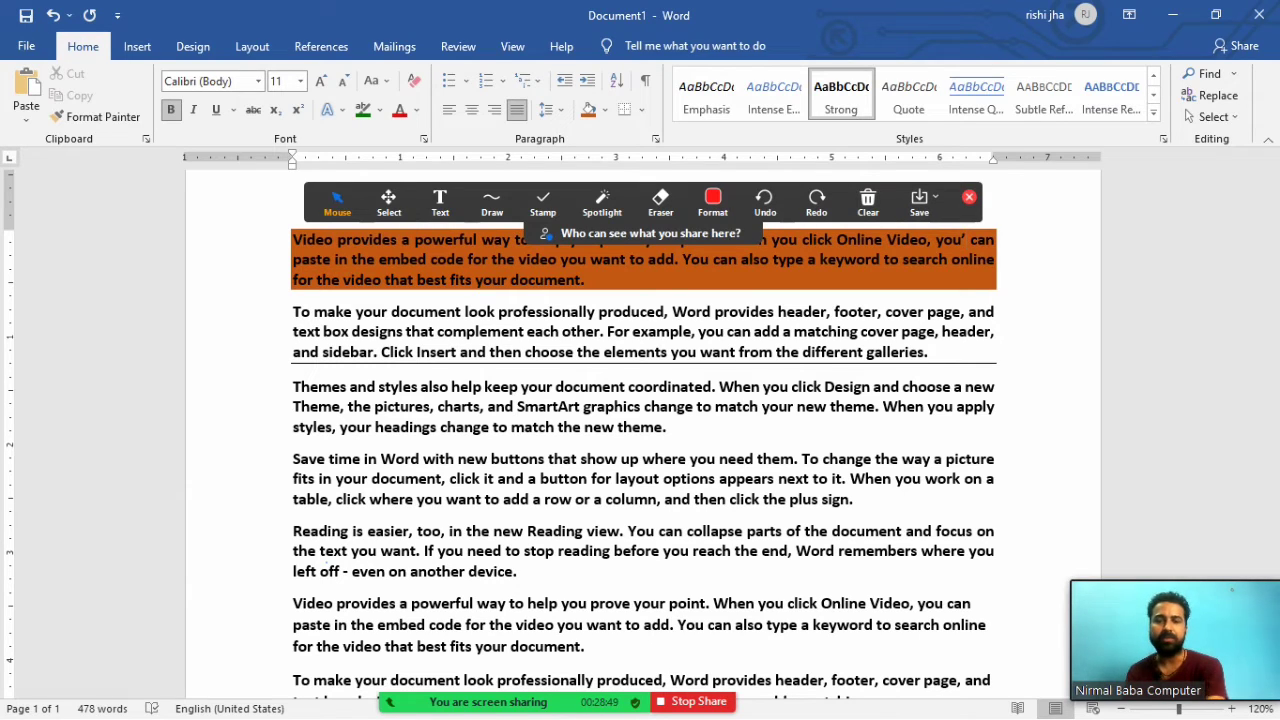
pyautogui.press('BackSpace')
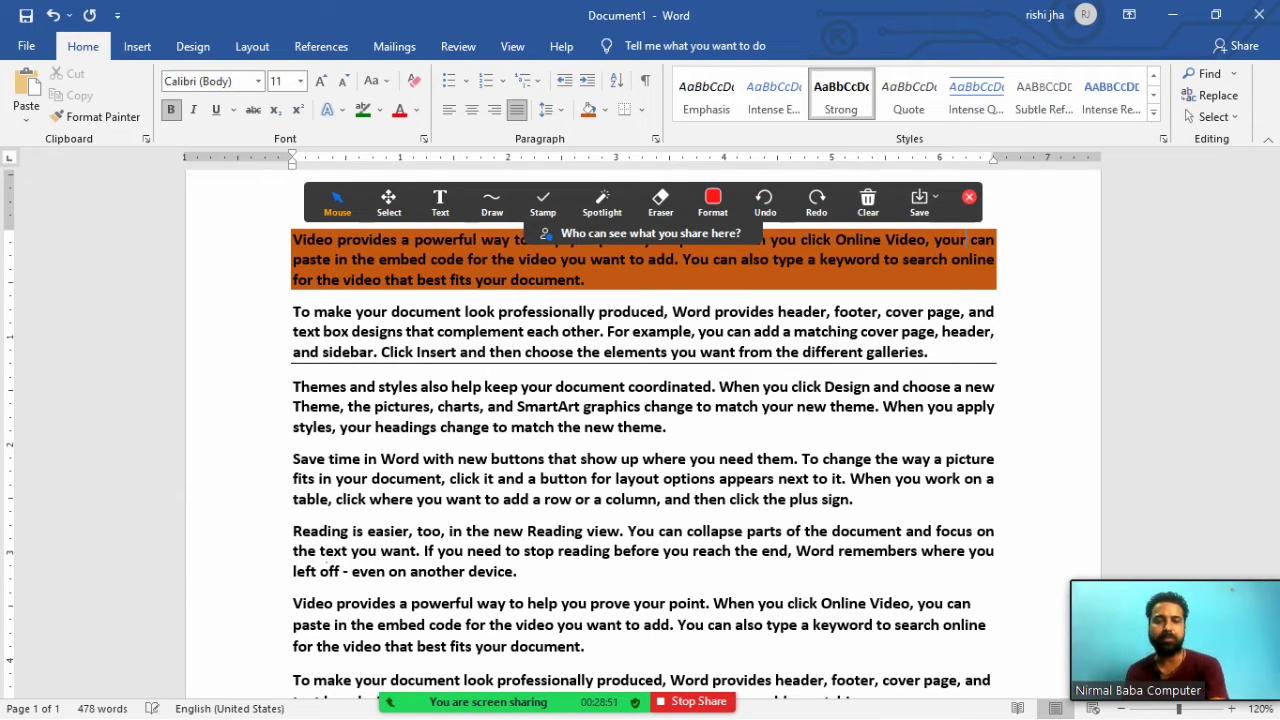
# Add "'s" to "your" before "can paste" in the first paragraph.
pyautogui.write("'s")
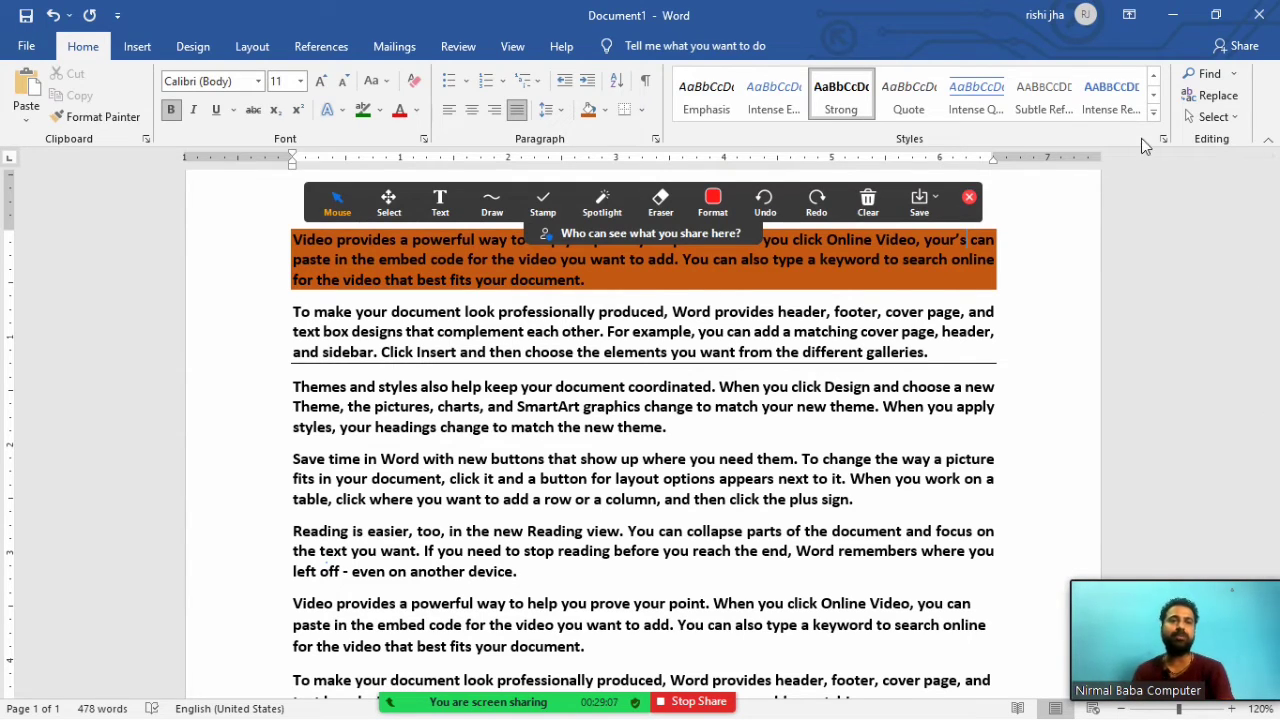
# Replace every occurrence of "you" in the document with "YOUR'S" and close the Find and Replace dialog.
pyautogui.click(1212, 97)
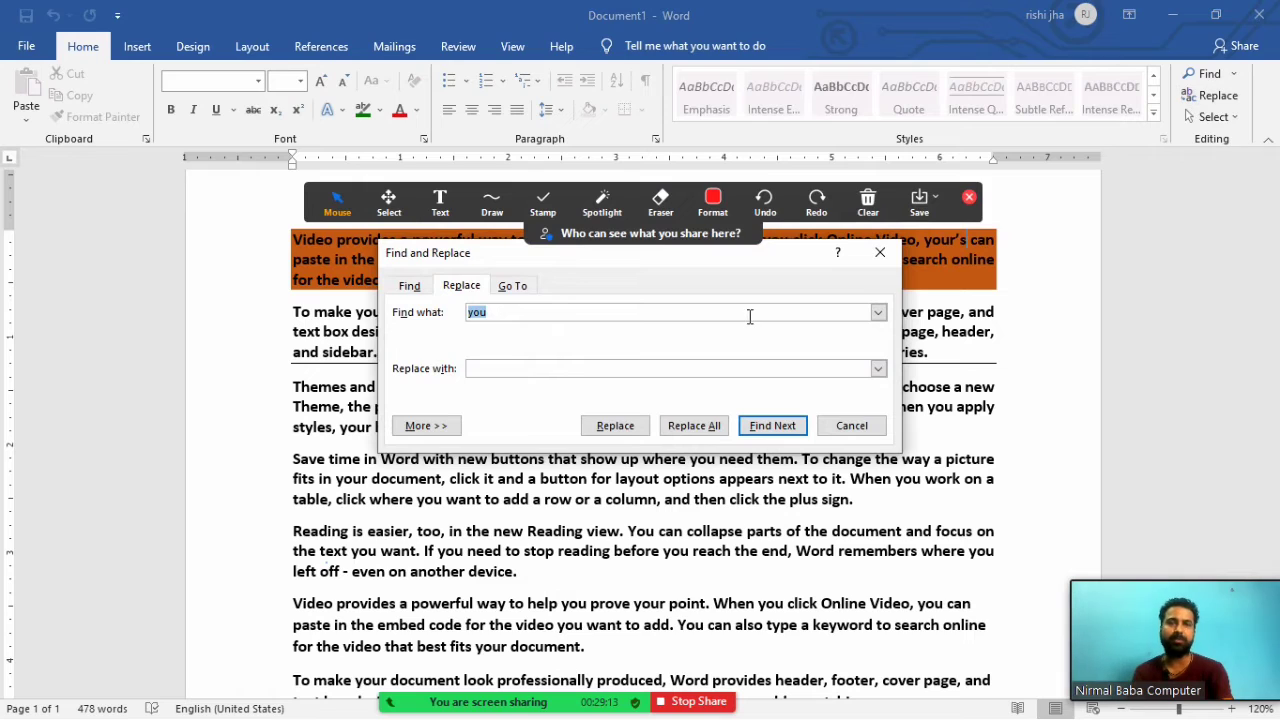
pyautogui.click(676, 316)
pyautogui.press('BackSpace')
pyautogui.press('BackSpace')
pyautogui.press('BackSpace')
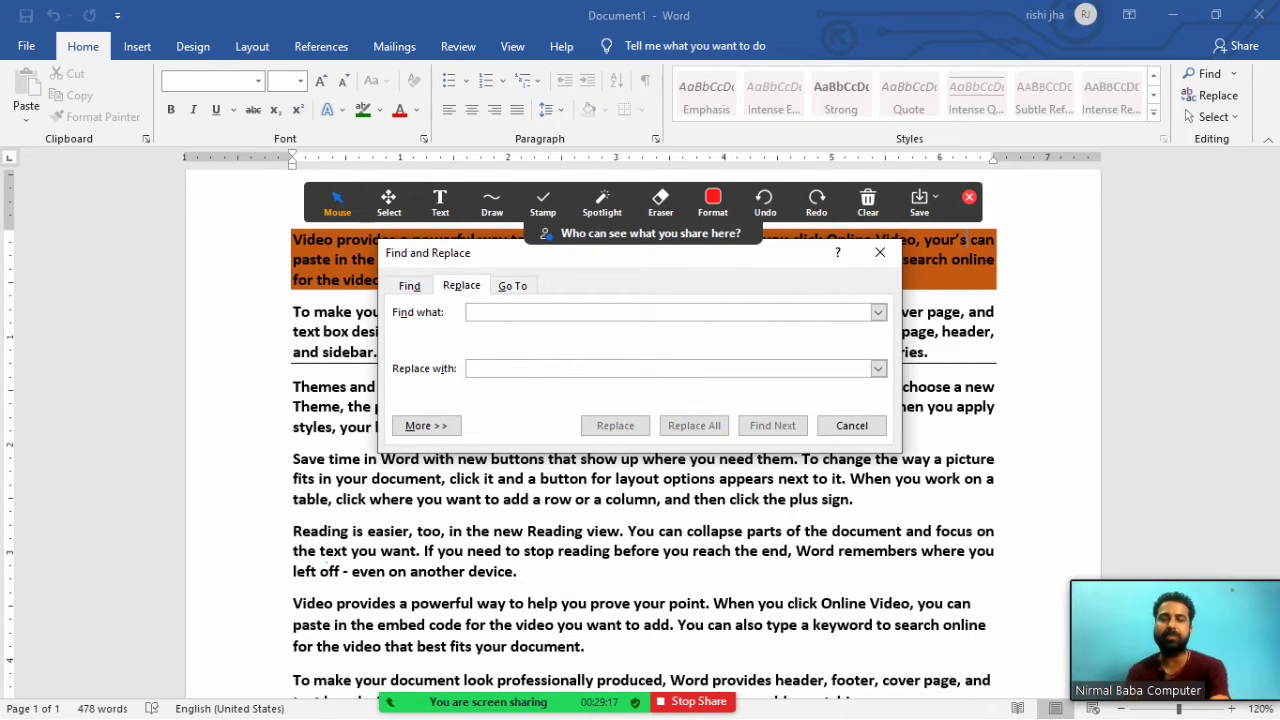
pyautogui.write('you')
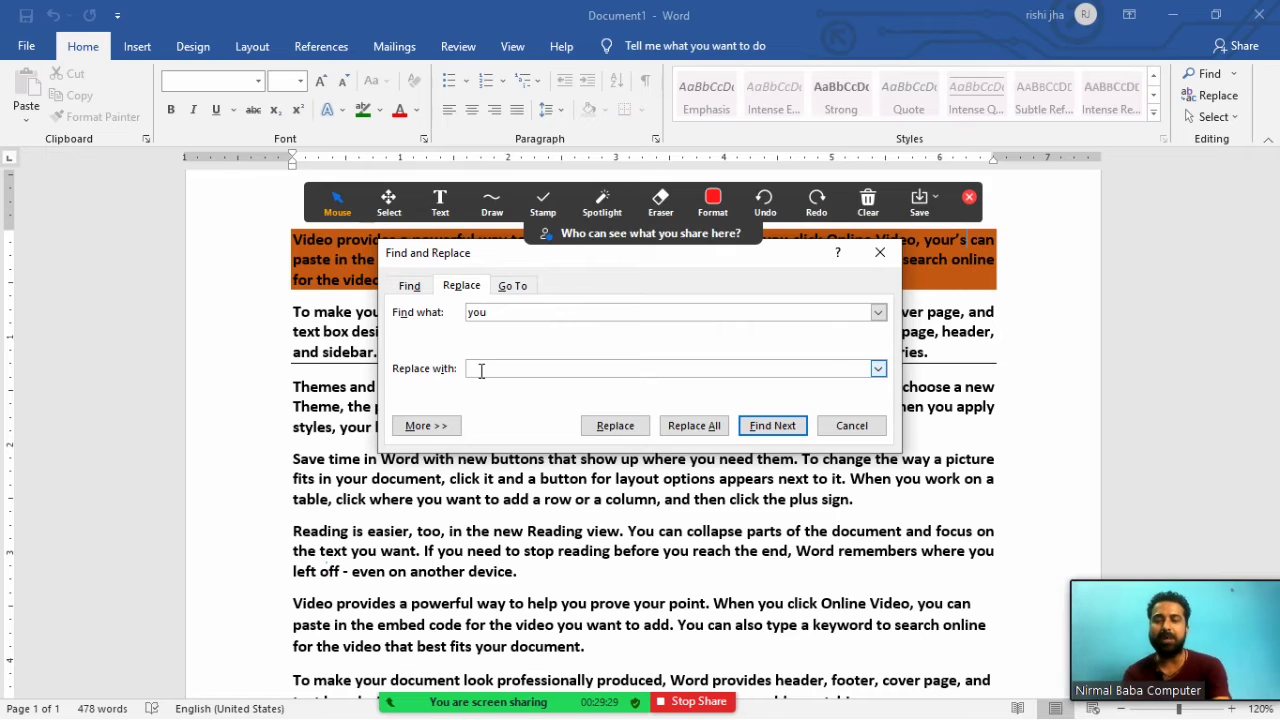
pyautogui.write('Y')
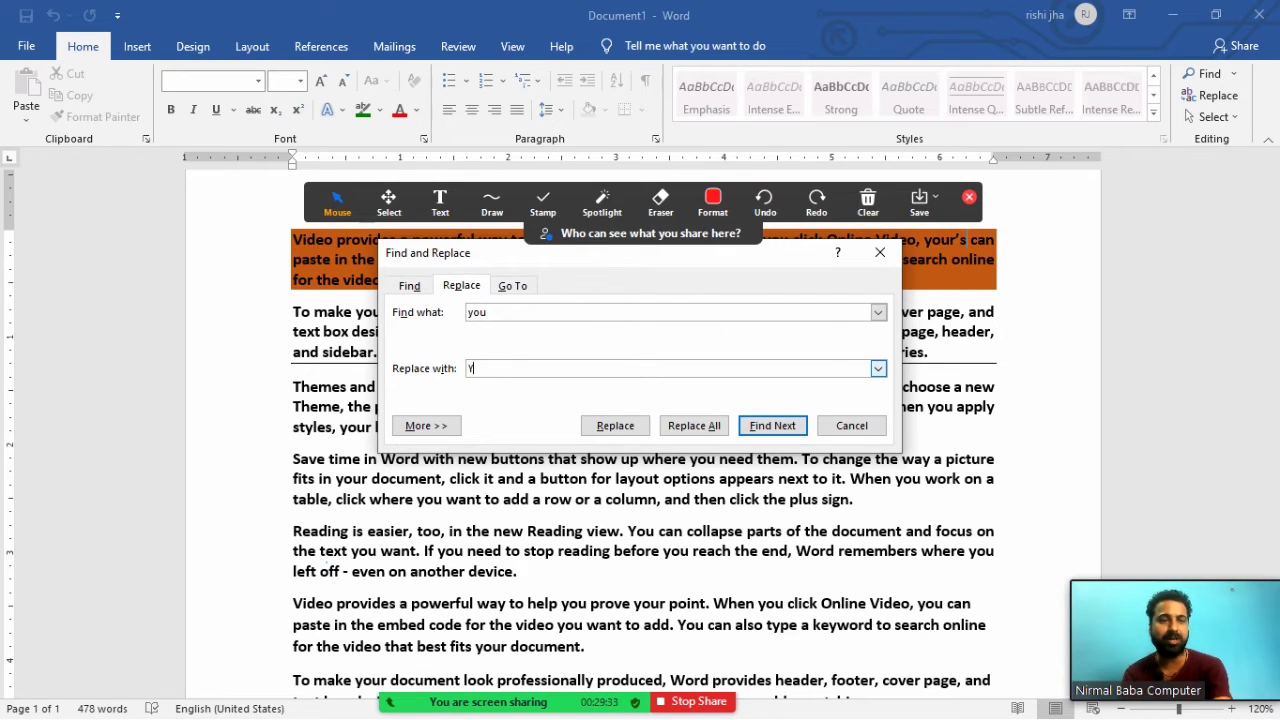
pyautogui.write('O')
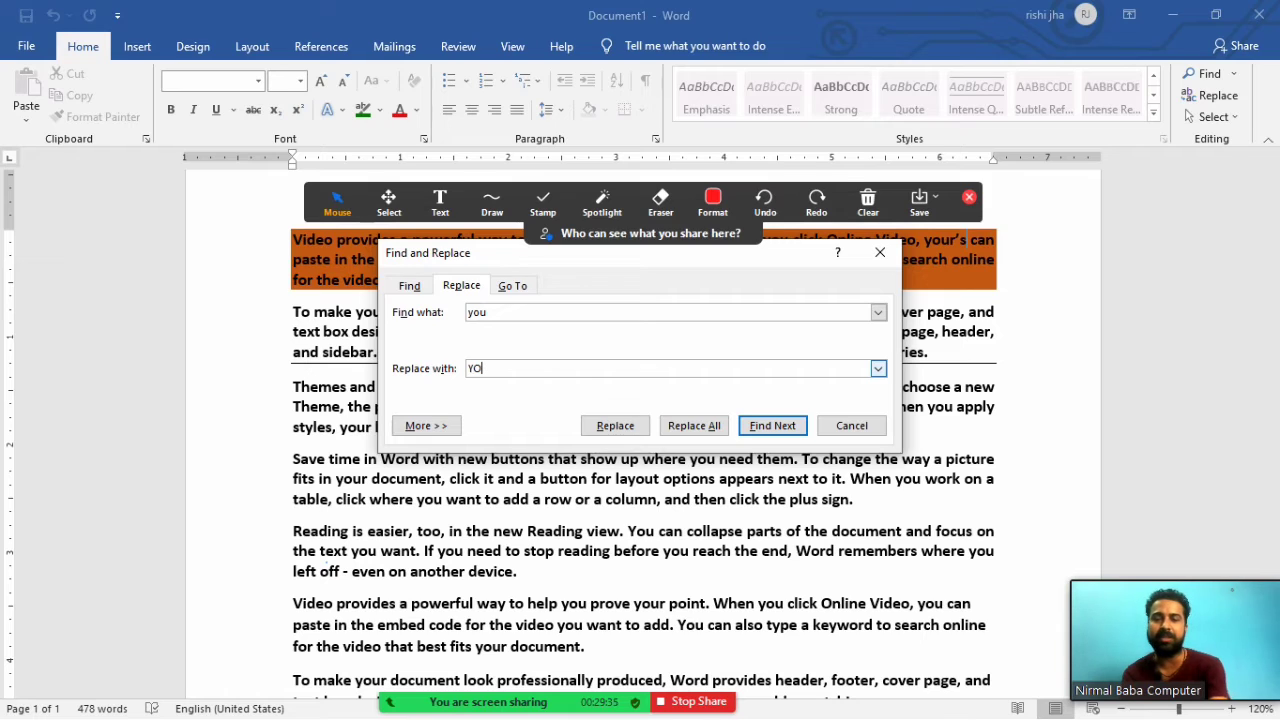
pyautogui.write('UR')
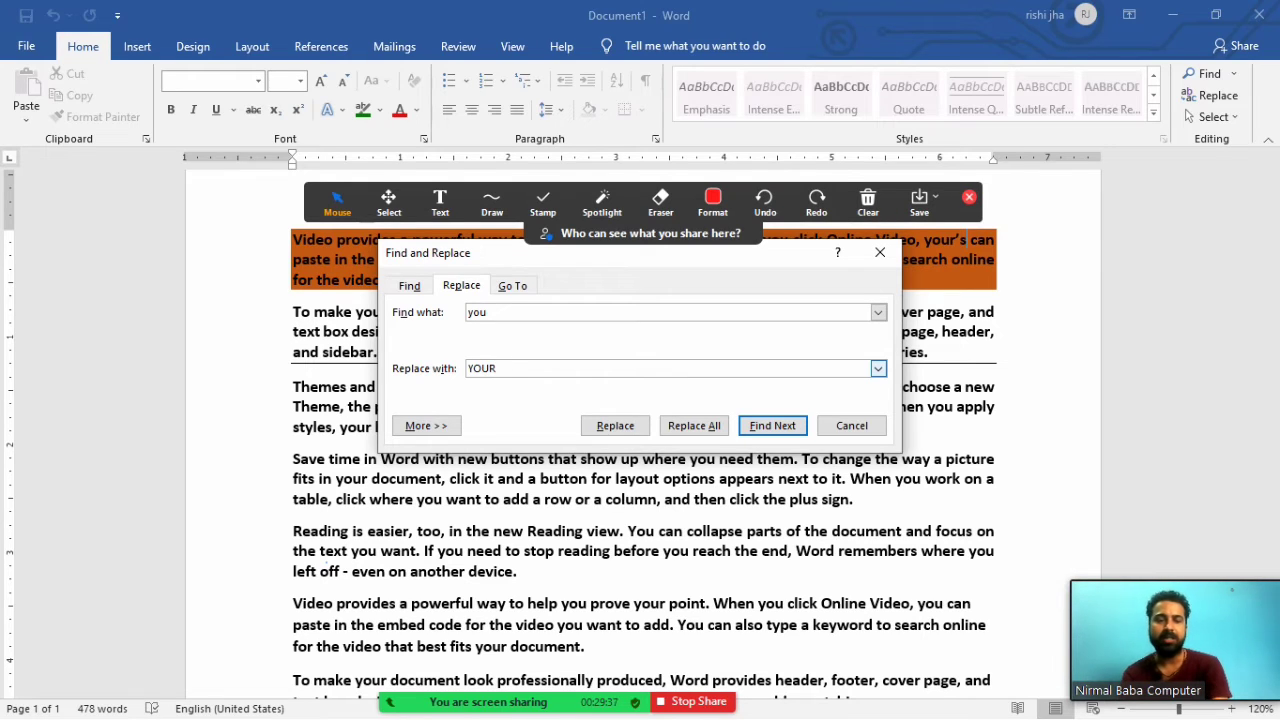
pyautogui.write("'S")
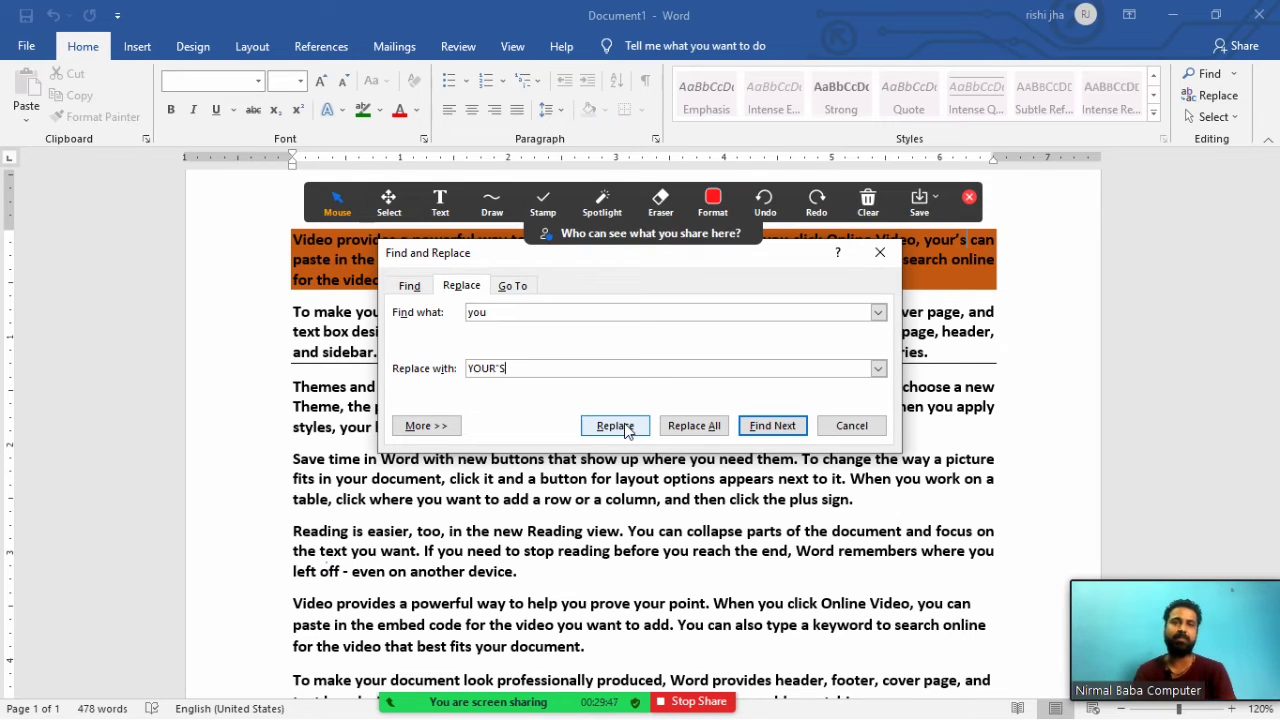
pyautogui.click(694, 426)
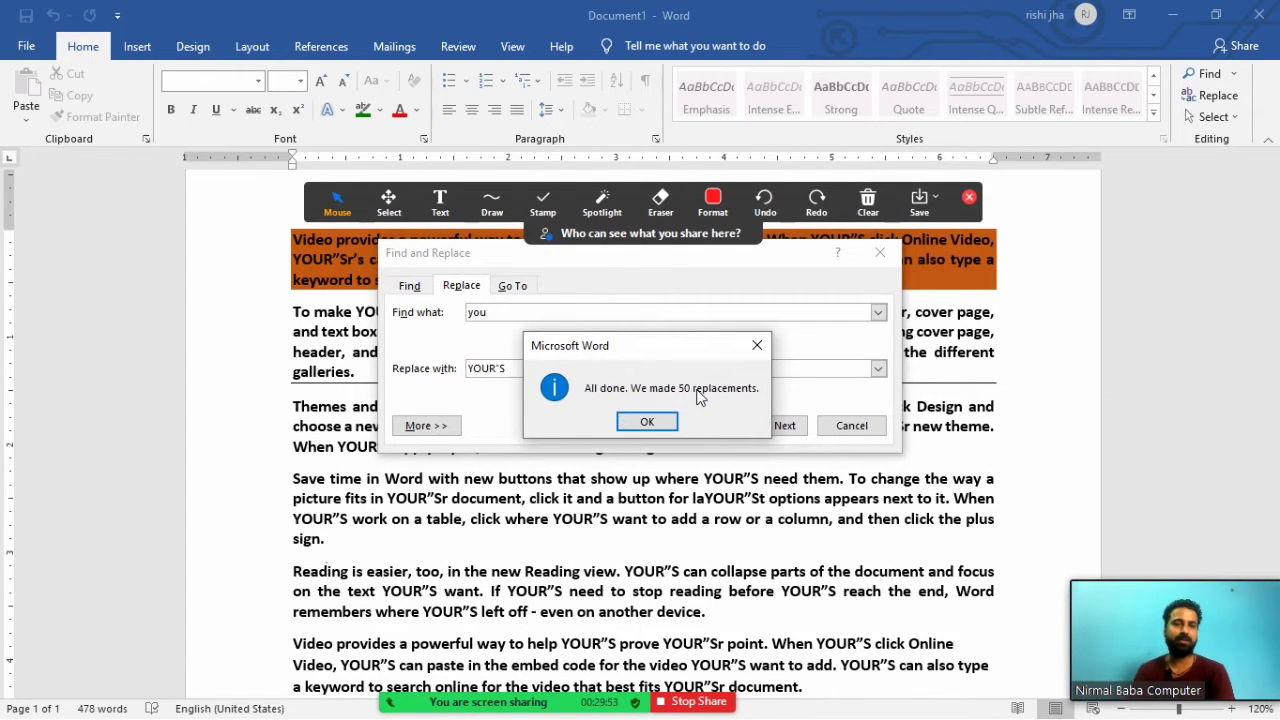
pyautogui.click(647, 421)
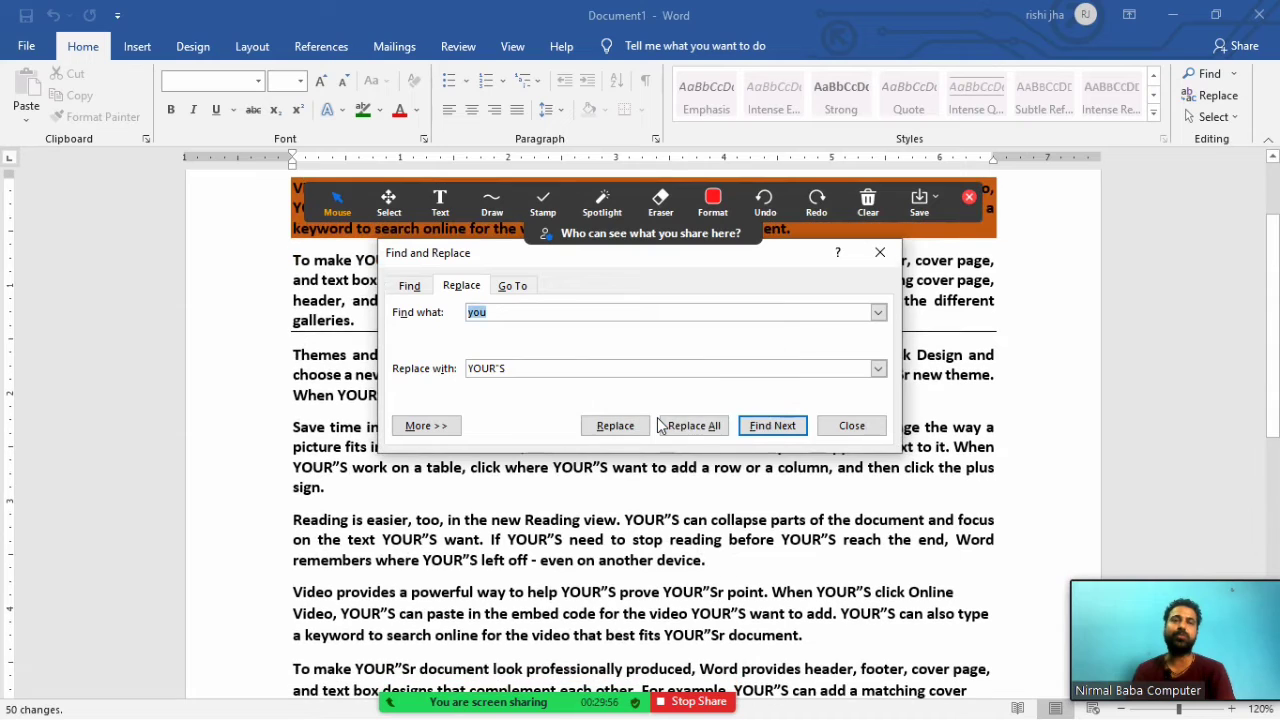
pyautogui.click(836, 437)
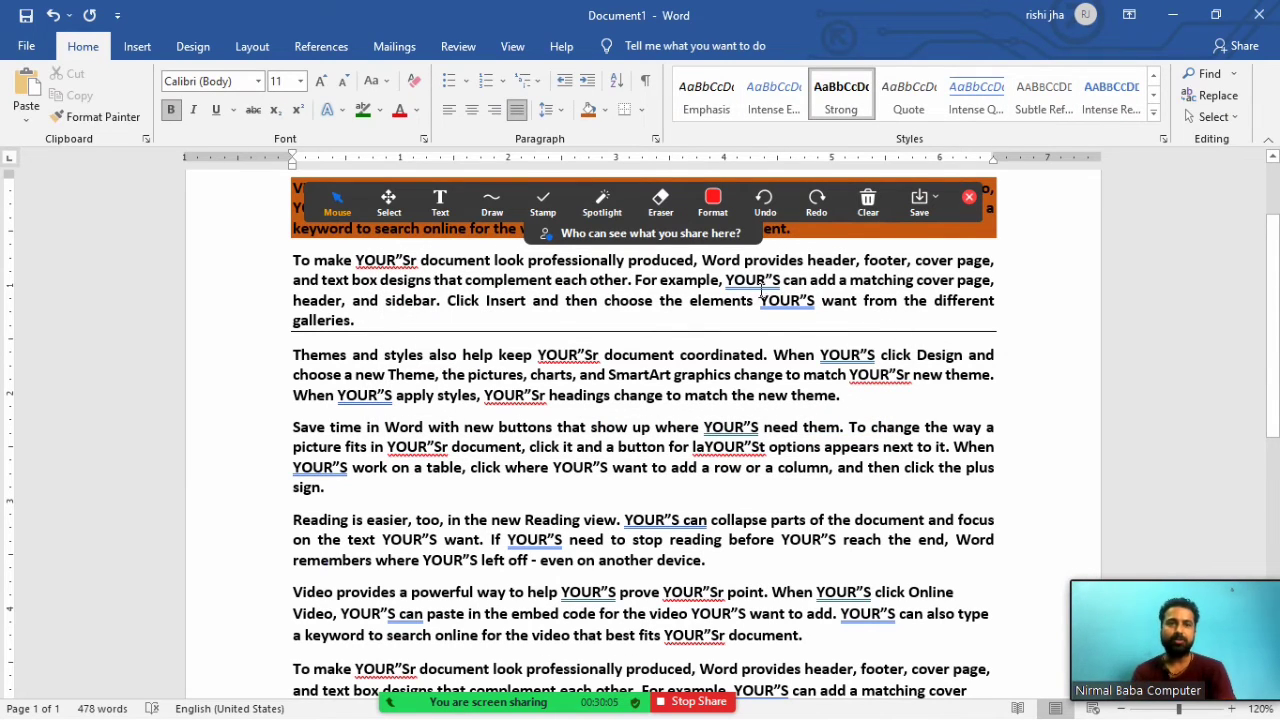
# Highlight replaced words in the second and third paragraphs and dismiss the meeting time-limit notice.
pyautogui.moveTo(727, 282); pyautogui.dragTo(818, 301)
pyautogui.moveTo(820, 355); pyautogui.dragTo(884, 355)
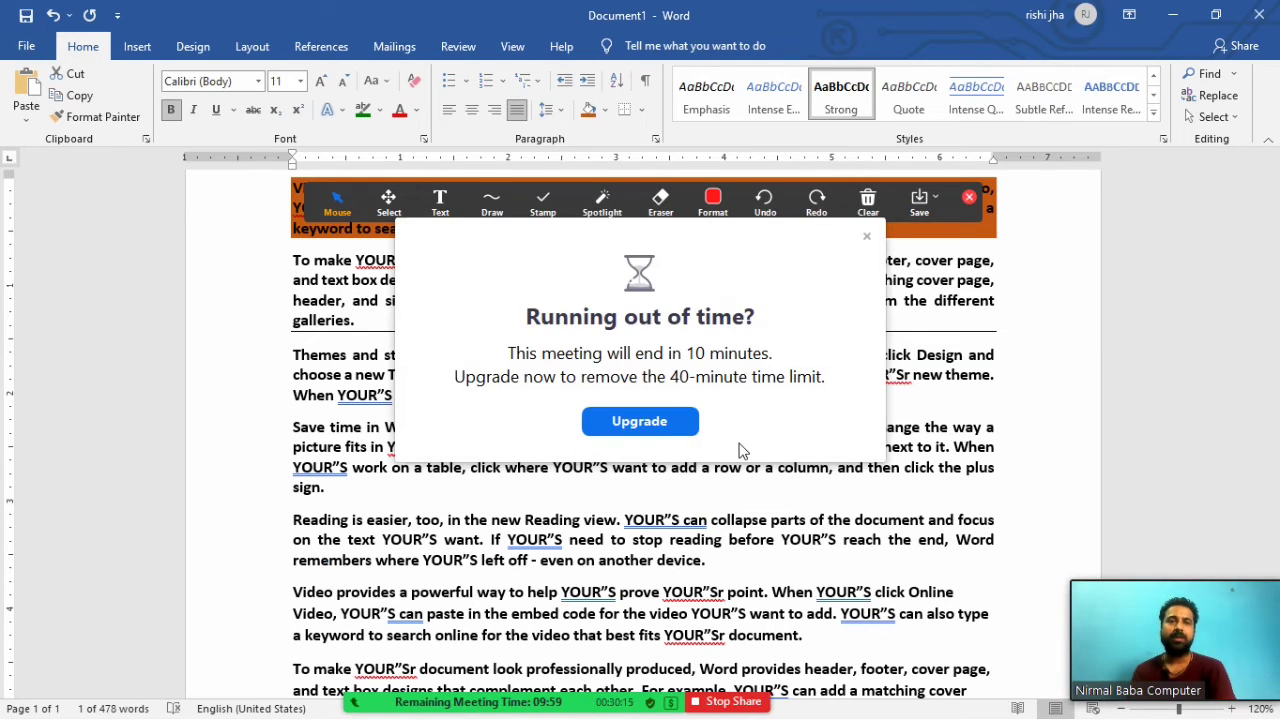
pyautogui.click(870, 212)
pyautogui.click(868, 203)
pyautogui.click(851, 243)
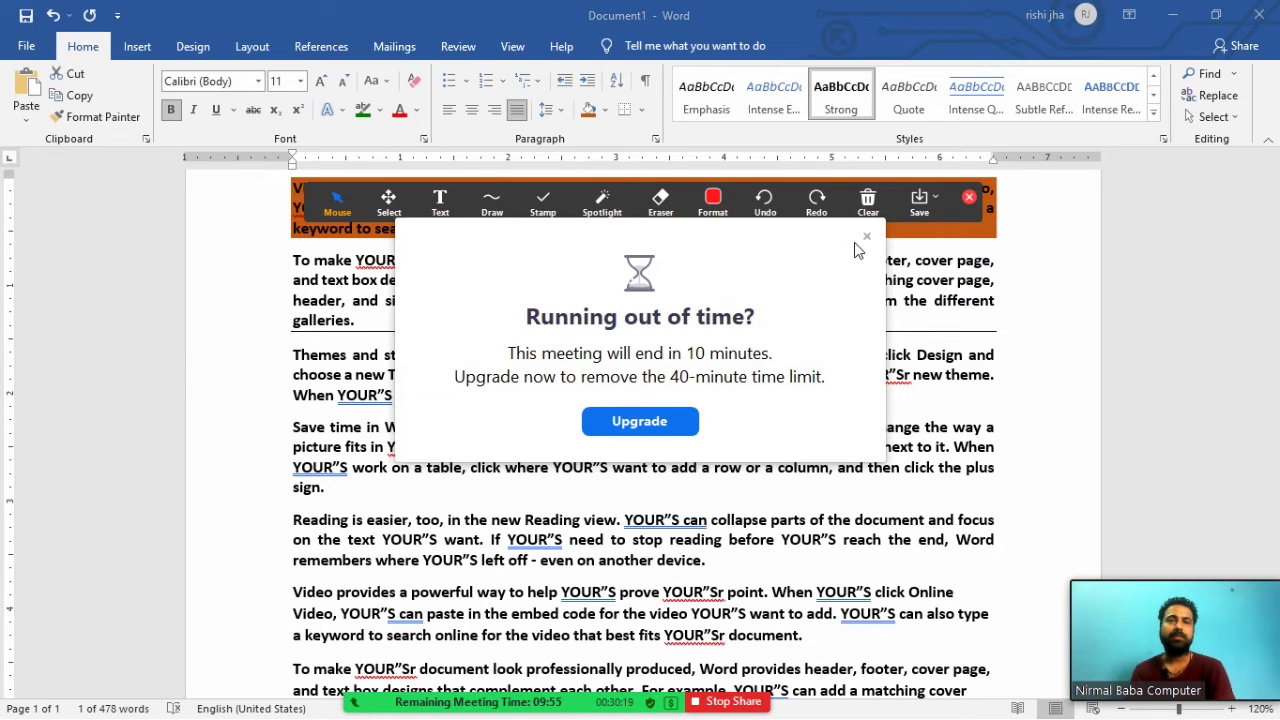
pyautogui.click(866, 240)
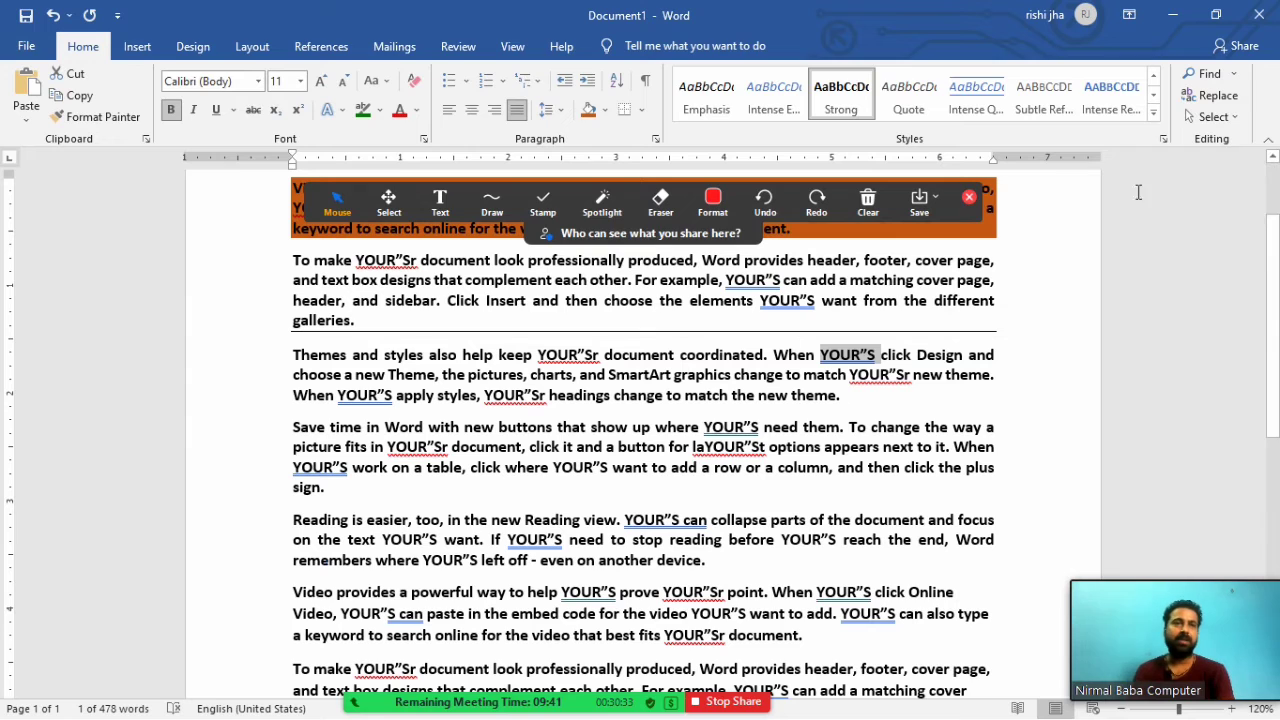
# Select the whole document, and separately the text from the first through the sixth paragraph, clearing each selection.
pyautogui.click(1229, 127)
pyautogui.click(1229, 127)
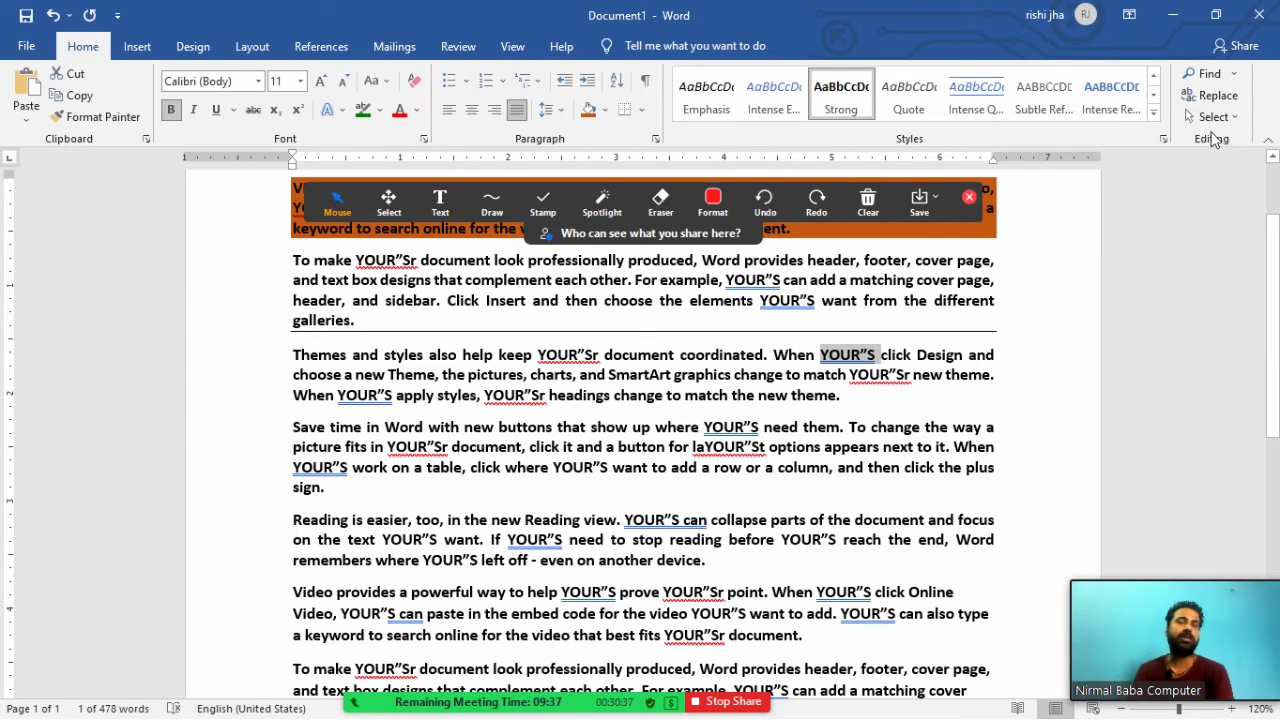
pyautogui.click(740, 492)
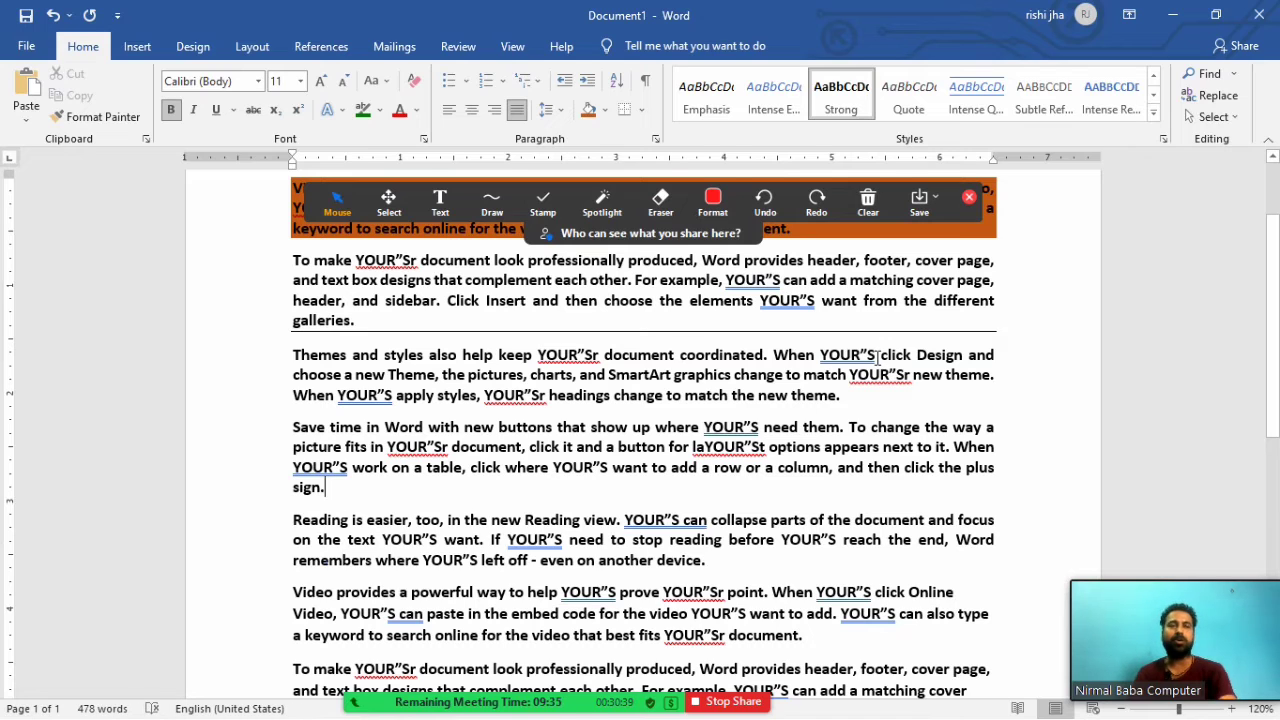
pyautogui.hotkey('ctrl', 'a')
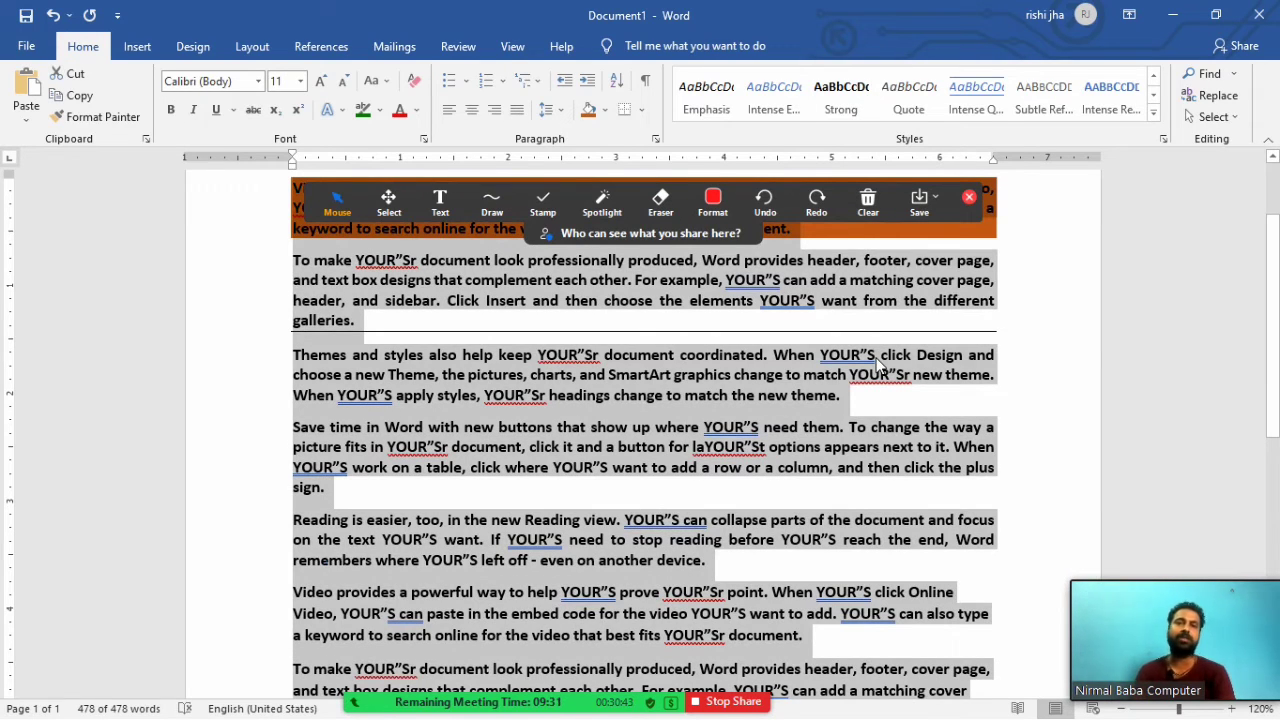
pyautogui.click(800, 380)
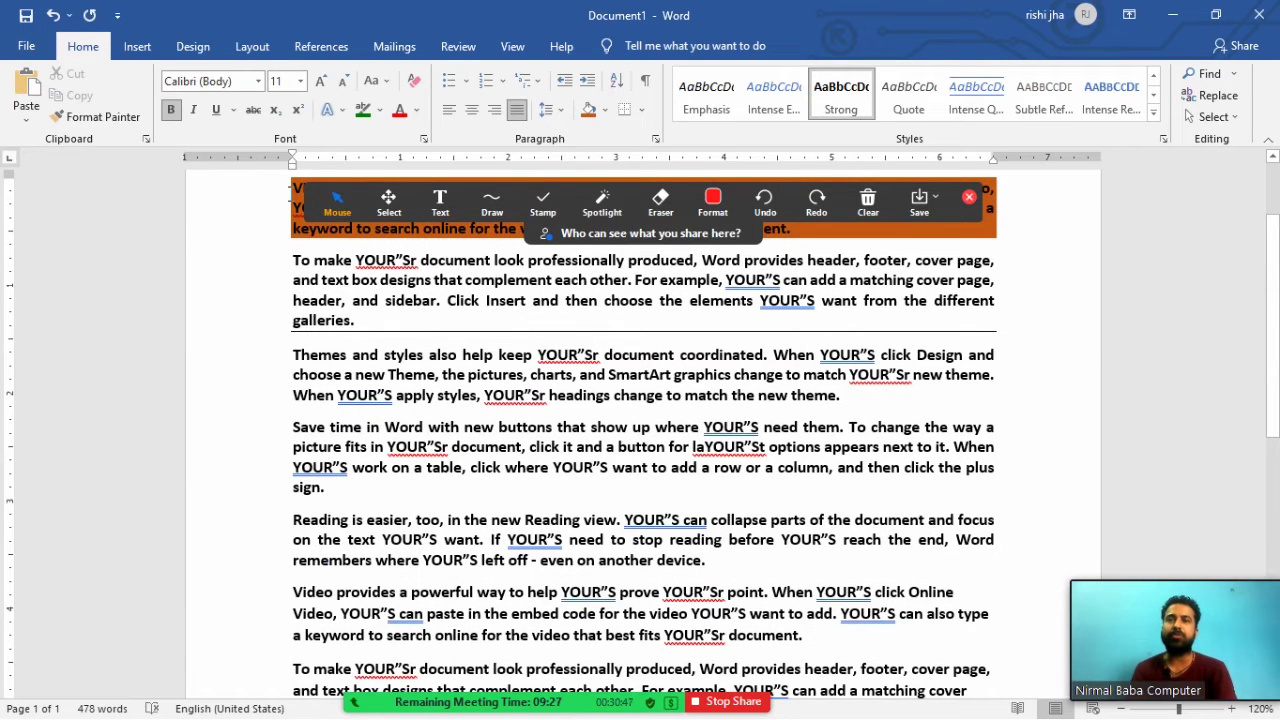
pyautogui.moveTo(294, 206); pyautogui.dragTo(503, 646)
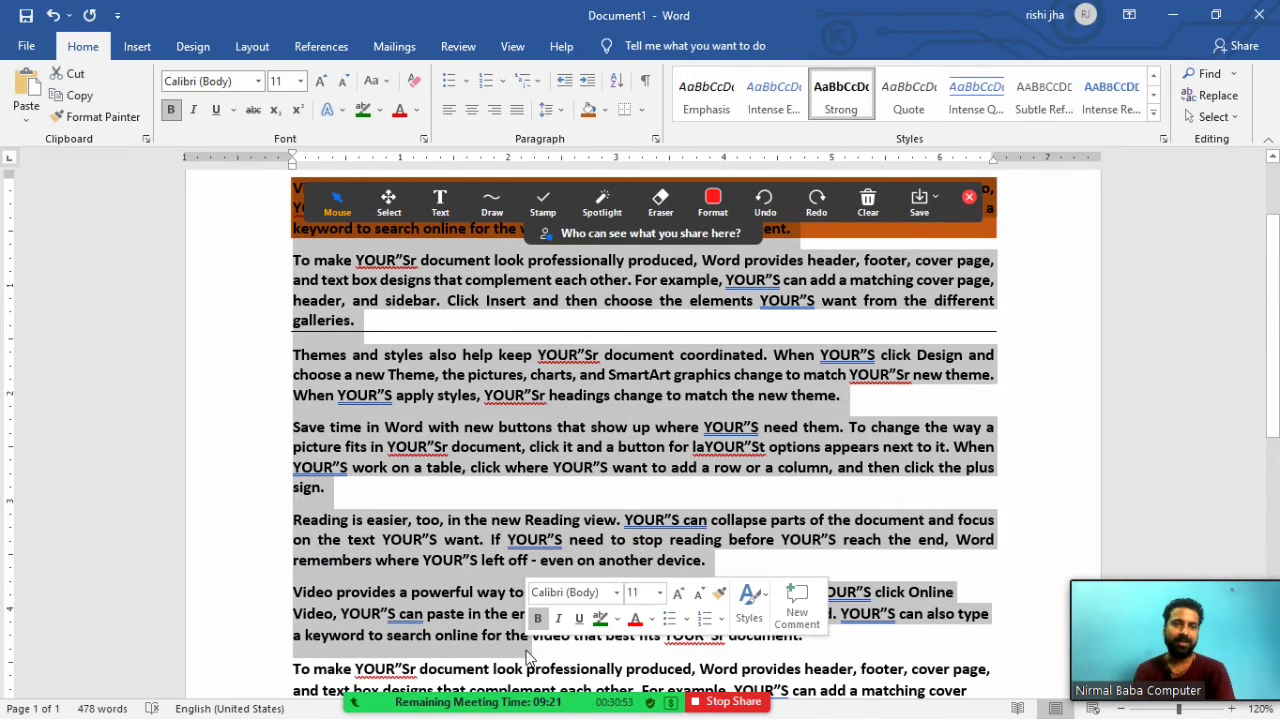
pyautogui.click(604, 491)
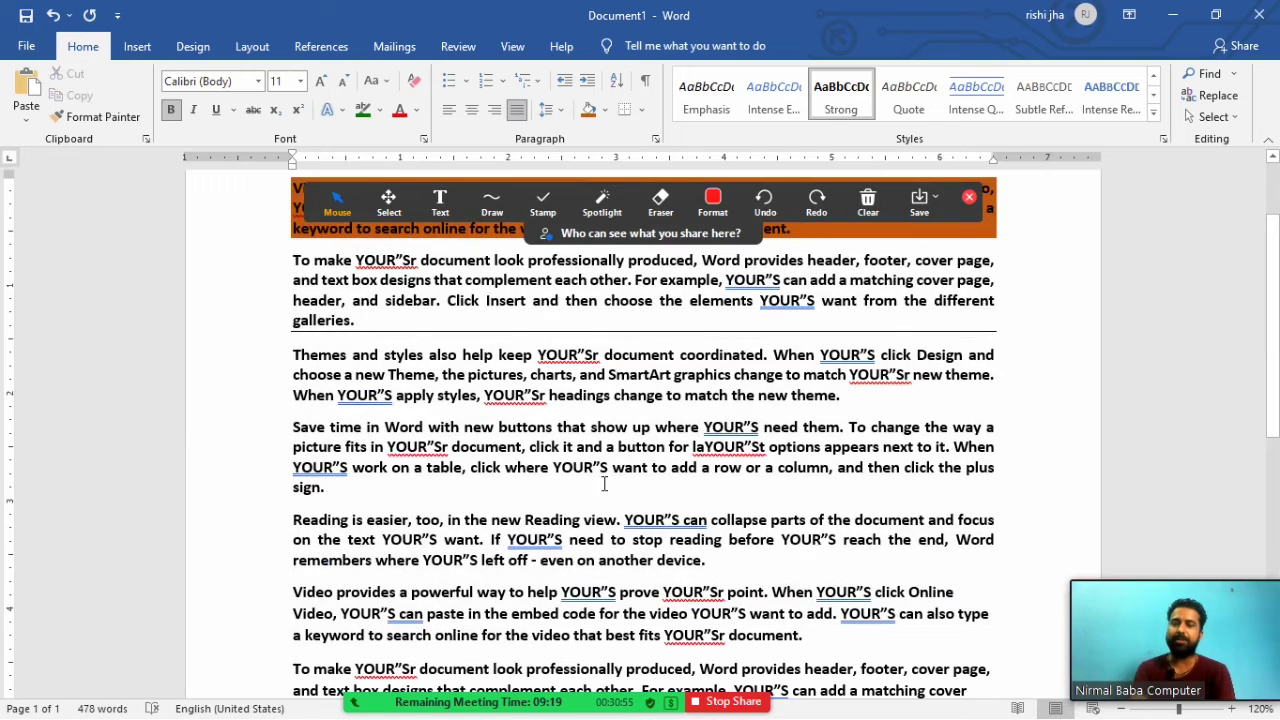
# Add "a" after "sign." at the end of the fourth paragraph, and select and deselect the whole document.
pyautogui.write('a')
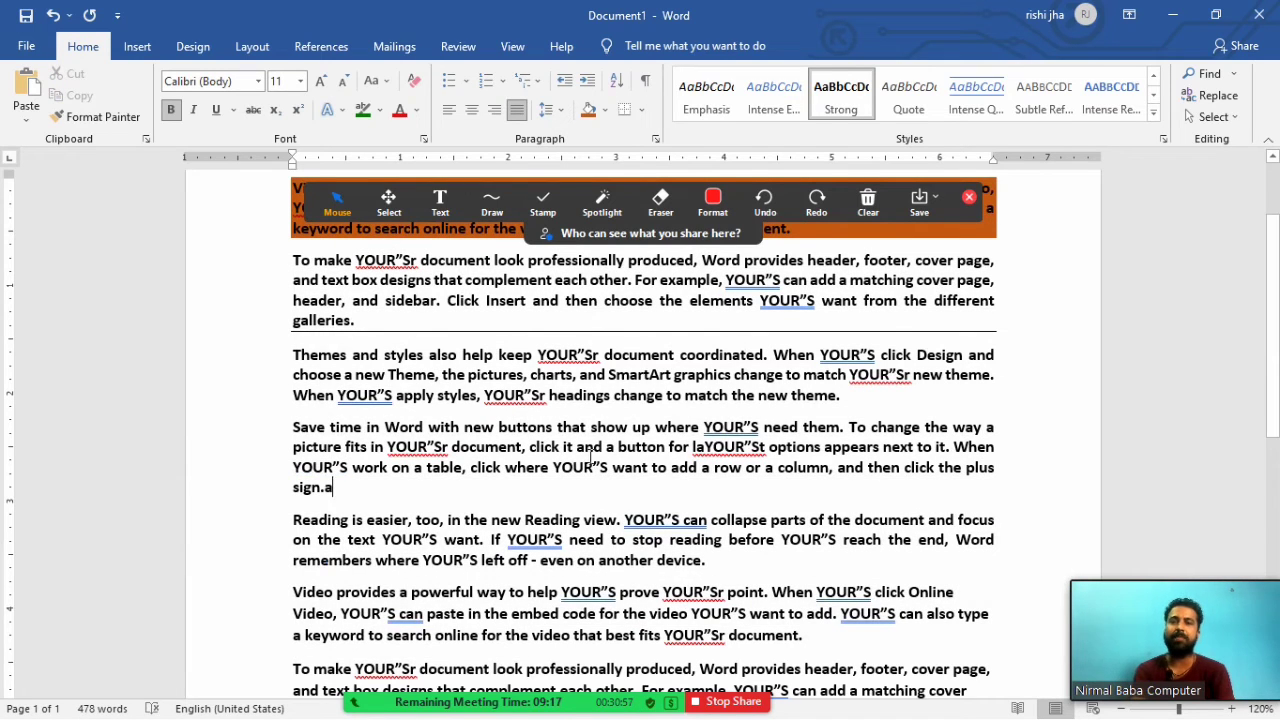
pyautogui.hotkey('ctrl', 'a')
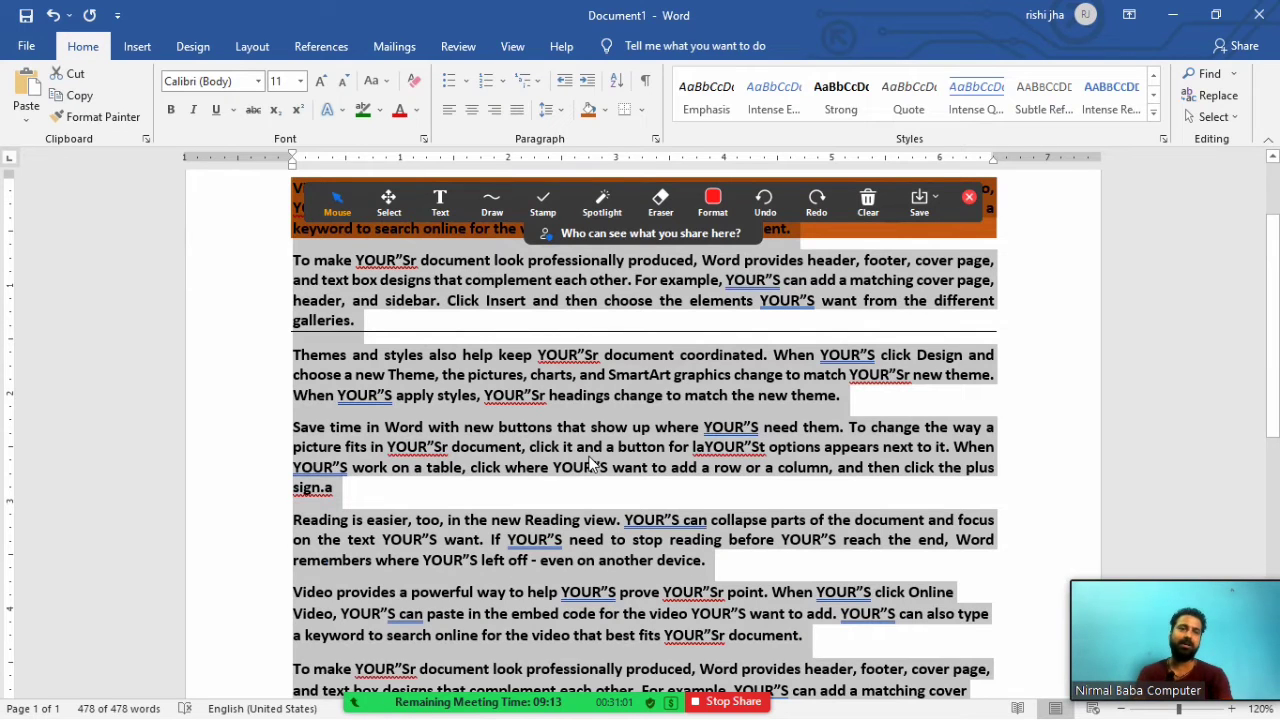
pyautogui.click(706, 502)
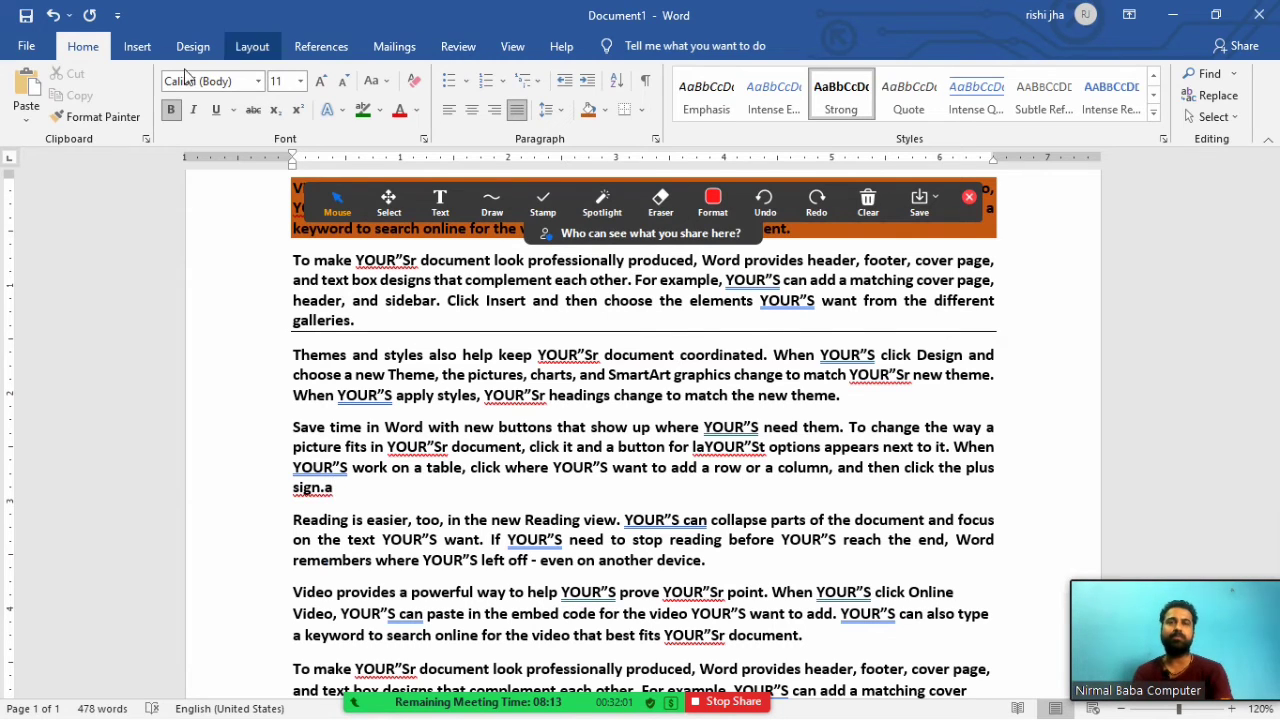
# Open the saved resume document and move the meeting's annotation toolbar above the CURRICULUM VITAE title.
pyautogui.click(17, 38)
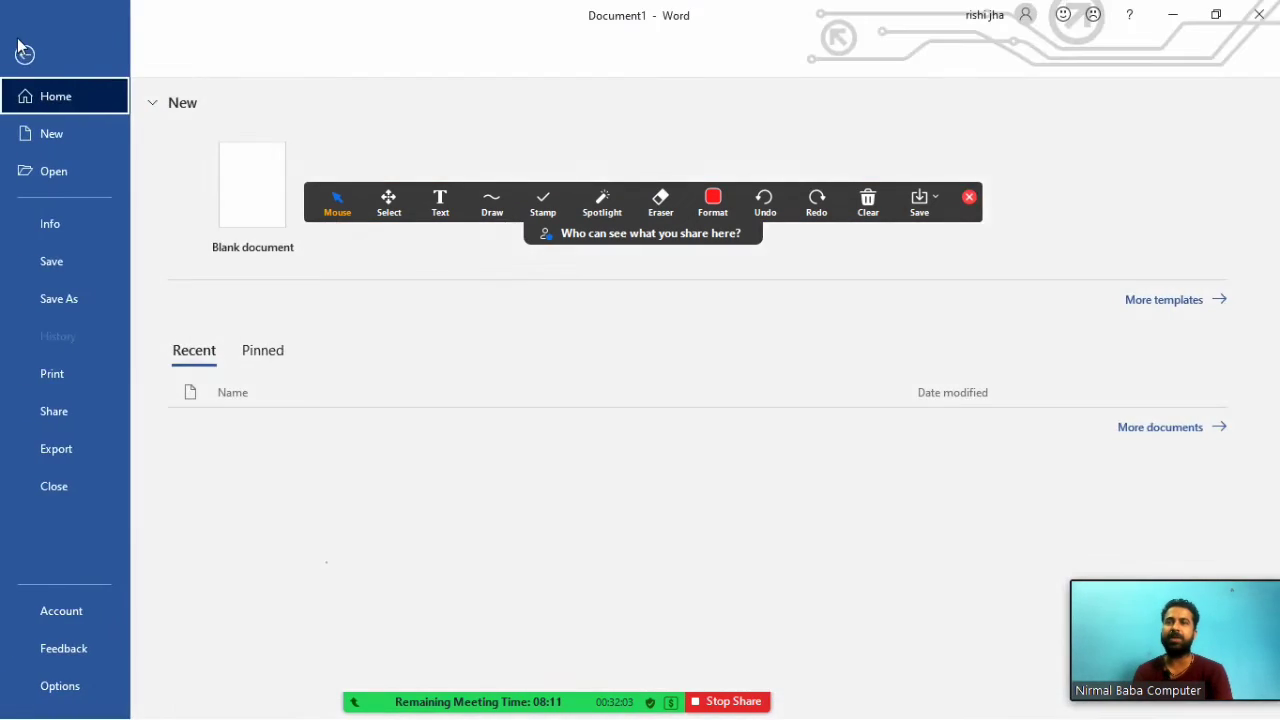
pyautogui.press('Escape')
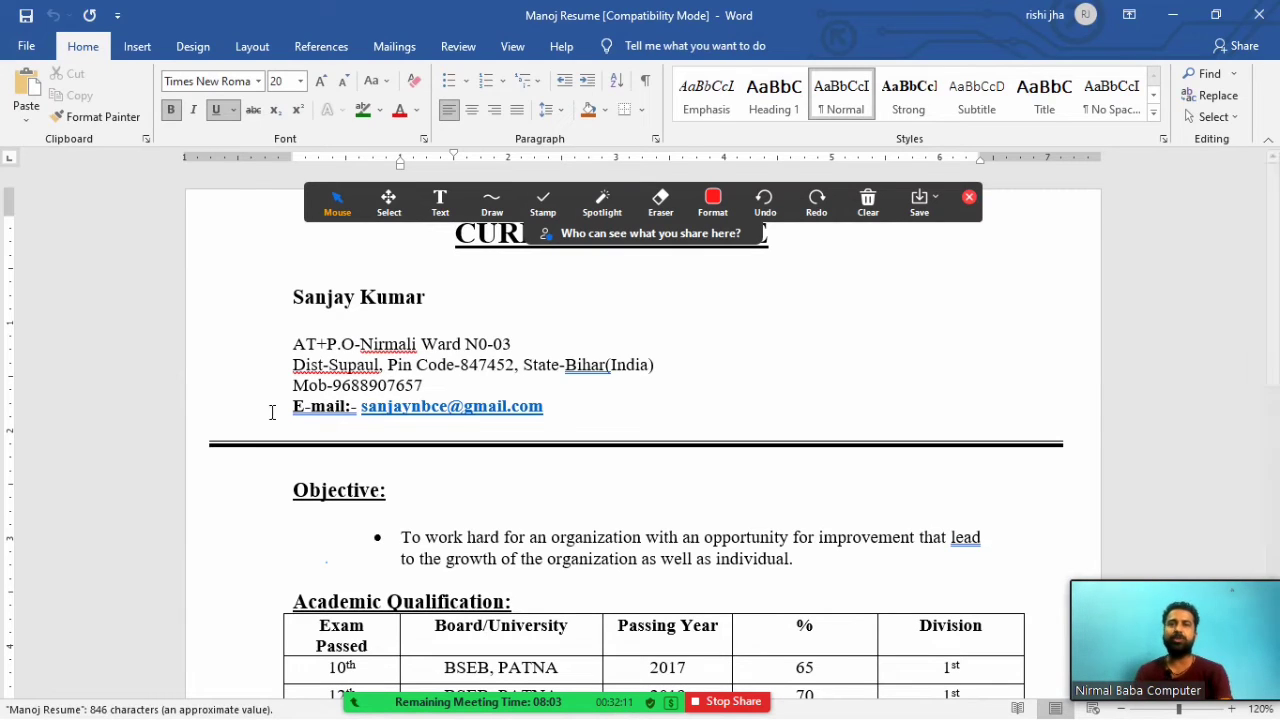
pyautogui.click(739, 196)
pyautogui.click(739, 196)
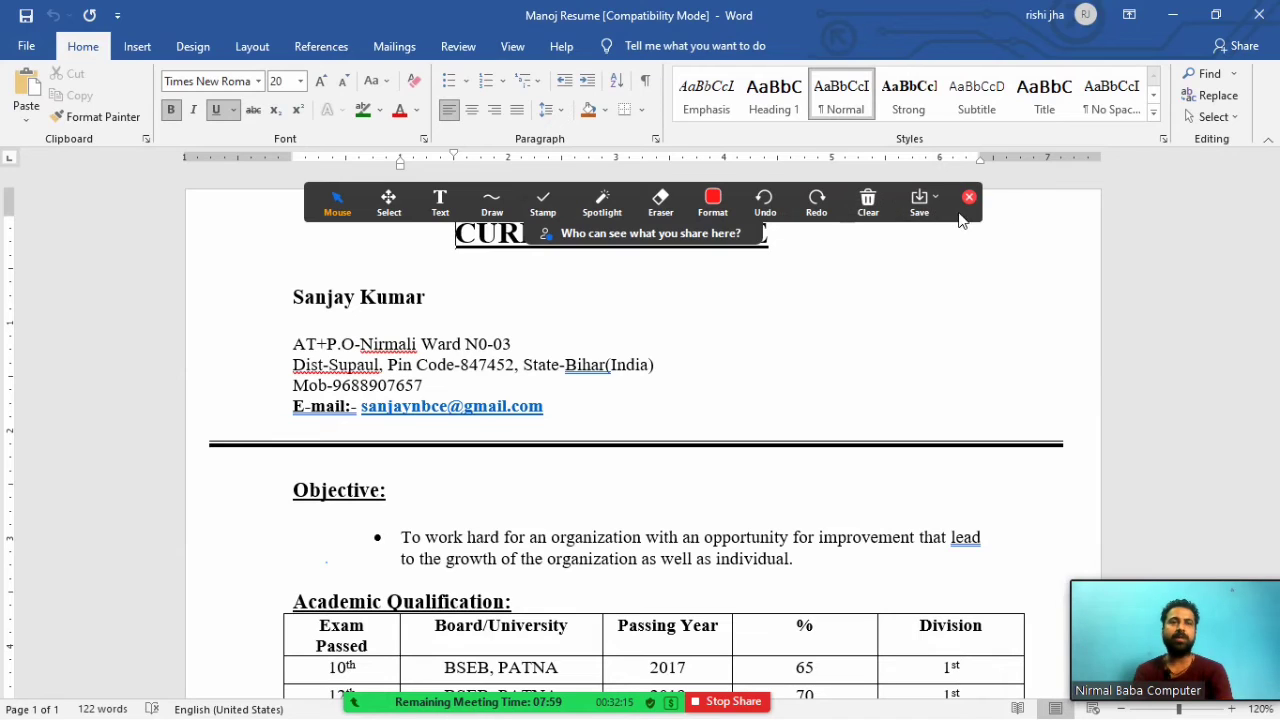
pyautogui.moveTo(959, 219)
pyautogui.mouseDown()
pyautogui.moveTo(930, 374)
pyautogui.moveTo(925, 327)
pyautogui.mouseUp()
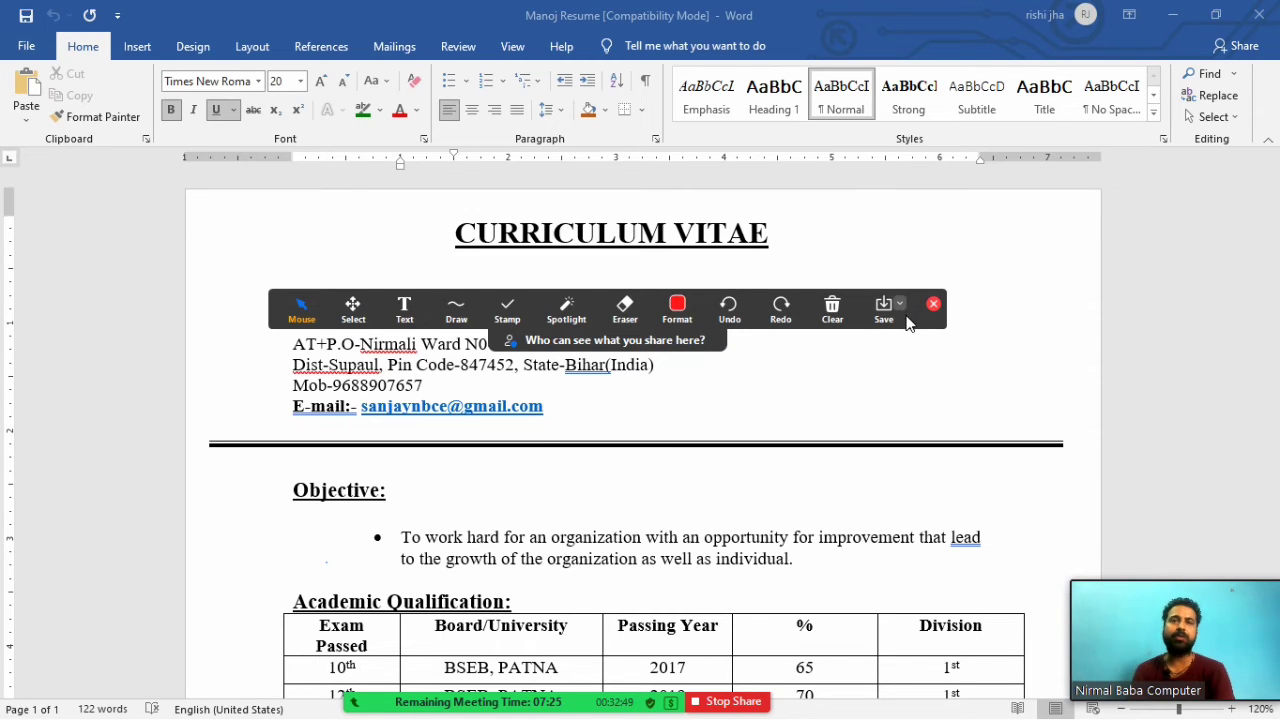
pyautogui.moveTo(907, 323); pyautogui.dragTo(914, 184)
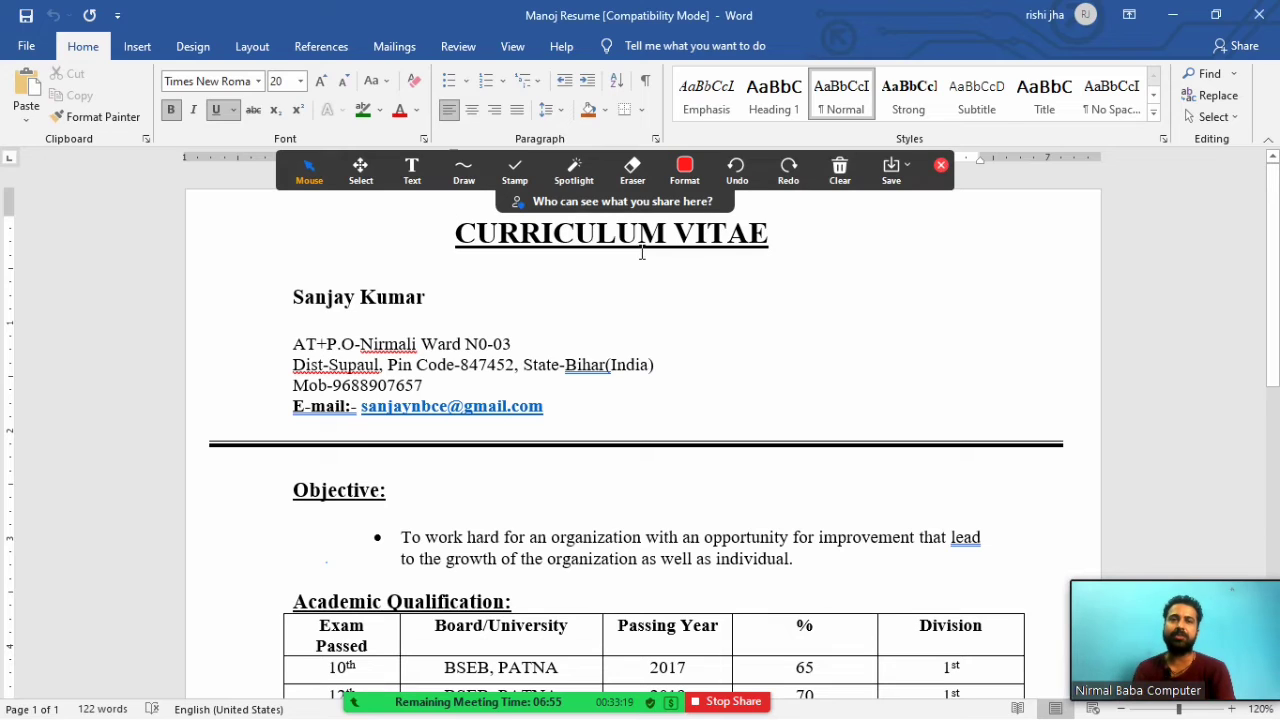
# Examine the resume's CURRICULUM VITAE title and the applicant's name line, highlighting each in turn.
pyautogui.moveTo(458, 237); pyautogui.dragTo(800, 218)
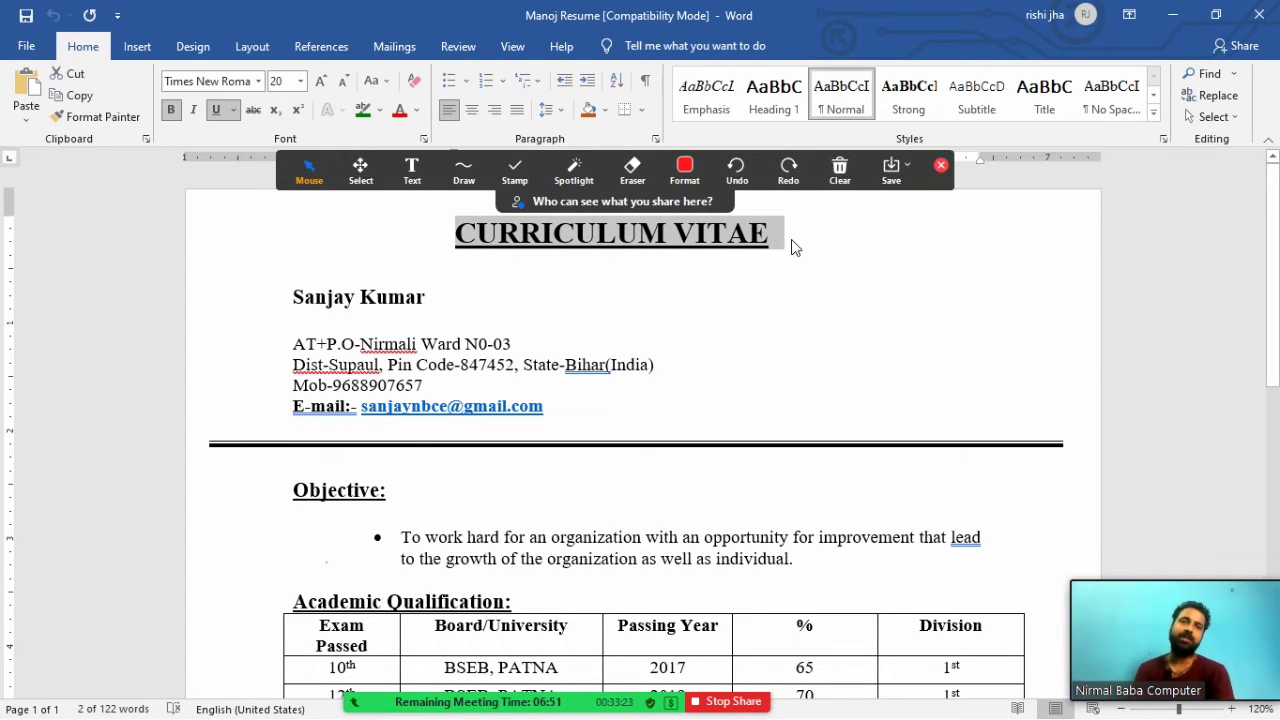
pyautogui.click(792, 248)
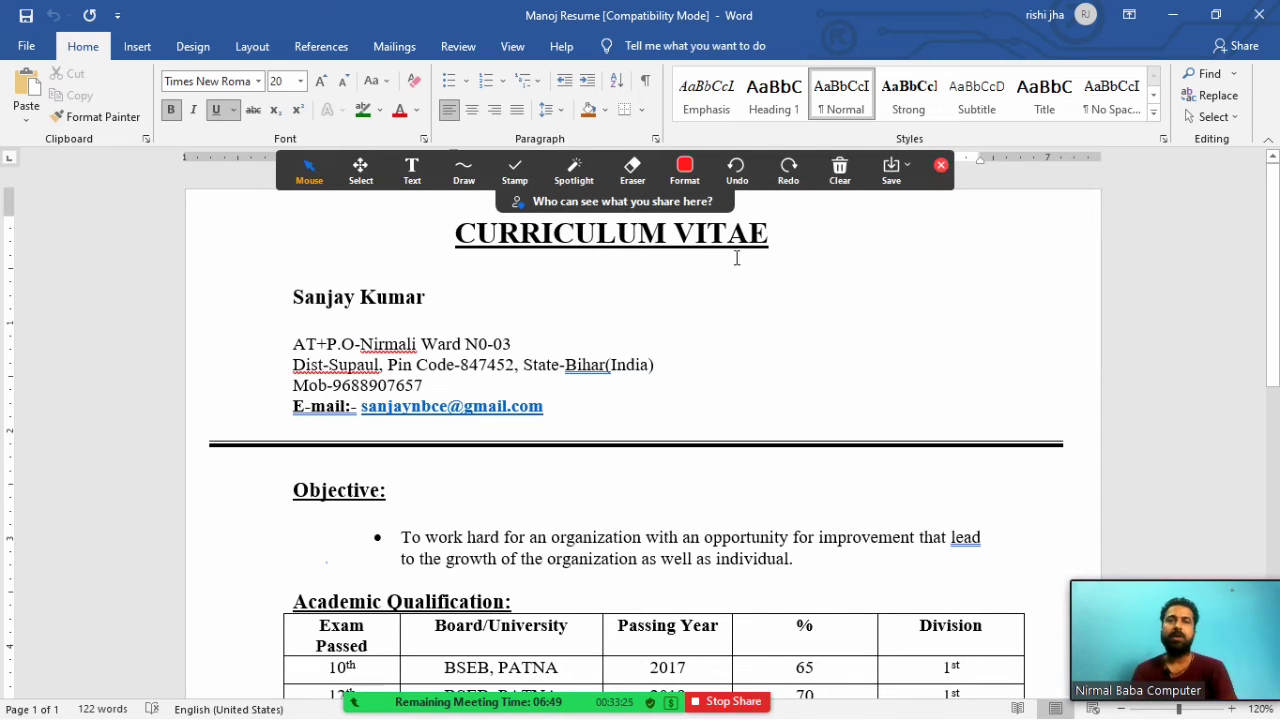
pyautogui.click(649, 330)
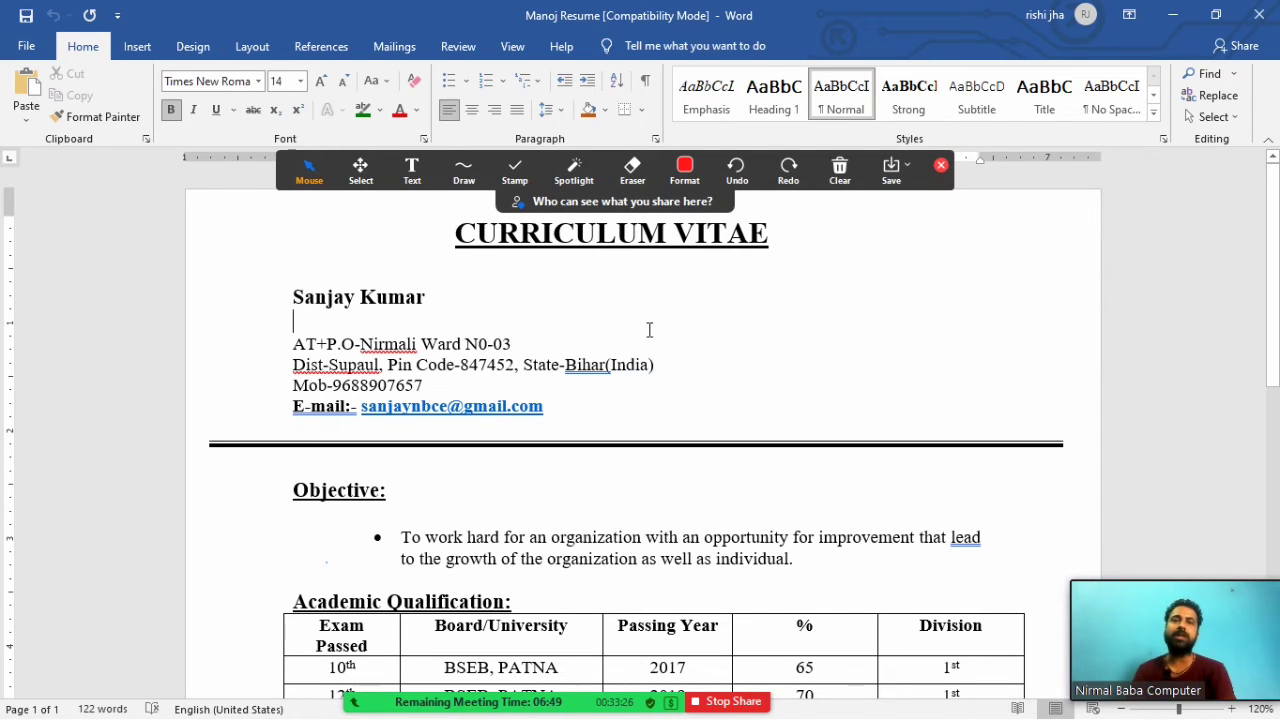
pyautogui.click(785, 244)
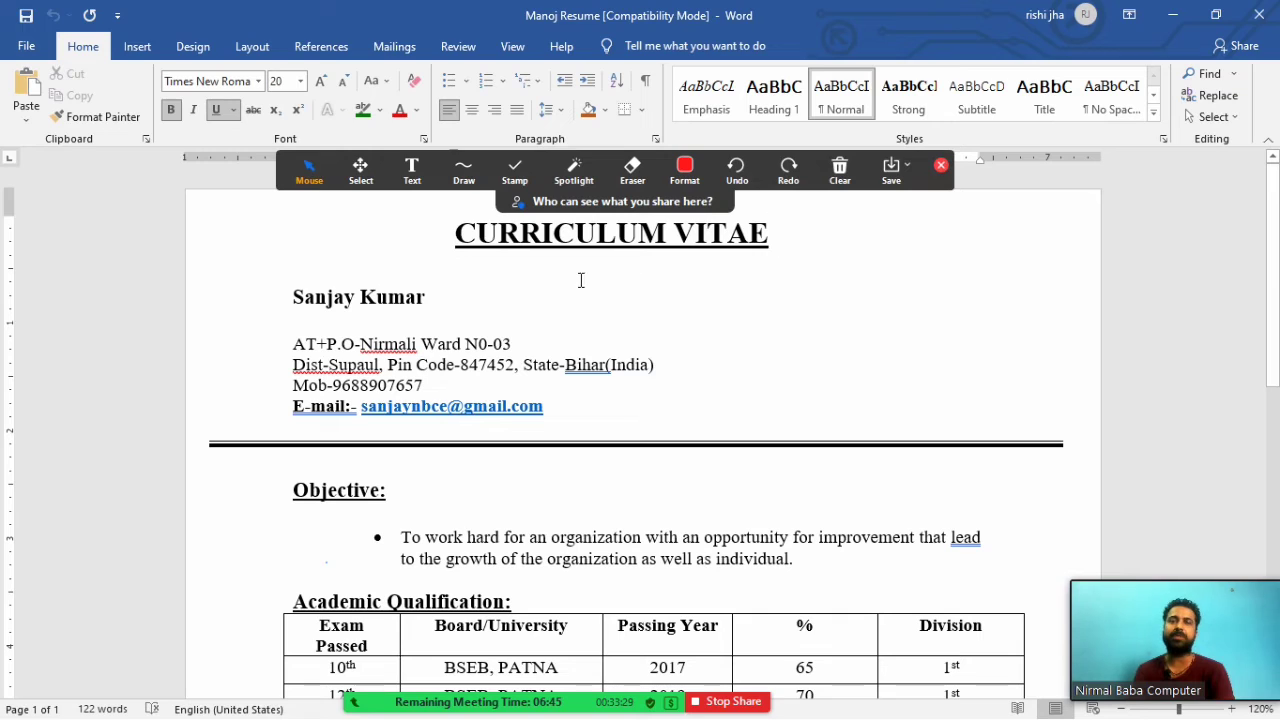
pyautogui.moveTo(432, 298); pyautogui.dragTo(300, 305)
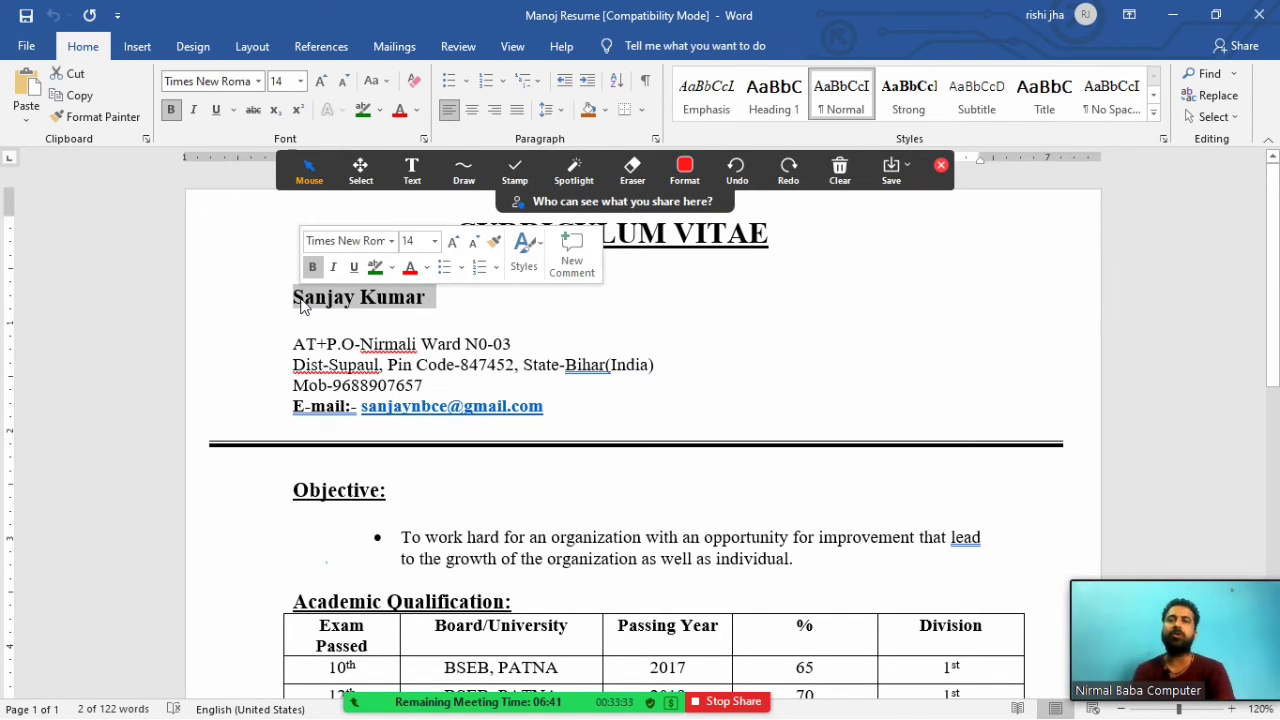
pyautogui.click(493, 300)
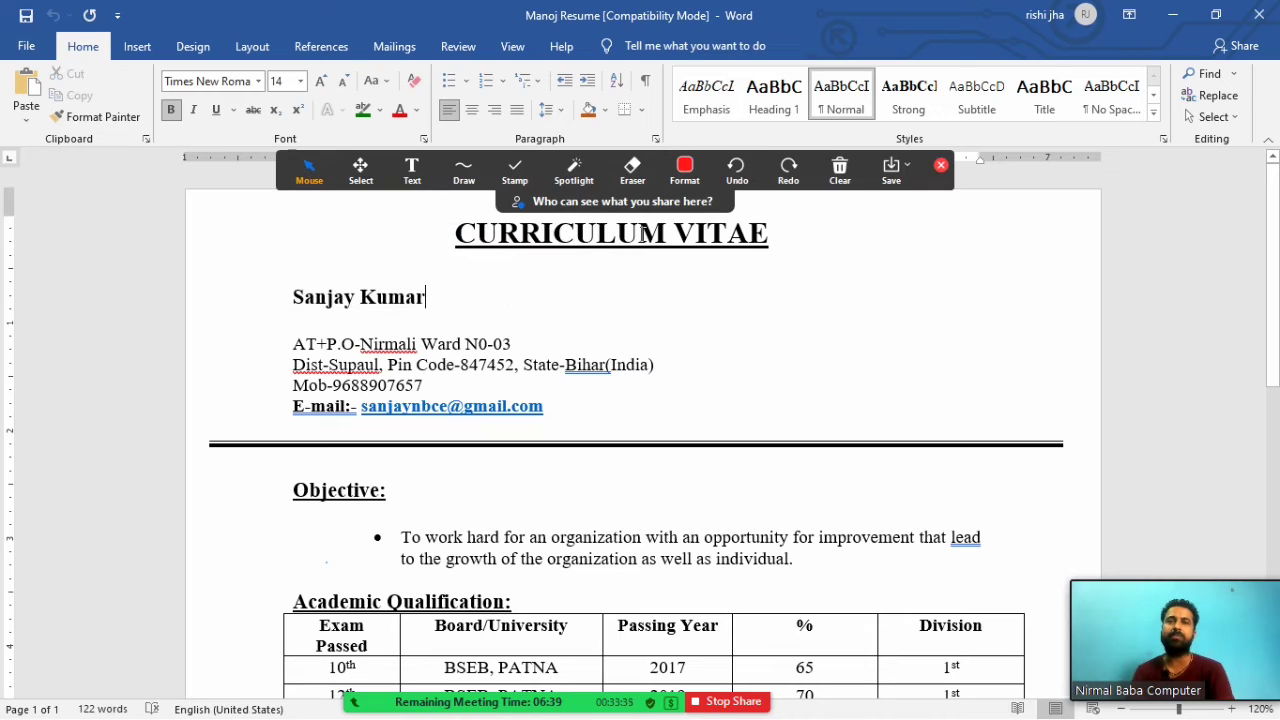
pyautogui.click(667, 233)
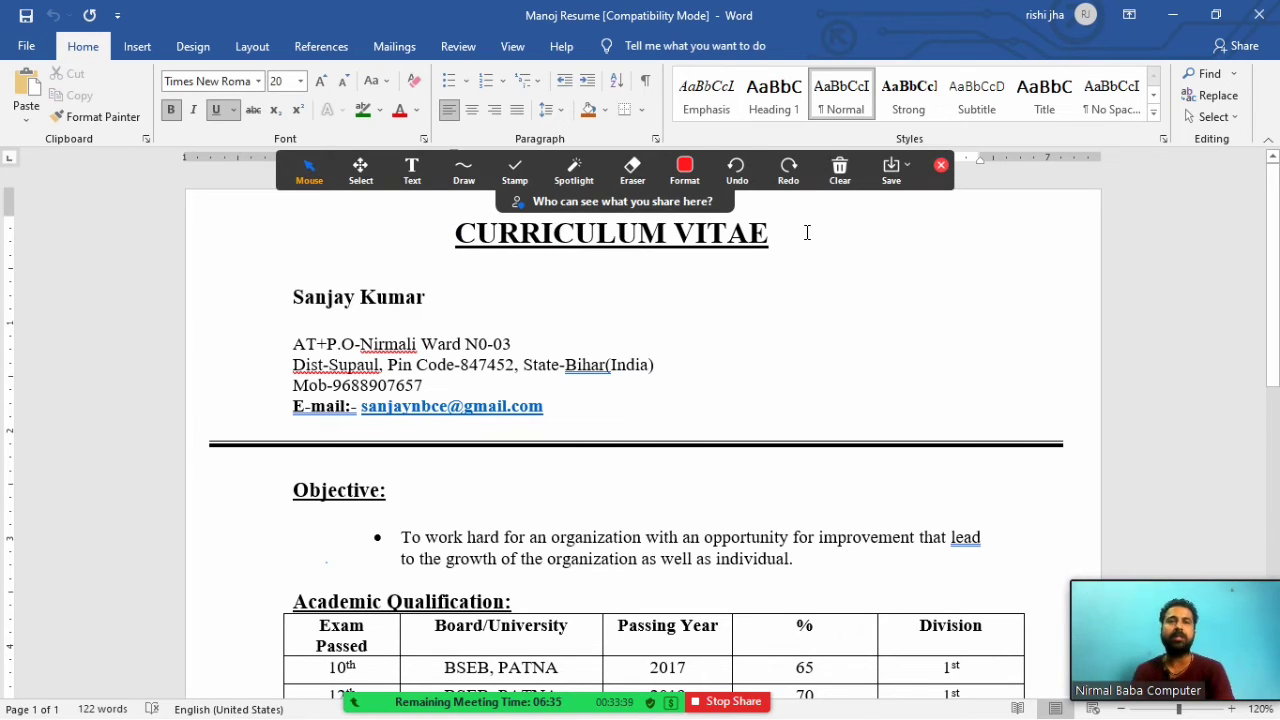
# Reduce the CURRICULUM VITAE title's font size to 18.
pyautogui.moveTo(806, 234); pyautogui.dragTo(460, 240)
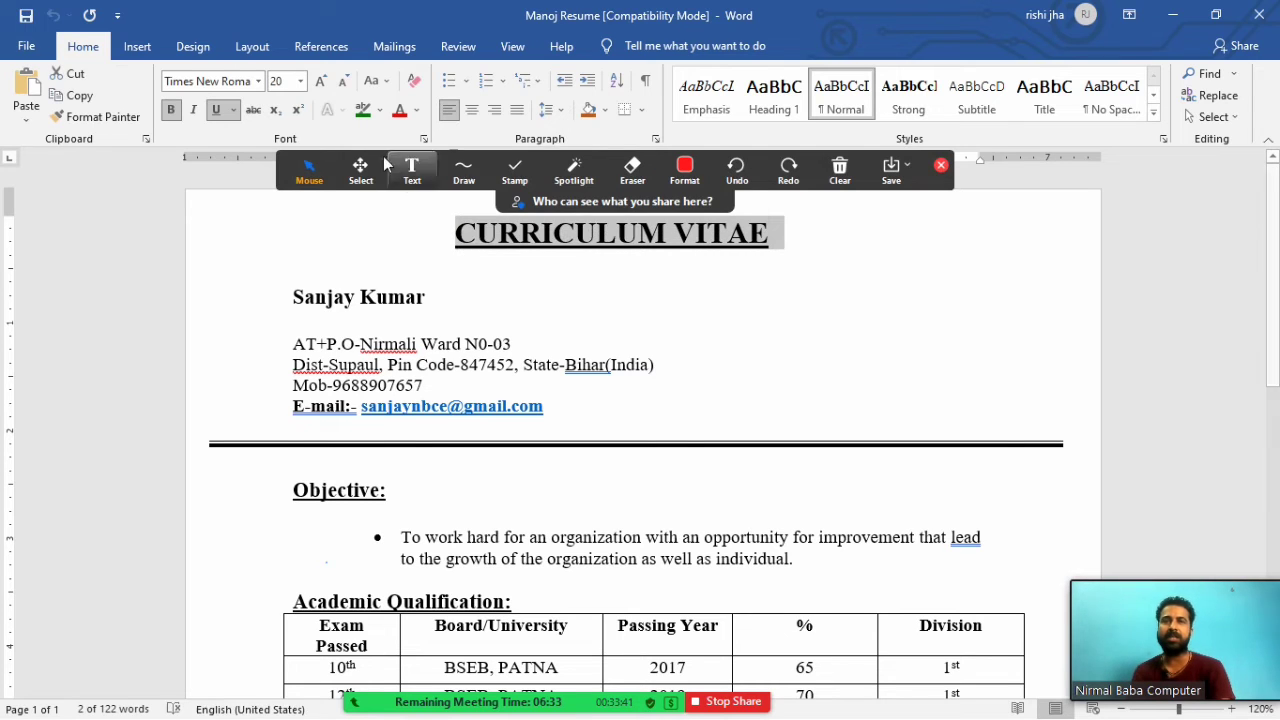
pyautogui.click(343, 81)
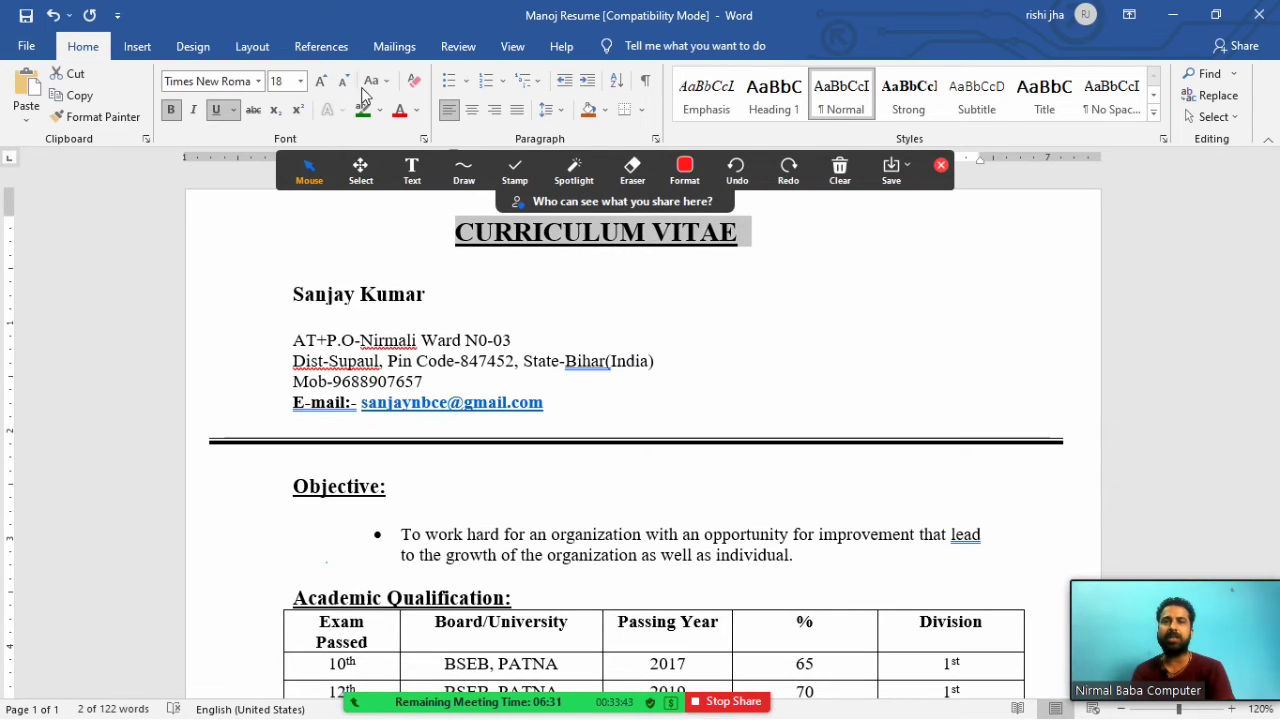
# Examine the applicant's name, address and mobile number lines, highlighting each in turn.
pyautogui.moveTo(450, 292); pyautogui.dragTo(325, 300)
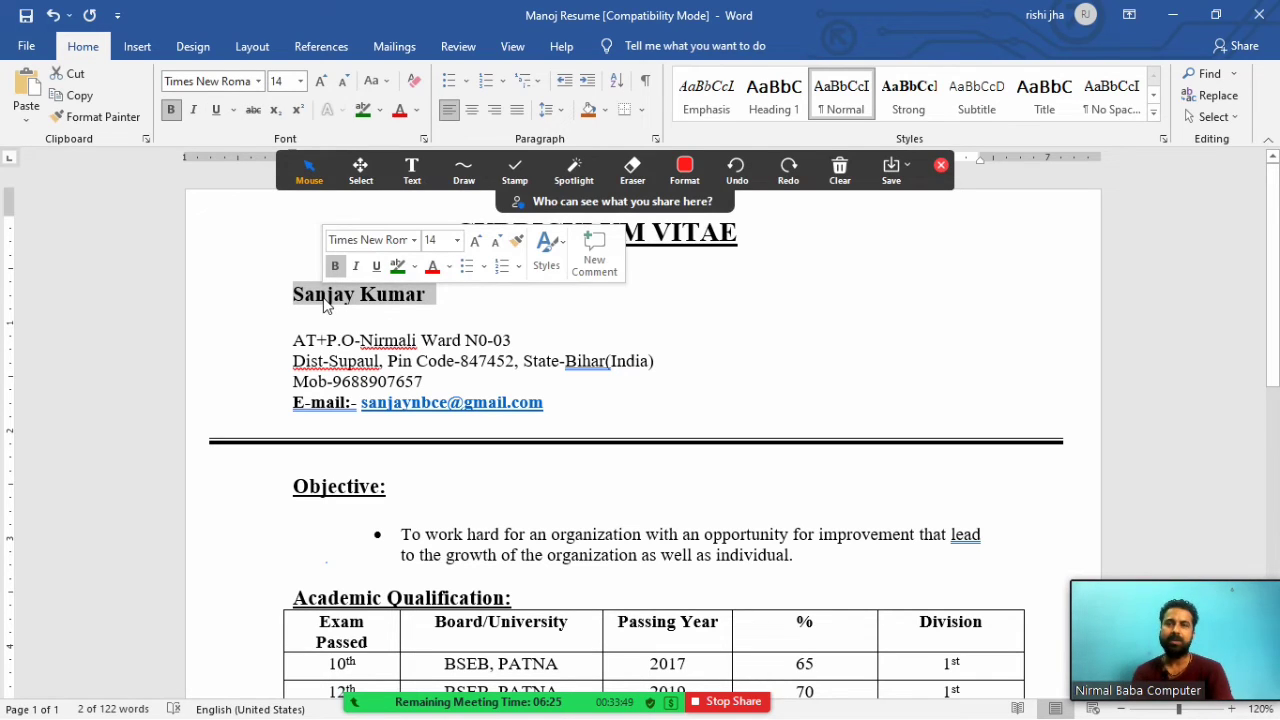
pyautogui.click(324, 313)
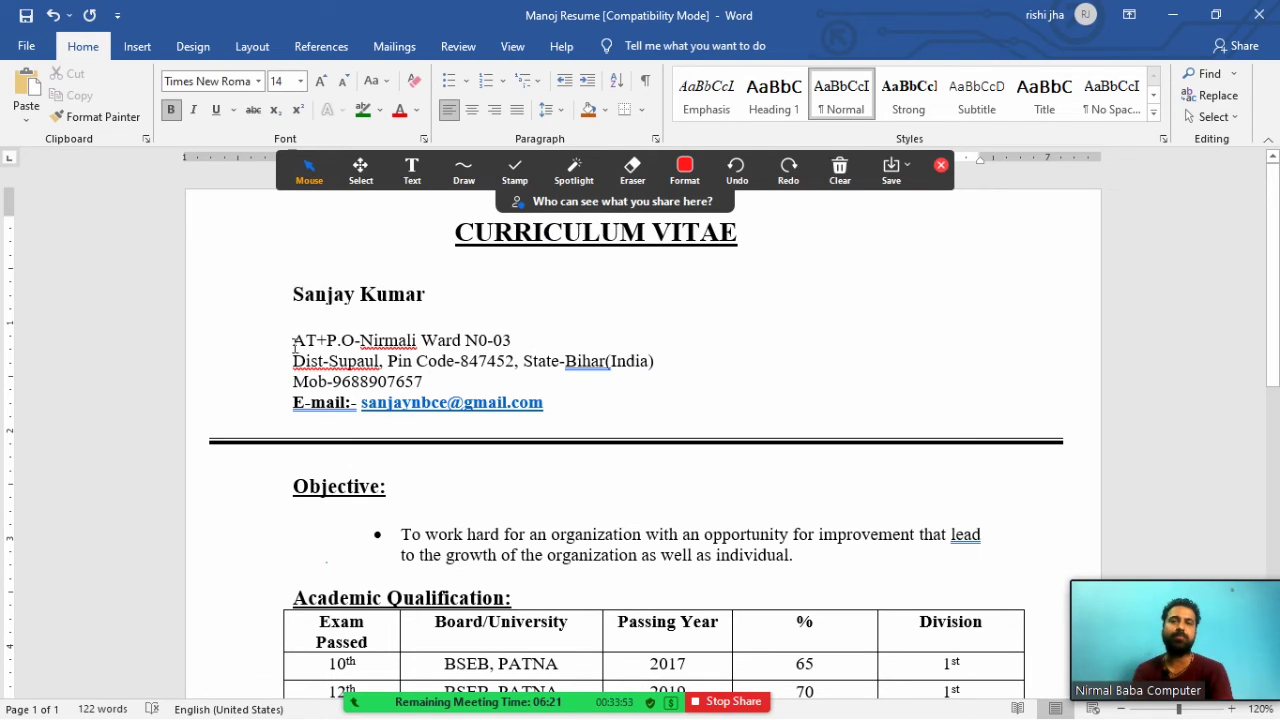
pyautogui.moveTo(293, 345); pyautogui.dragTo(654, 366)
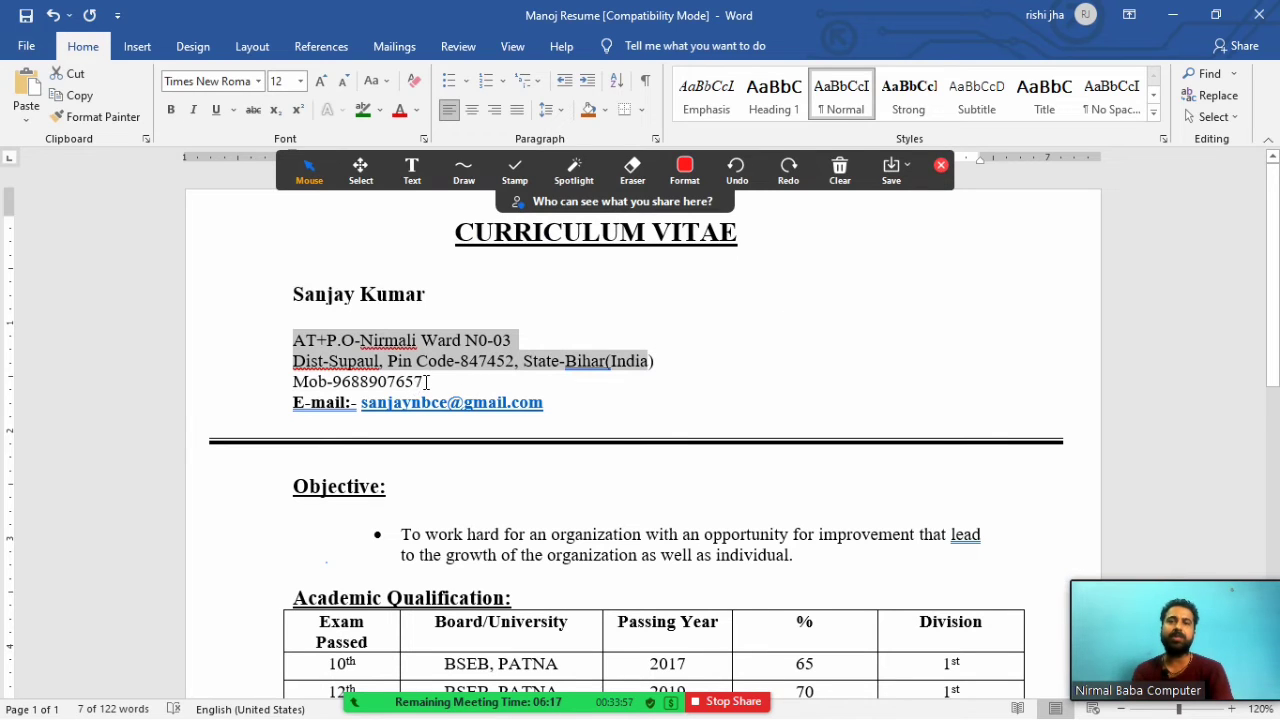
pyautogui.moveTo(426, 382); pyautogui.dragTo(285, 388)
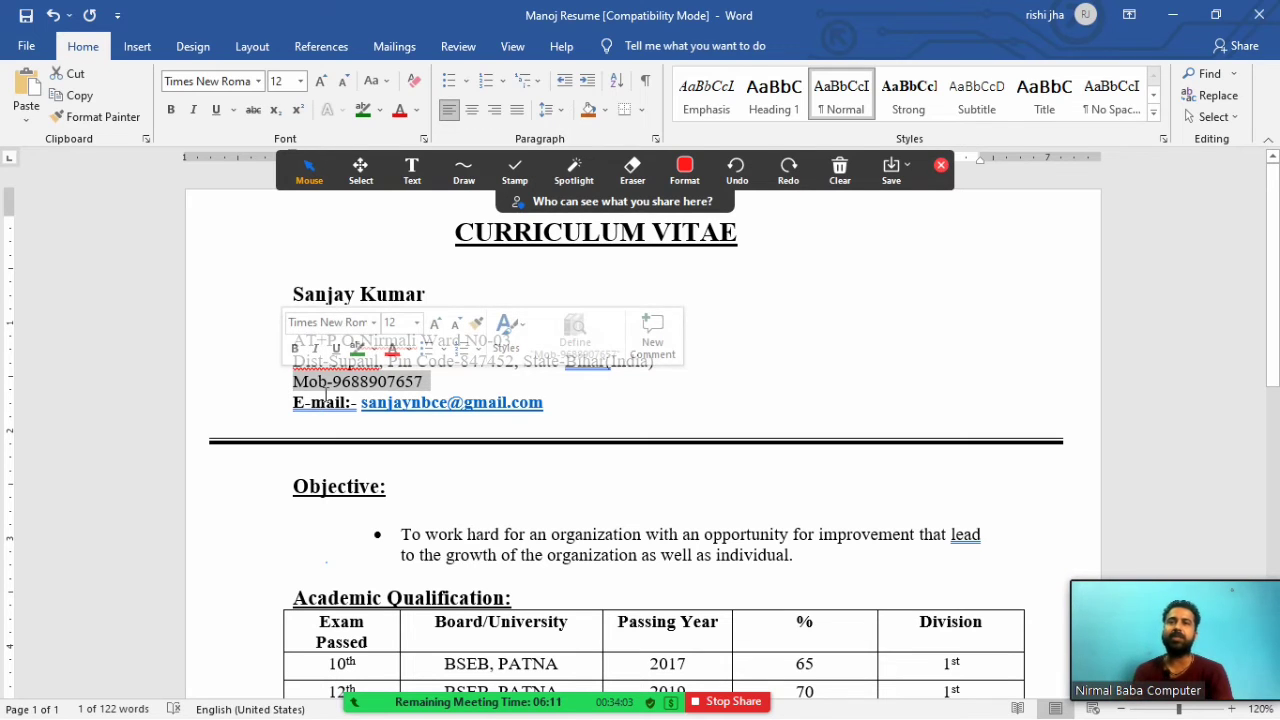
pyautogui.click(325, 403)
pyautogui.click(325, 385)
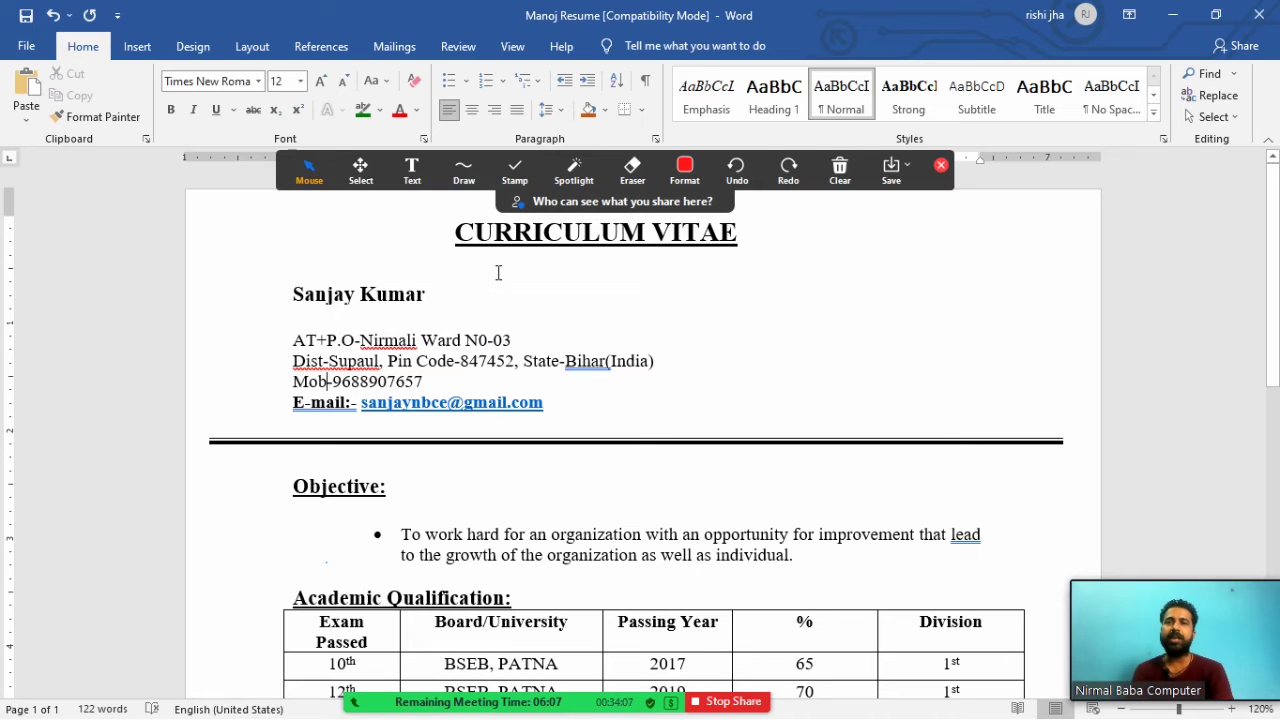
# Compare the font formatting of the title, name, mobile and e-mail lines, and highlight the Objective heading.
pyautogui.click(508, 236)
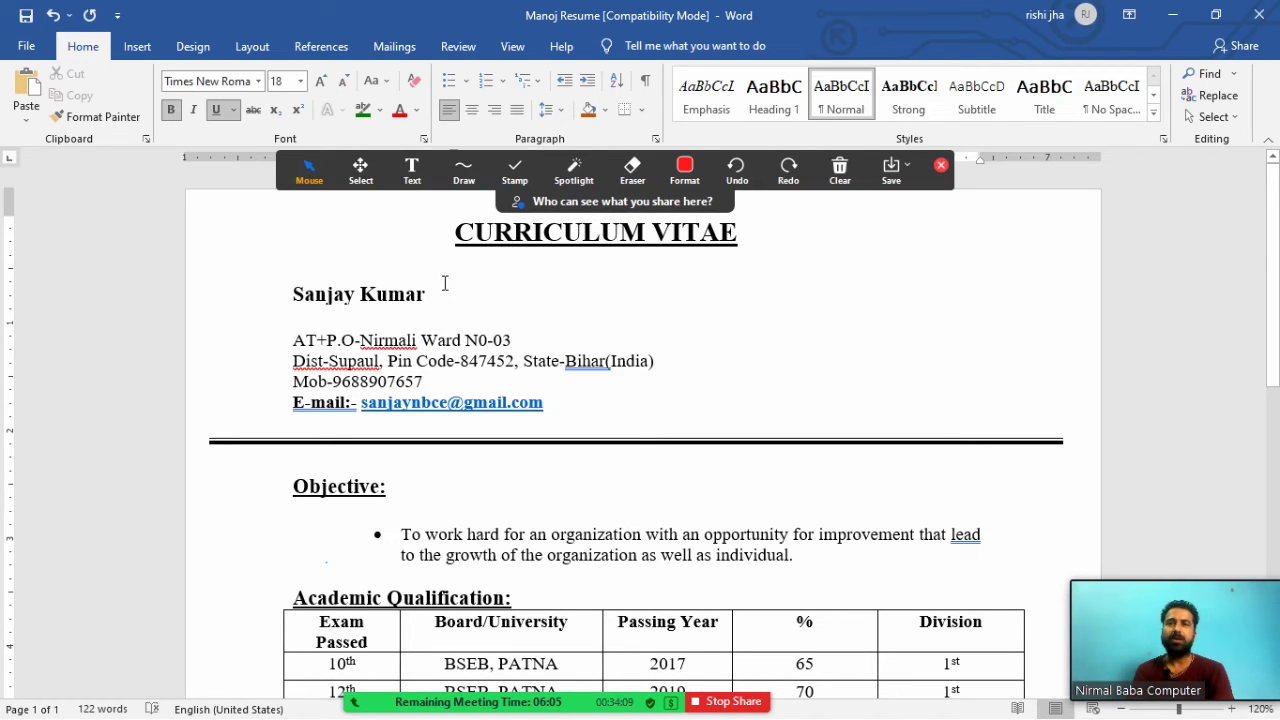
pyautogui.click(407, 294)
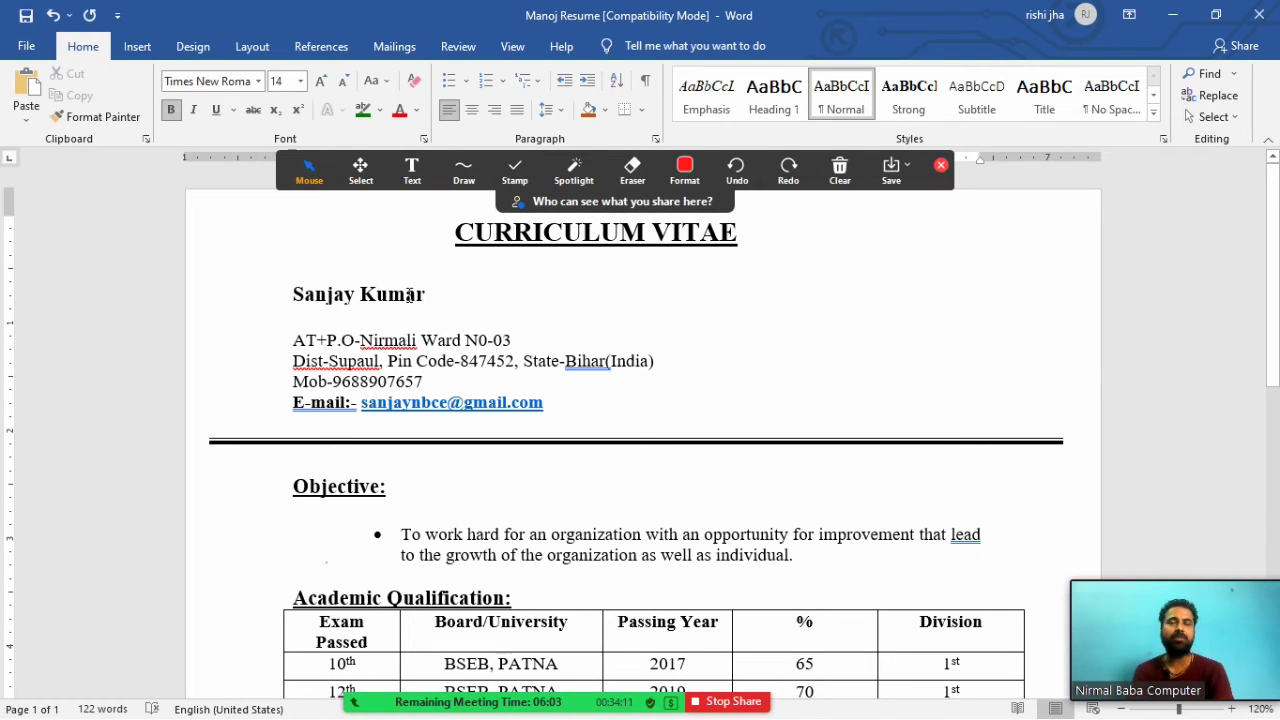
pyautogui.click(367, 382)
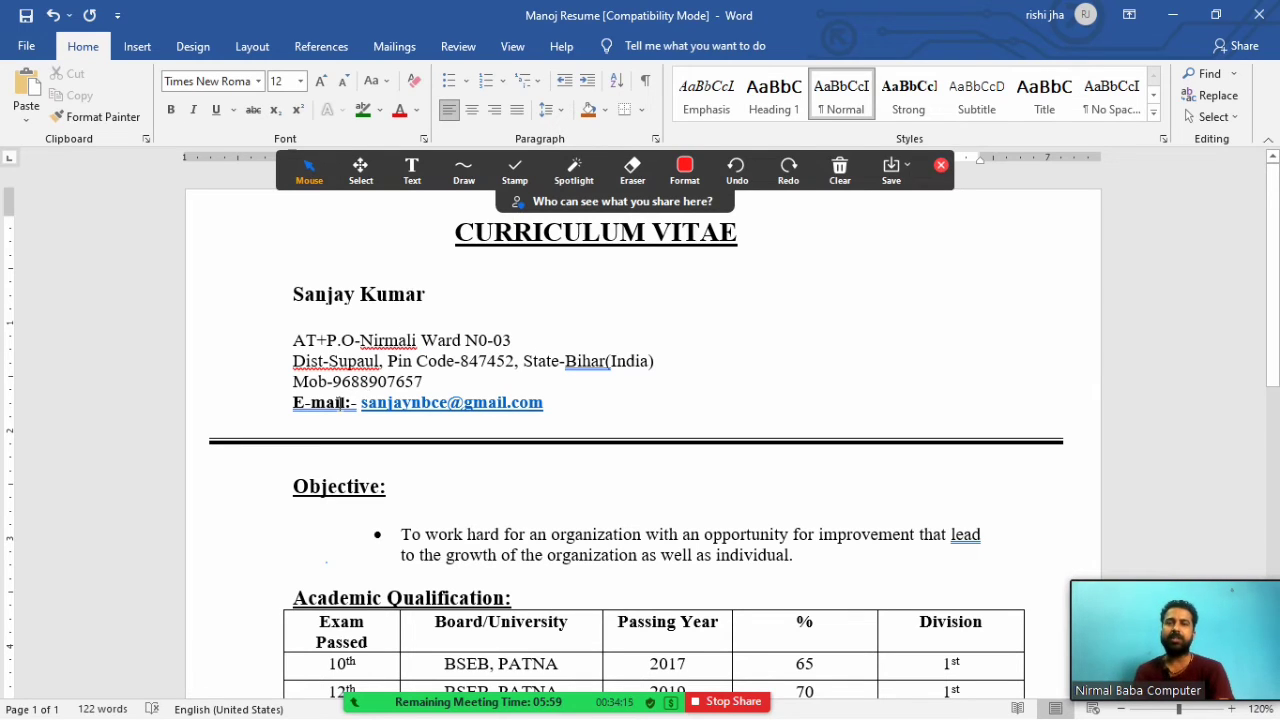
pyautogui.click(340, 402)
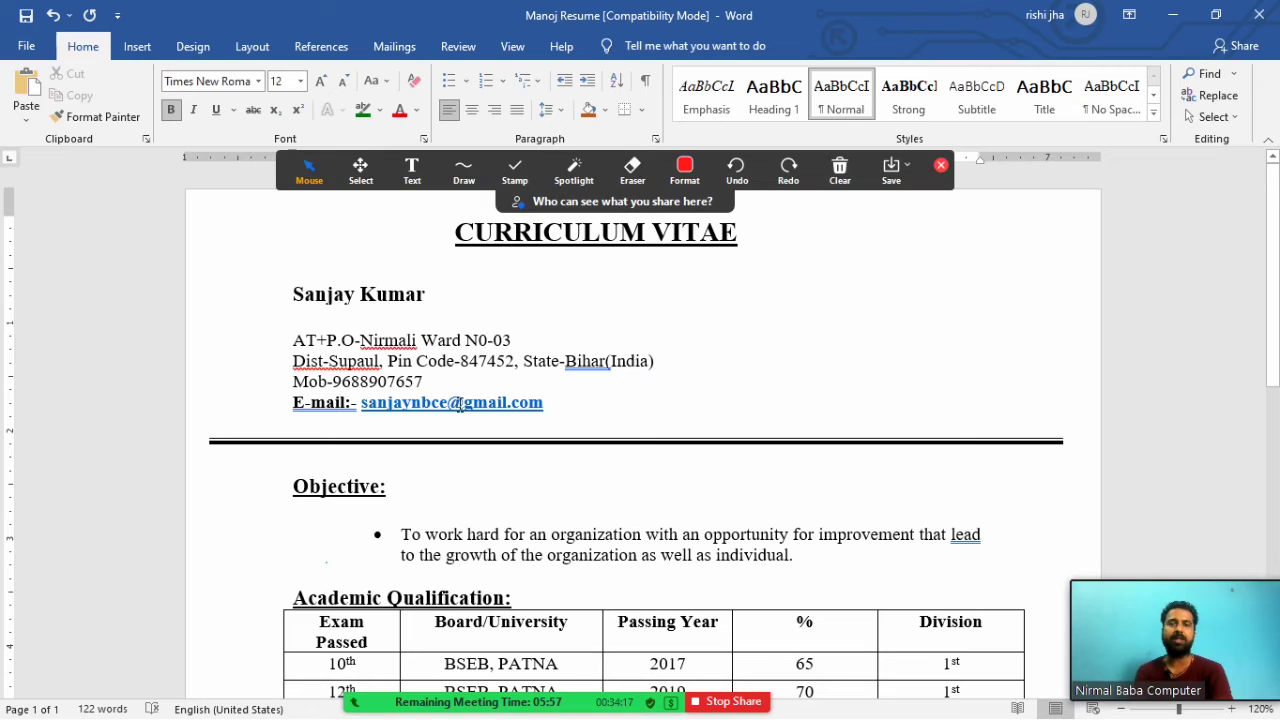
pyautogui.click(349, 488)
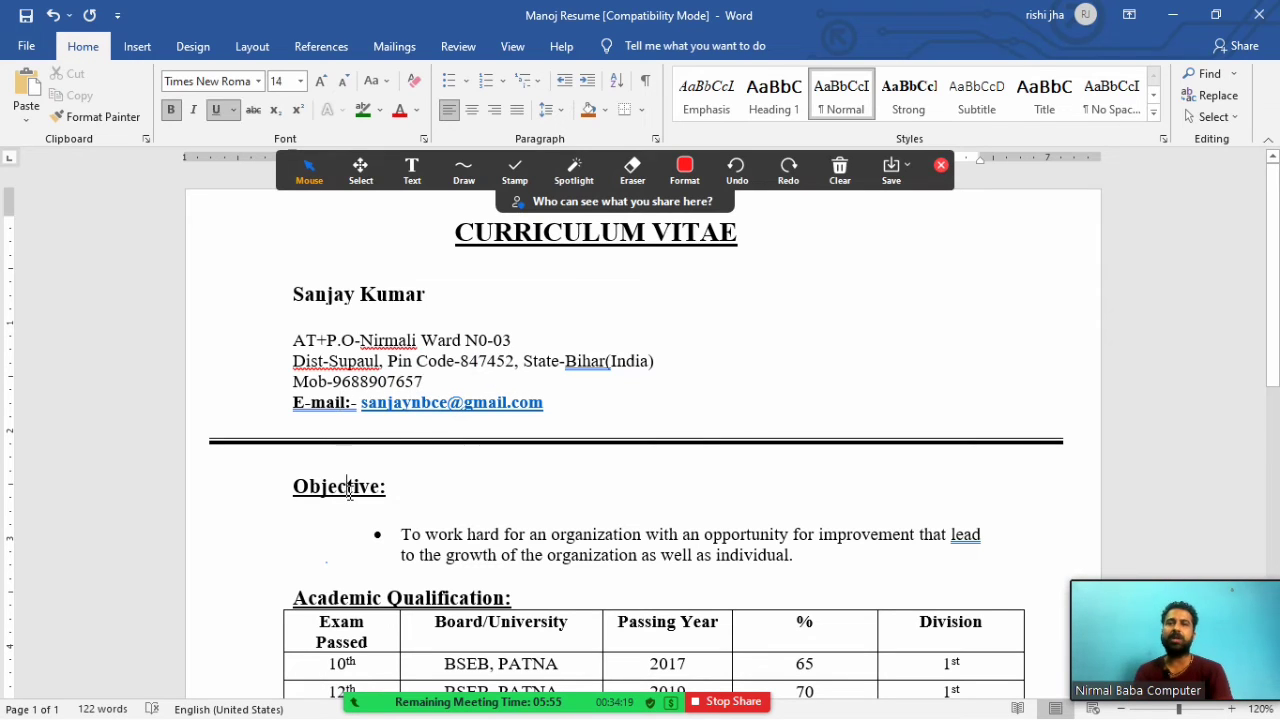
pyautogui.moveTo(400, 491); pyautogui.dragTo(297, 497)
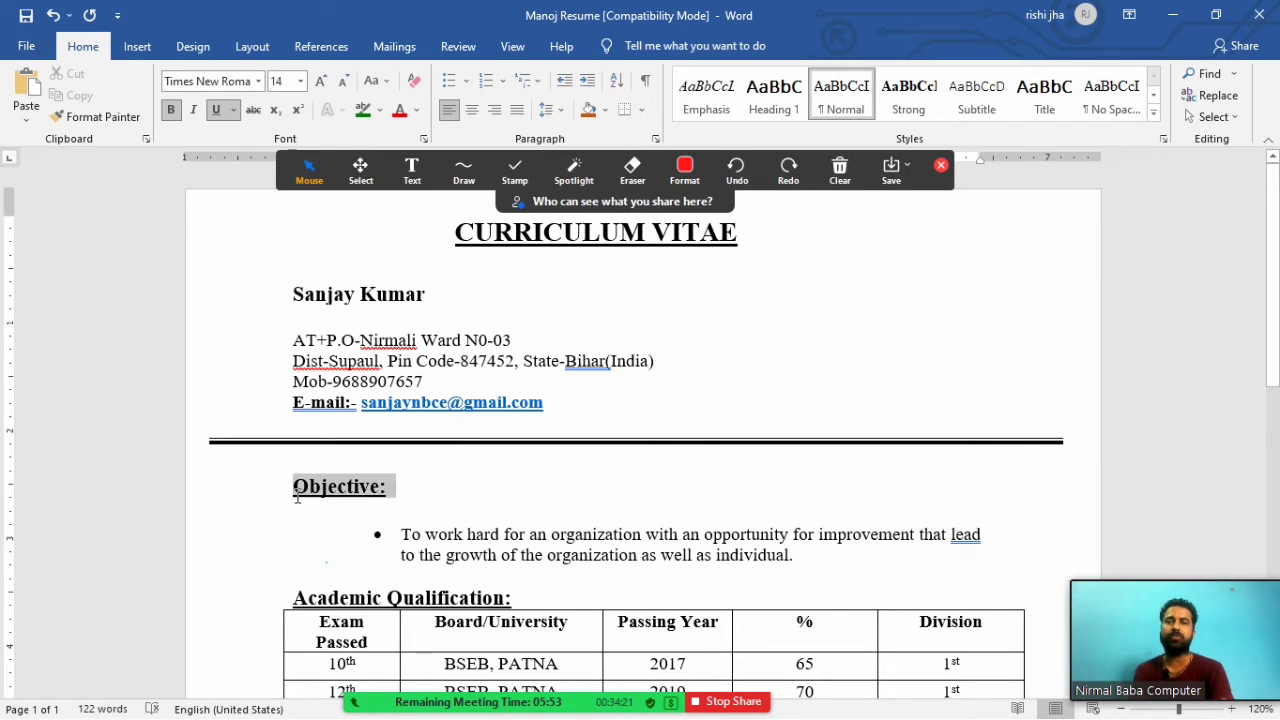
pyautogui.click(362, 504)
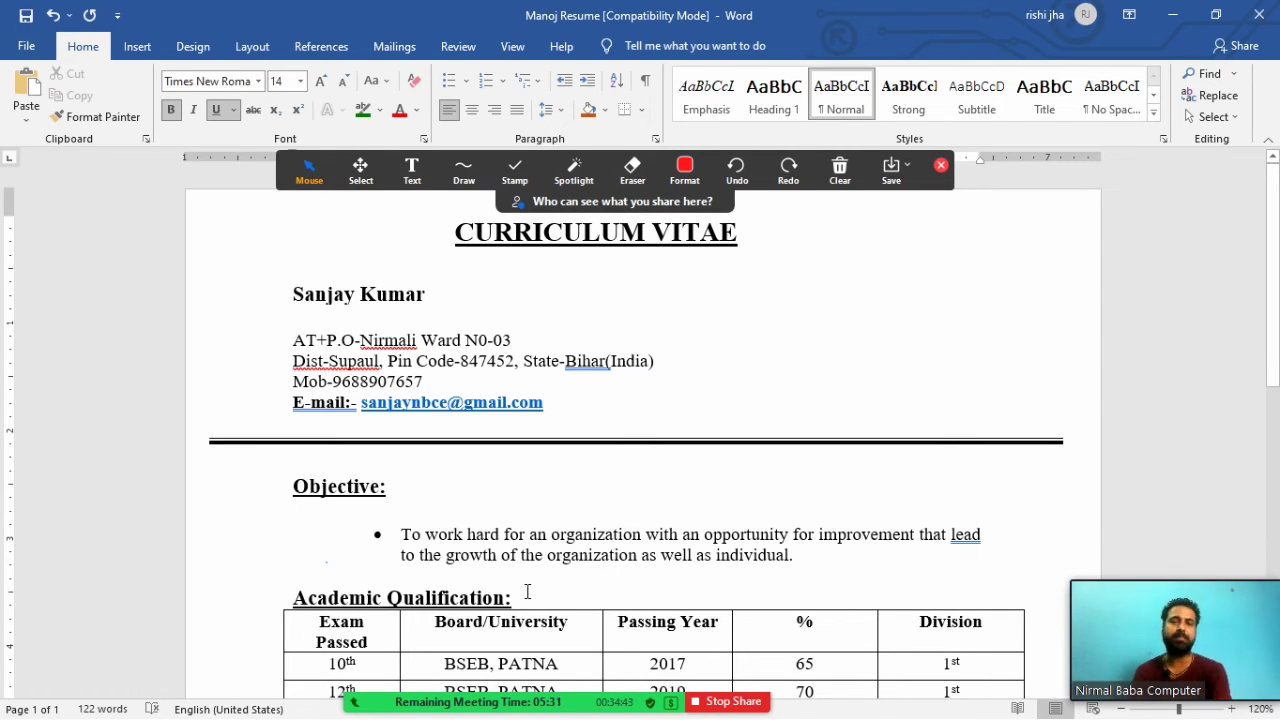
# Examine the Academic Qualification section, highlighting its heading above the exam table.
pyautogui.press('Down')
pyautogui.press('Down')
pyautogui.press('Down')
pyautogui.press('Down')
pyautogui.press('Down')
pyautogui.press('Down')
pyautogui.press('Down')
pyautogui.press('Down')
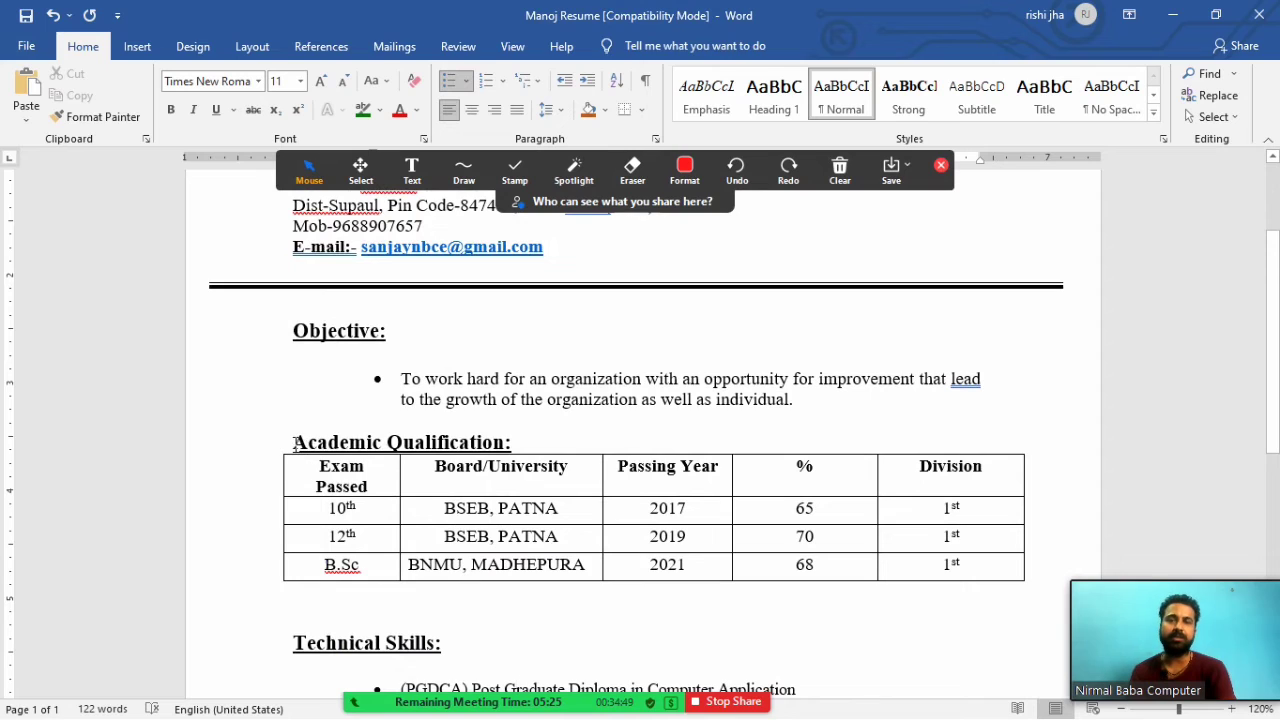
pyautogui.moveTo(293, 442); pyautogui.dragTo(533, 443)
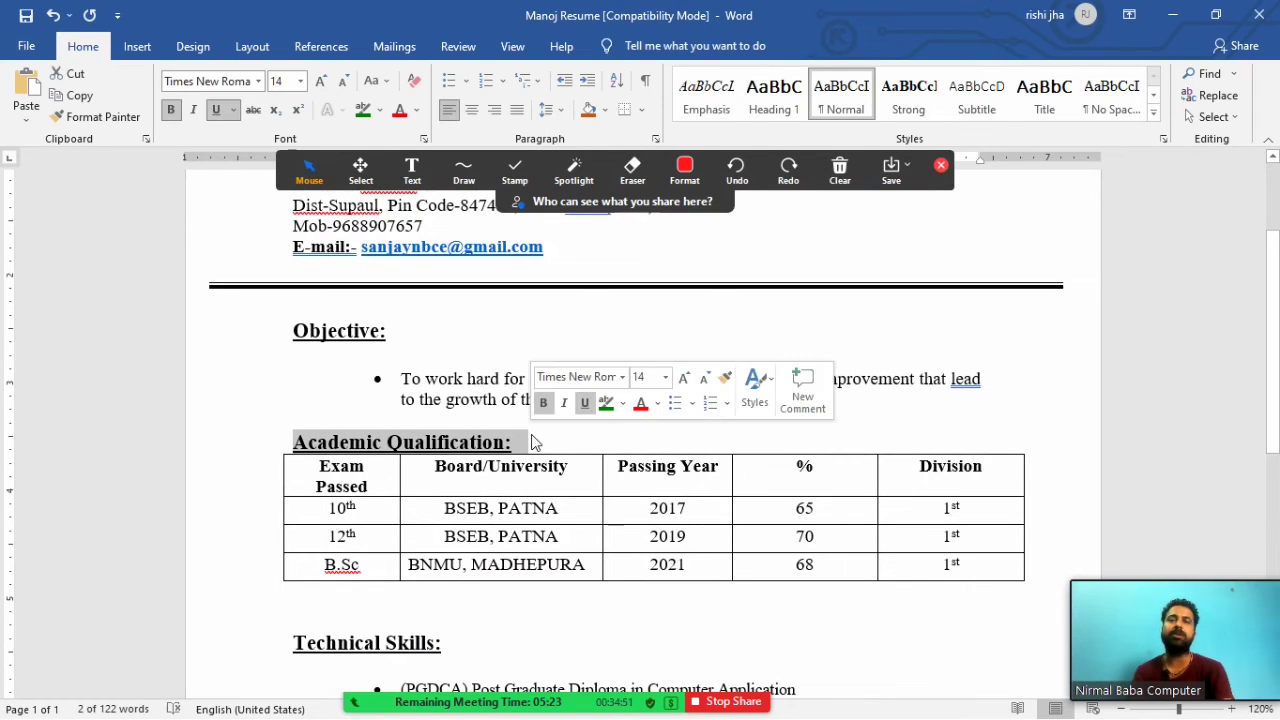
pyautogui.click(532, 443)
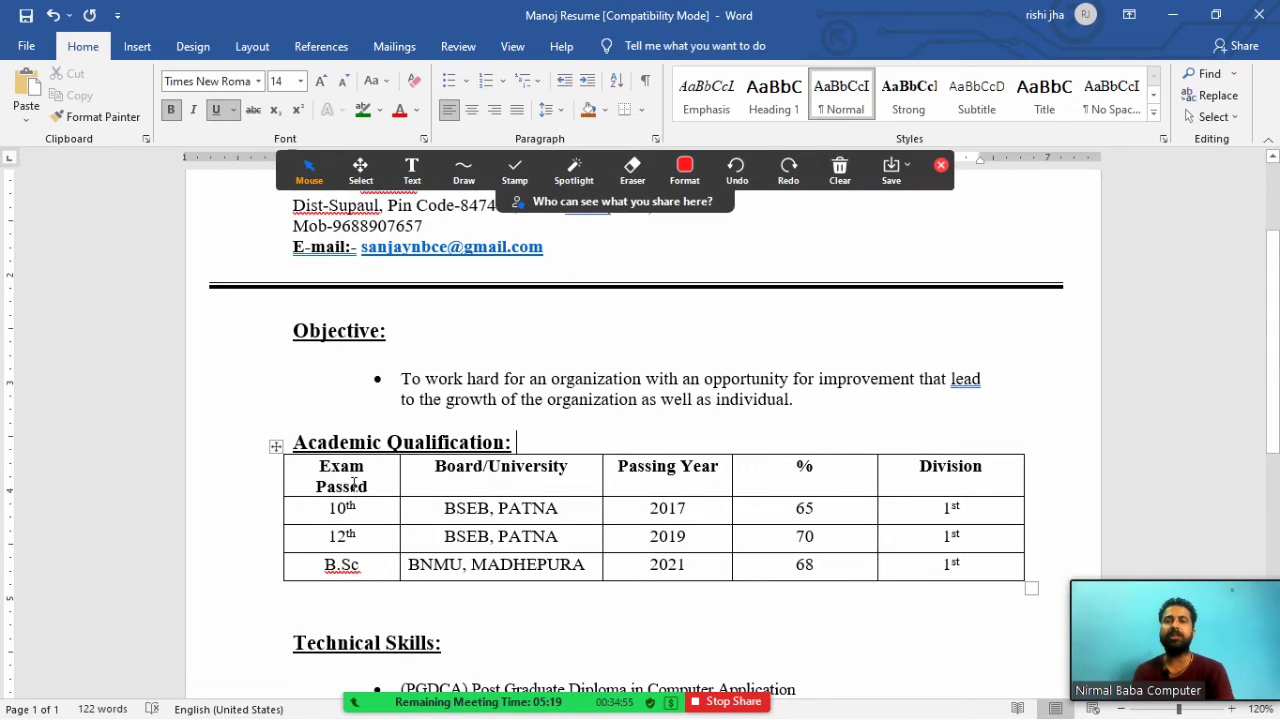
# View the available table insertion options and dismiss them without inserting a table.
pyautogui.click(138, 48)
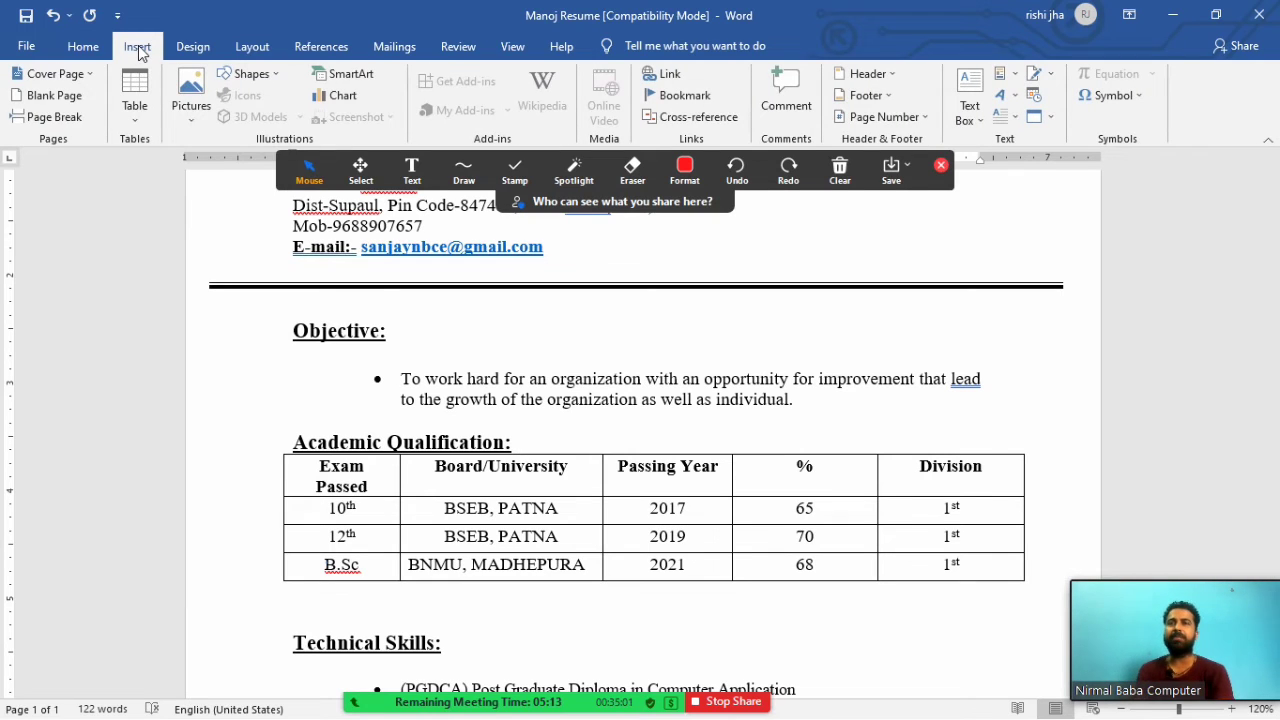
pyautogui.click(138, 116)
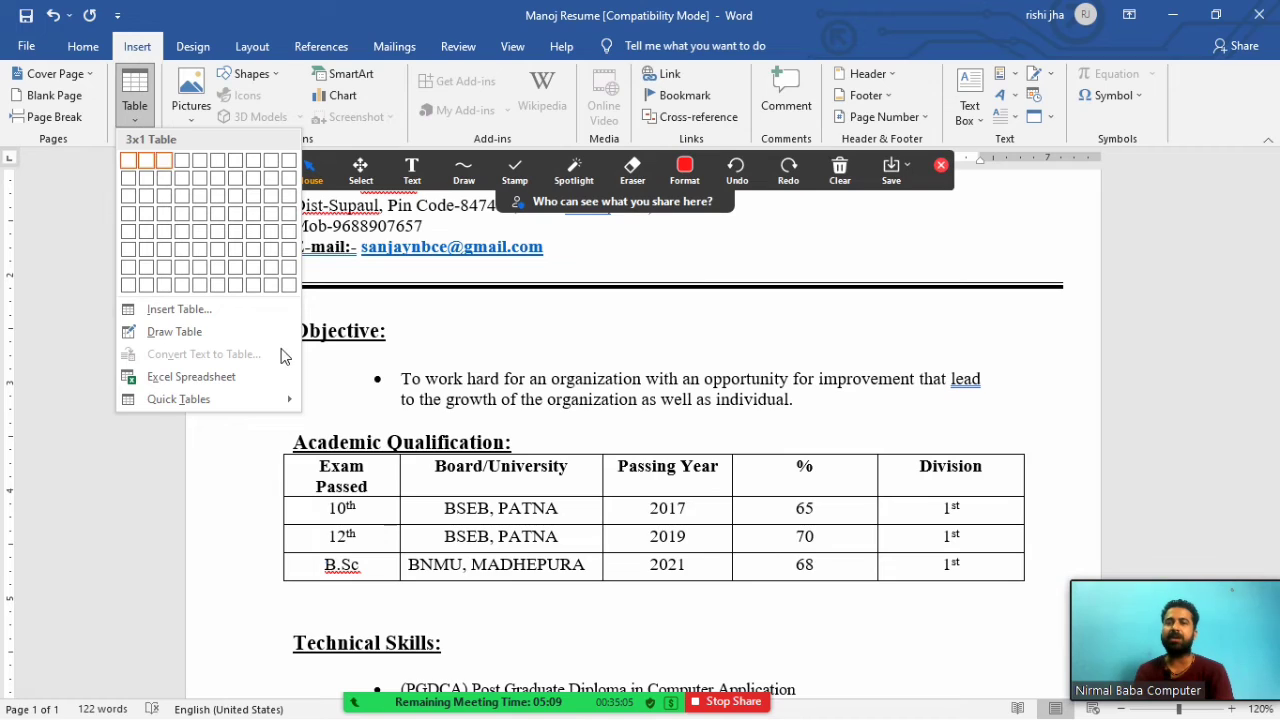
pyautogui.click(370, 488)
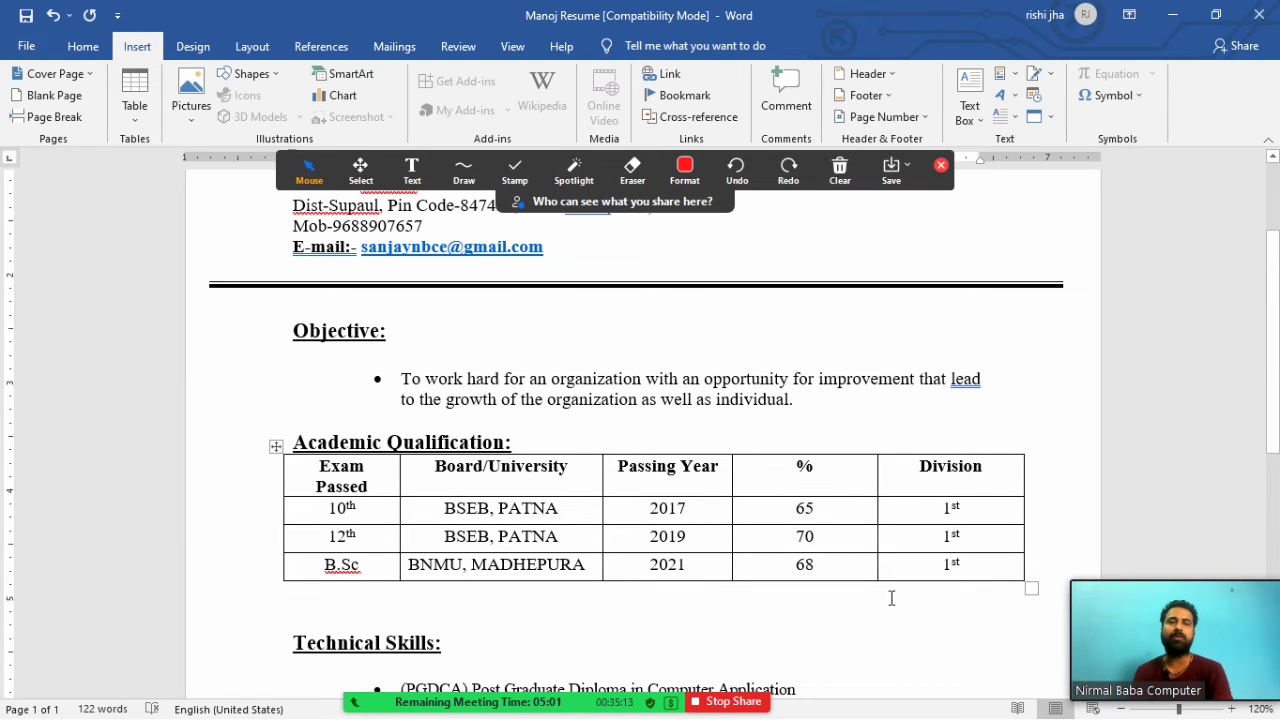
# Add several blank lines between the Academic Qualification table and the Technical Skills heading, placing the cursor just below the table.
pyautogui.click(323, 615)
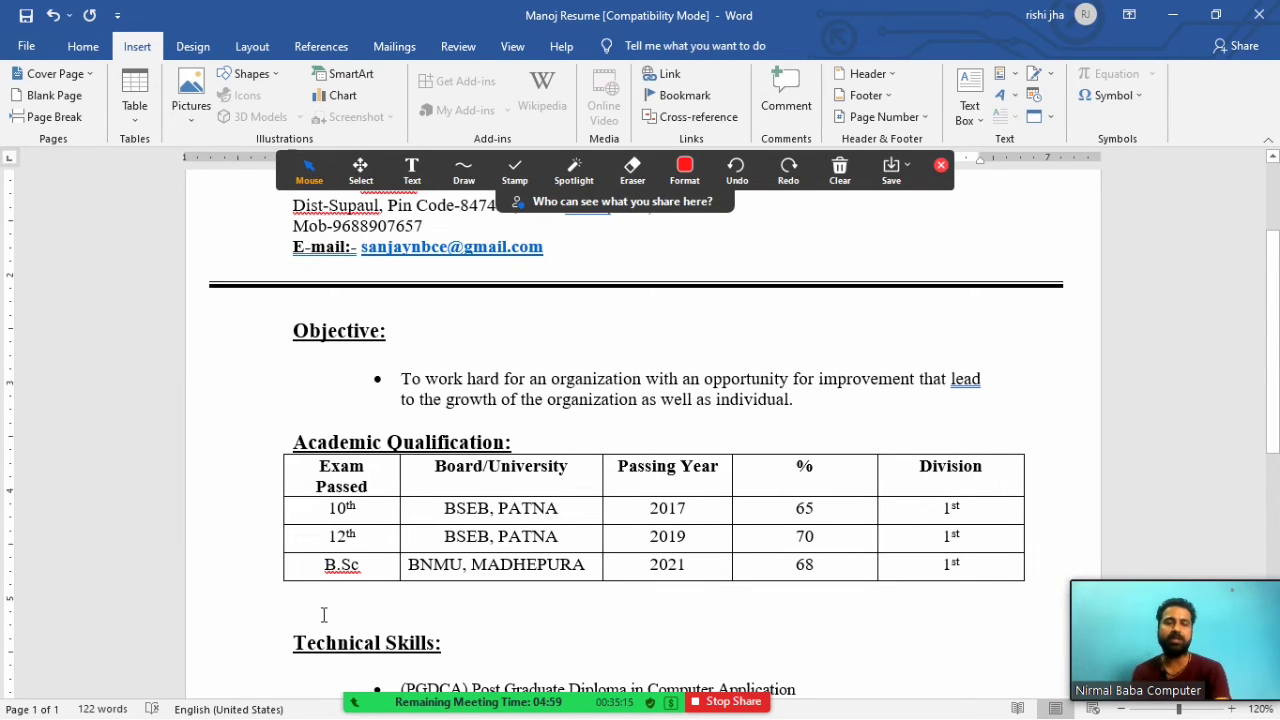
pyautogui.press('Return')
pyautogui.press('Return')
pyautogui.press('Return')
pyautogui.press('Return')
pyautogui.press('Return')
pyautogui.press('Return')
pyautogui.press('Return')
pyautogui.press('Return')
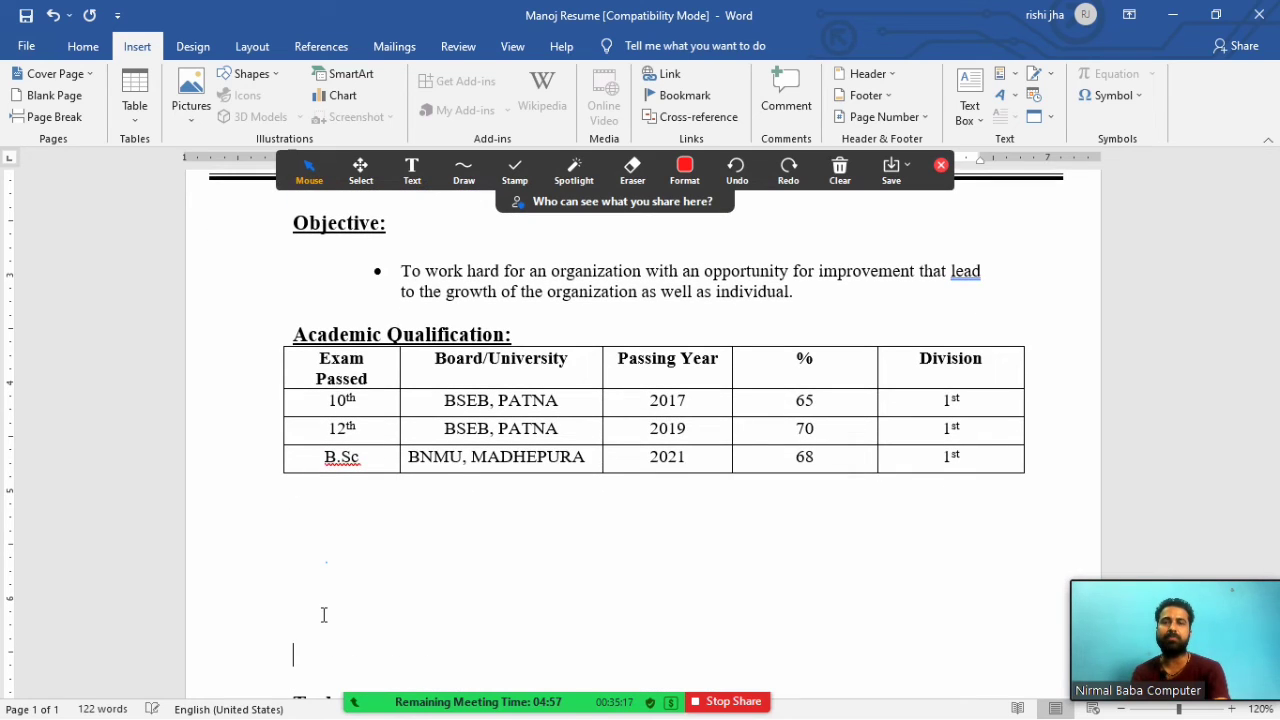
pyautogui.press('Up')
pyautogui.press('Up')
pyautogui.press('Up')
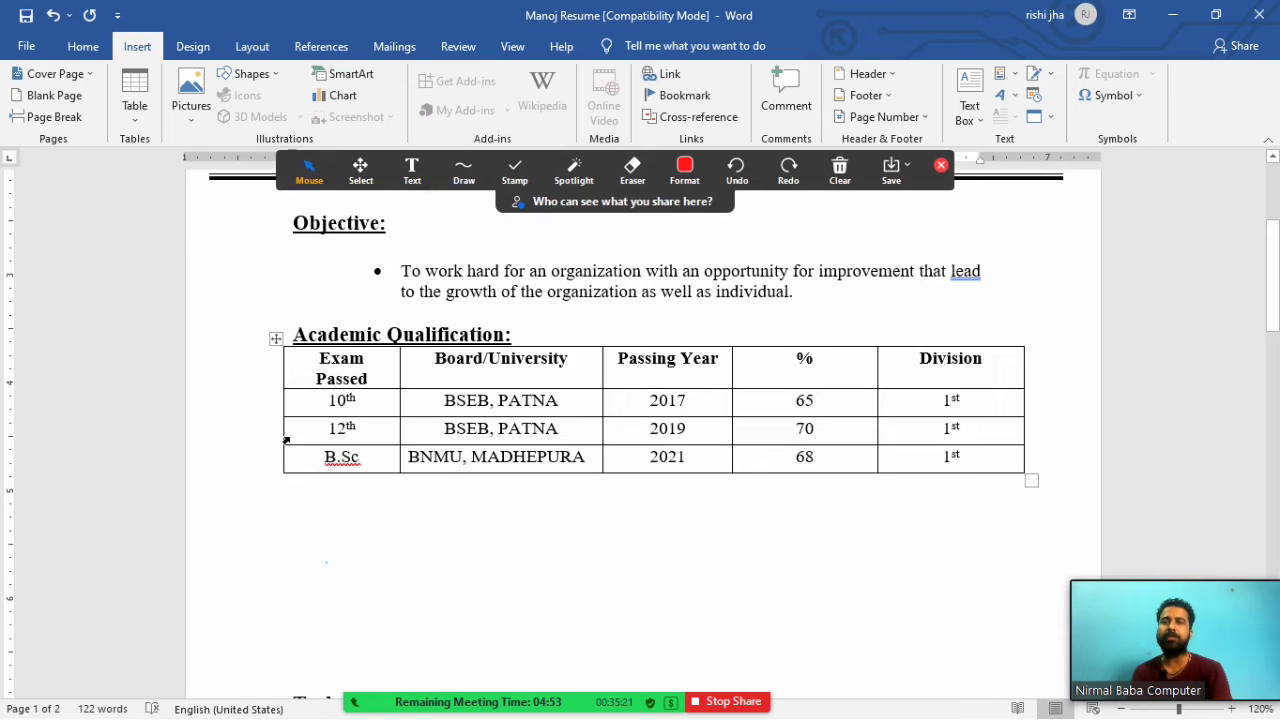
# Insert a table with 5 columns and 4 rows below the Academic Qualification table, and widen it to about the same width.
pyautogui.click(135, 109)
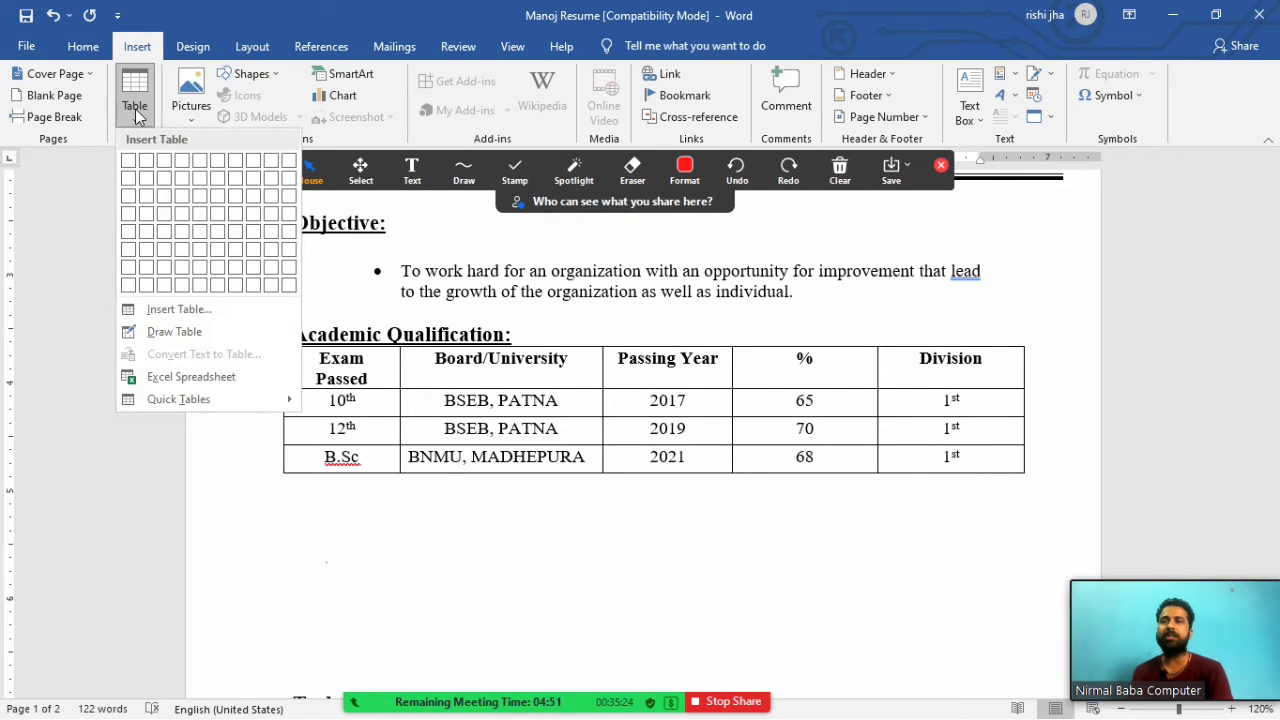
pyautogui.click(170, 309)
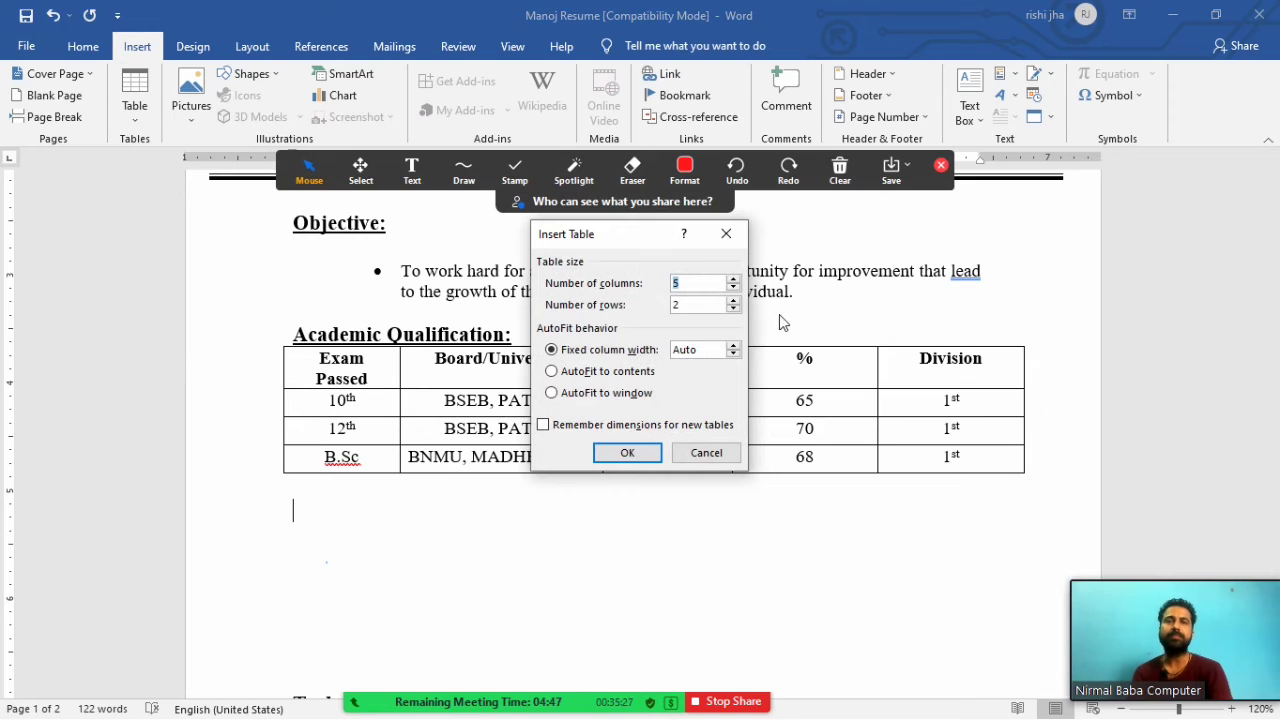
pyautogui.click(703, 287)
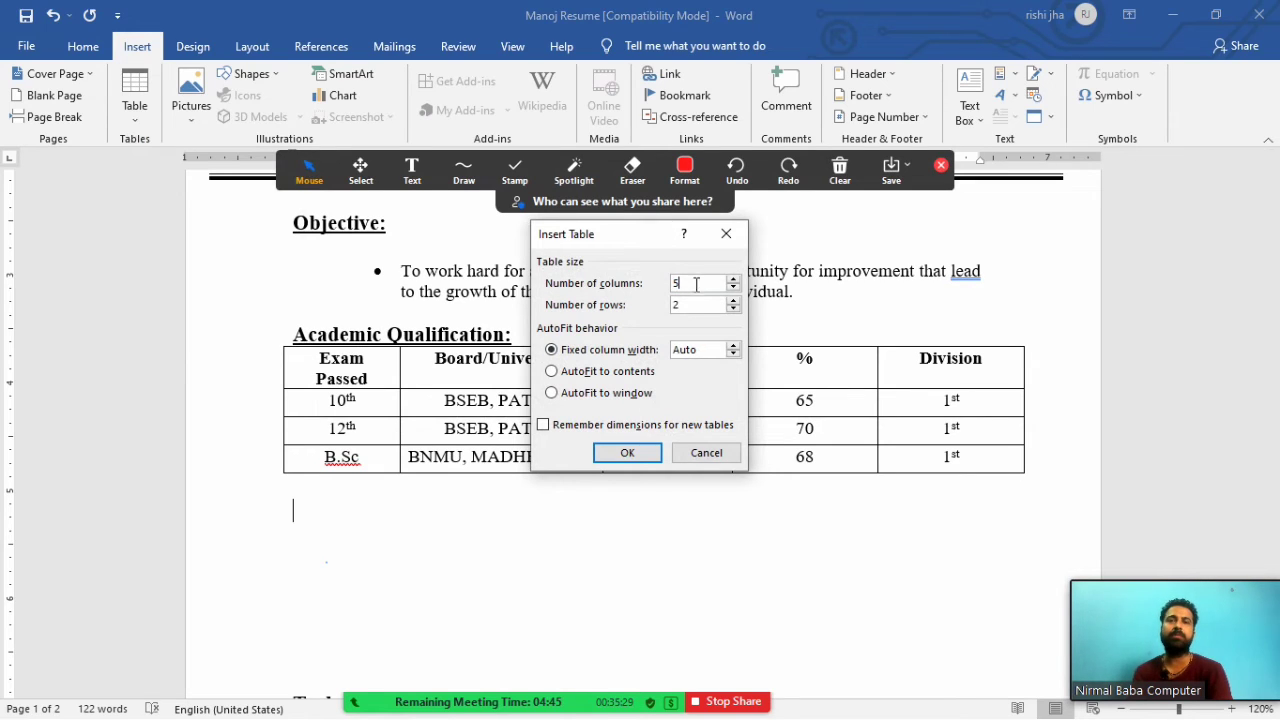
pyautogui.click(690, 303)
pyautogui.press('BackSpace')
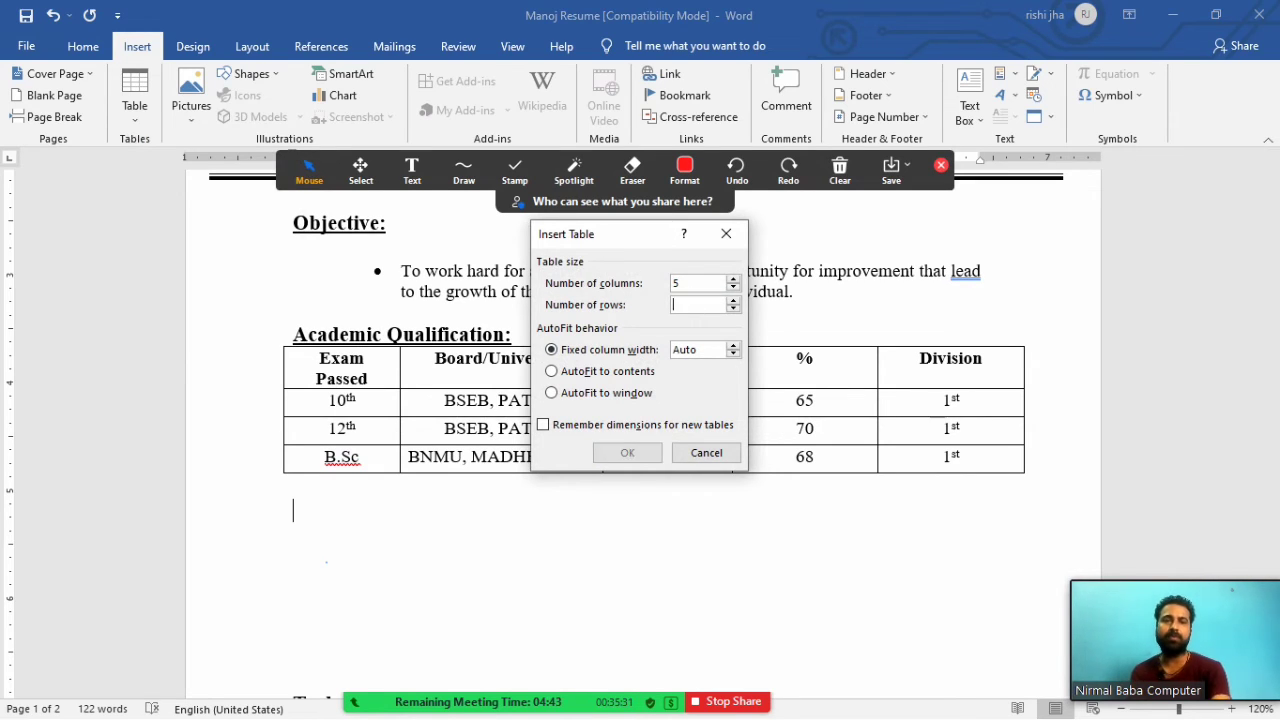
pyautogui.write('4')
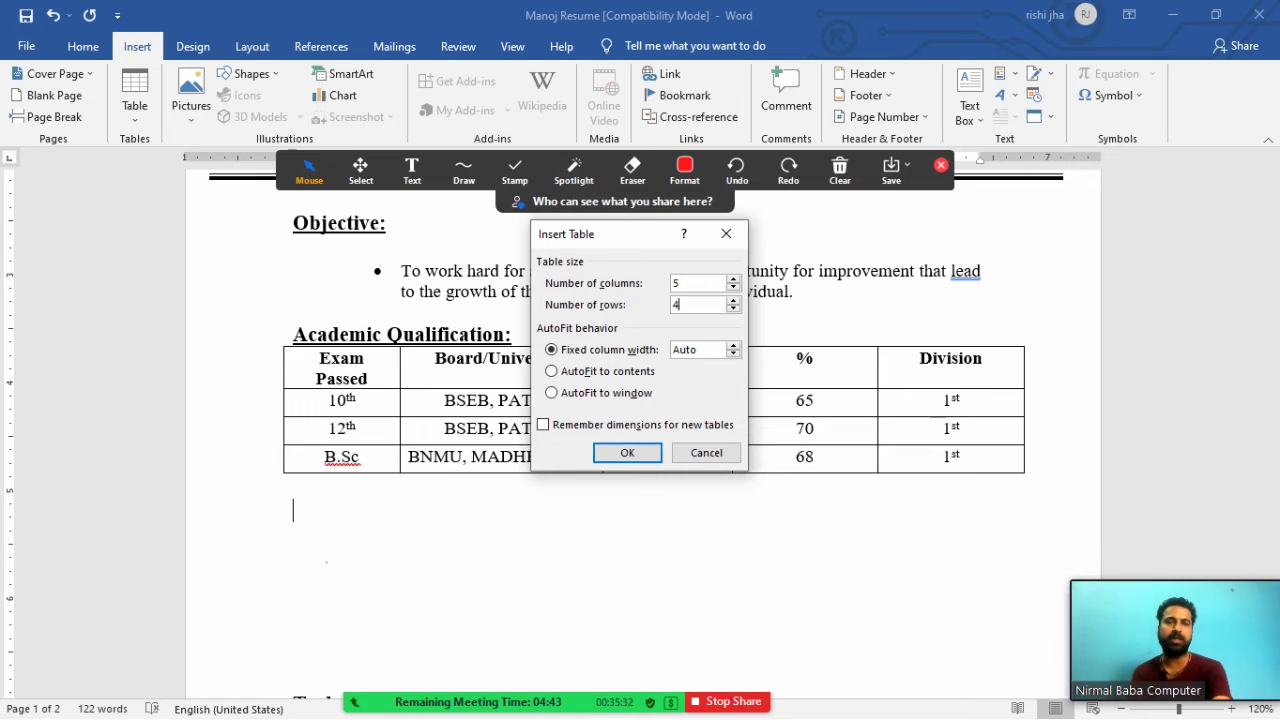
pyautogui.click(628, 453)
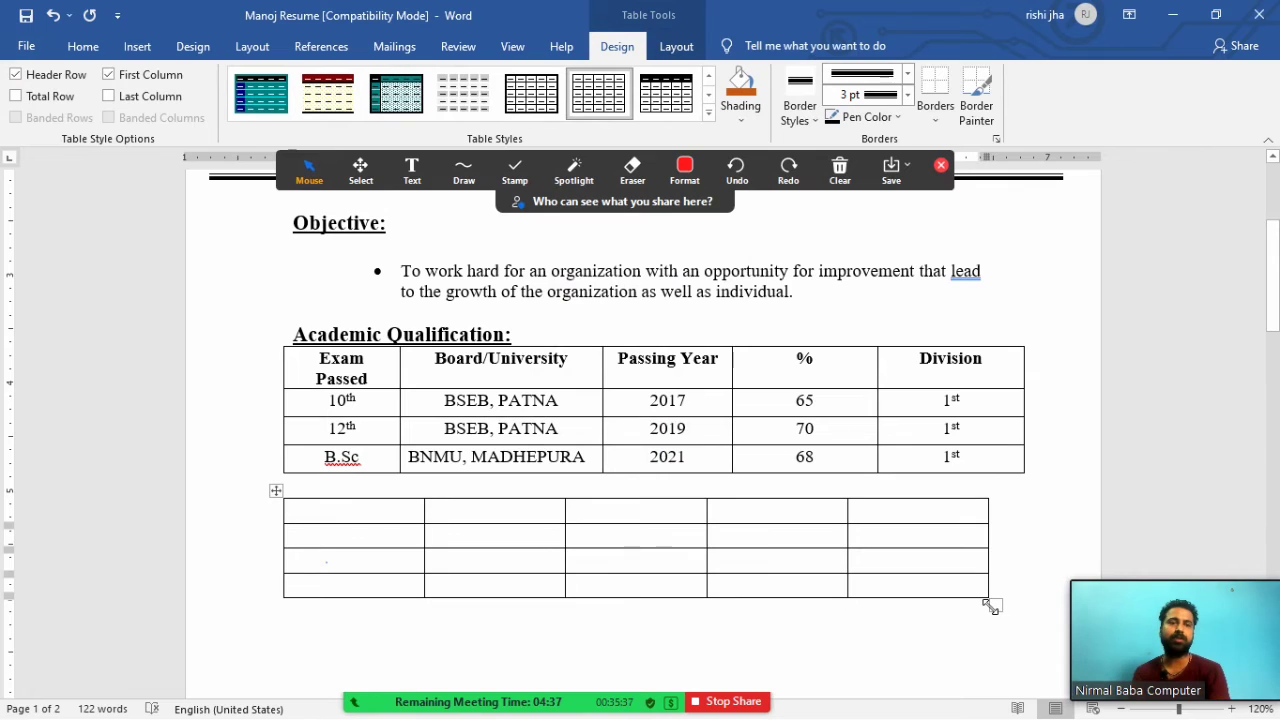
pyautogui.moveTo(991, 606); pyautogui.dragTo(1027, 601)
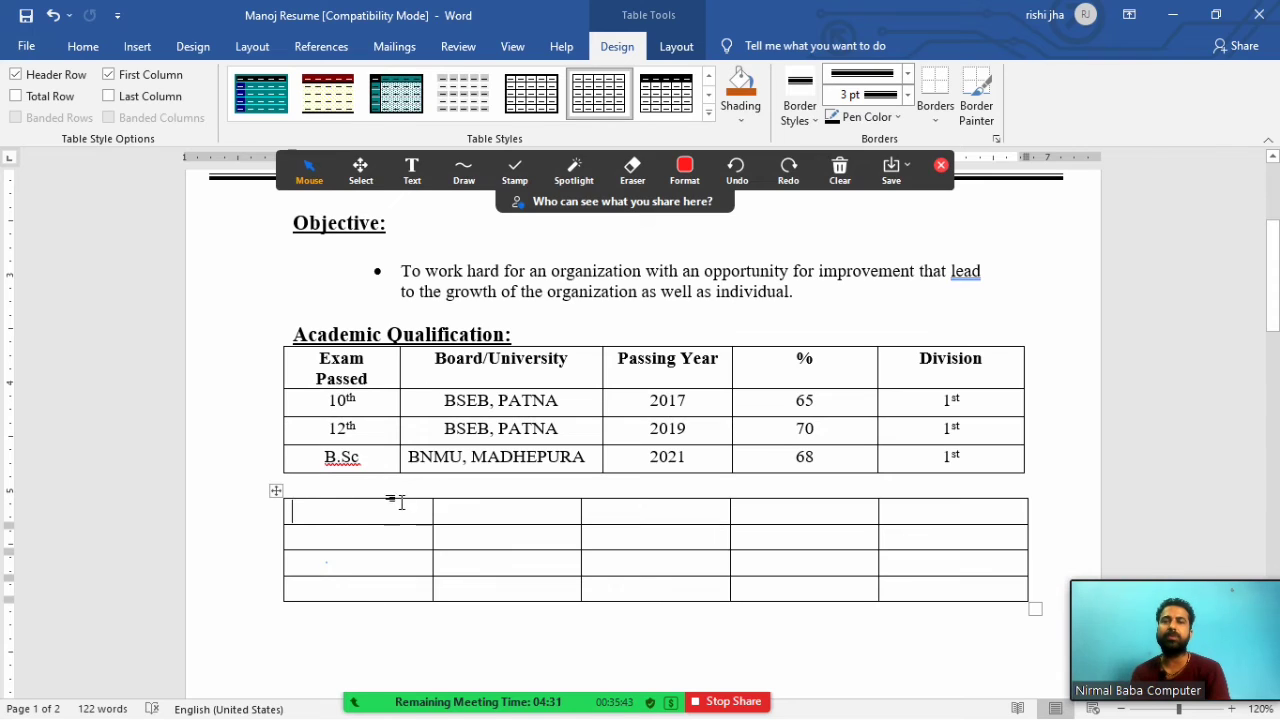
# Undo the practice table, the added blank lines and the title's font size change.
pyautogui.click(310, 493)
pyautogui.press('BackSpace')
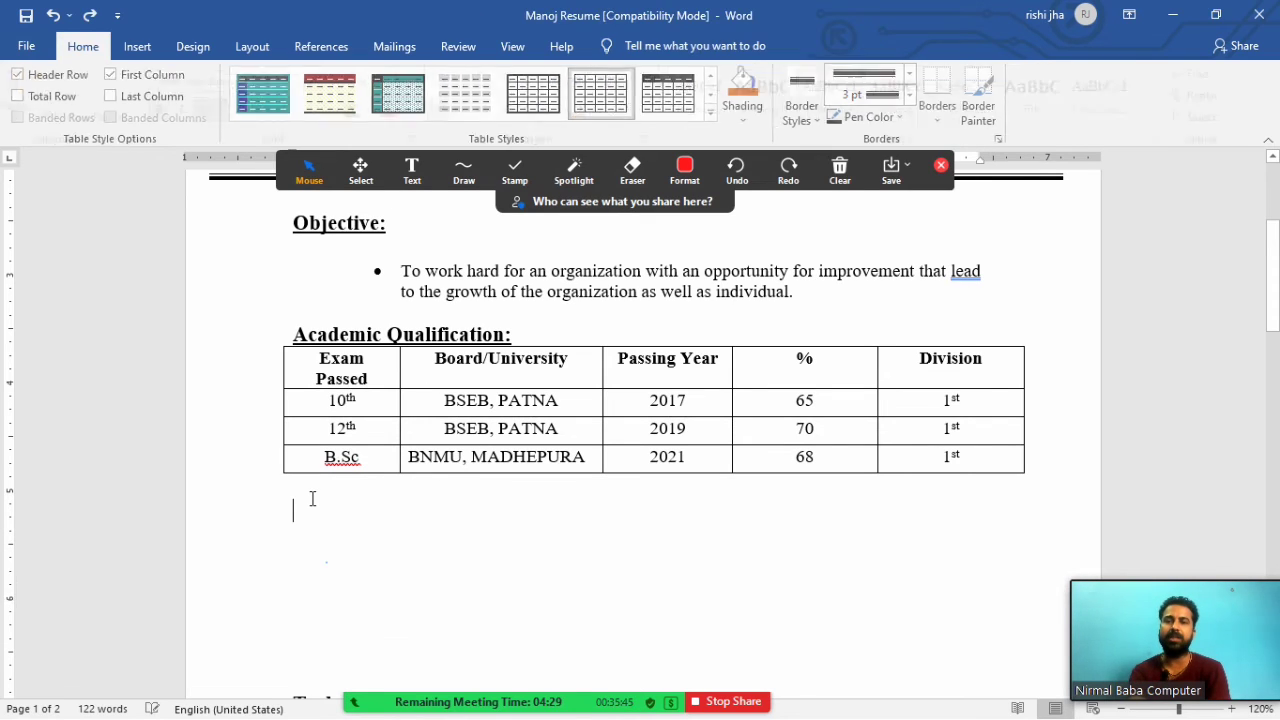
pyautogui.press('BackSpace')
pyautogui.press('BackSpace')
pyautogui.press('BackSpace')
pyautogui.press('BackSpace')
pyautogui.press('BackSpace')
pyautogui.press('BackSpace')
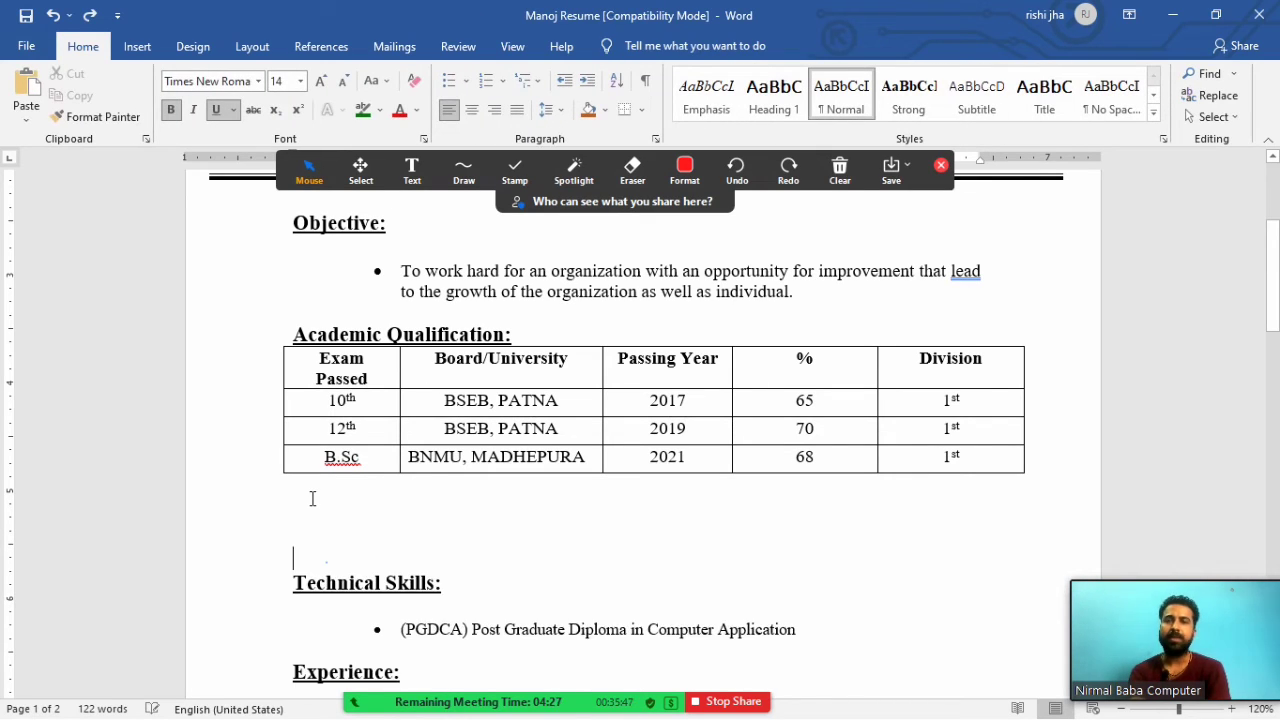
pyautogui.hotkey('ctrl', 'z')
pyautogui.hotkey('ctrl', 'z')
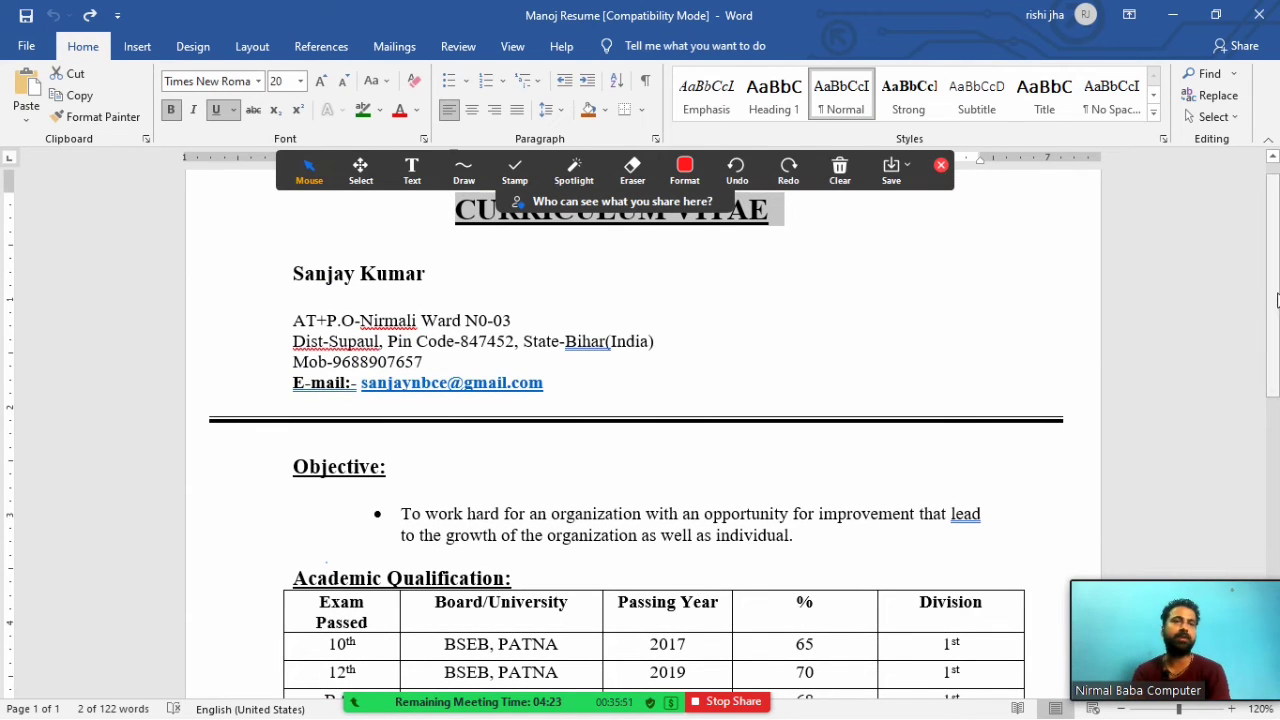
# Widen the Exam Passed column of the Academic Qualification table so its heading fits on one line.
pyautogui.scroll(-5, 1277, 300)
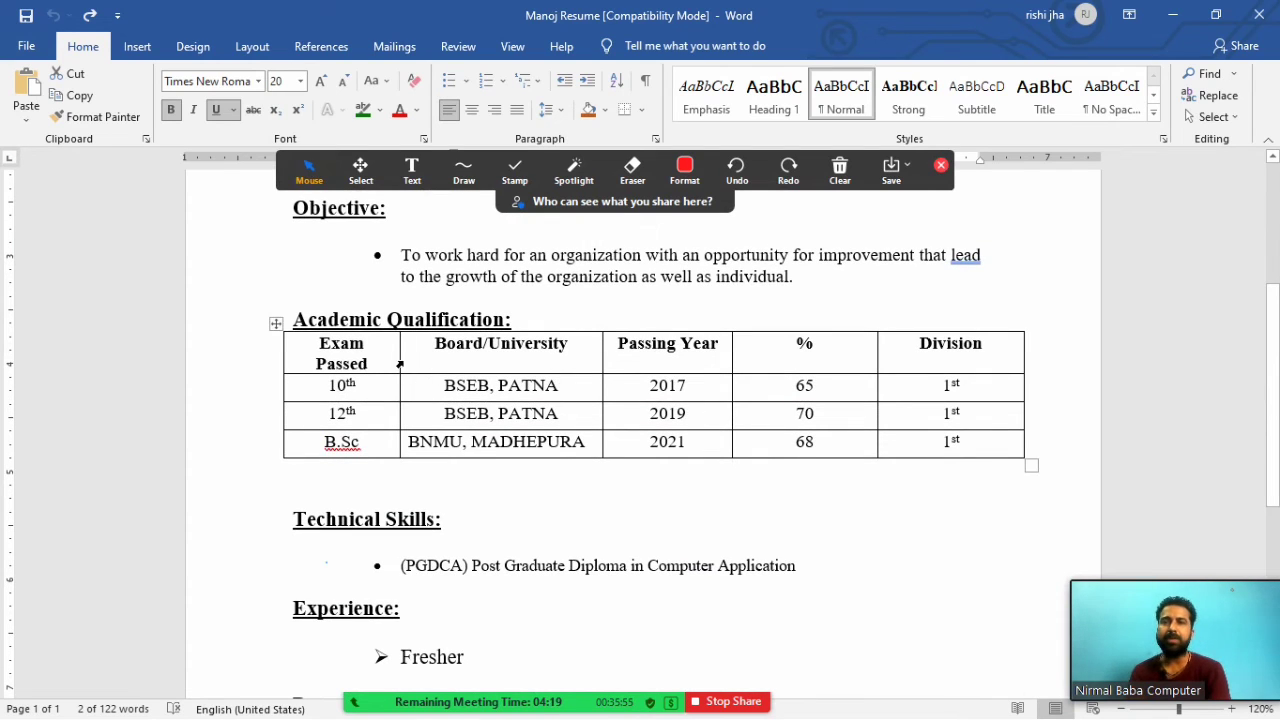
pyautogui.moveTo(399, 358); pyautogui.dragTo(413, 356)
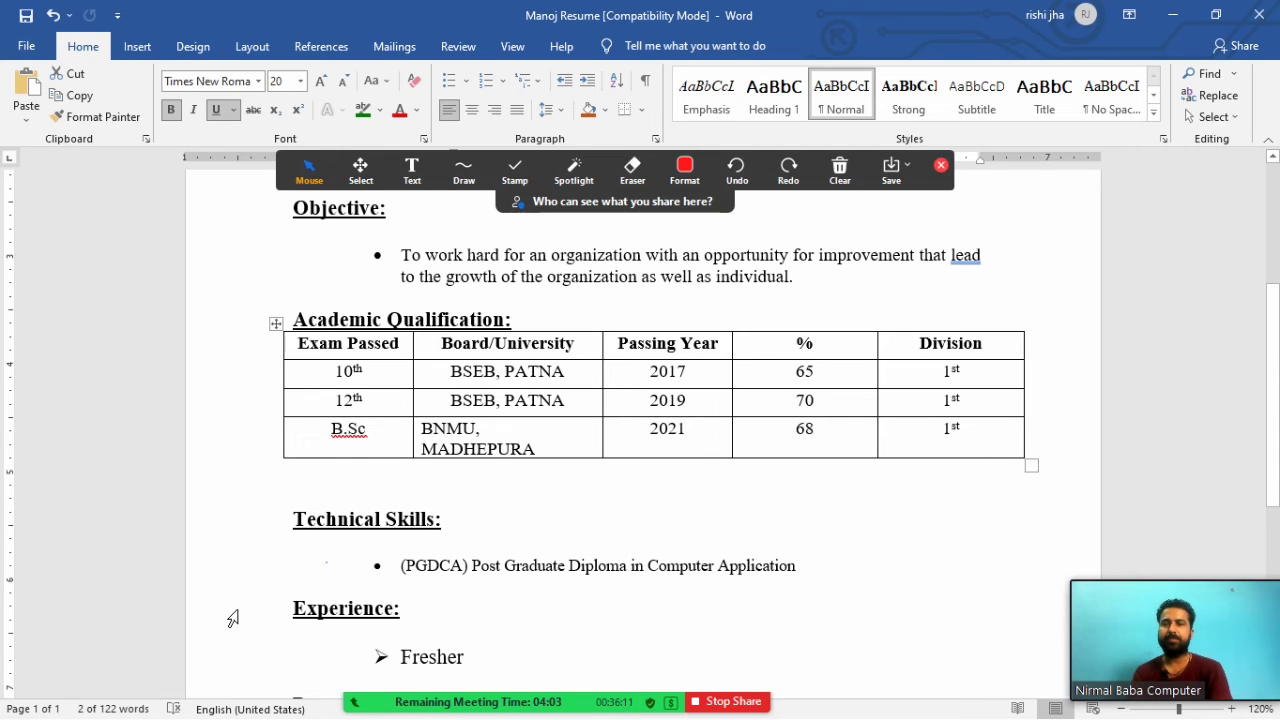
# Mute the meeting microphone and unmute it again.
pyautogui.moveTo(390, 705)
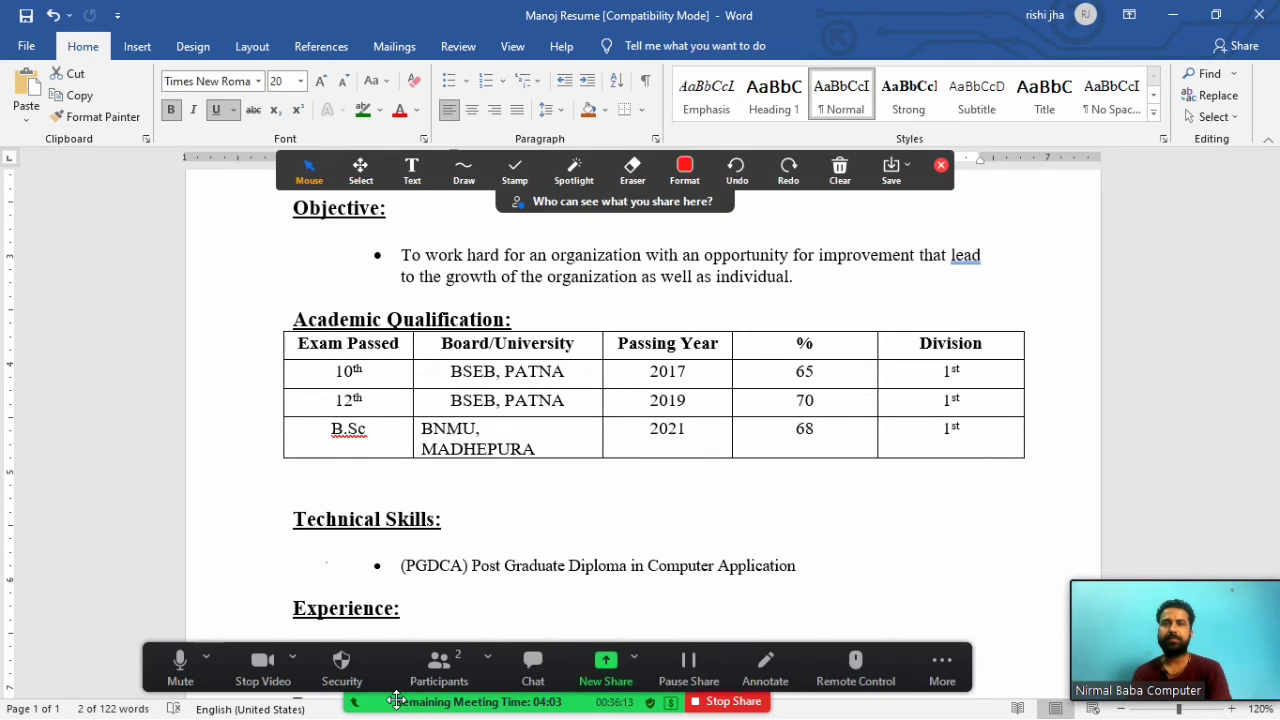
pyautogui.click(186, 673)
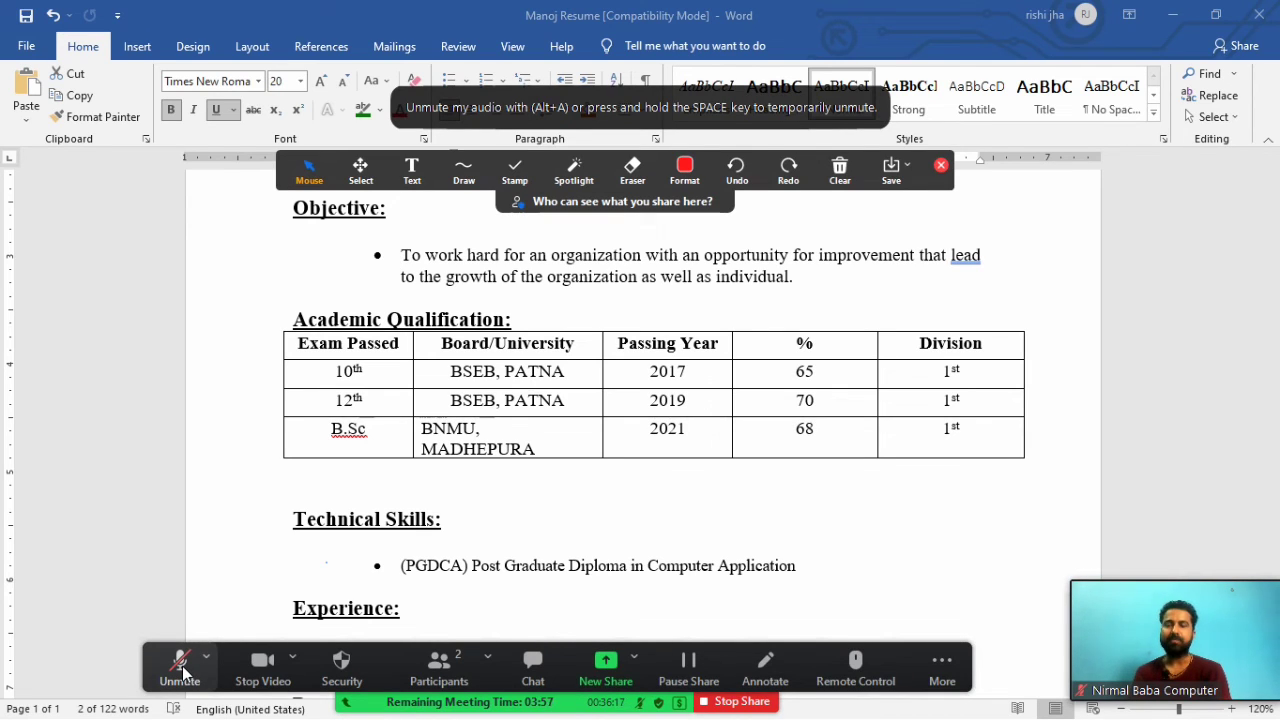
pyautogui.click(182, 673)
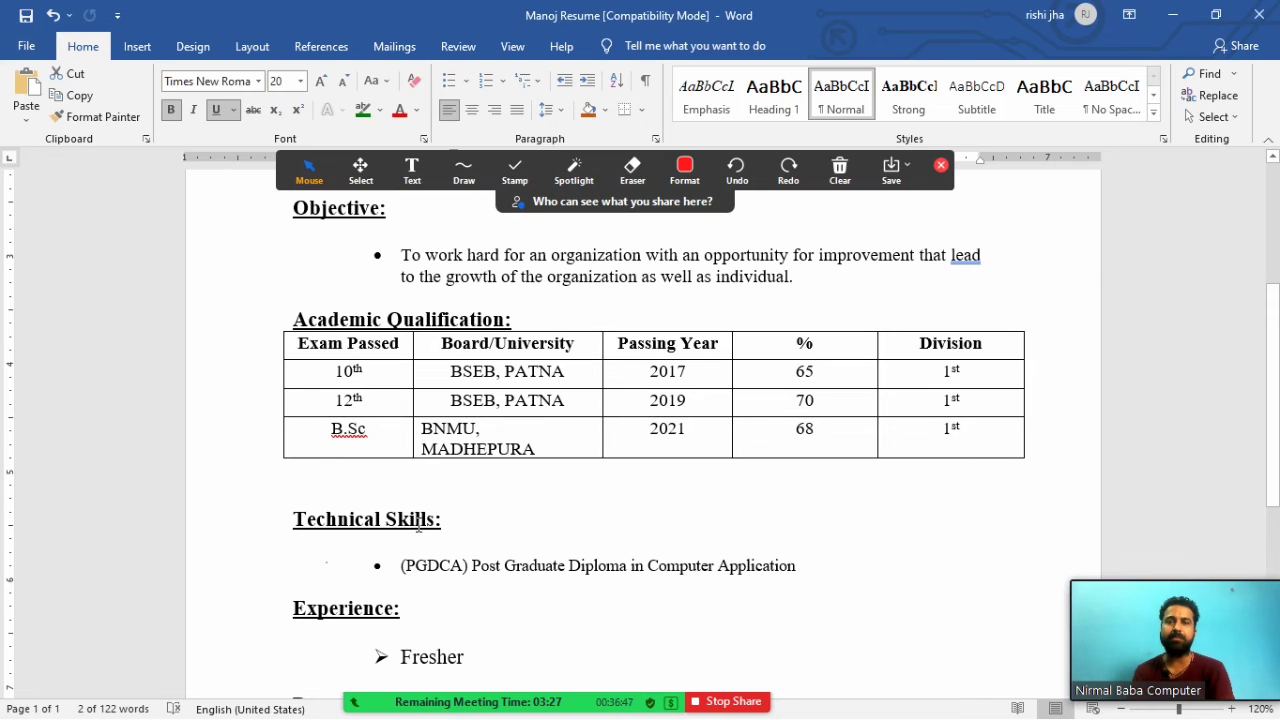
# Widen the Board/University column of the Academic Qualification table so BNMU, MADHEPURA fits on one line.
pyautogui.click(463, 522)
pyautogui.press('Down')
pyautogui.press('Down')
pyautogui.press('Down')
pyautogui.press('Down')
pyautogui.press('Down')
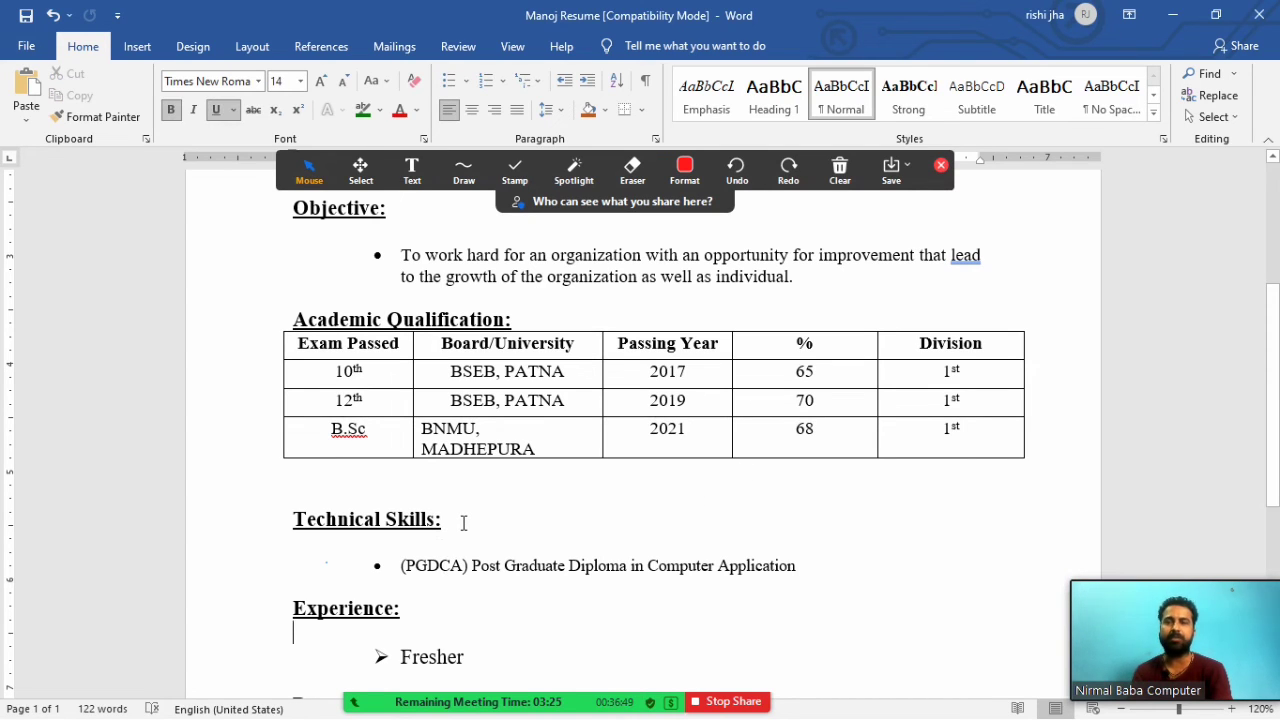
pyautogui.press('Down')
pyautogui.press('Down')
pyautogui.press('Down')
pyautogui.press('Down')
pyautogui.press('Down')
pyautogui.press('Down')
pyautogui.press('Down')
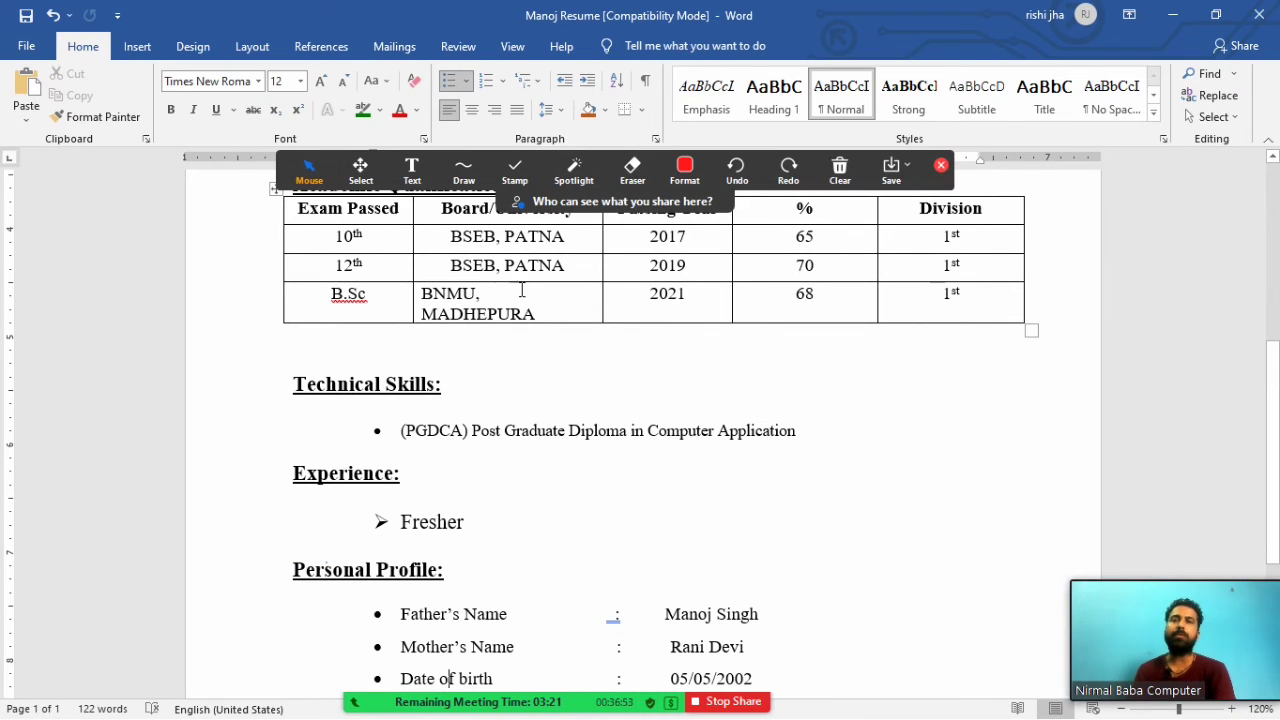
pyautogui.moveTo(603, 289); pyautogui.dragTo(616, 291)
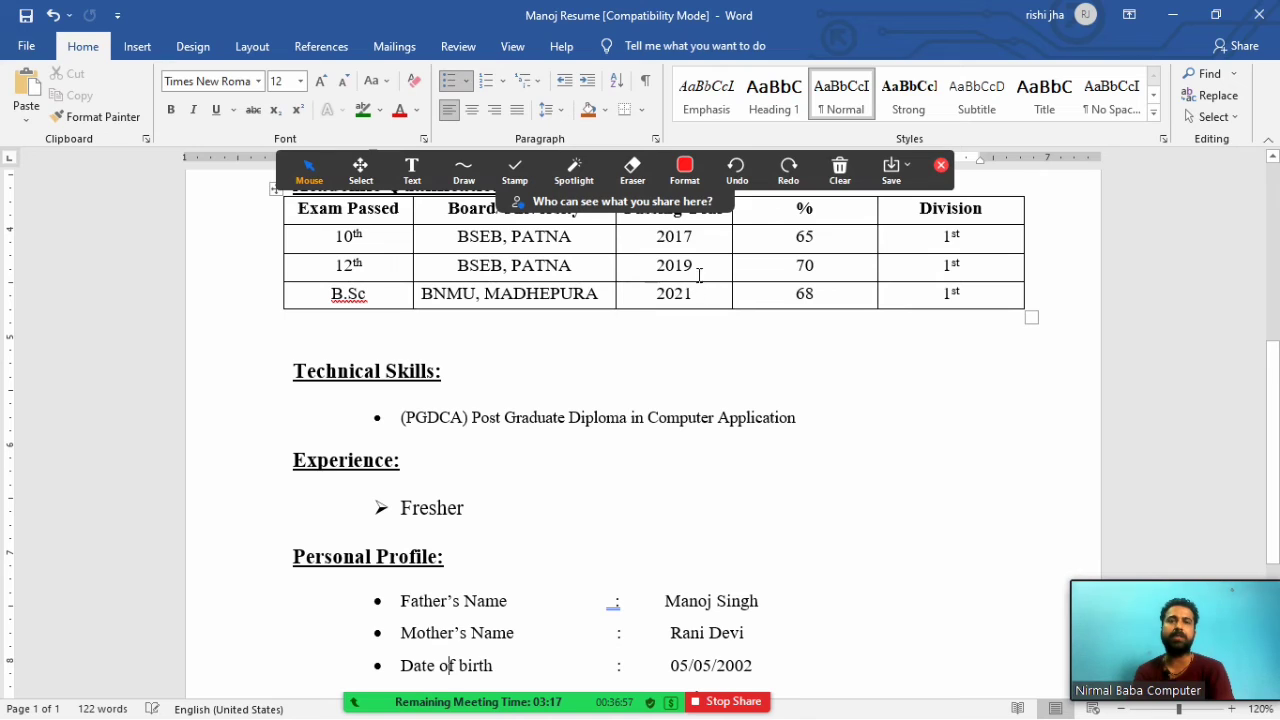
# Move the meeting's annotation toolbar up so it clears the Academic Qualification table's header row.
pyautogui.click(662, 172)
pyautogui.click(662, 172)
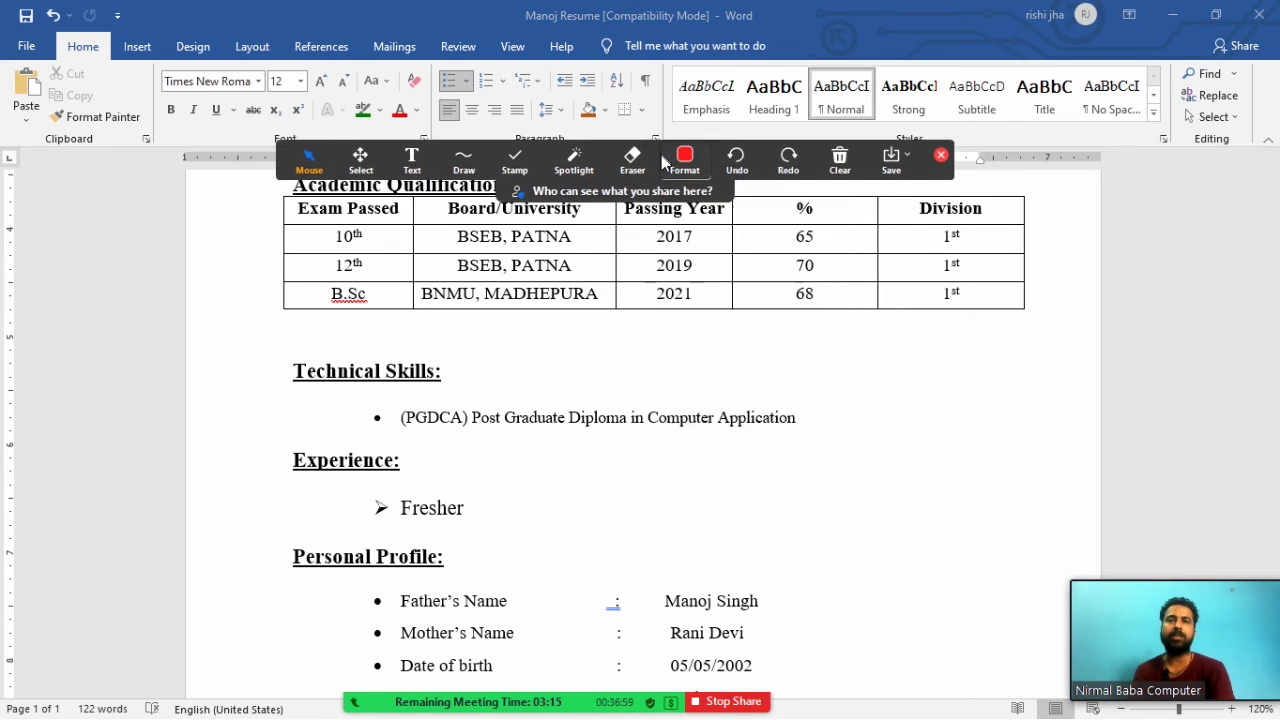
pyautogui.click(667, 140)
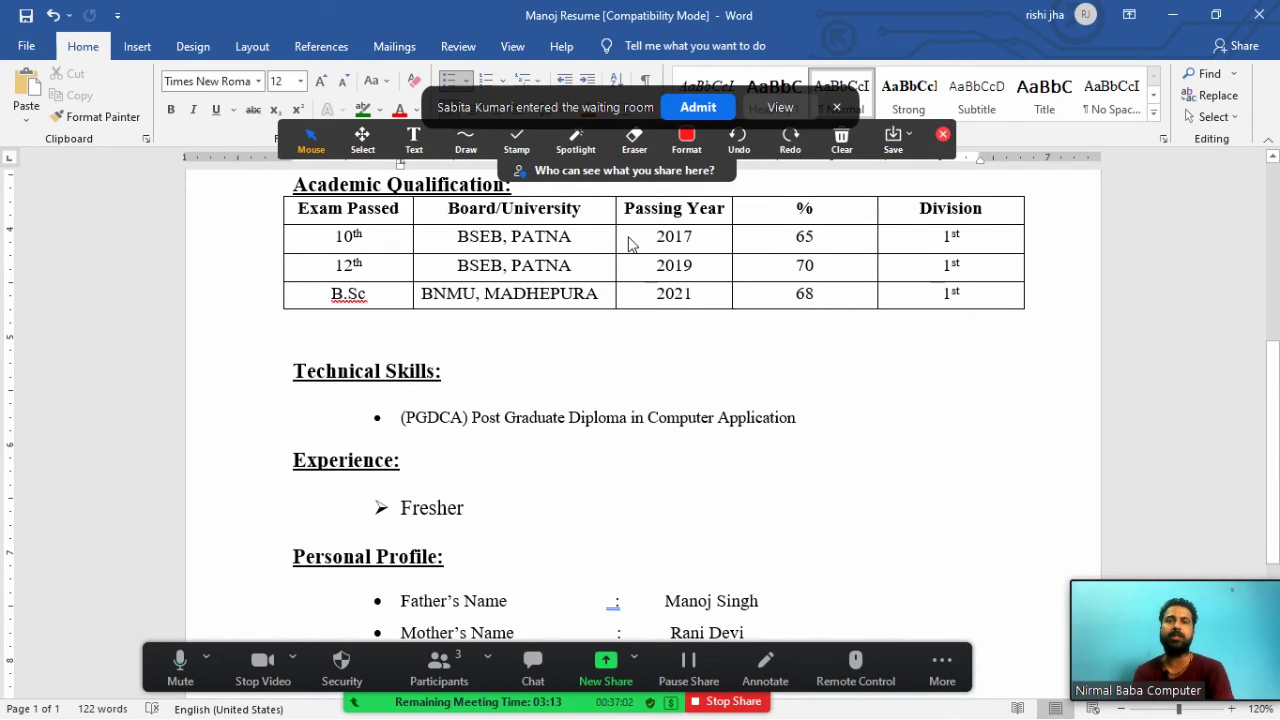
pyautogui.click(686, 140)
pyautogui.click(686, 140)
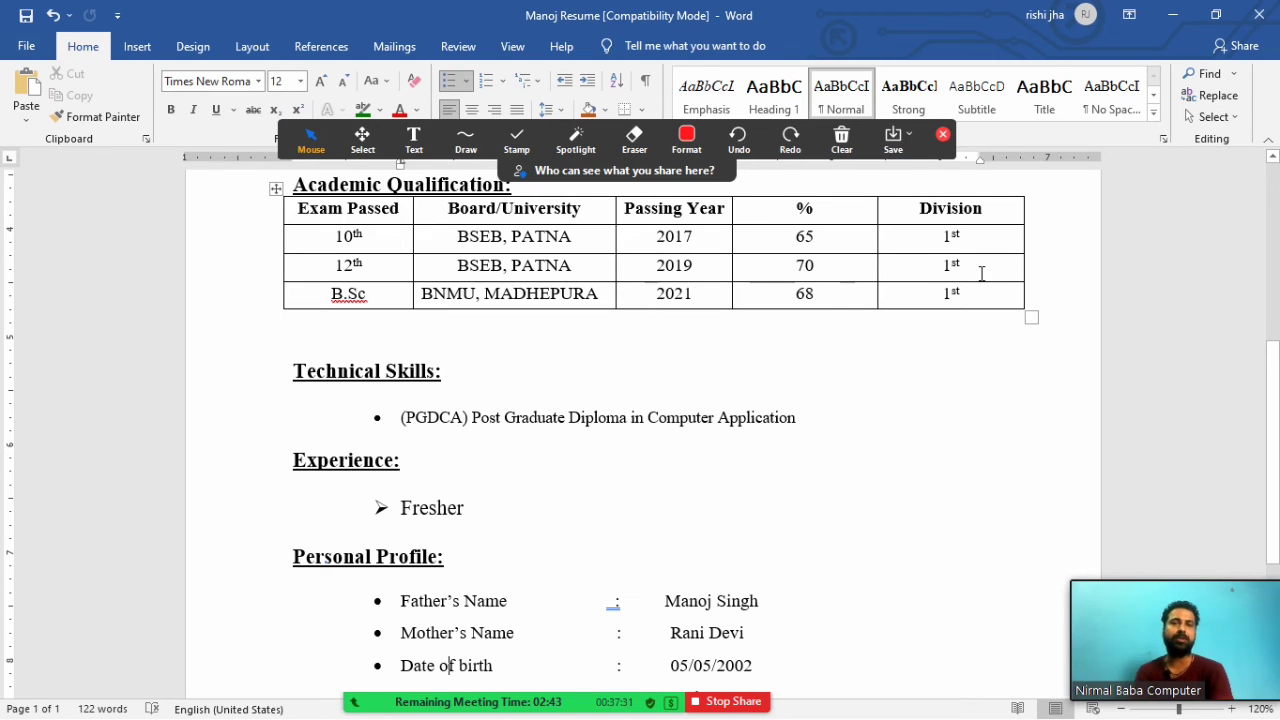
# Point out the PGDCA entry under Technical Skills, the Experience heading and its Fresher entry.
pyautogui.moveTo(372, 421); pyautogui.dragTo(756, 437)
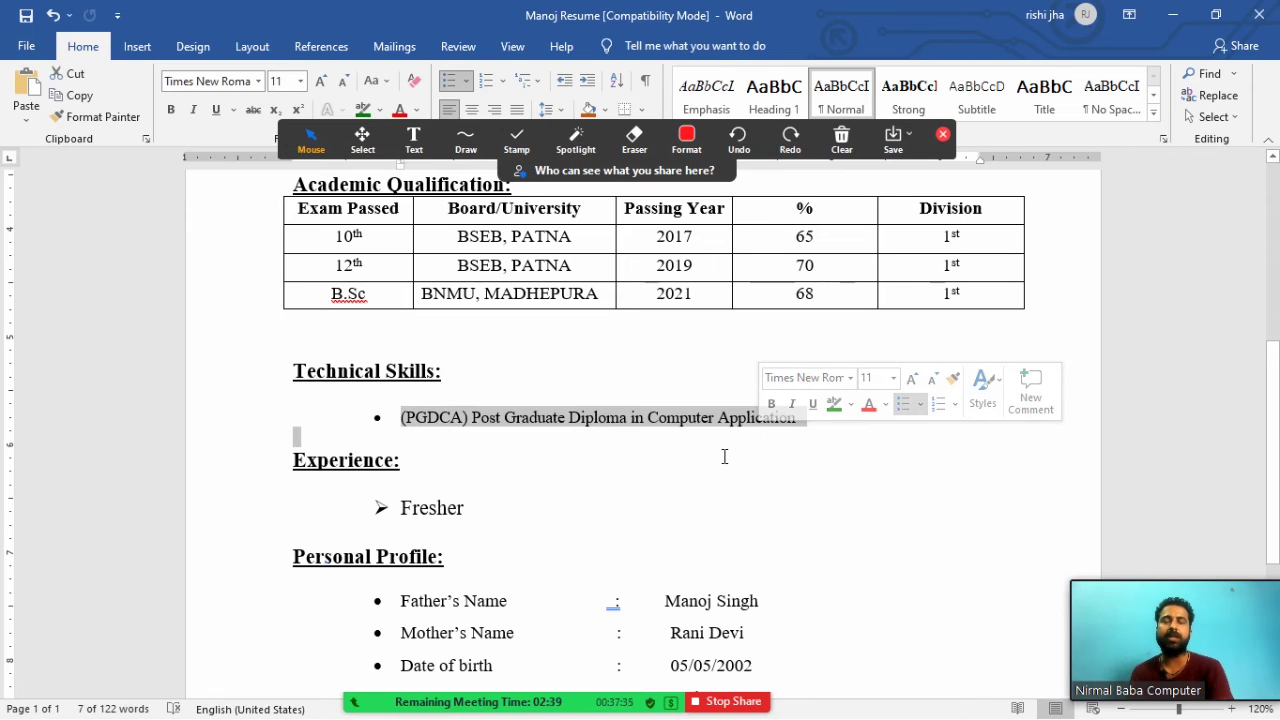
pyautogui.click(724, 456)
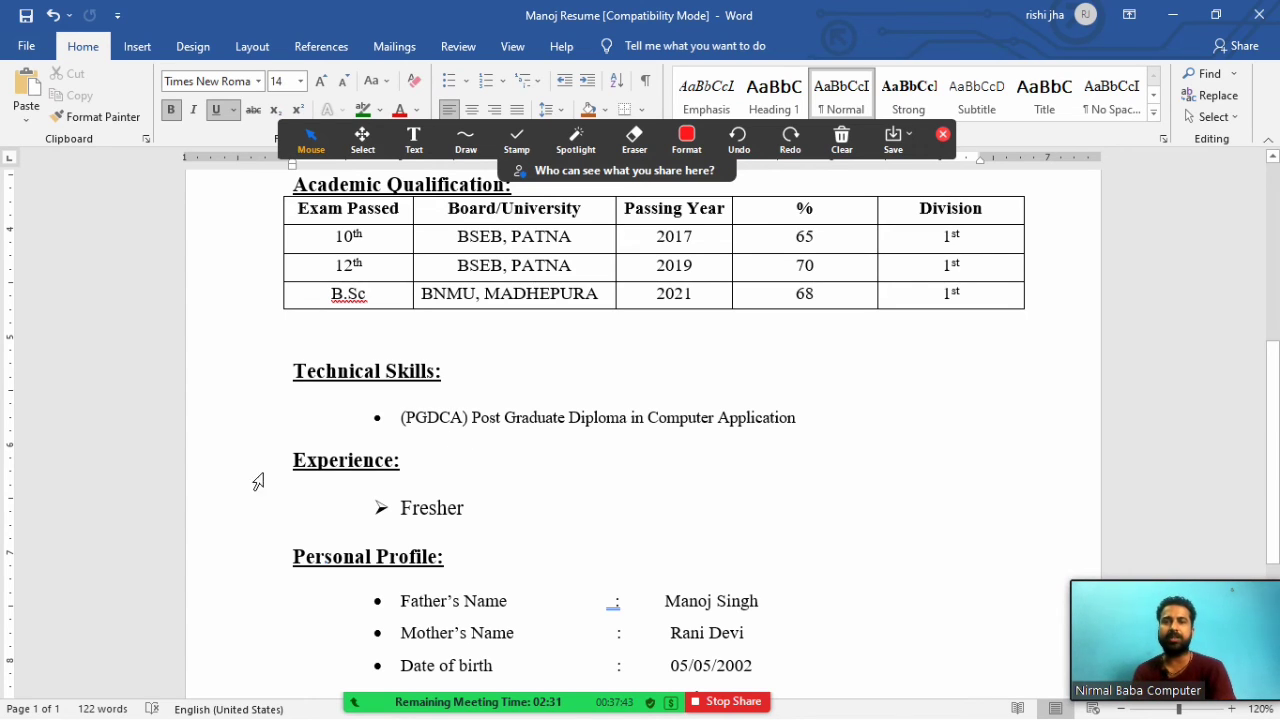
pyautogui.moveTo(294, 462); pyautogui.dragTo(453, 468)
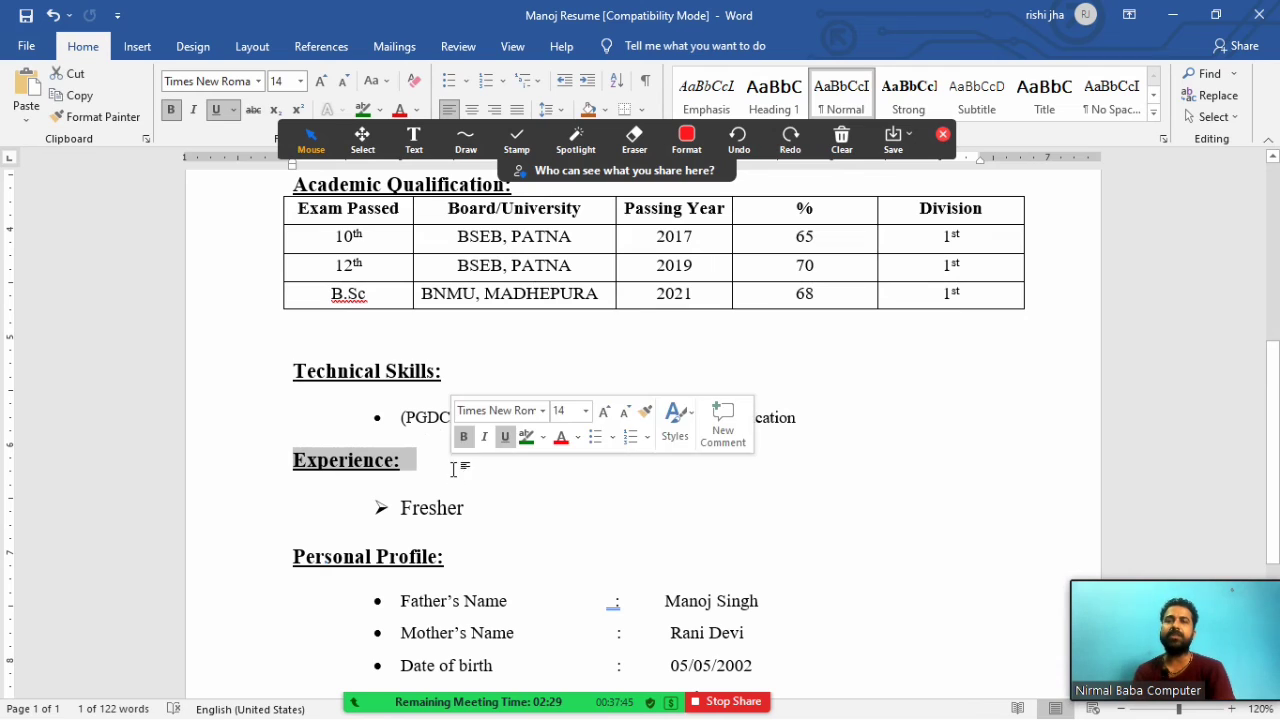
pyautogui.click(478, 481)
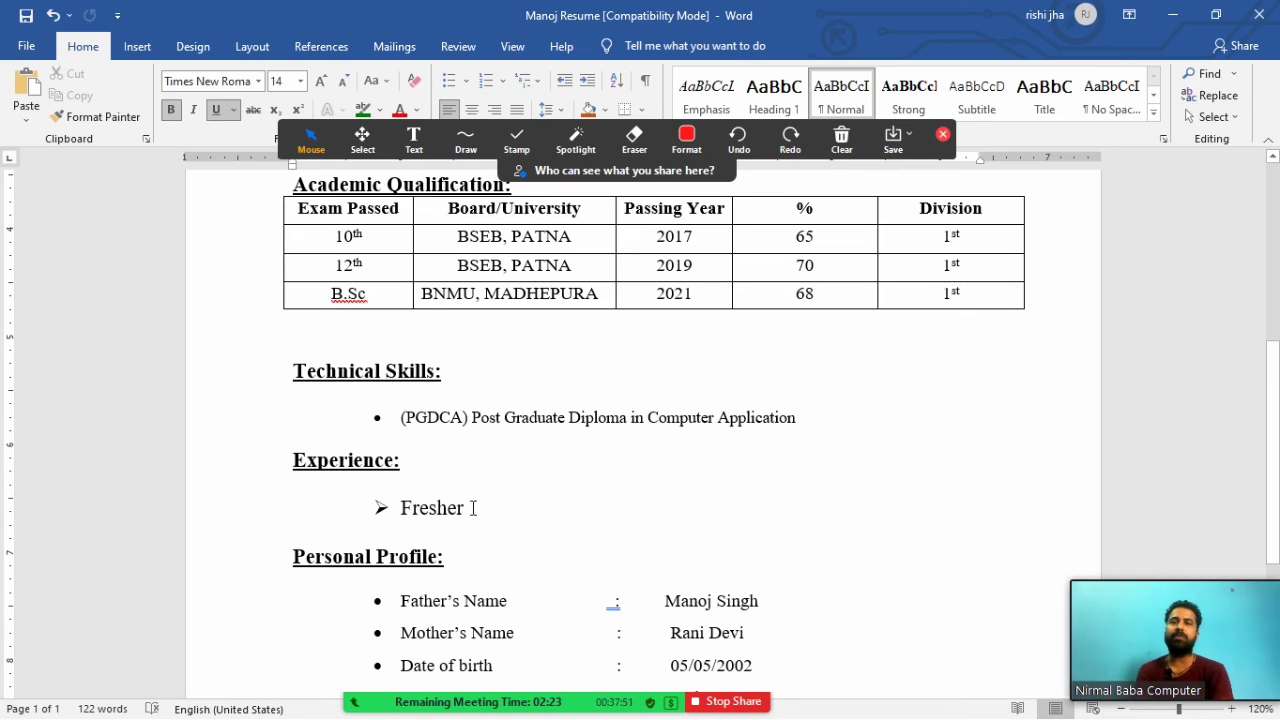
pyautogui.moveTo(469, 508); pyautogui.dragTo(404, 514)
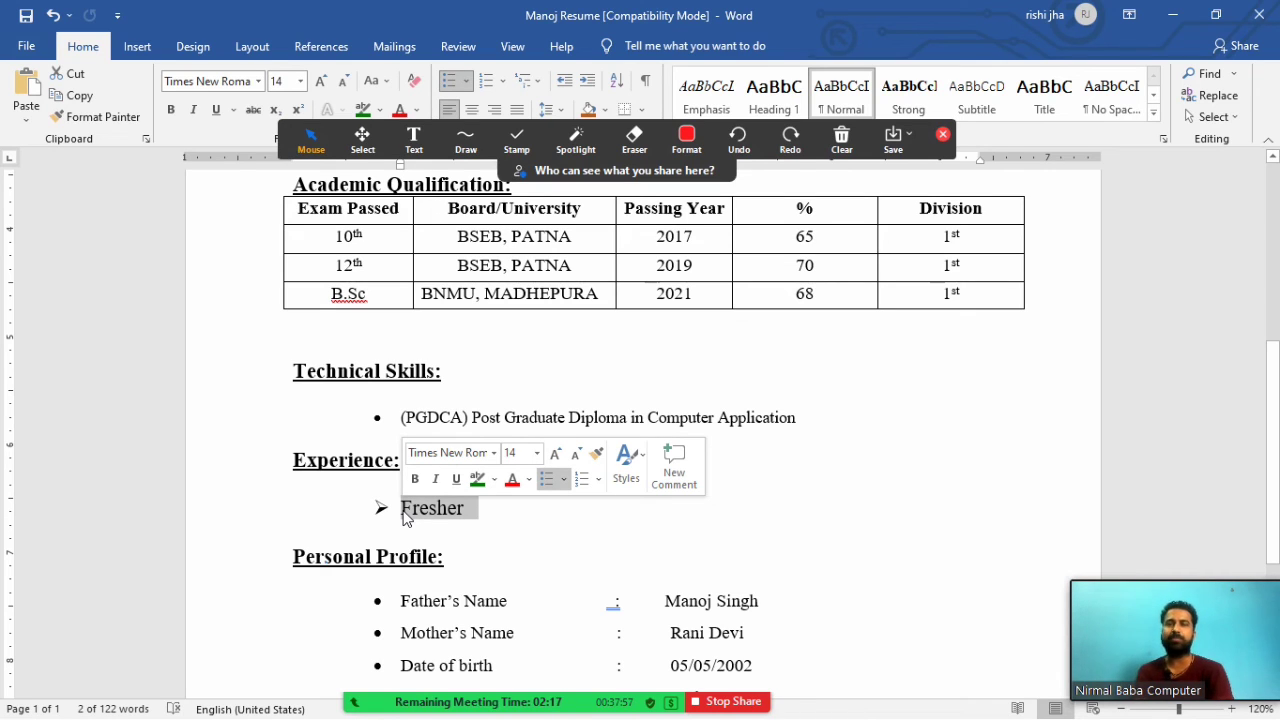
pyautogui.click(510, 520)
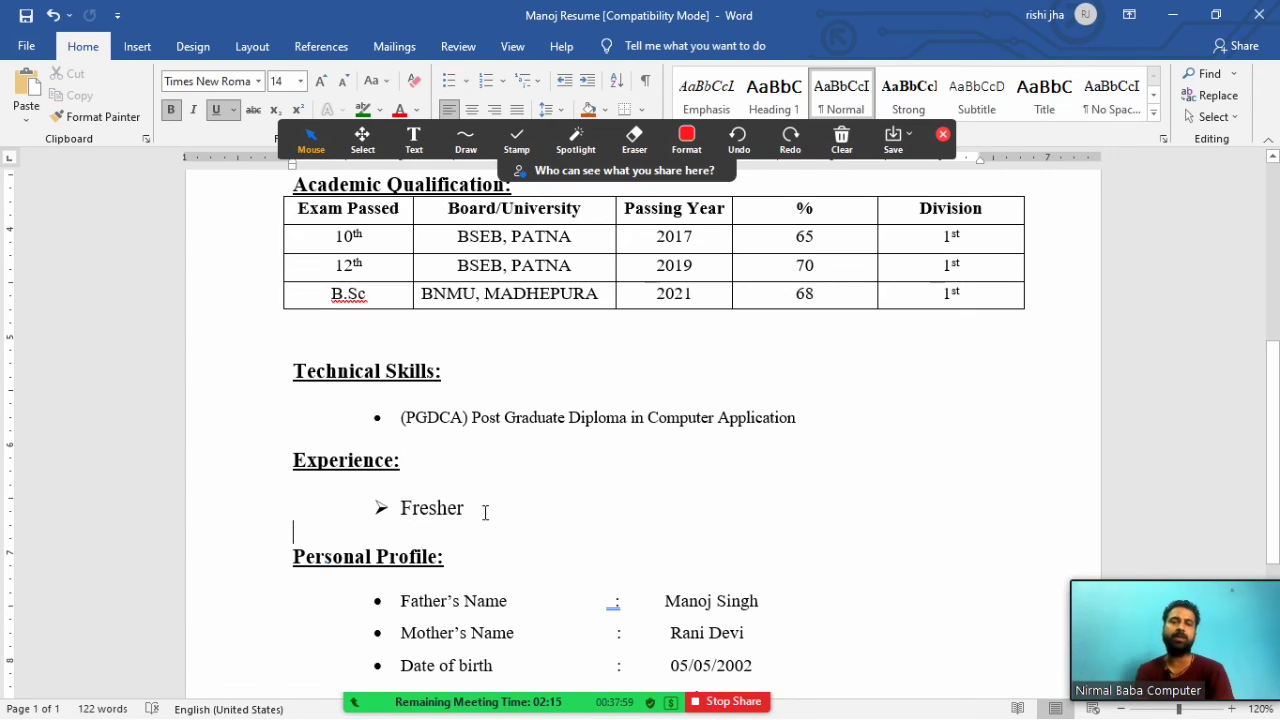
pyautogui.click(485, 512)
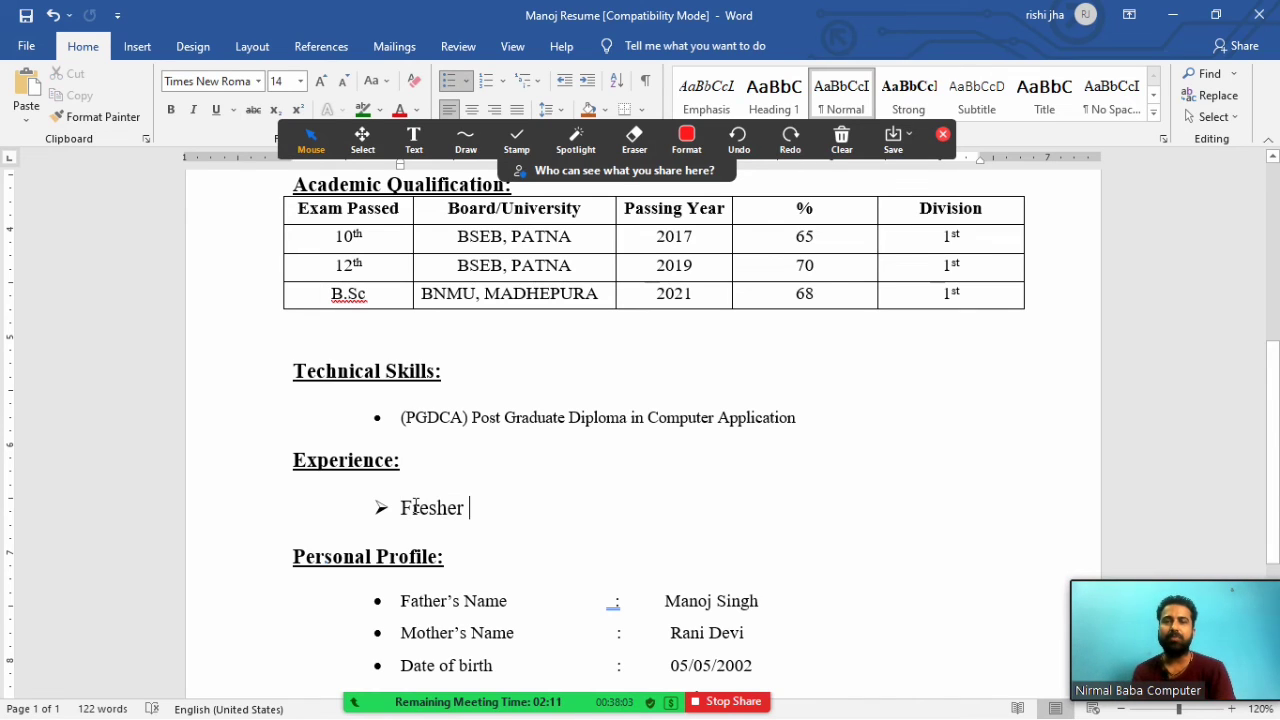
pyautogui.moveTo(401, 508); pyautogui.dragTo(461, 508)
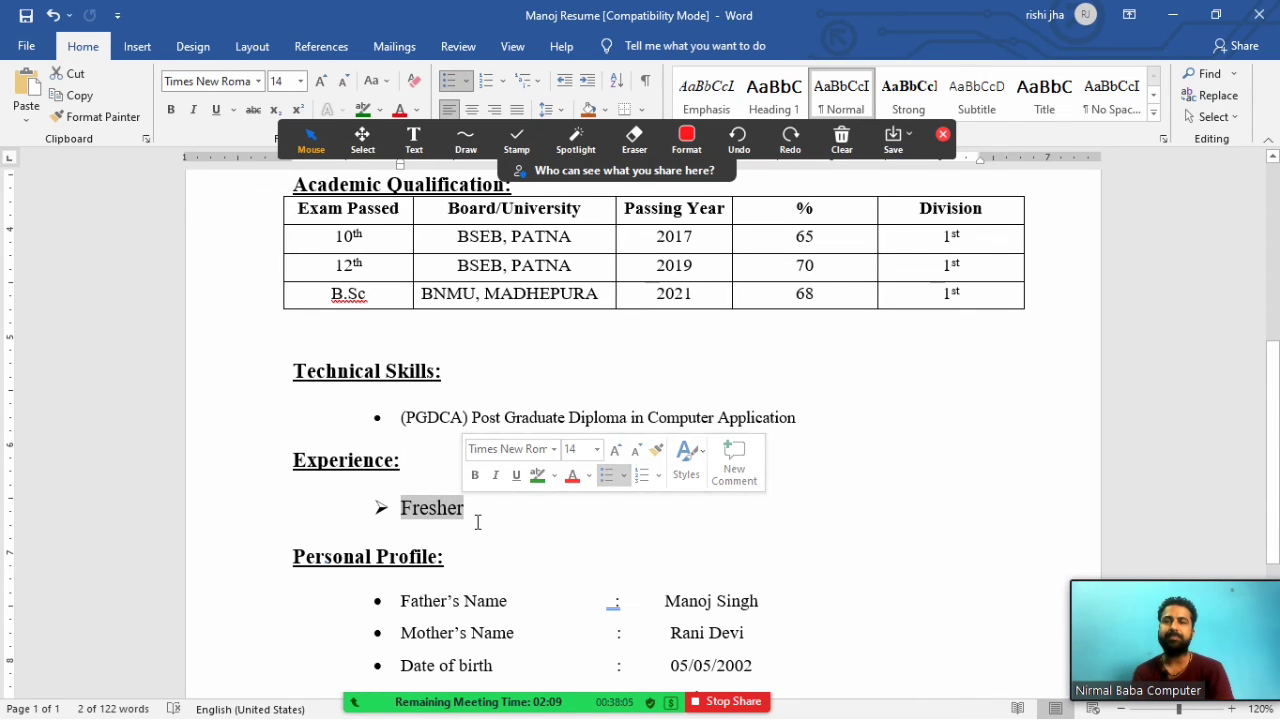
pyautogui.click(308, 573)
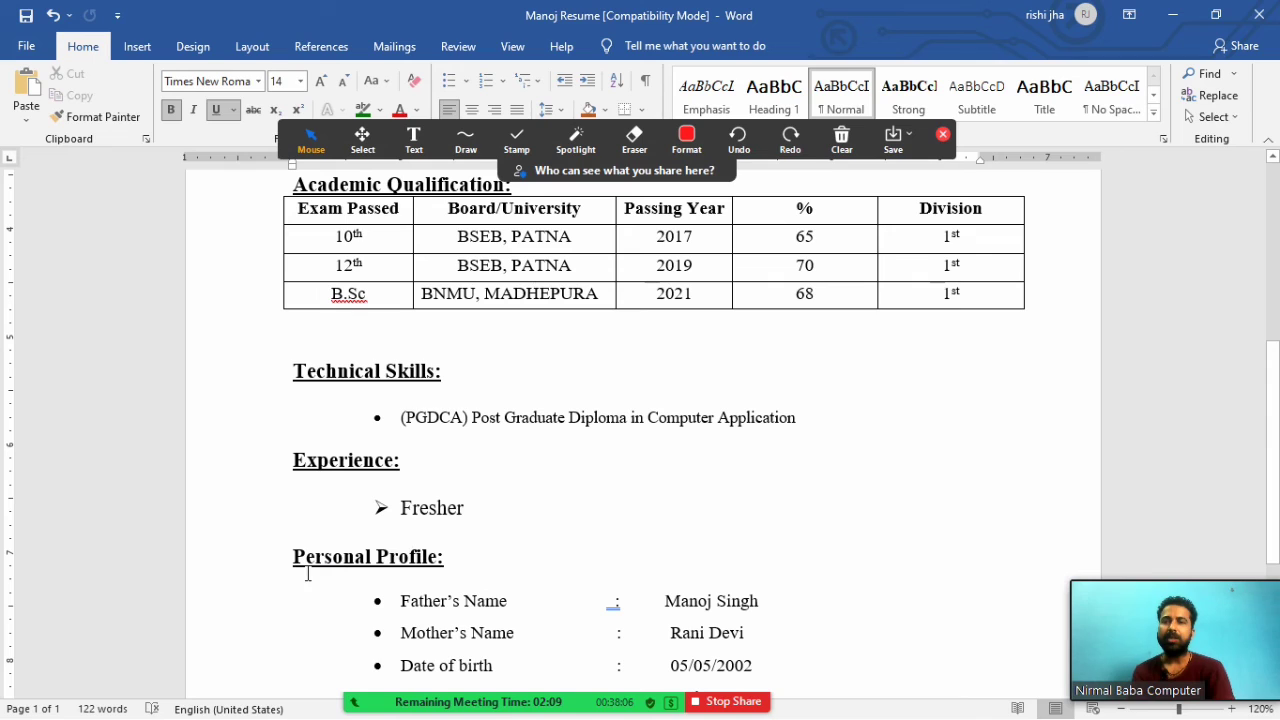
pyautogui.click(424, 507)
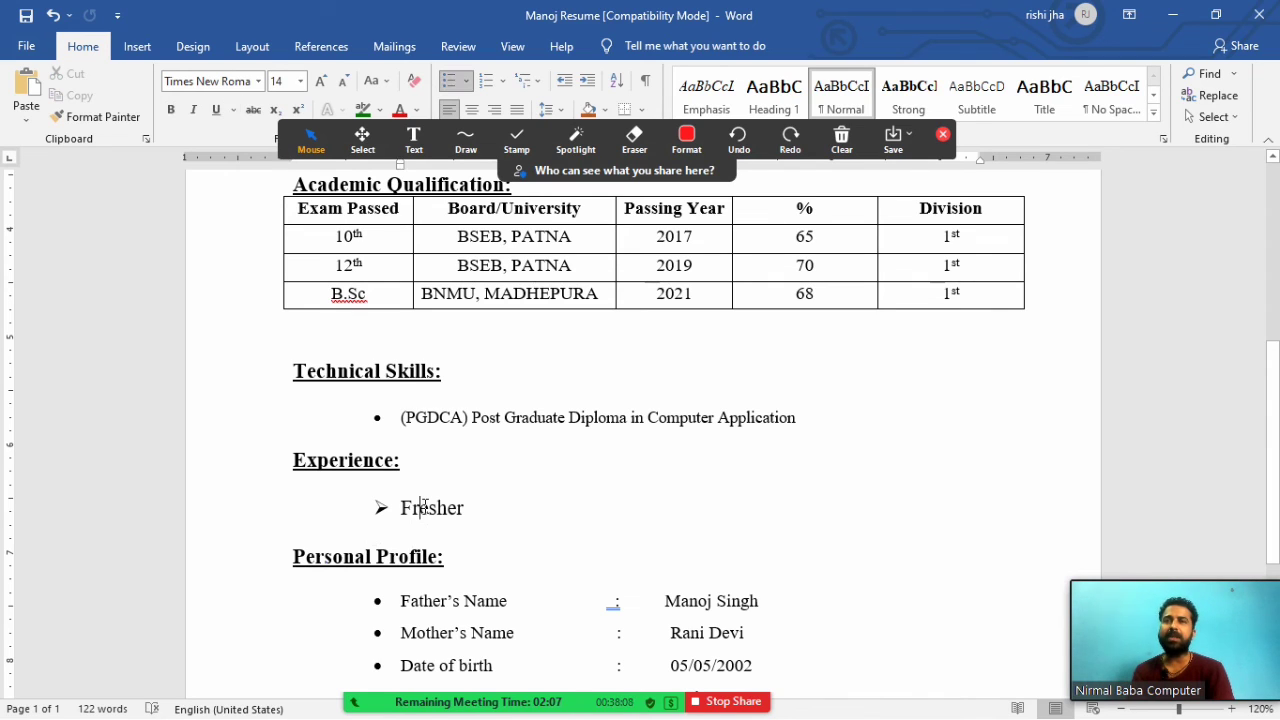
# Point out the Personal Profile heading and go through its entries down to the Correspondence Address.
pyautogui.click(467, 633)
pyautogui.click(343, 557)
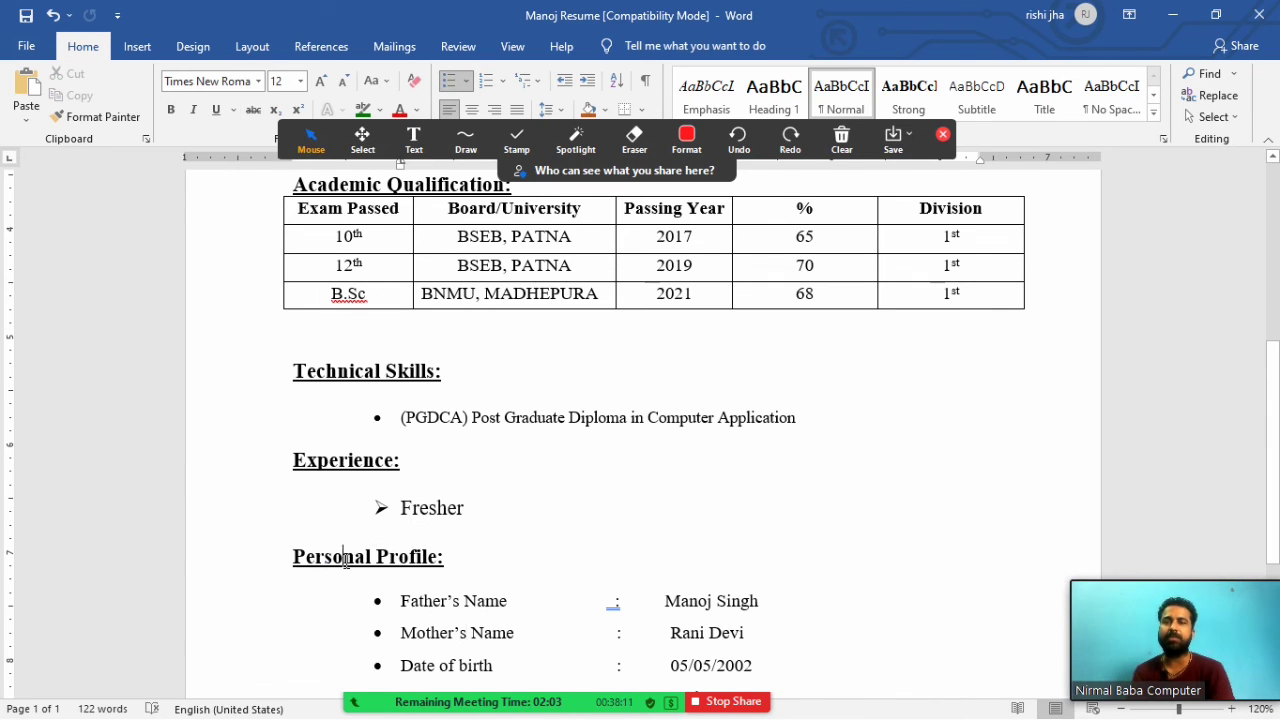
pyautogui.click(326, 374)
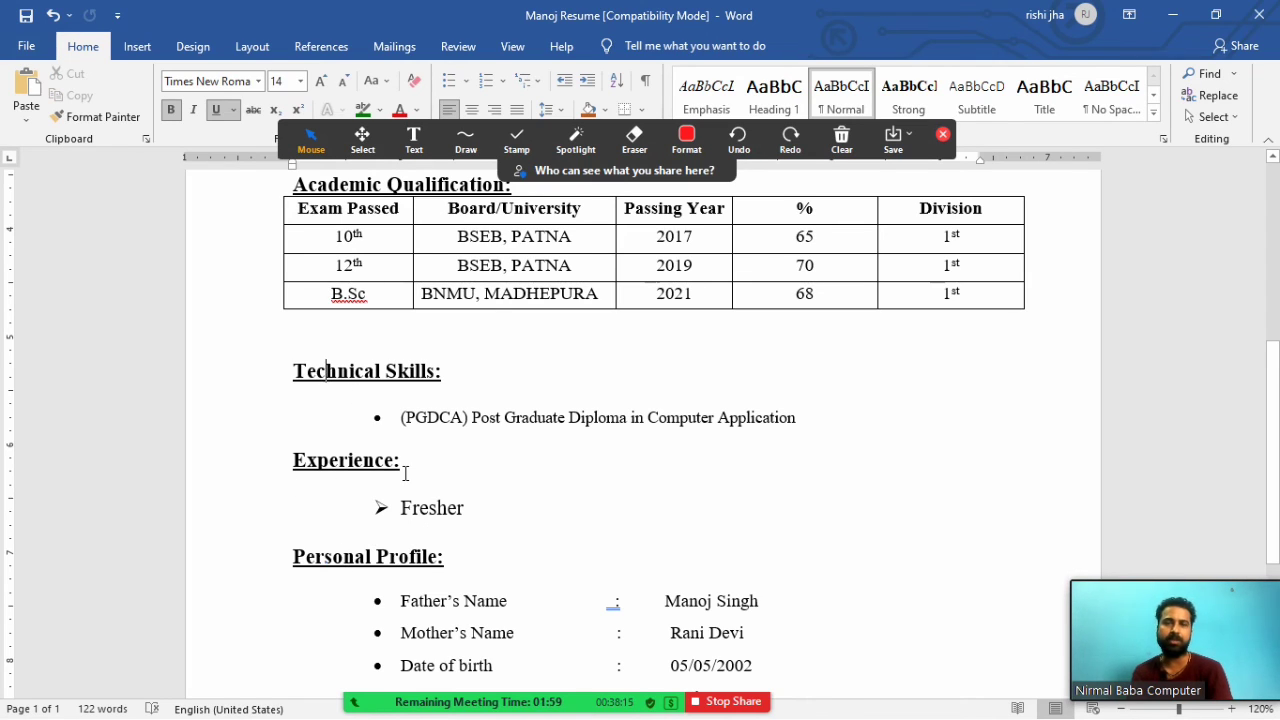
pyautogui.click(347, 574)
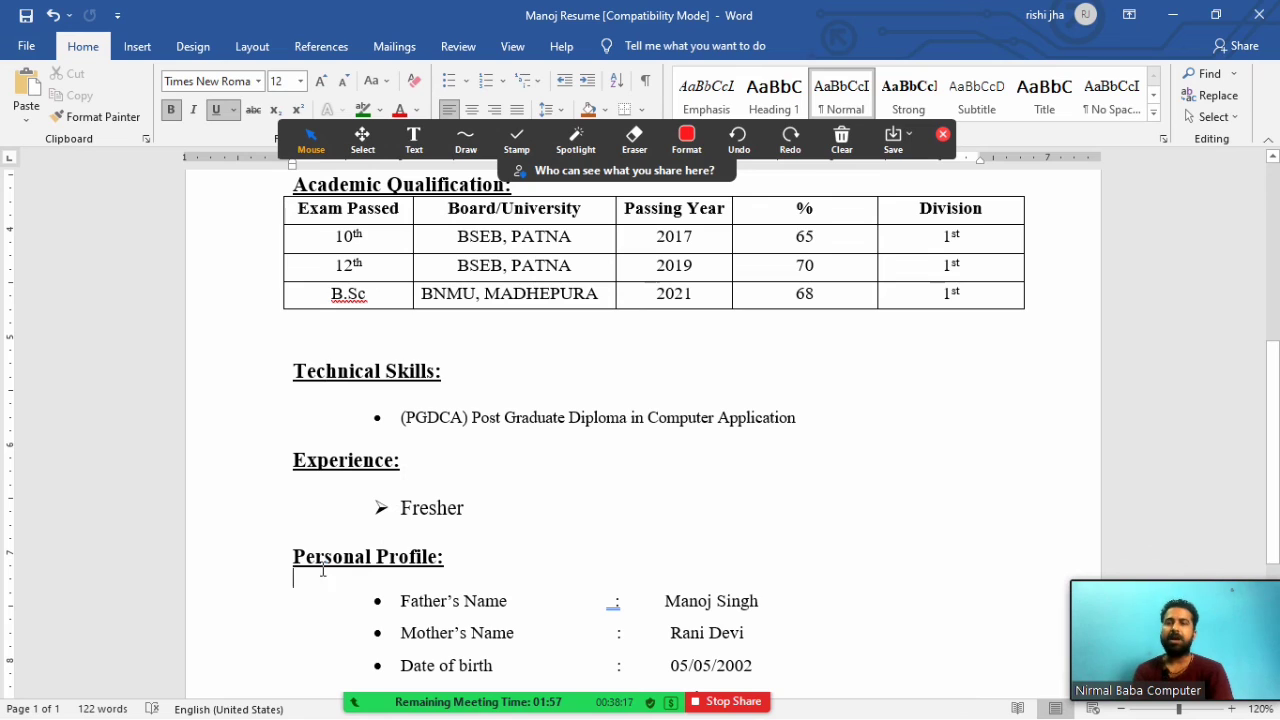
pyautogui.moveTo(294, 558); pyautogui.dragTo(450, 576)
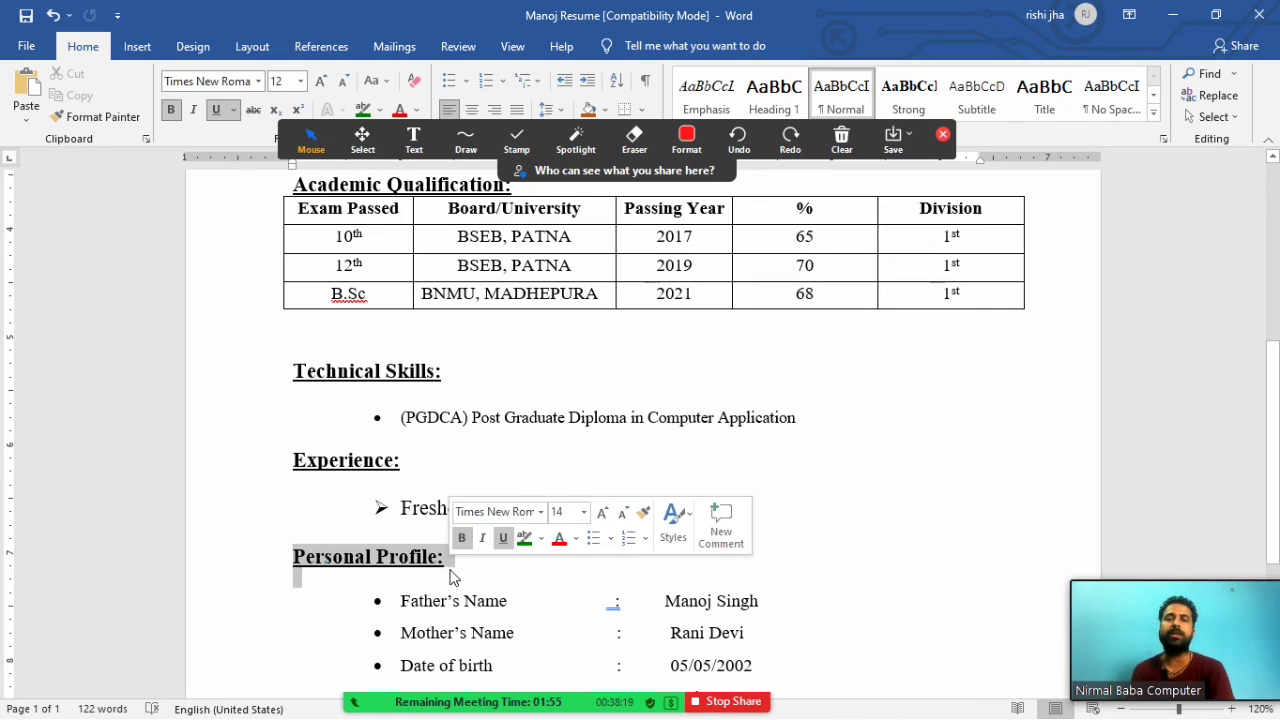
pyautogui.click(500, 601)
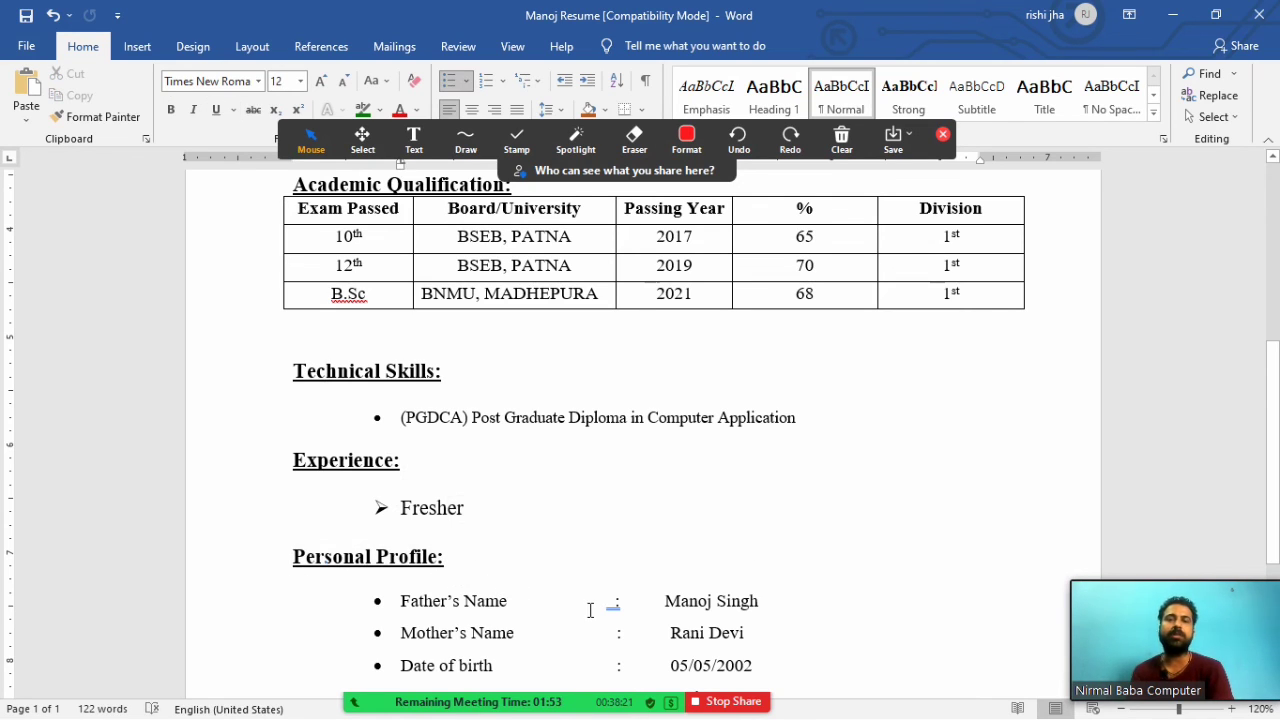
pyautogui.press('Down')
pyautogui.press('Down')
pyautogui.press('Down')
pyautogui.press('Down')
pyautogui.press('Down')
pyautogui.press('Down')
pyautogui.press('Down')
pyautogui.press('Down')
pyautogui.press('Down')
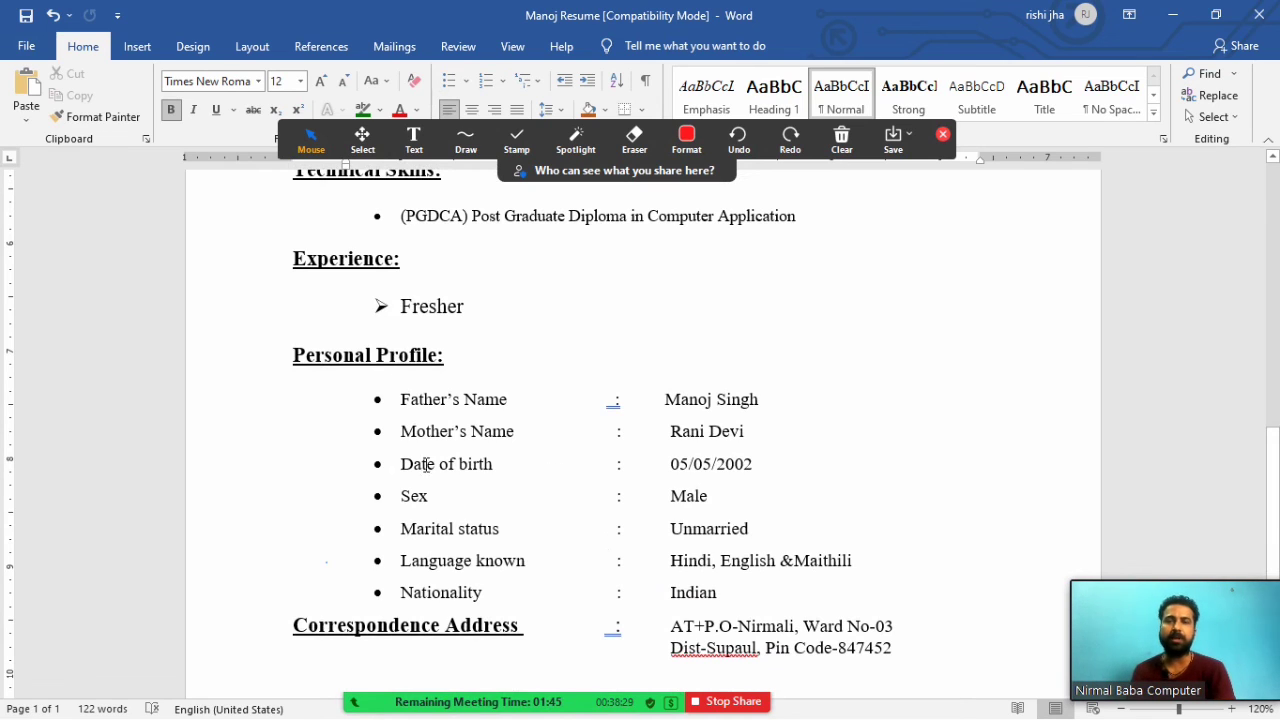
# Highlight the Date of birth and Sex entries in the Personal Profile list.
pyautogui.moveTo(408, 465); pyautogui.dragTo(748, 466)
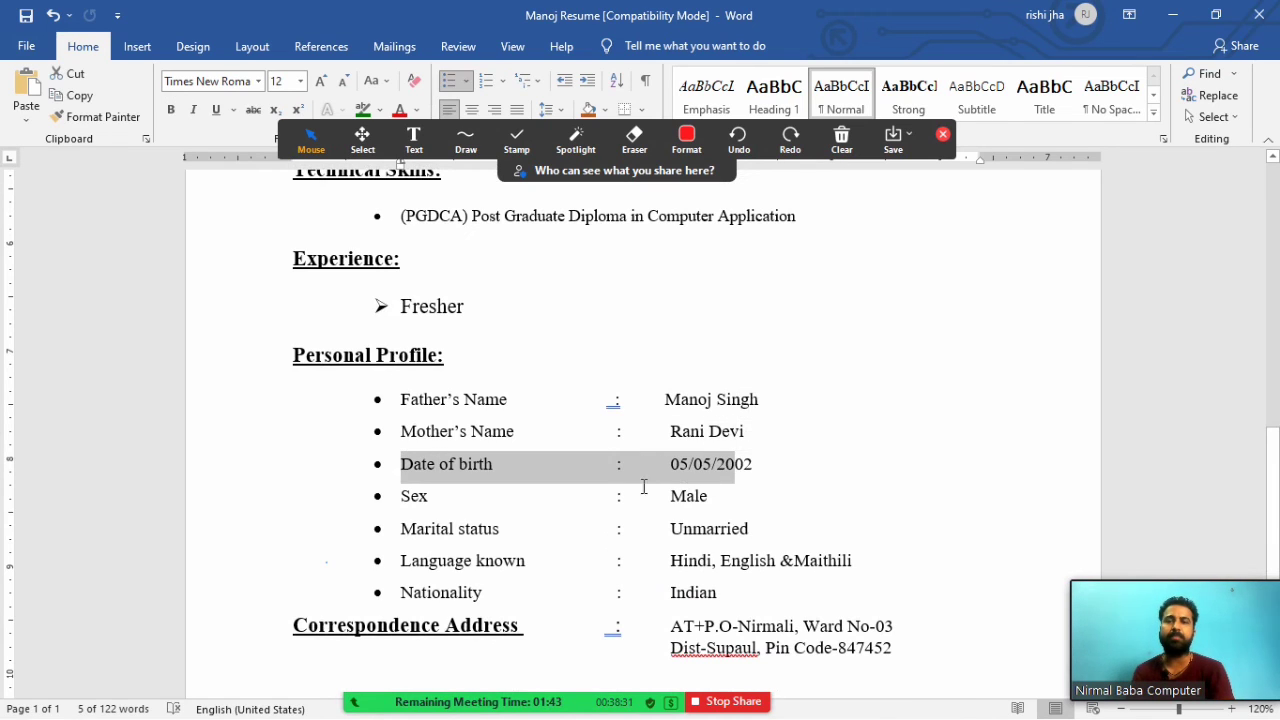
pyautogui.click(560, 505)
pyautogui.moveTo(400, 496); pyautogui.dragTo(657, 494)
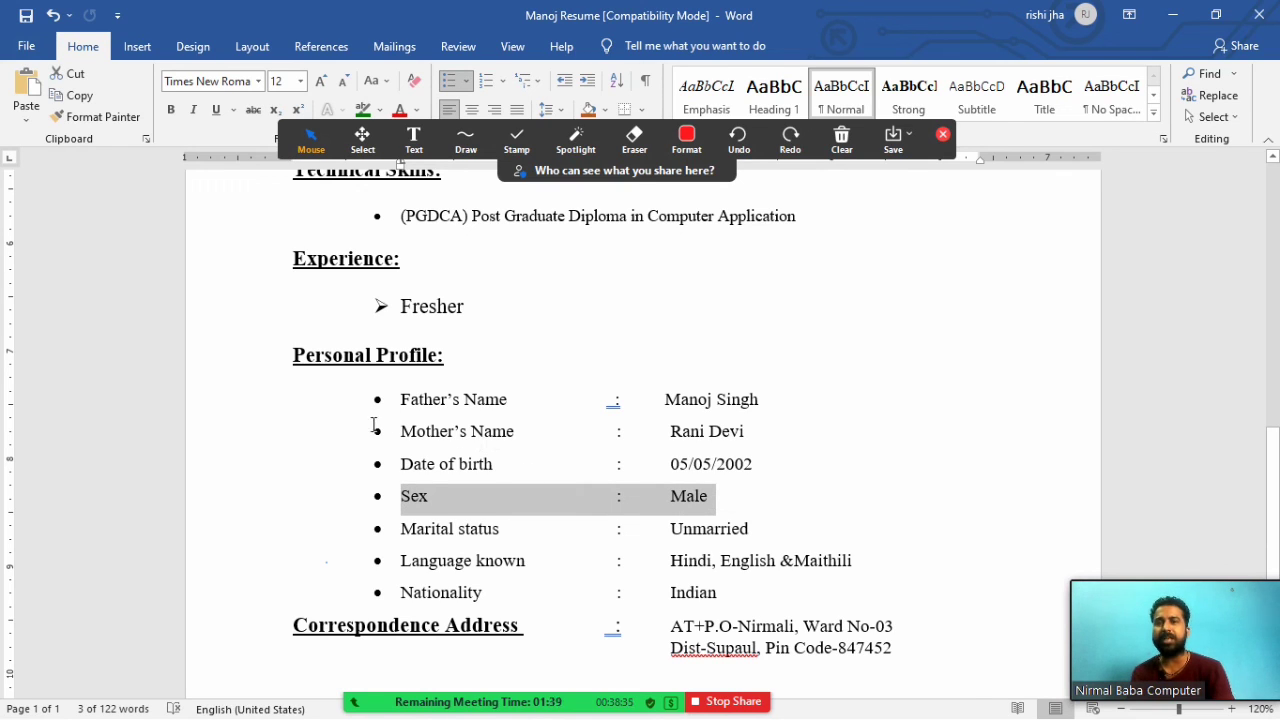
# Extend the language label in the Personal Profile list to read "Language known as".
pyautogui.click(401, 530)
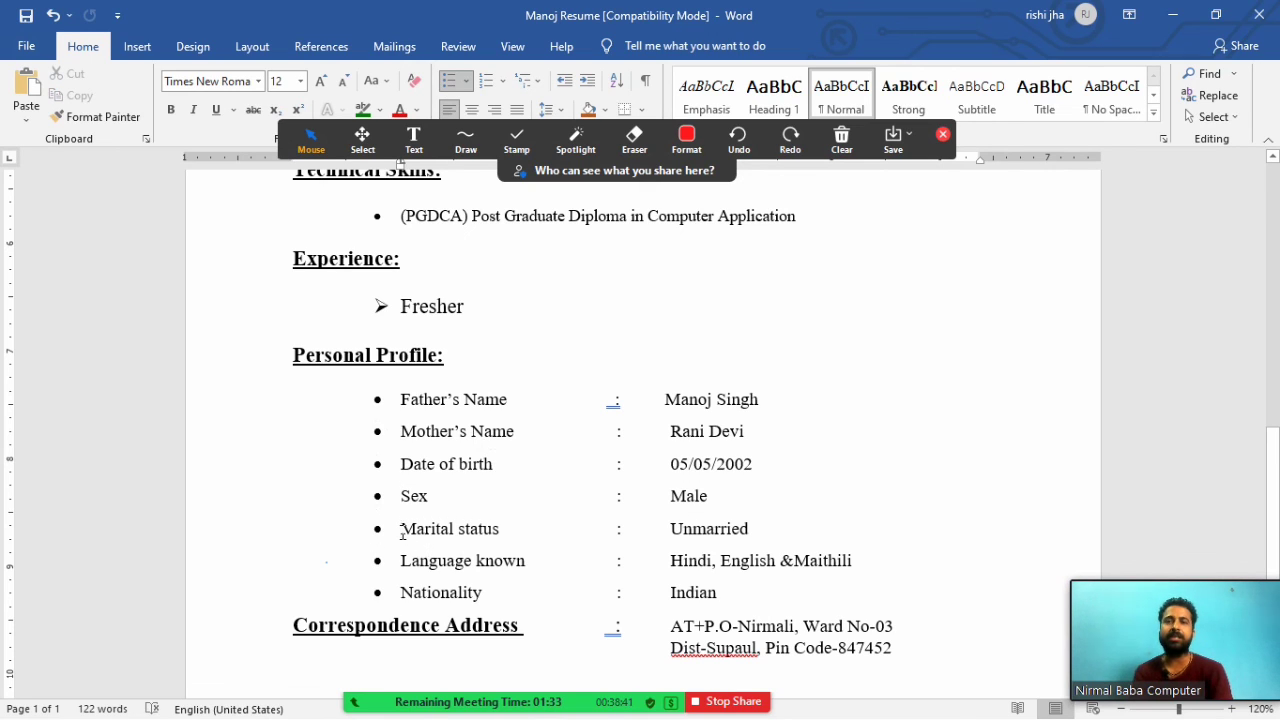
pyautogui.click(531, 560)
pyautogui.write('as')
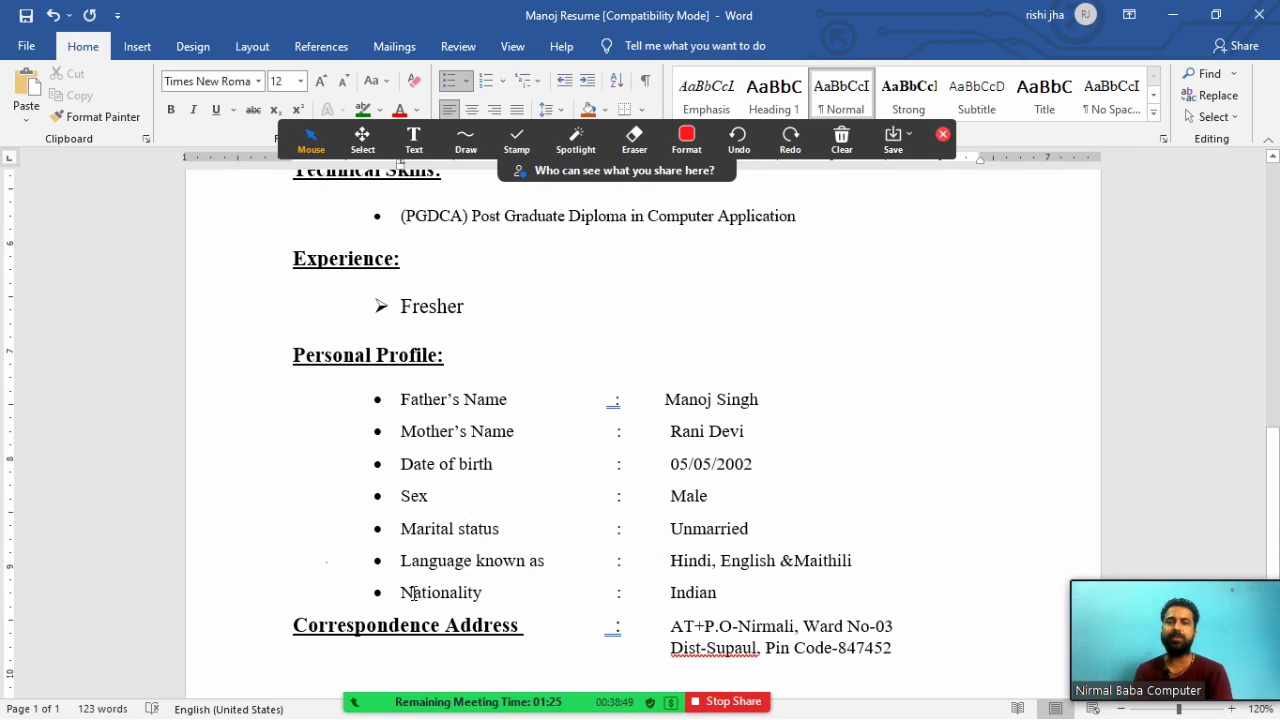
# Point out the Nationality entry, add an empty bullet below it and remove that bullet again.
pyautogui.moveTo(403, 593); pyautogui.dragTo(528, 594)
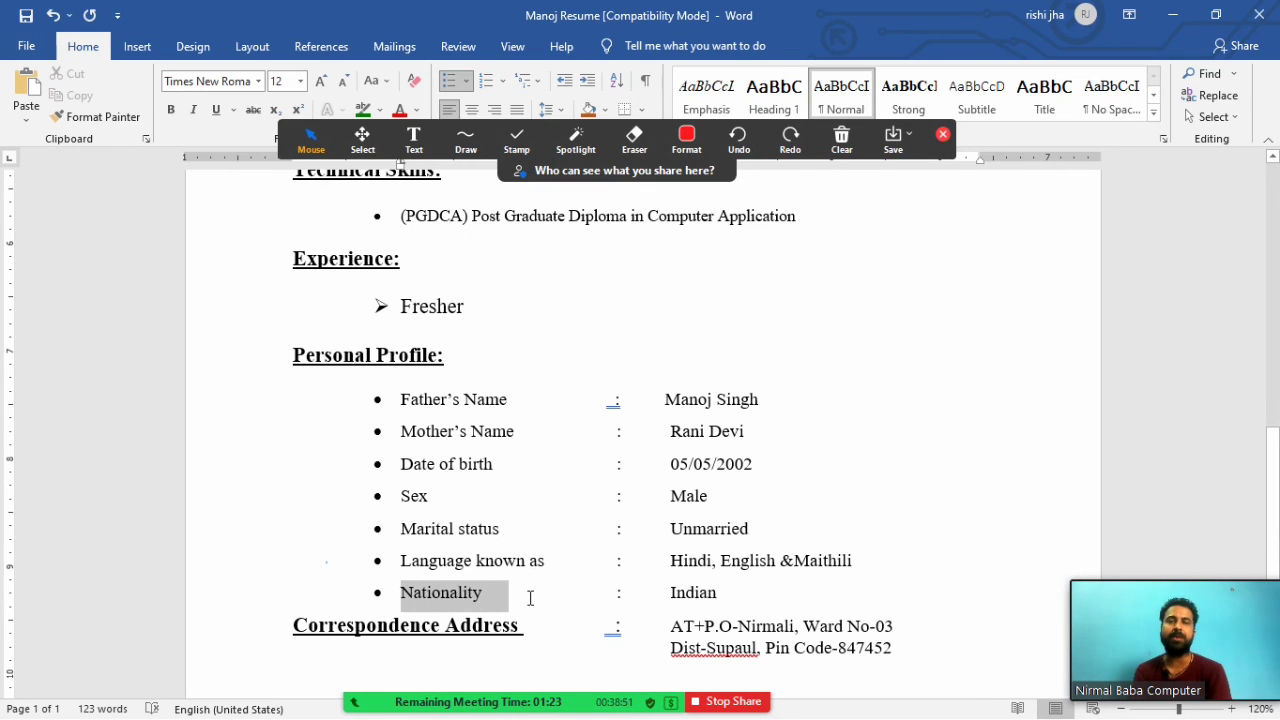
pyautogui.click(694, 598)
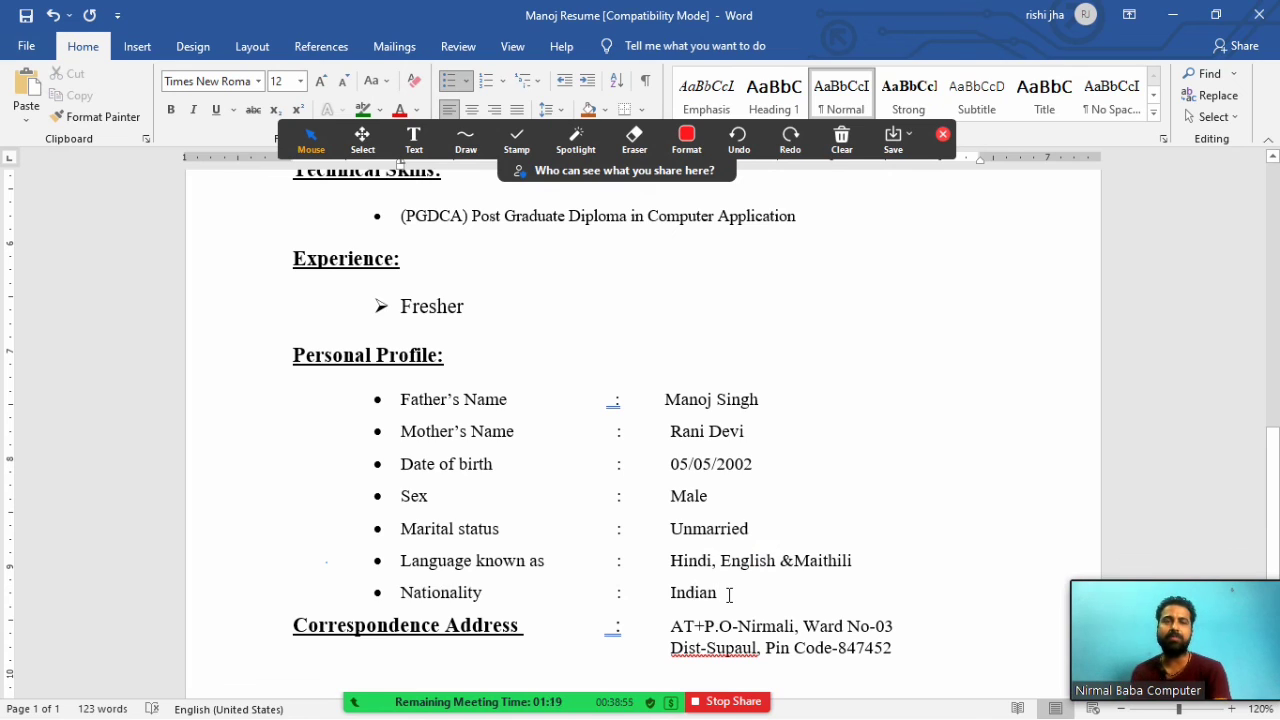
pyautogui.press('Return')
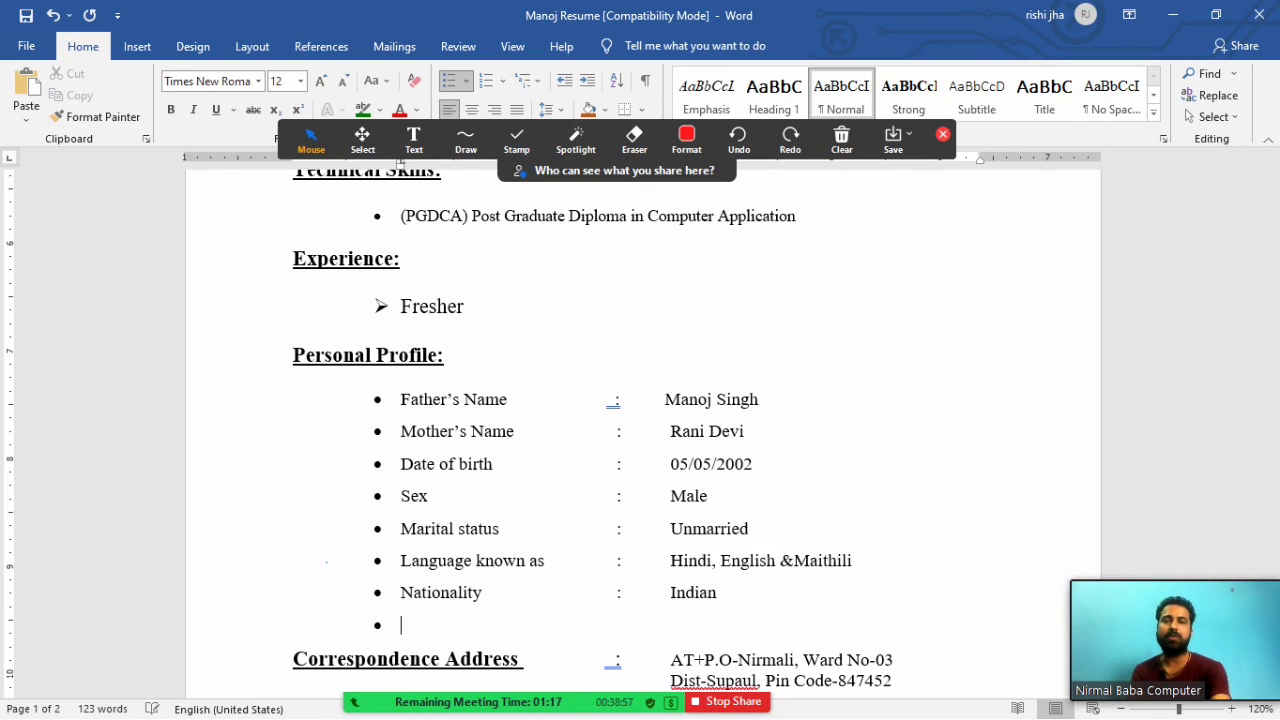
pyautogui.press('BackSpace')
pyautogui.press('BackSpace')
pyautogui.press('BackSpace')
pyautogui.press('BackSpace')
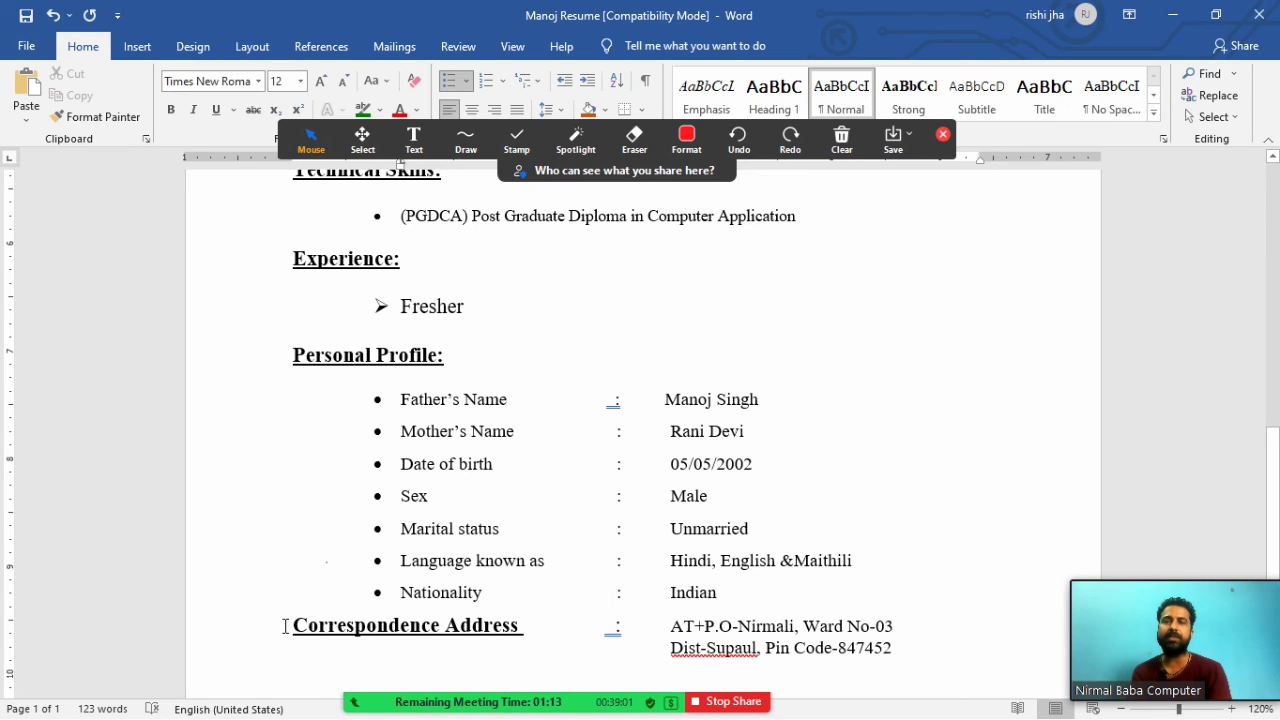
# Delete the Correspondence Address heading together with its two address lines below the Personal Profile list.
pyautogui.moveTo(285, 626); pyautogui.dragTo(892, 674)
pyautogui.press('Delete')
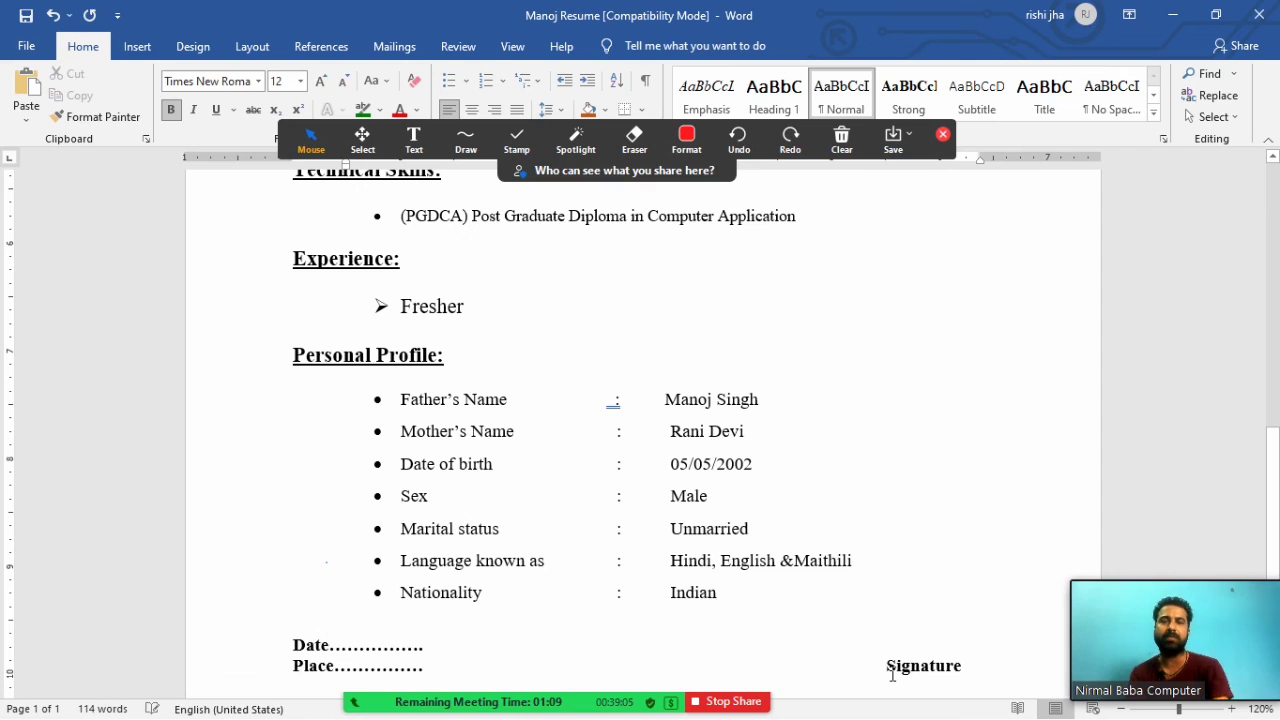
# Add a Hobbies bullet below the Nationality entry, with an aligned colon and the value "reading Book".
pyautogui.click(760, 592)
pyautogui.press('Return')
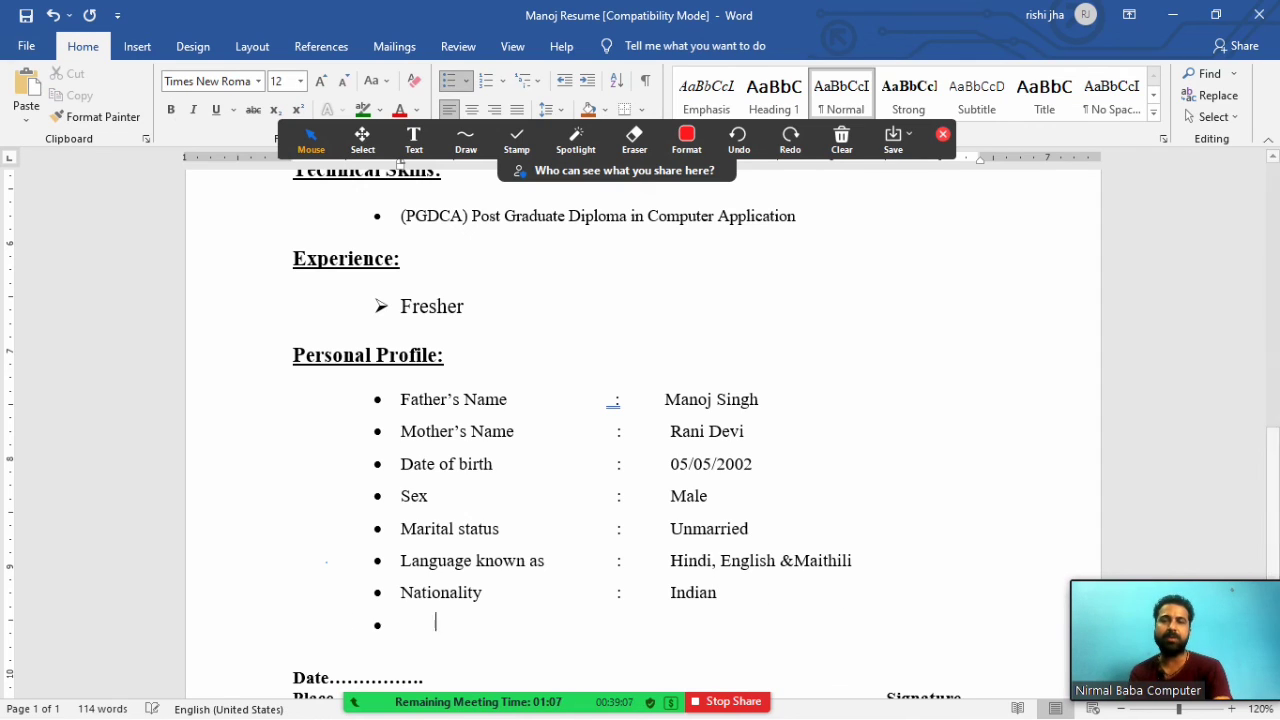
pyautogui.write('Hobbies :')
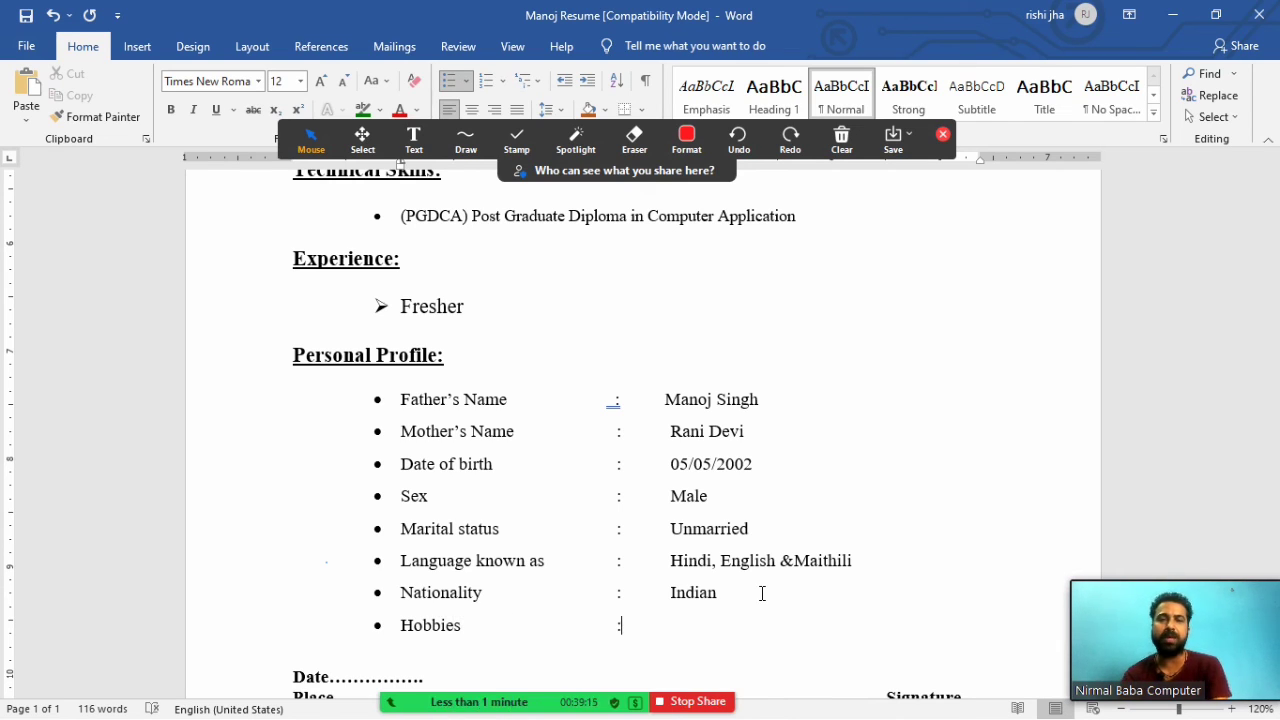
pyautogui.press('Tab')
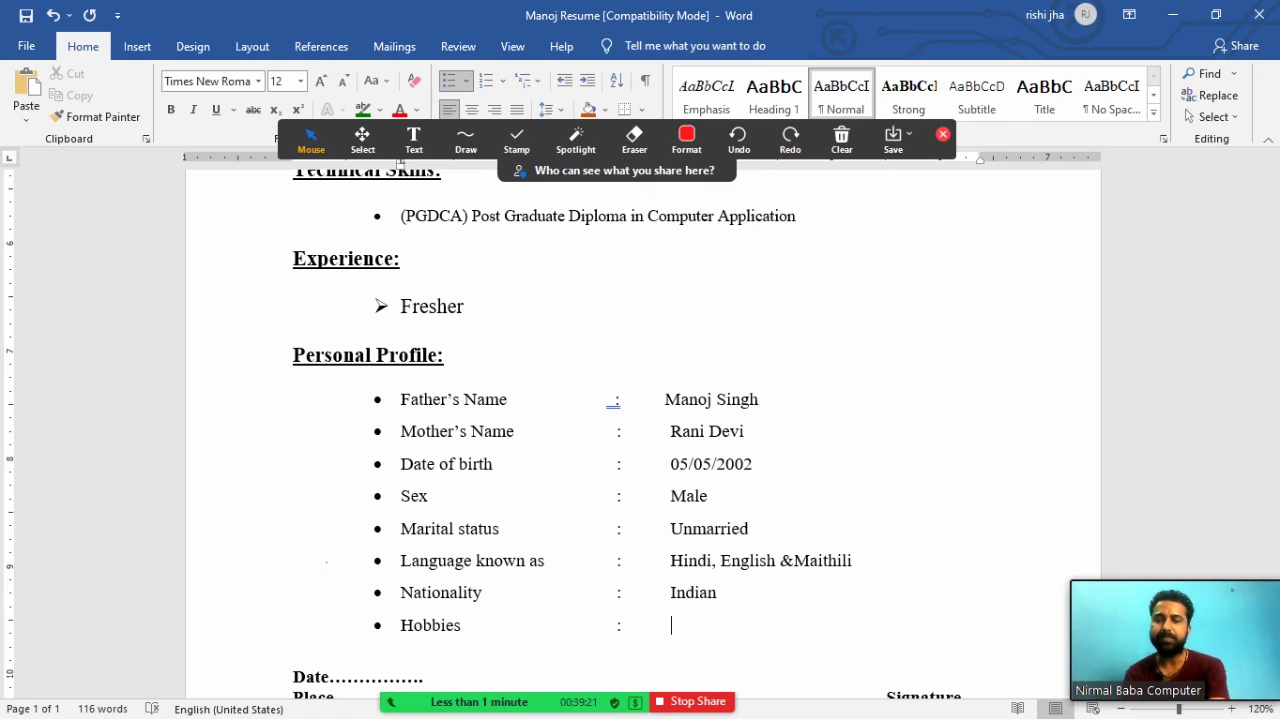
pyautogui.write('reading')
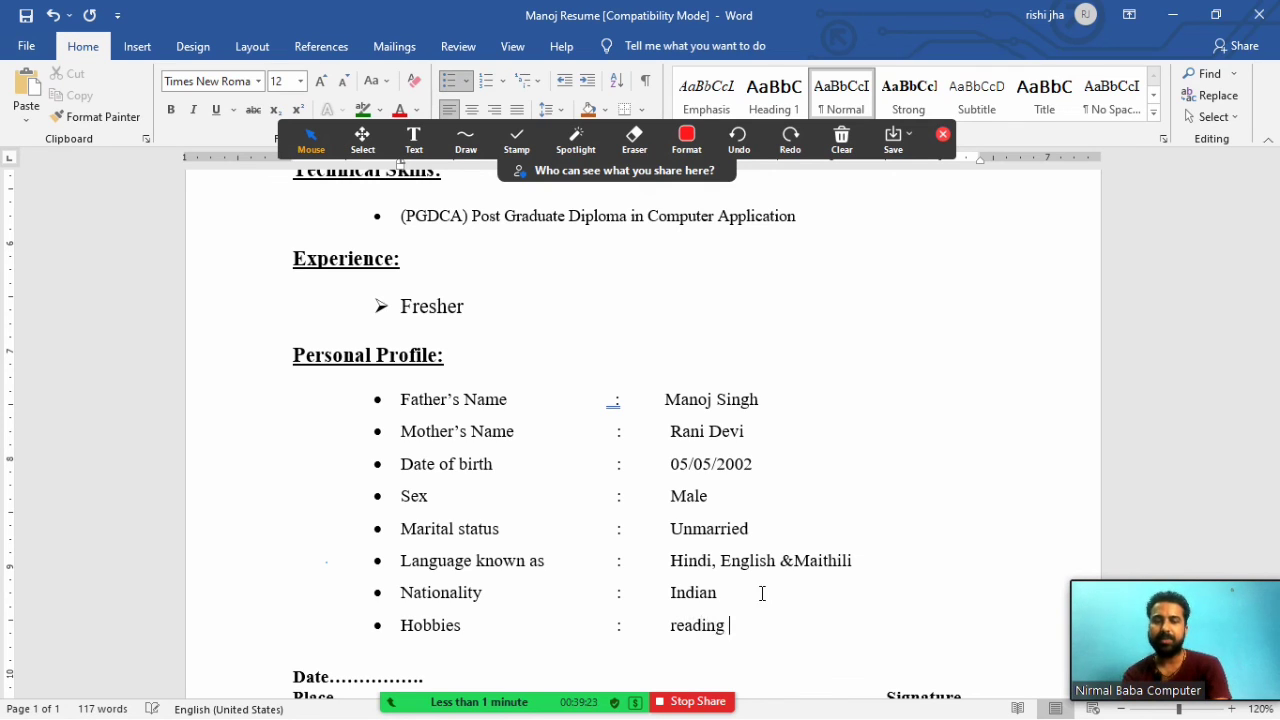
pyautogui.write(' Book')
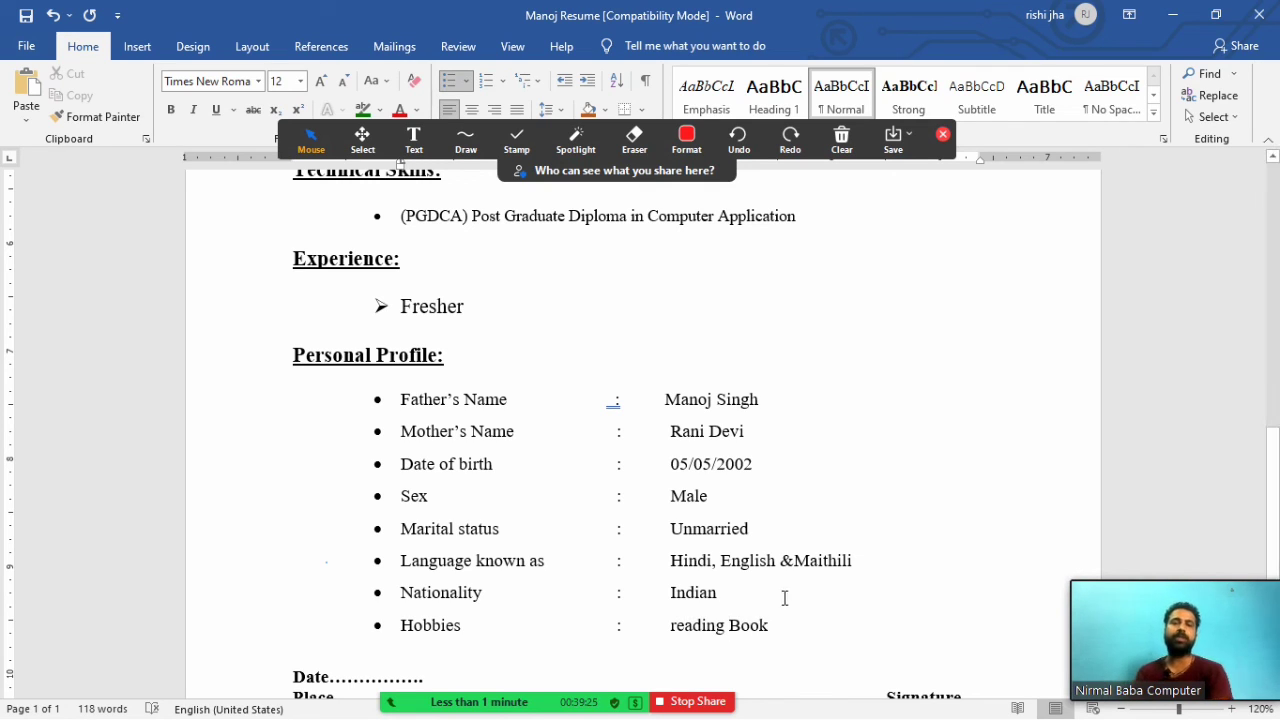
pyautogui.press('Down')
pyautogui.press('Down')
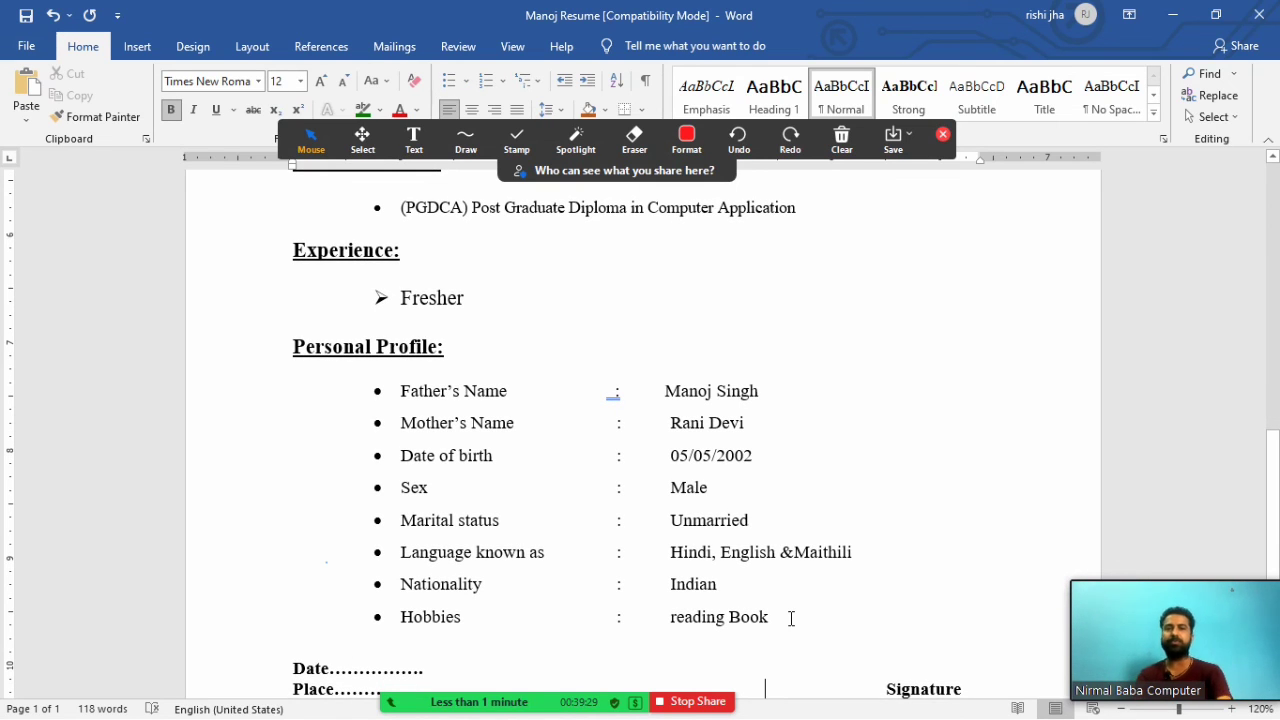
pyautogui.moveTo(1274, 450); pyautogui.dragTo(1274, 484)
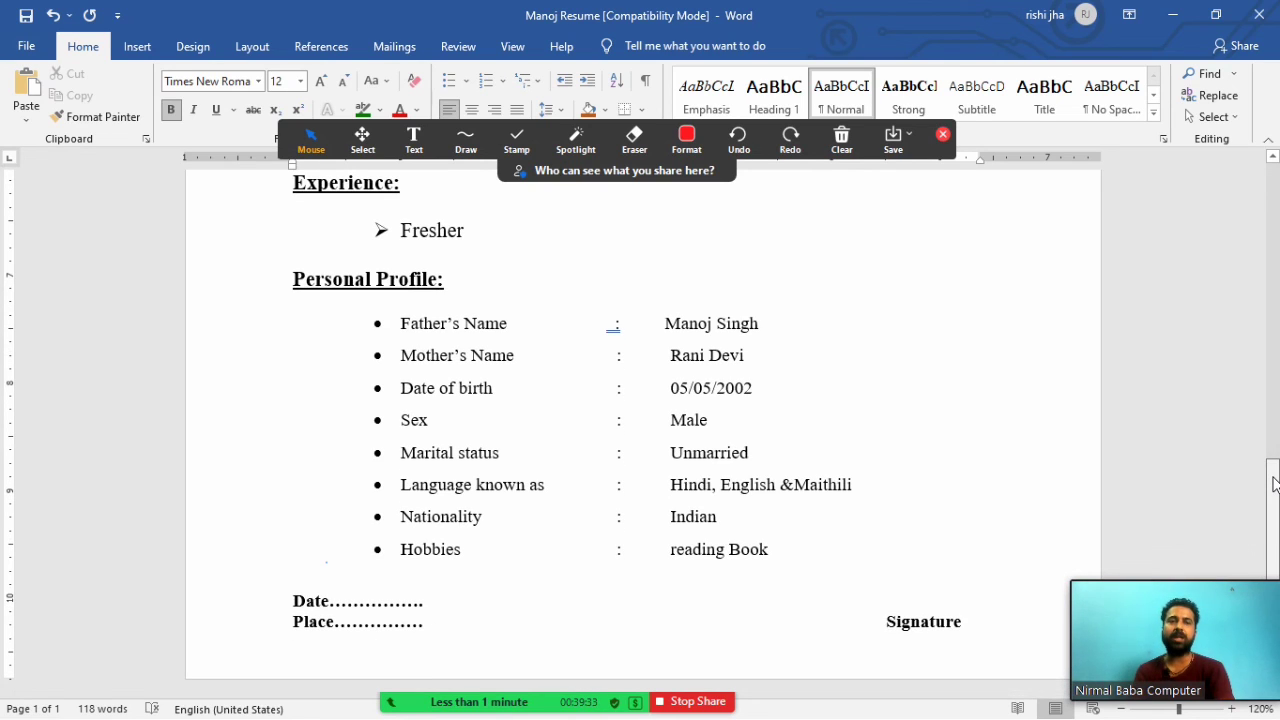